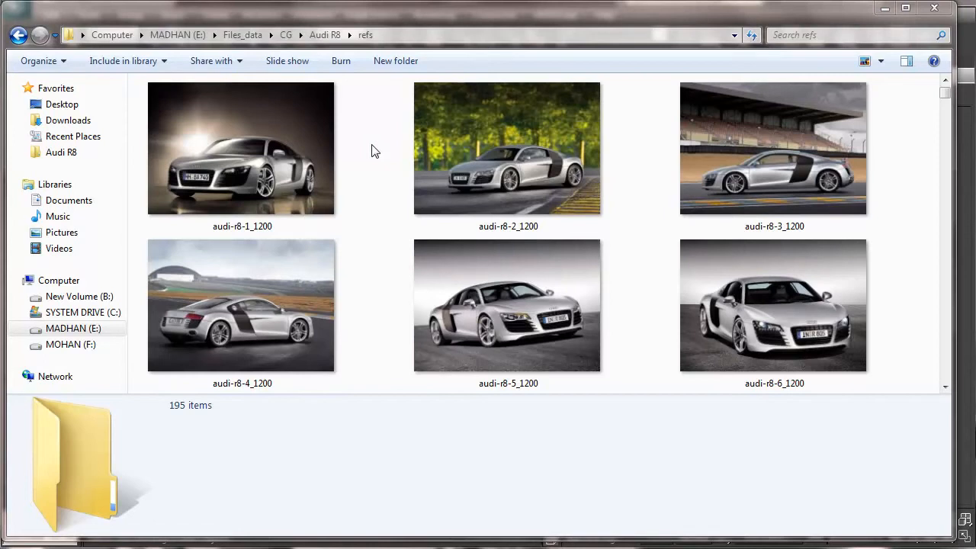
Step: Browse the Audi R8 reference photos in the refs folder, from the first images through the outdoor shots
left_click(263, 135)
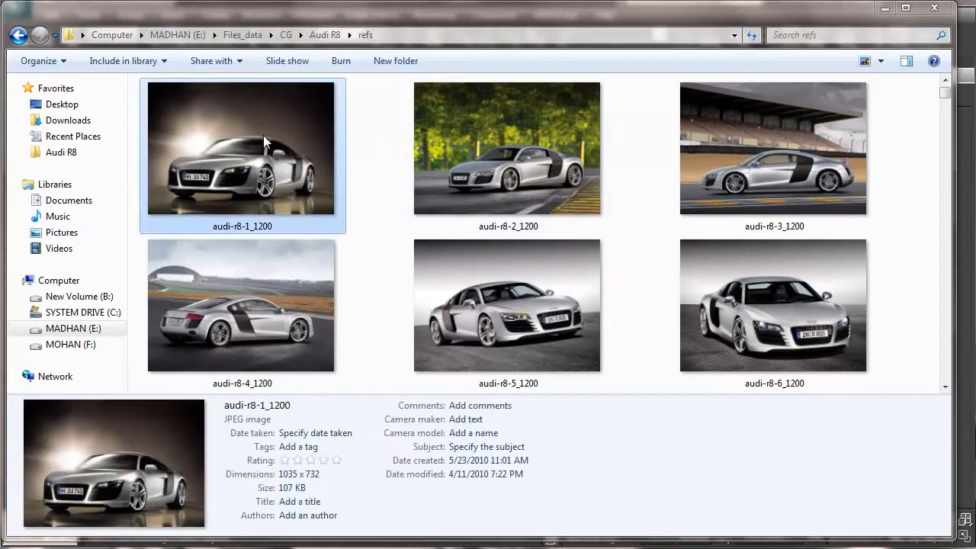
left_click(565, 131)
left_click(766, 153)
left_click(743, 301)
left_click(520, 345)
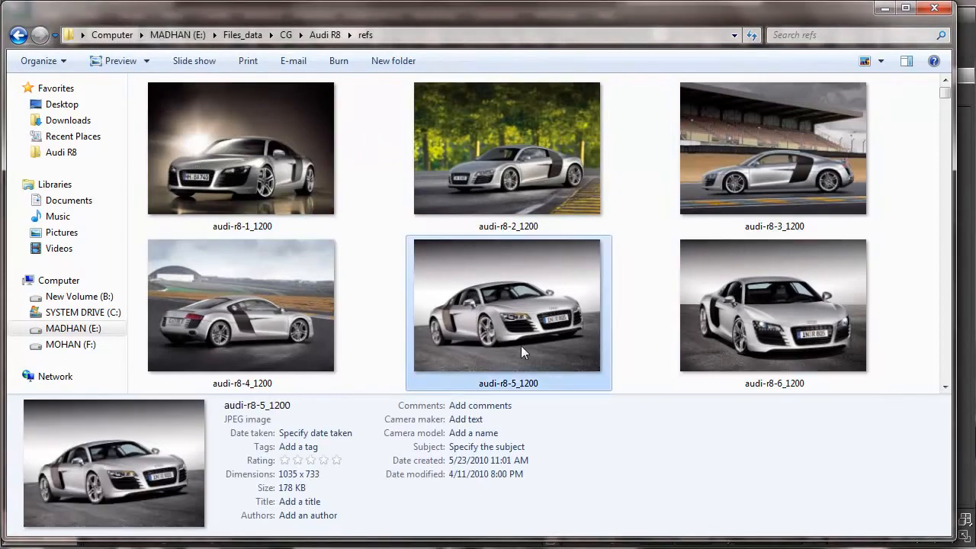
scroll(521, 346, "down", 1)
scroll(520, 345, "down", 5)
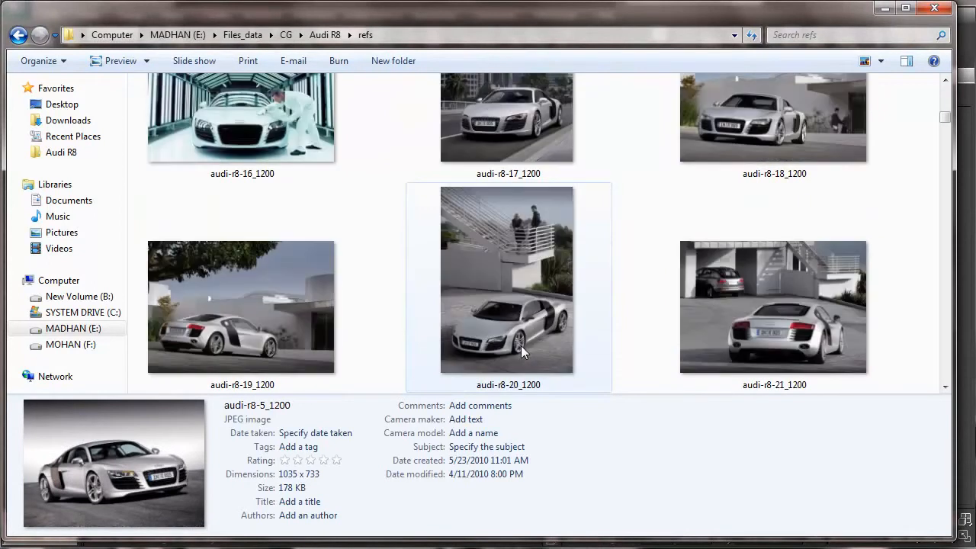
scroll(485, 306, "down", 4)
scroll(489, 309, "down", 2)
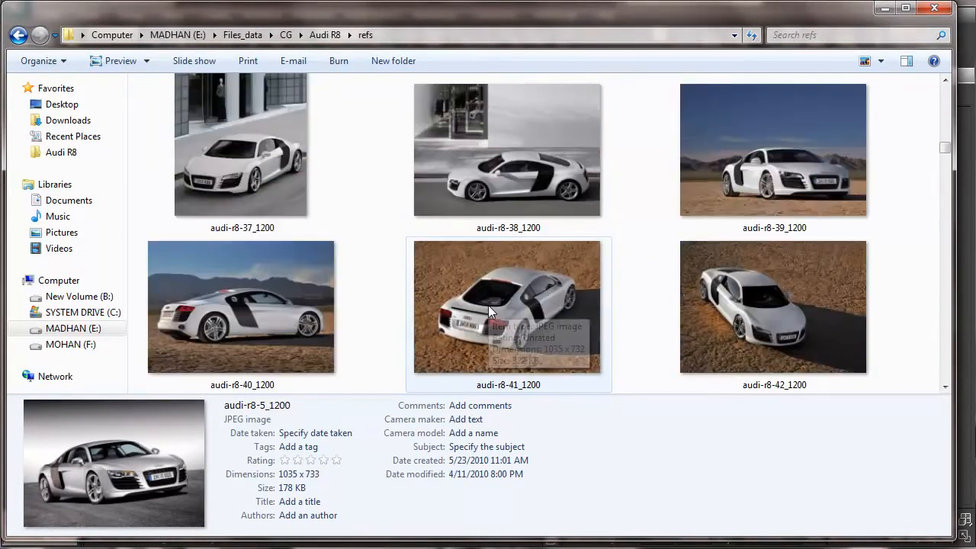
scroll(493, 234, "down", 2)
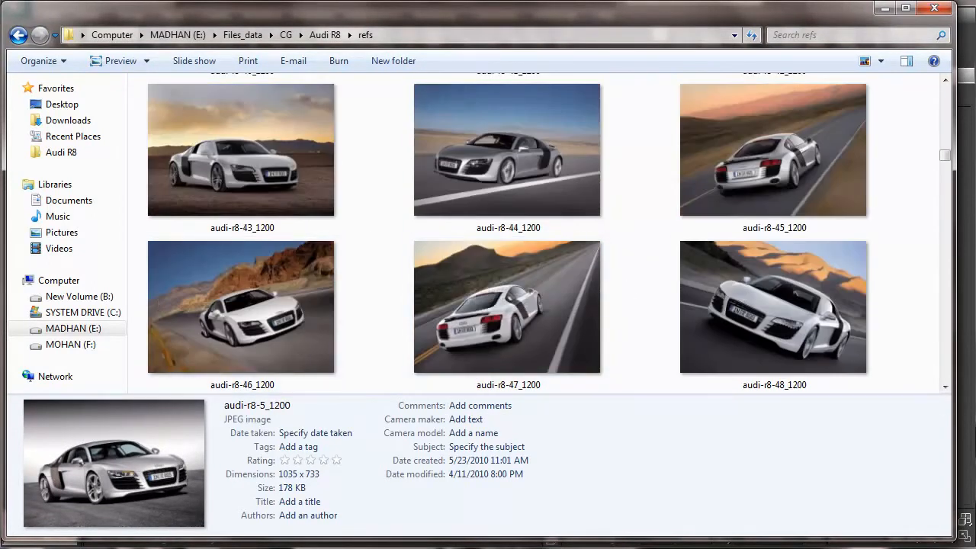
Step: Examine the black-background studio photos audi-r8-52_1200 and audi-r8-53_1200 showing the car's side and top
left_click(908, 271)
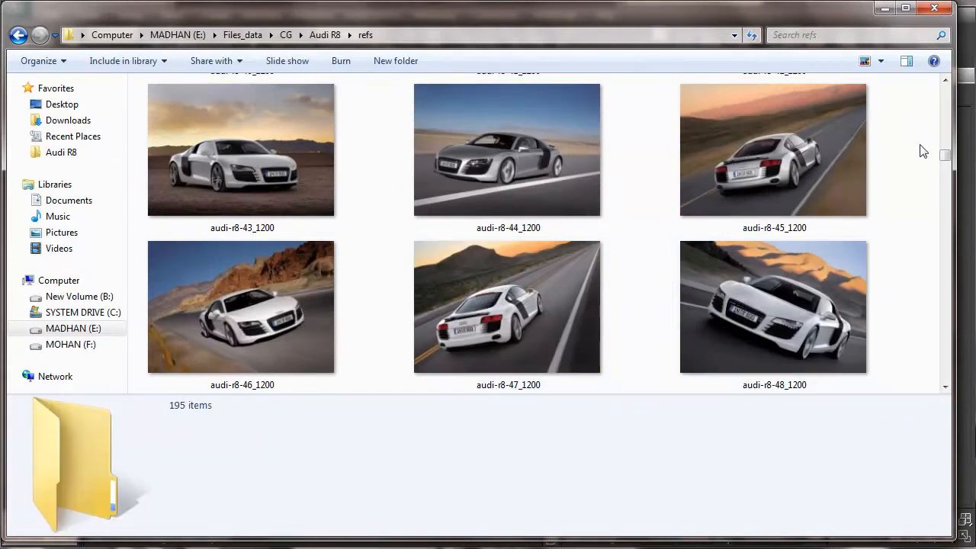
scroll(914, 163, "down", 2)
scroll(580, 237, "up", 1)
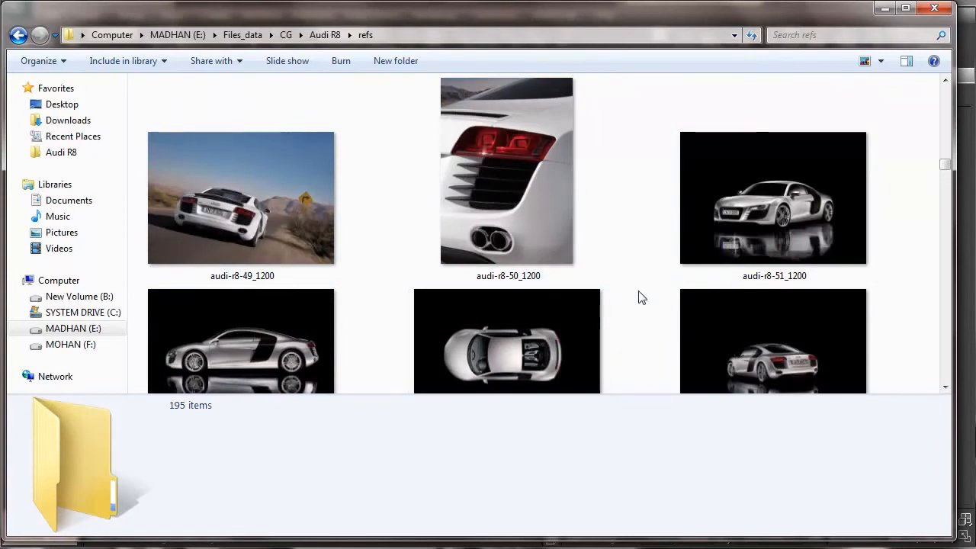
scroll(642, 297, "down", 1)
left_click(265, 313)
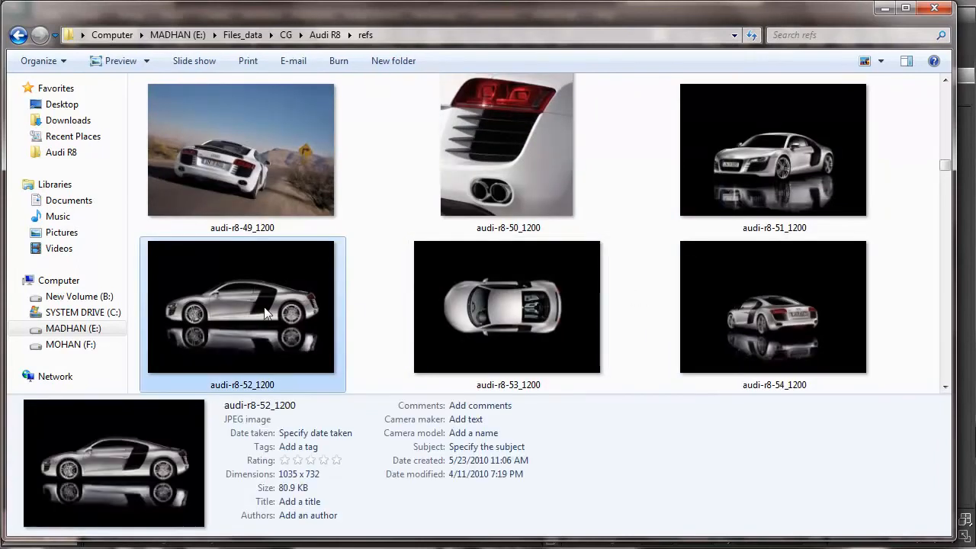
left_click(423, 305)
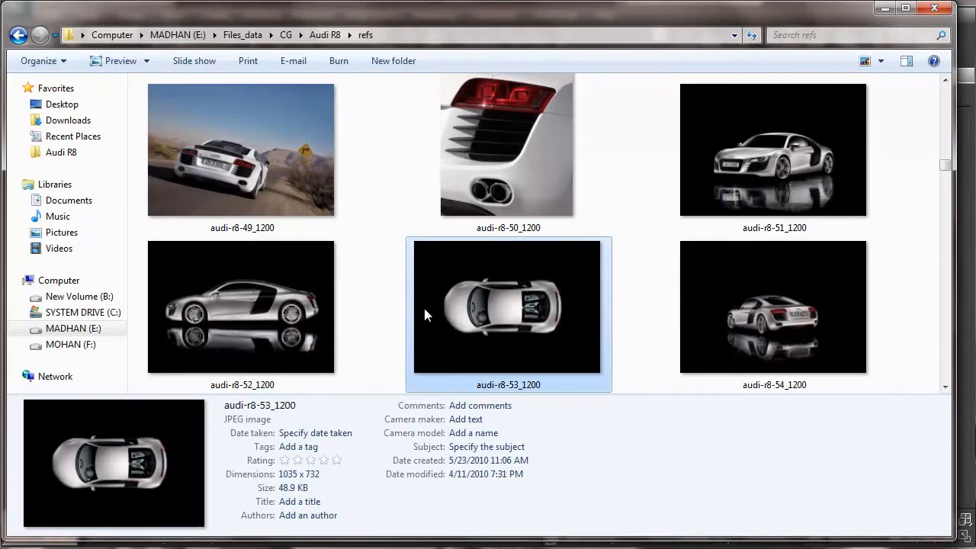
left_click(383, 325)
scroll(381, 324, "down", 1)
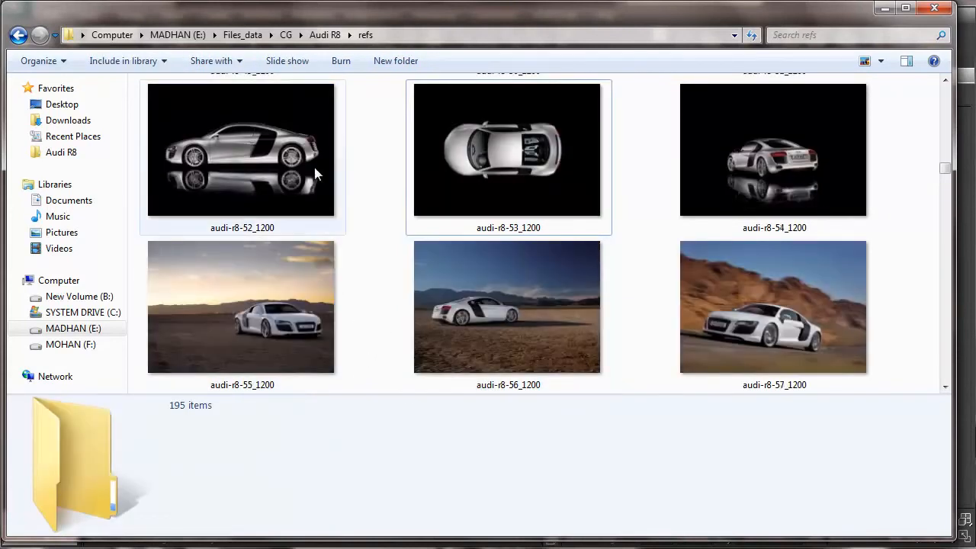
scroll(388, 228, "up", 2)
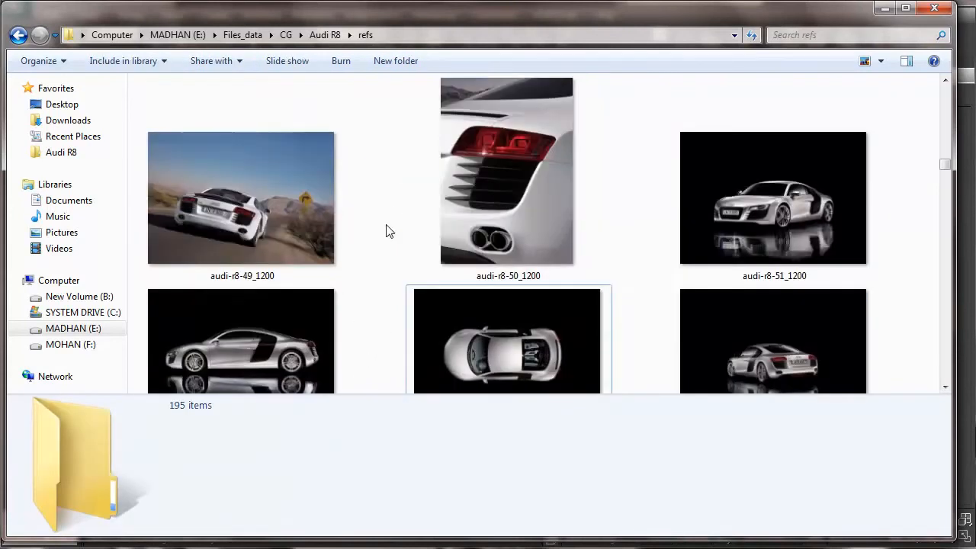
Step: Open the jpgs folder inside Audi R8 and preview the back, front, side and top blueprint images
key("BackSpace")
double_click(745, 122)
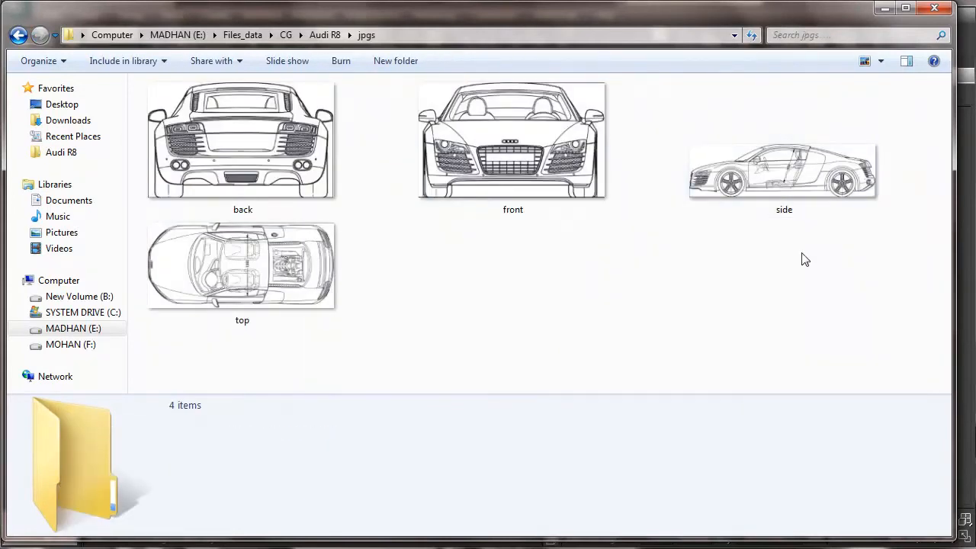
left_click(280, 152)
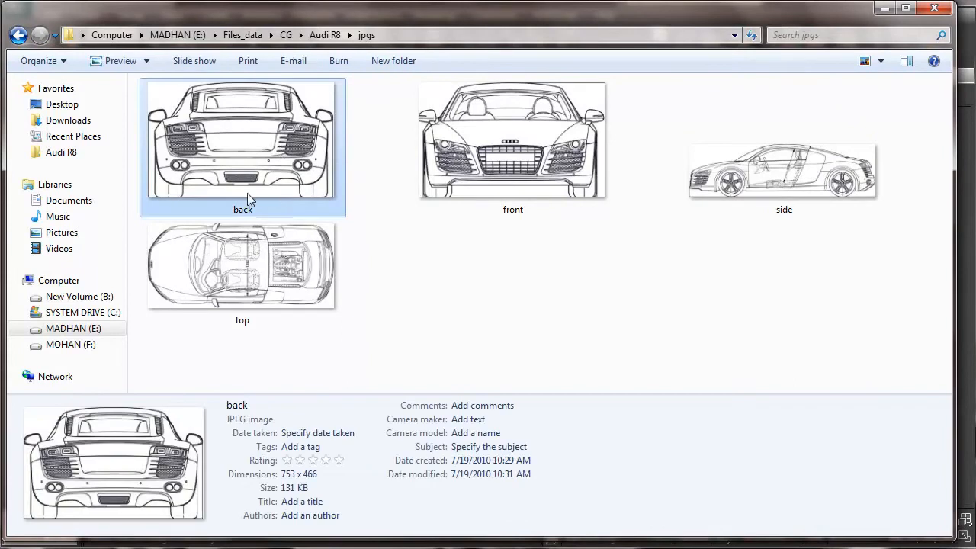
left_click(490, 146)
left_click(795, 126)
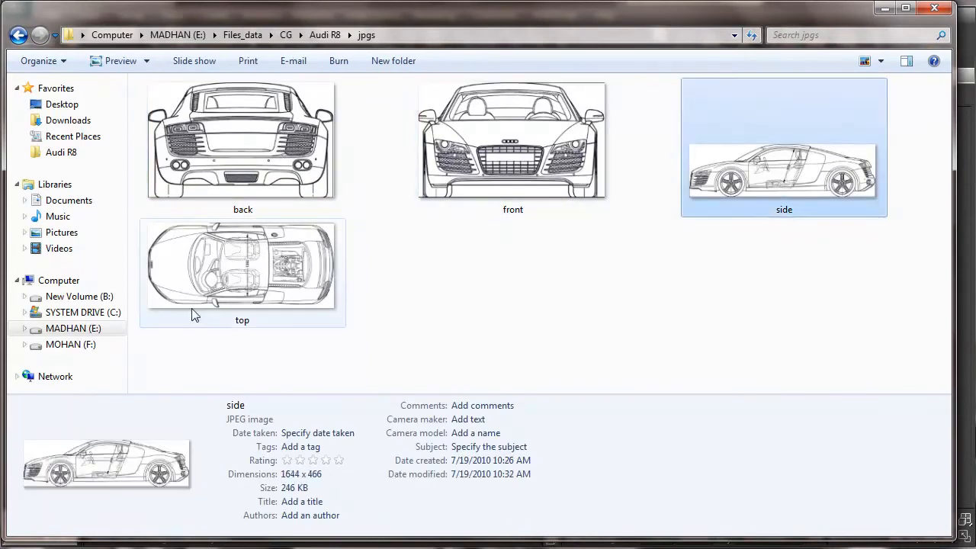
left_click(192, 316)
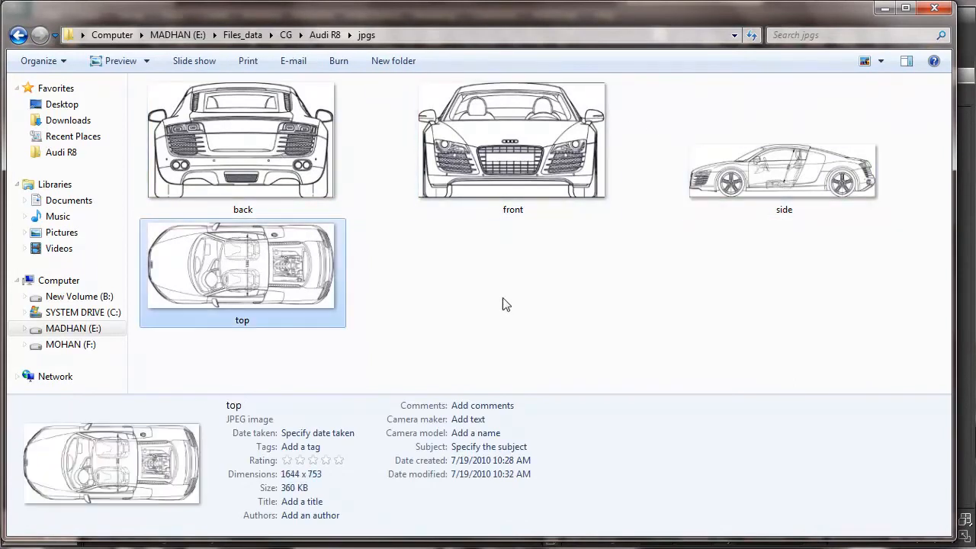
left_click(409, 250)
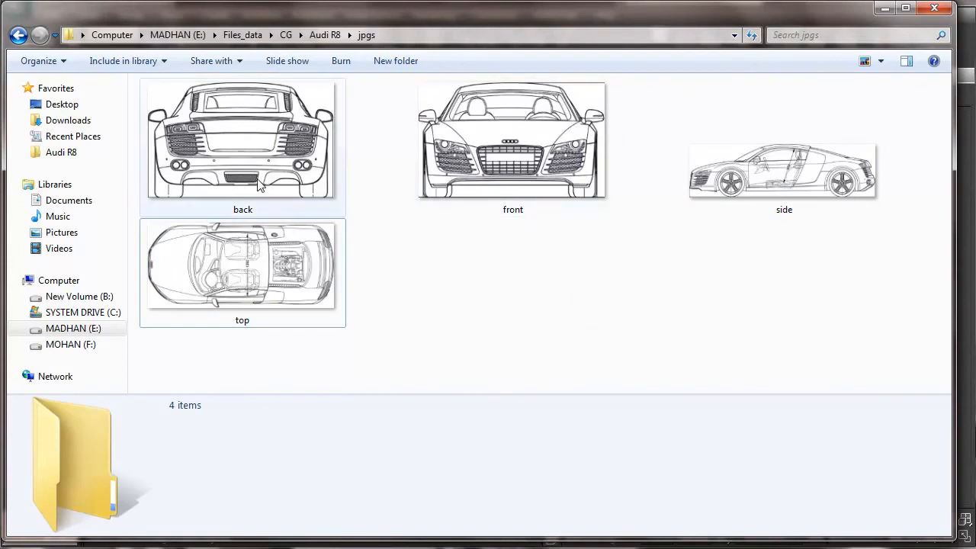
Step: Compare the pixel dimensions of the back, front and side blueprint images
left_click(269, 160)
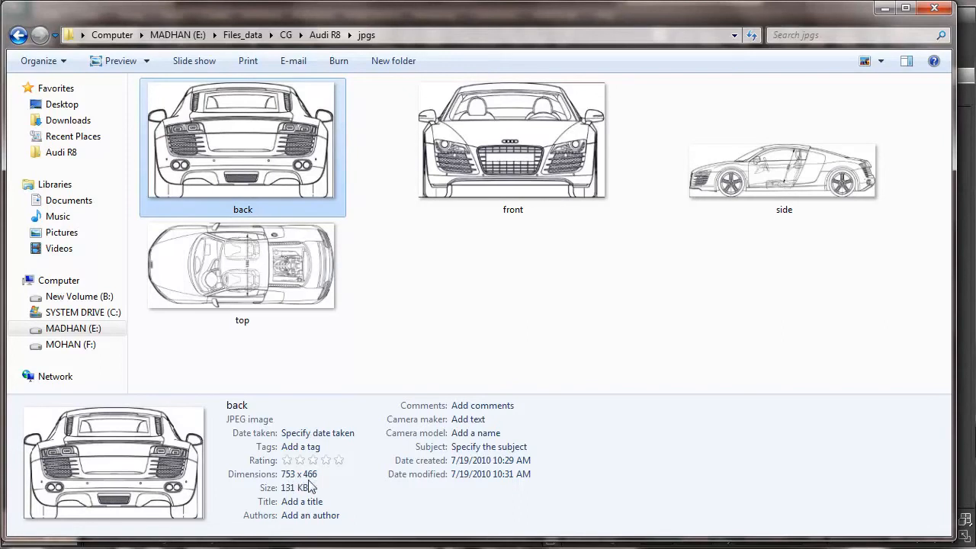
left_click(481, 197)
left_click(300, 460)
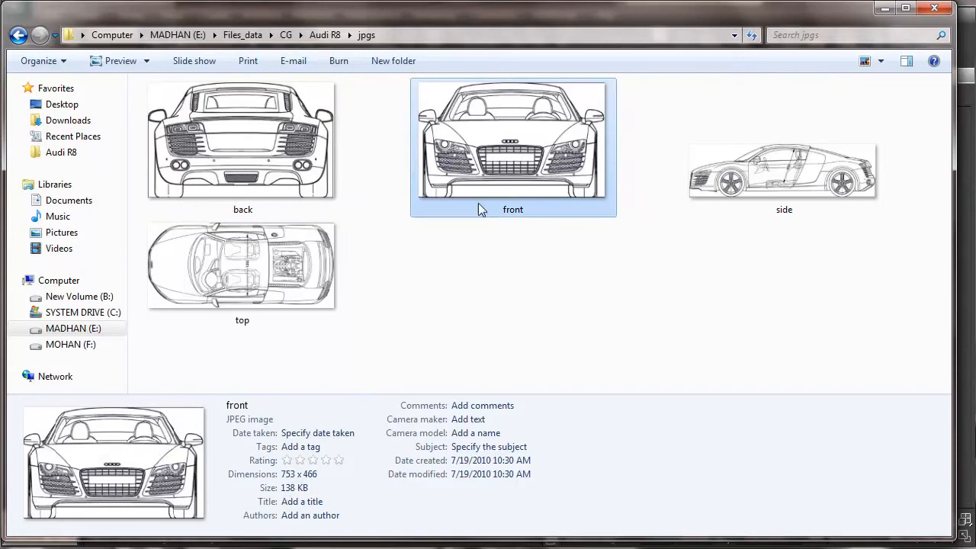
left_click(743, 157)
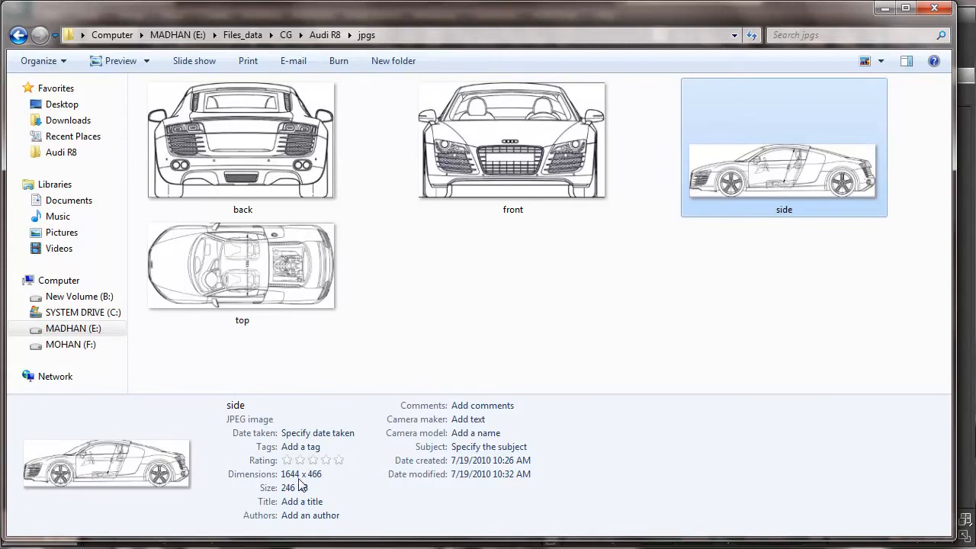
left_click(526, 164)
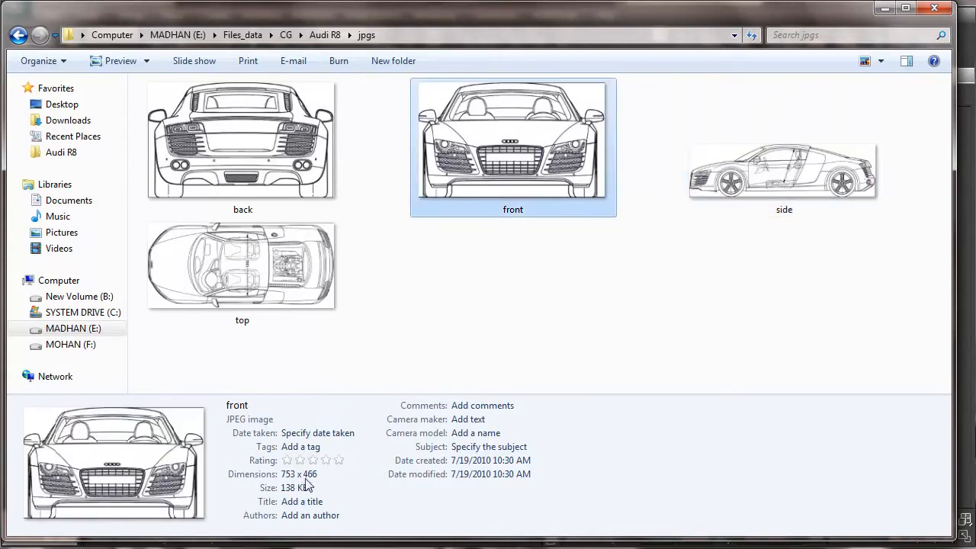
left_click(782, 182)
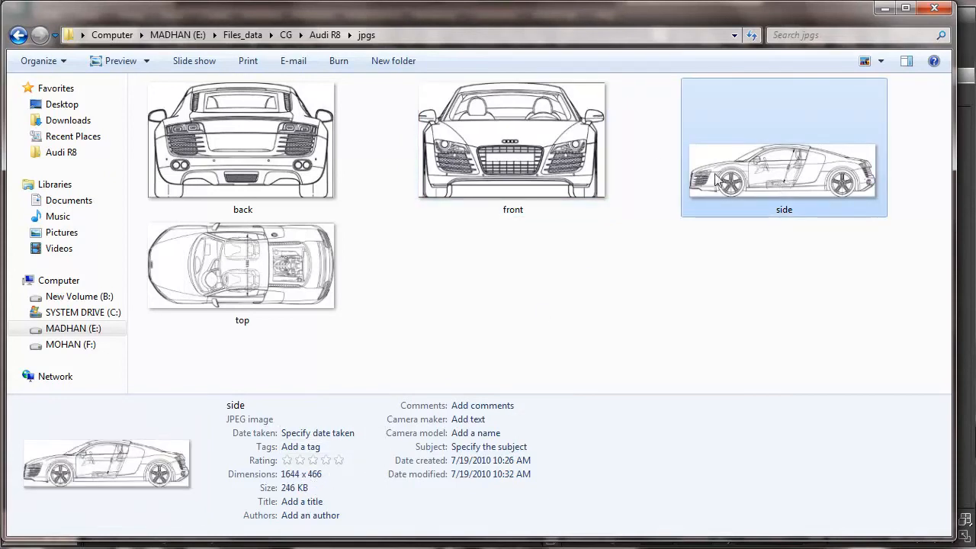
Step: Check the top blueprint's pixel dimensions against those of the side and back blueprints
left_click(280, 267)
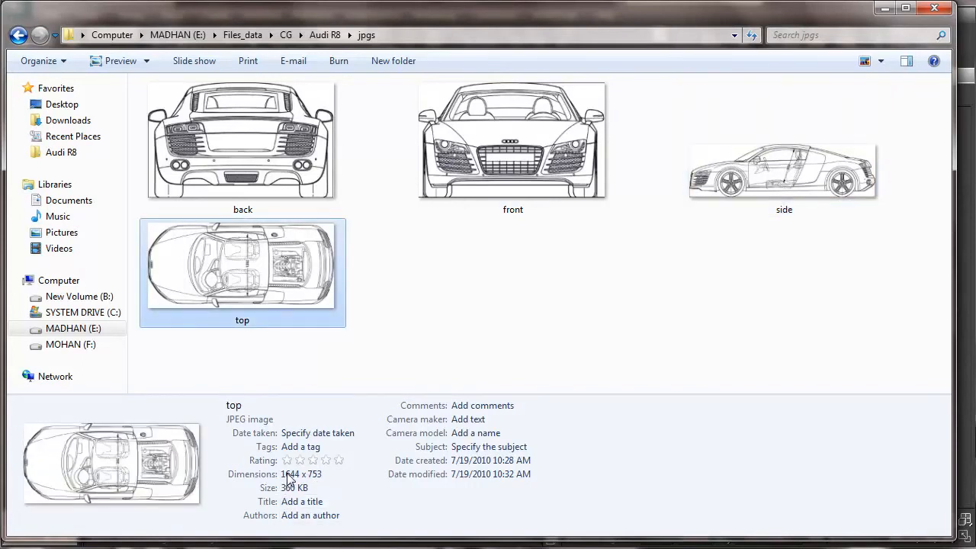
left_click(720, 179)
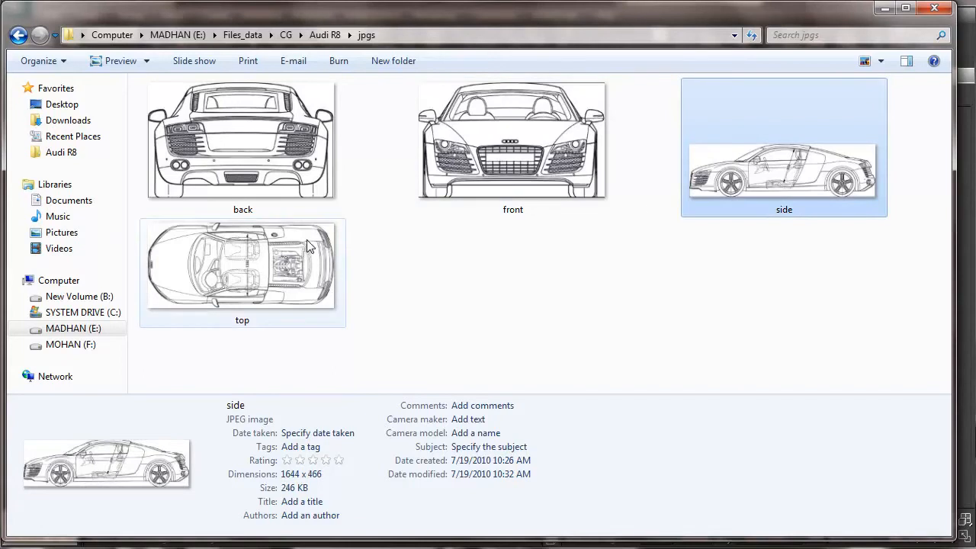
left_click(302, 261)
left_click(743, 194)
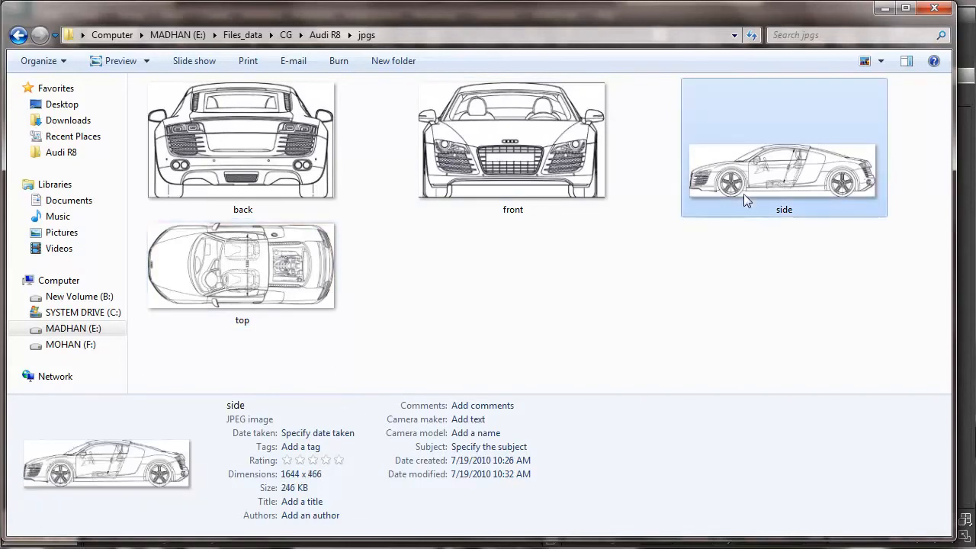
left_click(336, 280)
left_click(283, 182)
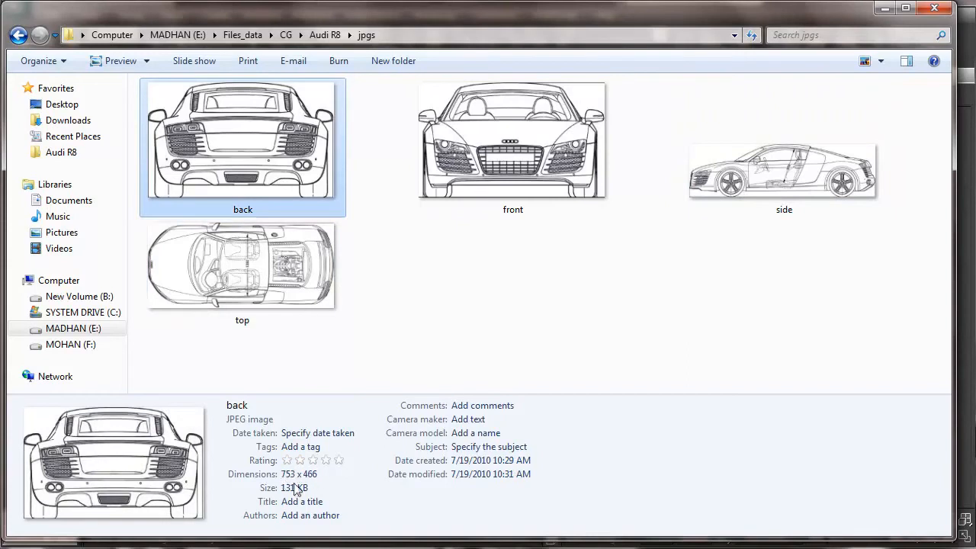
left_click(486, 256)
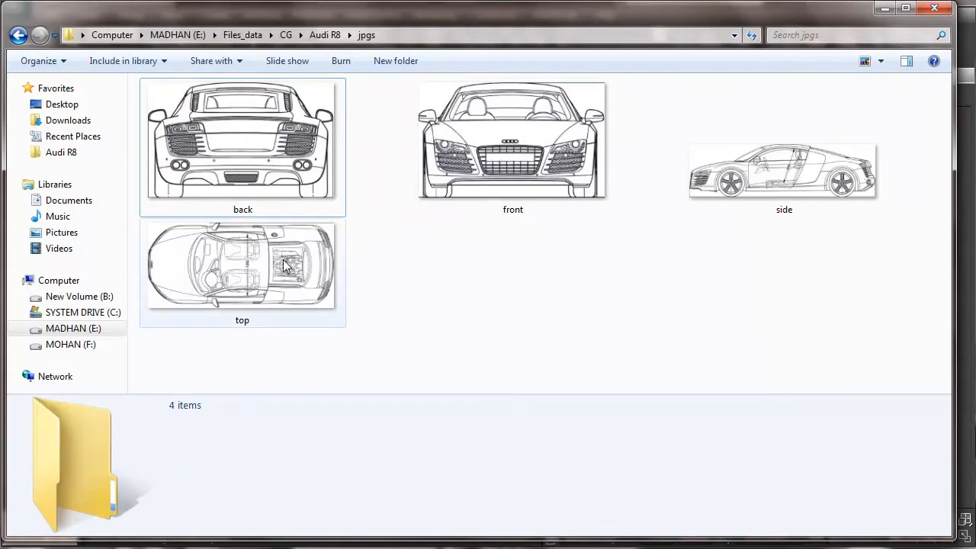
left_click(328, 244)
left_click(167, 204)
left_click(711, 158)
left_click(628, 285)
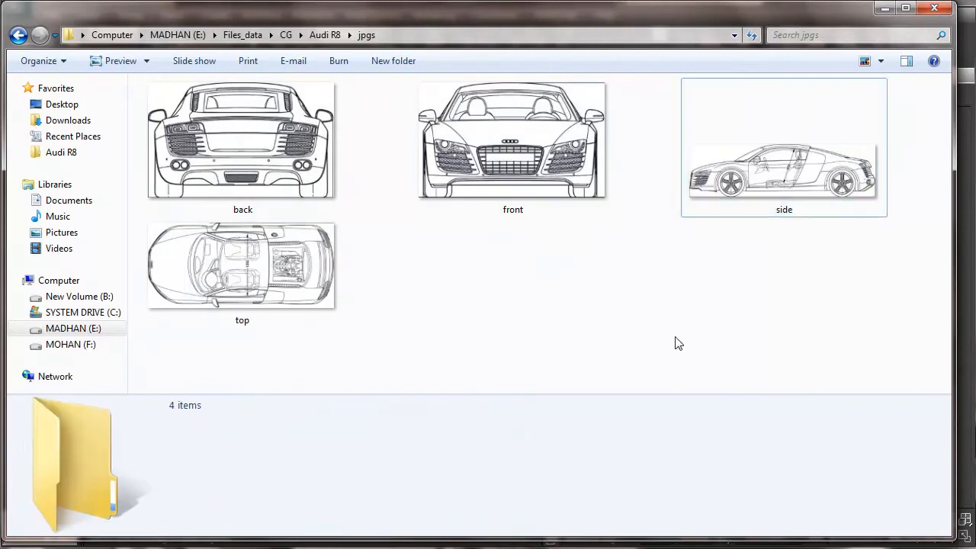
Step: Minimize the file browser and switch to the empty 3ds Max scene
left_click(885, 8)
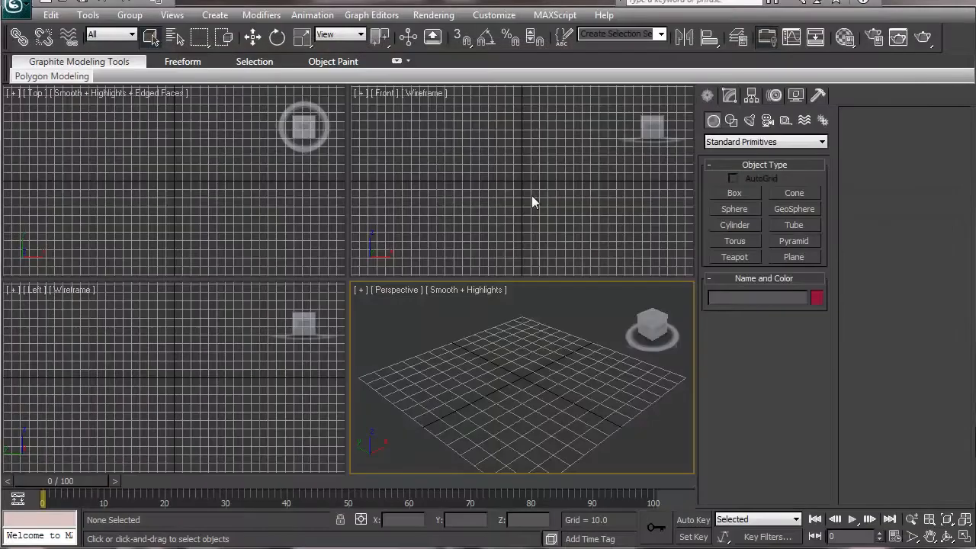
scroll(533, 372, "down", 3)
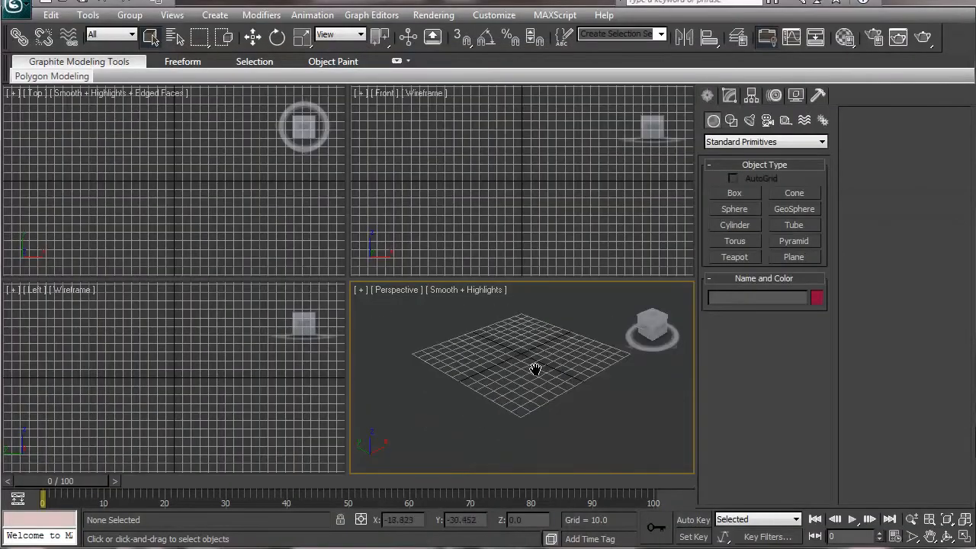
middle_click_drag(531, 370, 529, 403)
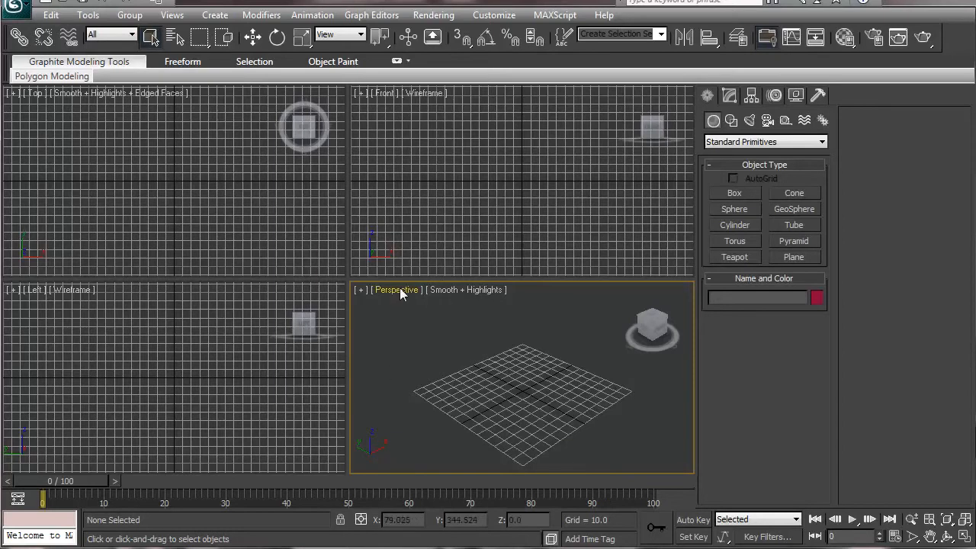
left_click(434, 91)
mouse_move(503, 286)
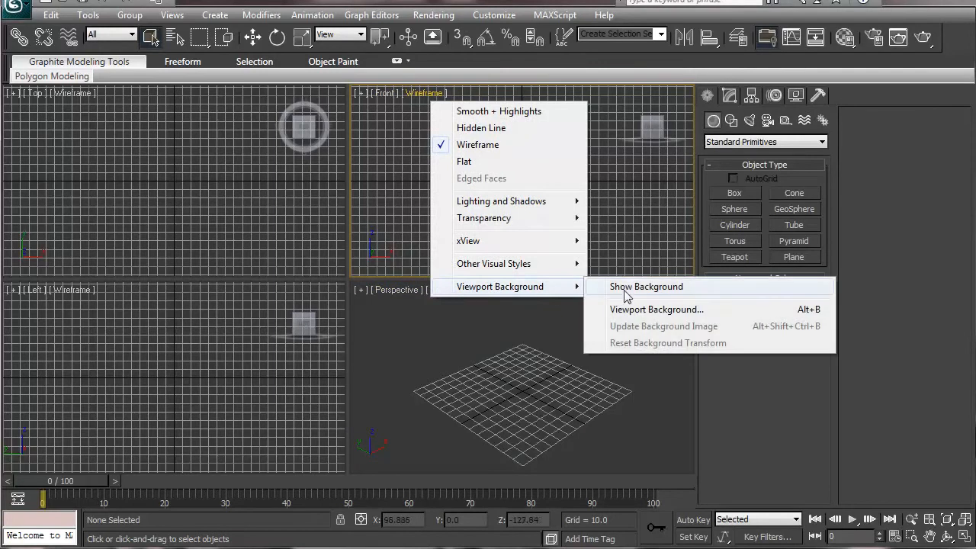
left_click(529, 388)
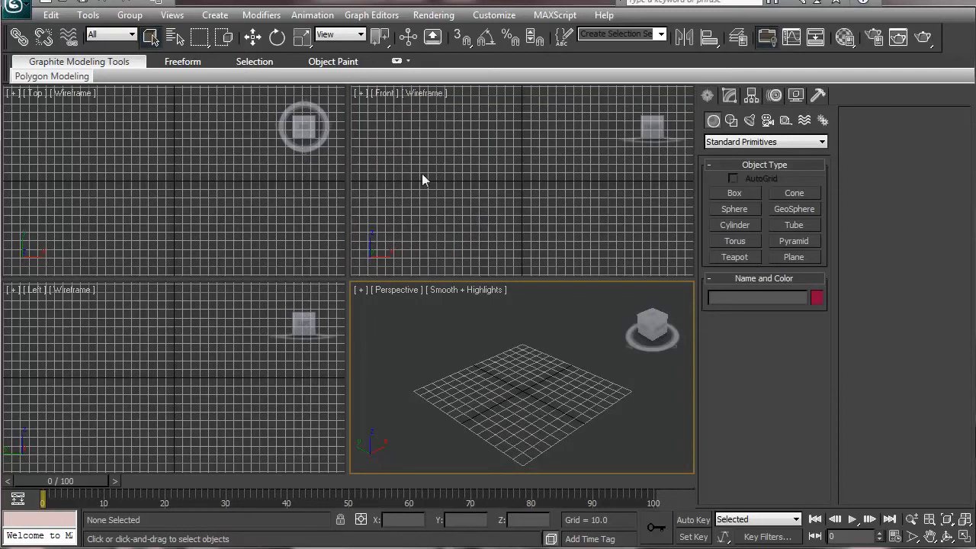
Step: Create a plane about 75 long and 169 wide on the grid in the Perspective viewport
middle_click_drag(525, 361, 464, 421)
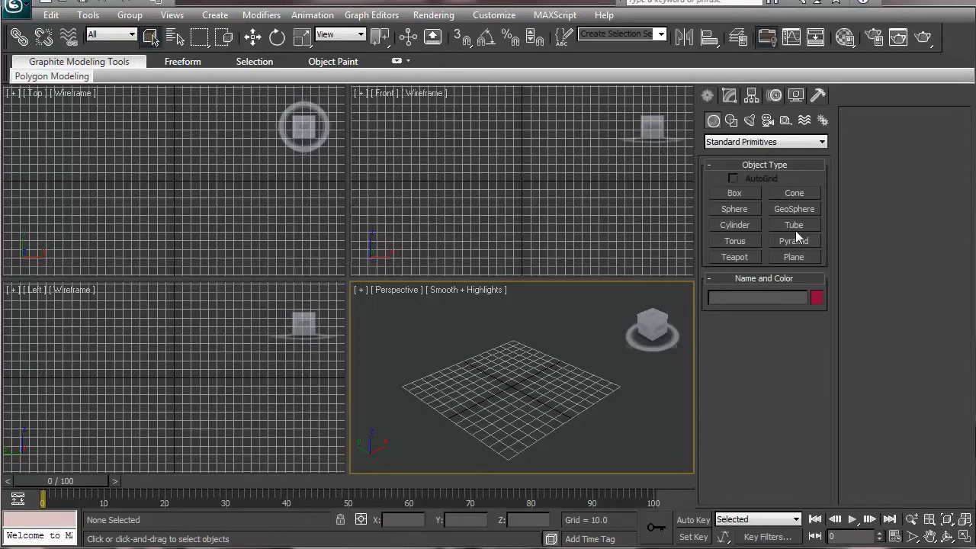
left_click(791, 257)
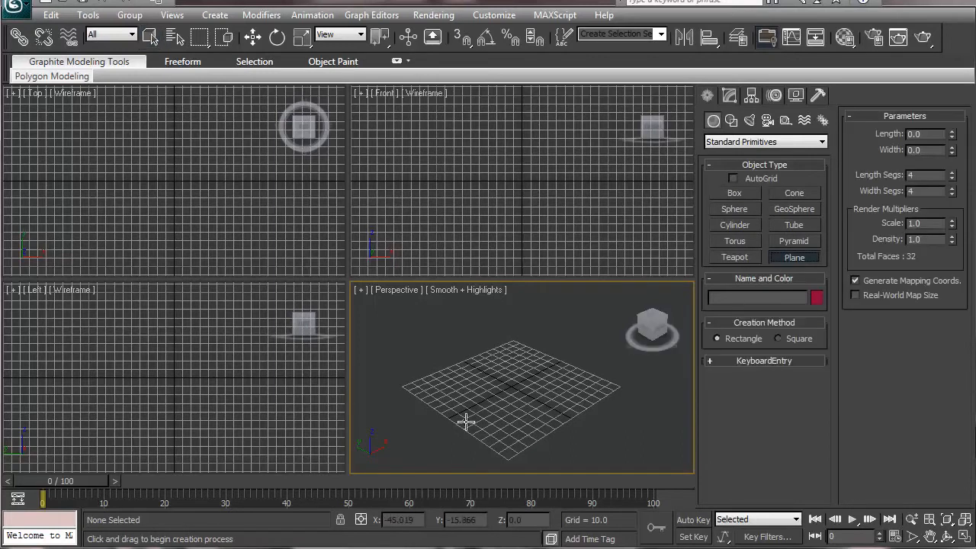
left_click_drag(419, 394, 604, 360)
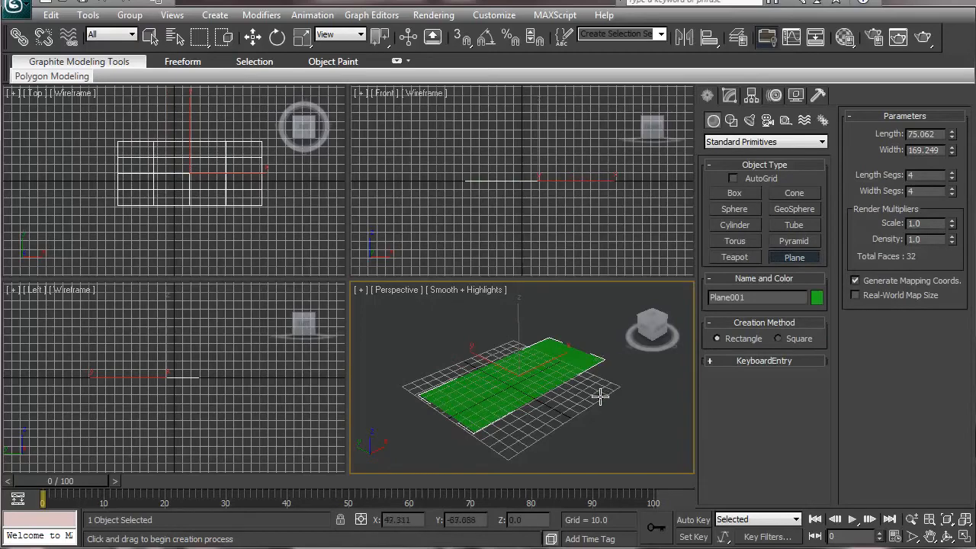
Step: Check the top blueprint's pixel dimensions in the file browser, move that window lower, and return to the 3ds Max scene
left_click(263, 548)
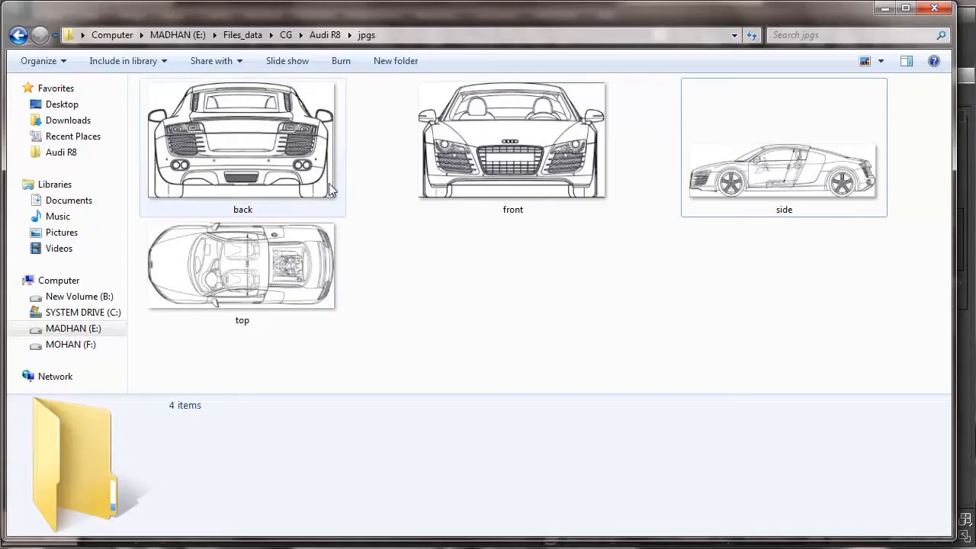
left_click(244, 293)
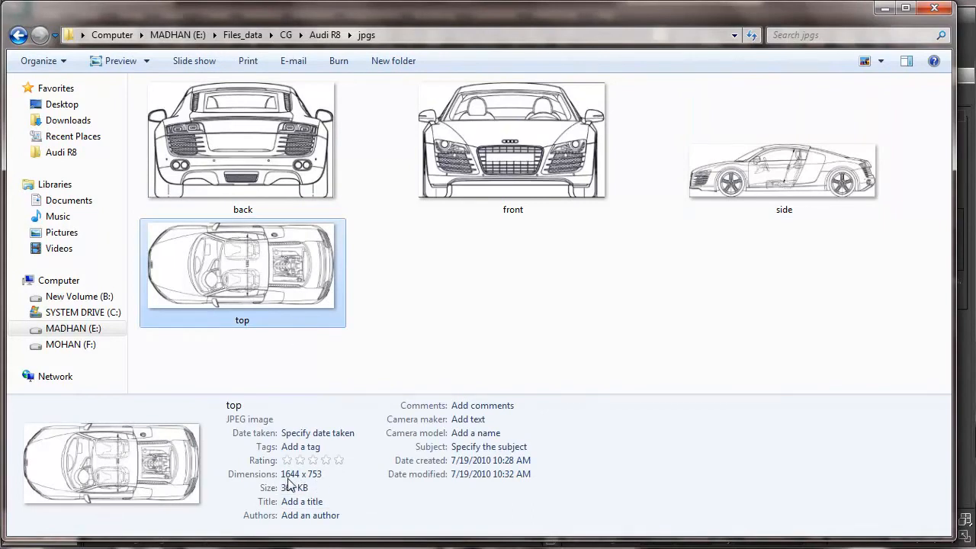
left_click_drag(792, 13, 817, 269)
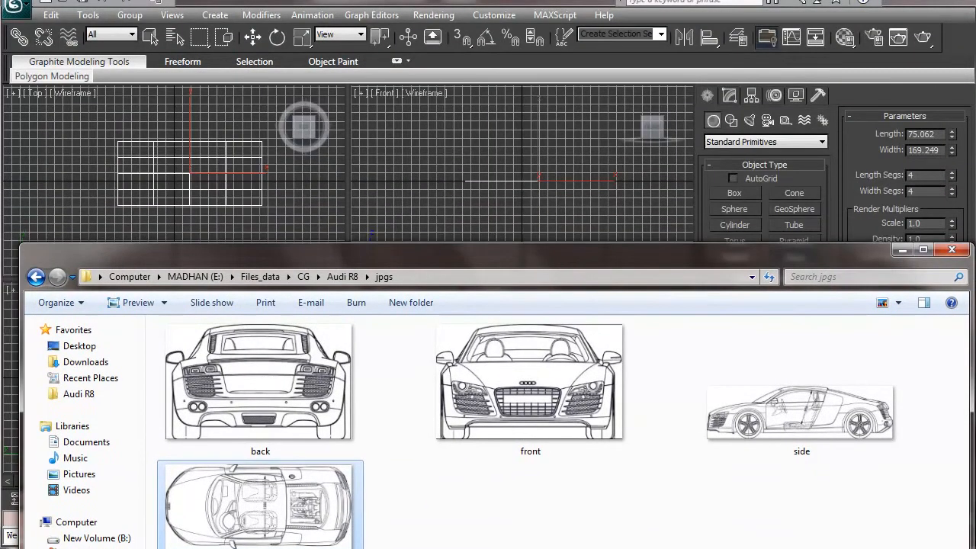
left_click(562, 3)
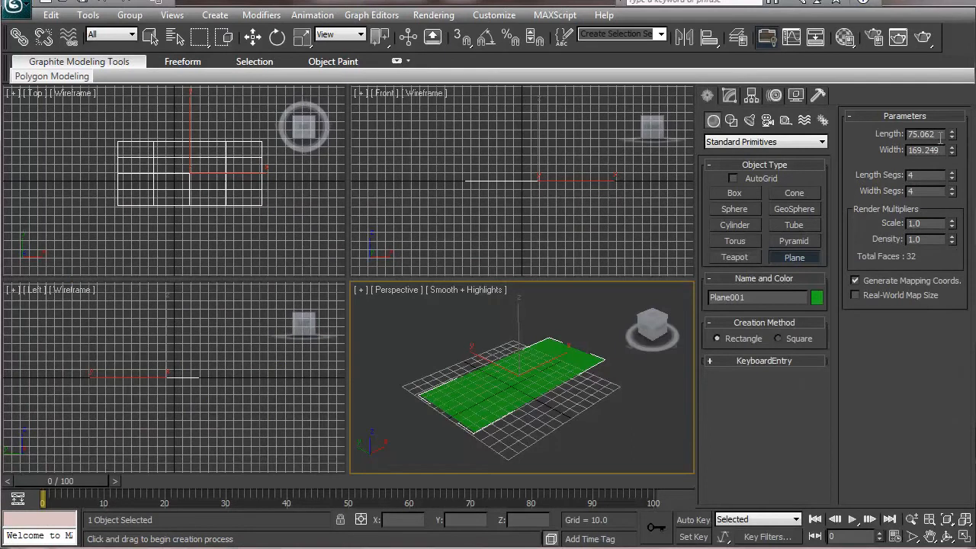
Step: Set the ground plane's length to 164.4 and its width to 75.3
left_click_drag(935, 131, 842, 133)
type("1")
key("Tab")
type("7")
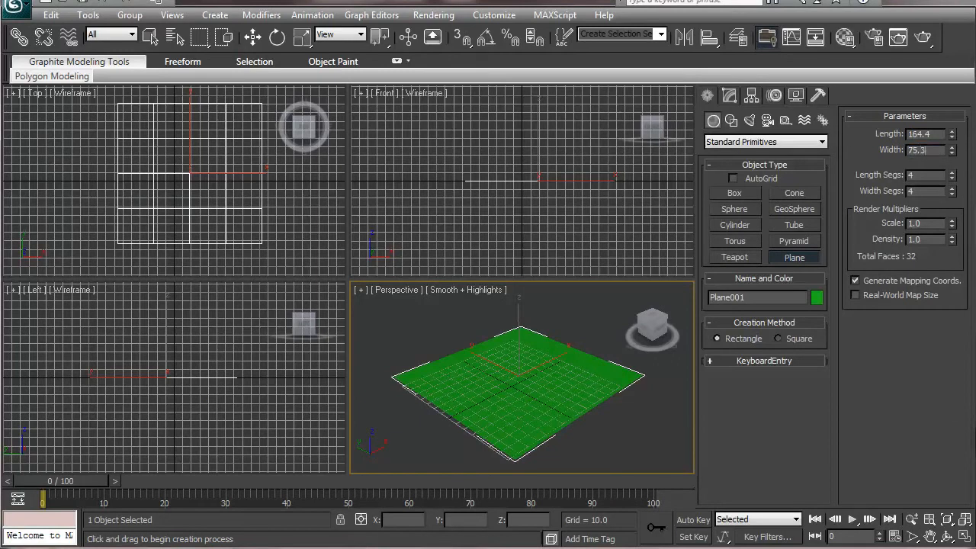
key("Tab")
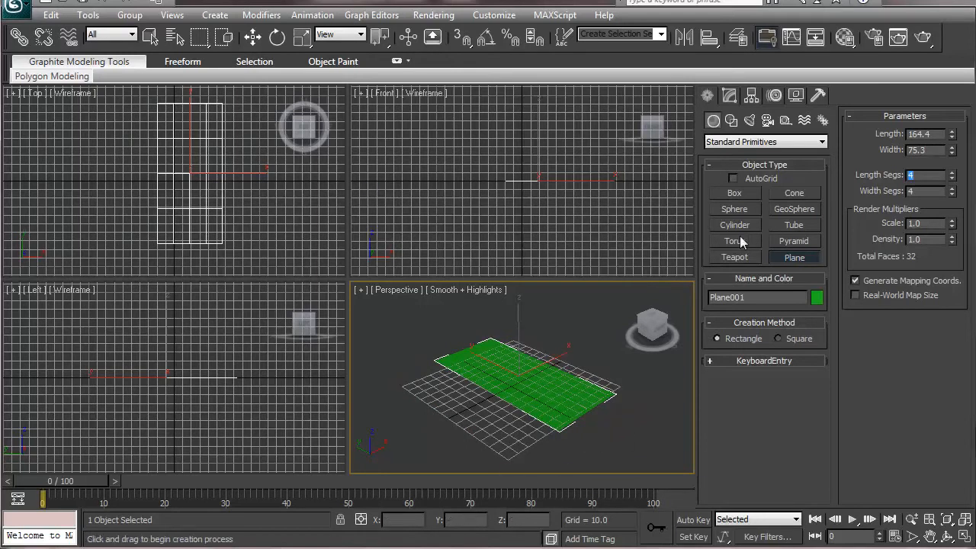
Step: Rotate the ground plane 90 degrees about the Z axis with snapping enabled, and turn snapping off again
right_click(579, 395)
key("e")
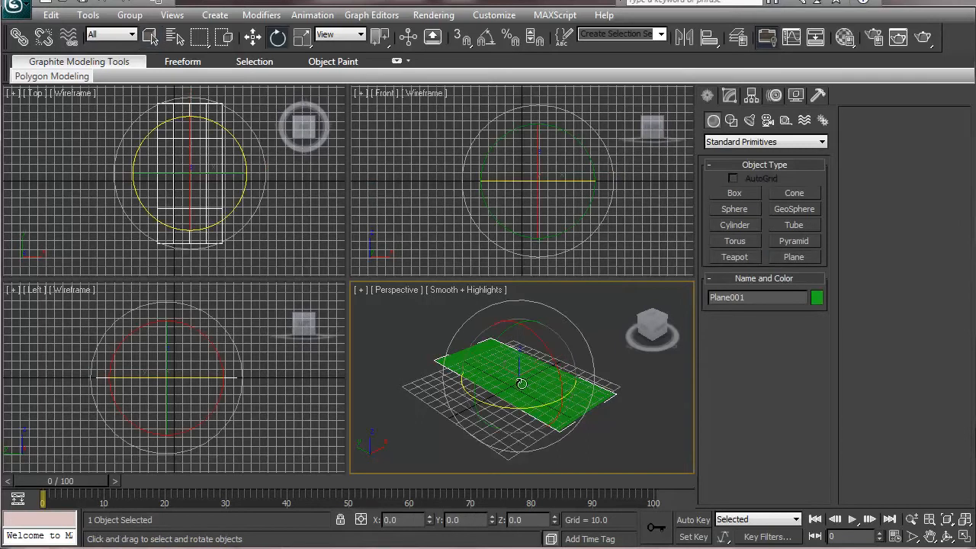
left_click(464, 42)
left_click_drag(519, 406, 582, 404)
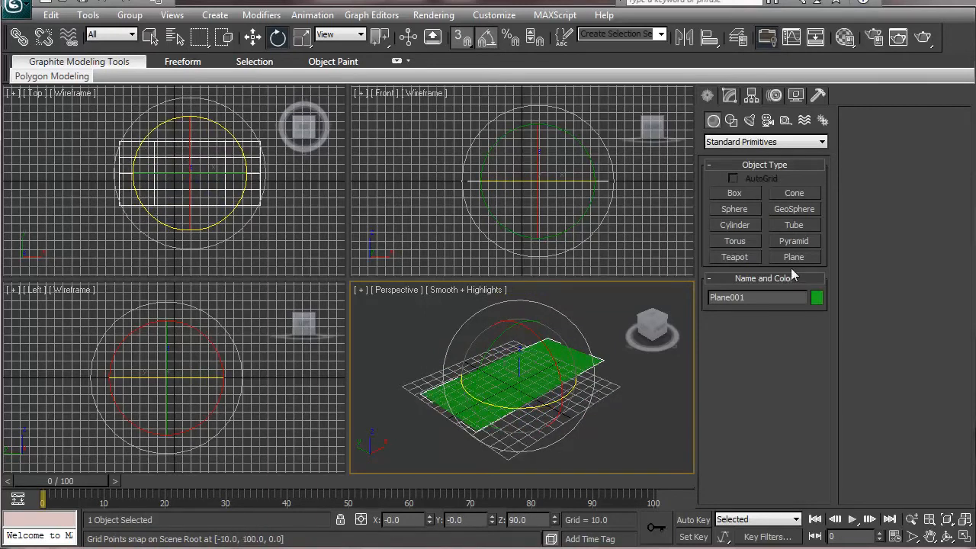
left_click(468, 42)
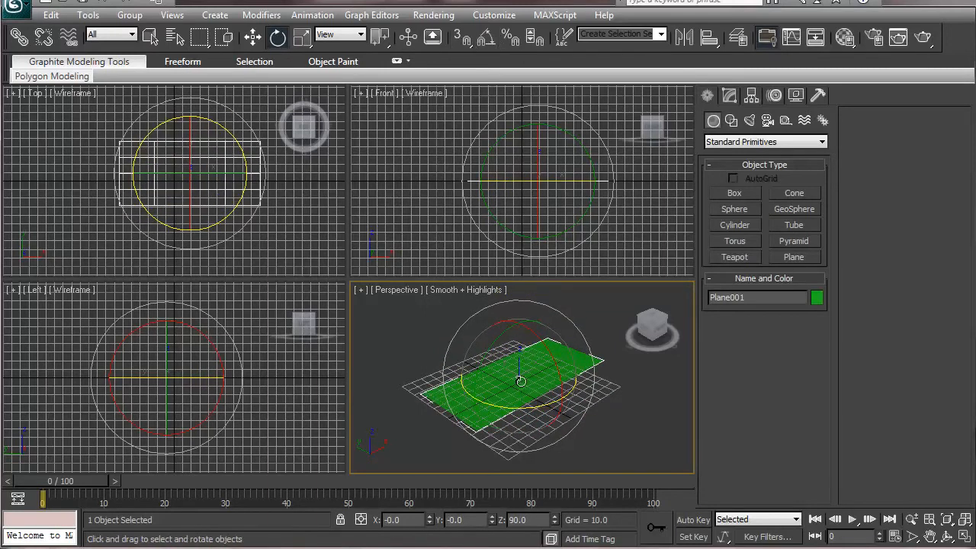
middle_click_drag(520, 382, 475, 391)
Step: Look up the side blueprint's pixel dimensions in the file browser and return to the 3ds Max scene
key("alt+Tab")
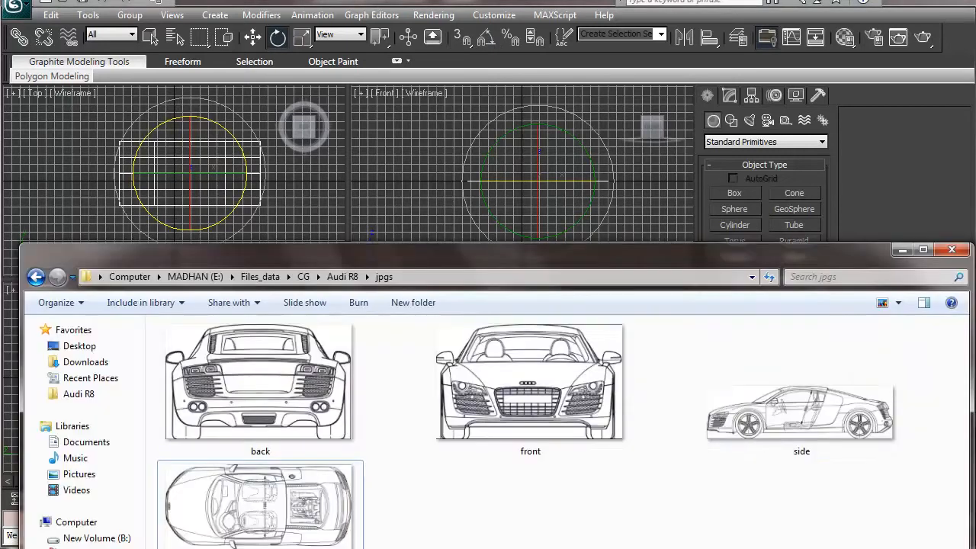
left_click(812, 408)
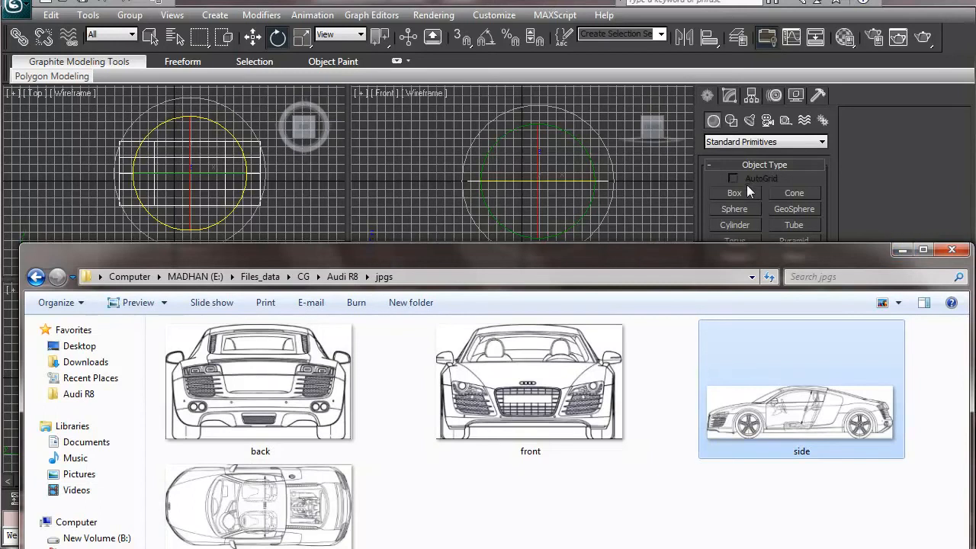
left_click(833, 214)
Step: Create an upright plane about 59 long and 175 wide in the Front viewport for the side blueprint
left_click(793, 257)
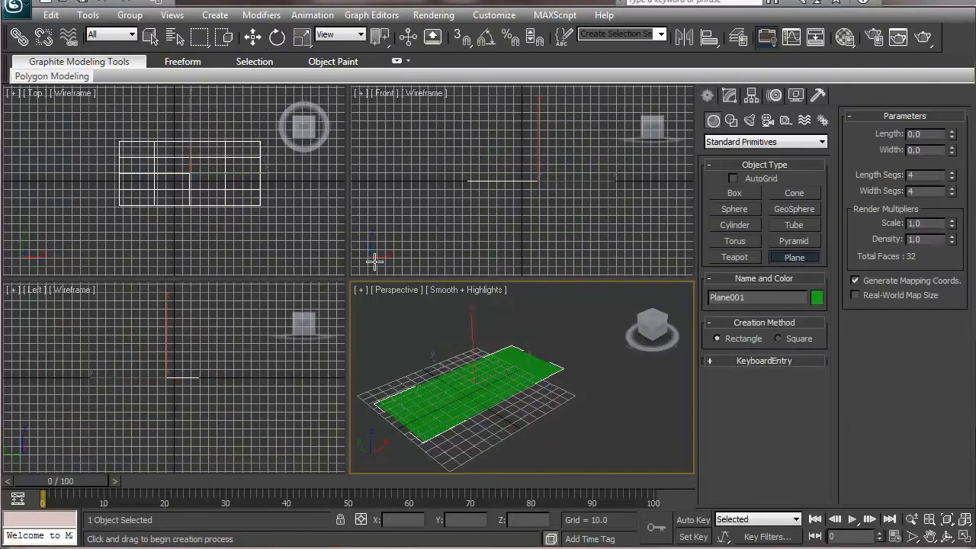
left_click(427, 179)
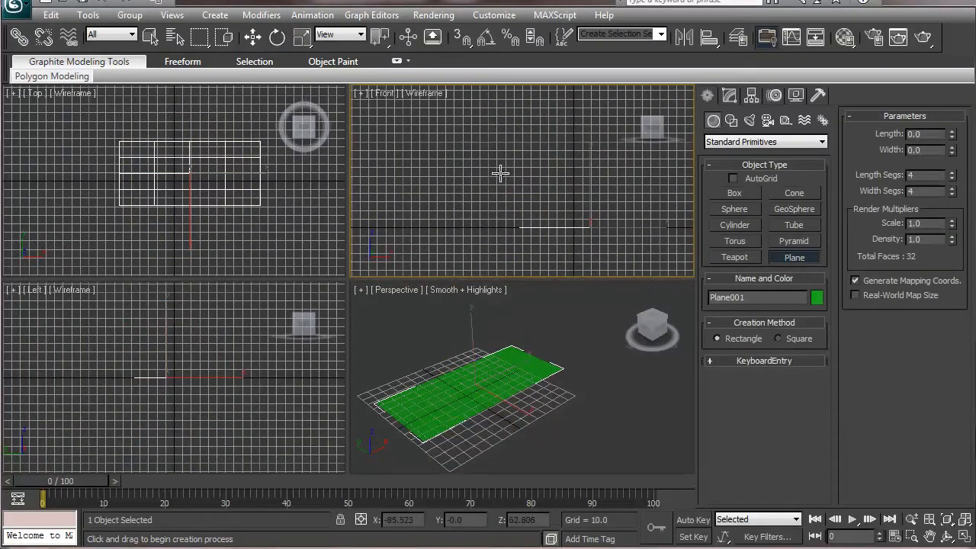
left_click(126, 402)
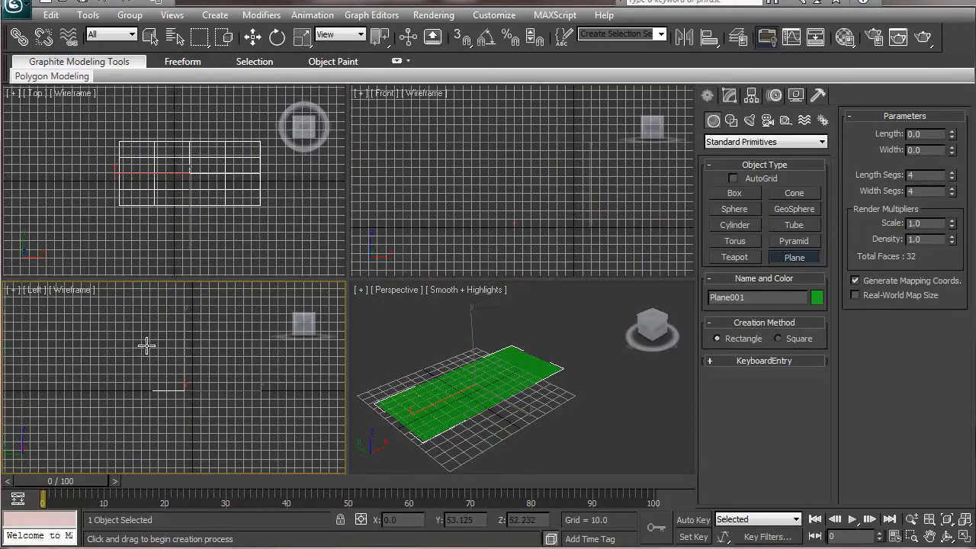
left_click_drag(480, 155, 630, 204)
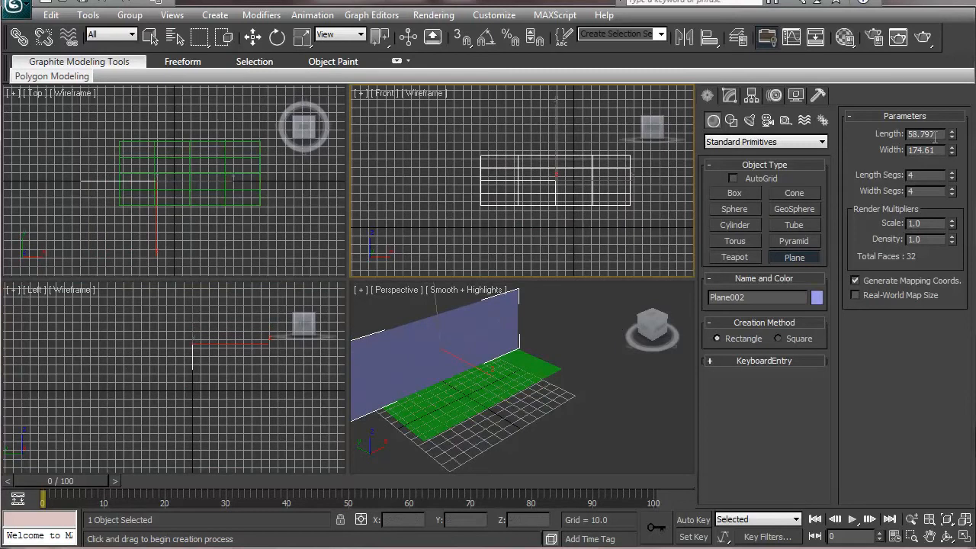
Step: Set the side-view plane's length to 164.4 and its width to 46.6
key("e")
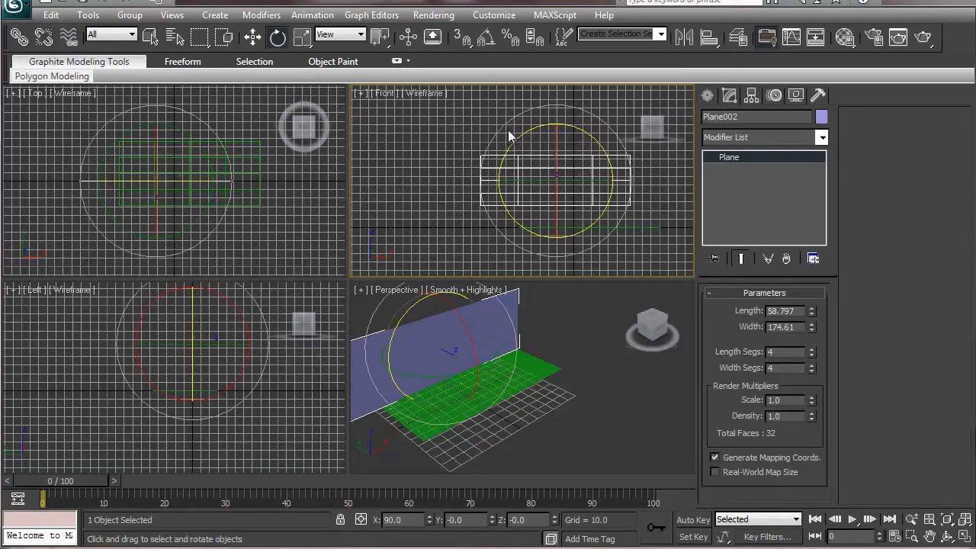
key("period")
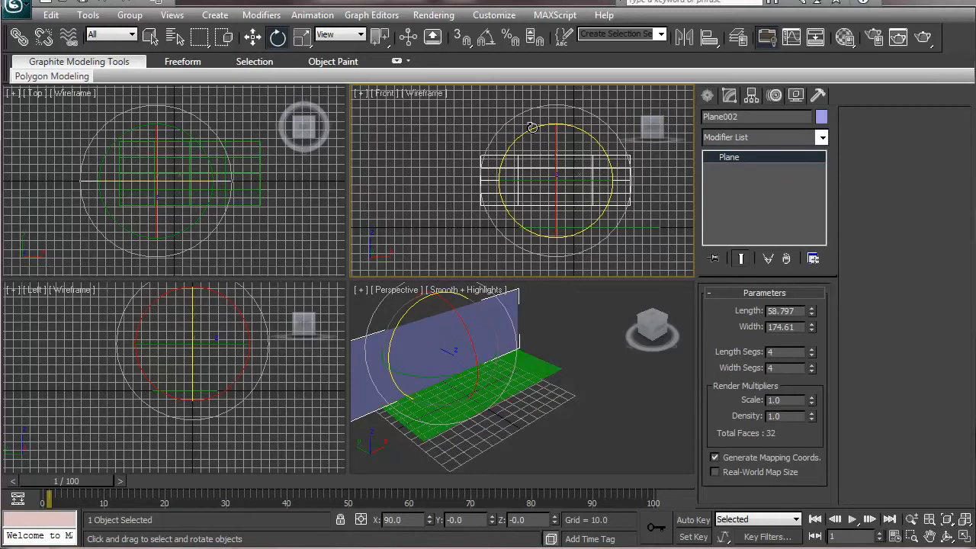
left_click(503, 318)
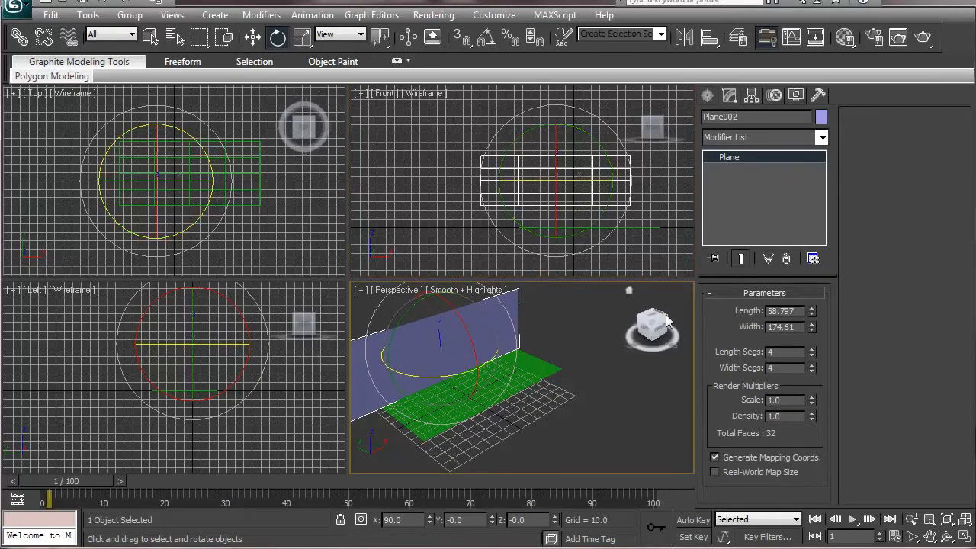
double_click(785, 311)
type("1")
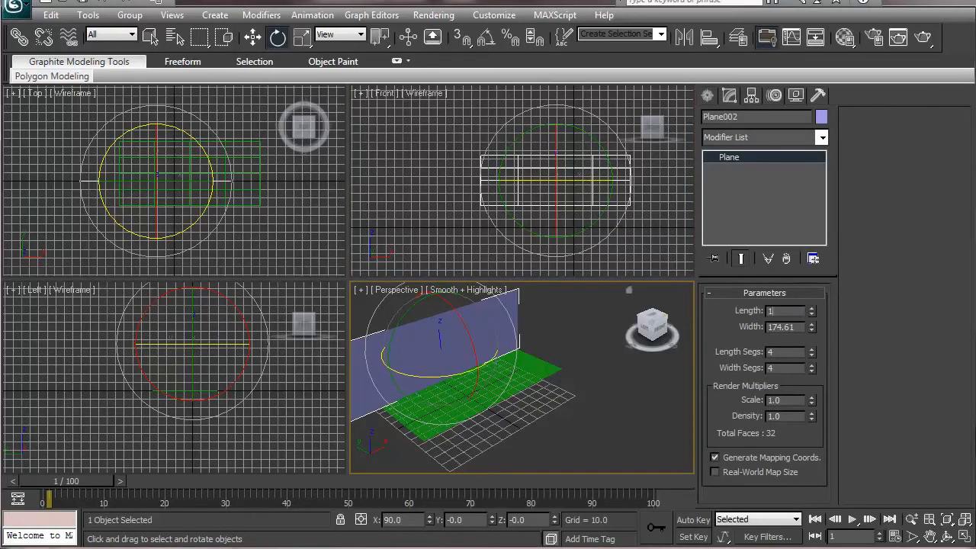
type("64.4")
key("Tab")
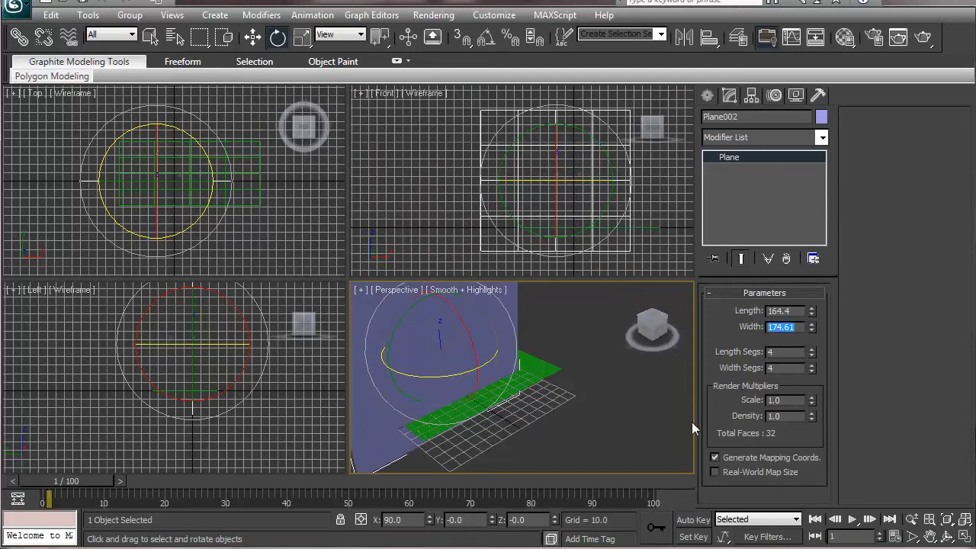
type("46")
key("Tab")
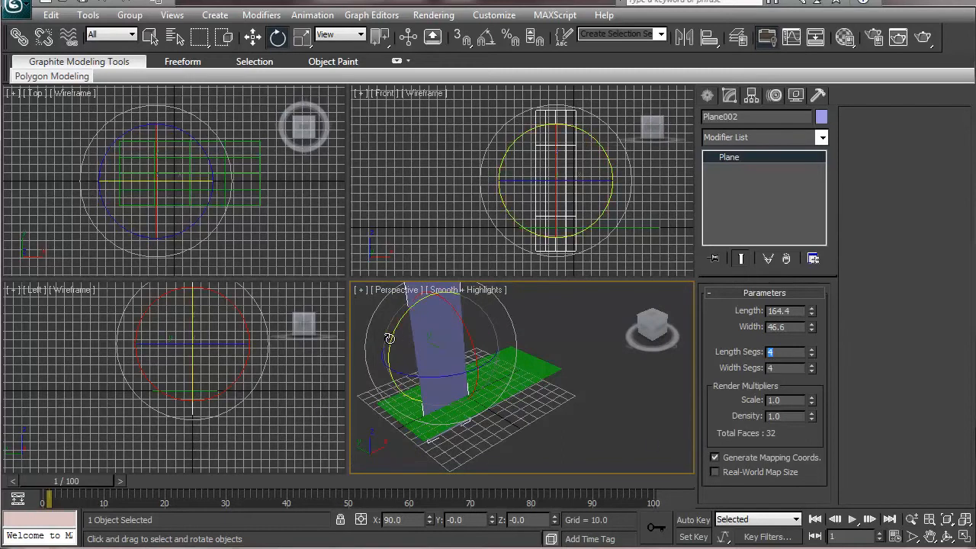
left_click_drag(391, 338, 562, 265)
key("z")
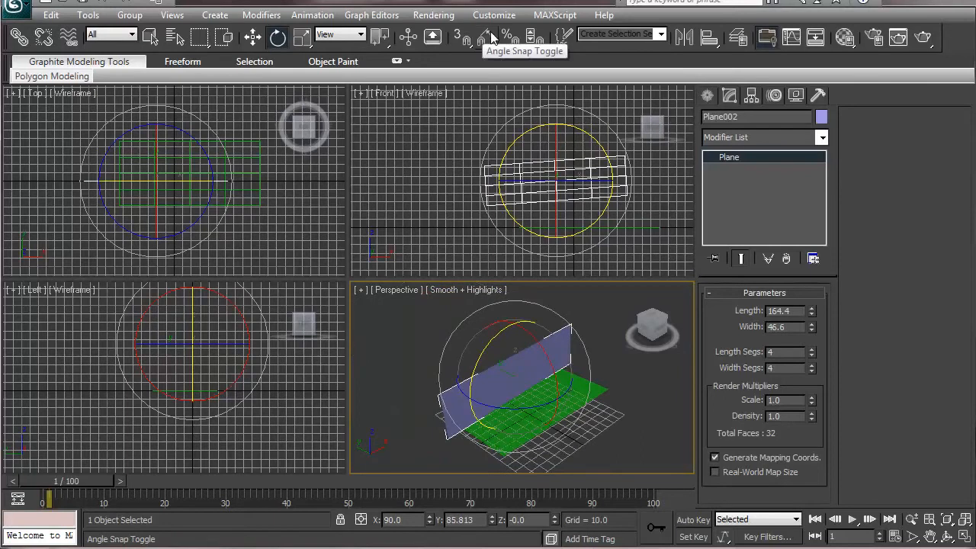
key("ctrl+z")
Step: Rotate the side-view plane 90 degrees with angle snap so it lies lengthwise, and move it along Y to about 66
left_click(489, 39)
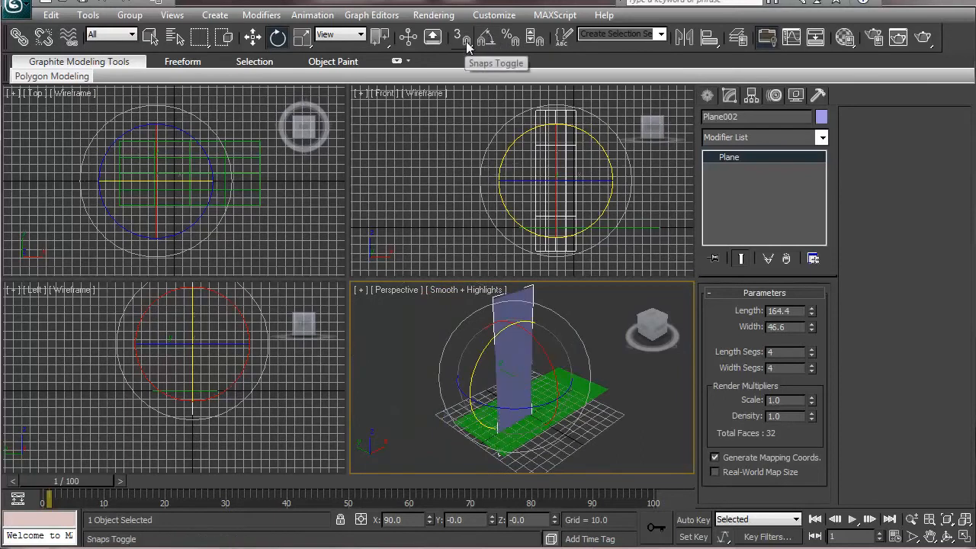
left_click(484, 39)
left_click_drag(481, 355, 534, 309)
key("w")
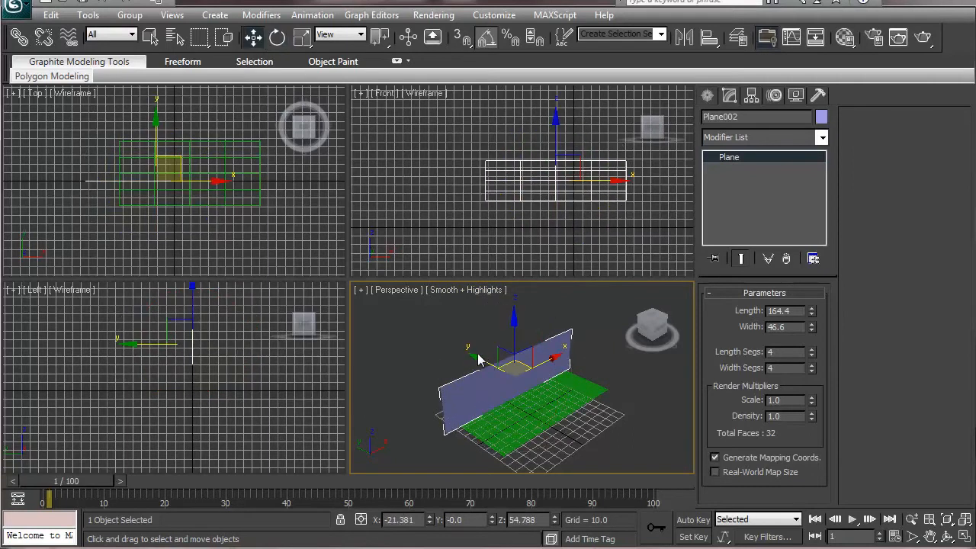
left_click_drag(481, 360, 442, 414)
mouse_move(442, 415)
middle_mouse_down("alt")
mouse_move(420, 401)
mouse_move(440, 397)
middle_mouse_up("alt")
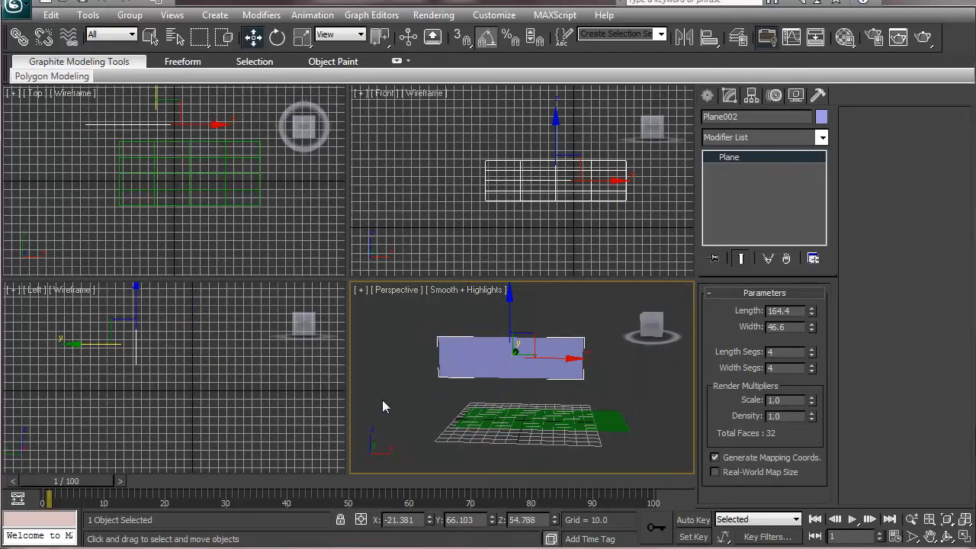
Step: Look up the front blueprint's pixel dimensions in the file browser and return to the 3ds Max scene
key("alt+Tab")
left_click(510, 386)
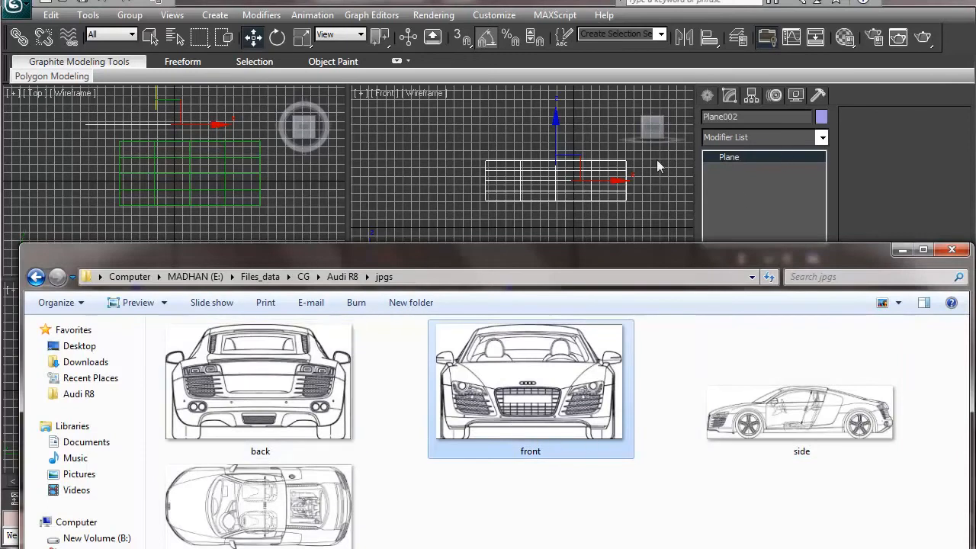
left_click(641, 140)
Step: Create an upright plane about 79 wide in the Left viewport for the front blueprint
left_click(713, 98)
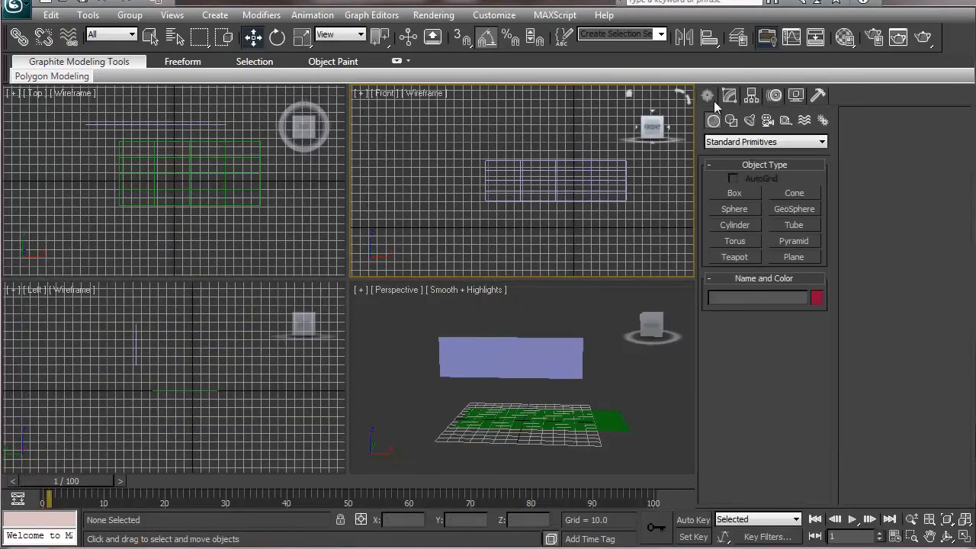
left_click(794, 257)
middle_click_drag(149, 195, 162, 221)
middle_click_drag(157, 384, 164, 407)
left_click_drag(164, 350, 233, 395)
Step: Set the front-view plane's length to 75.3 and its width to 46.6
left_click_drag(937, 133, 846, 138)
type("75.3")
key("Tab")
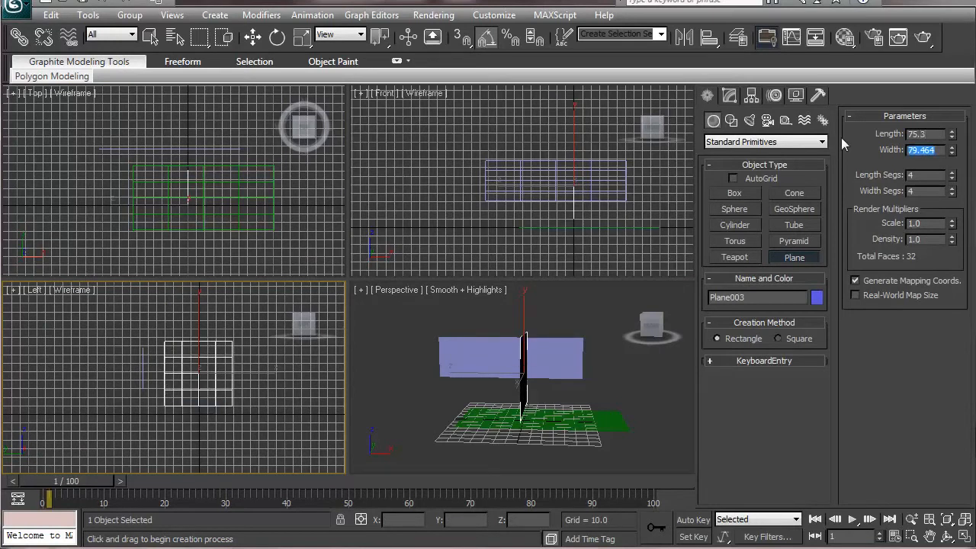
type("46.6")
key("Tab")
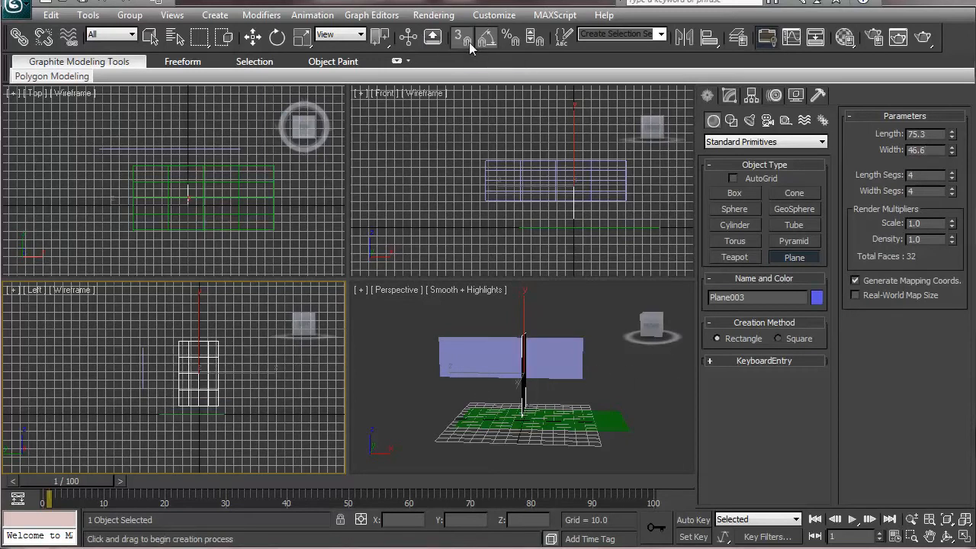
Step: Rotate the front-view plane 90 degrees so its long side is horizontal, and move it along X by about 177 and another 76 units
middle_click_drag(456, 363, 571, 367, "alt")
key("e")
left_click_drag(554, 318, 581, 371)
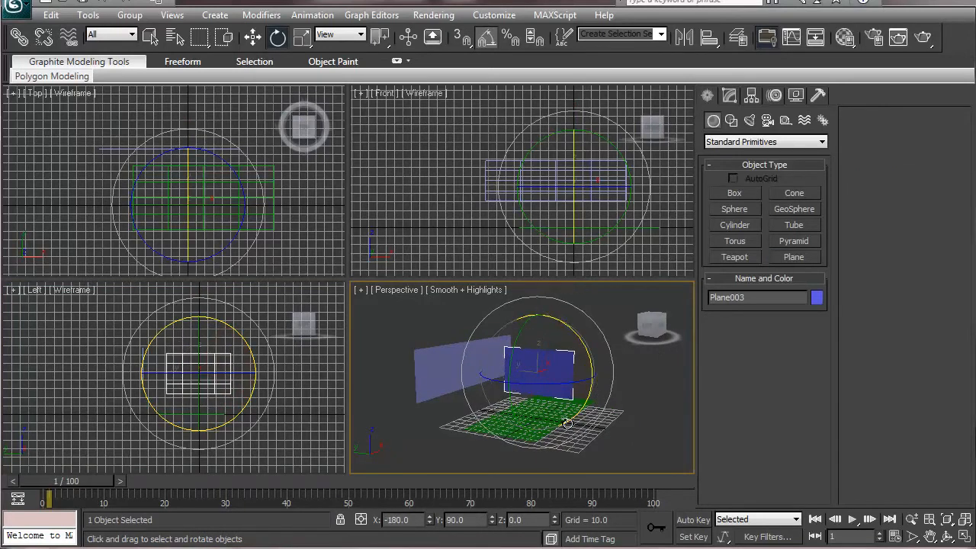
key("w")
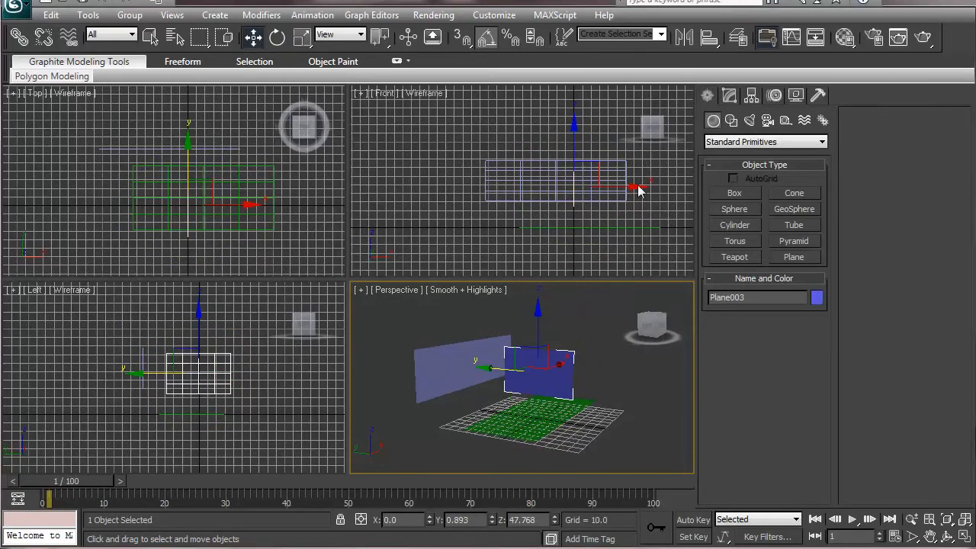
left_click_drag(636, 194, 785, 196)
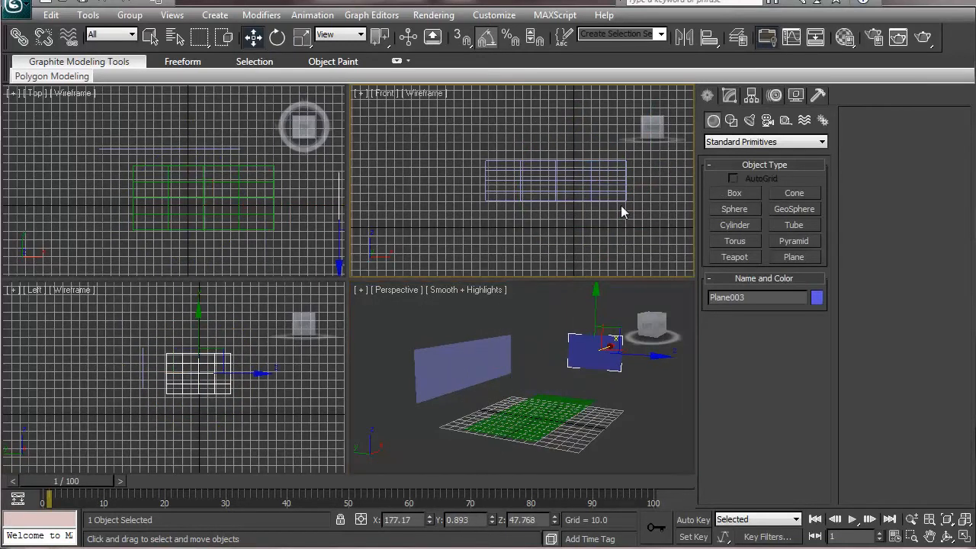
middle_click_drag(621, 212, 438, 220)
left_click_drag(594, 203, 655, 203)
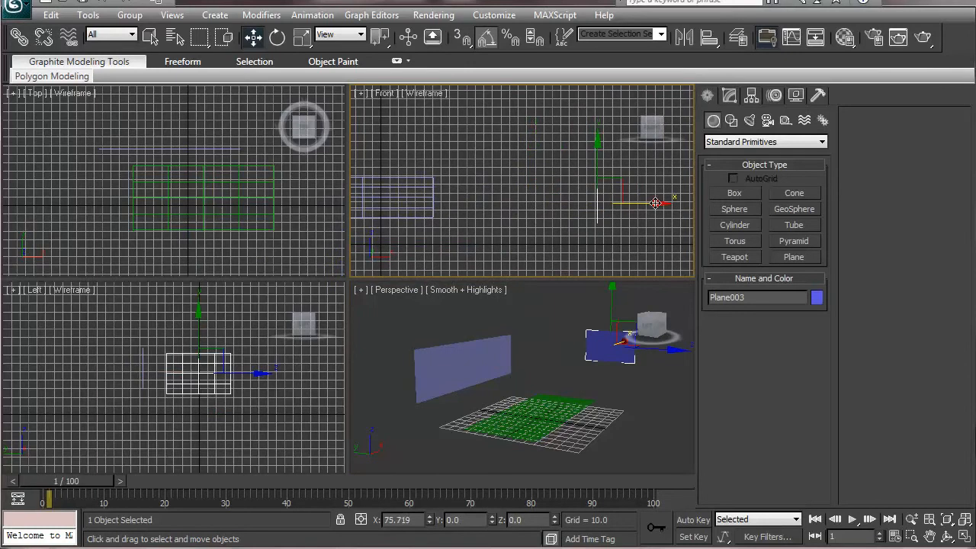
Step: Select the side-view plane in the Front viewport, enable 3D snapping, and move it to X 0, Y 0, Z 50
middle_click_drag(469, 224, 573, 218)
left_click(485, 196)
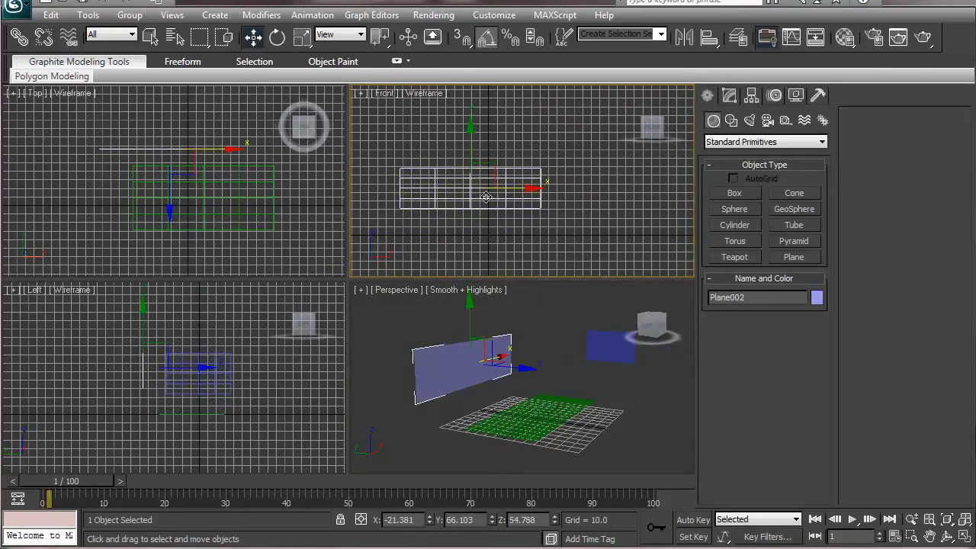
left_click(462, 41)
left_click_drag(467, 194, 486, 193)
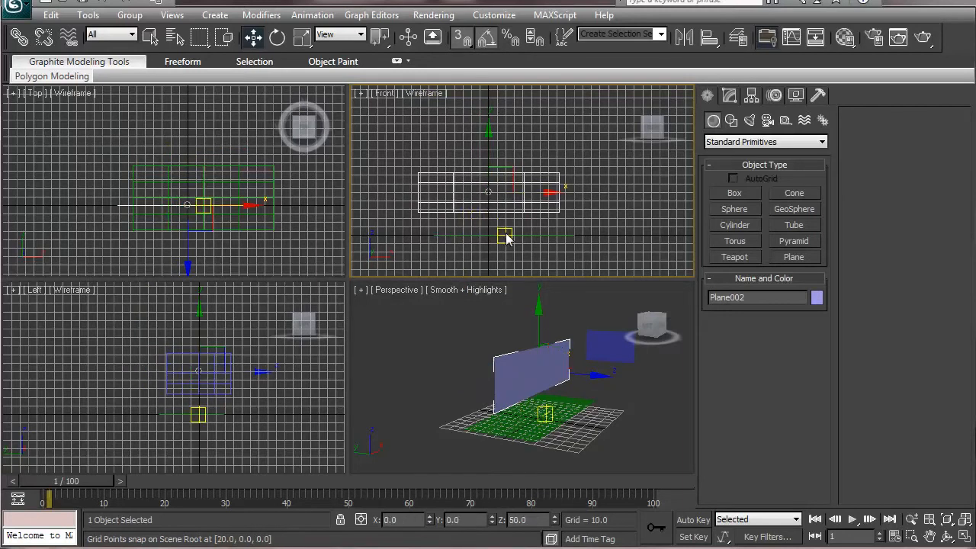
Step: Select the top-view plane and snap its centre to the origin in the Front viewport, and clear the selection
left_click(497, 239)
left_click(538, 419)
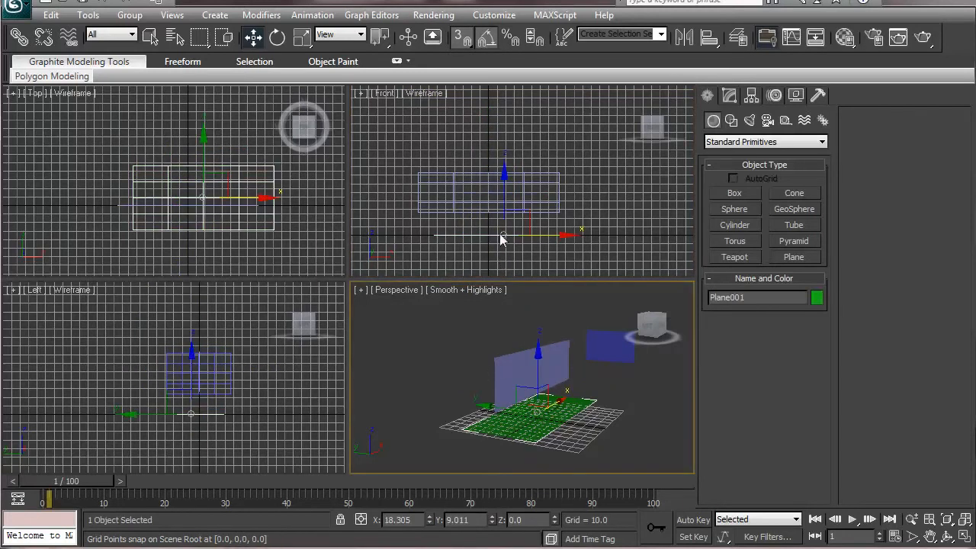
left_click_drag(505, 235, 487, 235)
left_click(474, 262)
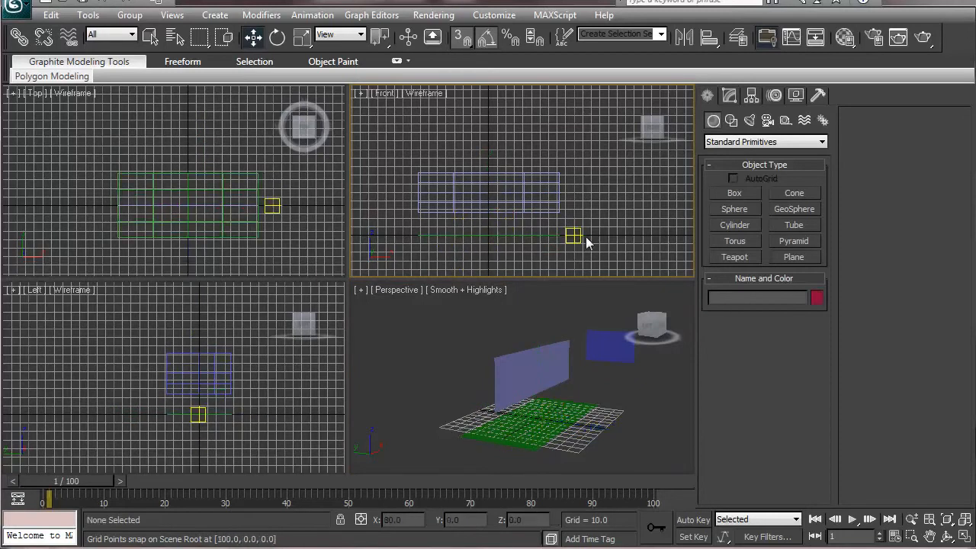
Step: Select the side-view plane and move it along Y to 130
middle_click_drag(474, 447, 514, 453, "alt")
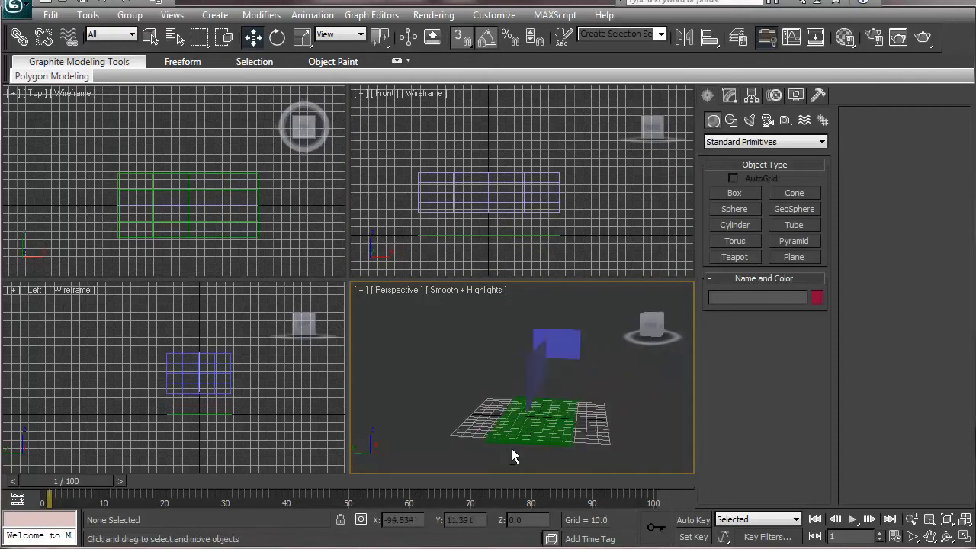
left_click(550, 345)
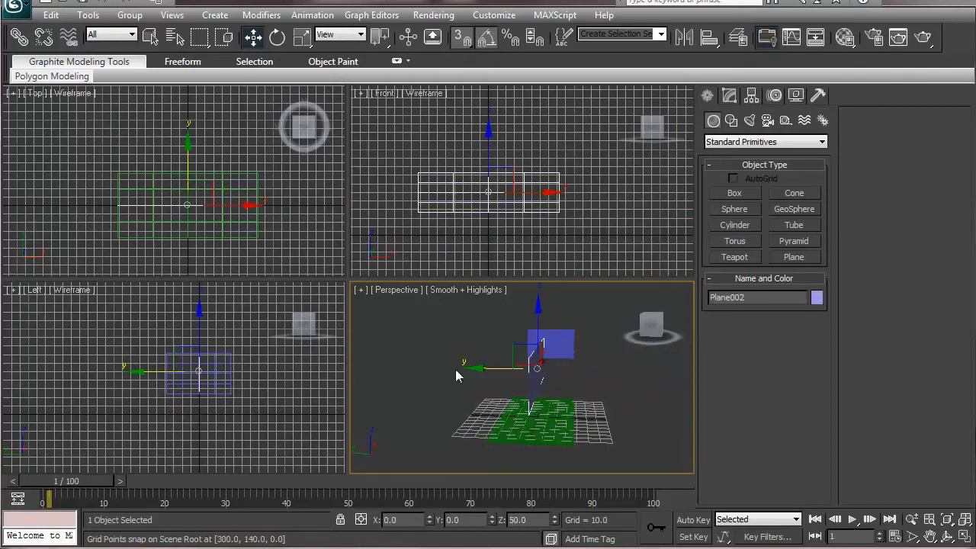
mouse_move(477, 380)
left_mouse_down()
mouse_move(470, 367)
mouse_move(385, 359)
mouse_move(487, 372)
mouse_move(458, 373)
left_mouse_up()
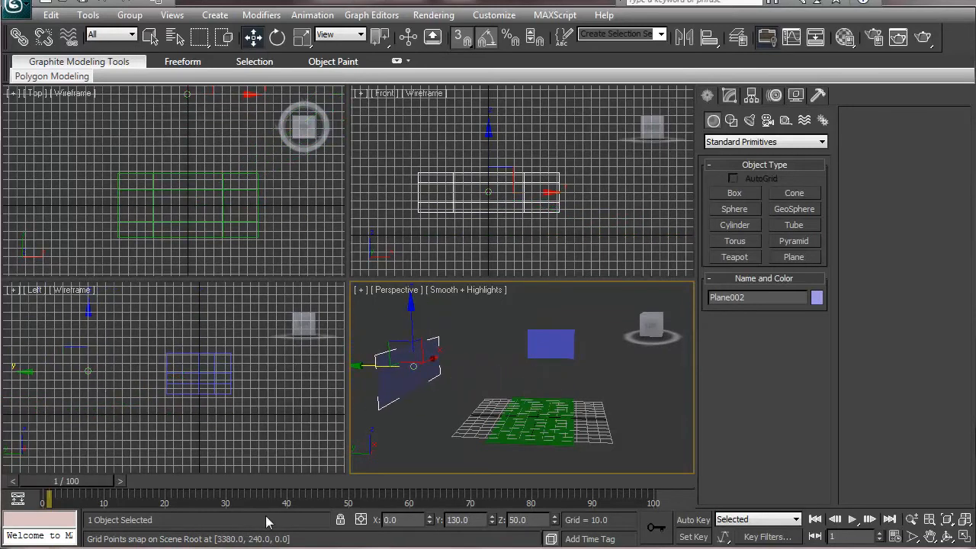
Step: Snap the front-view plane's centre to X 0, Y 0, Z 50 in the Left viewport, and clear the selection
middle_click_drag(128, 388, 198, 381)
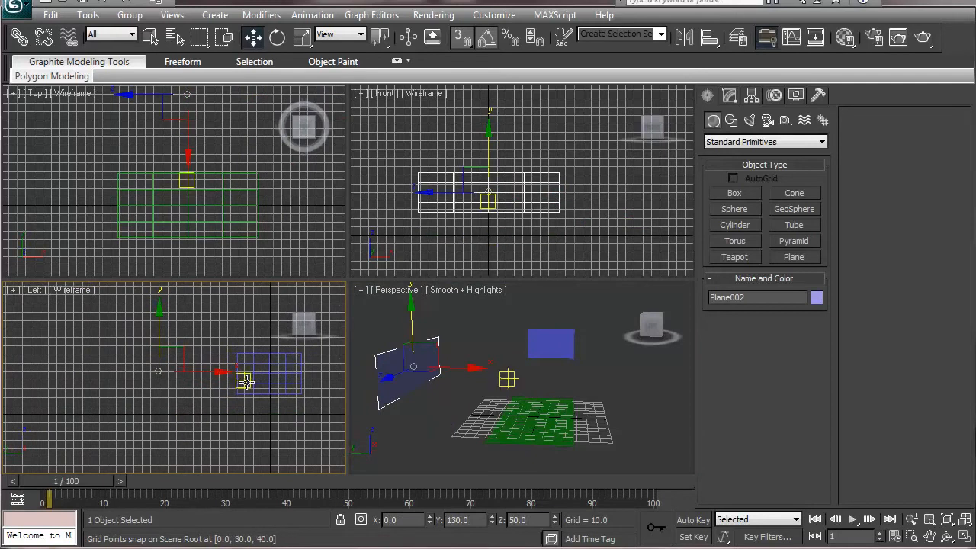
left_click(269, 377)
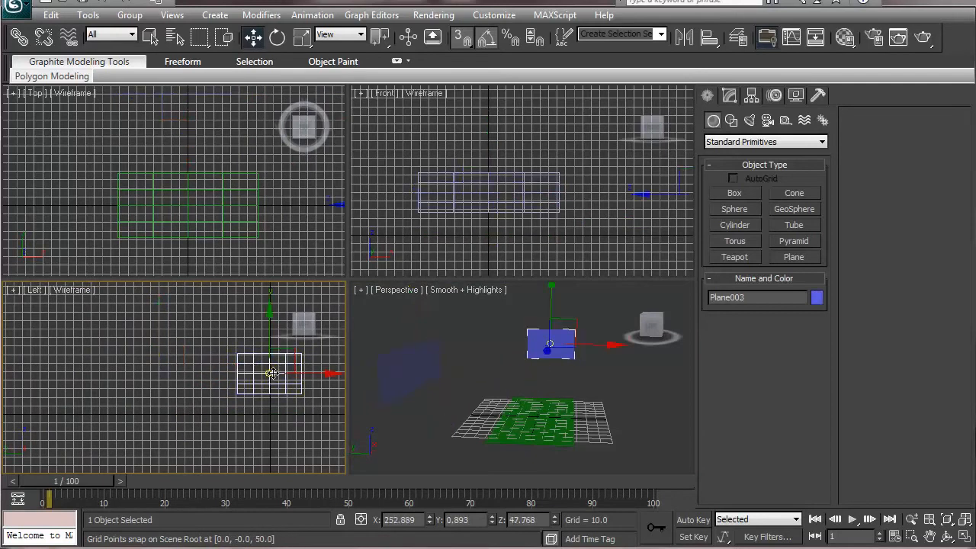
left_click_drag(267, 372, 267, 366)
left_click_drag(130, 334, 170, 402)
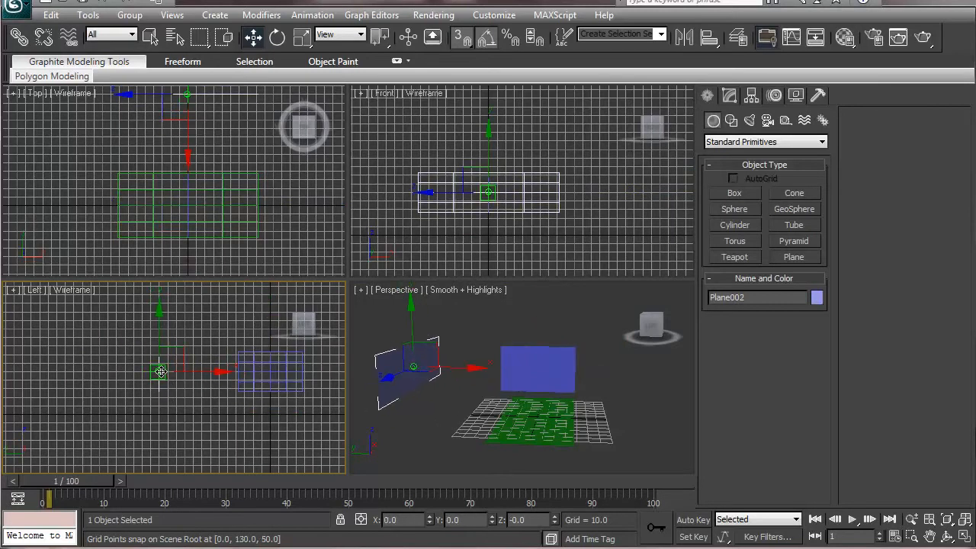
left_click(191, 438)
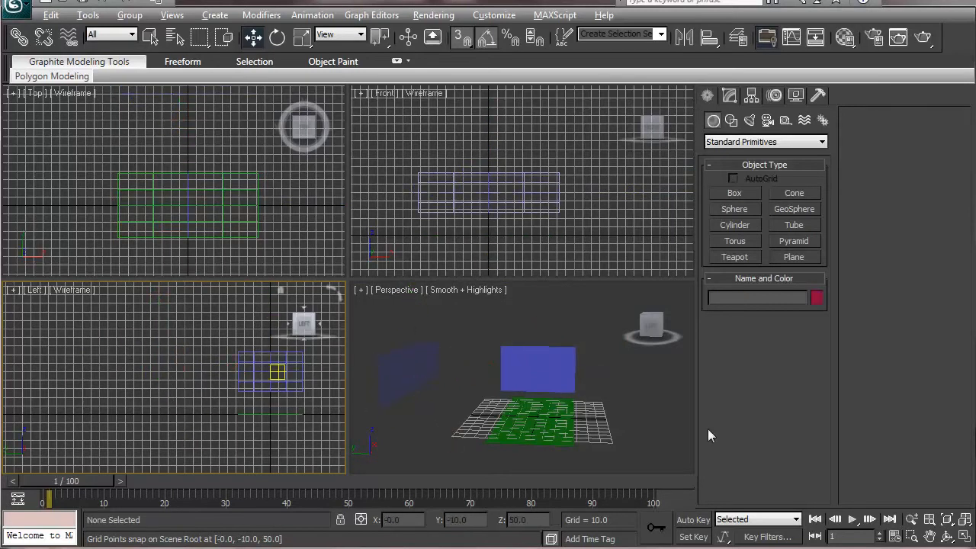
Step: Select both upright planes, turn off 3D snapping and clear the selection
middle_click_drag(599, 432, 508, 418, "alt")
left_click_drag(108, 314, 319, 407)
middle_click_drag(196, 419, 187, 441)
scroll(150, 372, "up", 5)
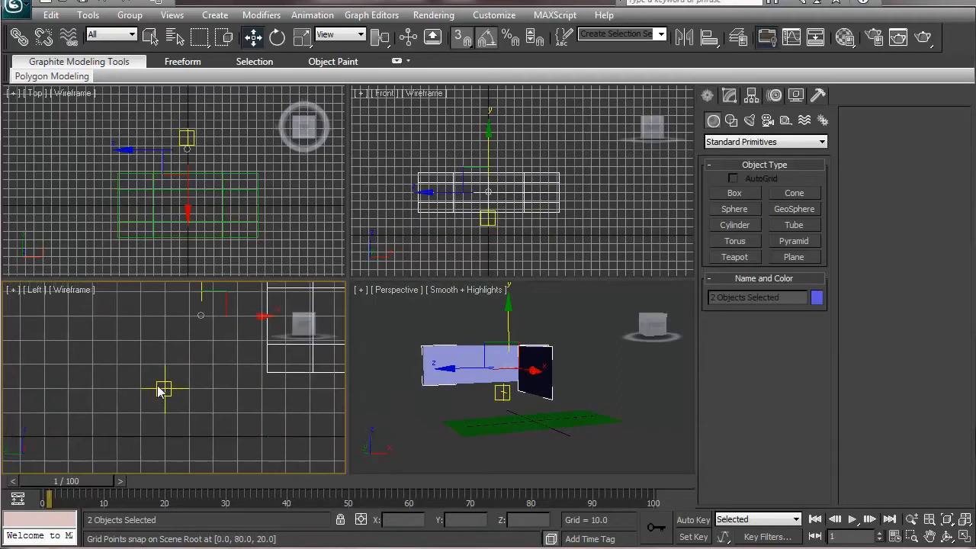
left_click(457, 36)
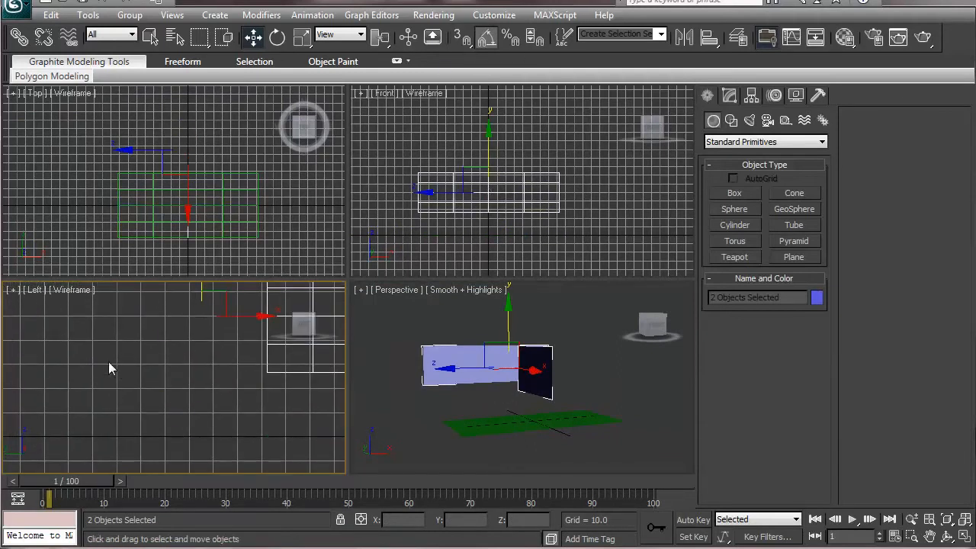
left_click(43, 344)
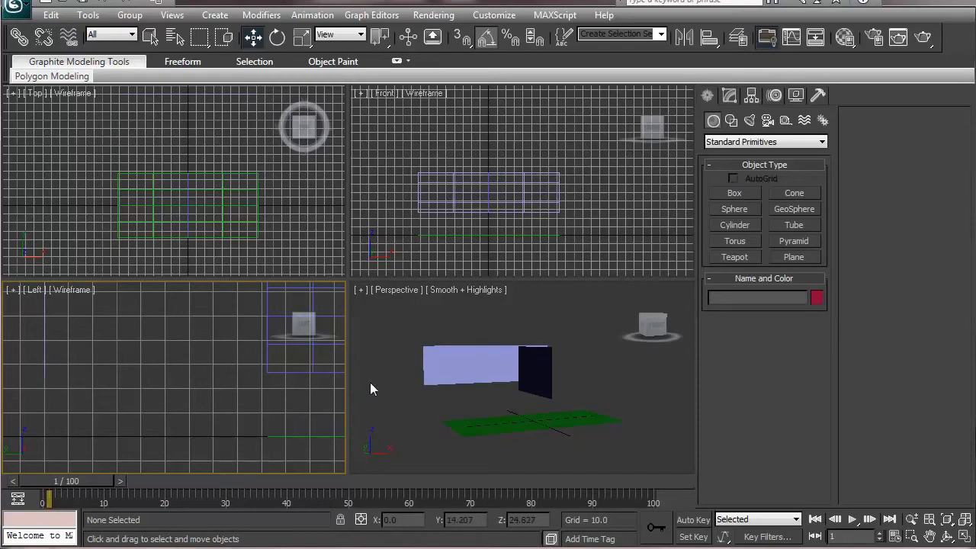
Step: Move the front-view plane along X to about 155.5, away from the grid centre
middle_click_drag(429, 406, 389, 432, "alt")
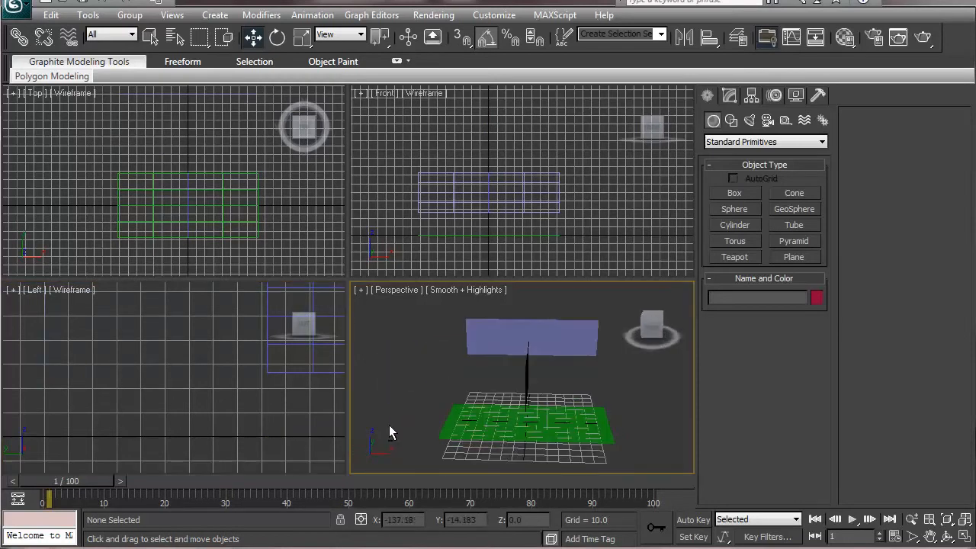
left_click(529, 377)
left_click_drag(609, 379, 740, 386)
Step: Move the top-view plane straight down along Z, well below the grid
middle_click_drag(458, 407, 557, 414, "alt")
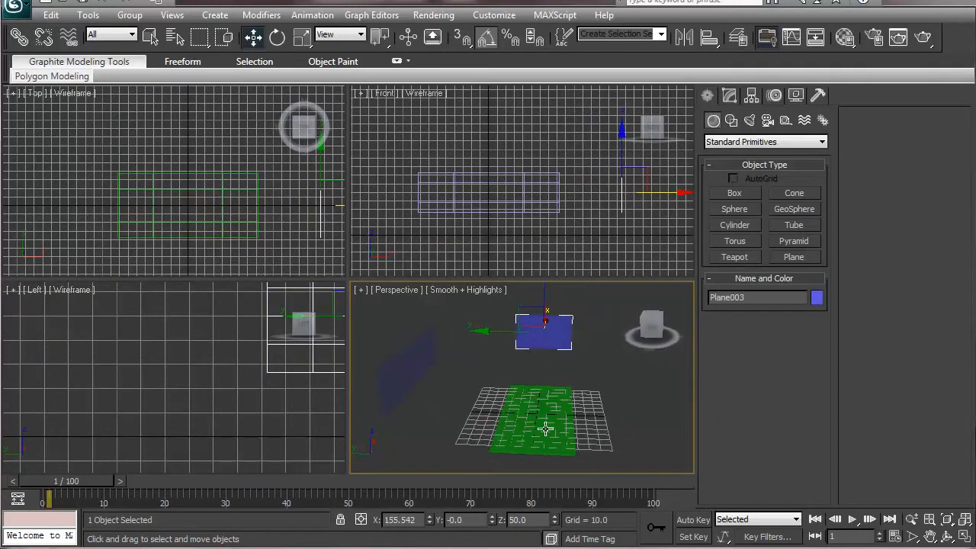
left_click(555, 408)
left_click_drag(537, 349, 538, 418)
Step: Move the front-view plane farther out along X, beyond the end of the top-view plane
middle_click_drag(560, 423, 514, 354, "alt")
left_click(560, 327)
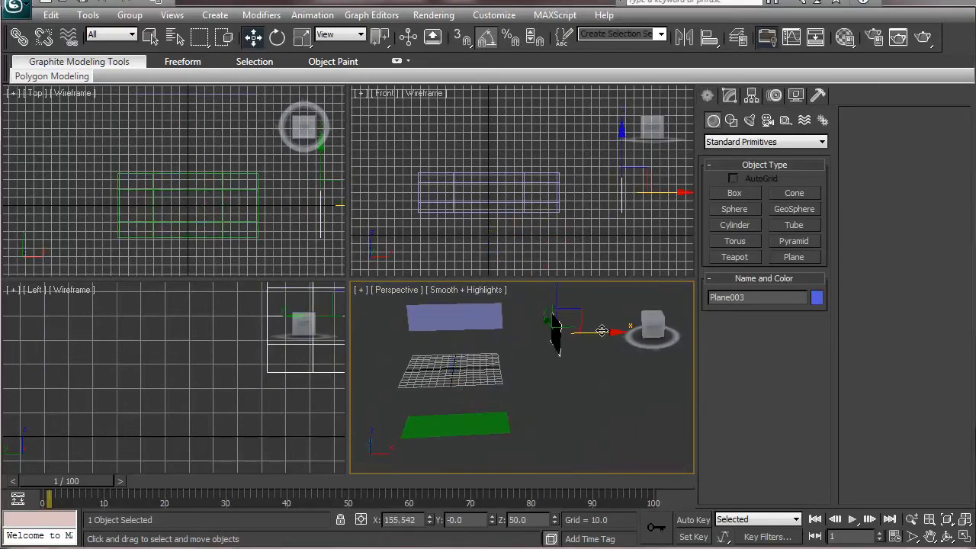
left_click_drag(609, 332, 677, 330)
Step: Move the side-view plane farther out along Y to about 175.3
middle_click_drag(470, 401, 391, 357, "alt")
left_click(390, 358)
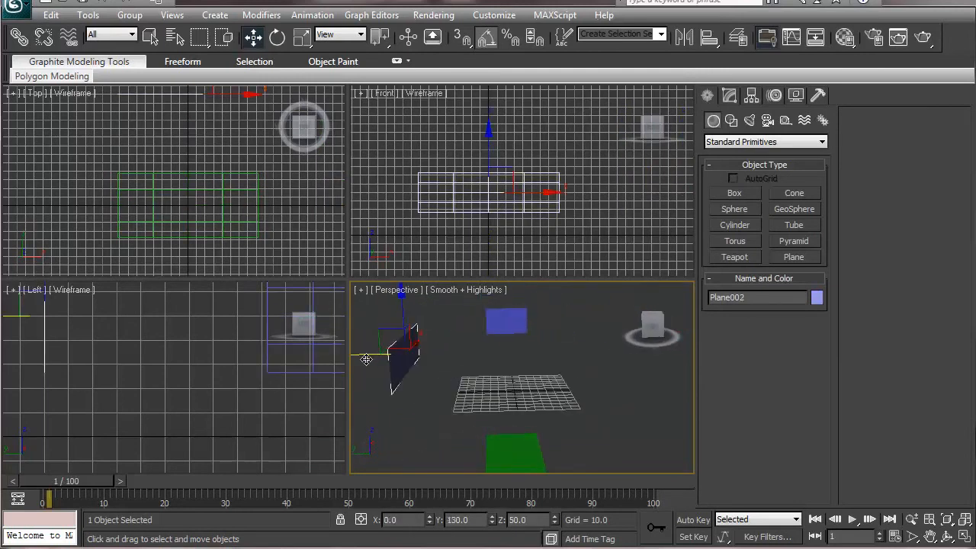
left_click_drag(357, 356, 314, 354)
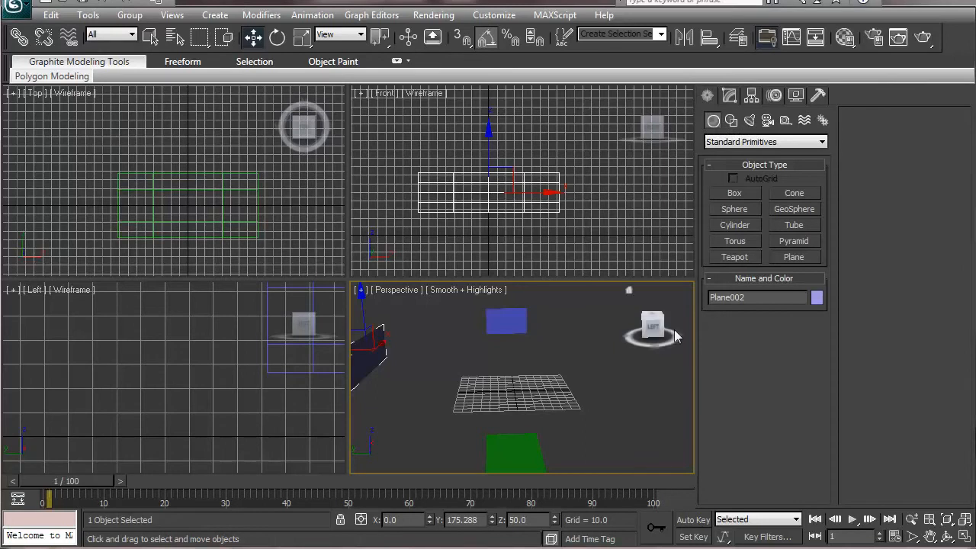
Step: Open the Material Editor and assign the first material to the front-view plane, the second to the top-view plane and the third to the side-view plane
key("m")
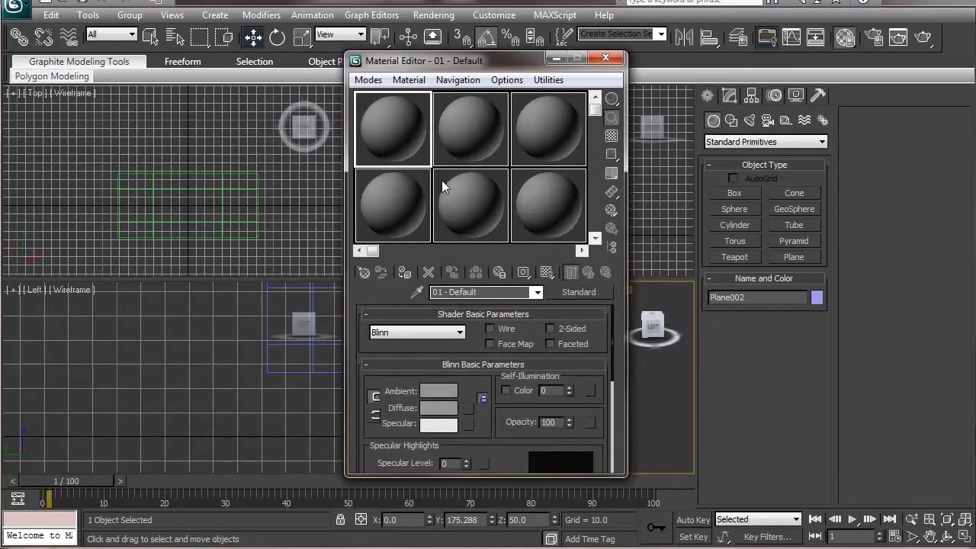
left_click_drag(452, 66, 178, 67)
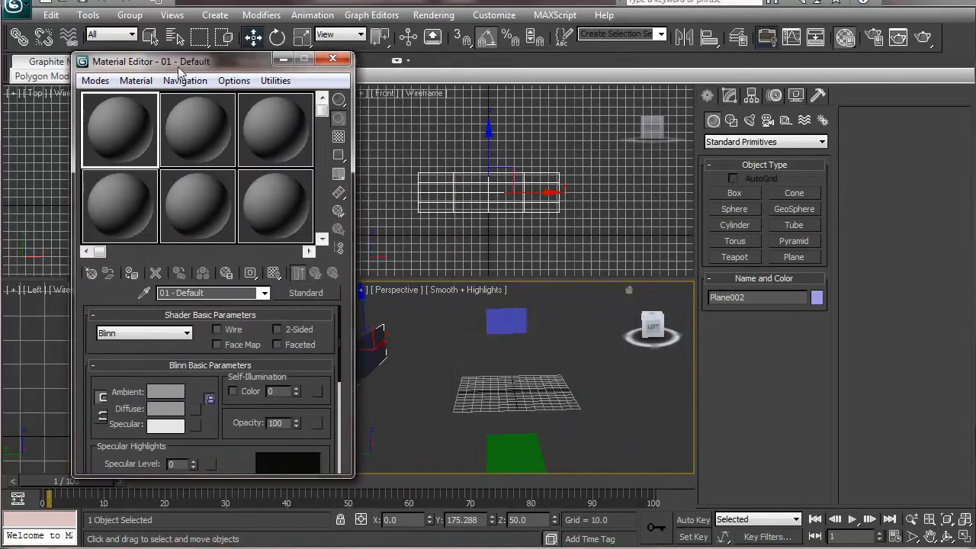
left_click_drag(124, 136, 499, 328)
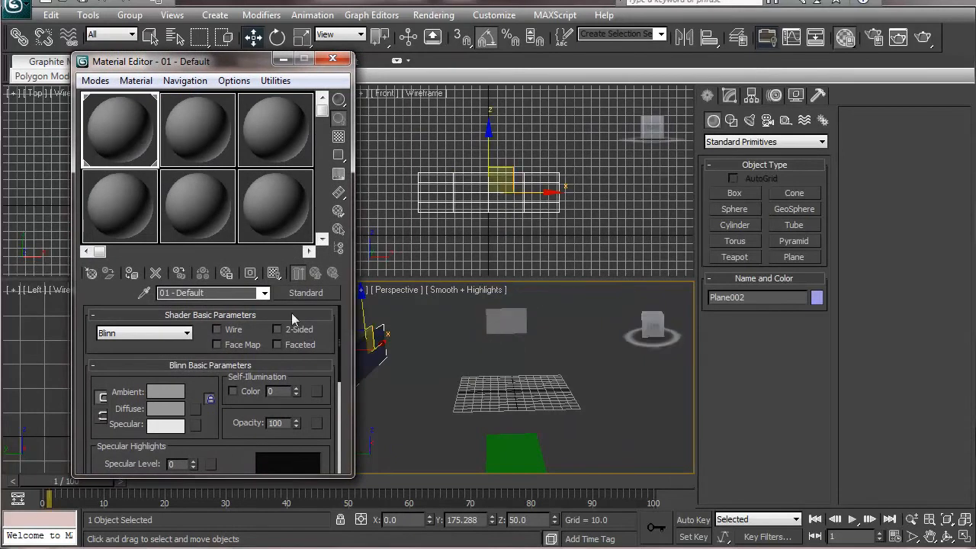
left_click_drag(199, 133, 518, 462)
left_click_drag(269, 130, 376, 364)
left_click(425, 404)
Step: Choose a Bitmap for the first material's diffuse colour and browse to the jpgs folder of the Audi R8 project
left_click(112, 150)
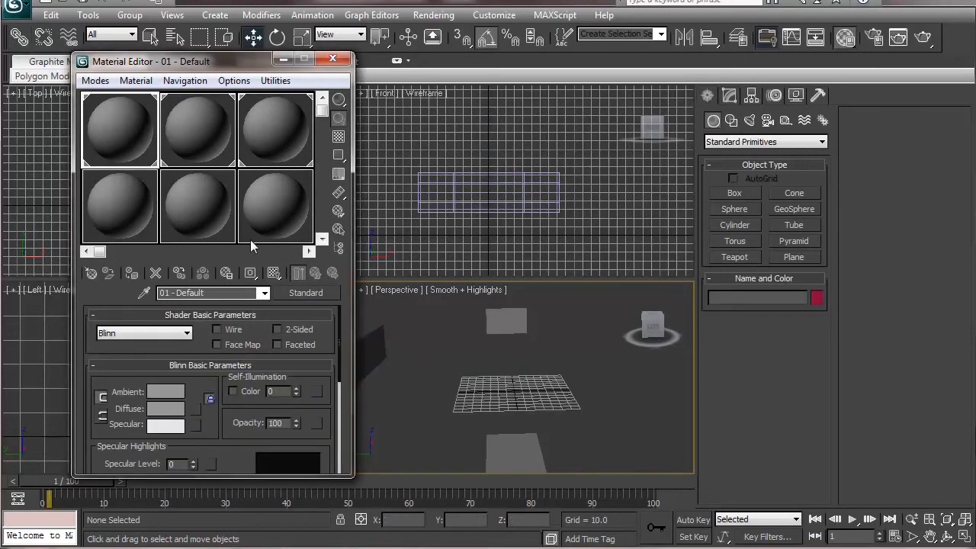
left_click(195, 425)
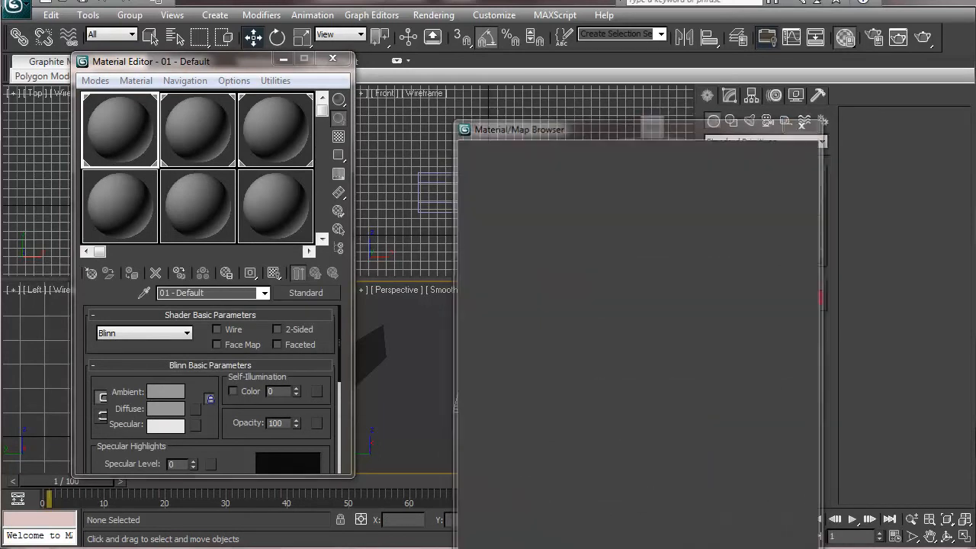
left_click(718, 547)
left_click(214, 23)
left_click(213, 23)
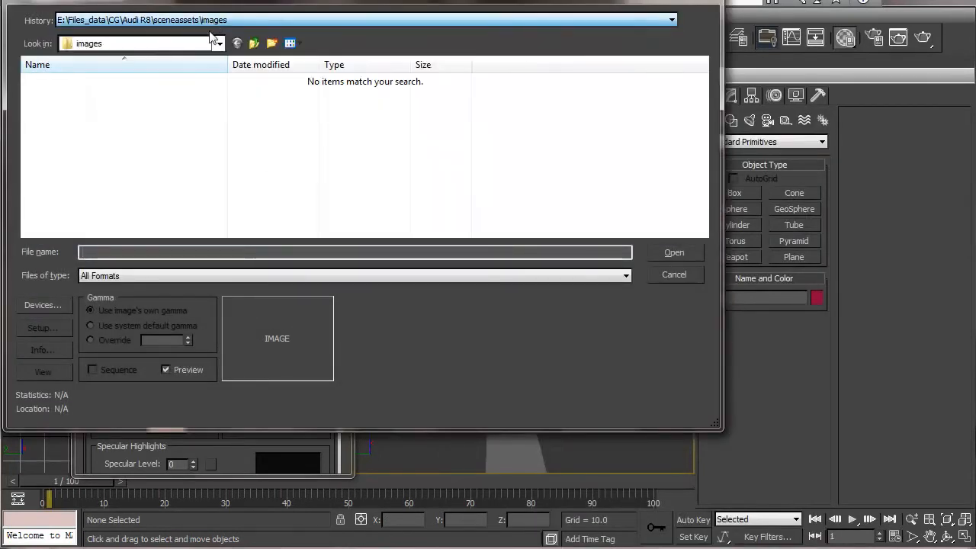
left_click(254, 42)
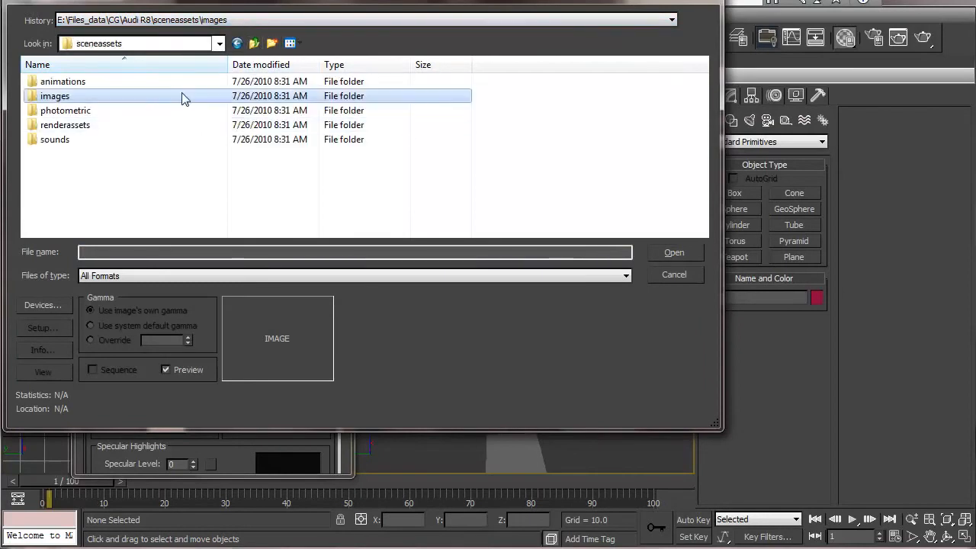
left_click(254, 43)
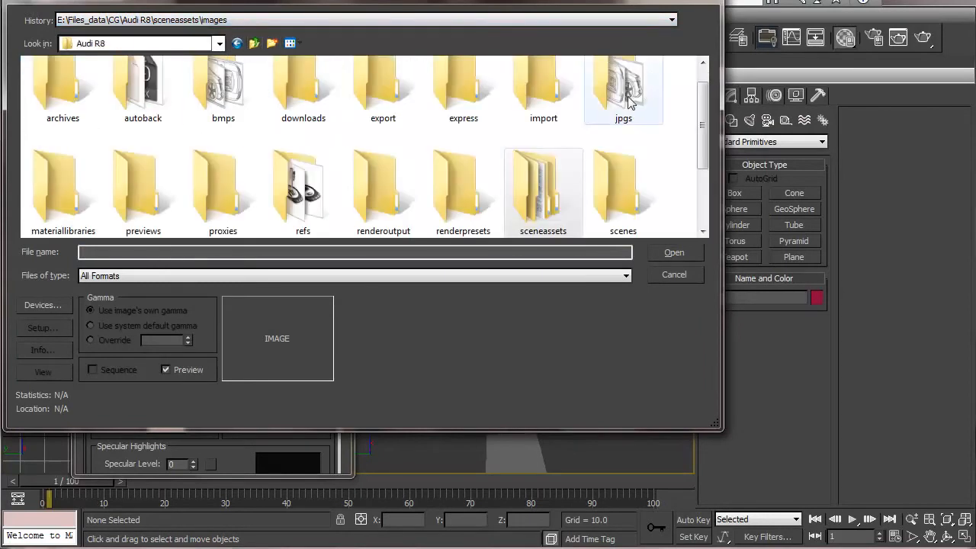
double_click(631, 102)
Step: Load the front image as the first material's diffuse bitmap and show the map in the viewport
left_click_drag(228, 1, 196, 512)
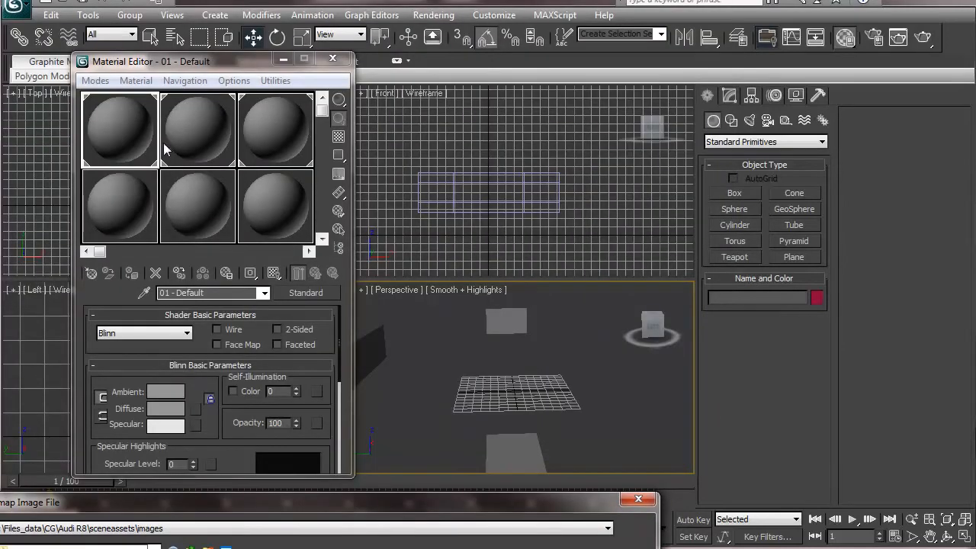
left_click(519, 319)
left_click_drag(327, 497, 809, 156)
double_click(575, 282)
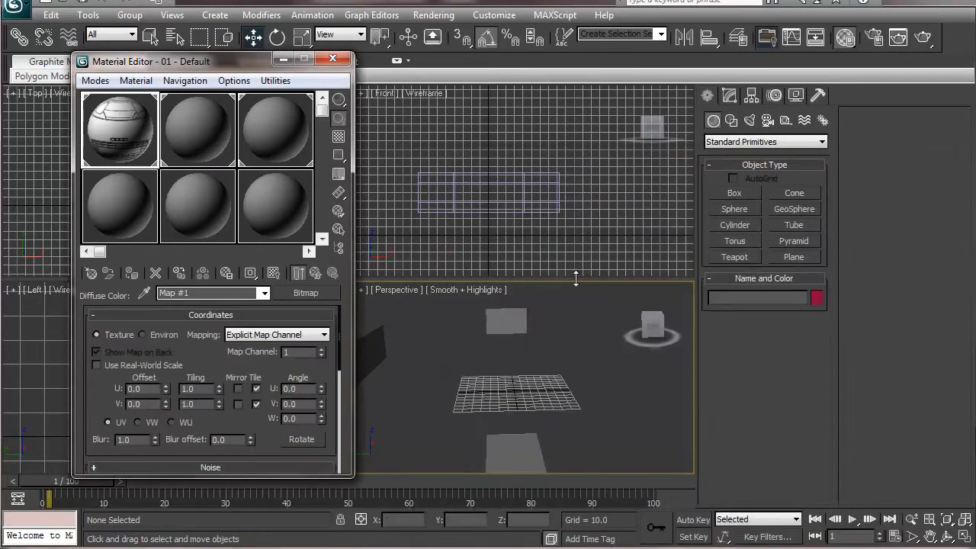
left_click(273, 273)
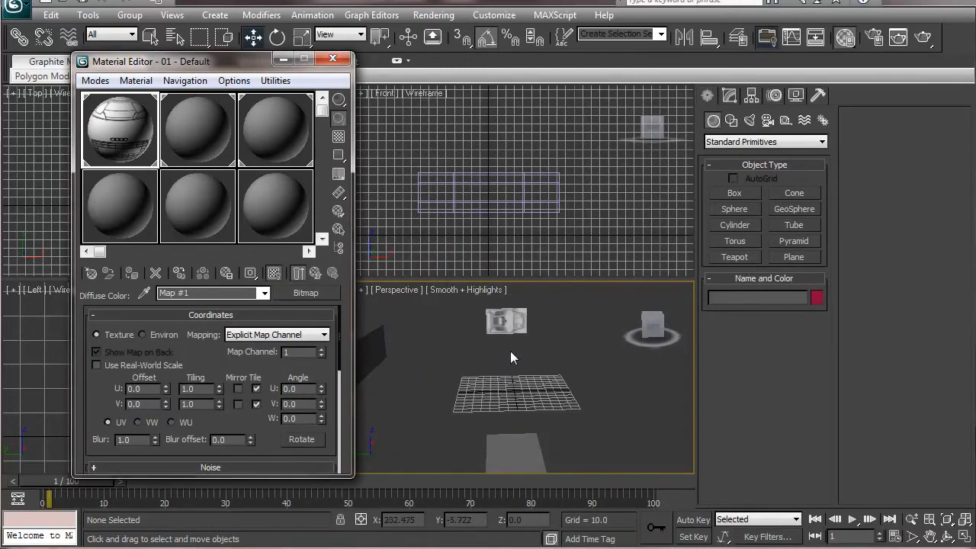
Step: Rotate the front blueprint map by trying a W angle of 90 and setting it to -90 so the car stands upright
middle_click_drag(523, 376, 538, 409)
scroll(538, 409, "up", 4)
middle_click_drag(508, 328, 513, 344)
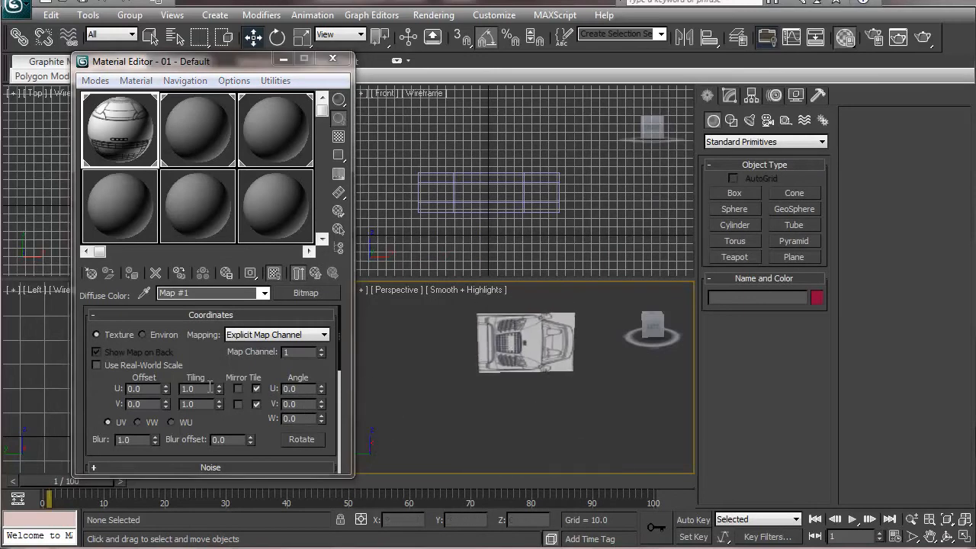
left_click(289, 419)
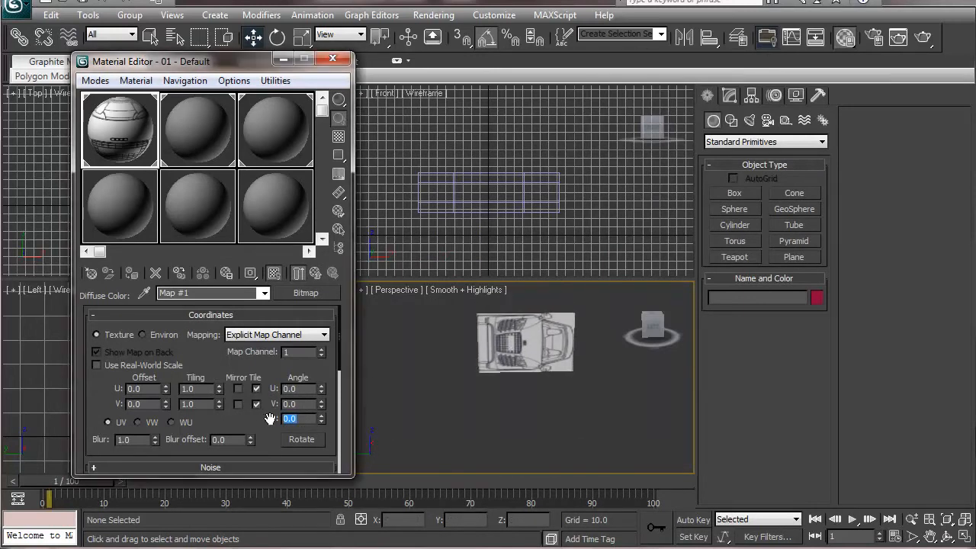
type("90")
key("Return")
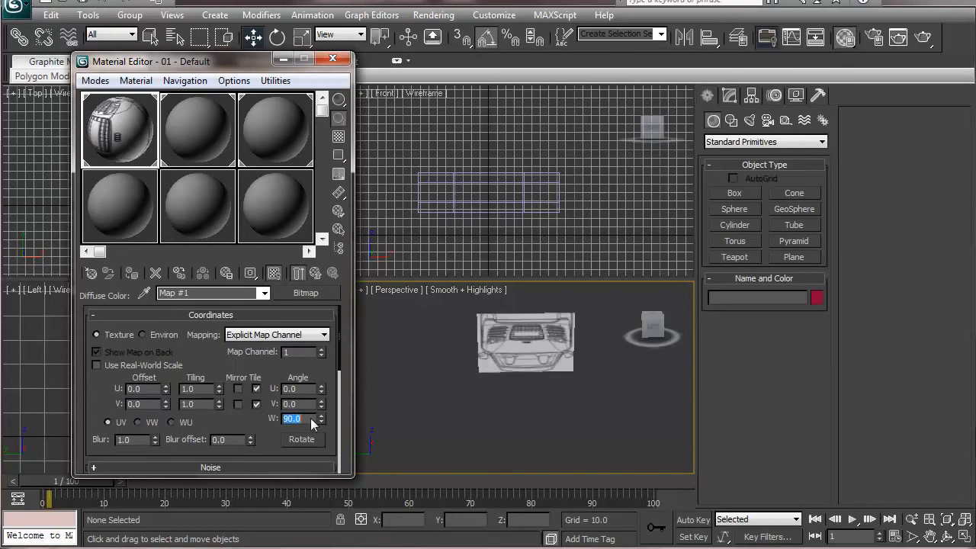
type("-90")
key("Return")
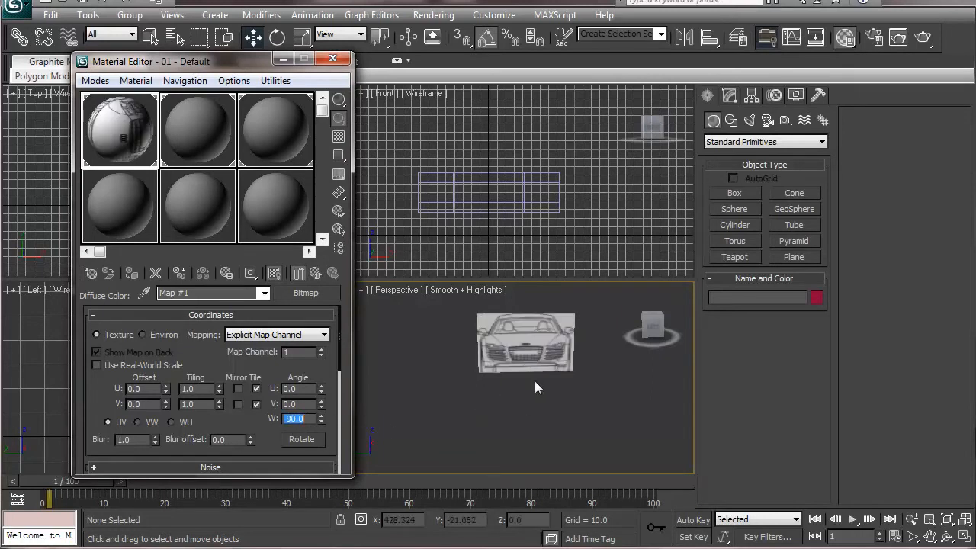
Step: Load the top image as a Bitmap in the second material's diffuse colour
middle_click_drag(521, 379, 522, 405)
scroll(522, 406, "up", 5)
scroll(522, 415, "down", 8)
middle_click_drag(496, 436, 496, 362)
left_click(194, 147)
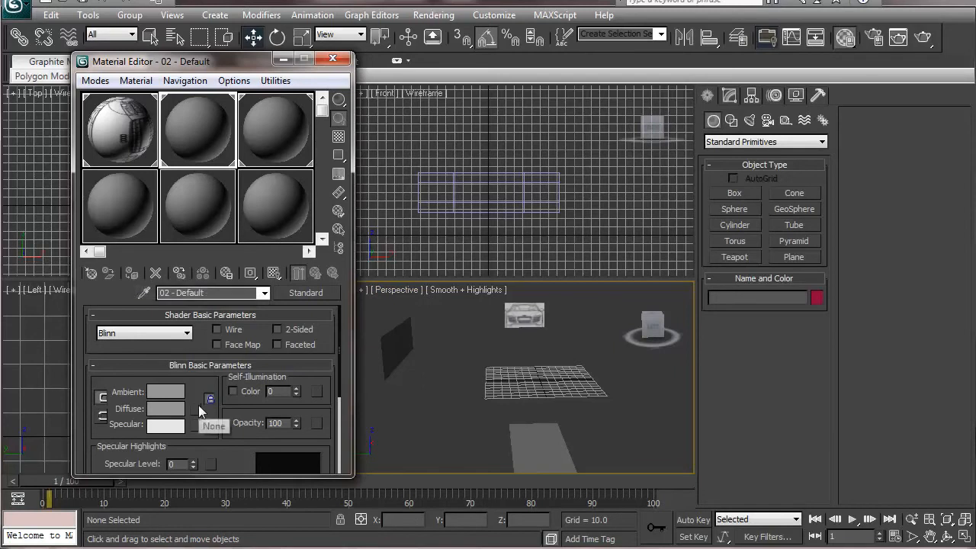
left_click(195, 408)
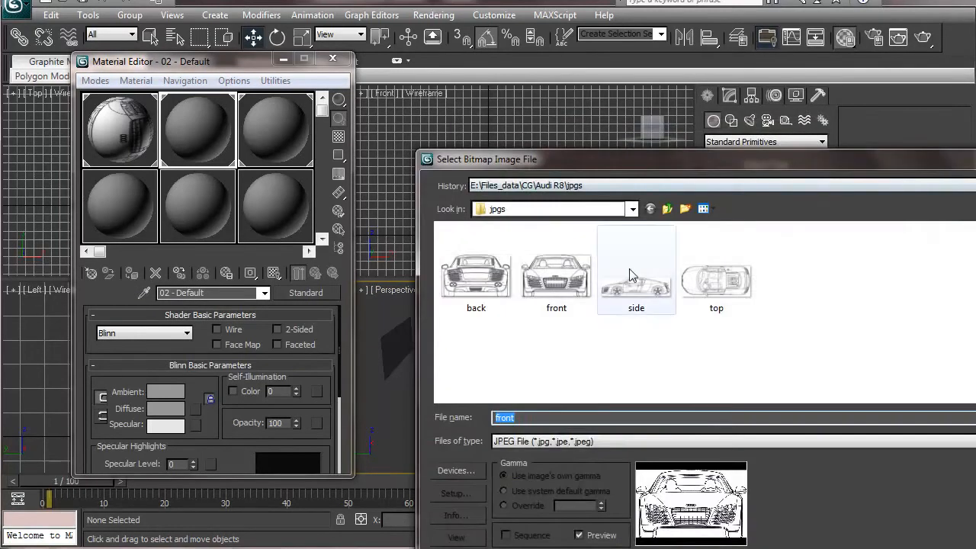
left_click(700, 288)
double_click(702, 288)
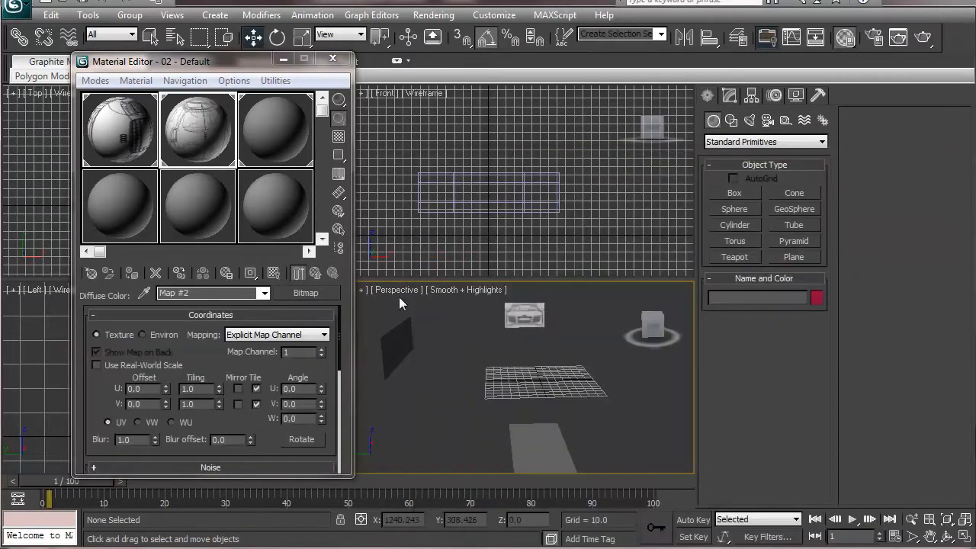
Step: Show the top blueprint map on the horizontal plane in the viewport
left_click(274, 273)
middle_click_drag(476, 391, 505, 316)
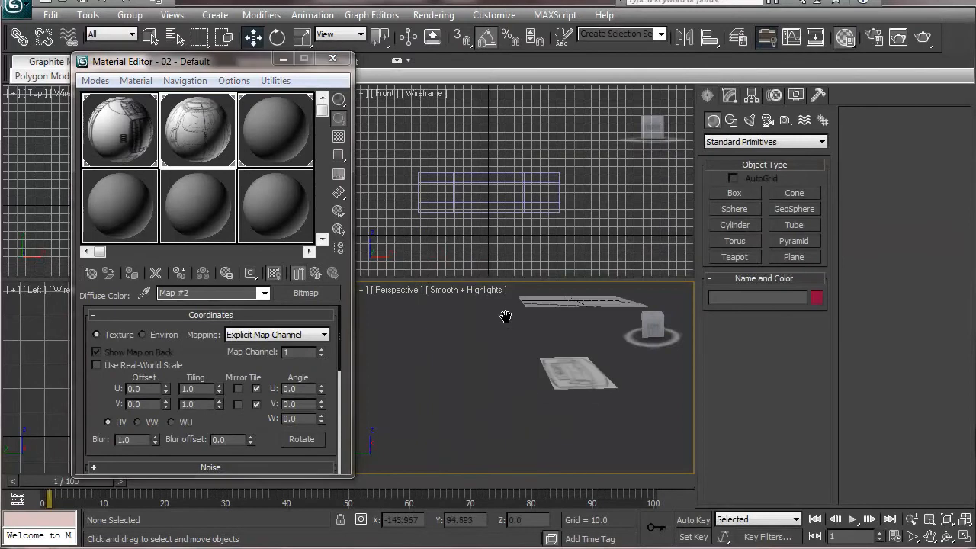
middle_click_drag(531, 347, 527, 441, "alt")
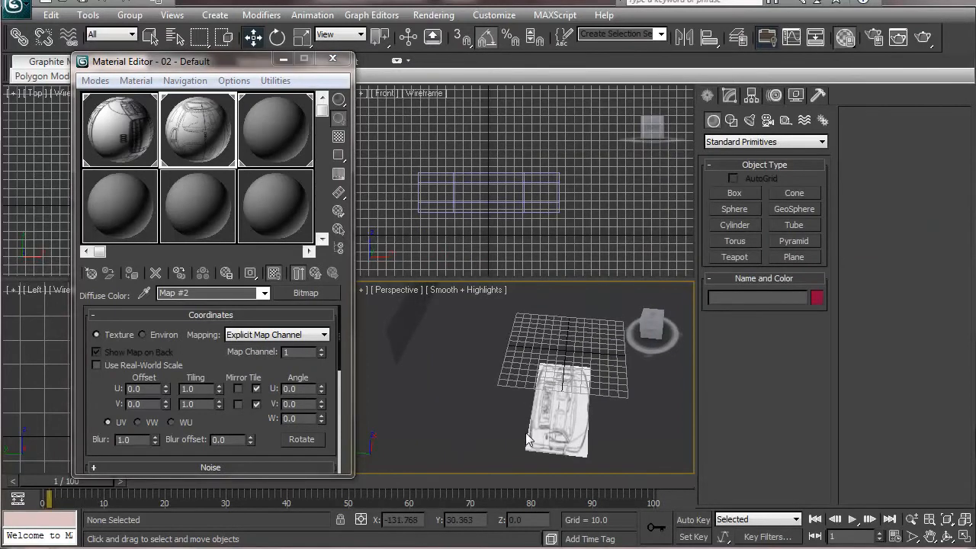
Step: Rotate the top blueprint map by trying a W angle of -90 and setting it to 90
double_click(309, 418)
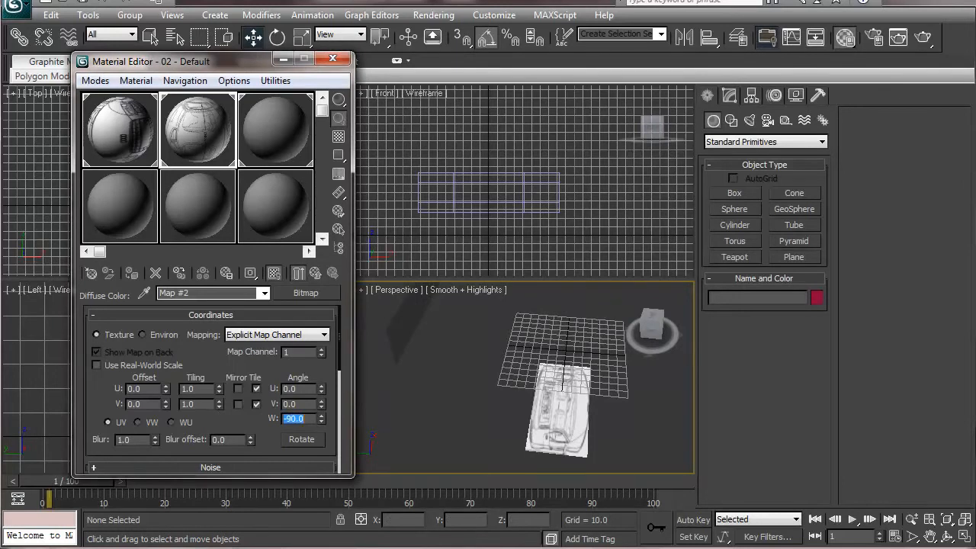
type("-90")
key("Return")
type("90")
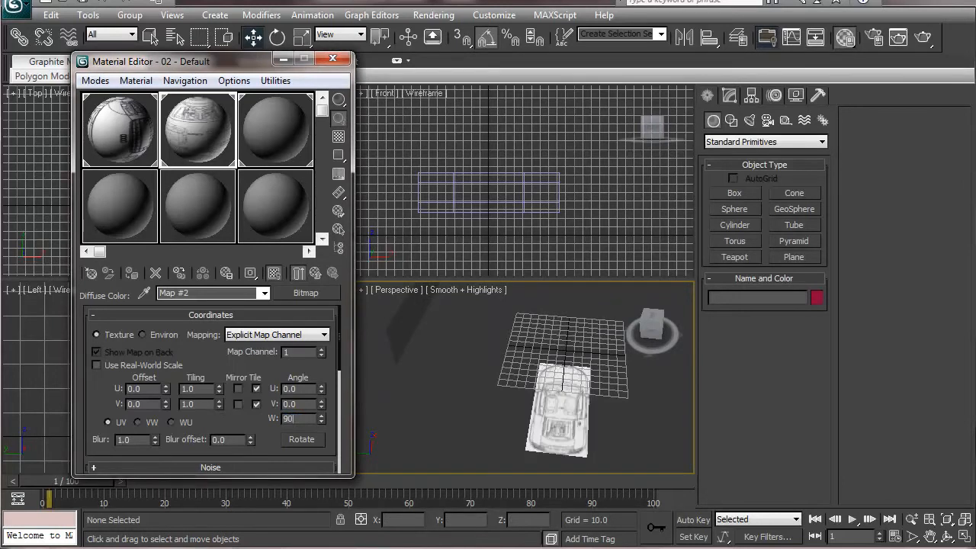
key("Return")
Step: Select the side reference plane and load the side image as a Bitmap in the third material's diffuse colour
middle_click_drag(427, 406, 501, 455, "alt")
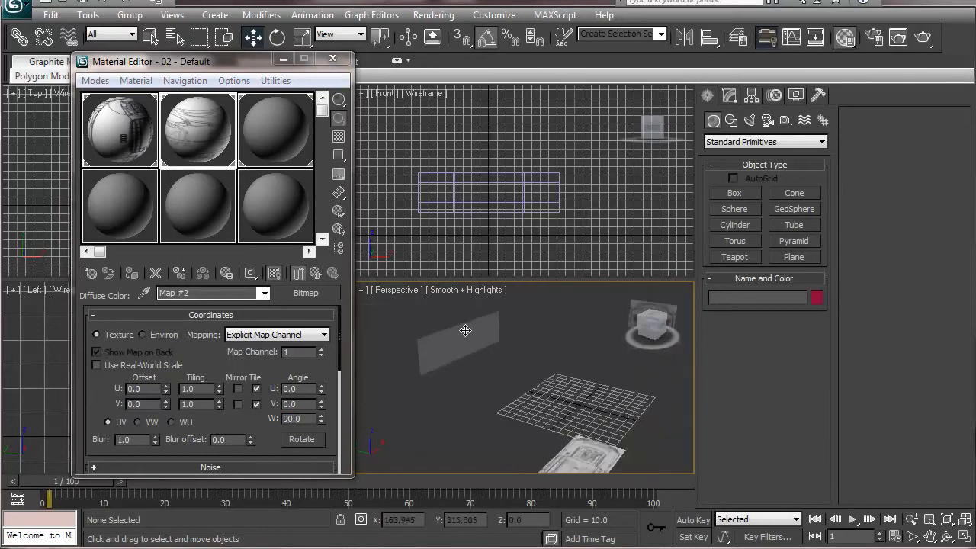
left_click(461, 374)
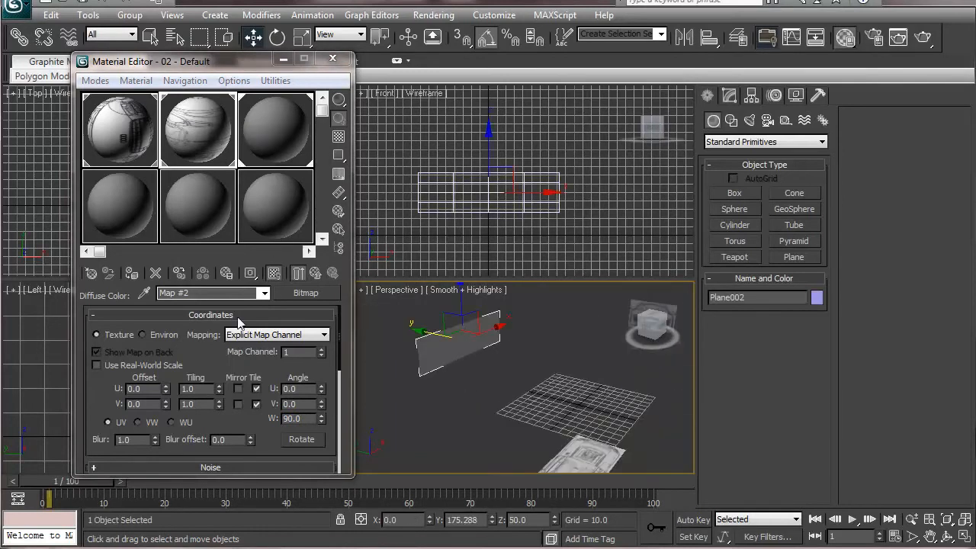
left_click(259, 145)
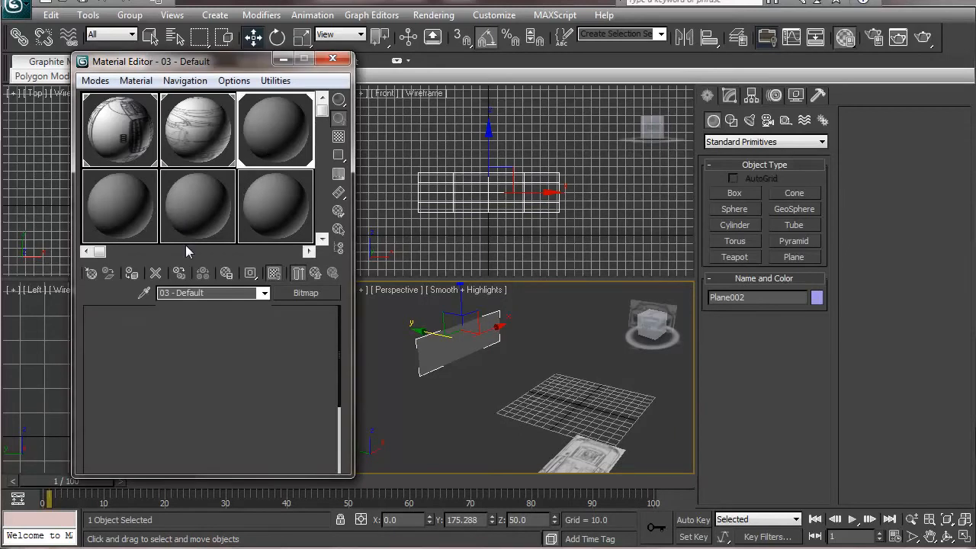
left_click(198, 409)
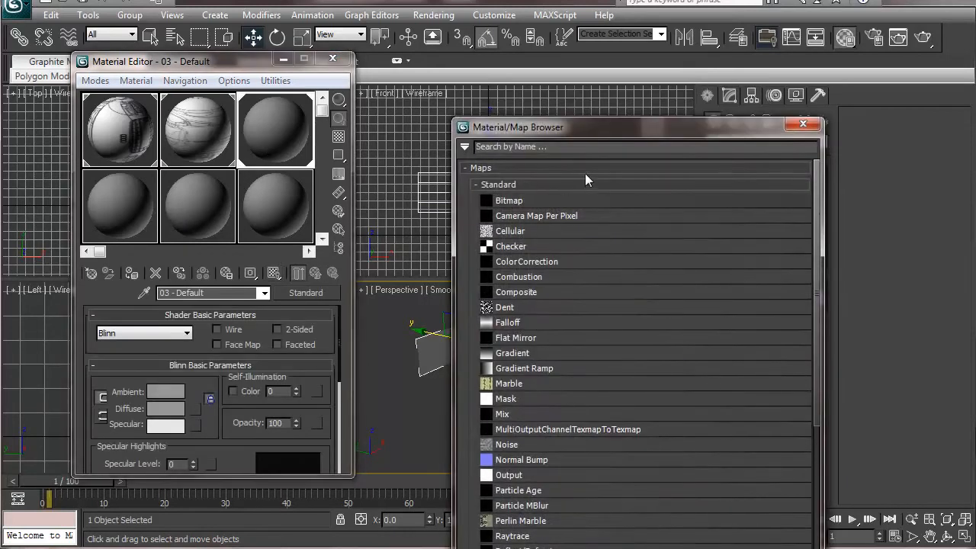
double_click(583, 202)
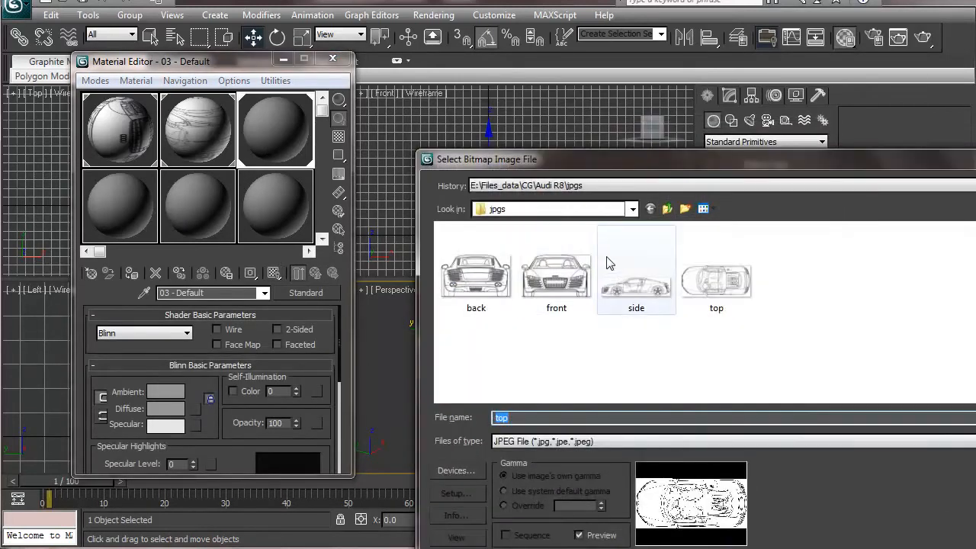
double_click(640, 284)
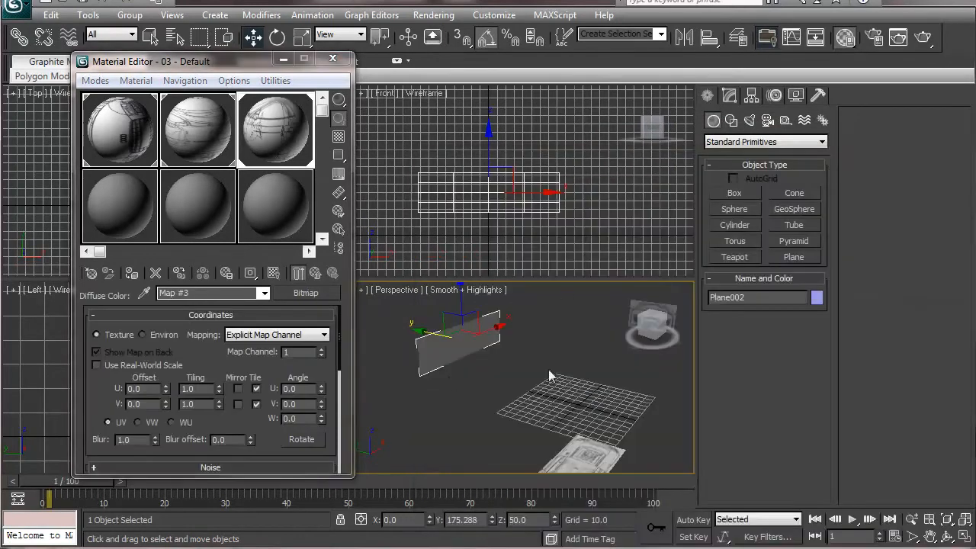
Step: Show the side blueprint map in the viewport and rotate it, trying a W angle of 90 and setting it to -90
left_click(273, 274)
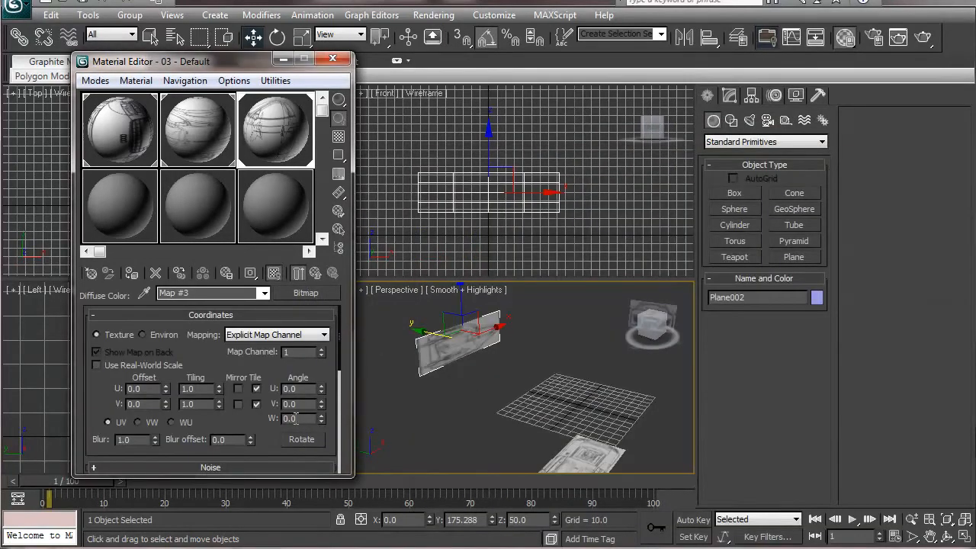
type("90")
key("Return")
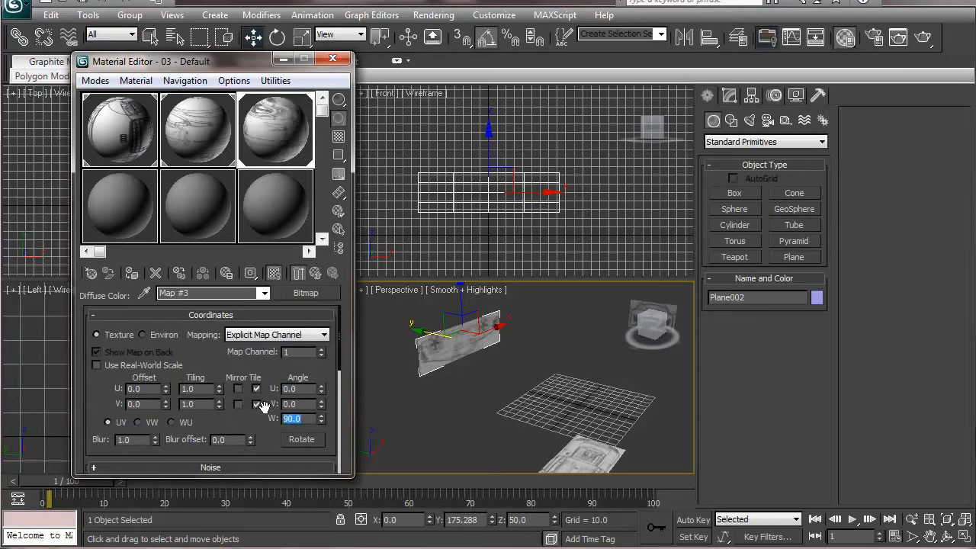
type("-90")
key("Return")
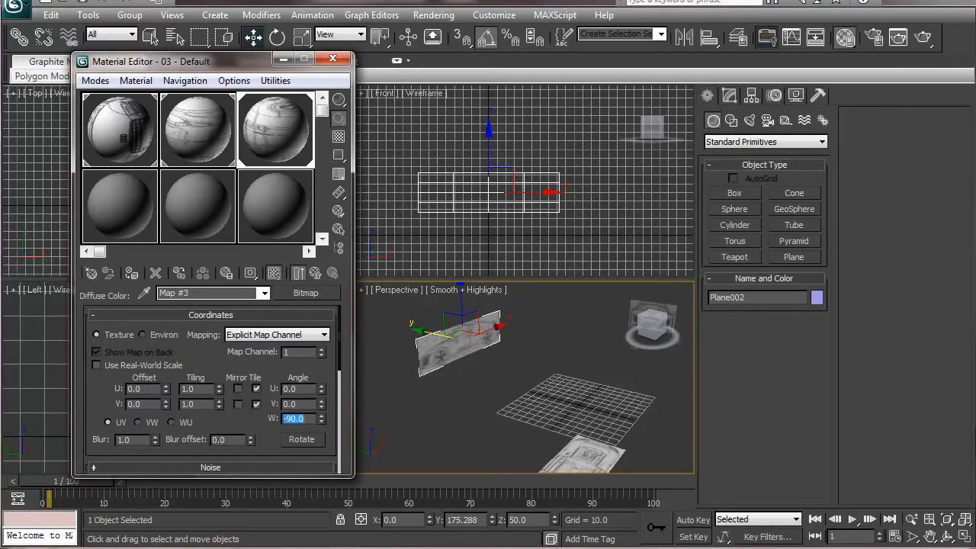
scroll(563, 366, "up", 8)
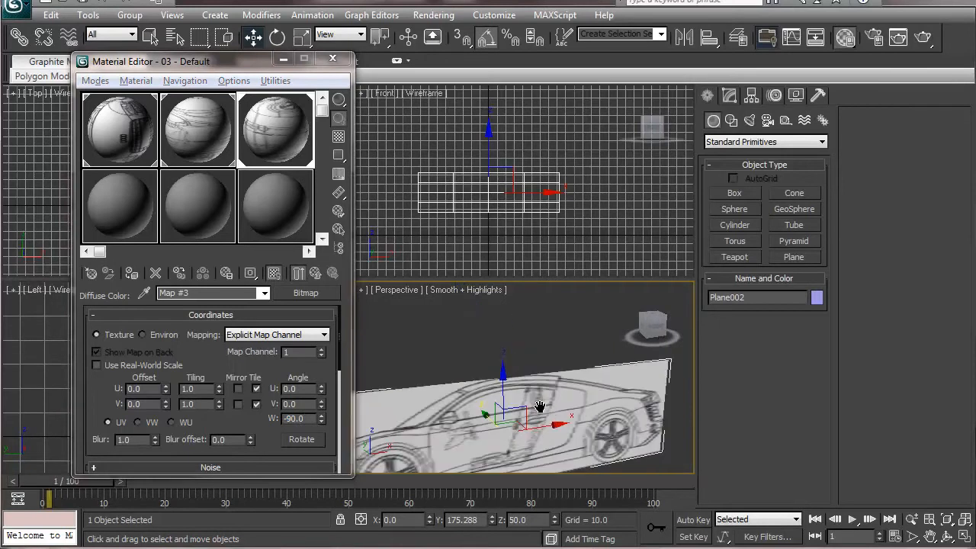
middle_click_drag(539, 409, 597, 423)
middle_click_drag(480, 398, 475, 417, "alt")
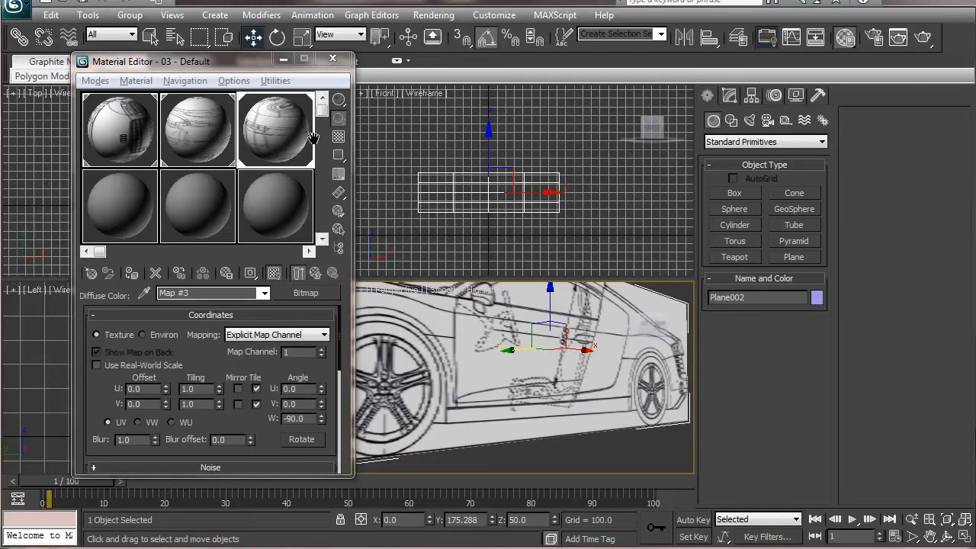
left_click(223, 82)
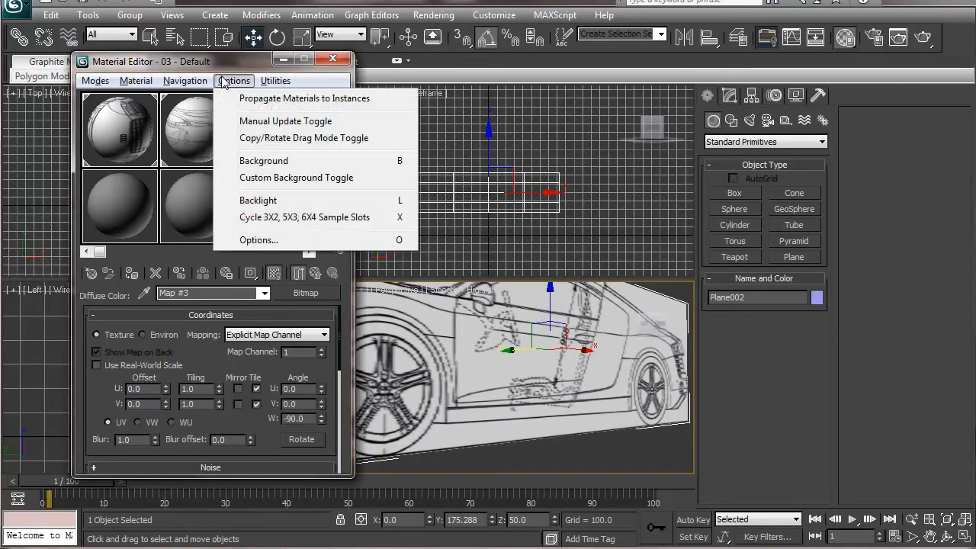
mouse_move(133, 81)
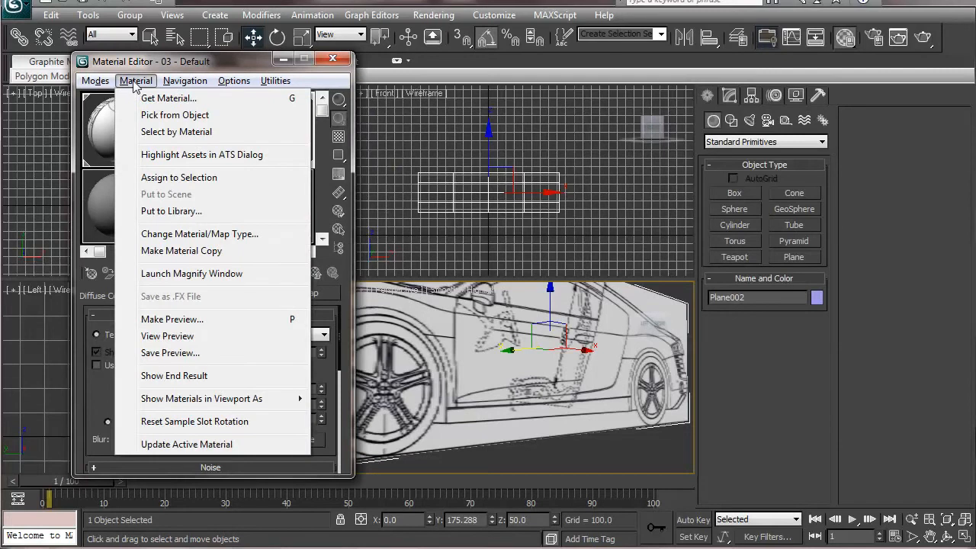
mouse_move(234, 84)
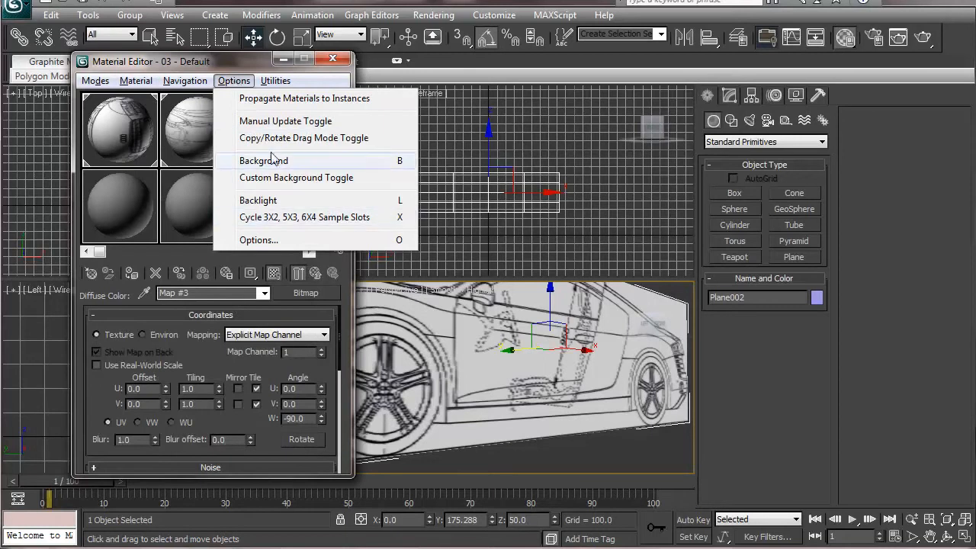
left_click(248, 61)
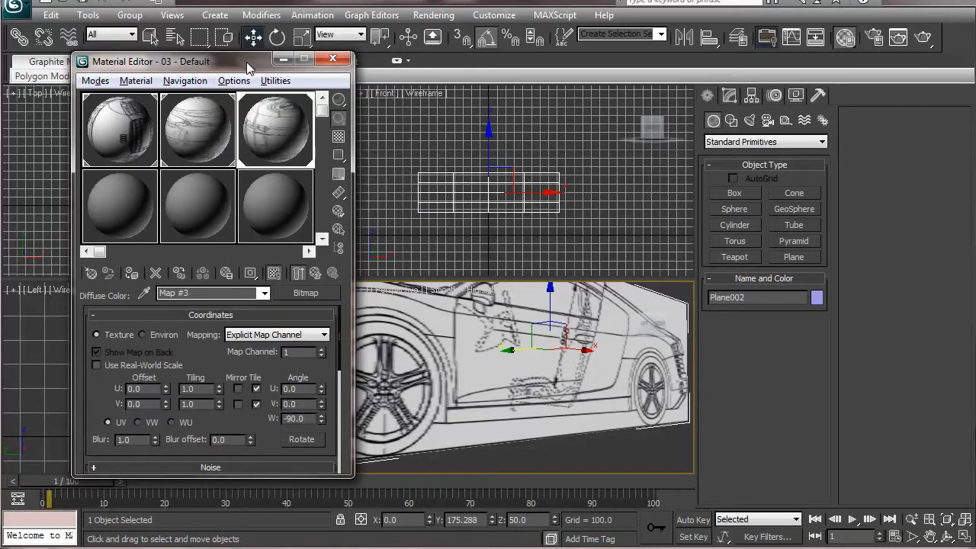
Step: Try showing the materials in the viewport as Hardware Display and close the Material Editor to check the planes
left_click(136, 80)
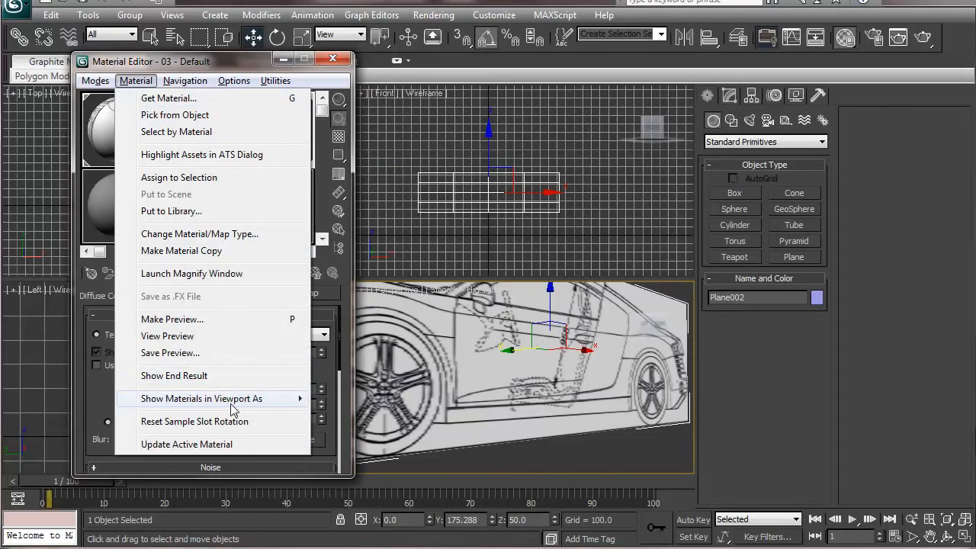
mouse_move(214, 406)
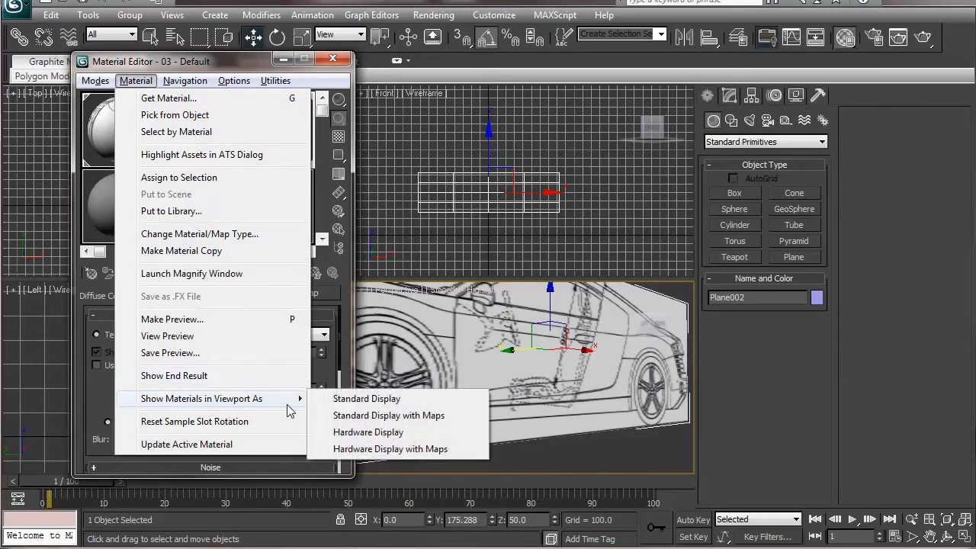
left_click(367, 433)
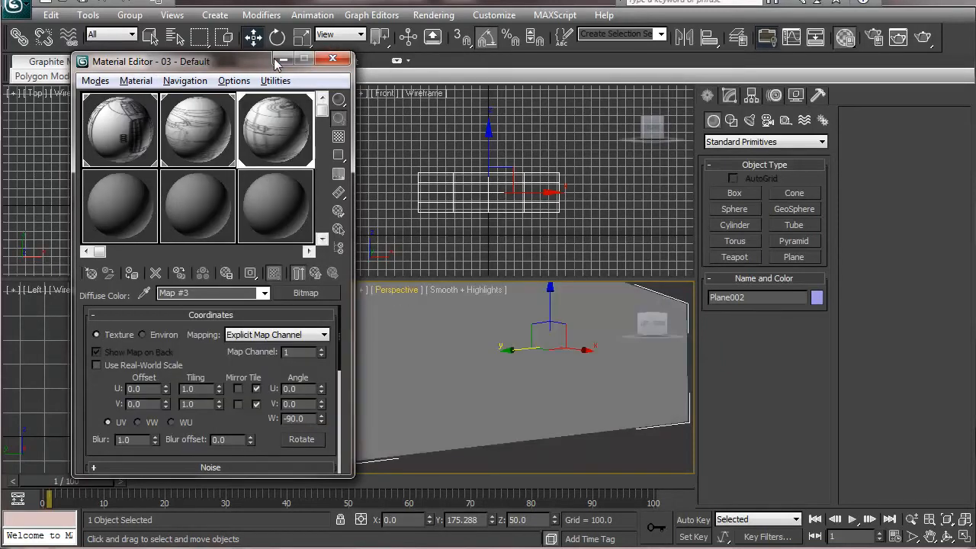
left_click(333, 61)
scroll(410, 392, "down", 3)
middle_click_drag(536, 387, 574, 440, "alt")
middle_click_drag(569, 404, 473, 378)
middle_click_drag(491, 377, 481, 357, "alt")
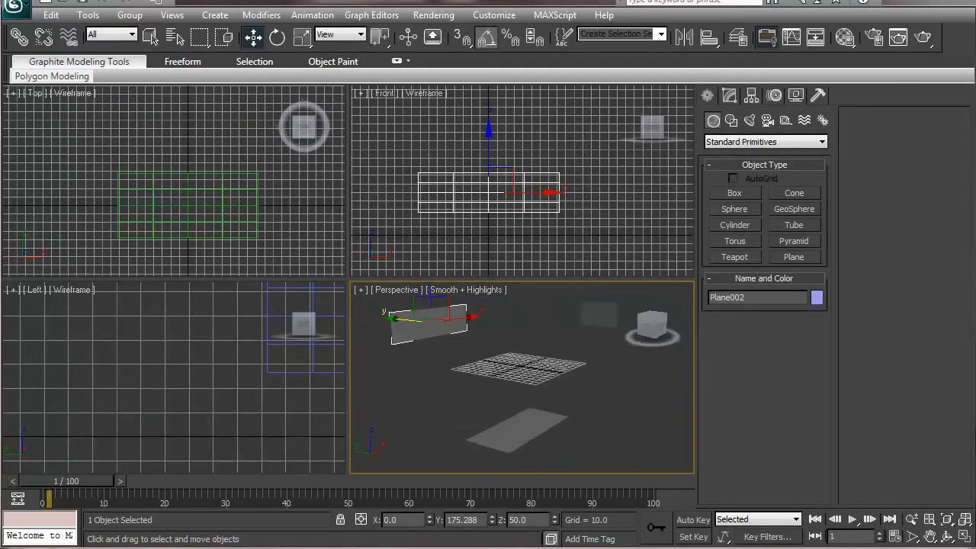
Step: Reopen the Material Editor, show the materials in the viewport as Hardware Display with Maps, and close the editor
key("m")
left_click(136, 80)
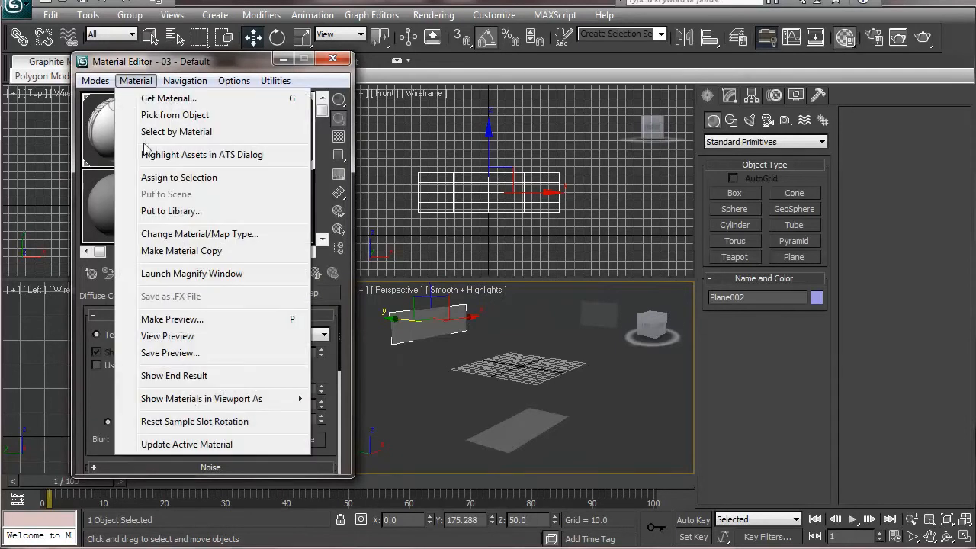
mouse_move(282, 400)
left_click(397, 444)
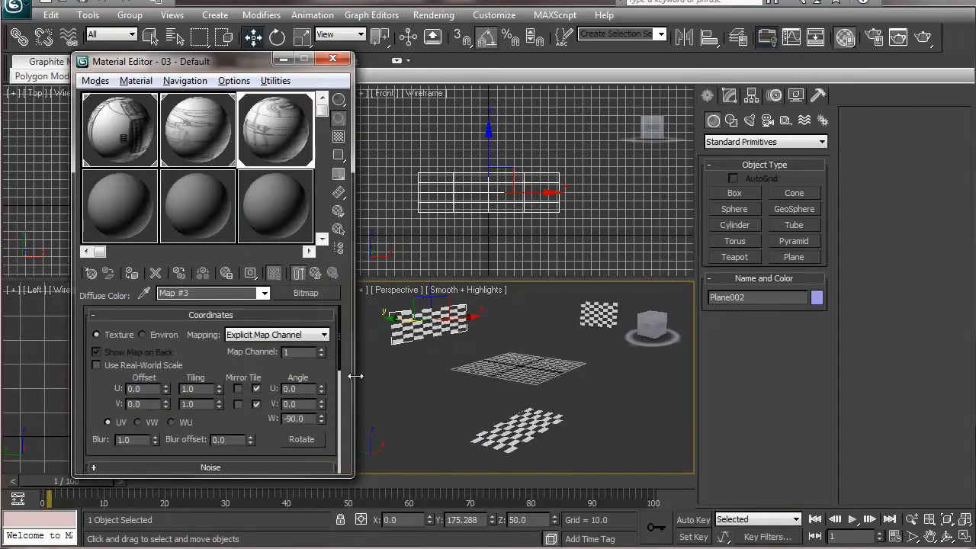
middle_click_drag(467, 363, 438, 381, "alt")
left_click(332, 58)
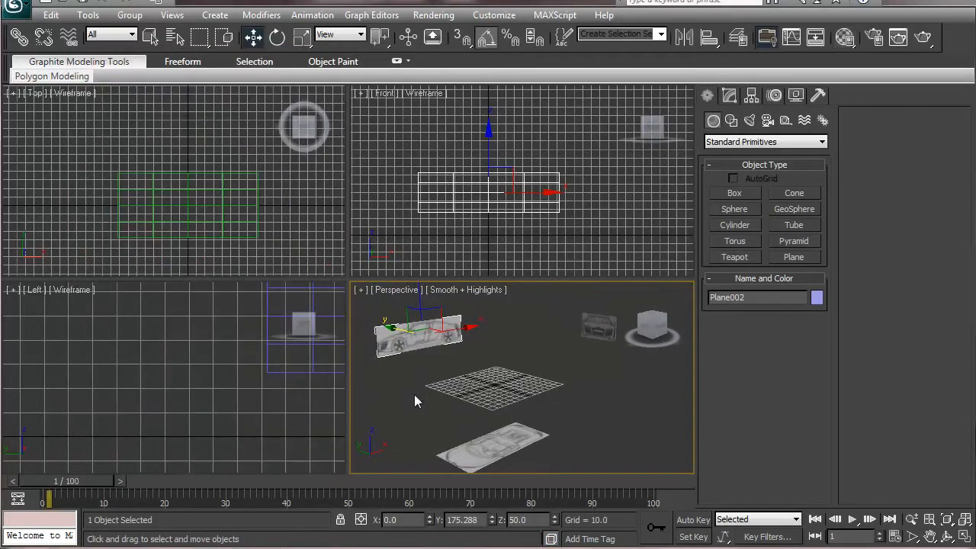
Step: Examine the sharpness and orientation of the blueprints on the planes in the Perspective view, up close and from several angles
middle_click_drag(457, 423, 499, 429, "alt")
scroll(505, 423, "up", 6)
middle_click_drag(475, 391, 679, 414)
scroll(568, 415, "up", 4)
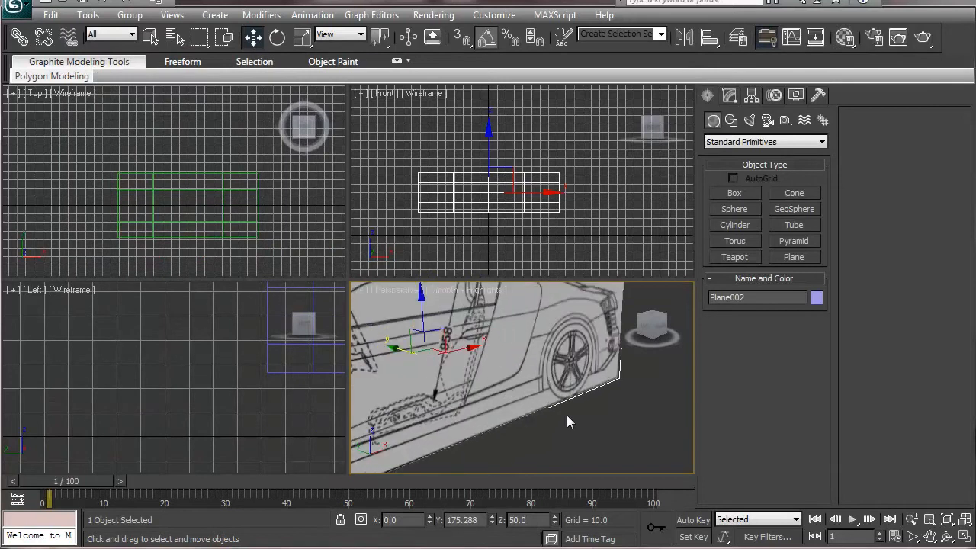
middle_click_drag(567, 414, 460, 391, "alt")
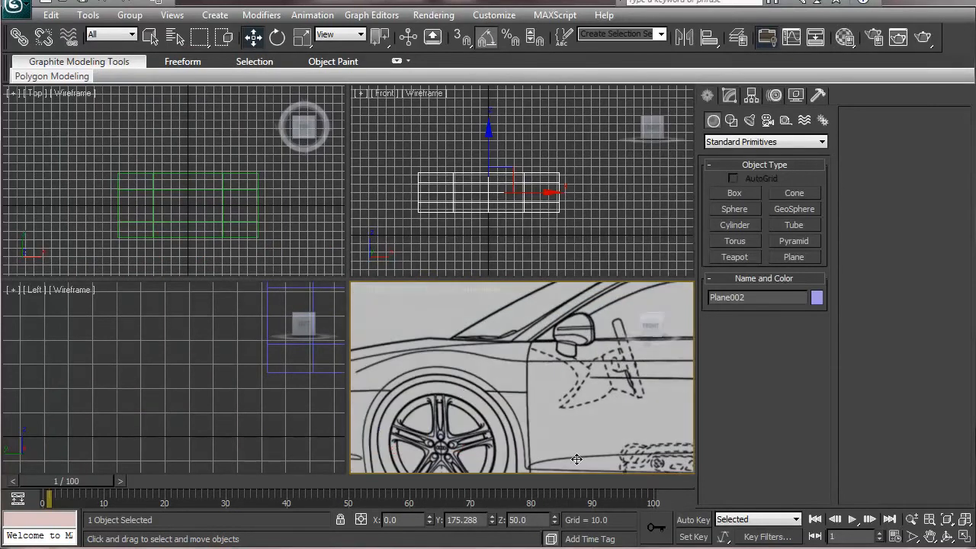
scroll(512, 395, "down", 8)
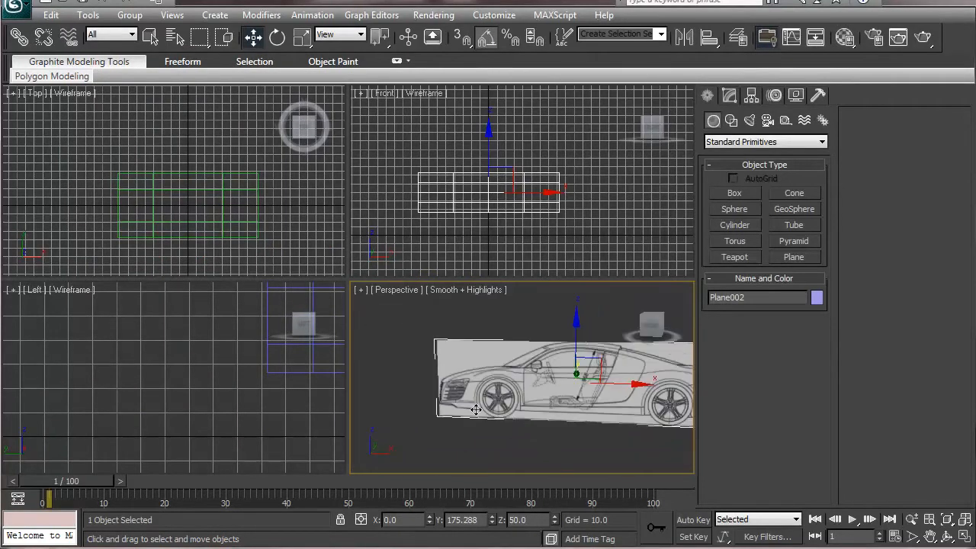
middle_click_drag(475, 409, 575, 412, "alt")
middle_click_drag(505, 400, 488, 319, "alt")
scroll(631, 399, "up", 10)
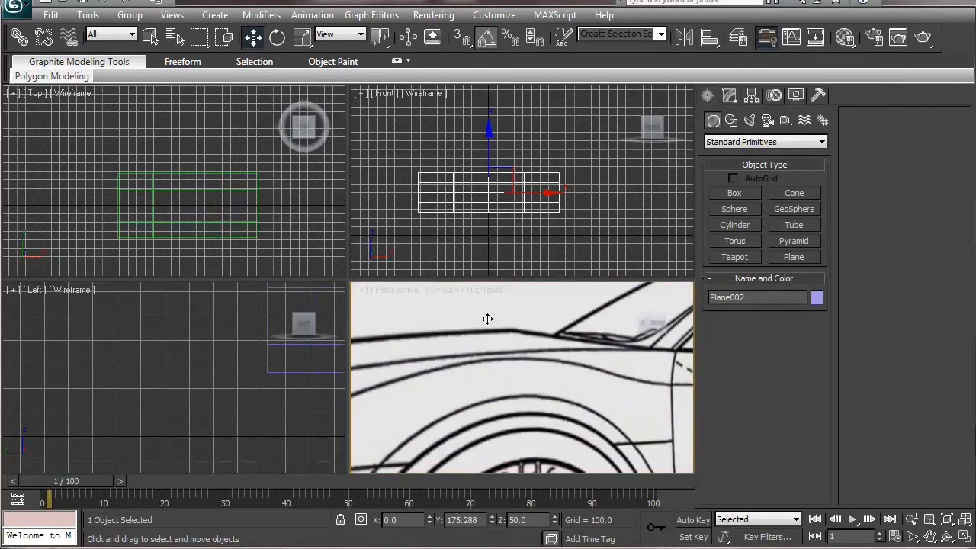
scroll(512, 374, "down", 4)
middle_click_drag(601, 439, 630, 434, "alt")
scroll(567, 418, "down", 8)
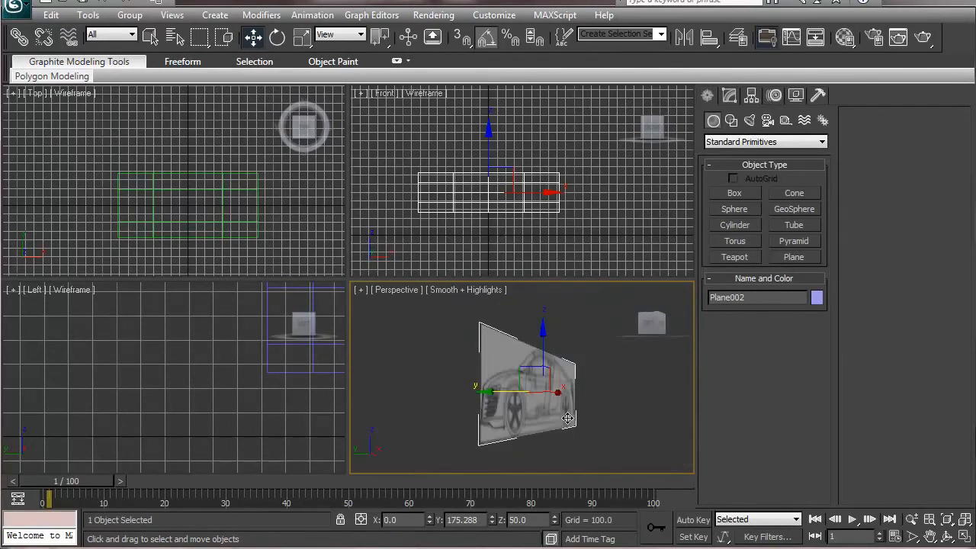
middle_click_drag(568, 418, 580, 478, "alt")
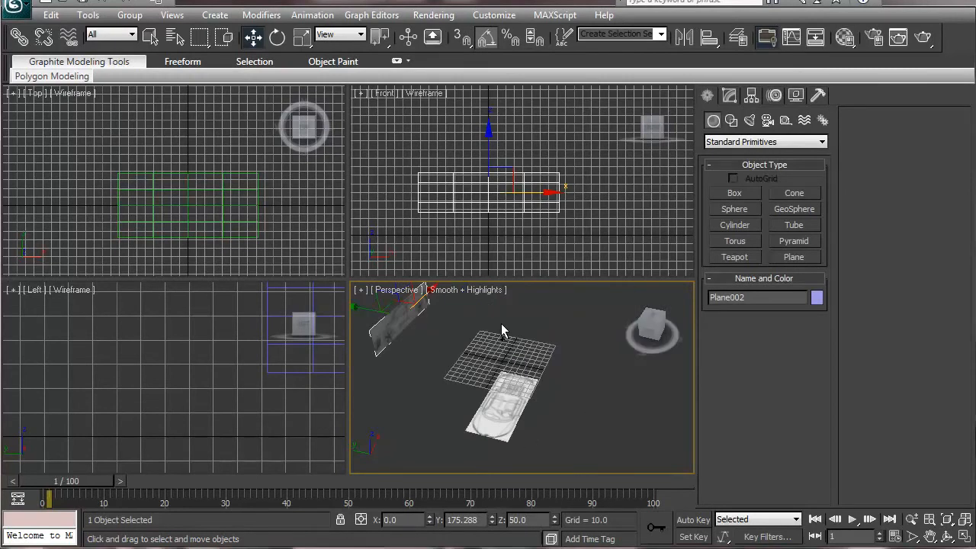
middle_click_drag(529, 404, 437, 414, "alt")
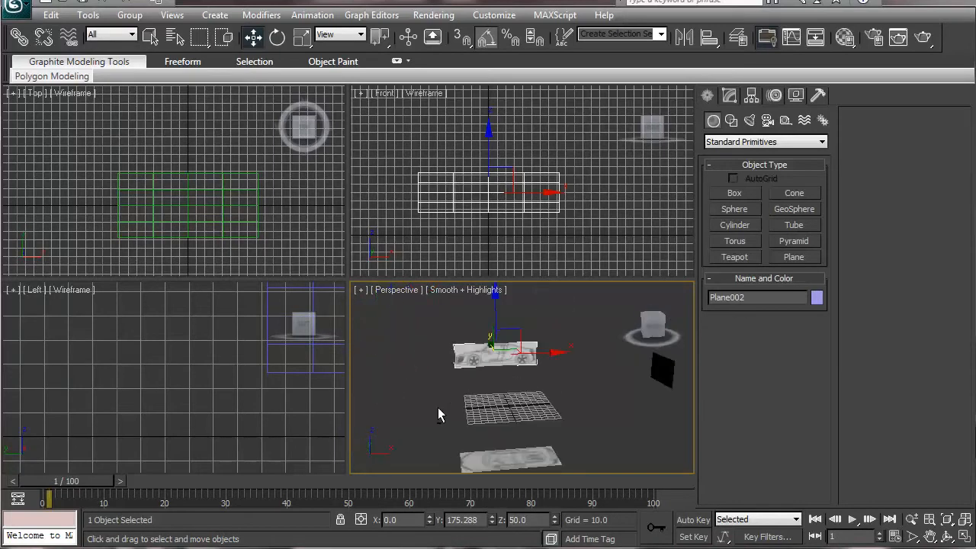
Step: Set the Front viewport's shading to Smooth + Highlights
scroll(468, 224, "up", 6)
middle_click_drag(468, 226, 528, 161)
scroll(526, 162, "down", 3)
left_click(416, 105)
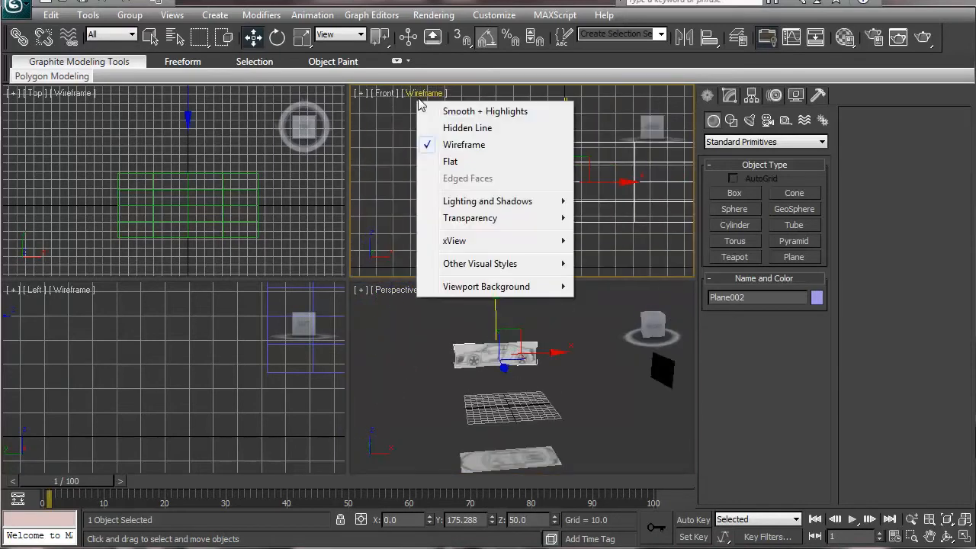
left_click(468, 108)
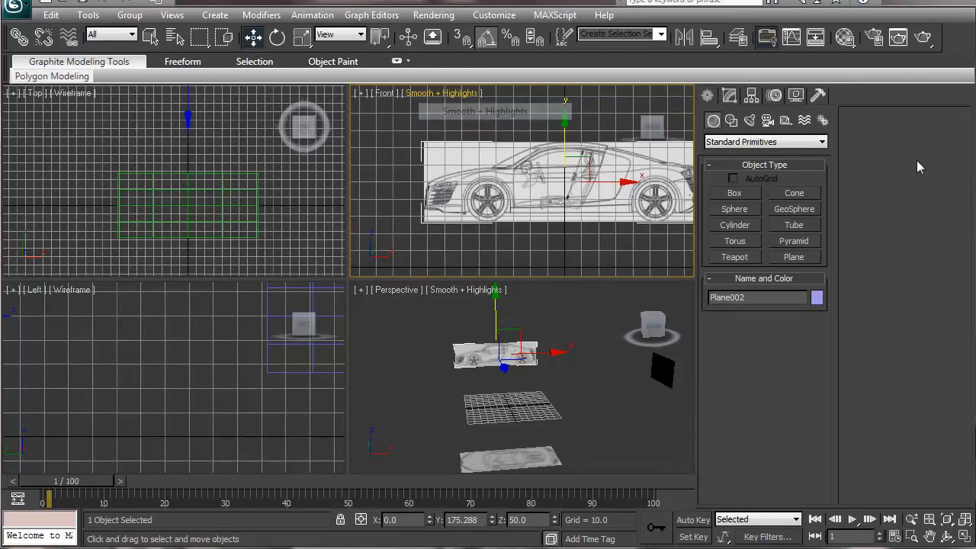
Step: Set the shading of the Top and Left viewports to Smooth + Highlights
left_click(72, 94)
left_click(99, 112)
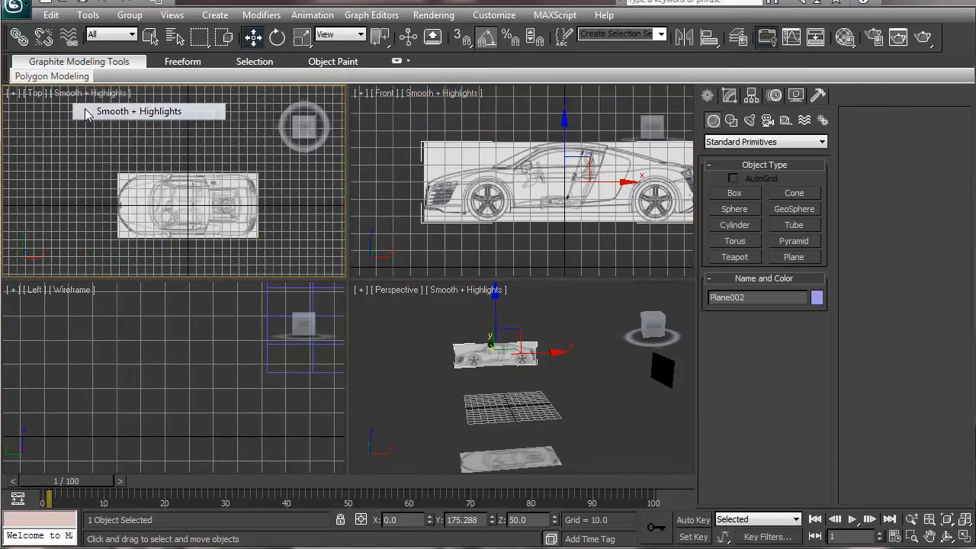
left_click(71, 290)
left_click(99, 308)
middle_click_drag(102, 401, 76, 417)
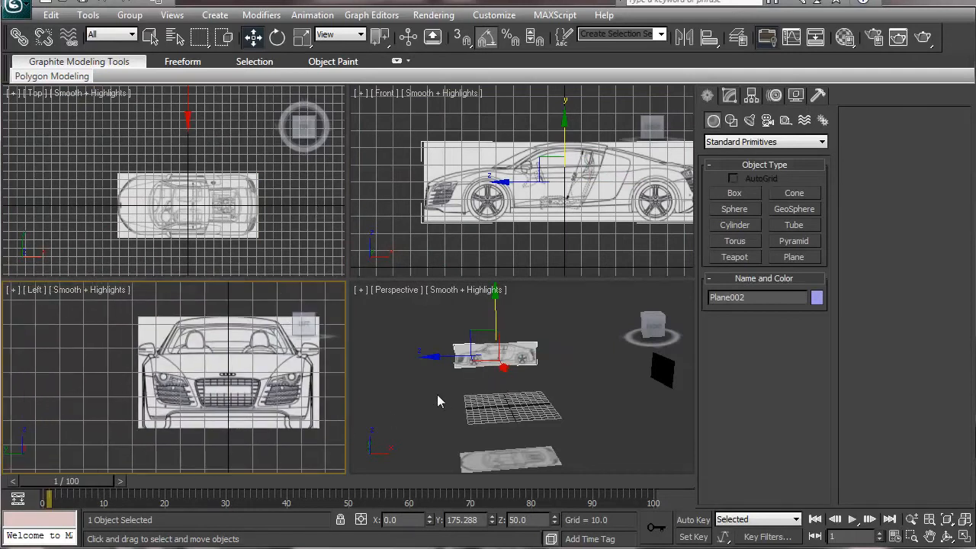
Step: Create a tube centred on the front wheel in the Front viewport, with radii about 14.67 and 13.32 and height about 23
middle_click_drag(554, 199, 476, 199)
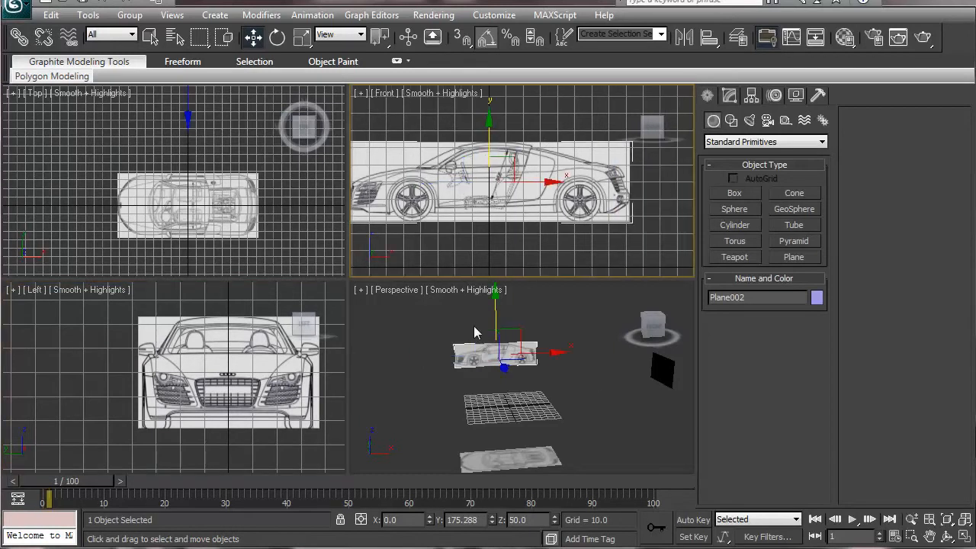
middle_click_drag(488, 412, 525, 412)
middle_click_drag(476, 253, 521, 244)
scroll(521, 244, "up", 5)
middle_click_drag(380, 248, 579, 176)
scroll(525, 175, "down", 3)
middle_click_drag(450, 166, 597, 194)
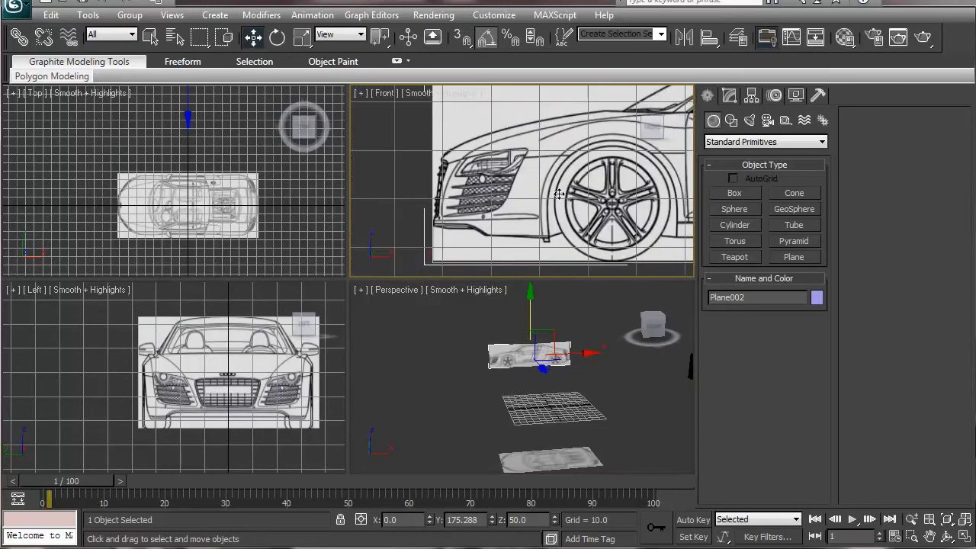
middle_click_drag(671, 200, 610, 201)
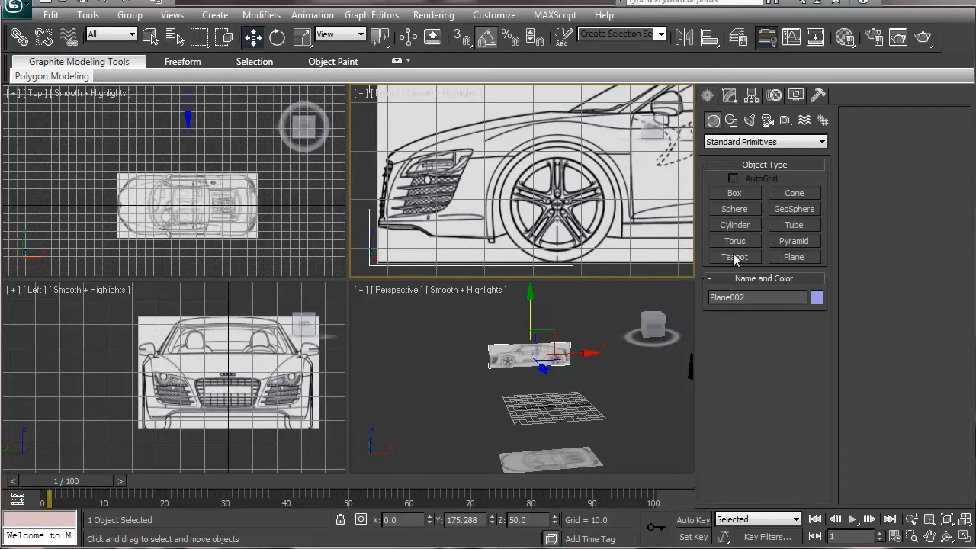
left_click(792, 225)
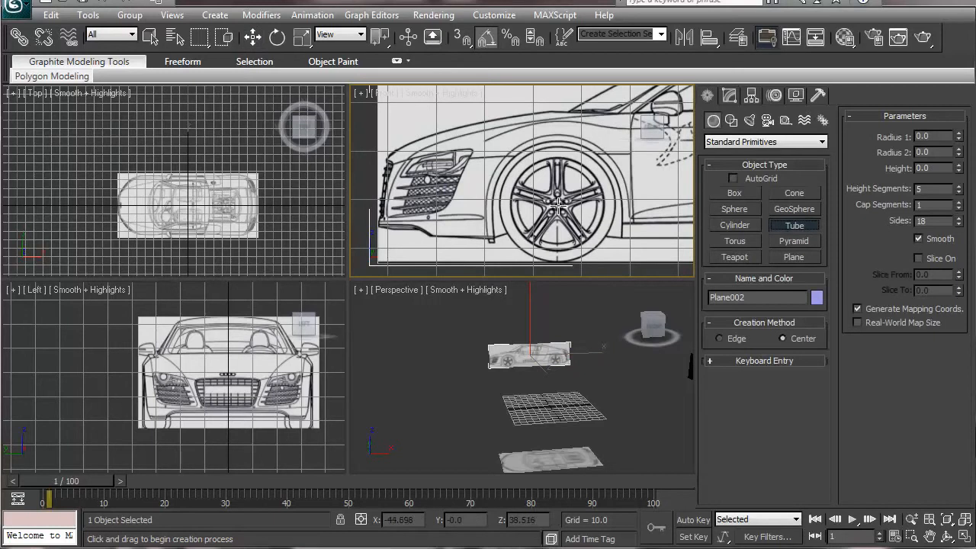
left_click_drag(557, 202, 620, 238)
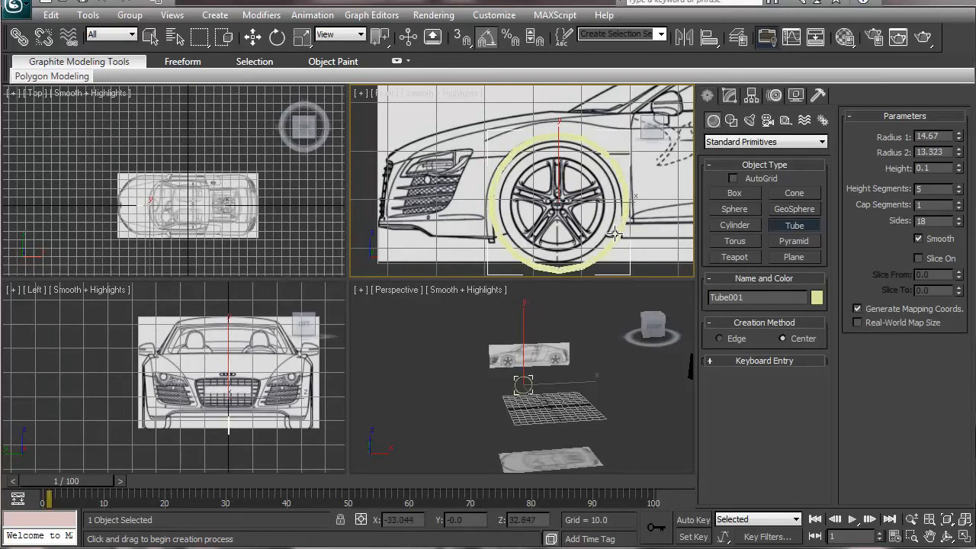
left_click(614, 233)
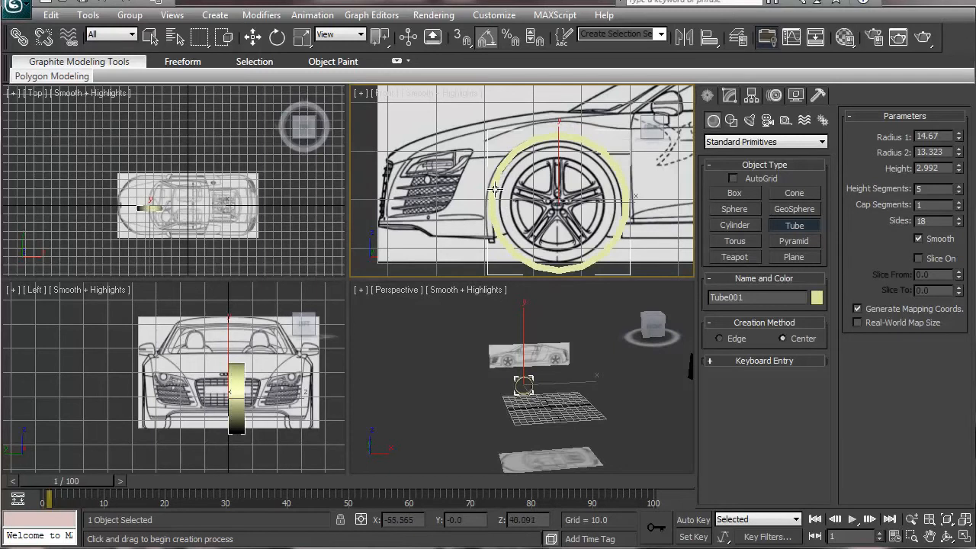
left_click(489, 122)
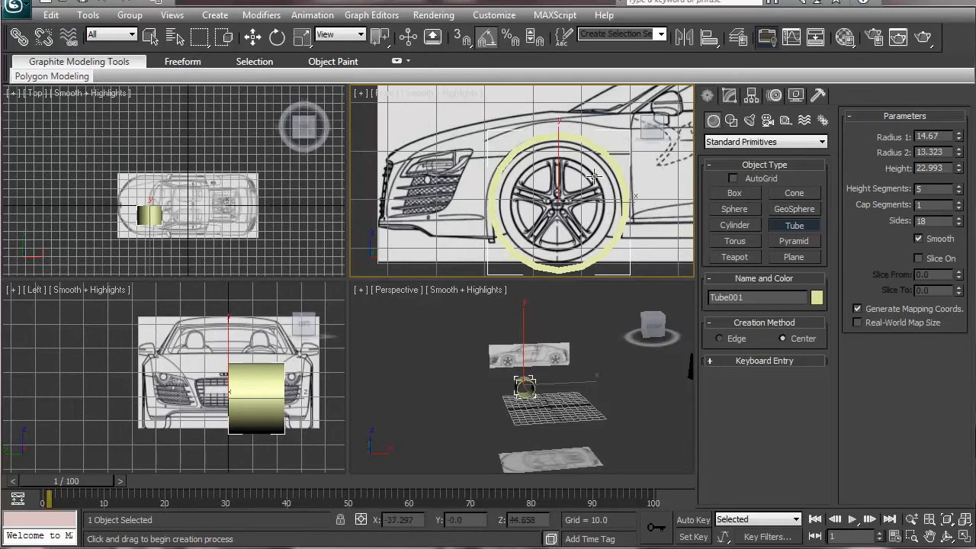
middle_click_drag(556, 196, 551, 191)
key("w")
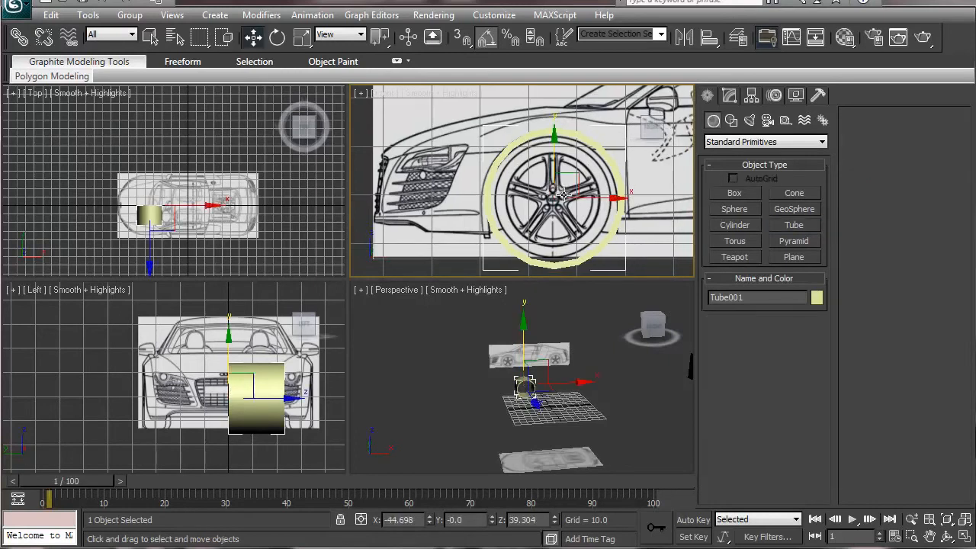
Step: Try freezing the three blueprint planes and the remaining objects, and unfreeze everything again
left_click(554, 196)
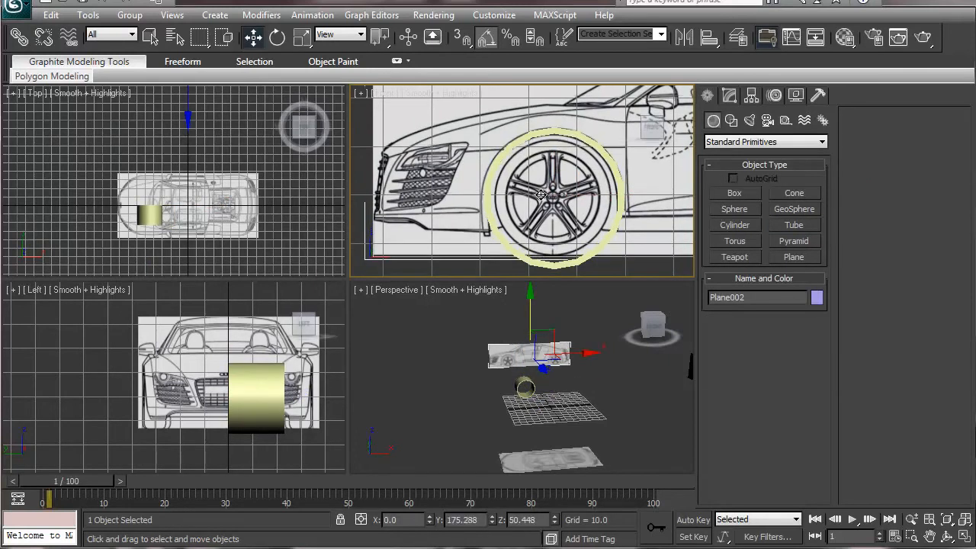
left_click(455, 268)
middle_click_drag(515, 435, 437, 418)
left_click(492, 345)
left_click(524, 446, "ctrl")
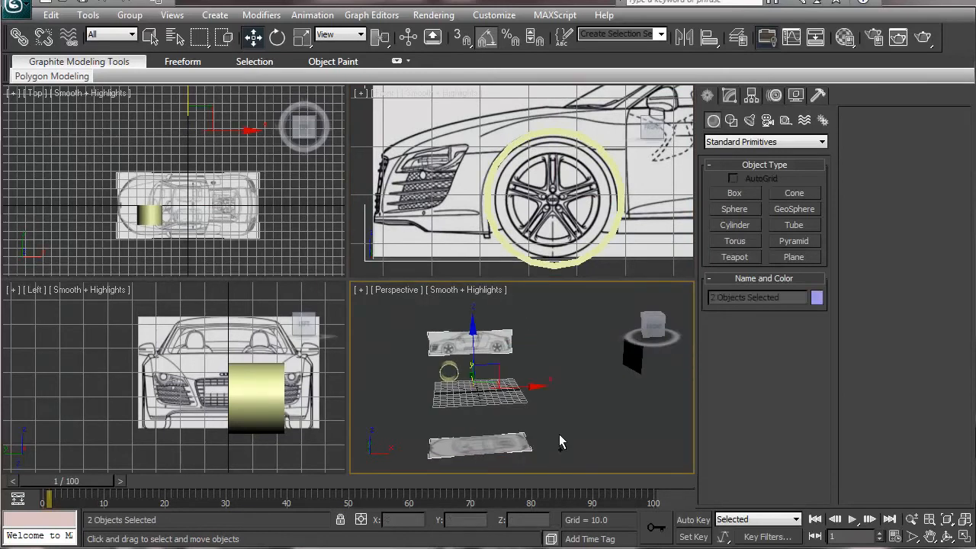
left_click(660, 351, "ctrl")
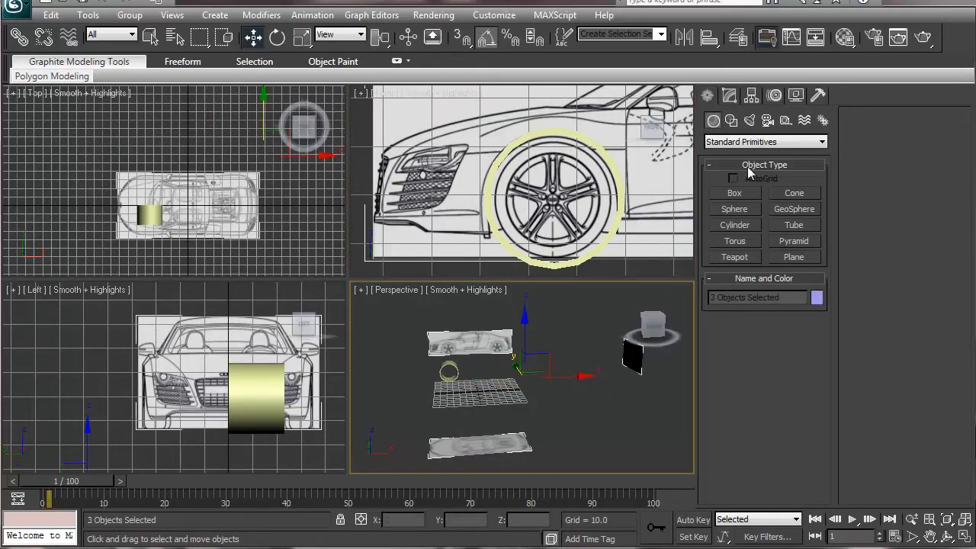
left_click(795, 95)
scroll(816, 132, "down", 3)
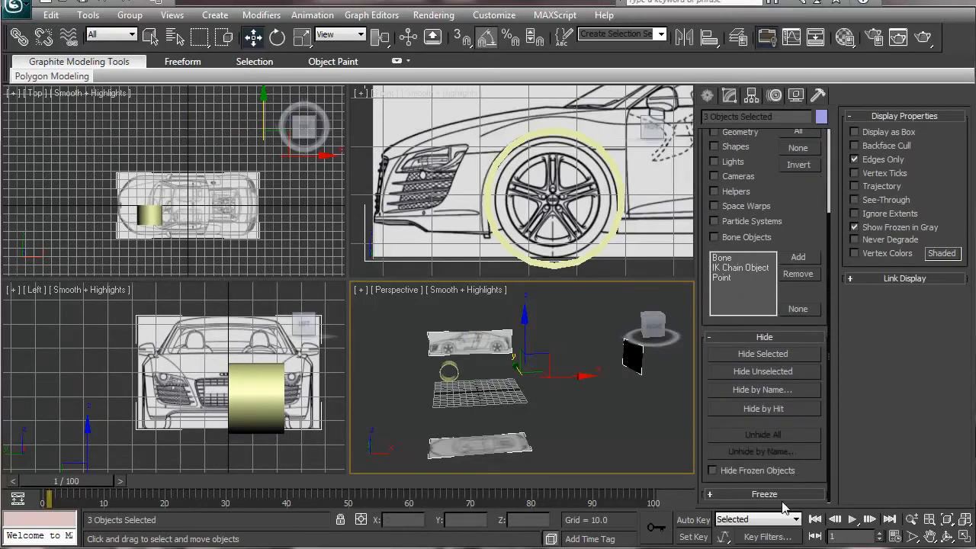
left_click(774, 494)
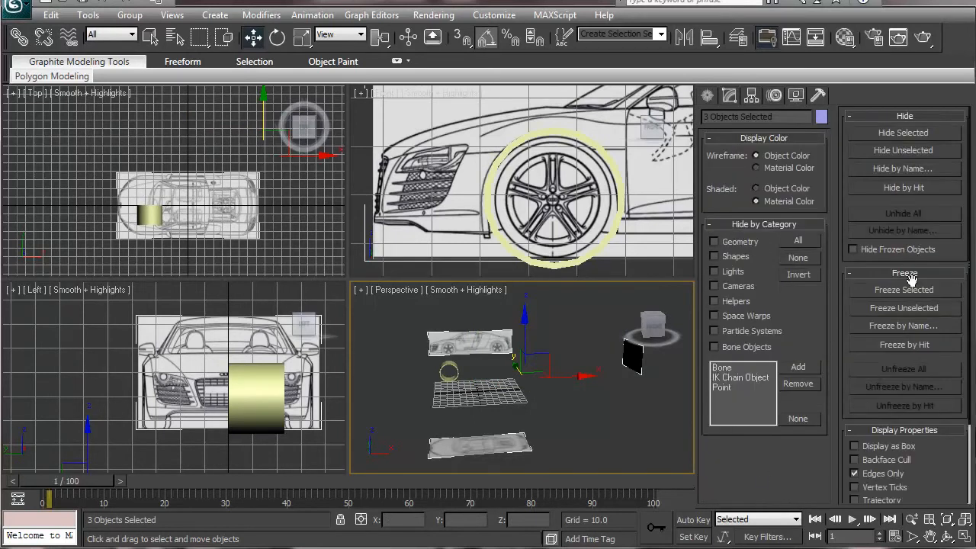
left_click_drag(941, 467, 938, 340)
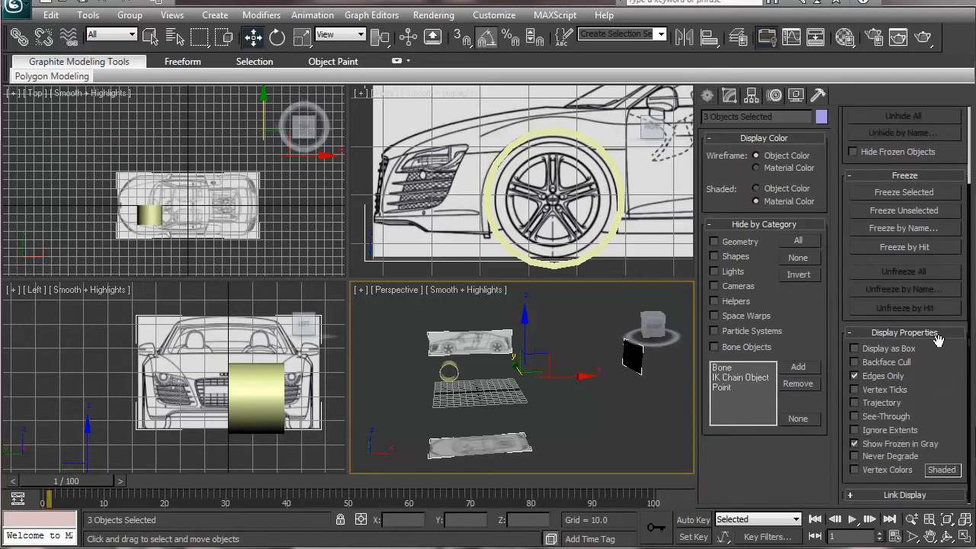
left_click(903, 194)
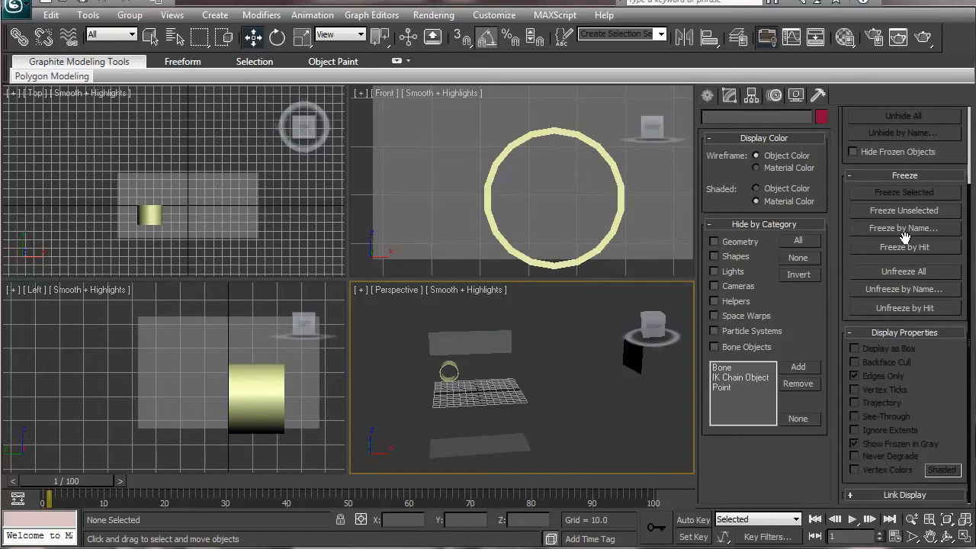
left_click(904, 210)
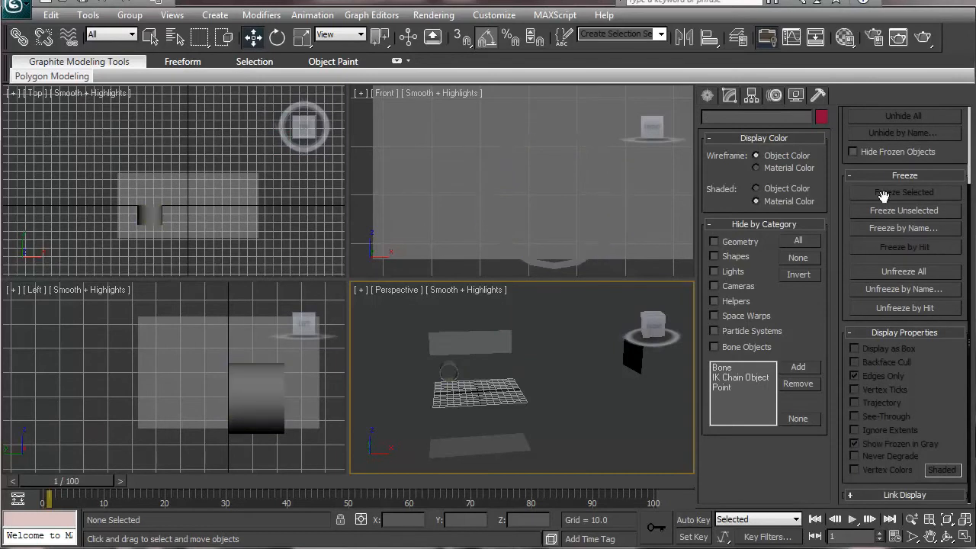
left_click(891, 272)
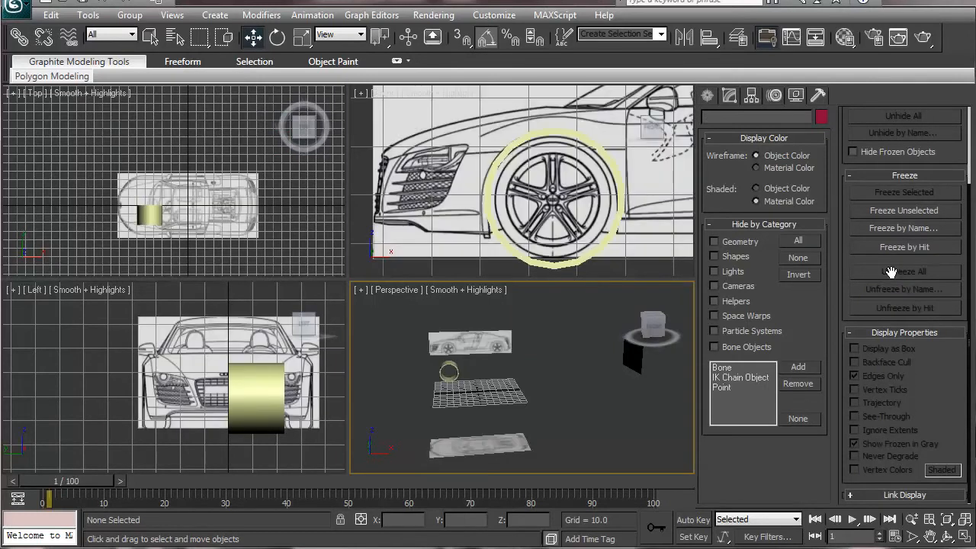
Step: Select the three blueprint planes, turn off Show Frozen in Gray for them and freeze them
left_click_drag(487, 320, 541, 488)
left_click(635, 349, "ctrl")
left_click(635, 349, "ctrl")
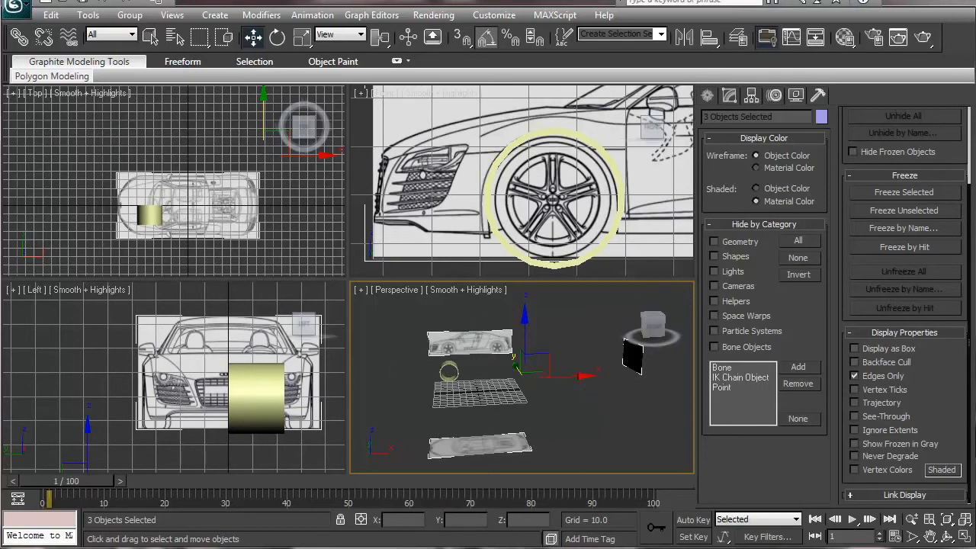
left_click(932, 193)
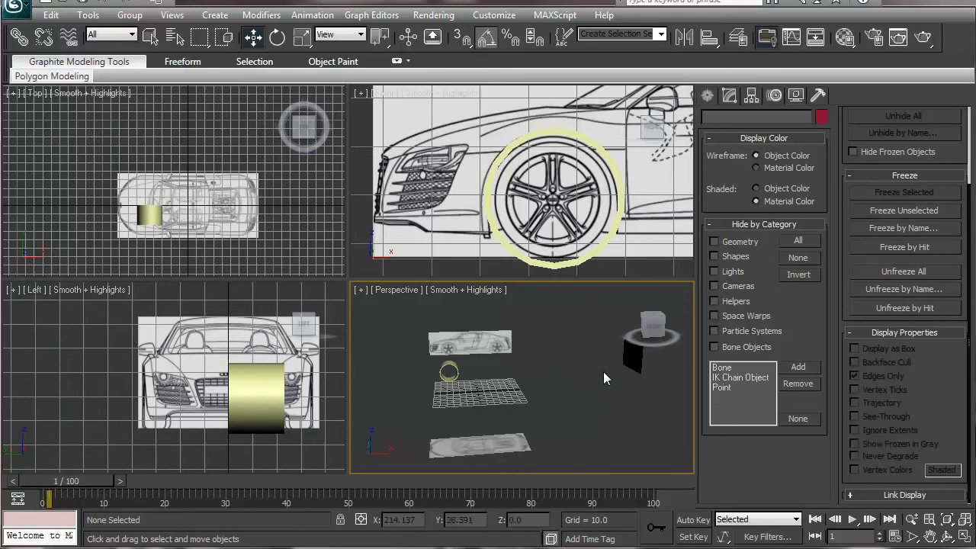
Step: Move the tube to about X -44.87, Z 38.69 over the front wheel and scale it to about 103.56% in X and Y
scroll(457, 335, "up", 4)
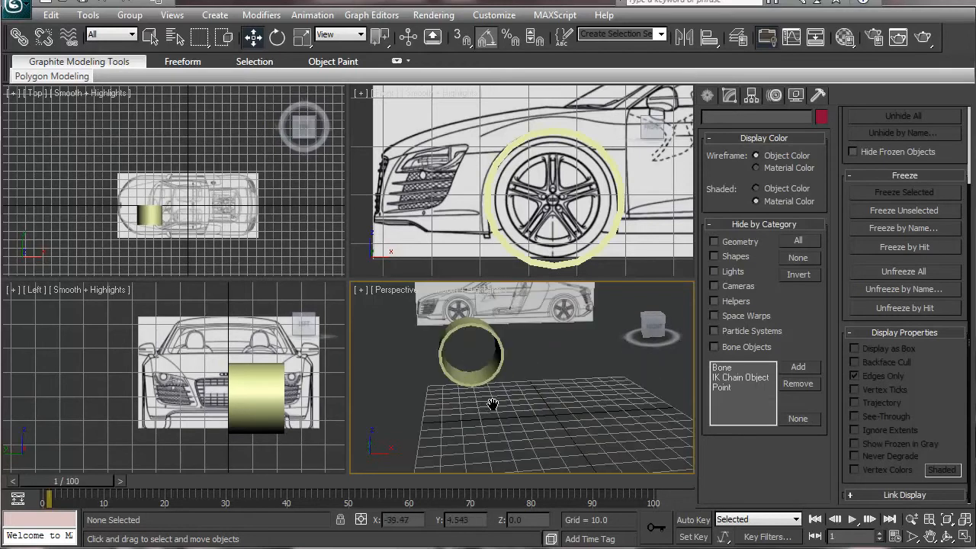
left_click(485, 201)
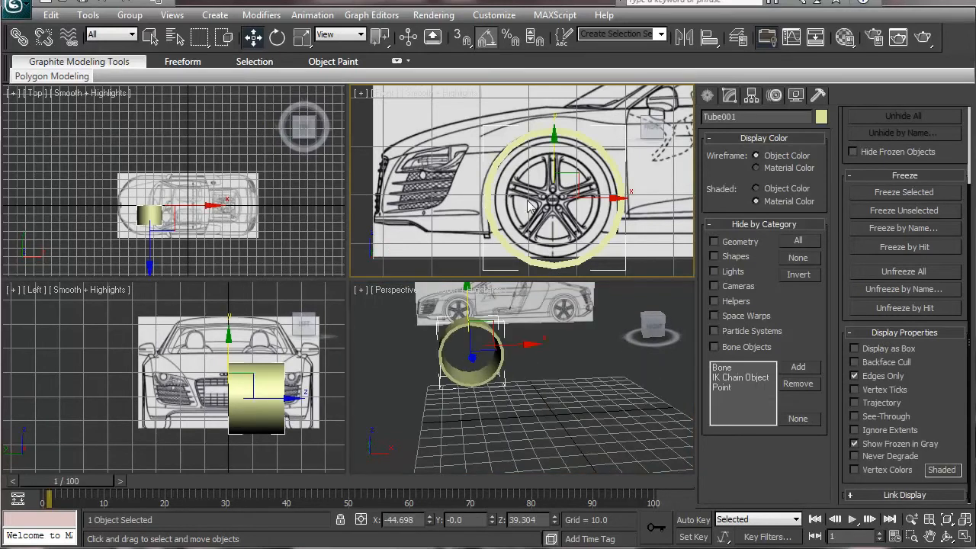
left_click_drag(576, 177, 577, 180)
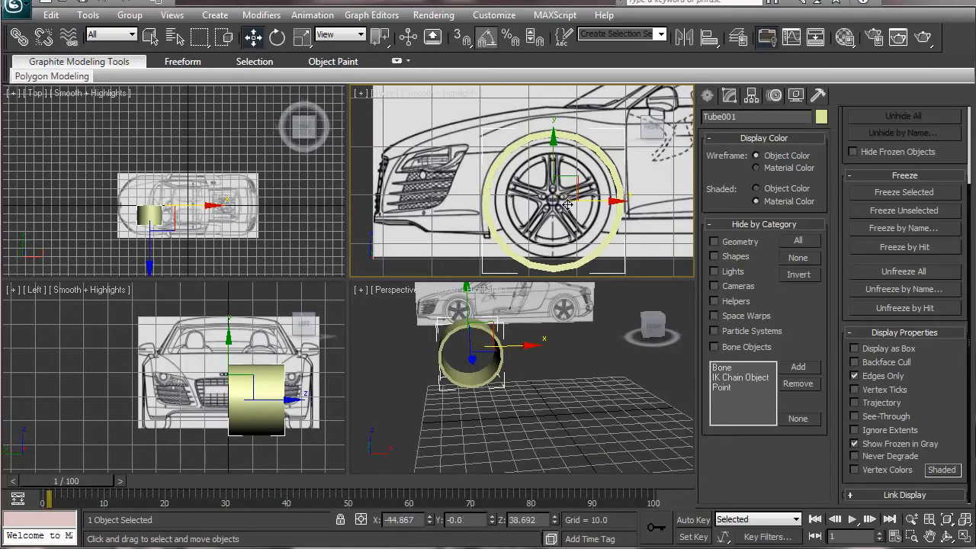
key("r")
left_click_drag(563, 183, 585, 180)
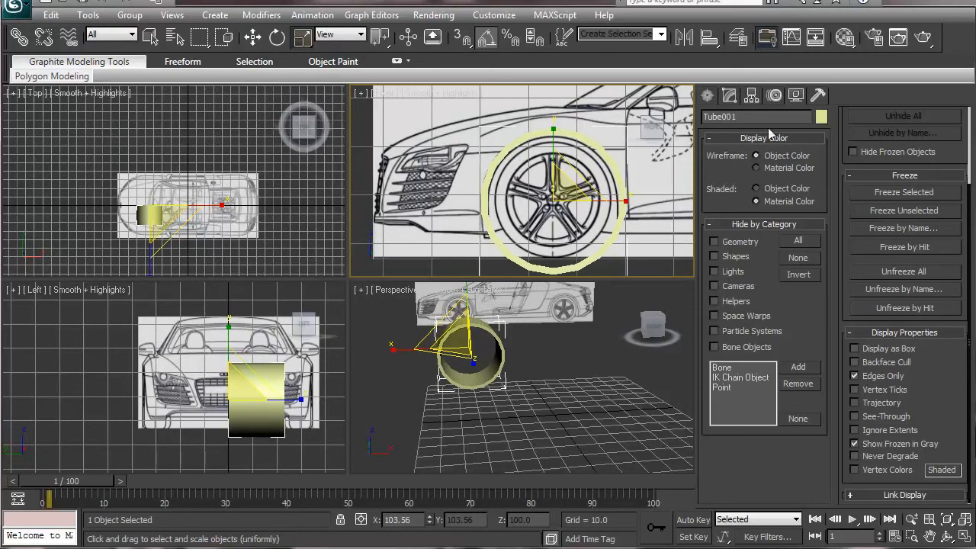
Step: Set the tube's Radius 1 to about 14.96 and convert it to an Editable Poly
left_click(729, 95)
left_click_drag(819, 318, 815, 309)
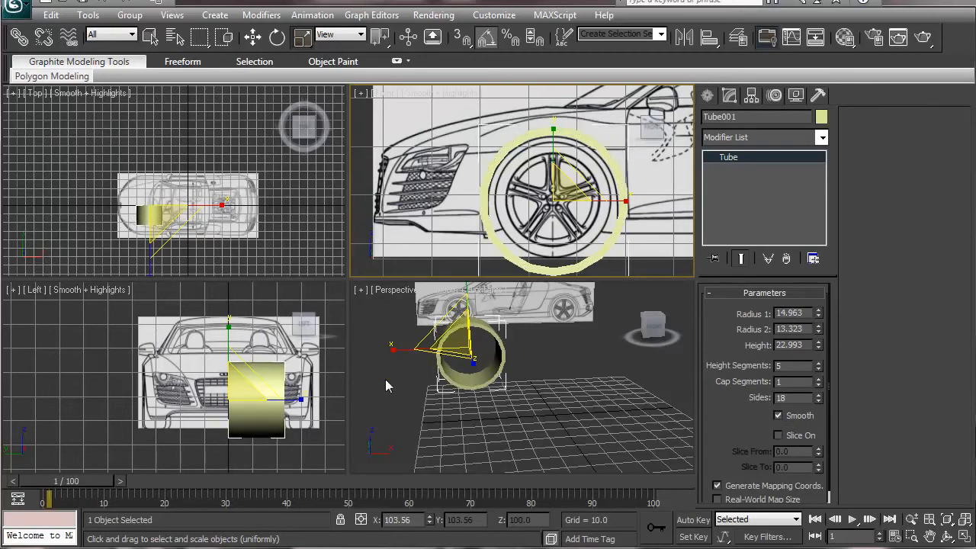
right_click(760, 204)
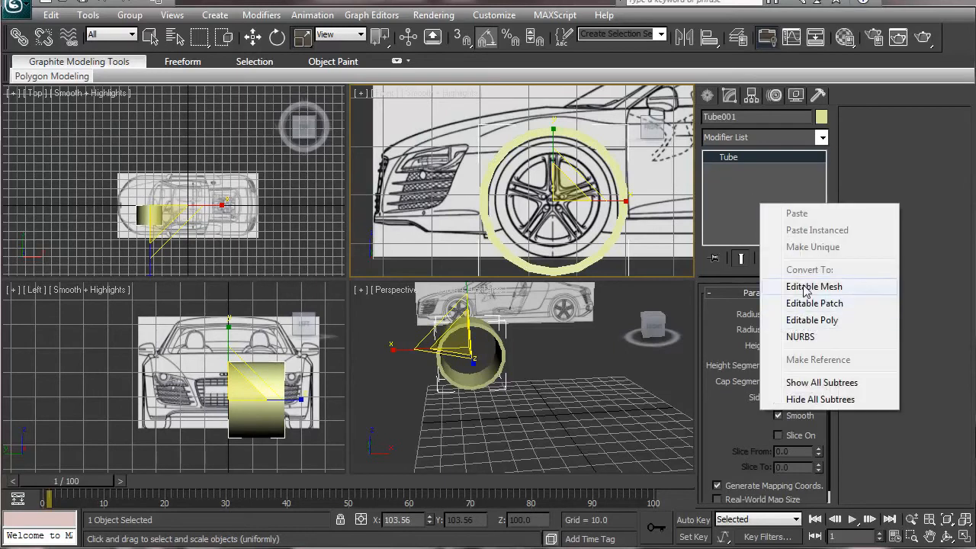
left_click(770, 317)
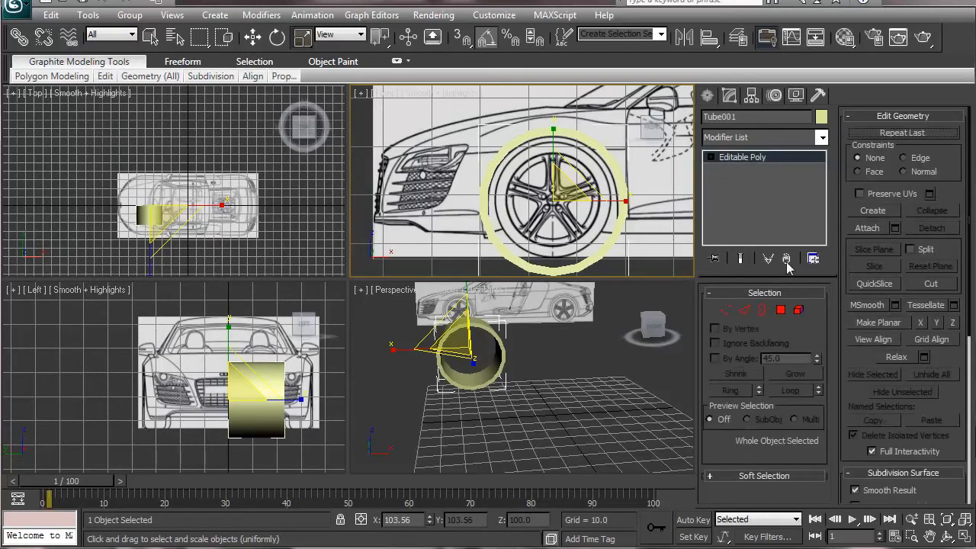
Step: Delete all of the tube's polygons except the flat ring on its outer end, and leave polygon editing
left_click(780, 310)
left_click_drag(250, 466, 113, 249)
left_click_drag(273, 461, 150, 303)
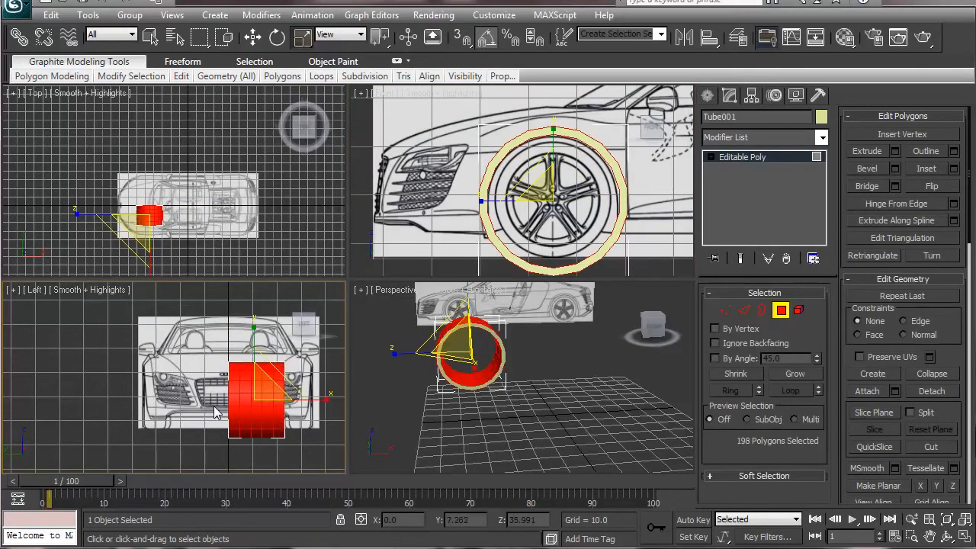
left_click(222, 412)
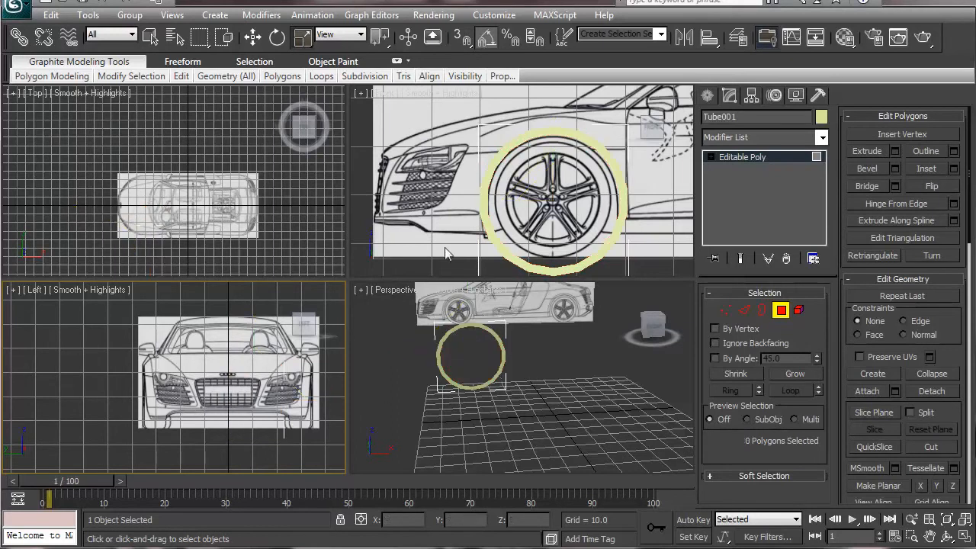
left_click(736, 157)
Step: Move the ring along Y in the Top viewport to about Y -28.13, placing it outside the car's side
key("w")
scroll(189, 179, "up", 6)
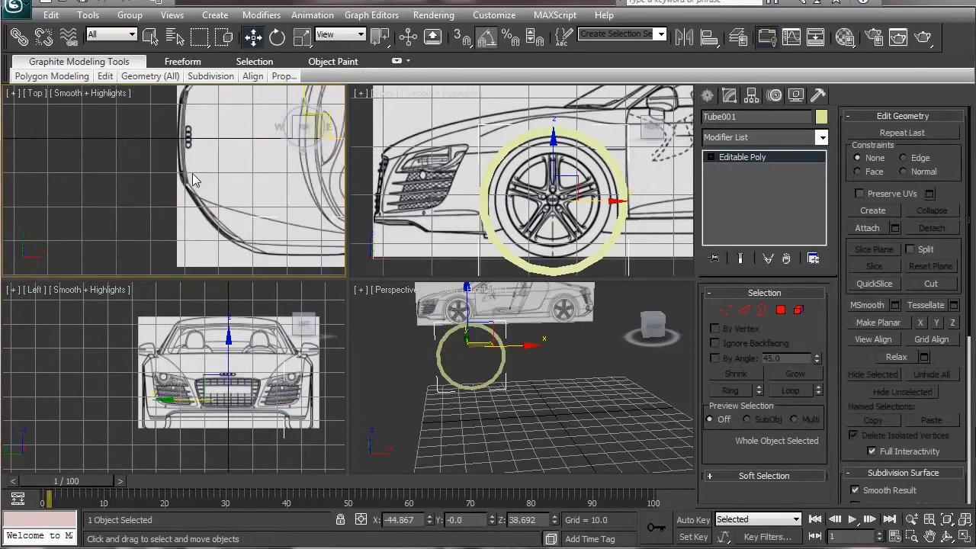
scroll(189, 179, "down", 5)
left_click_drag(164, 163, 162, 198)
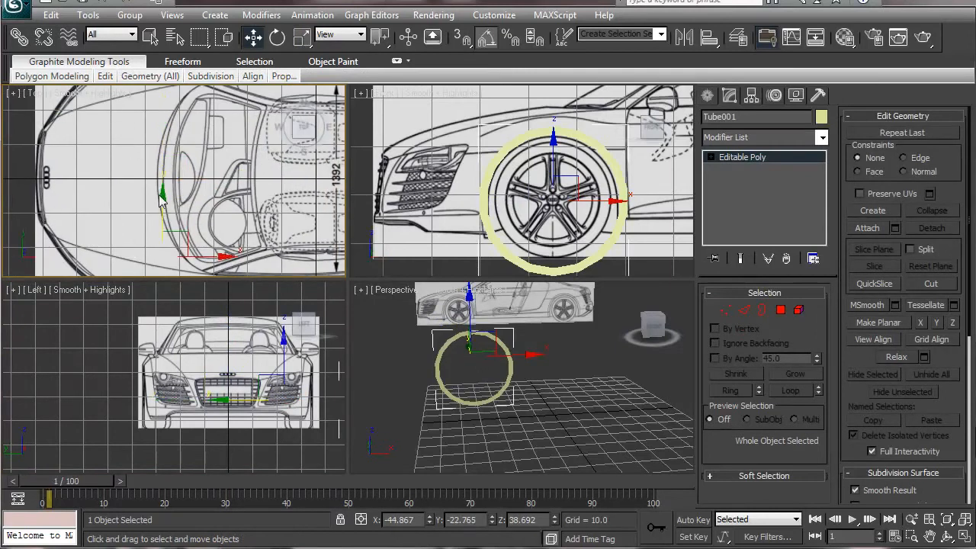
middle_click_drag(162, 198, 160, 106)
left_click_drag(169, 116, 169, 135)
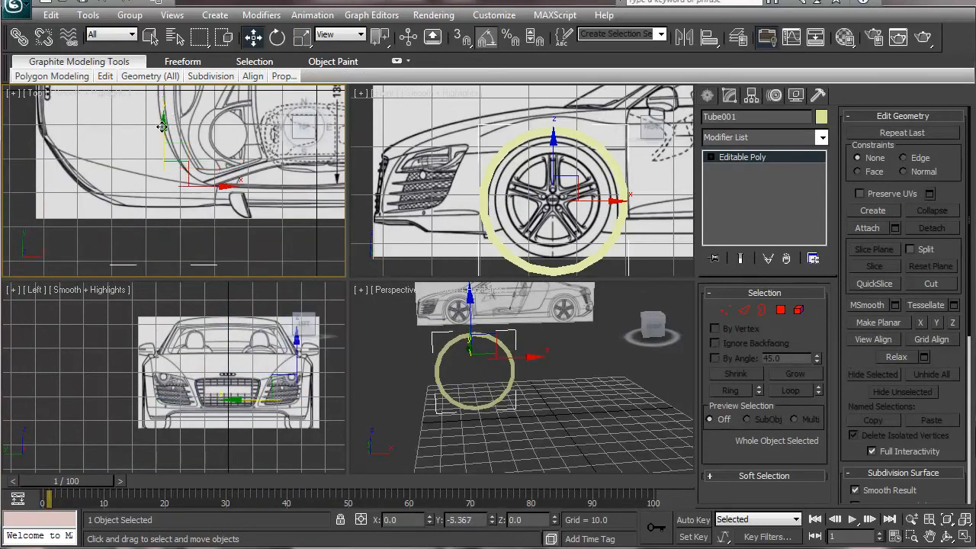
Step: Center the ring's pivot to the object using Affect Pivot Only
left_click(795, 94)
left_click(750, 96)
left_click(765, 191)
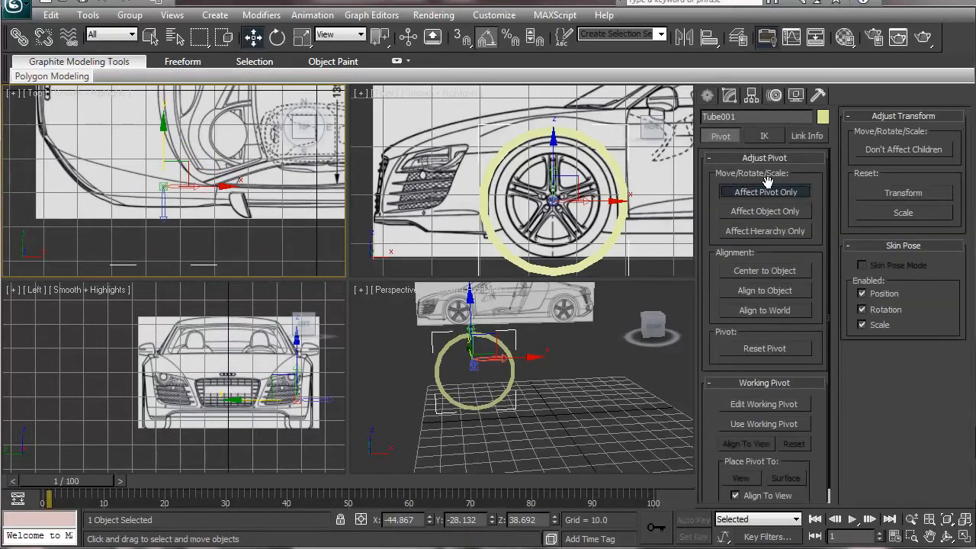
left_click(791, 273)
left_click(774, 193)
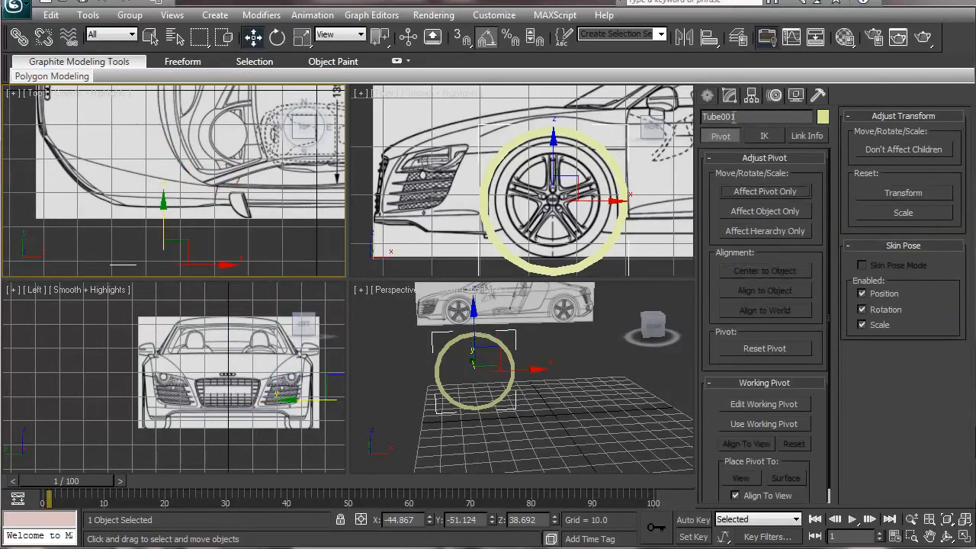
Step: Move the ring along Y in the Top viewport to about Y -33.61, aligned with the side of the car
left_click(729, 96)
left_click_drag(159, 208, 160, 149)
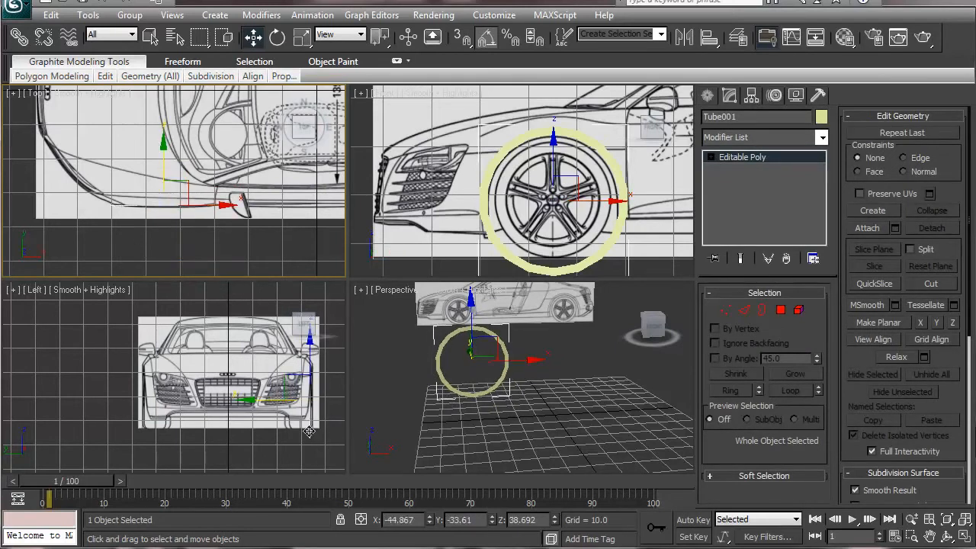
middle_click_drag(467, 383, 513, 381)
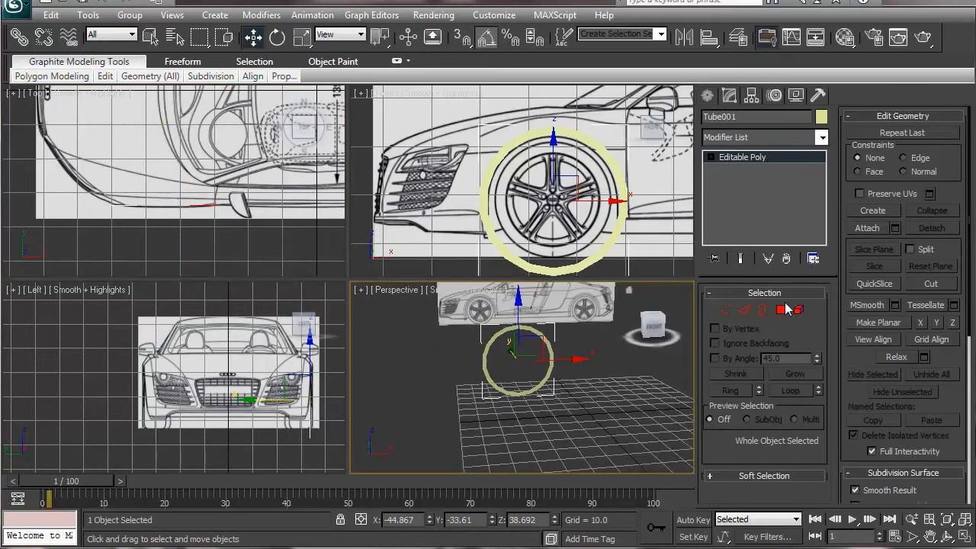
Step: Delete the polygons along the lower part of the ring so only the wheel arch remains, and leave polygon editing
key("4")
middle_click_drag(587, 212, 558, 187)
left_click_drag(437, 225, 661, 289)
key("Delete")
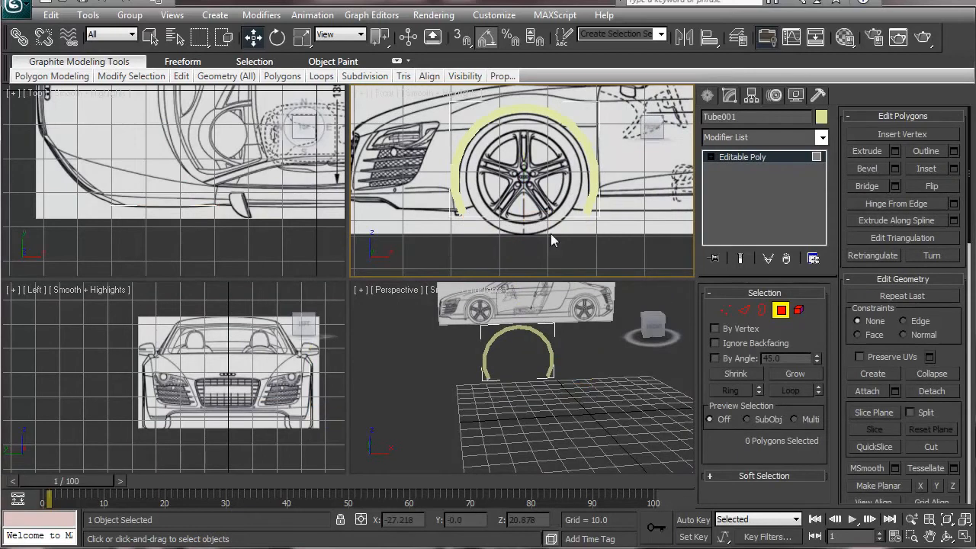
key("ctrl+a")
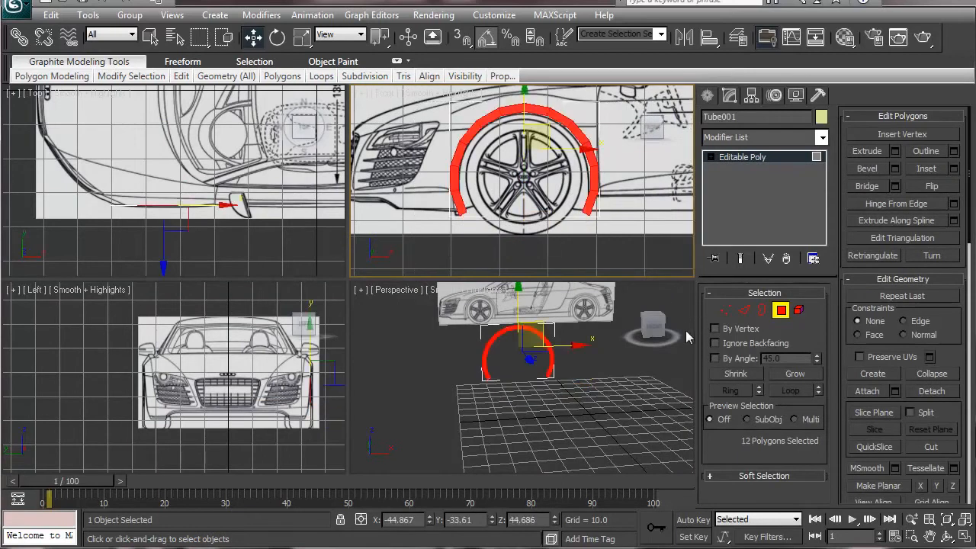
left_click(781, 310)
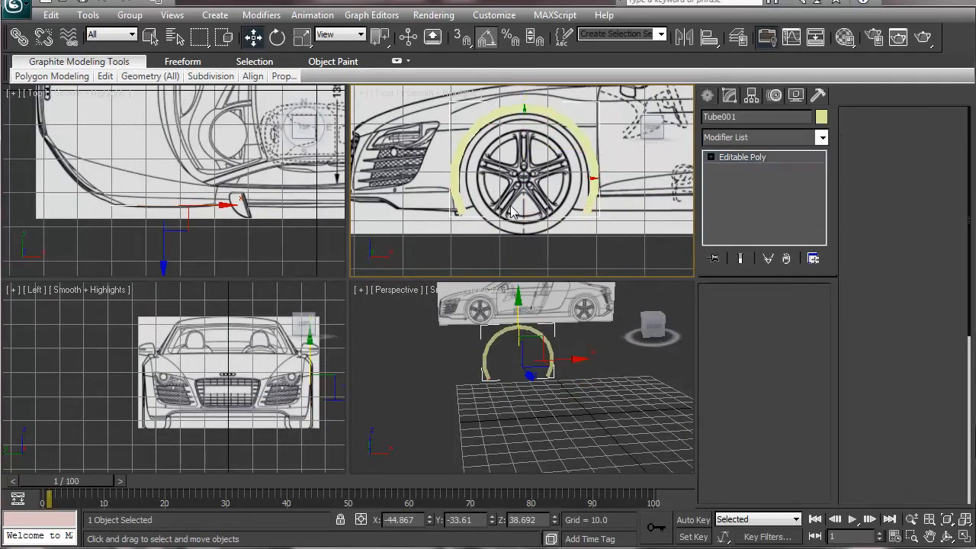
Step: Move the vertices at the bottom of the arch's rear end onto the wheel-arch and sill lines of the side blueprint
scroll(456, 200, "up", 5)
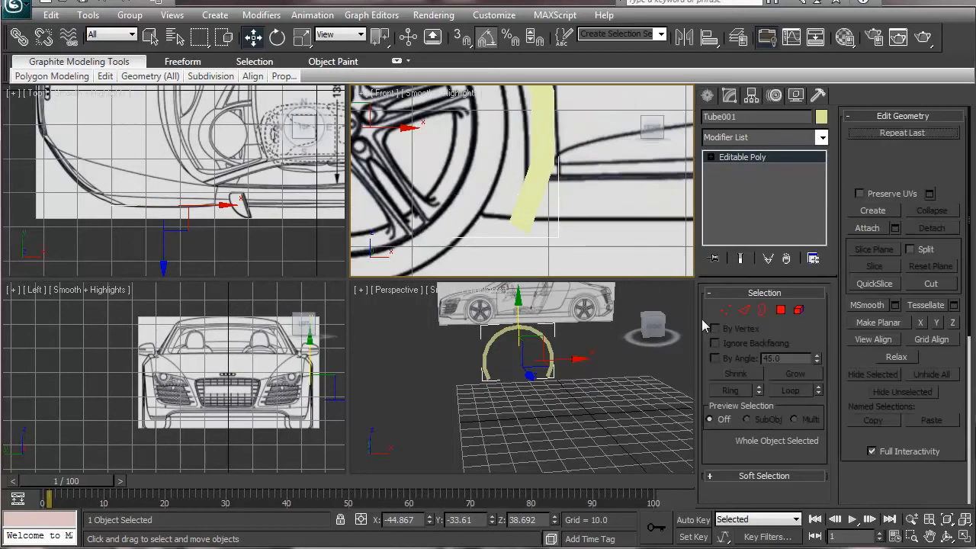
left_click(725, 310)
left_click(528, 231)
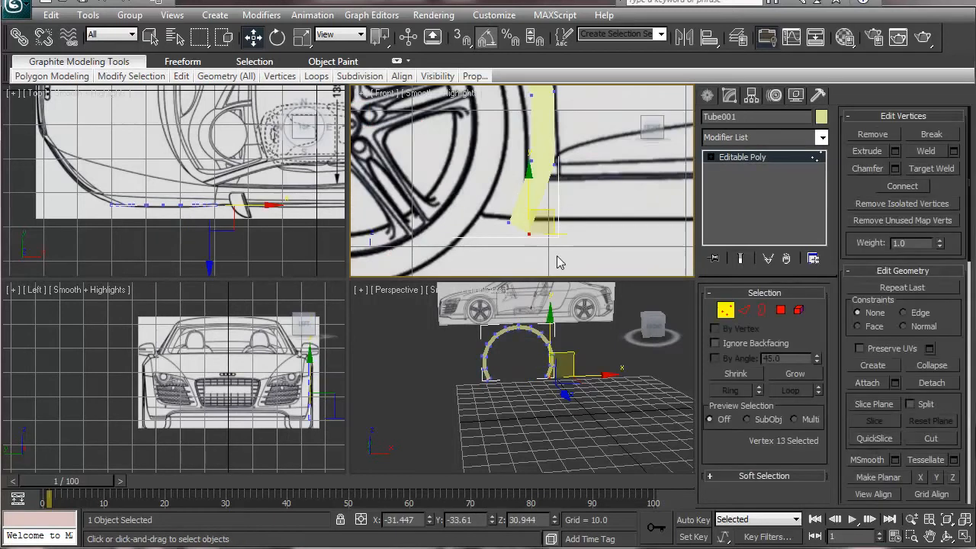
left_click_drag(551, 215, 578, 203)
left_click_drag(494, 207, 538, 250)
left_click_drag(530, 207, 548, 203)
left_click(531, 161)
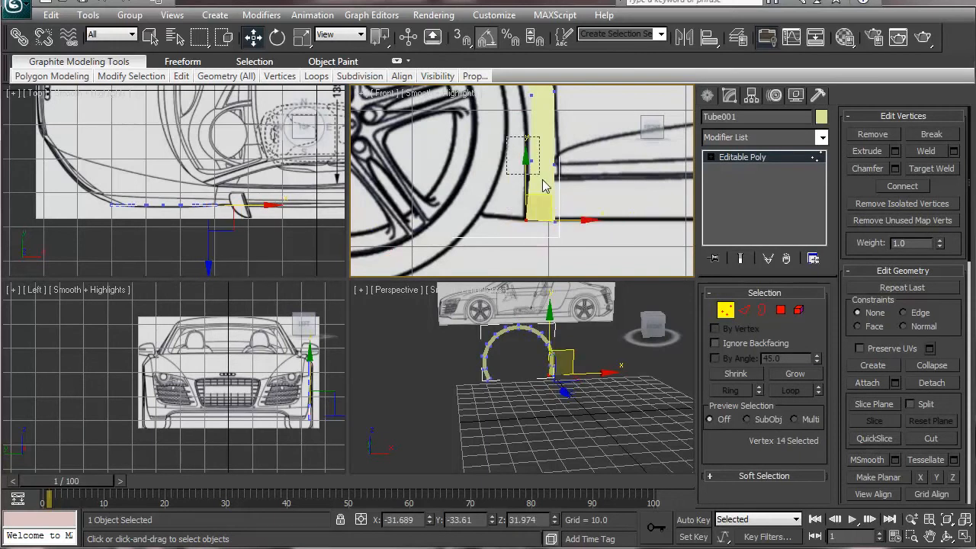
left_click_drag(552, 136, 553, 138)
Step: Adjust the inner vertices up the arch's rear side to follow the wheel-arch curve of the blueprint
middle_click_drag(488, 190, 516, 276)
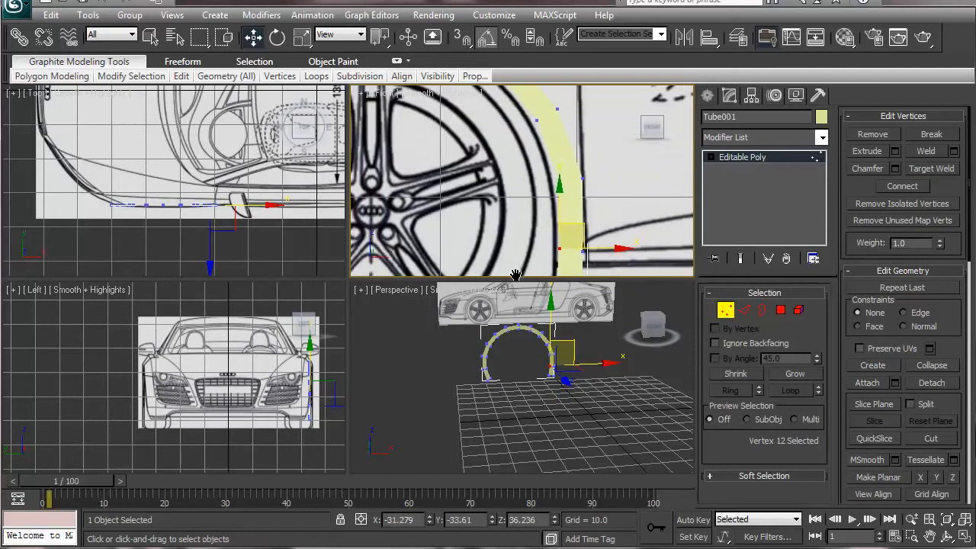
left_click_drag(538, 159, 562, 192)
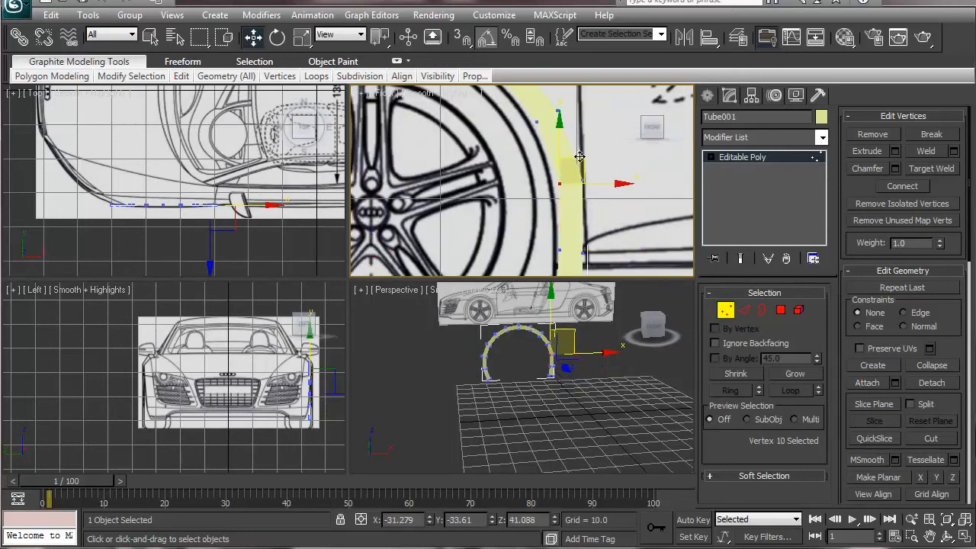
middle_click_drag(485, 192, 502, 248)
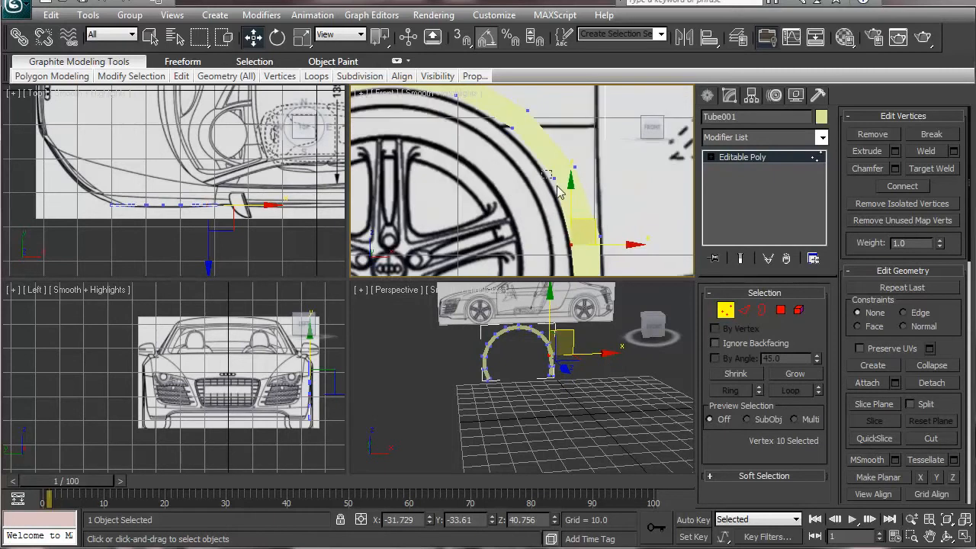
left_click_drag(549, 176, 560, 191)
left_click_drag(574, 153, 570, 154)
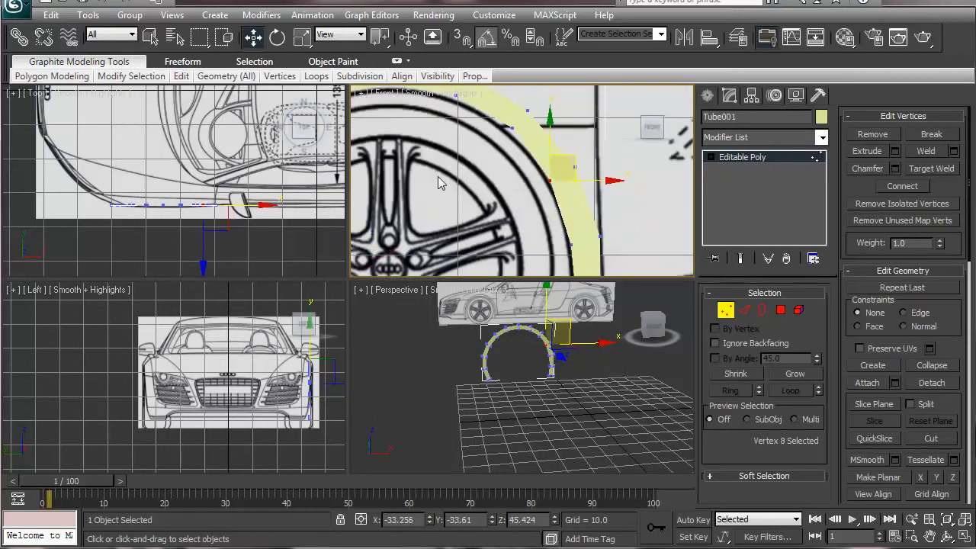
middle_click_drag(439, 182, 475, 240)
left_click_drag(545, 199, 556, 168)
Step: Fit the lower vertices of the arch's front end to the blueprint's wheel-arch line, and leave vertex editing
middle_click_drag(388, 194, 605, 151)
middle_click_drag(536, 201, 587, 119)
middle_click_drag(526, 219, 536, 140)
left_click_drag(502, 202, 565, 258)
left_click_drag(553, 194, 533, 189)
left_click_drag(474, 209, 510, 231)
left_click_drag(530, 196, 526, 182)
left_click(515, 243)
scroll(515, 243, "down", 2)
middle_click_drag(516, 243, 457, 245)
scroll(470, 220, "down", 4)
middle_click_drag(544, 216, 529, 218)
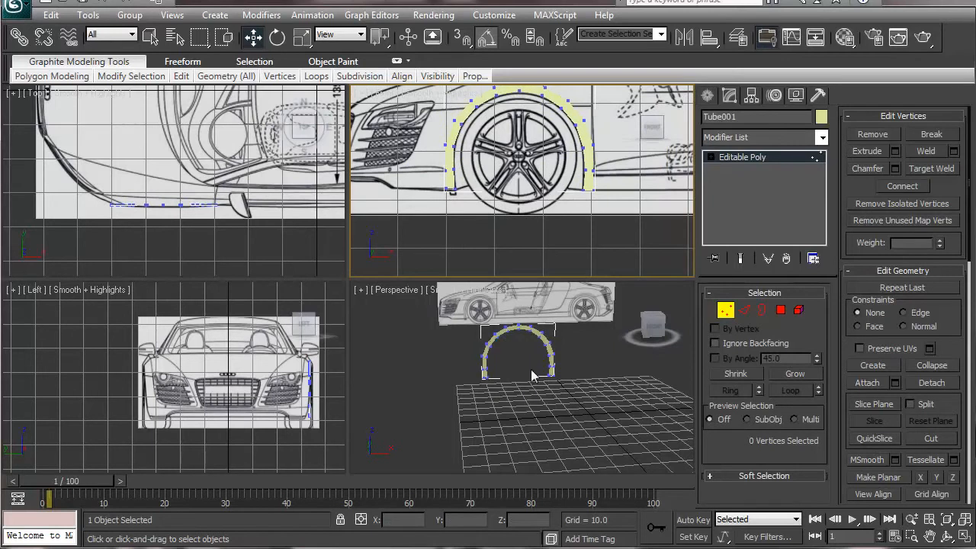
left_click(721, 314)
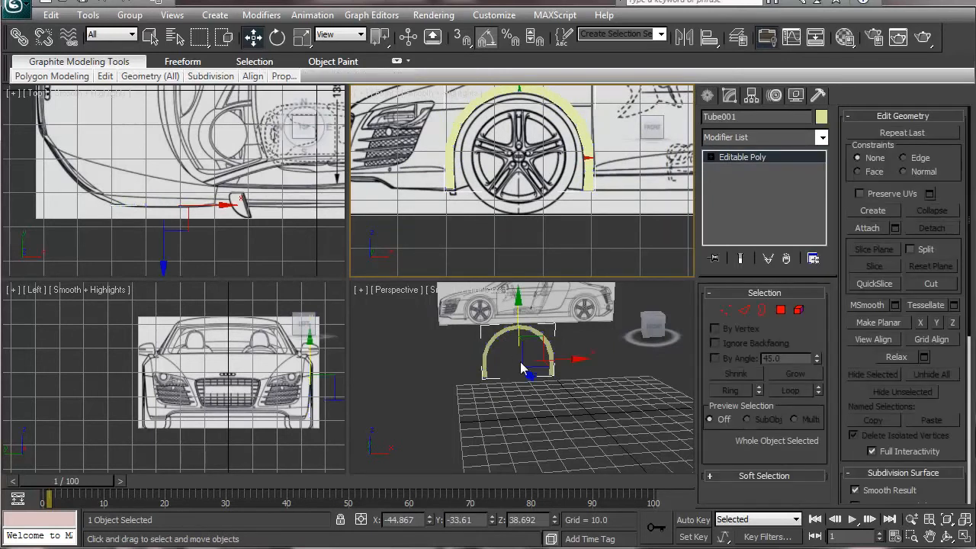
Step: Select the three lowest outer edges on the arch's front side
middle_click_drag(514, 356, 572, 384)
scroll(572, 384, "up", 3)
scroll(418, 157, "up", 6)
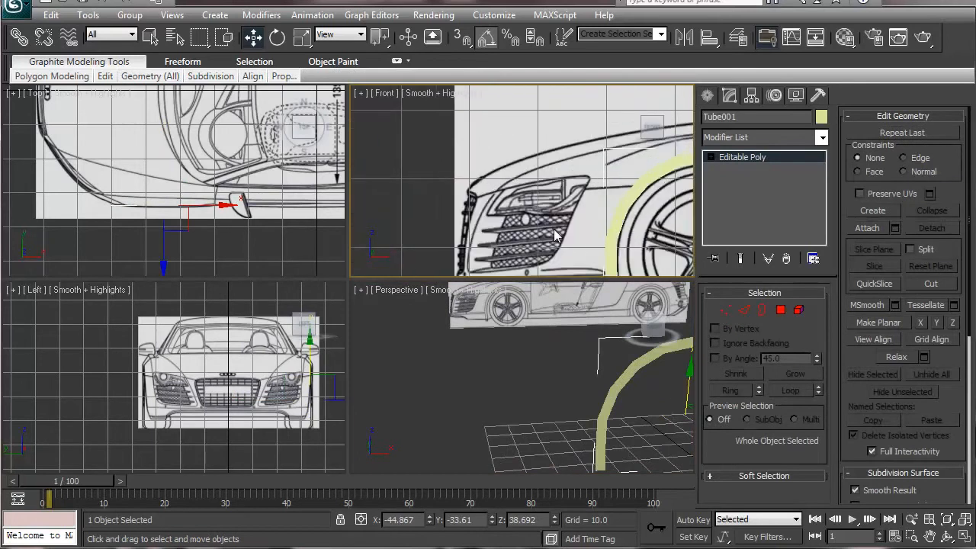
middle_click_drag(561, 229, 536, 201)
key("2")
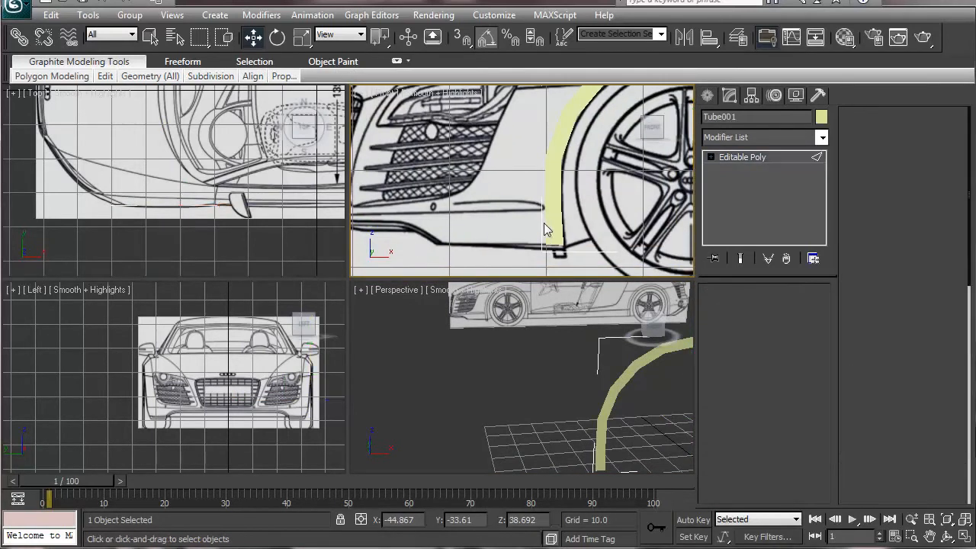
left_click(546, 203)
left_click(554, 134, "ctrl")
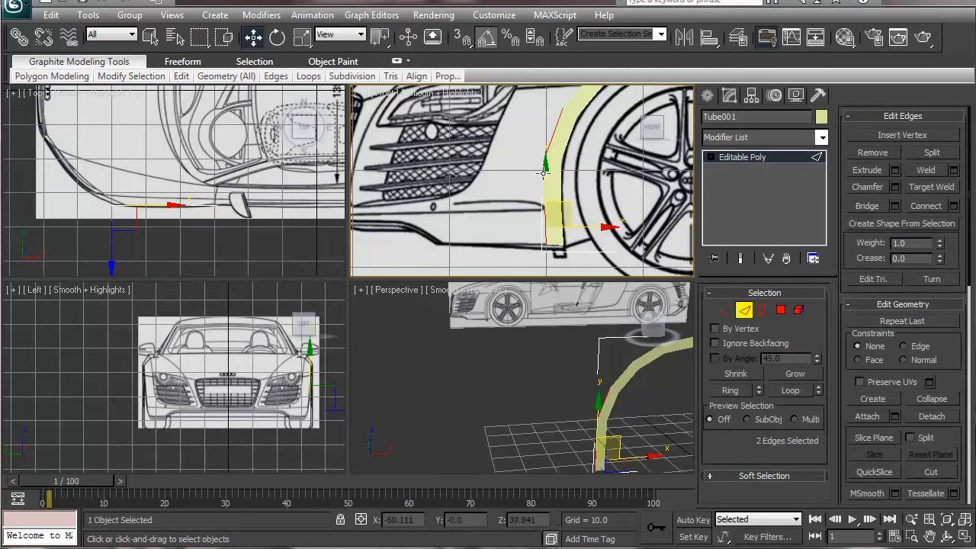
left_click(544, 199, "ctrl")
middle_click_drag(447, 208, 442, 239)
middle_click_drag(465, 188, 485, 162)
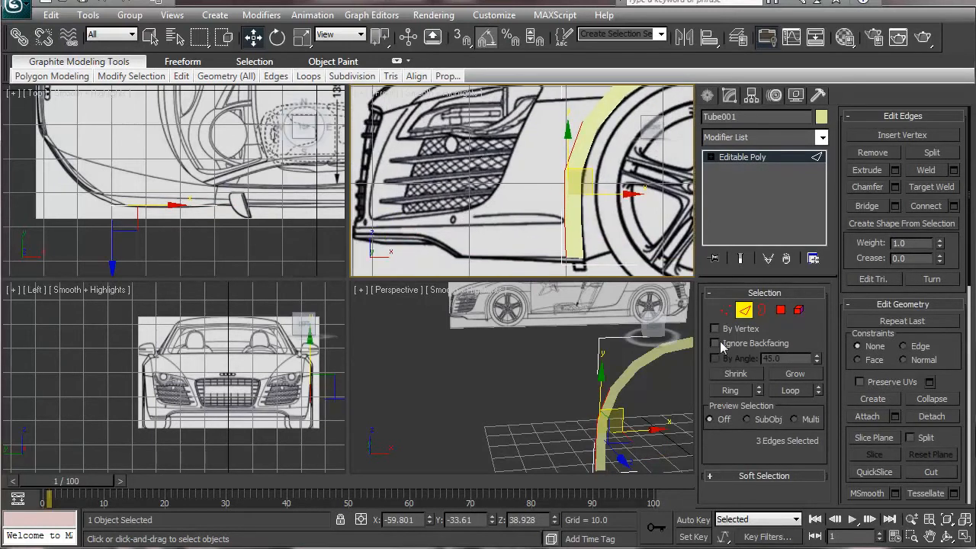
Step: Nudge the outer vertex on the arch's front side to the end of the bumper line, and return to edge editing
left_click(725, 310)
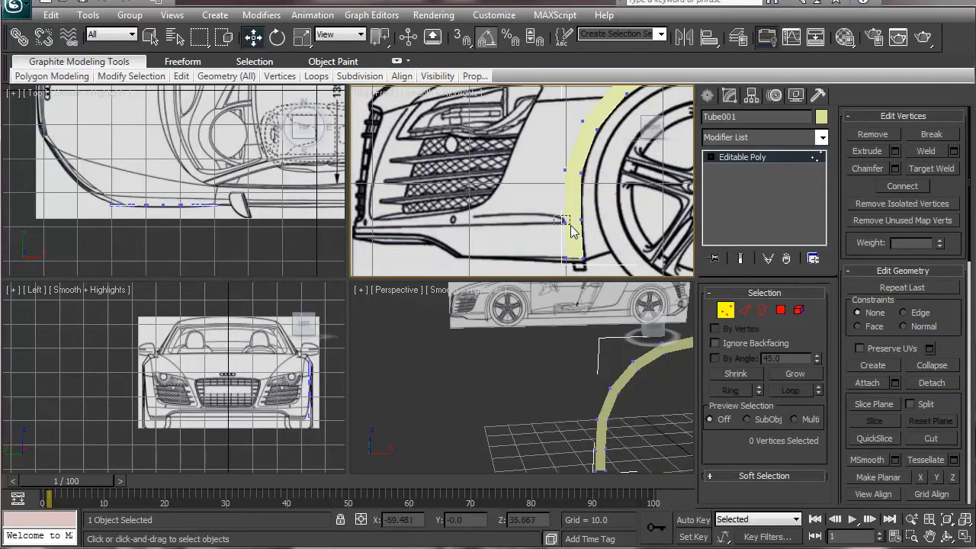
left_click(565, 222)
left_click_drag(627, 223, 628, 222)
left_click(746, 310)
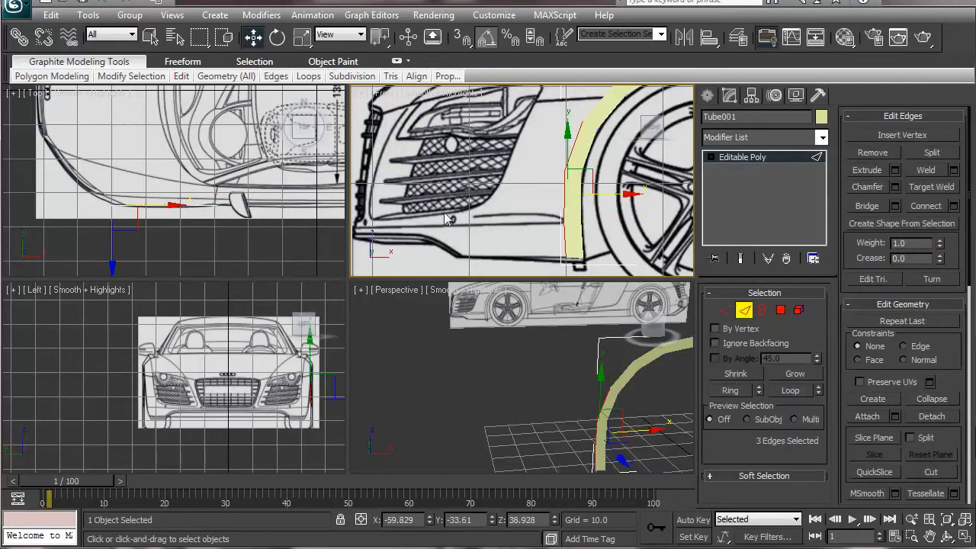
Step: Select the four lowest outer edges on the front side of the wheel arch
middle_click_drag(438, 141, 431, 176)
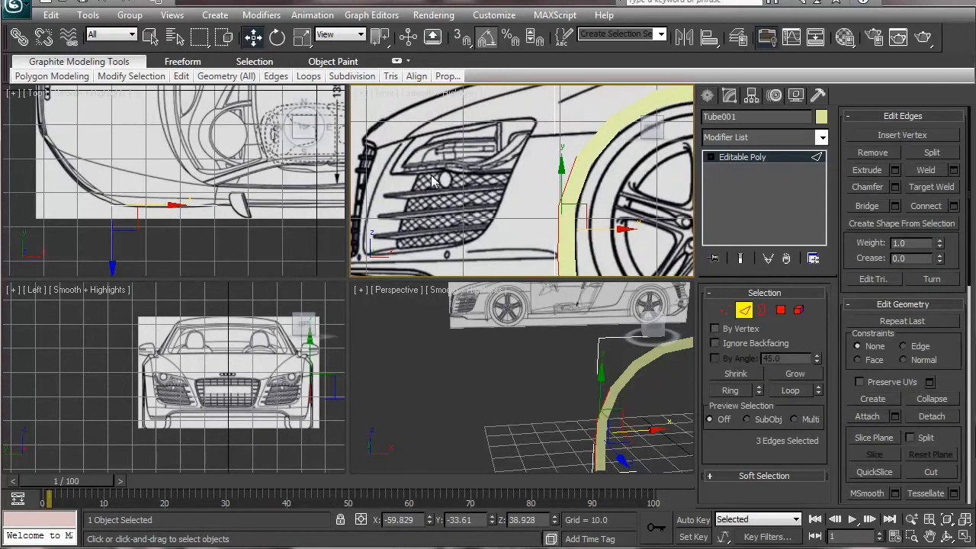
double_click(591, 143)
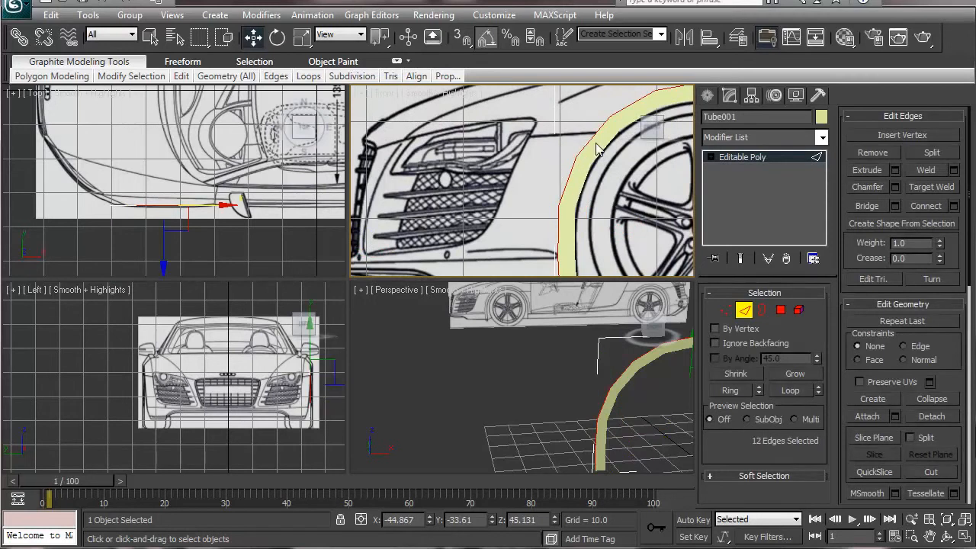
left_click(590, 138)
left_click(557, 245, "ctrl")
middle_click_drag(542, 227, 547, 164)
left_click(563, 214, "ctrl")
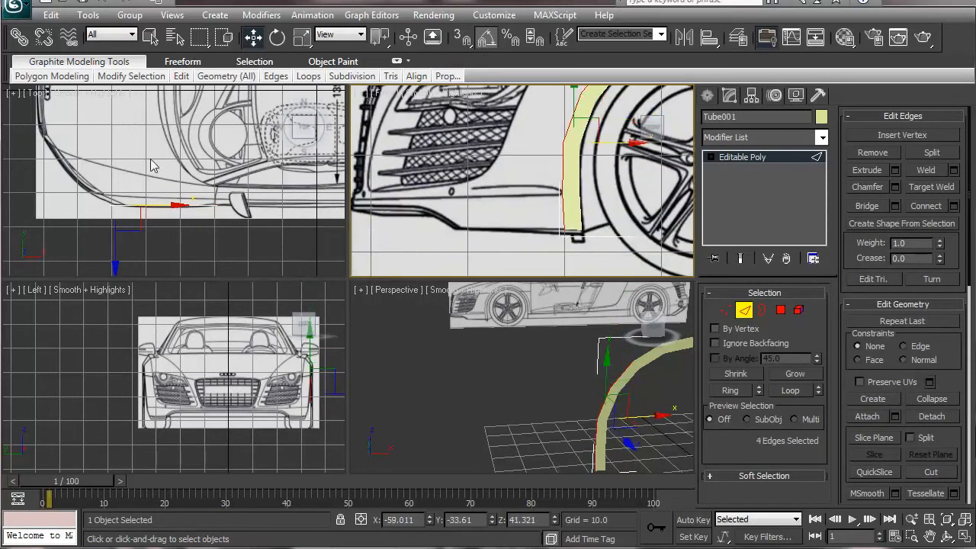
Step: Extend the four edges into a new strip along the bumper outline in the Top viewport, to about X -66.30, Y -29.50
scroll(261, 365, "up", 8)
middle_click_drag(186, 388, 89, 412)
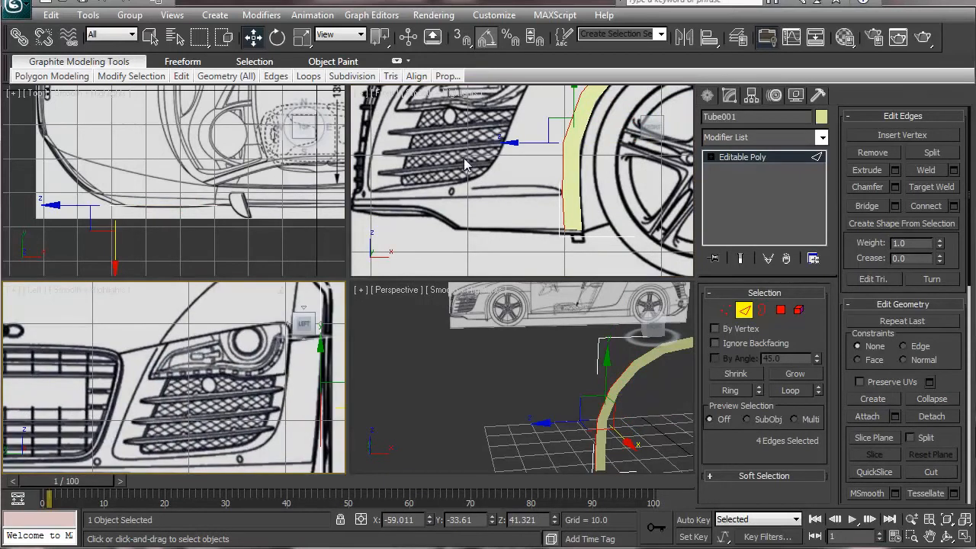
middle_click_drag(463, 159, 475, 225)
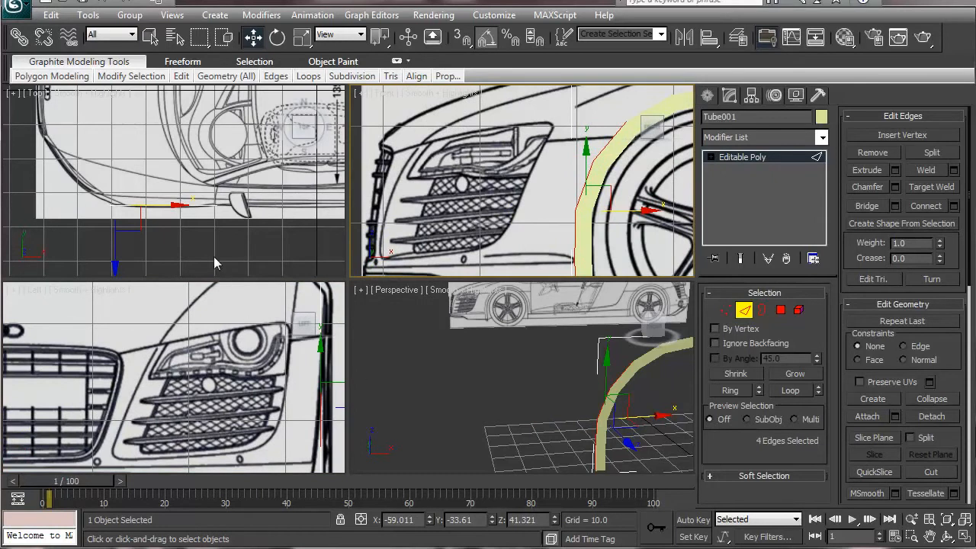
middle_click_drag(132, 197, 234, 169)
scroll(234, 169, "up", 2)
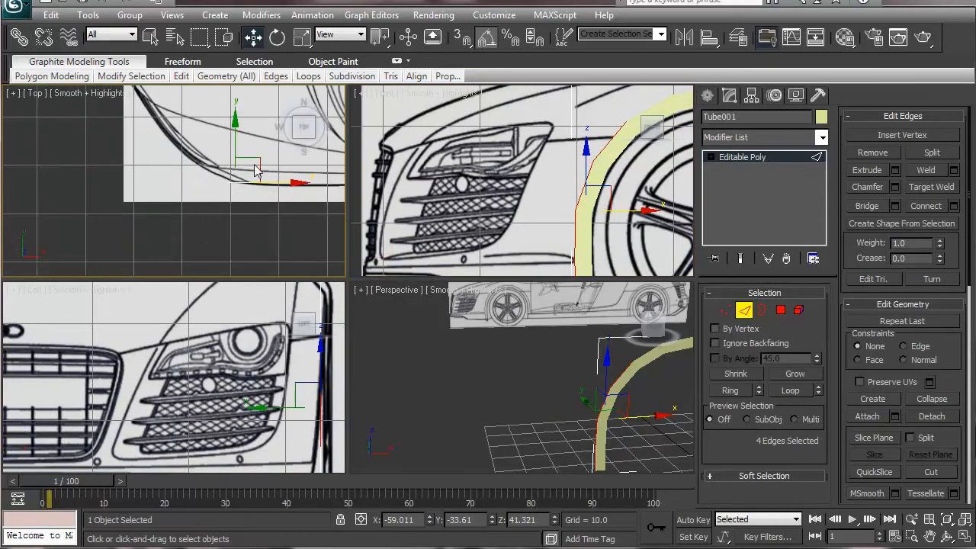
left_click_drag(253, 162, 219, 141, "shift")
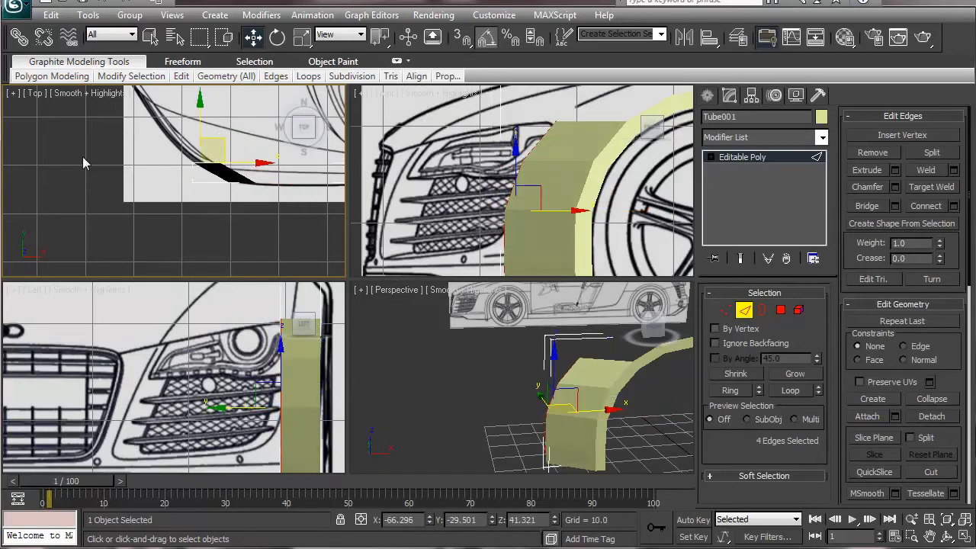
Step: Continue extending the edges in successive strips around the front bumper to the car's centre line, at about X -80.73, Y -0.01
middle_click_drag(108, 159, 137, 192)
left_click_drag(247, 168, 220, 145, "shift")
middle_click_drag(102, 179, 107, 221)
left_click_drag(228, 190, 202, 149, "shift")
middle_click_drag(202, 153, 197, 232)
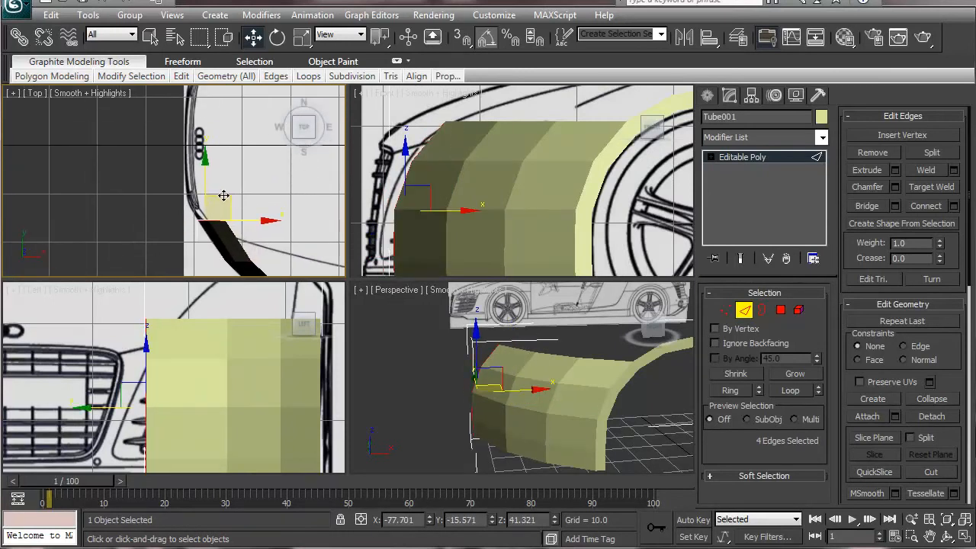
left_click_drag(223, 196, 211, 124, "shift")
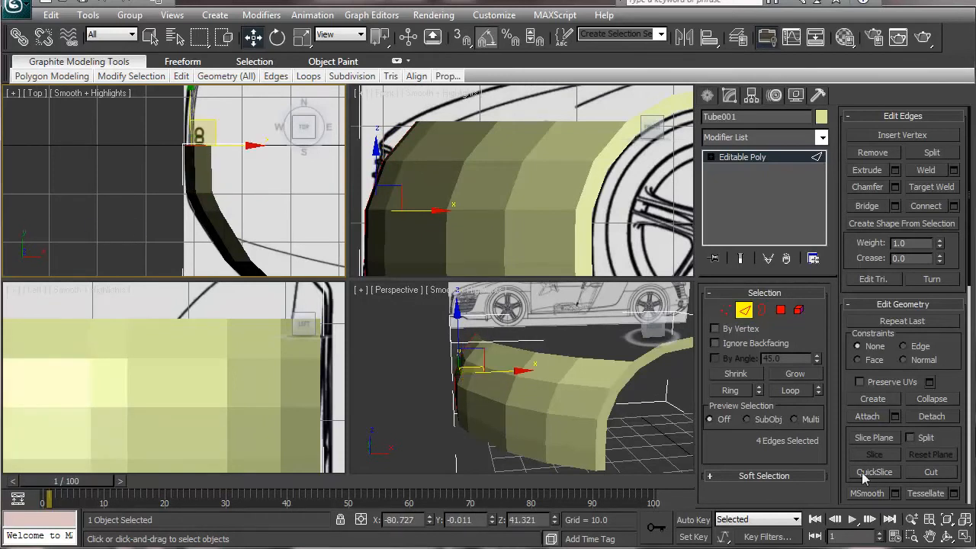
Step: Try to flatten the five vertices at the centre-line end of the bumper with Make Planar in X and Y
left_click_drag(149, 158, 275, 138)
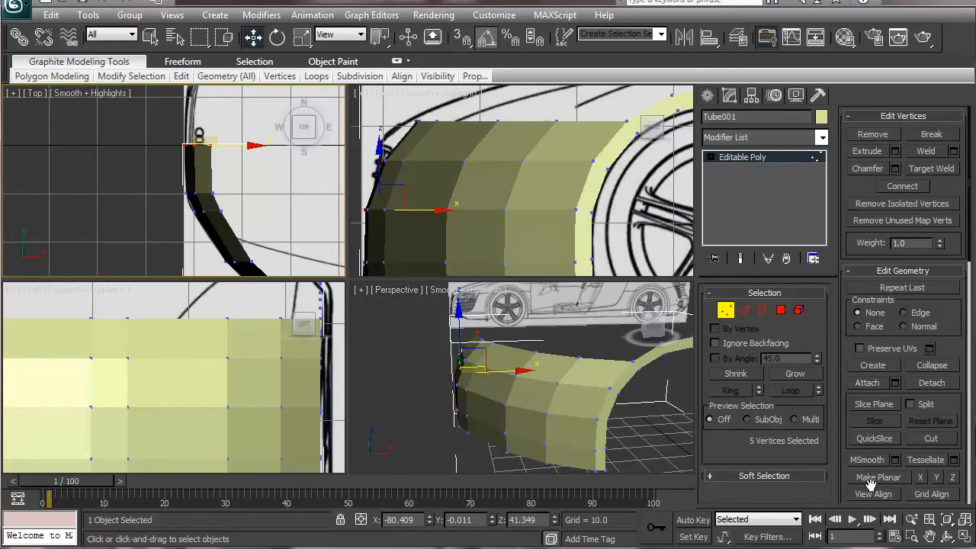
left_click(922, 477)
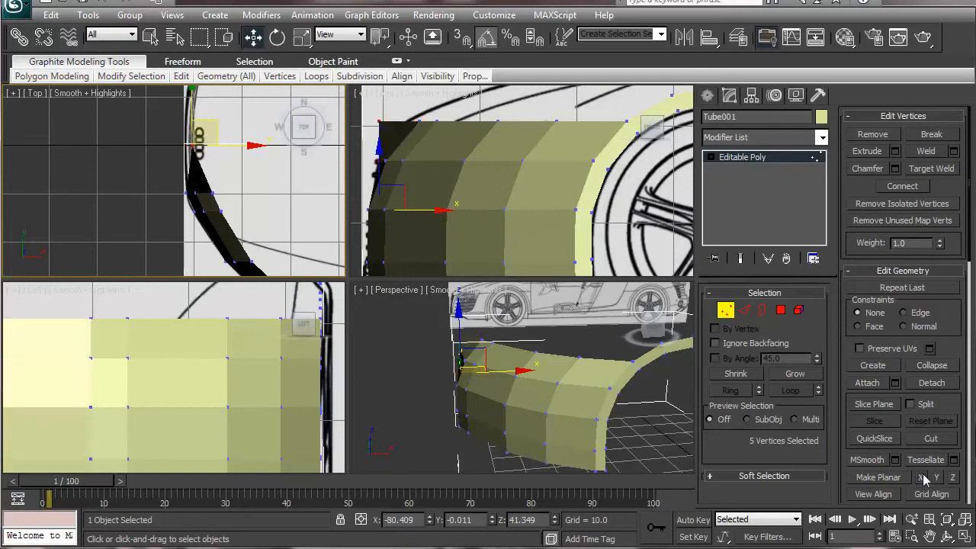
left_click(934, 477)
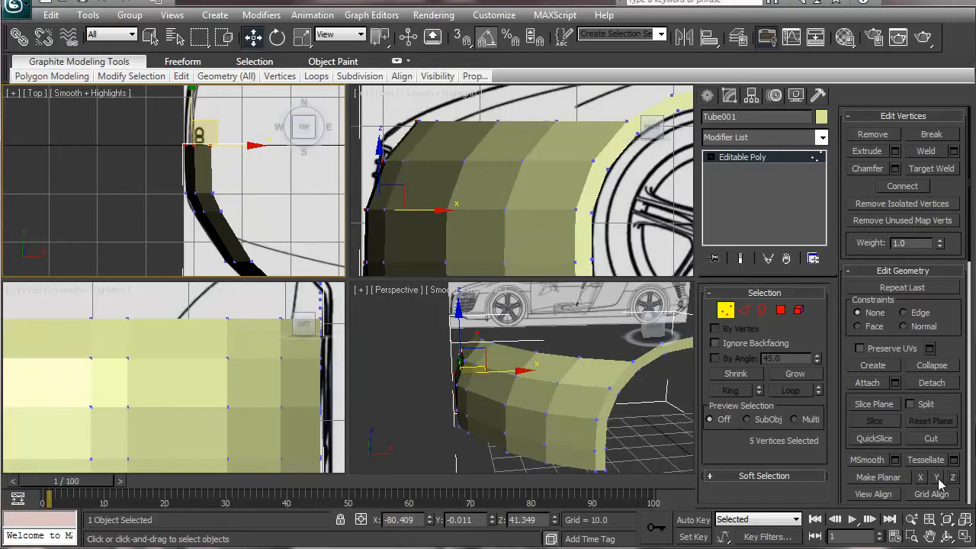
left_click(936, 477)
left_click(936, 478)
Step: Select the five vertices of the third column from the bumper's centre-line end in the Top viewport
middle_click_drag(133, 199, 118, 181)
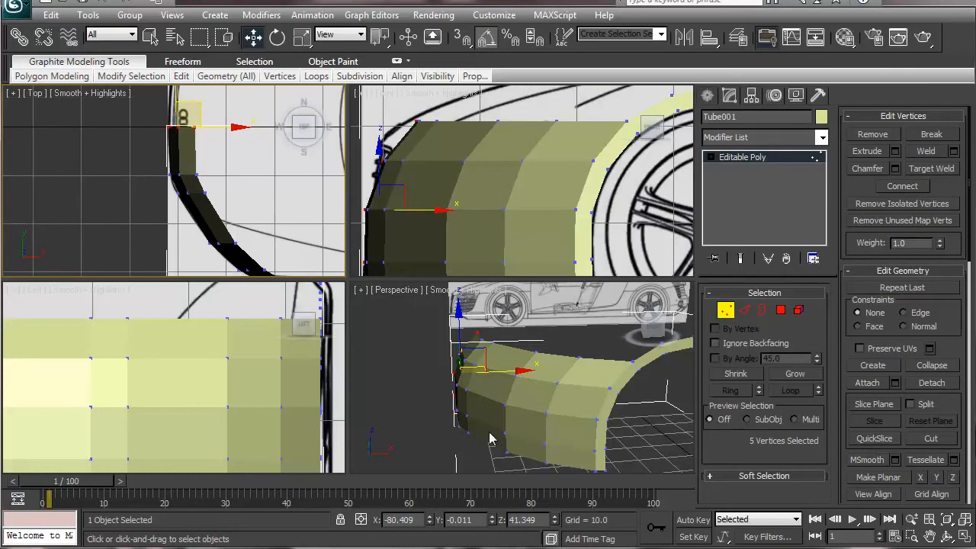
middle_click_drag(482, 404, 620, 418, "alt")
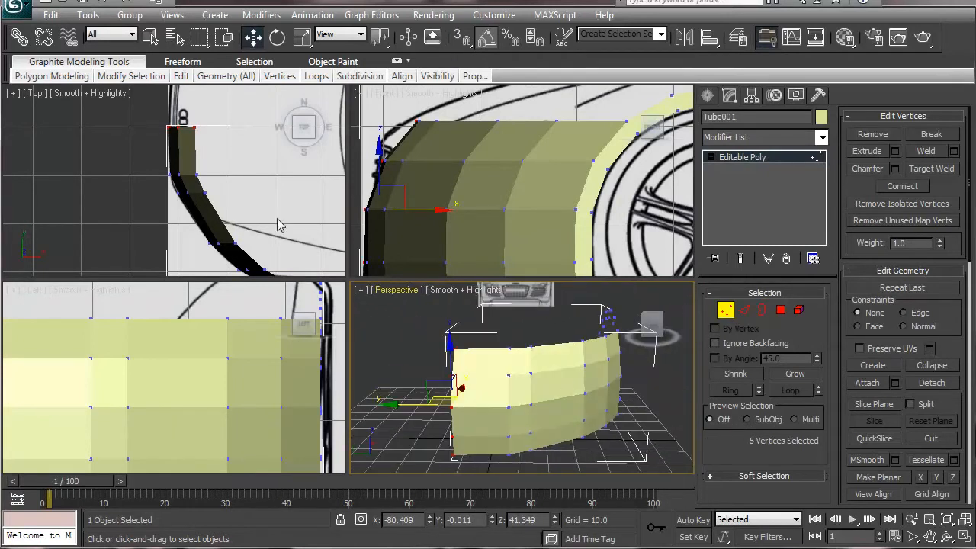
middle_click_drag(204, 214, 202, 198)
left_click_drag(160, 172, 240, 199)
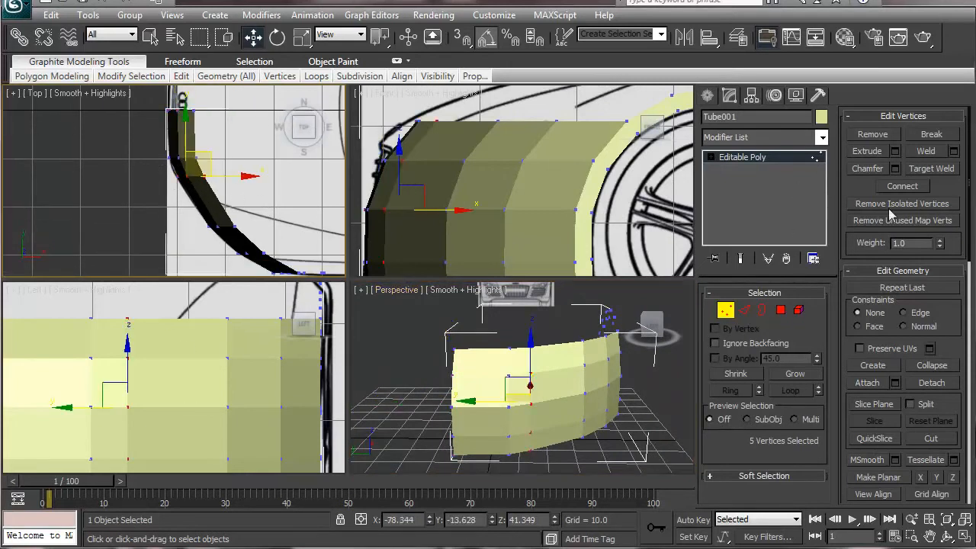
Step: Set the reference coordinate system to Local for moving the selected bumper vertices
left_click(793, 97)
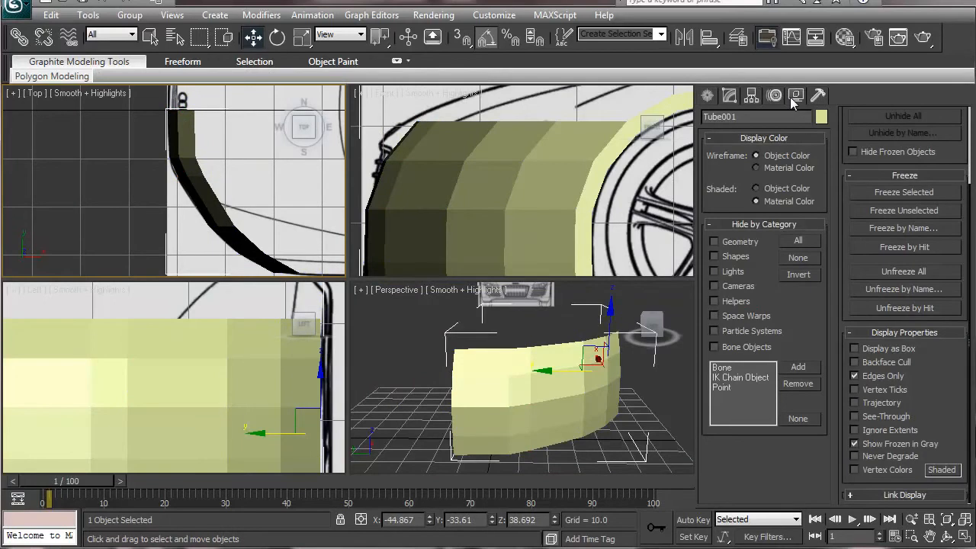
left_click(728, 95)
left_click(355, 34)
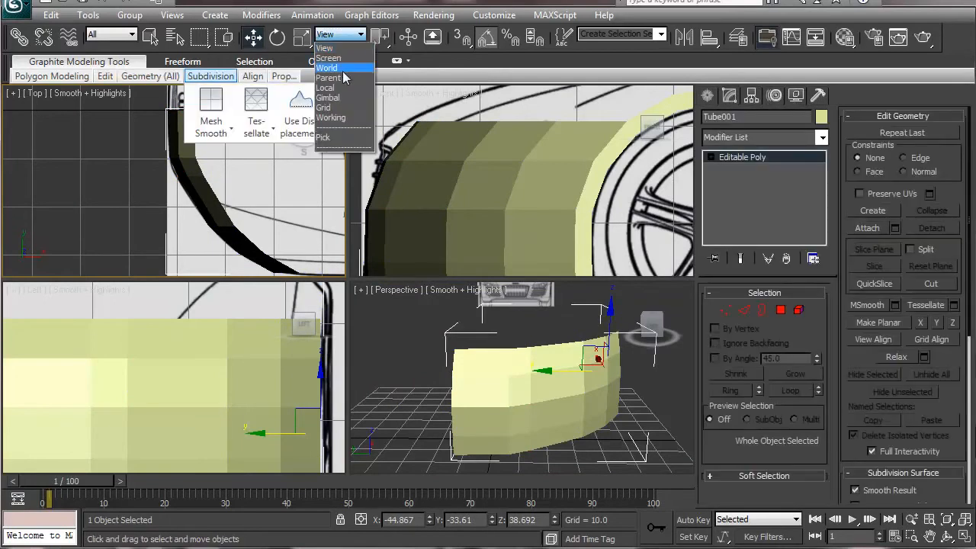
left_click(336, 88)
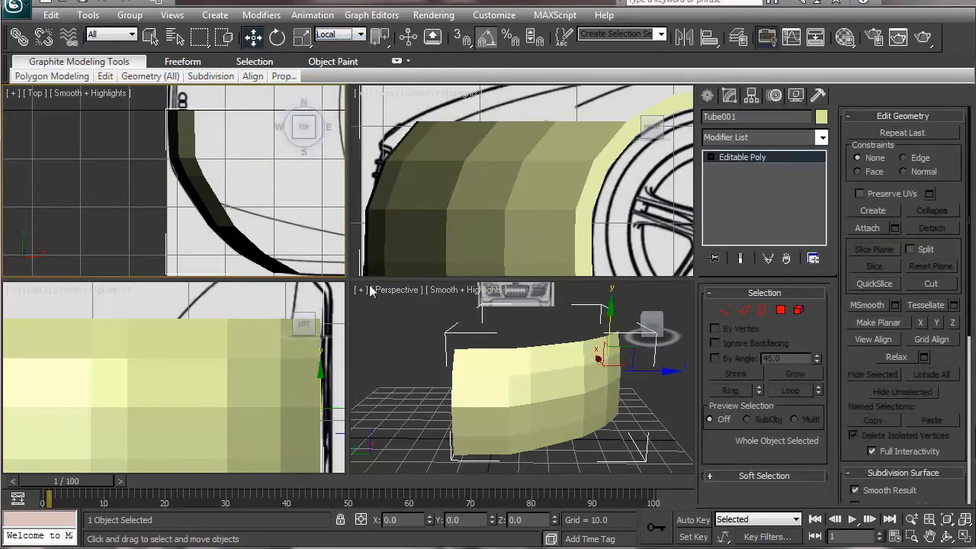
left_click(725, 309)
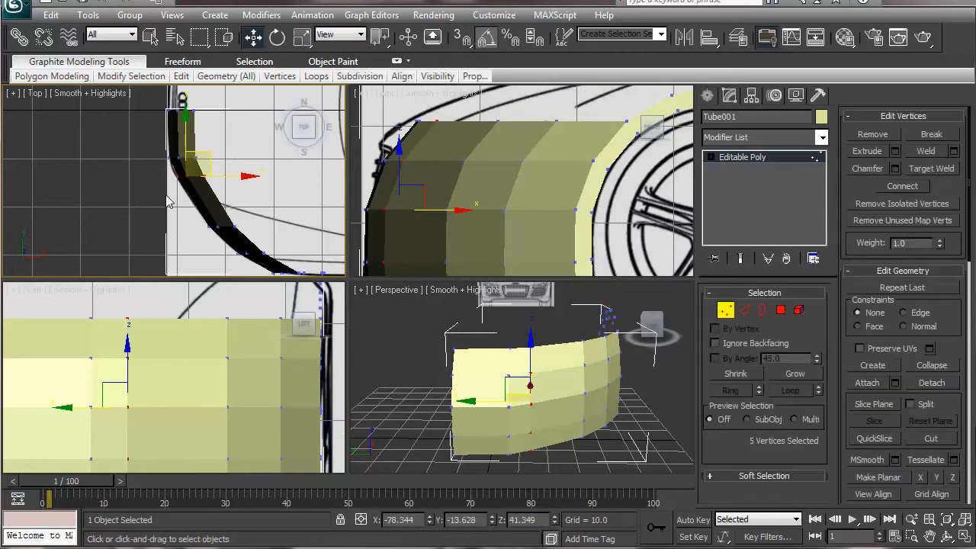
left_click(340, 34)
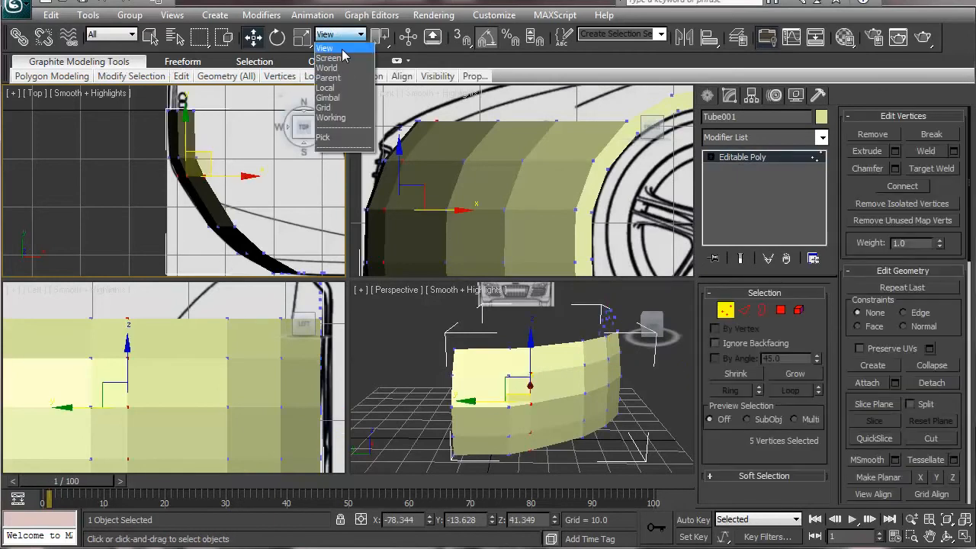
left_click(340, 87)
Step: Move the selected vertex column slightly outward along its local Z axis to round the bumper, undoing and redoing the first attempt
left_click_drag(122, 203, 122, 205)
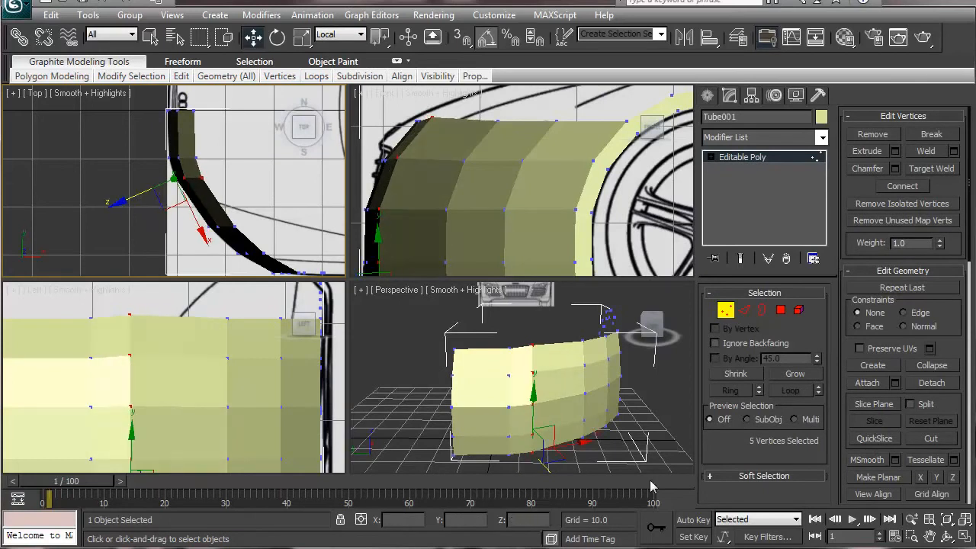
middle_click_drag(606, 420, 447, 497, "alt")
left_click(124, 205)
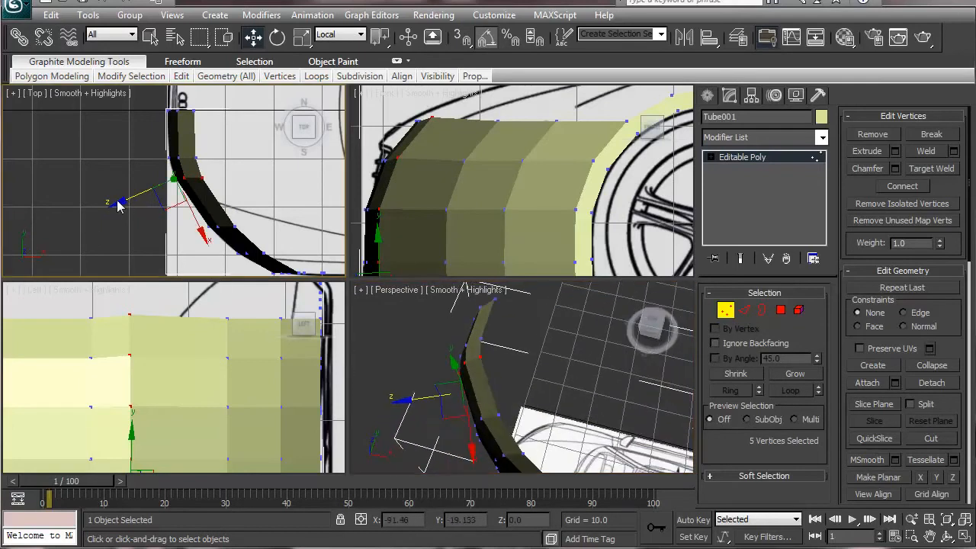
left_click(117, 201)
key("ctrl+z")
left_click_drag(120, 203, 122, 205)
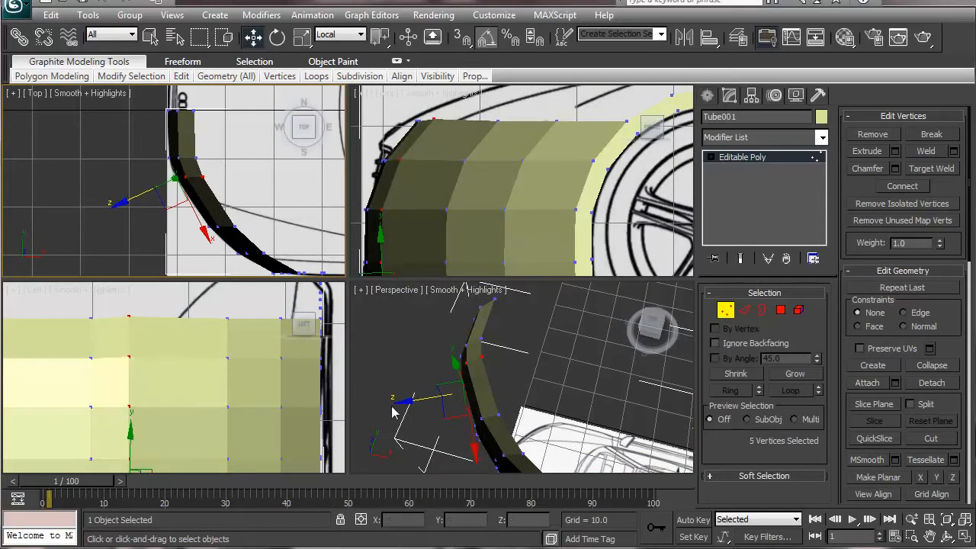
Step: Select the five vertices of the column next to the centre-line end and set the reference coordinate system to Working
middle_click_drag(407, 374, 533, 320, "alt")
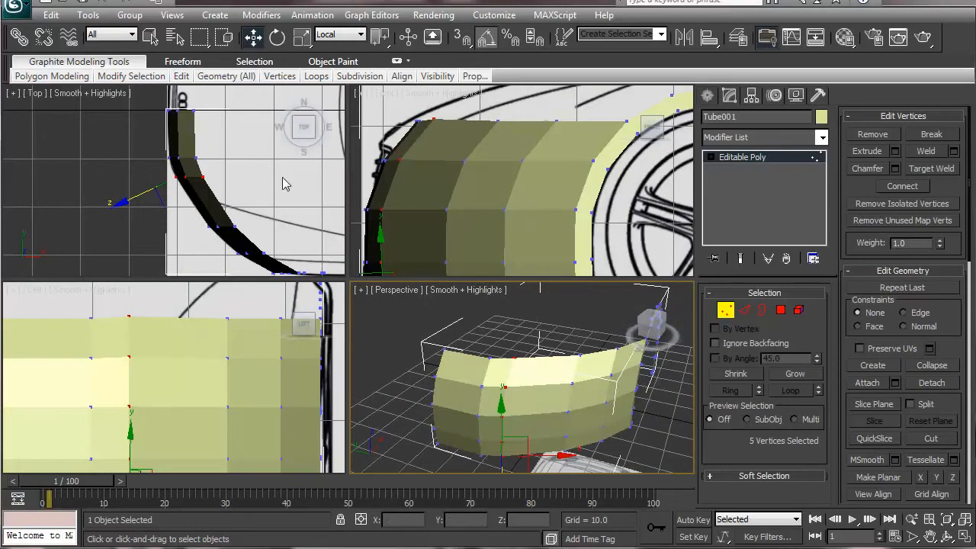
scroll(251, 369, "down", 5)
left_click_drag(156, 324, 186, 476)
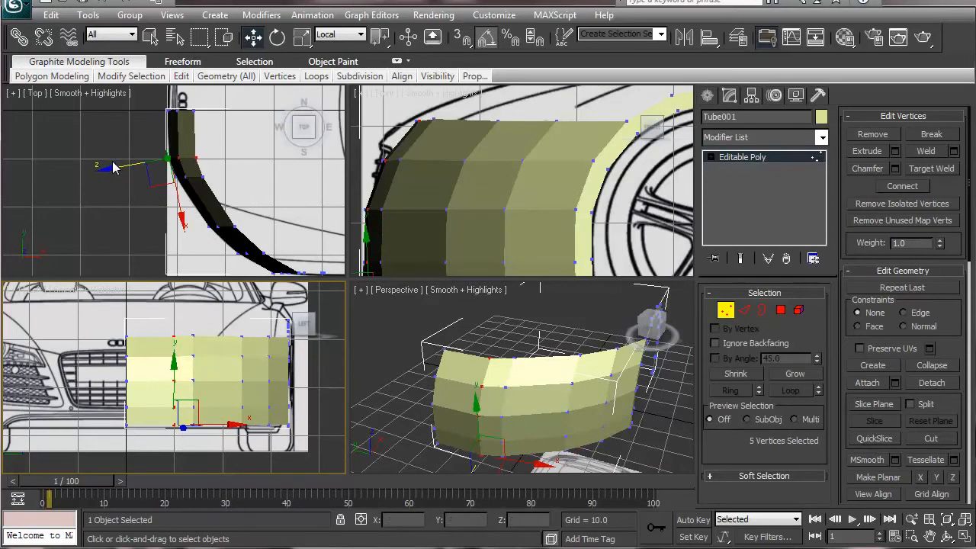
left_click(340, 34)
left_click(341, 118)
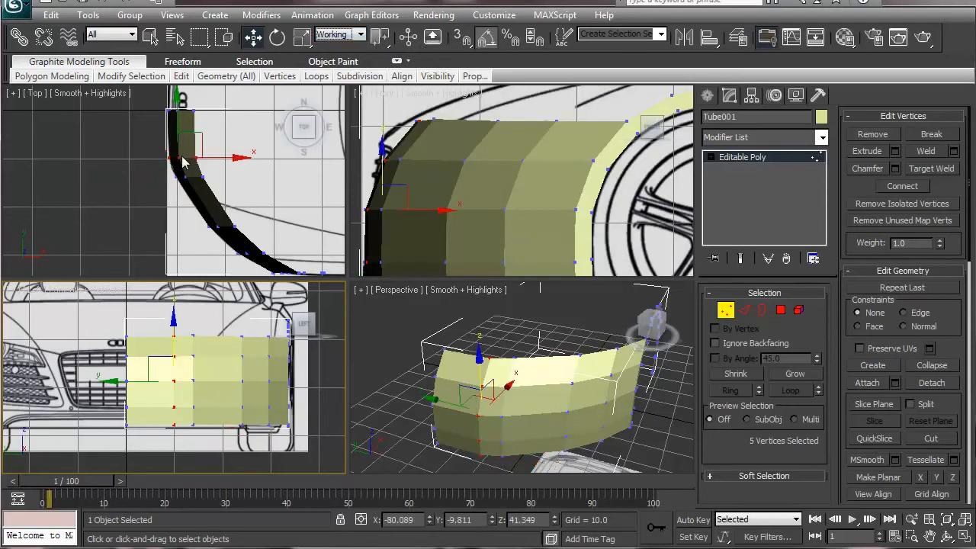
left_click(244, 160)
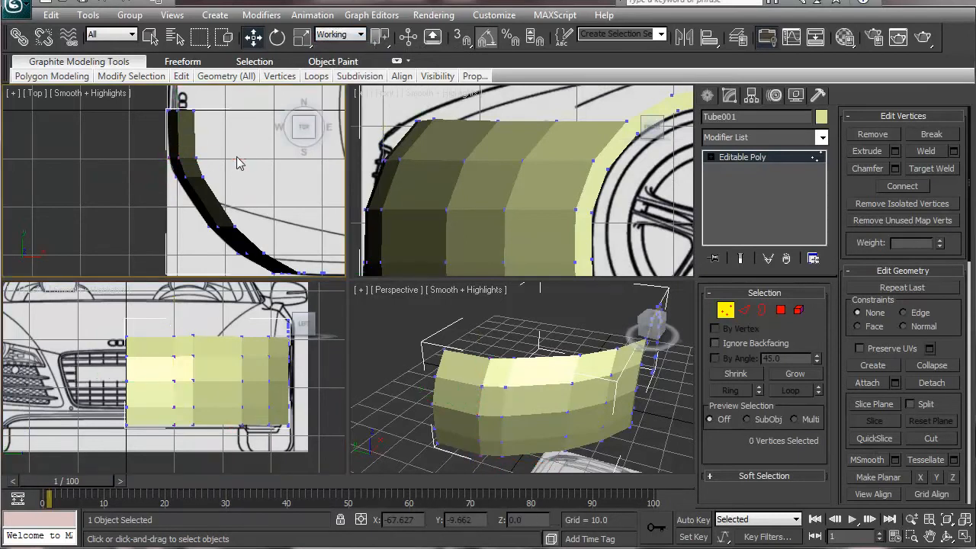
left_click_drag(240, 157, 225, 176)
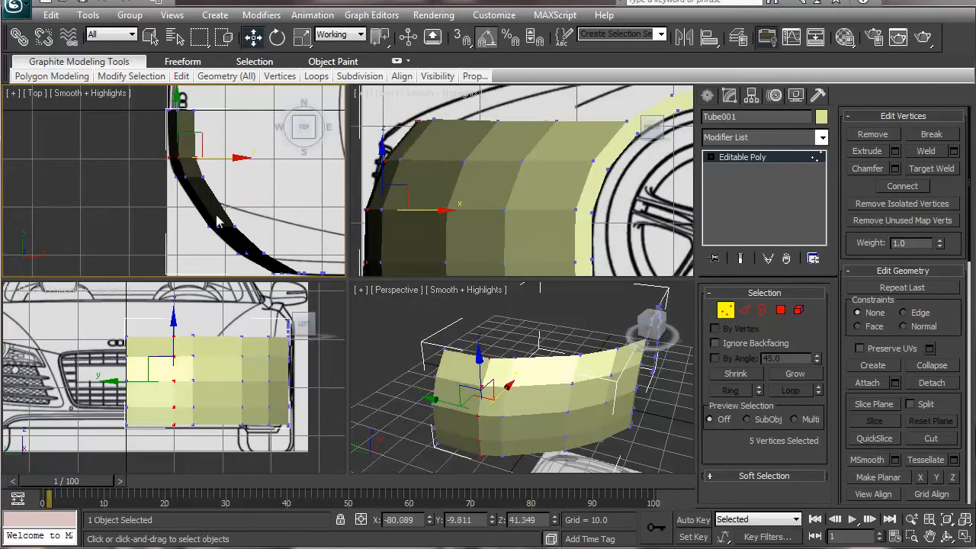
Step: Make the body mesh see-through, return to vertex editing and compare the bumper with the grille and headlight in the Left viewport
left_click(796, 95)
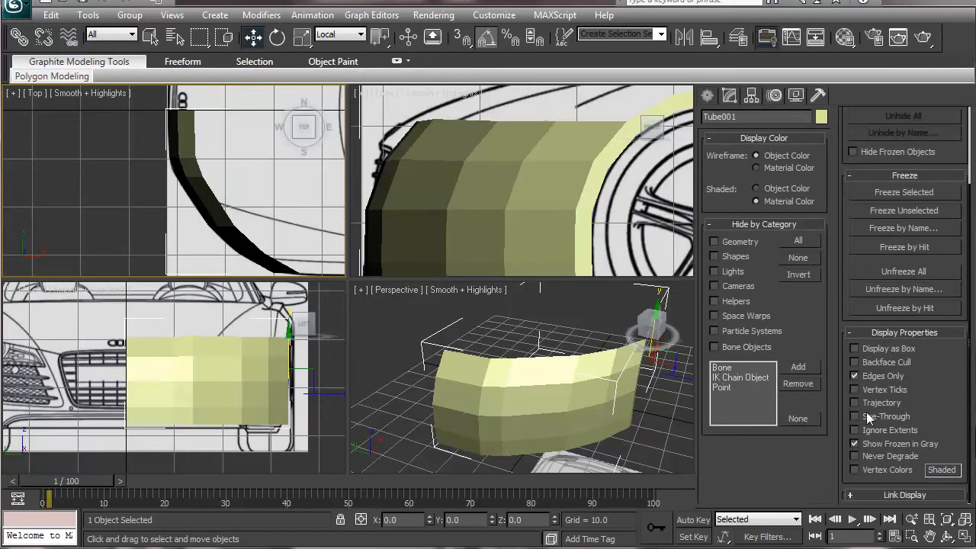
left_click(872, 418)
left_click(182, 387)
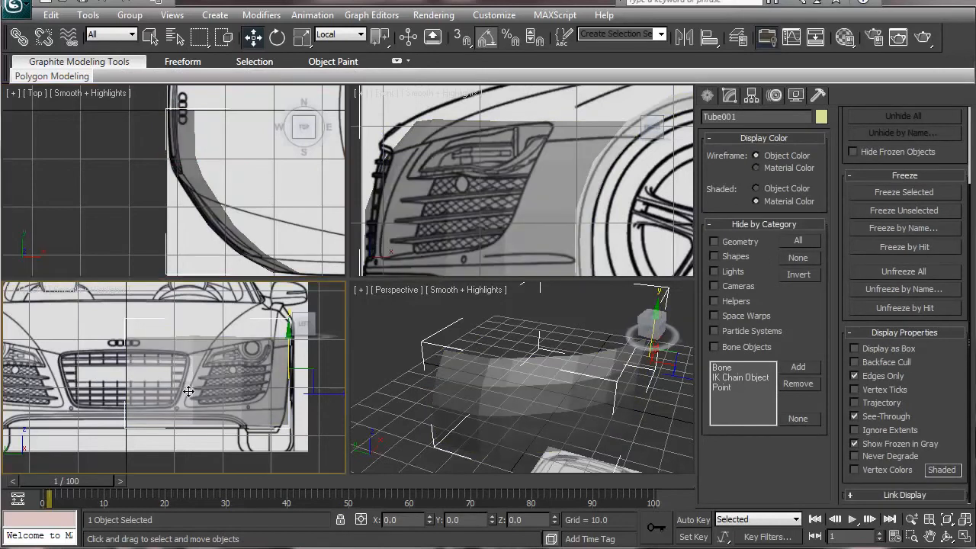
left_click(729, 95)
left_click(725, 310)
scroll(213, 343, "up", 6)
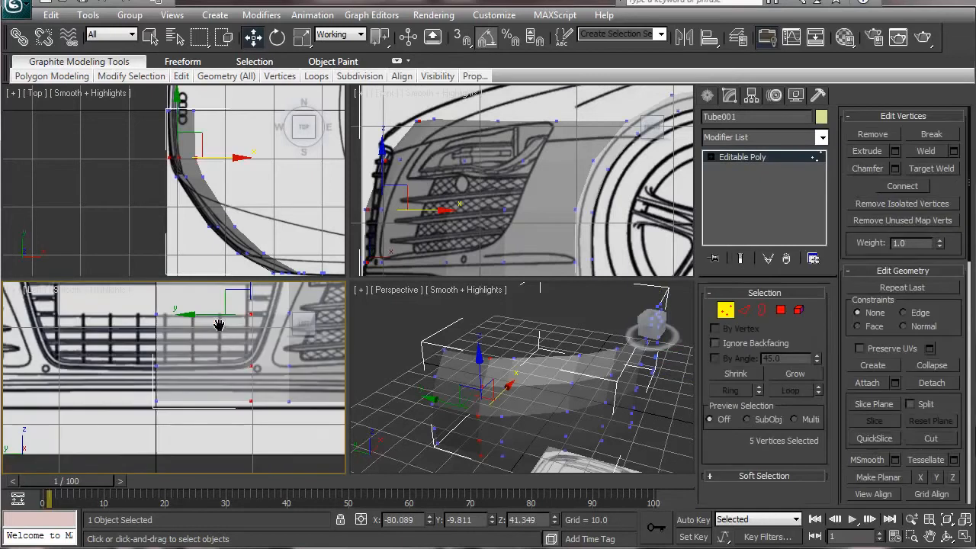
middle_click_drag(209, 366, 101, 462)
middle_click_drag(109, 389, 82, 402)
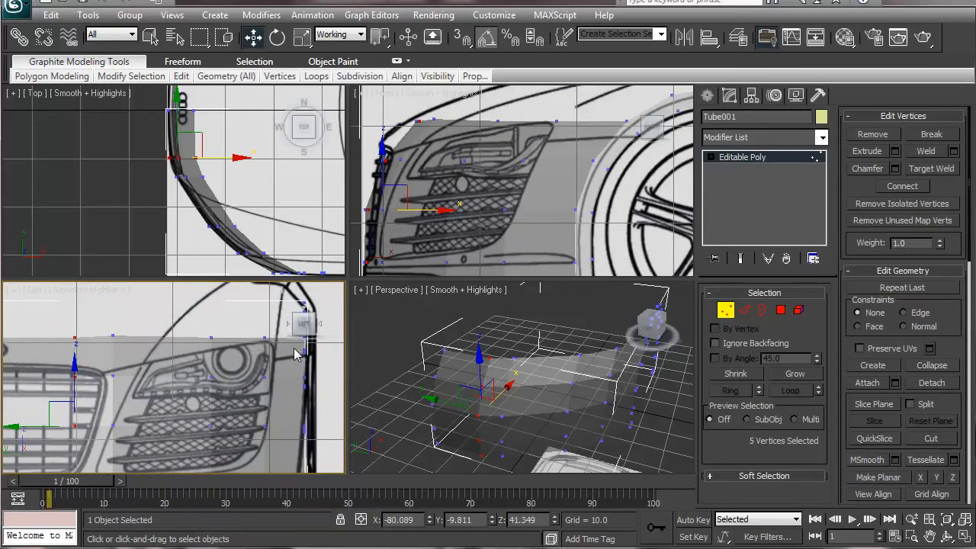
Step: Select the top row of six bumper polygons, from the wheel arch to the centre line, and delete it
left_click(781, 309)
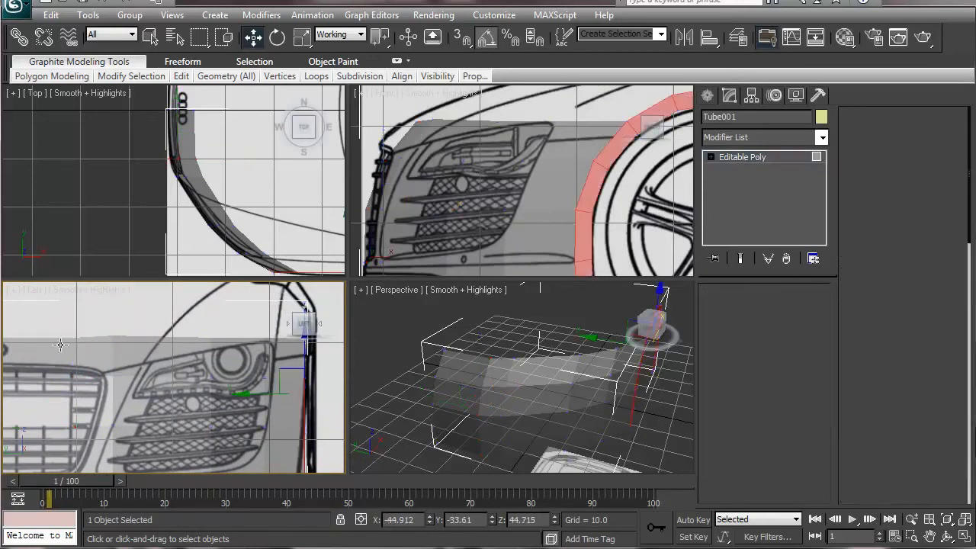
left_click(272, 366)
left_click(237, 375, "shift")
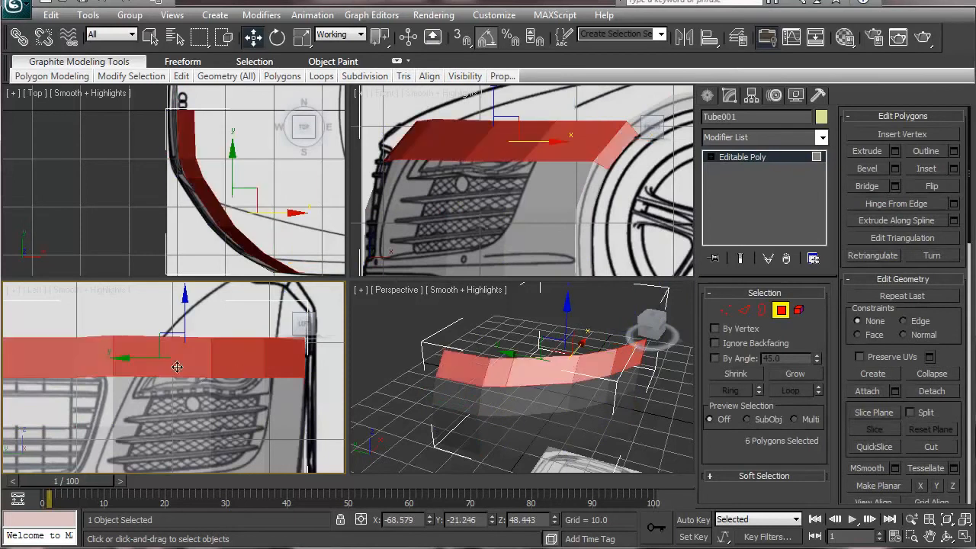
scroll(137, 433, "up", 2)
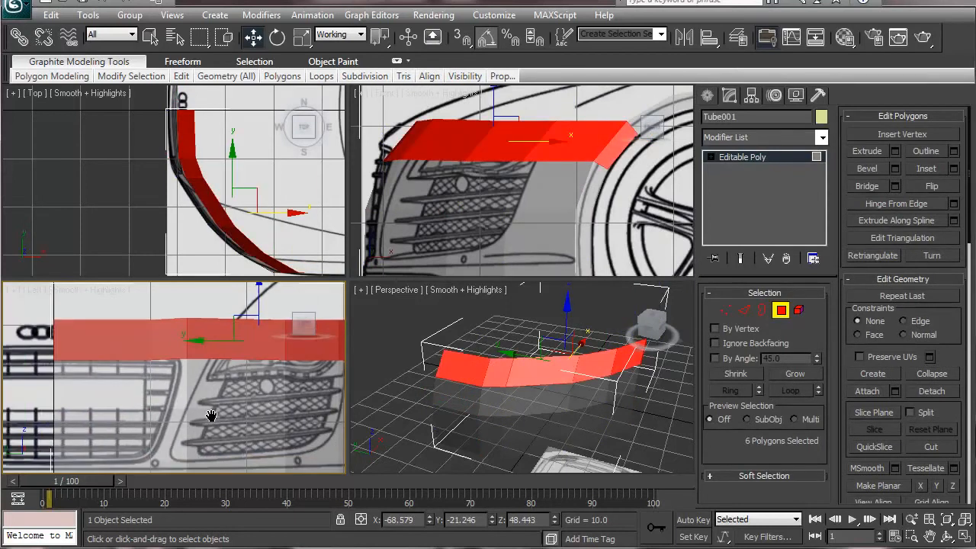
left_click(187, 381)
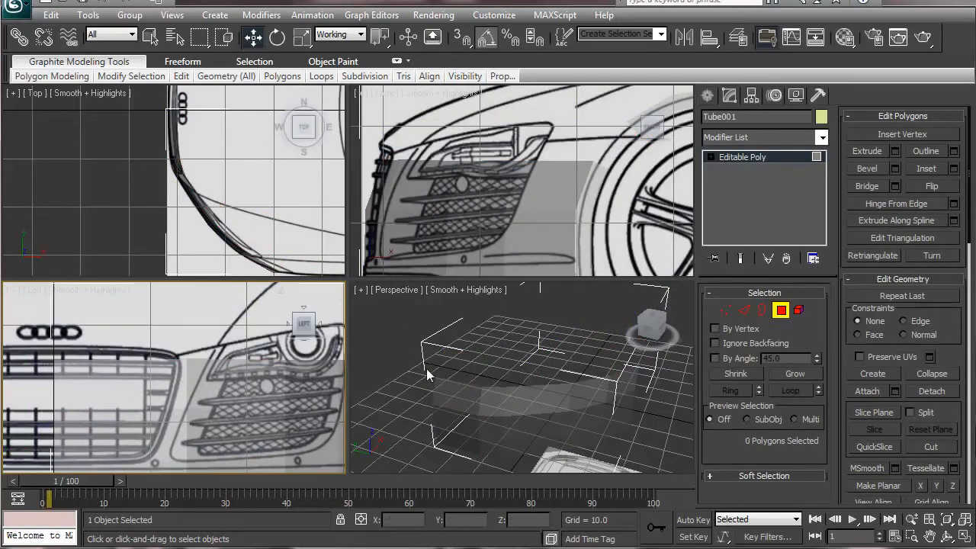
Step: Try to extend the two top edges nearest the centre line up along the hood outline in the Front viewport, and undo it
left_click(746, 312)
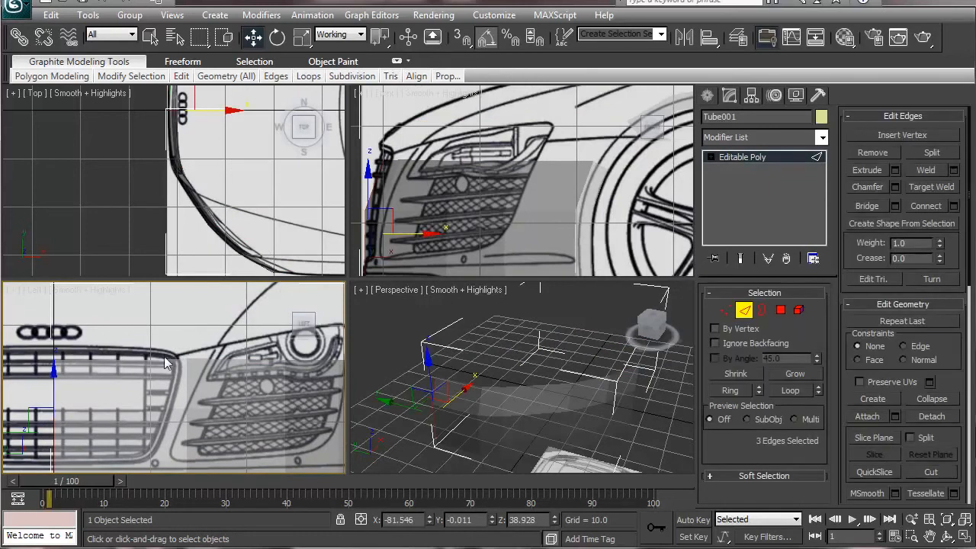
left_click(197, 359)
left_click(137, 362)
left_click(165, 361, "ctrl")
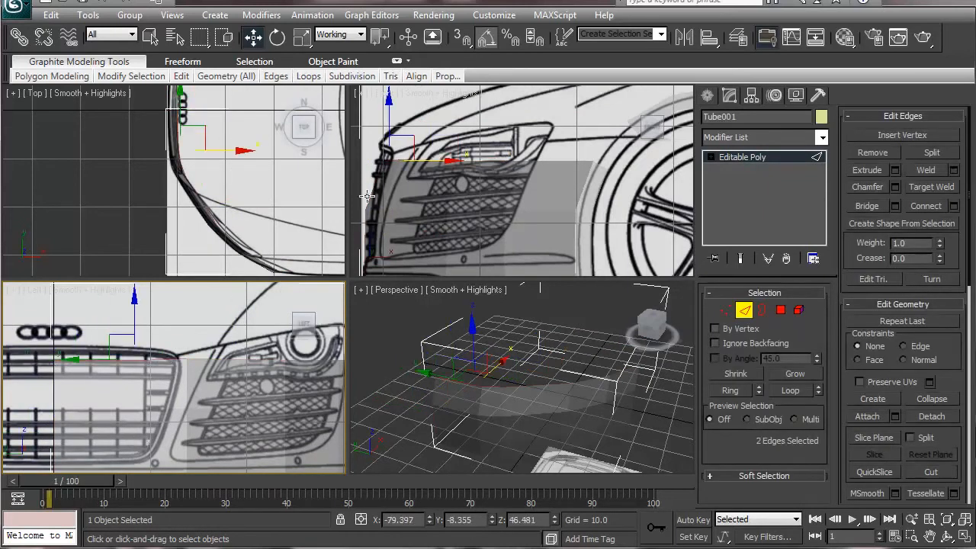
middle_click_drag(435, 187, 449, 210)
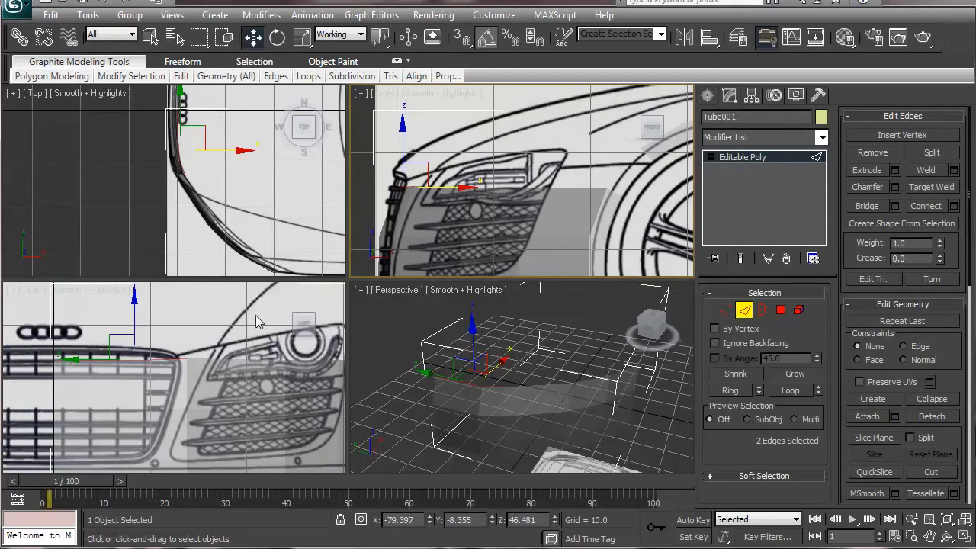
middle_click_drag(416, 168, 414, 204)
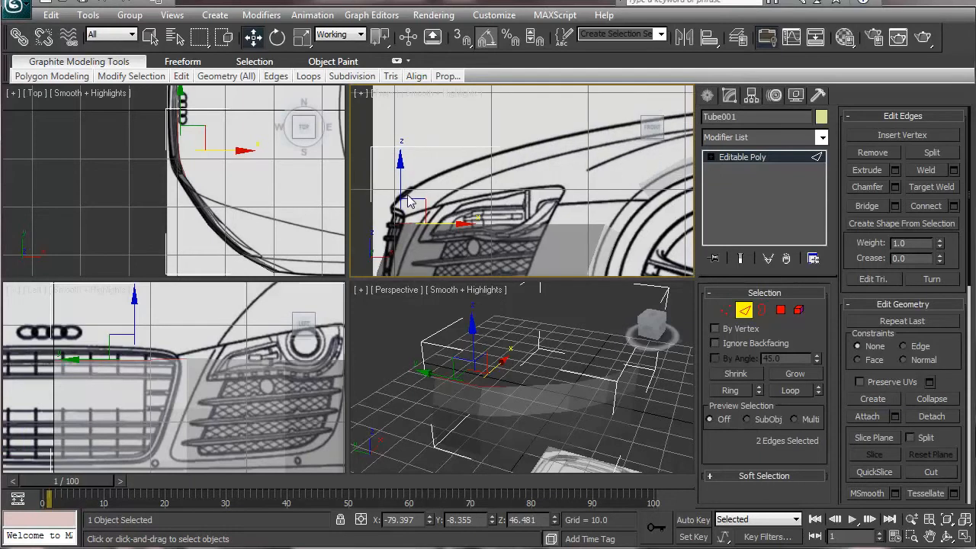
left_click_drag(414, 204, 591, 108, "shift")
key("ctrl+z")
key("ctrl+z")
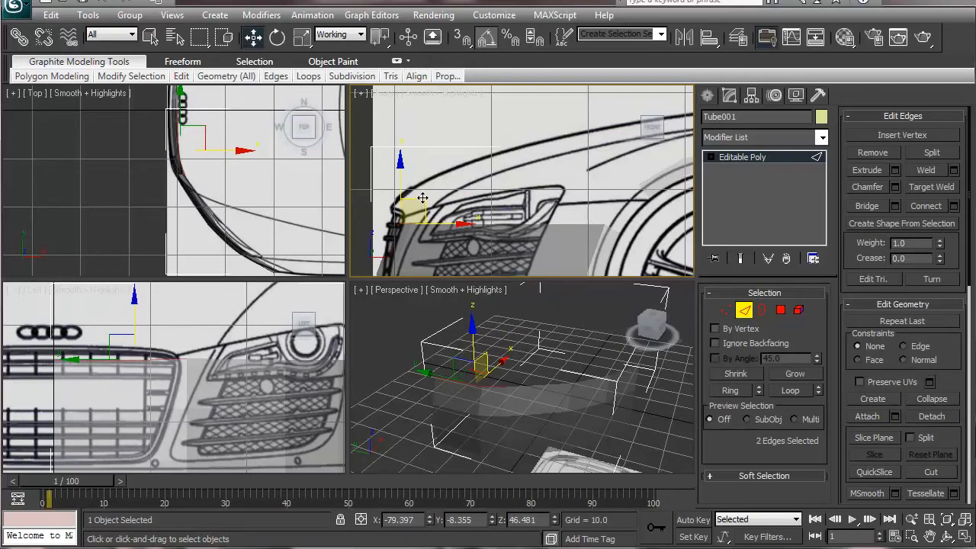
Step: Undo the edge selections and the deletion of the top polygon row
key("ctrl+z")
key("ctrl+z")
key("ctrl+z")
key("ctrl+z")
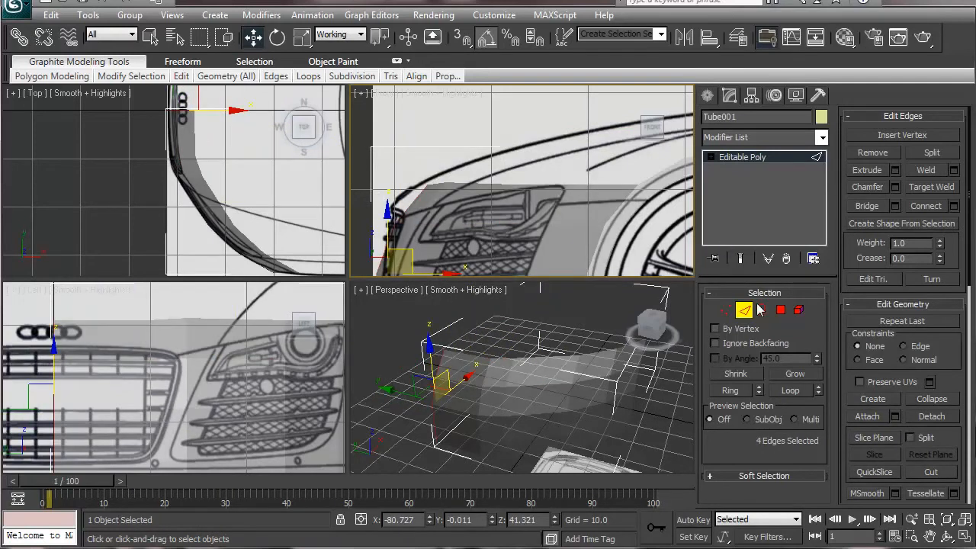
Step: Examine the bumper's top and front edges against the headlight and grille outlines, picking individual edges in the Left viewport
left_click_drag(399, 153, 503, 210)
left_click_drag(27, 339, 281, 287)
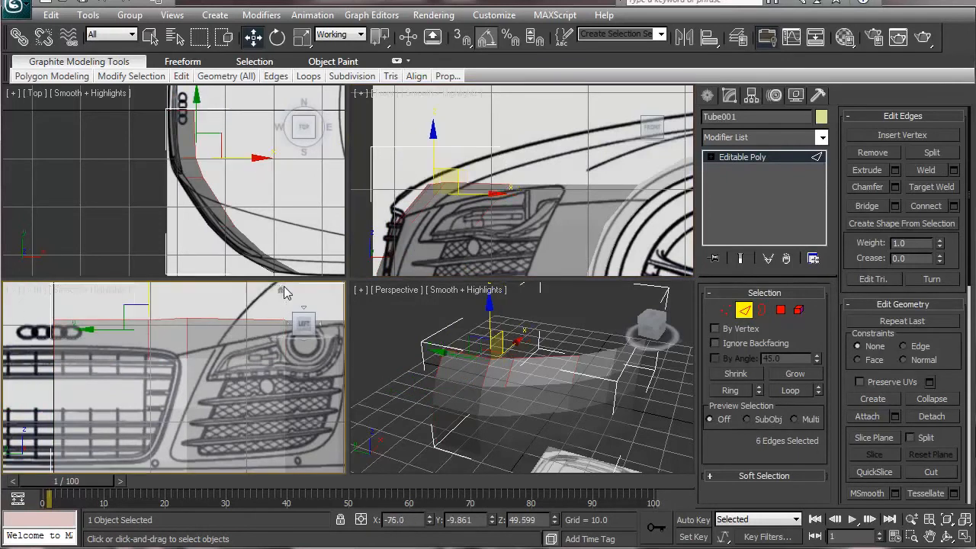
left_click(204, 315)
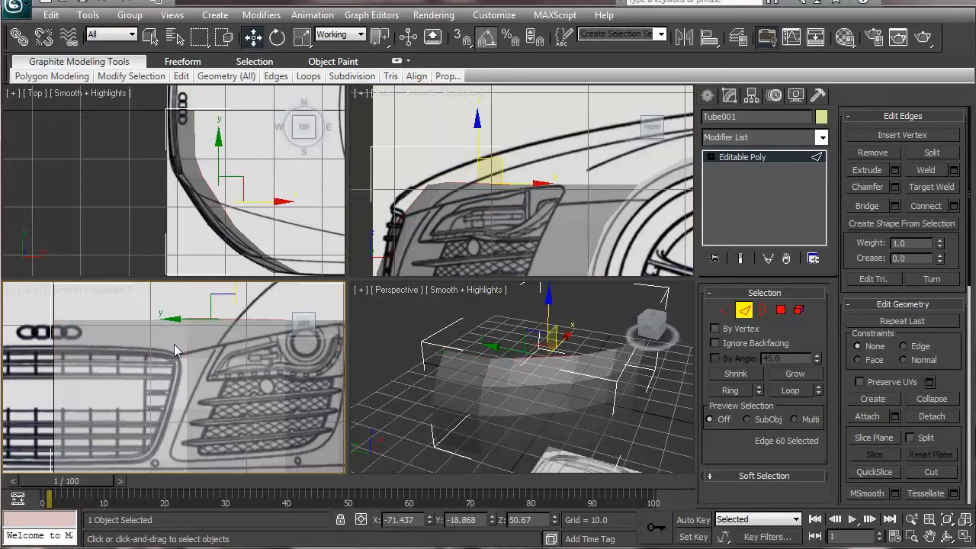
left_click(153, 321)
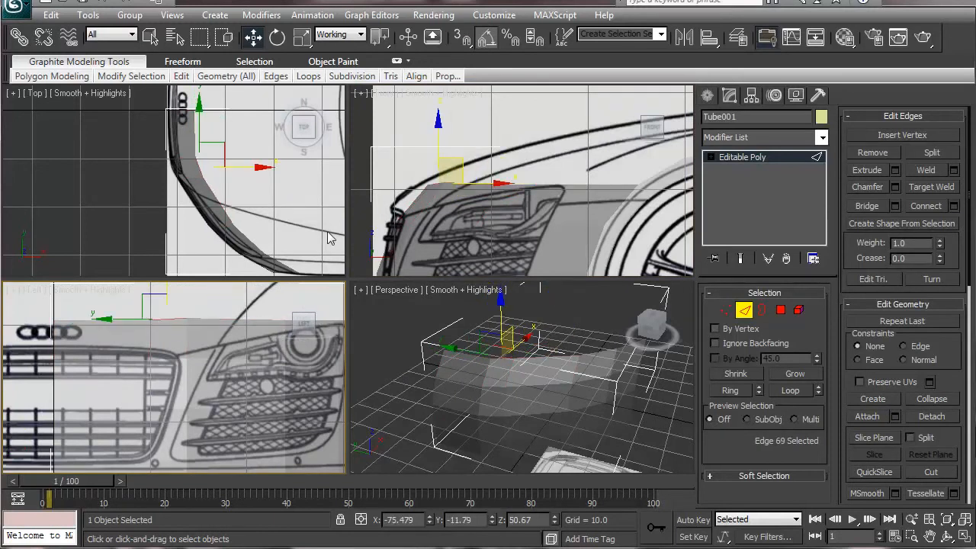
left_click(105, 304)
middle_click_drag(166, 350, 130, 371)
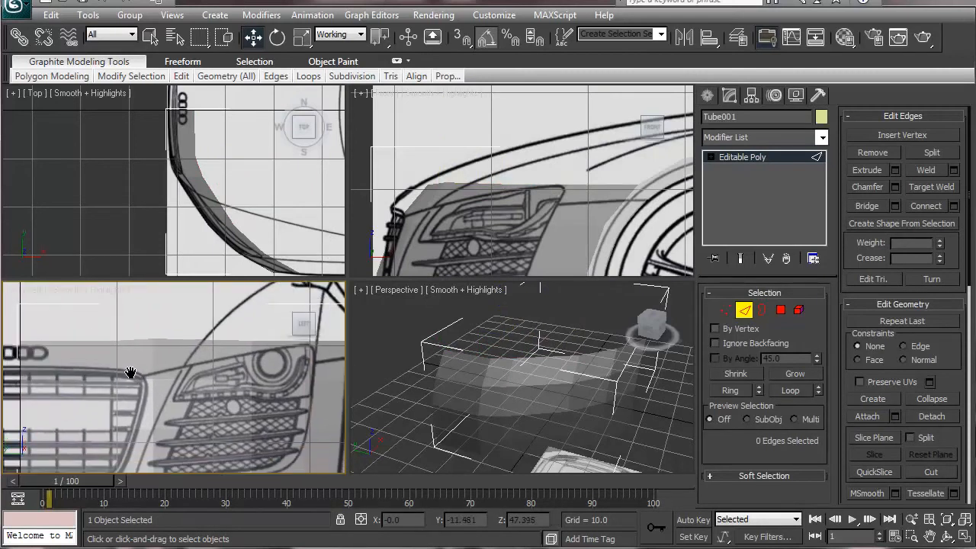
left_click(169, 343)
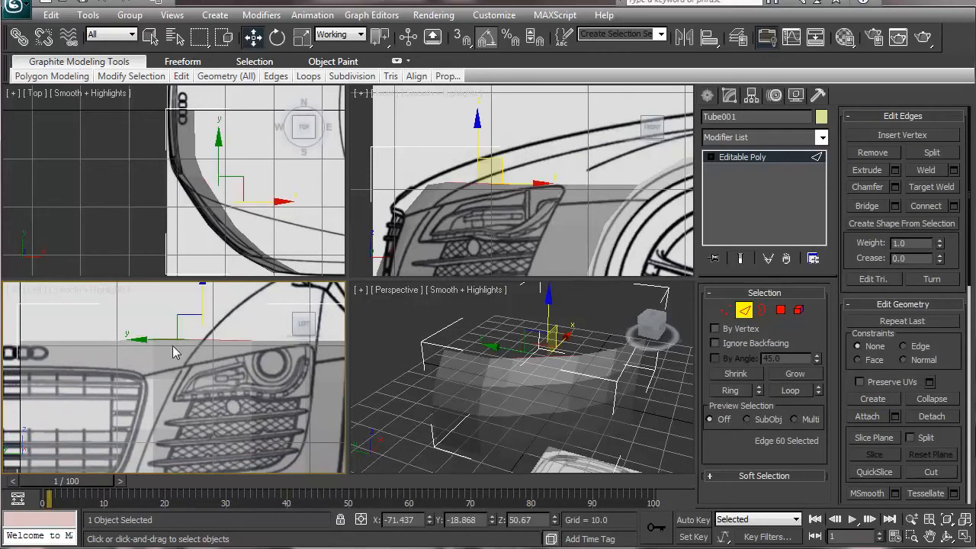
left_click(152, 418)
middle_click_drag(191, 394, 244, 368)
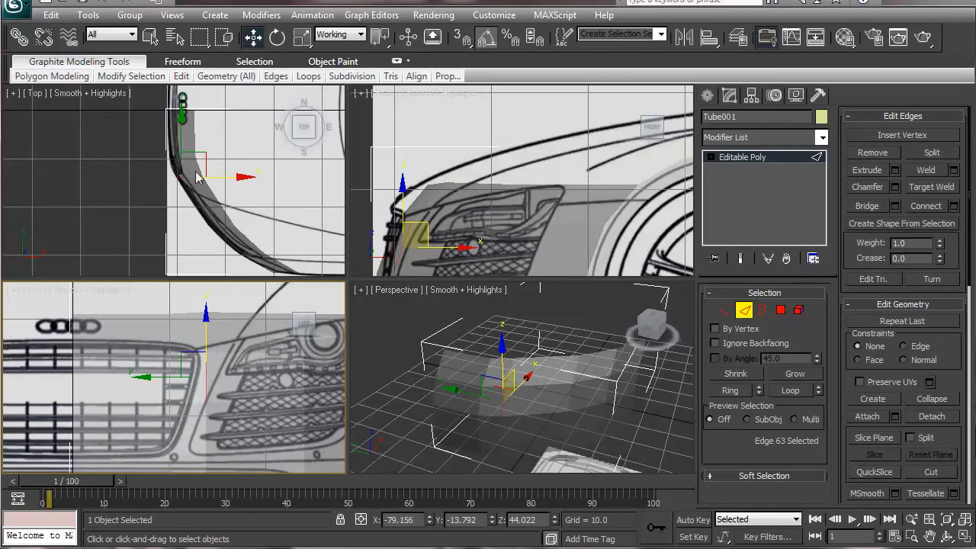
middle_click_drag(506, 225, 562, 174)
middle_click_drag(120, 427, 88, 367)
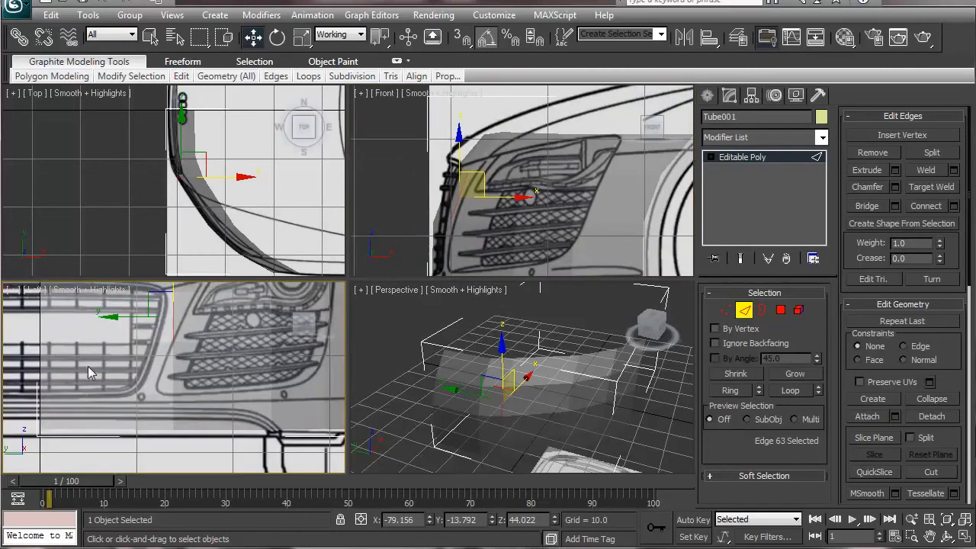
scroll(88, 366, "down", 2)
Step: In vertex editing, select the vertex column at the headlight's inner side and rotate it -20 degrees about its local Z axis
left_click(725, 310)
middle_click_drag(188, 380, 200, 392)
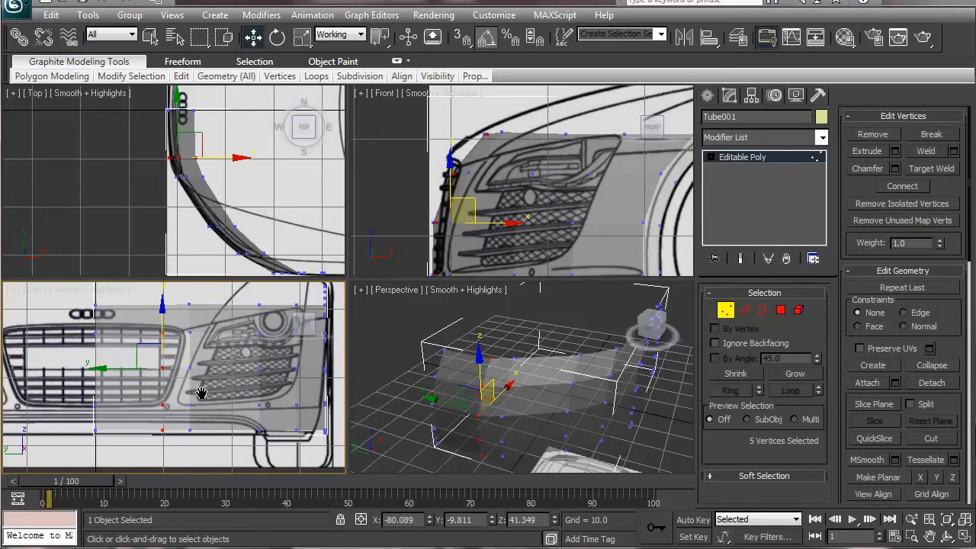
left_click_drag(180, 292, 202, 488)
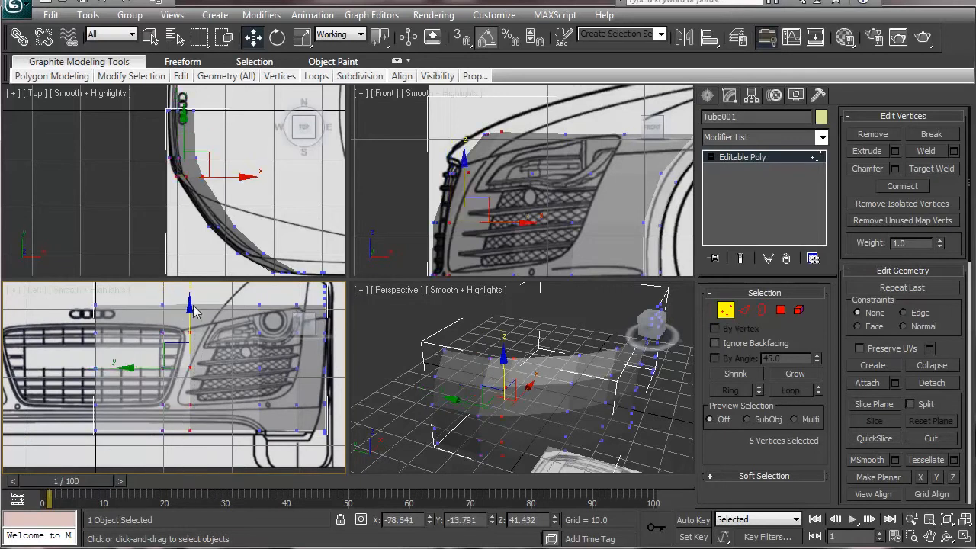
key("e")
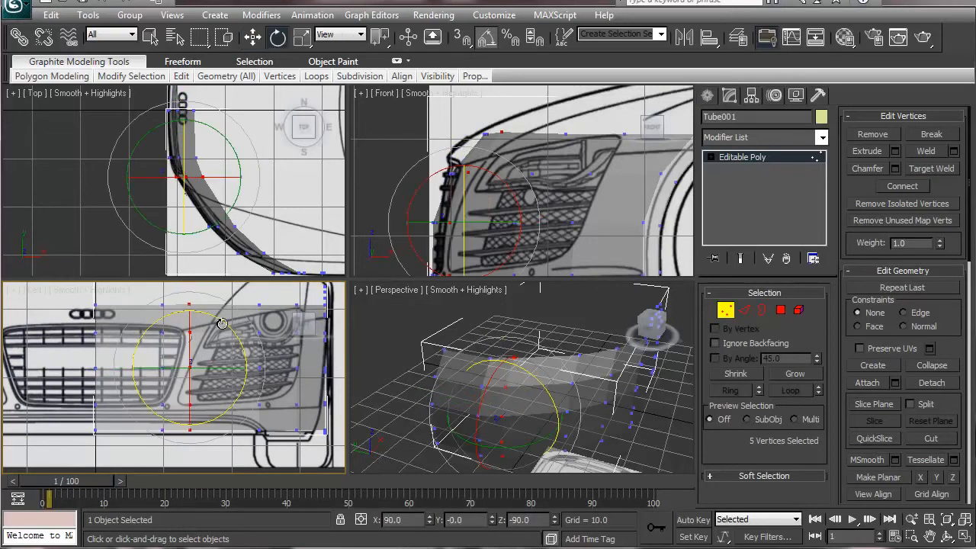
left_click(340, 33)
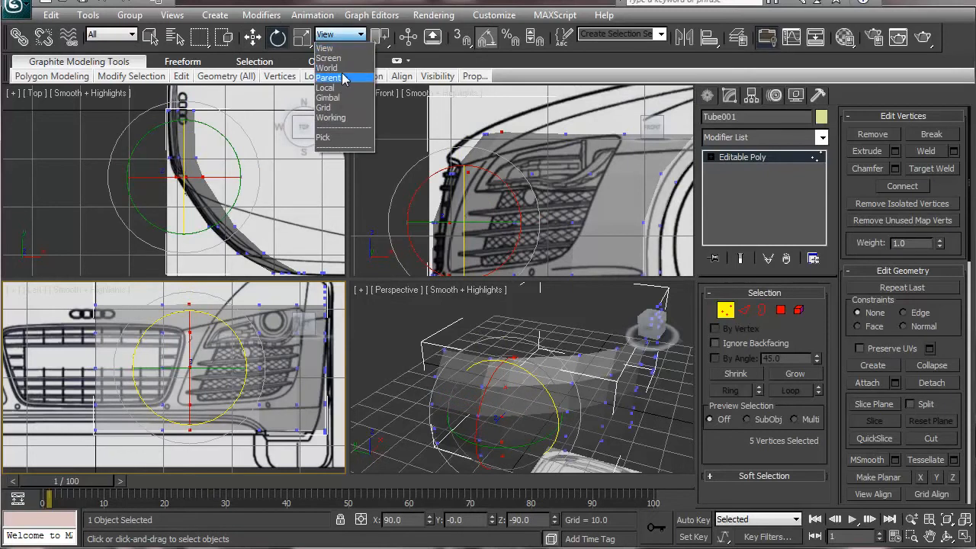
left_click(340, 75)
mouse_move(342, 79)
left_click(339, 33)
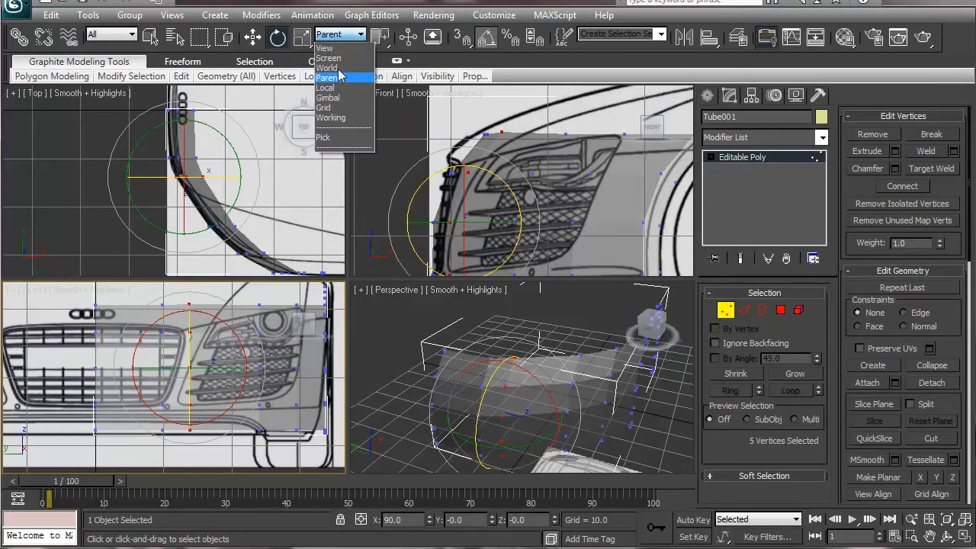
left_click(339, 84)
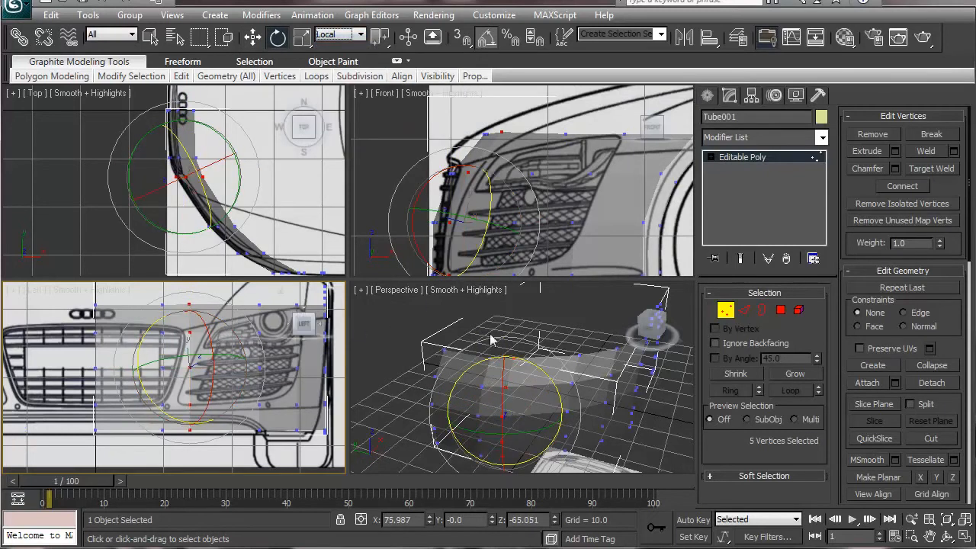
middle_click_drag(526, 372, 518, 373)
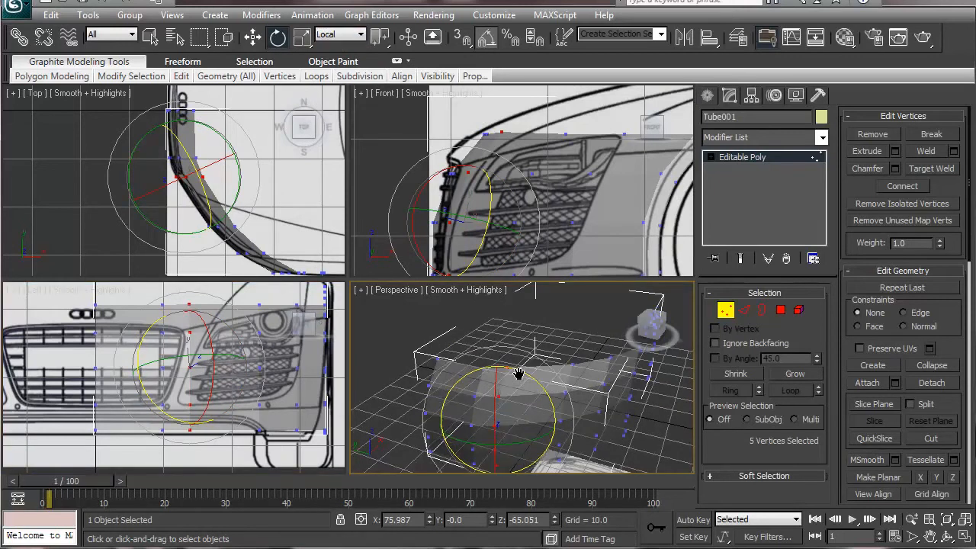
left_click_drag(516, 369, 532, 370)
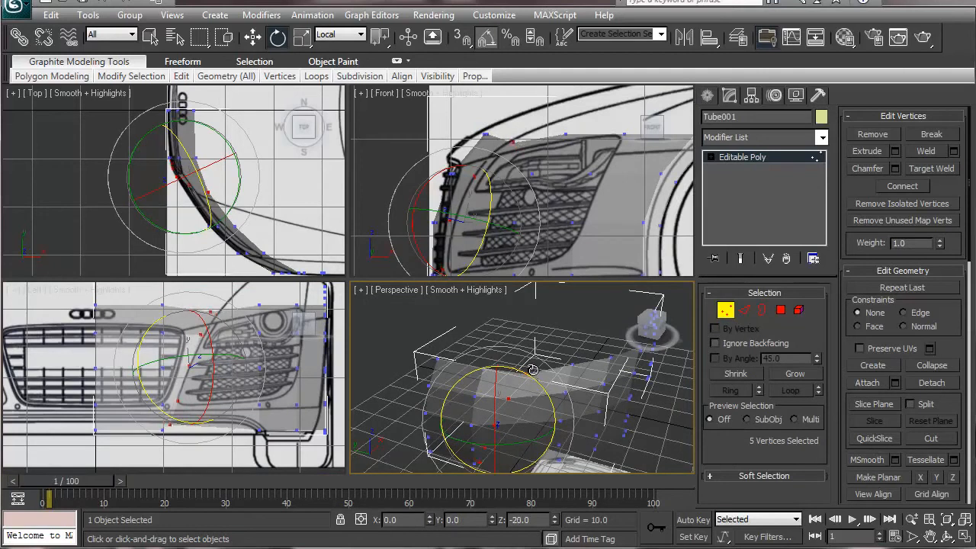
middle_click_drag(607, 394, 561, 398, "alt")
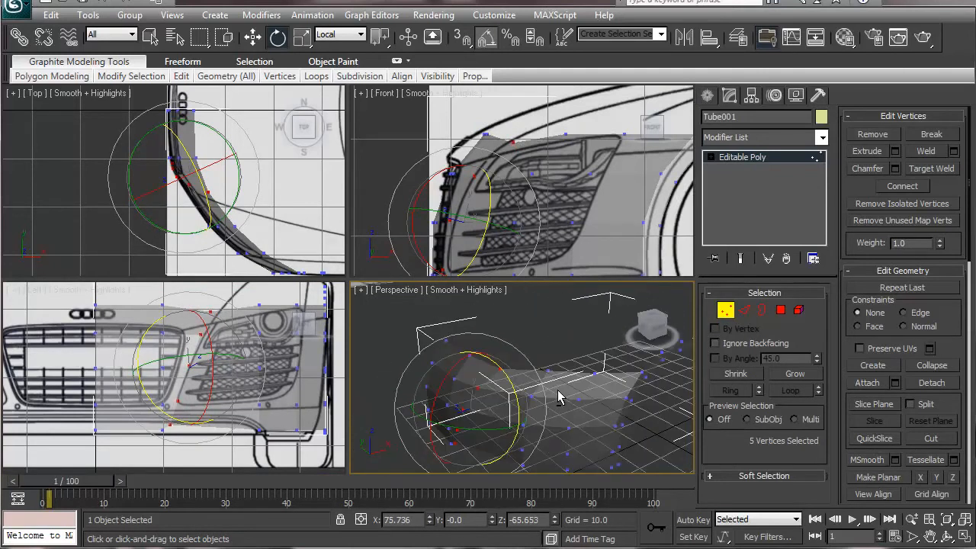
Step: Select the adjacent vertex column near the grille's side edge and rotate it -20 degrees about its local Z axis
right_click(143, 303)
left_click_drag(143, 299, 168, 450)
left_click(479, 371)
left_click_drag(480, 372, 492, 381)
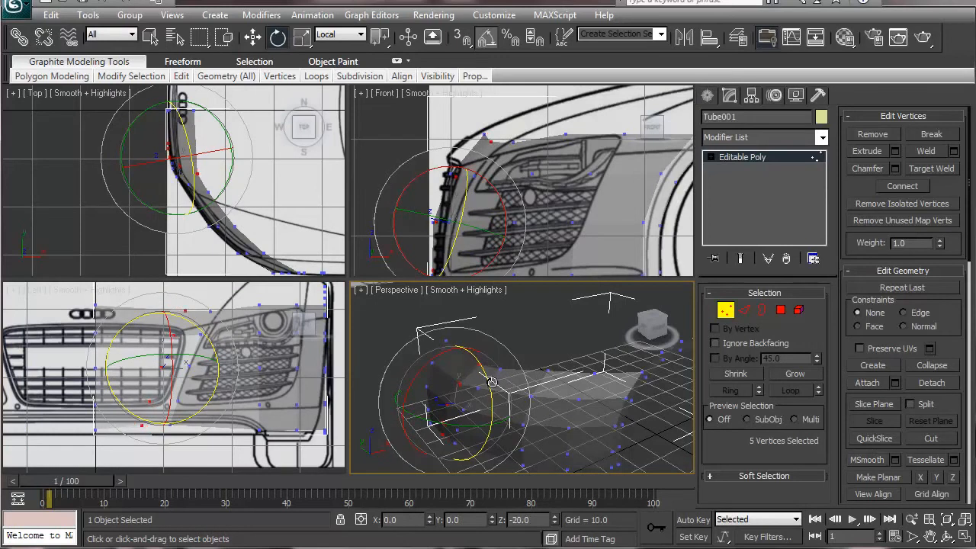
Step: Move the grille-side vertex column sideways towards the headlight, and shift it slightly back to the bumper curve in the Top viewport
key("w")
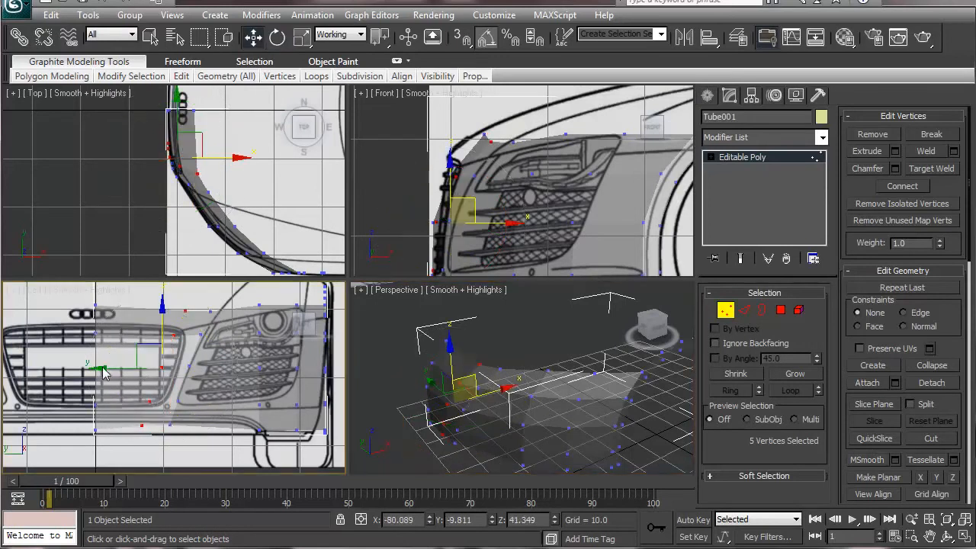
left_click(103, 370)
left_click_drag(102, 370, 117, 371)
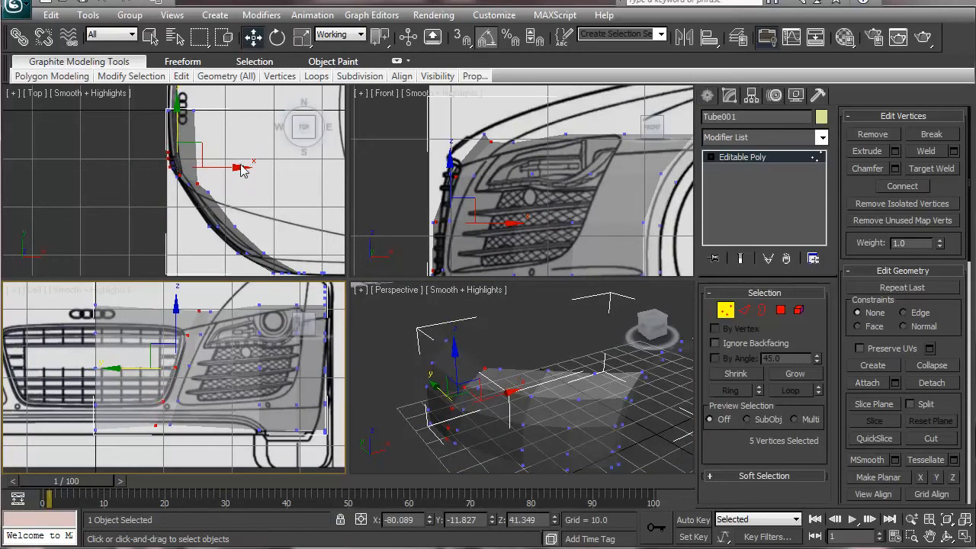
left_click_drag(236, 172, 245, 166)
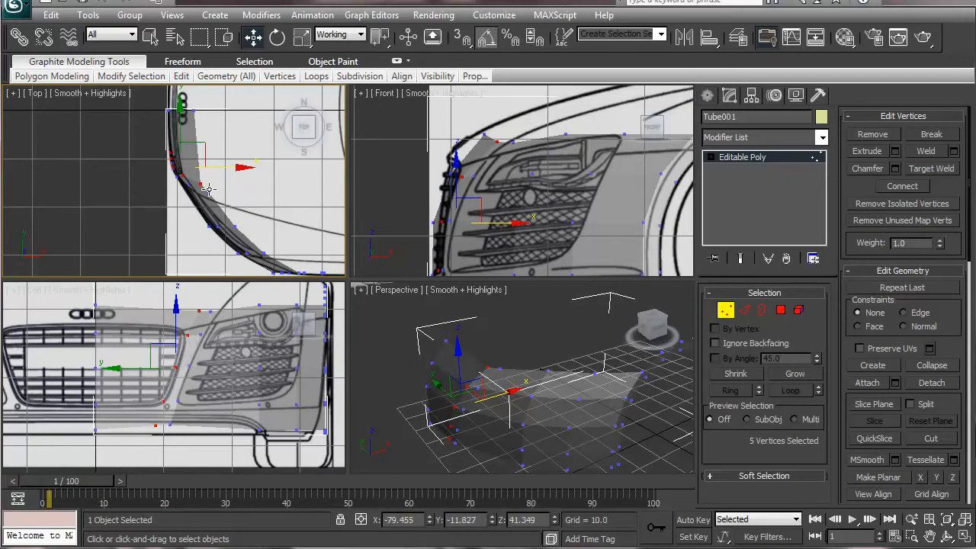
Step: Select the headlight-side vertex column and nudge it along its local Z axis using the Local coordinate system
left_click(208, 192)
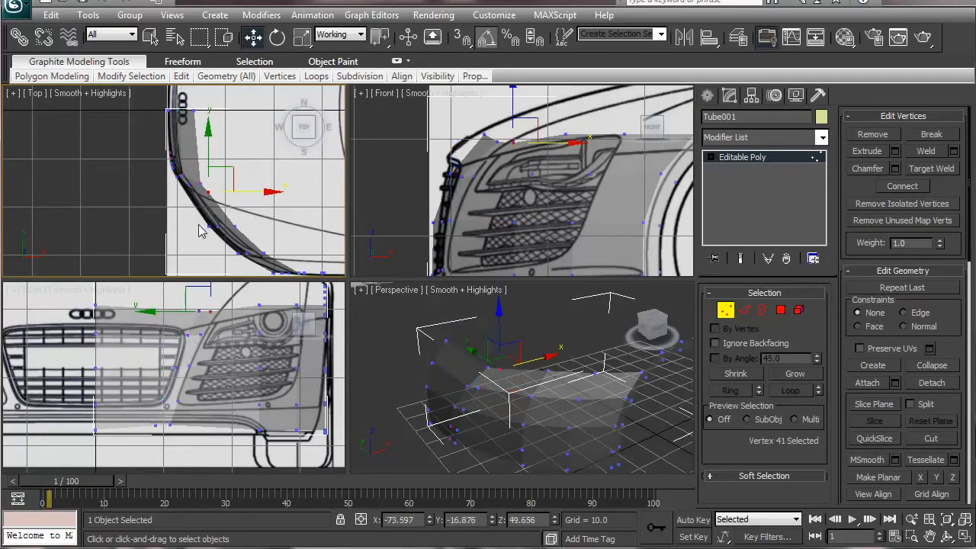
left_click(200, 330)
left_click(246, 184)
left_click(349, 35)
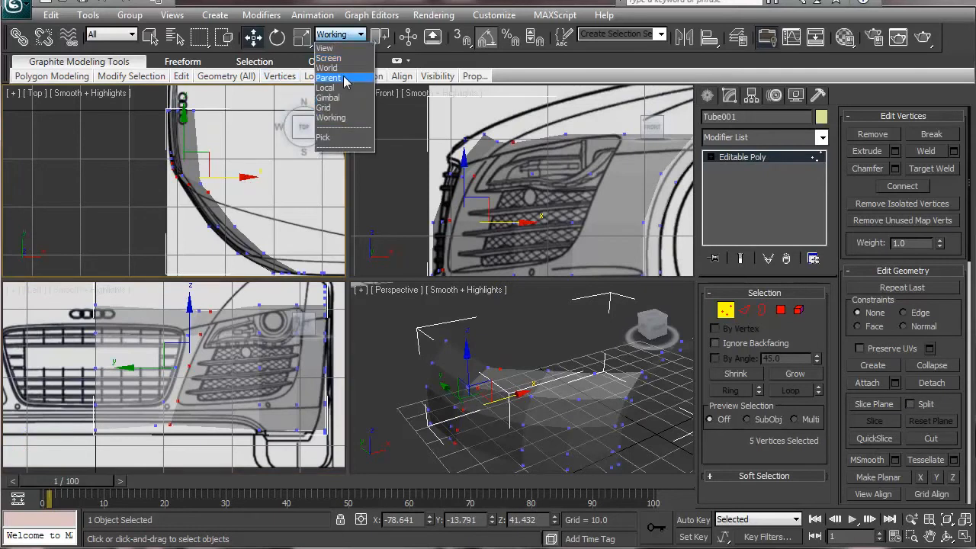
left_click(333, 71)
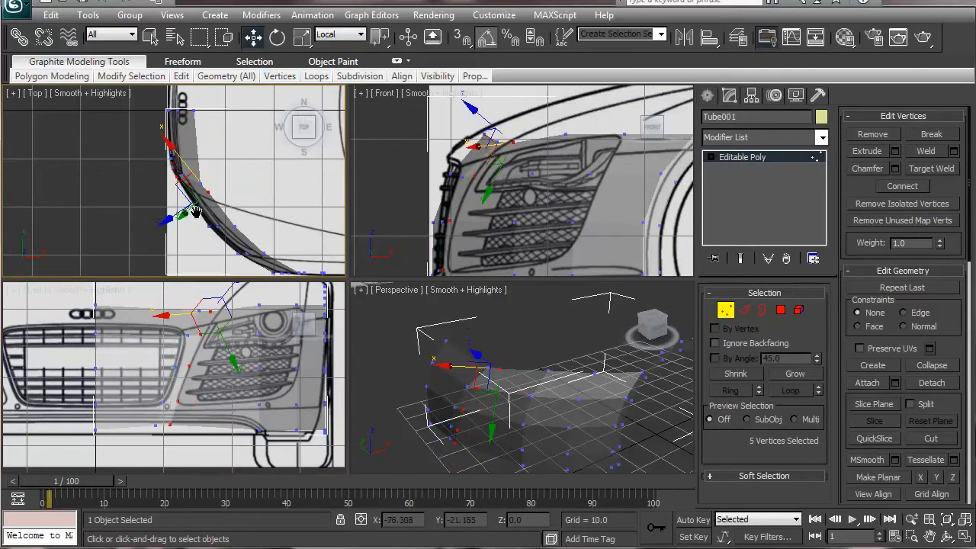
middle_click_drag(173, 180, 186, 177)
middle_click_drag(520, 392, 442, 407, "alt")
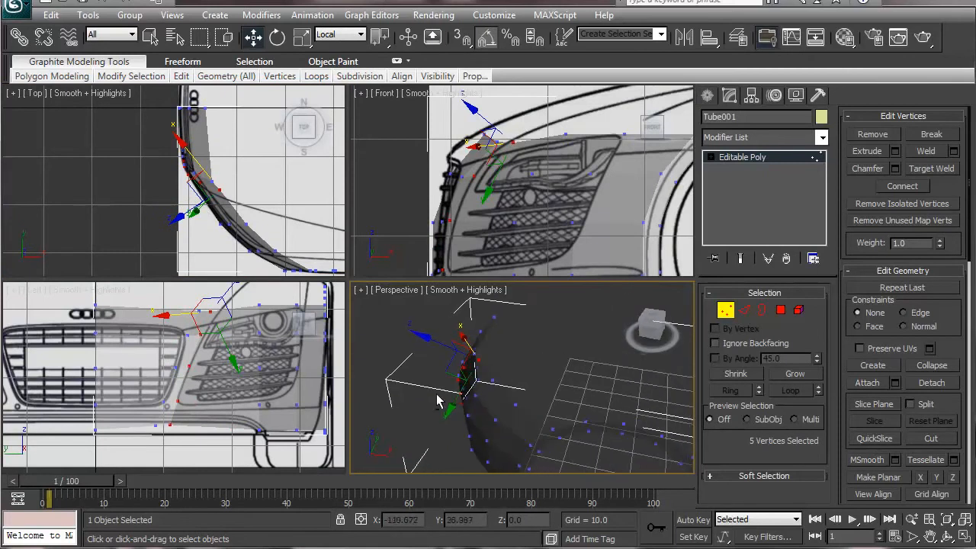
left_click_drag(417, 331, 420, 336)
Step: Select the outer vertex at the grille's lower corner and move it forward along local Z in the Front viewport
middle_click_drag(473, 383, 704, 388, "alt")
left_click(574, 442)
left_click(568, 458)
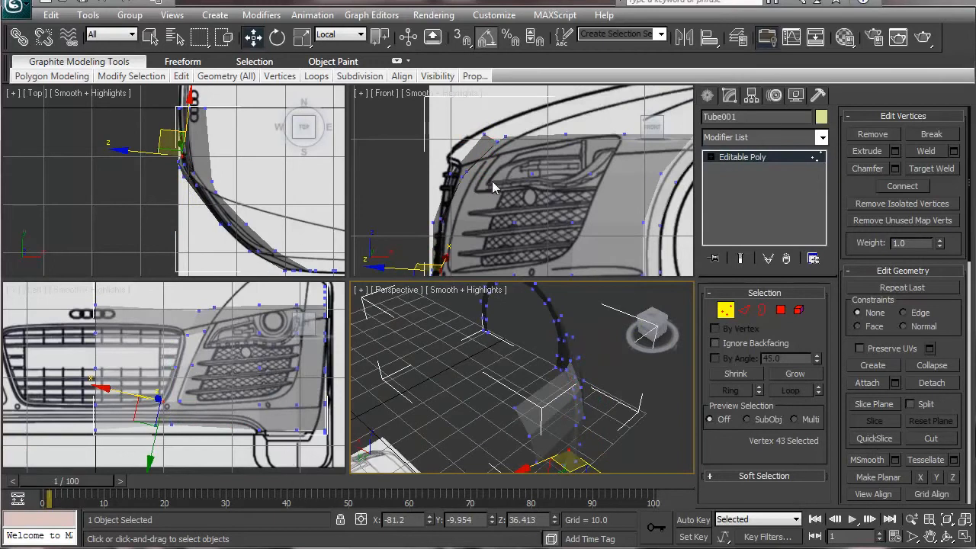
middle_click_drag(483, 194, 518, 130)
left_click_drag(413, 214, 398, 216)
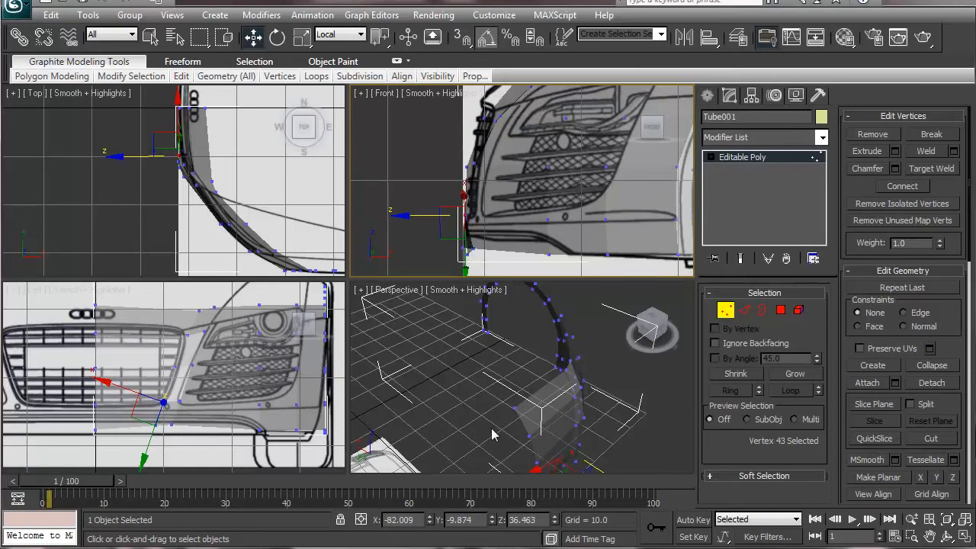
Step: Move the outer vertex at mid-height of the grille's side edge slightly forward along its local Z axis
middle_click_drag(568, 383, 544, 370, "alt")
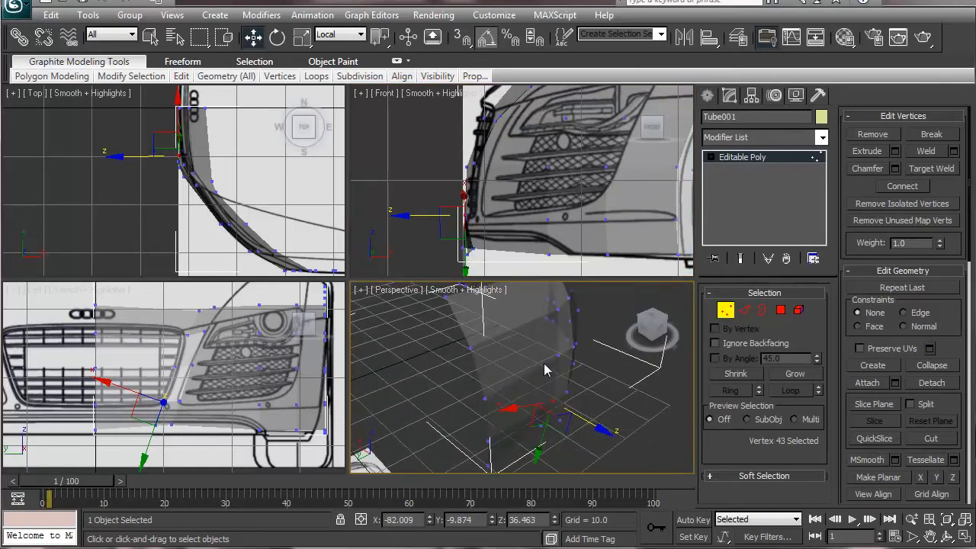
left_click(559, 356)
right_click(418, 145)
left_click_drag(428, 148, 418, 145)
Step: Move the outer vertex at the grille's upper corner forward along its local Z axis in the Front viewport
left_click(556, 305)
middle_click_drag(585, 359, 583, 442)
middle_click_drag(468, 200, 459, 276)
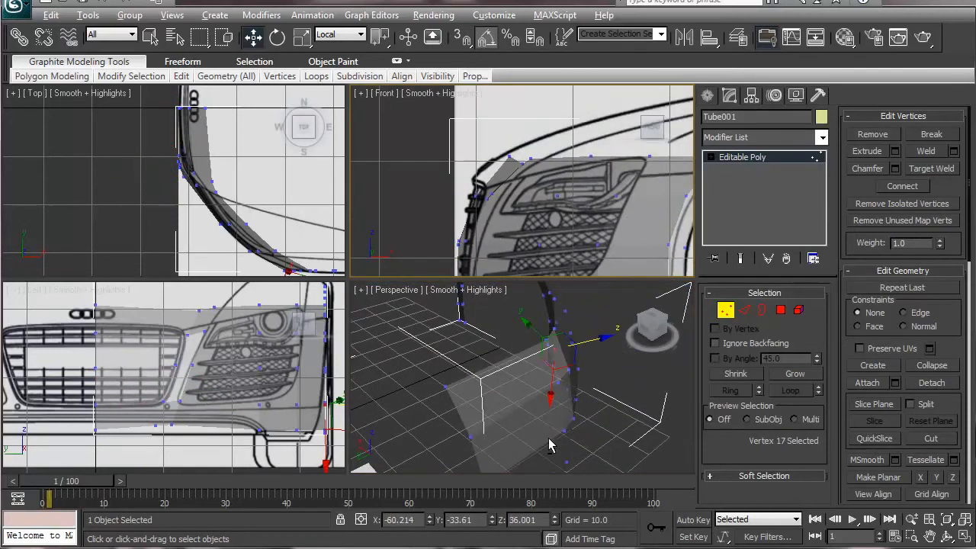
middle_click_drag(575, 469, 474, 416, "alt")
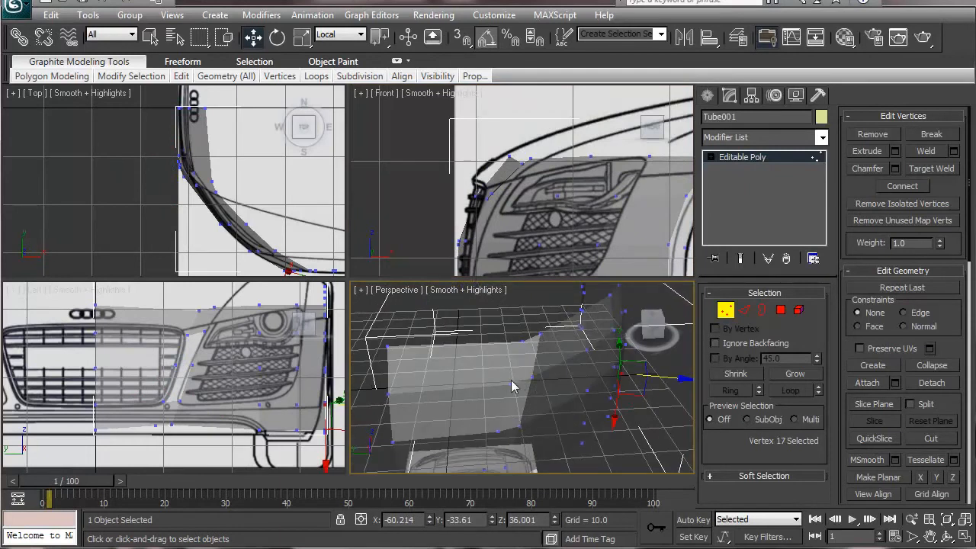
left_click(468, 186)
right_click(441, 164)
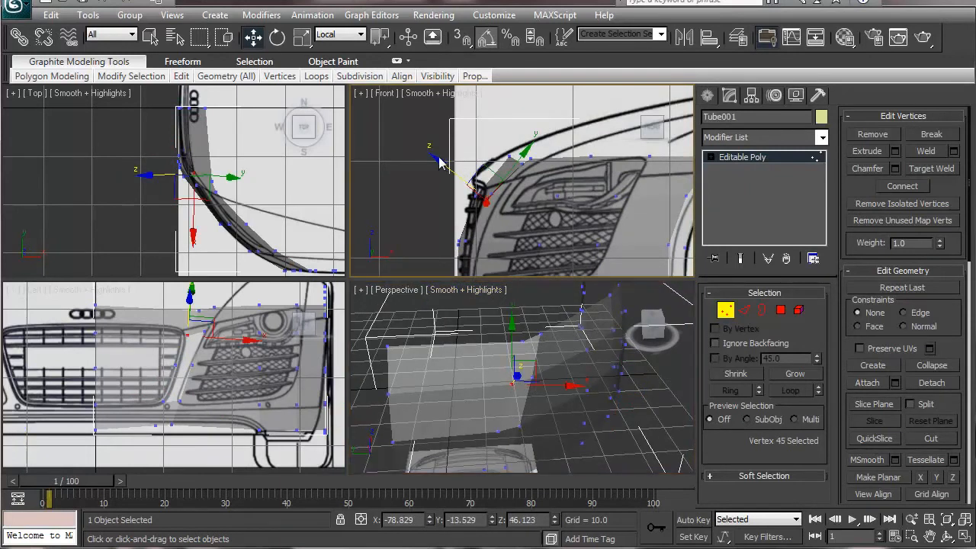
left_click_drag(438, 162, 504, 259)
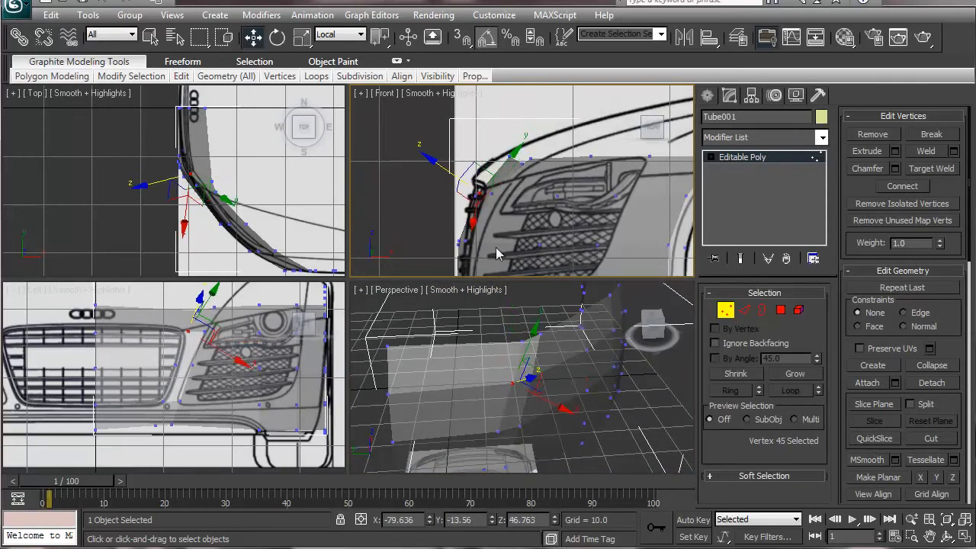
Step: Switch to the Working coordinate system and raise the centre vertex of the bumper's lower edge slightly along Z in the Front viewport
left_click(459, 243)
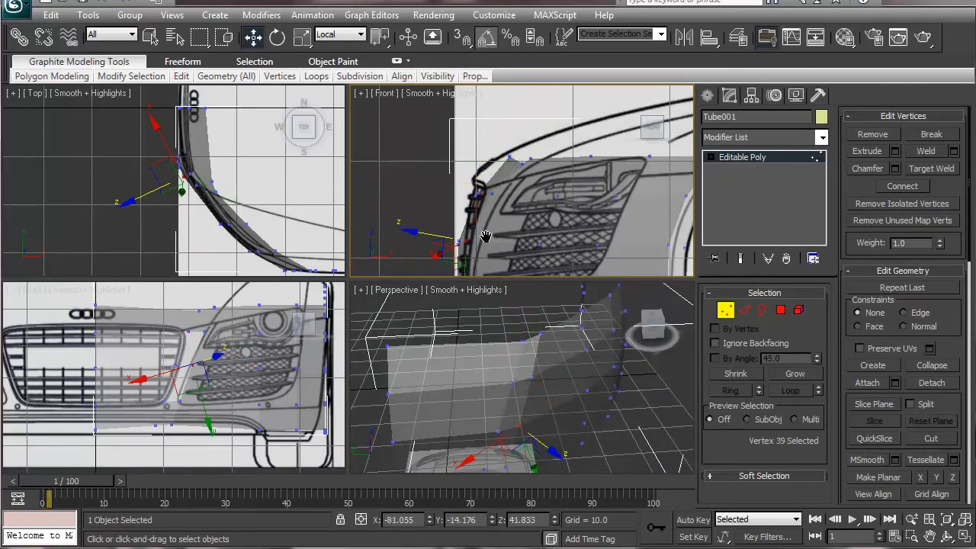
middle_click_drag(485, 239, 489, 211)
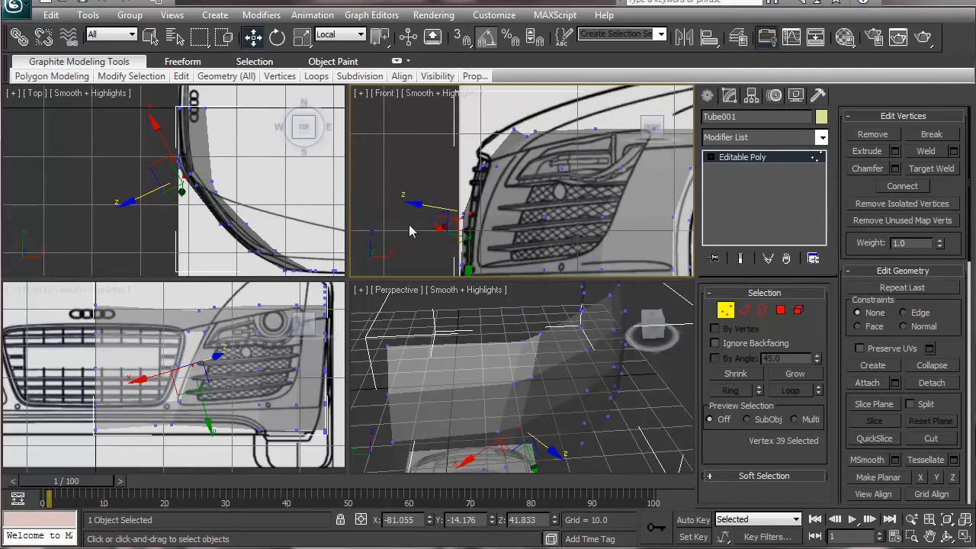
middle_click_drag(553, 228, 556, 164)
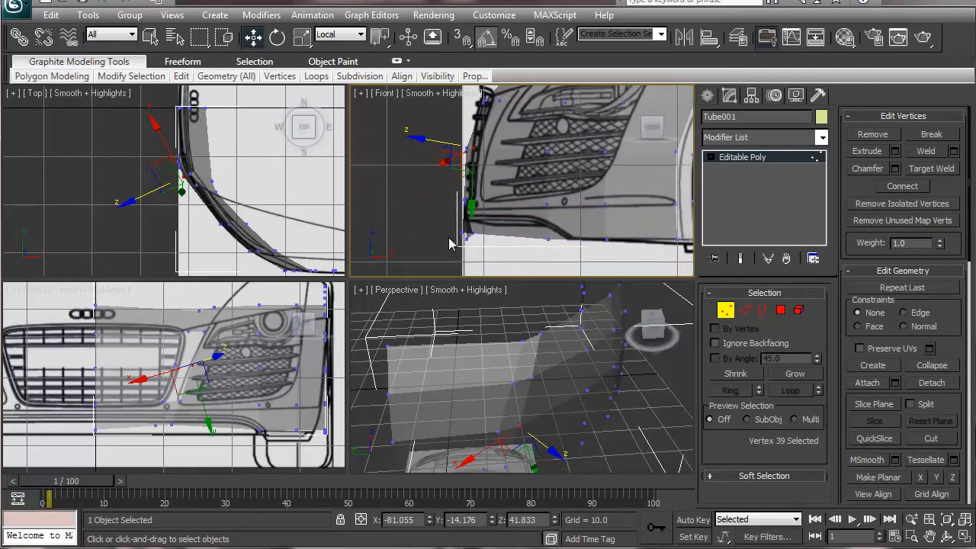
left_click(459, 241)
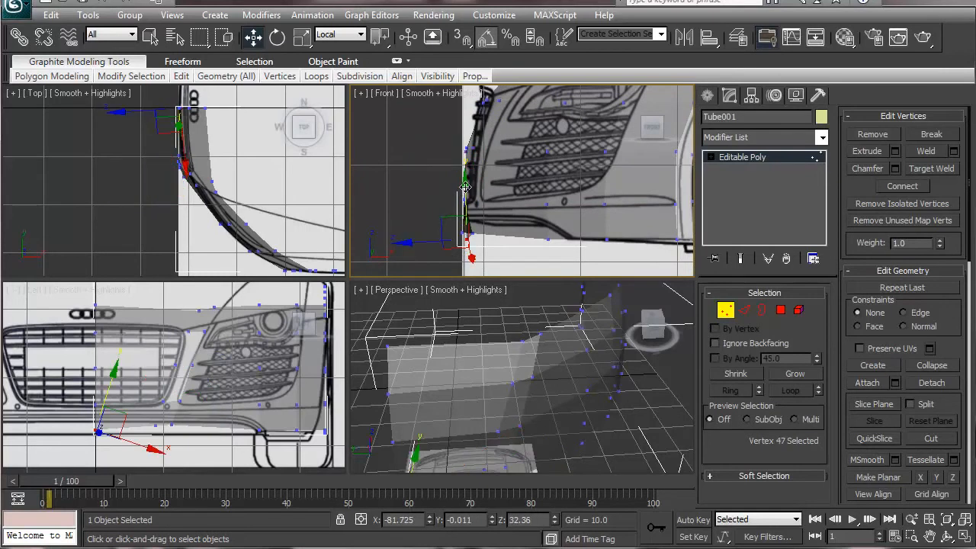
left_click(340, 34)
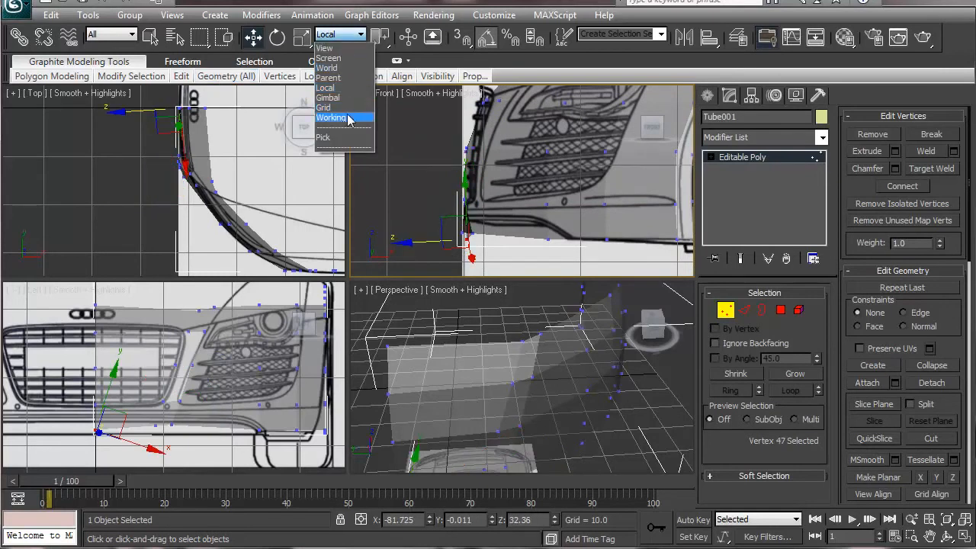
left_click(331, 118)
left_click_drag(464, 182, 465, 173)
Step: Select the lower-edge vertex beneath the grille's corner and move it forward along X in the Perspective viewport, using the Working coordinate system
middle_click_drag(543, 424, 565, 290, "alt")
left_click(484, 345)
left_click(340, 34)
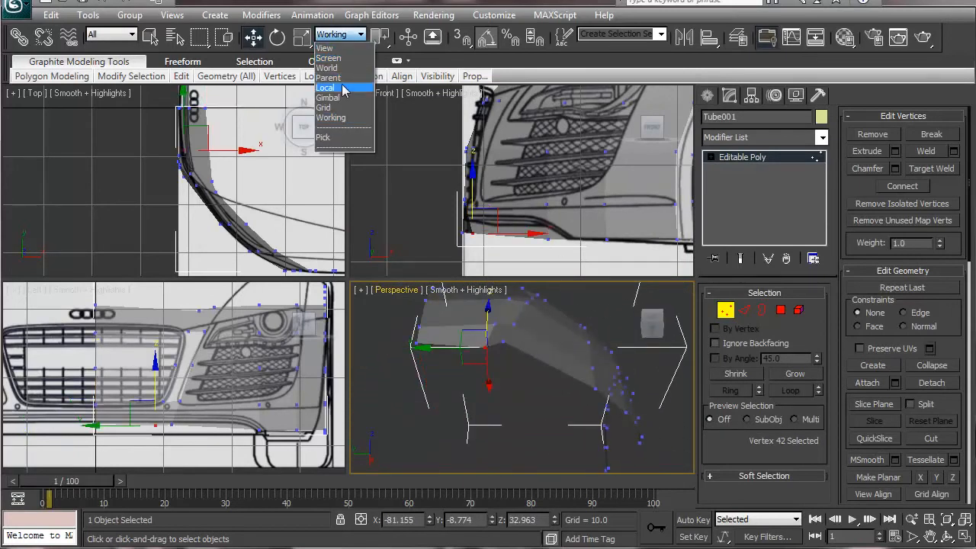
left_click(341, 88)
middle_click_drag(506, 371, 573, 411, "alt")
left_click(340, 34)
left_click(341, 117)
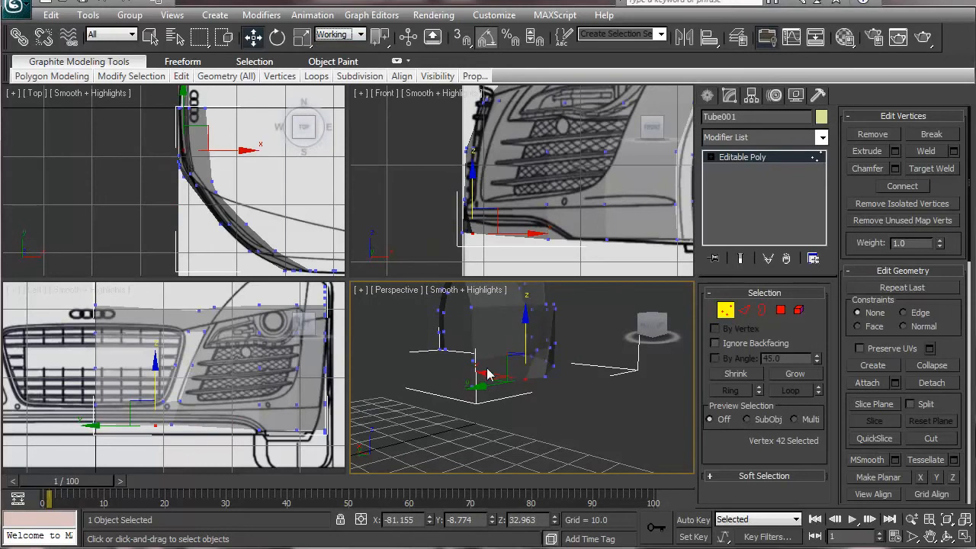
left_click_drag(490, 376, 493, 374)
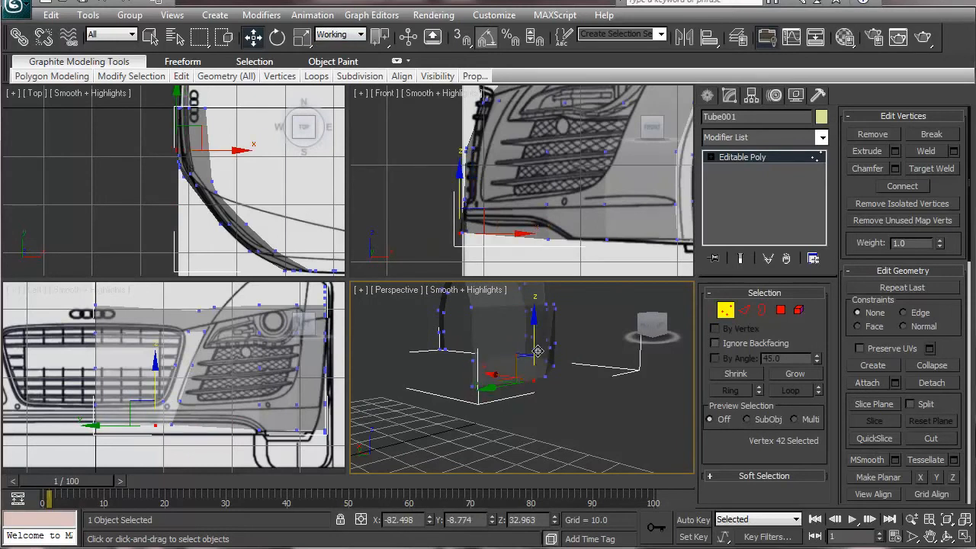
Step: Move the inner vertex at the grille's lower corner forward along X and the outer vertex at the grille's mid-height back along X
left_click(524, 373)
left_click_drag(497, 346, 500, 347)
middle_click_drag(574, 412, 558, 394, "alt")
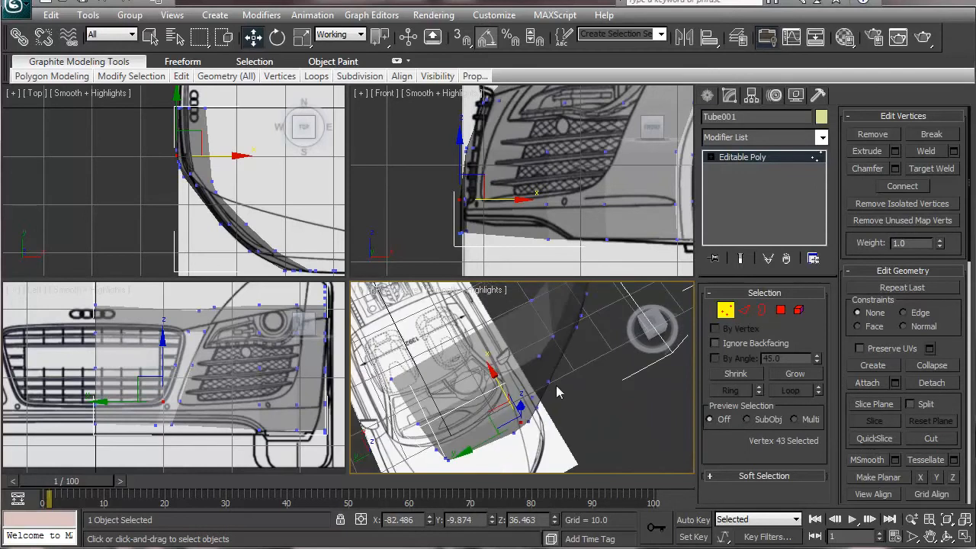
left_click(546, 383)
left_click_drag(522, 340, 518, 336)
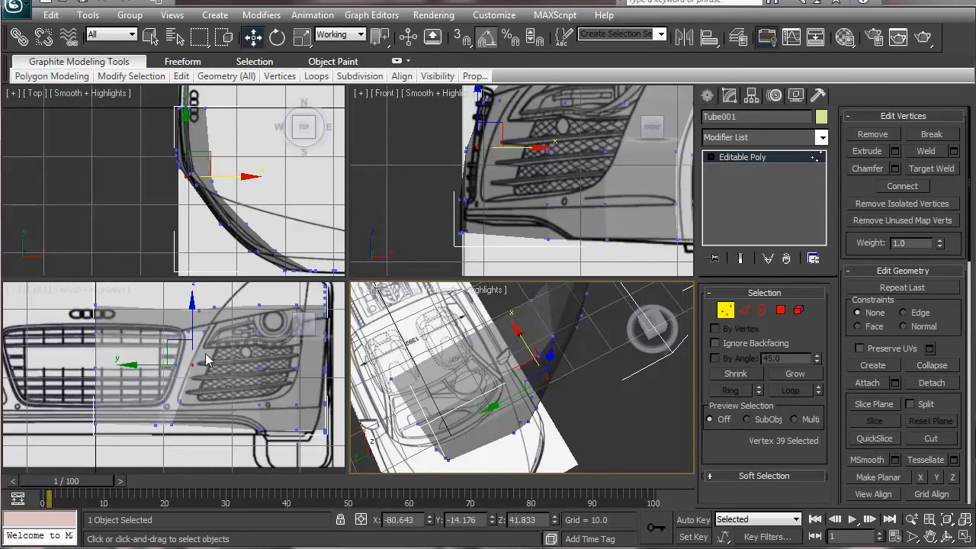
Step: Move the outer top-edge vertex above the grille's corner slightly back along X and outward along Y towards the headlight line
middle_click_drag(632, 387, 421, 359, "alt")
left_click(421, 353)
middle_click_drag(520, 384, 519, 454)
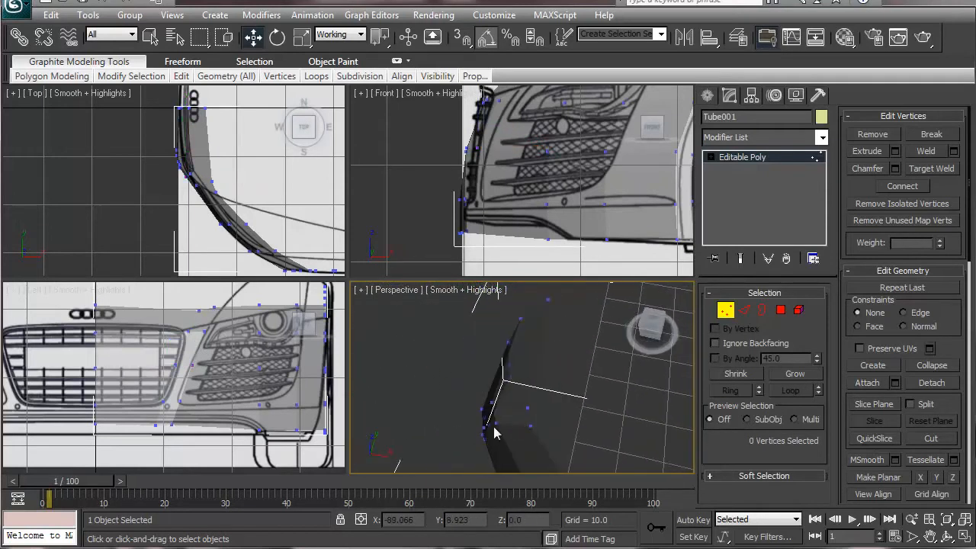
left_click(493, 425)
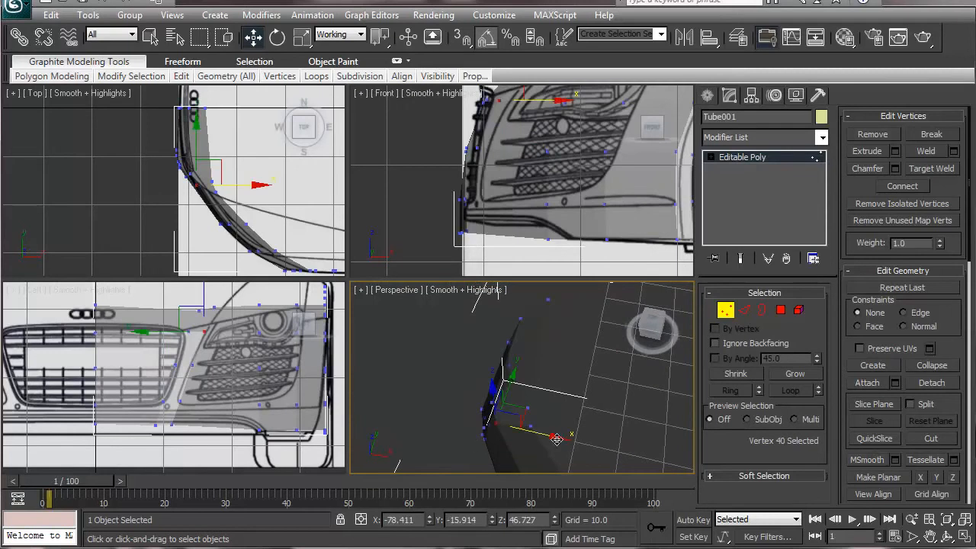
left_click(526, 429)
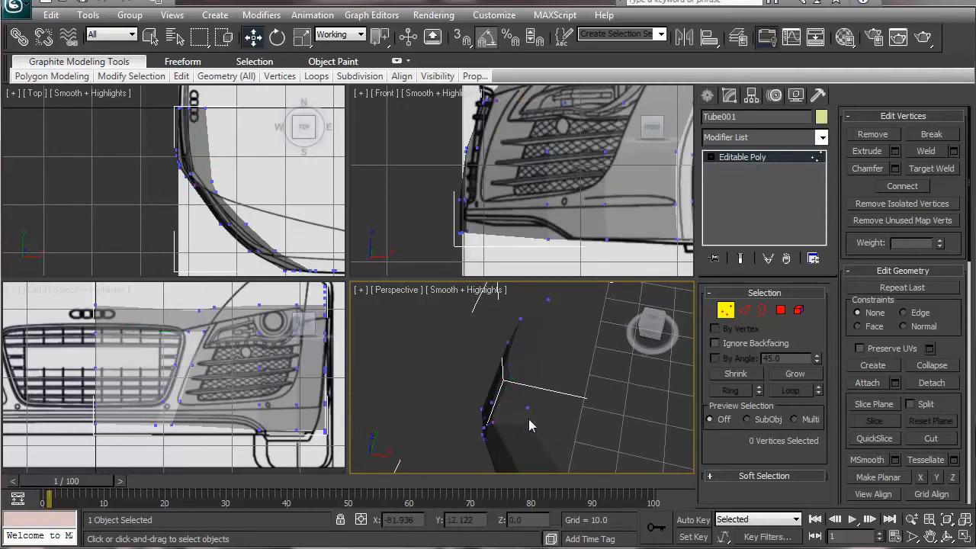
left_click(530, 426)
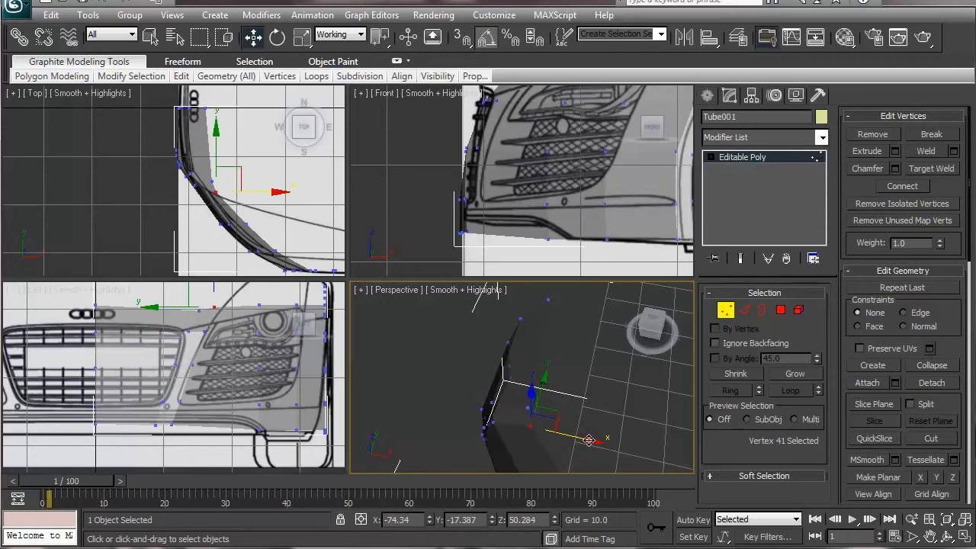
left_click_drag(587, 440, 592, 437)
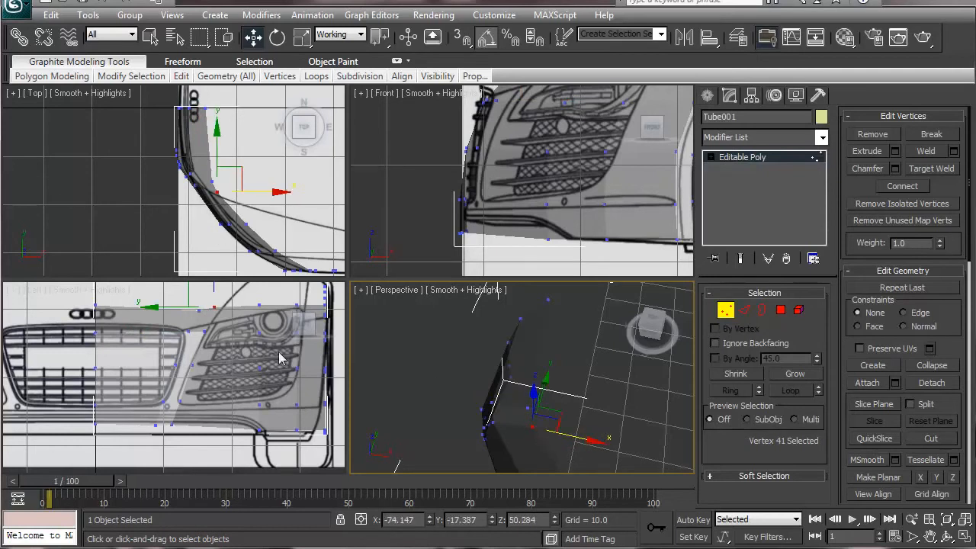
middle_click_drag(178, 352, 192, 390)
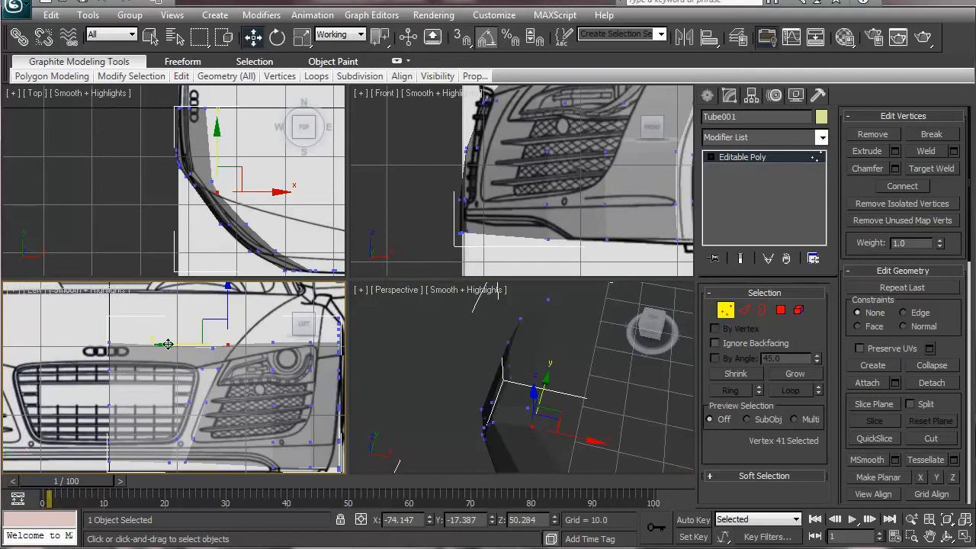
left_click_drag(167, 344, 176, 358)
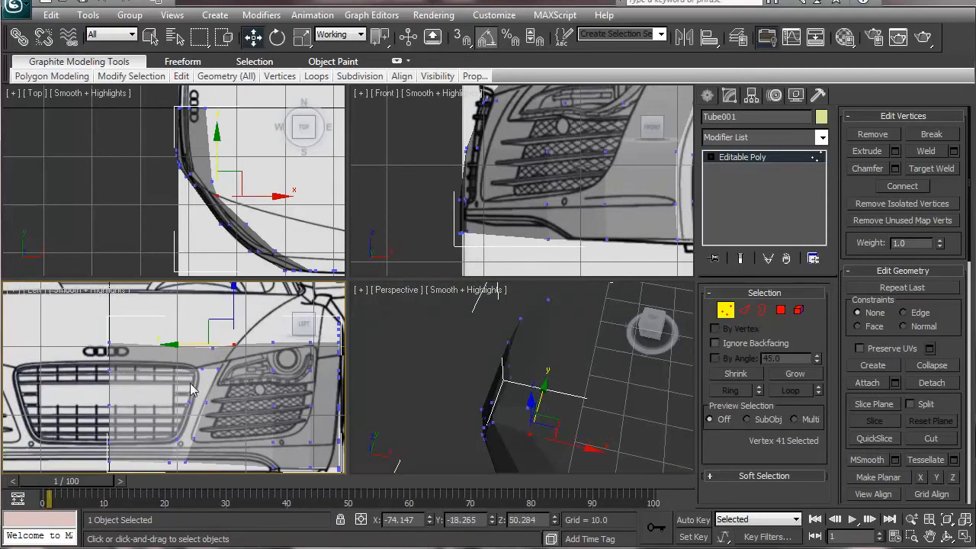
left_click(206, 402)
left_click_drag(148, 400, 148, 399)
key("ctrl+z")
Step: Turn off See-Through for the bumper to inspect its solid surface, and turn it back on
middle_click_drag(458, 440, 495, 418, "alt")
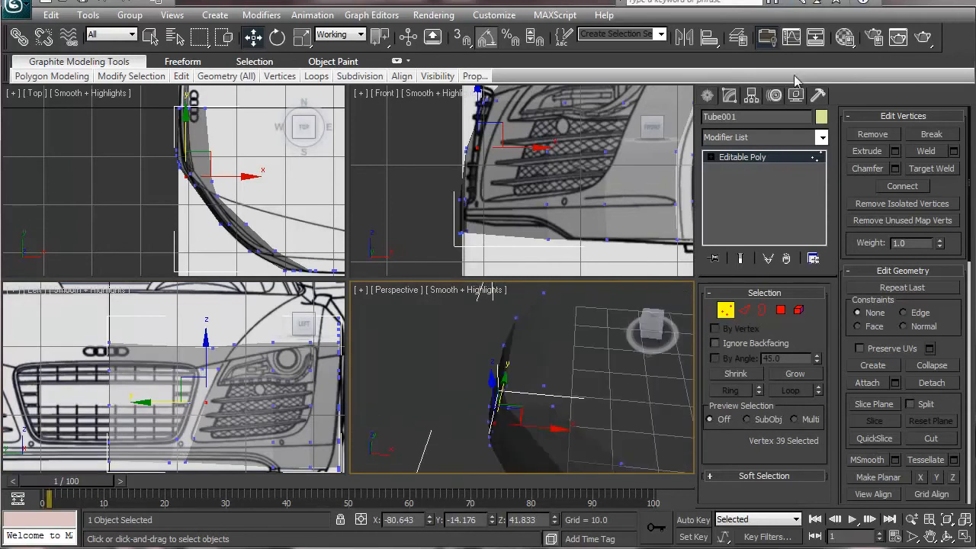
left_click(795, 97)
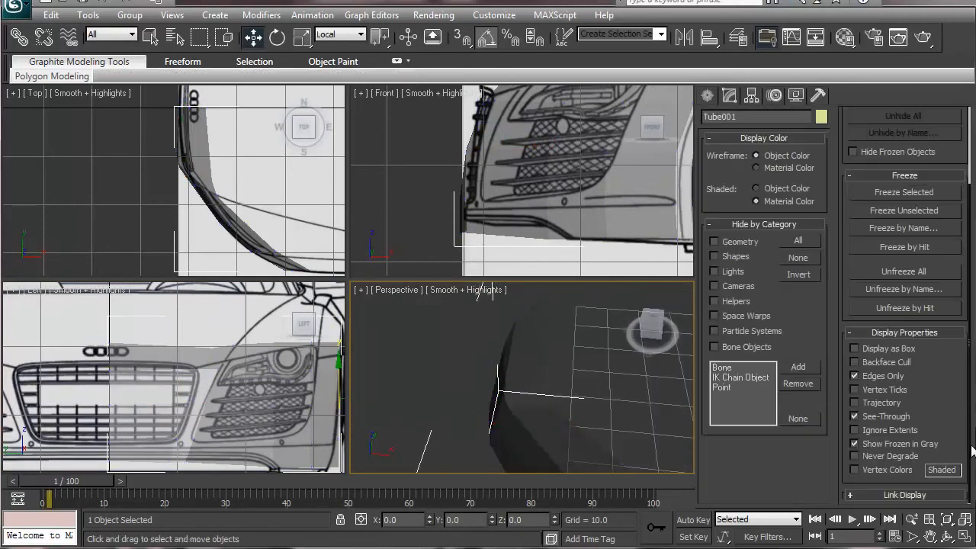
left_click(883, 417)
left_click(610, 416)
middle_click_drag(610, 416, 545, 423, "alt")
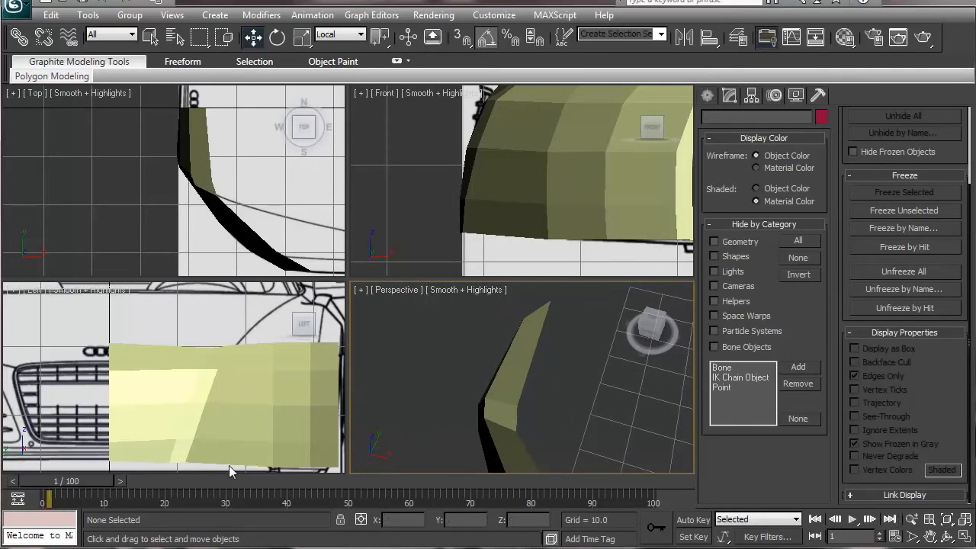
left_click(227, 412)
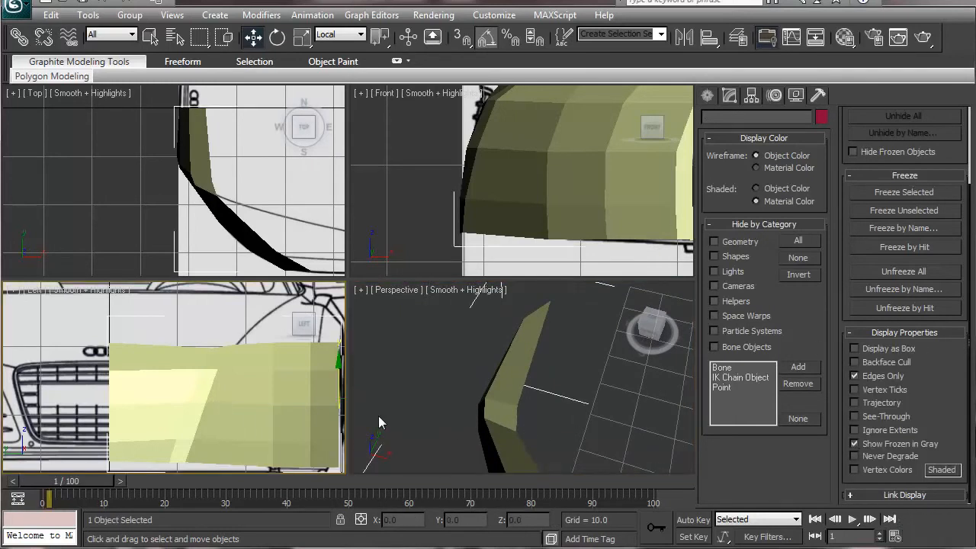
left_click(861, 419)
middle_click_drag(207, 403, 224, 387)
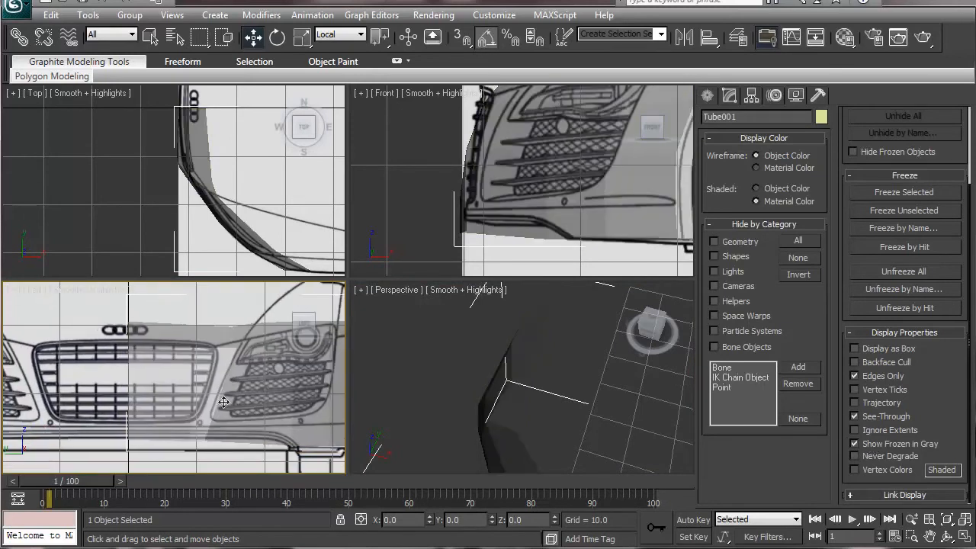
Step: Return to vertex editing, select the three lower-edge vertices beneath the grille and make them planar in Z
left_click(728, 97)
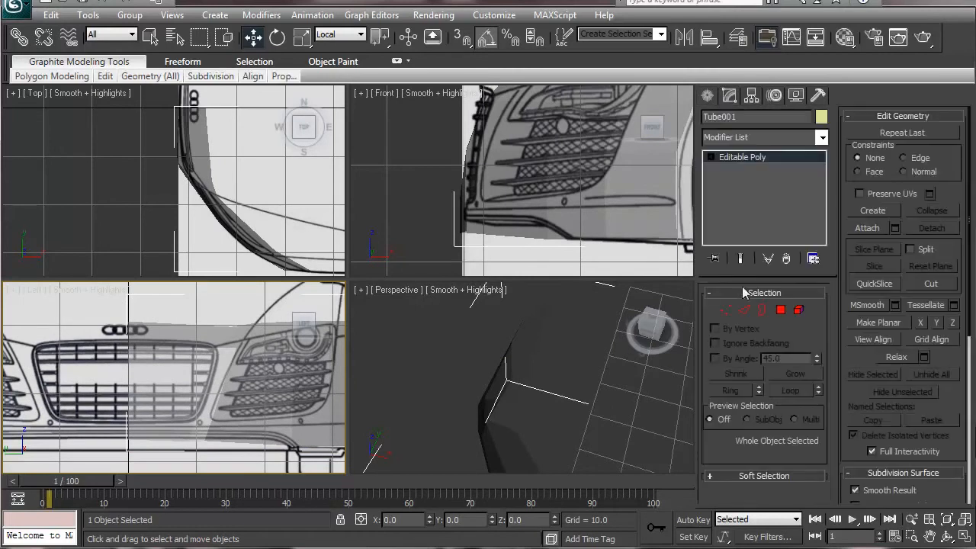
key("1")
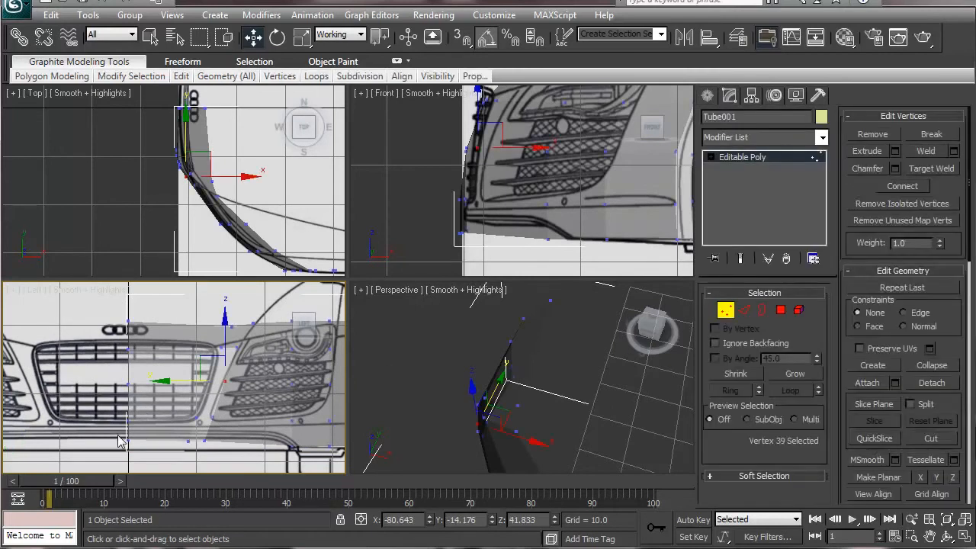
left_click_drag(156, 449, 242, 461)
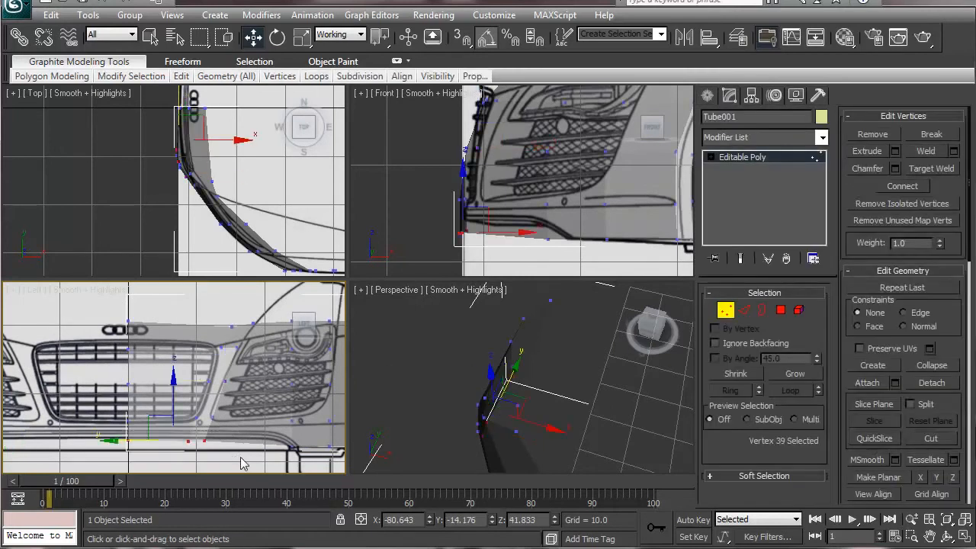
left_click(937, 477)
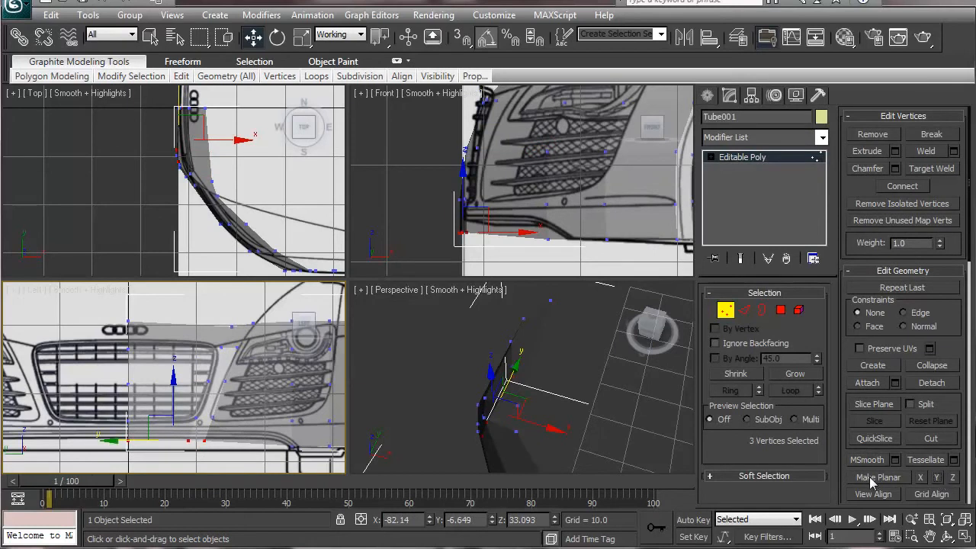
Step: Nudge the outer vertex at the grille's lower corner slightly inward along Y in the Left viewport and check it in perspective
left_click(214, 414)
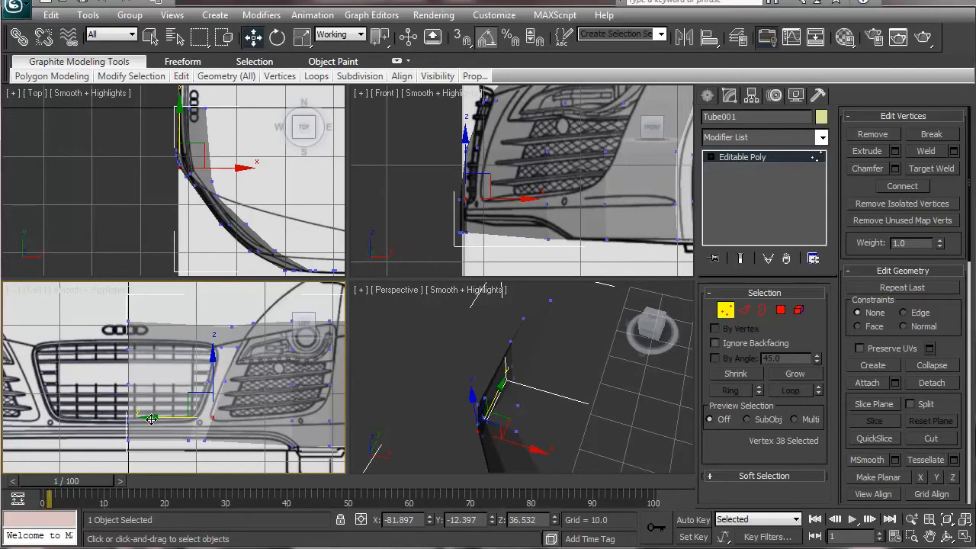
left_click_drag(151, 419, 146, 417)
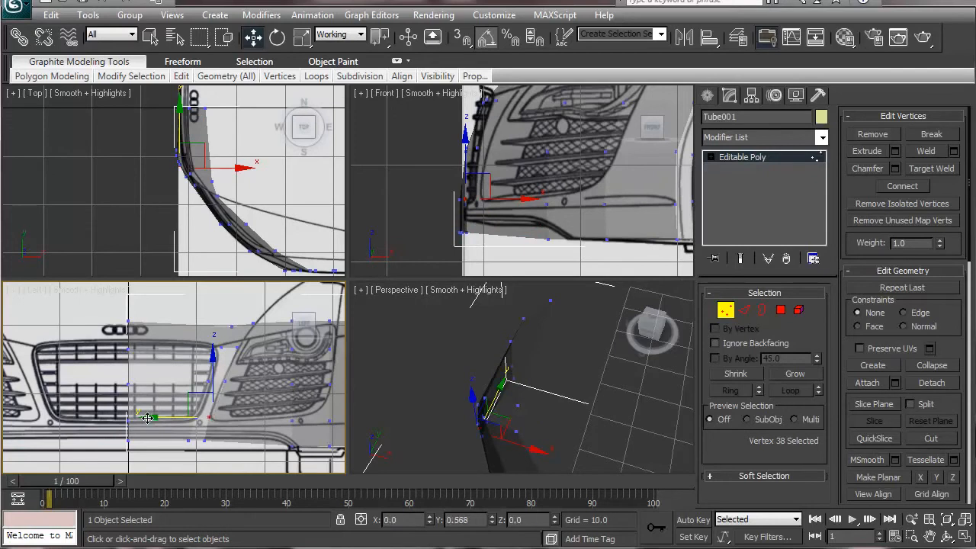
left_click_drag(150, 418, 147, 418)
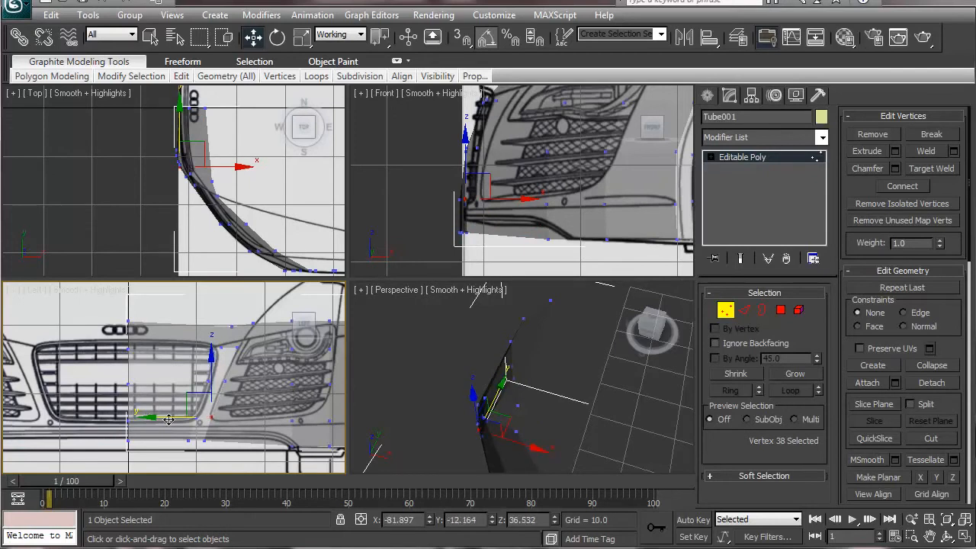
middle_click_drag(506, 383, 551, 431, "alt")
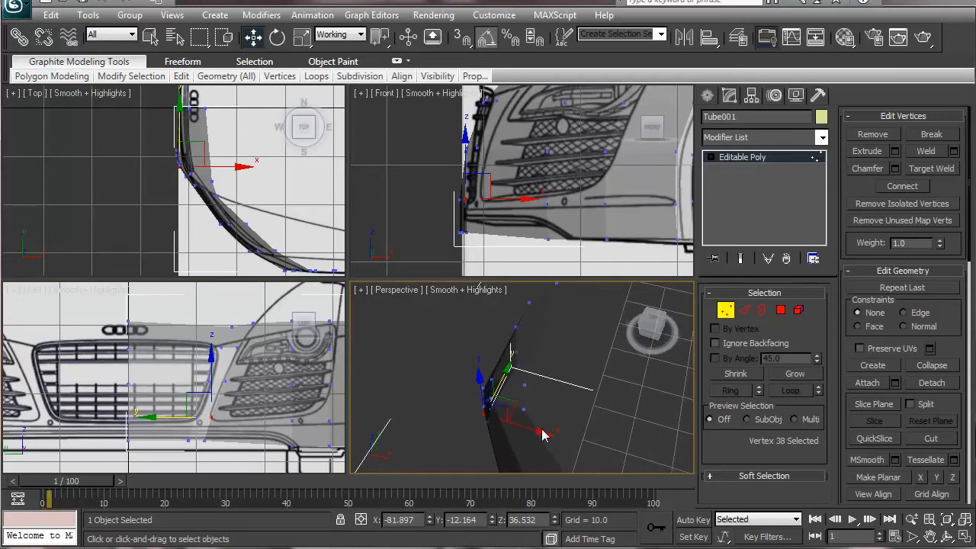
middle_click_drag(532, 392, 630, 390, "alt")
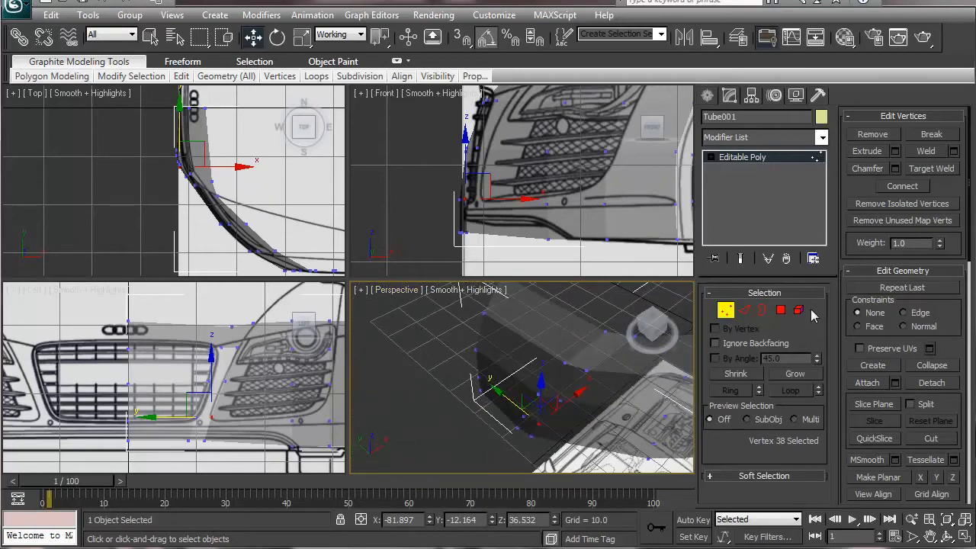
Step: Select the three top-edge vertices above the grille in vertex mode and make them planar in Z
left_click(743, 313)
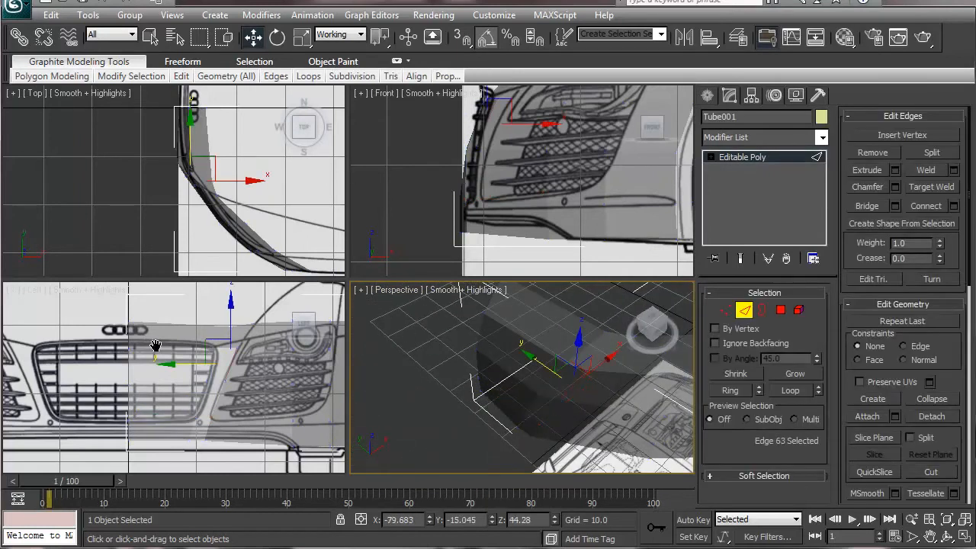
middle_click_drag(144, 333, 158, 372)
left_click(724, 310)
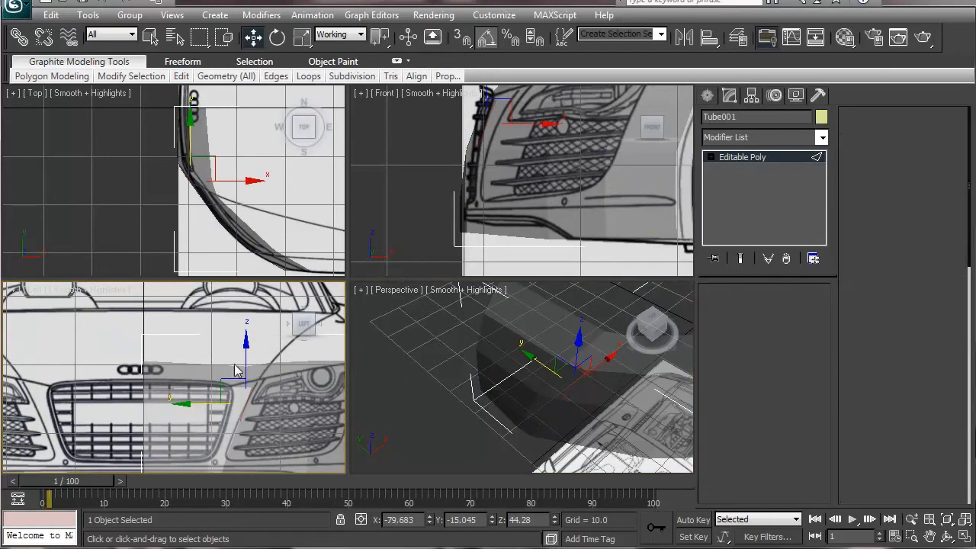
left_click_drag(273, 374, 126, 349)
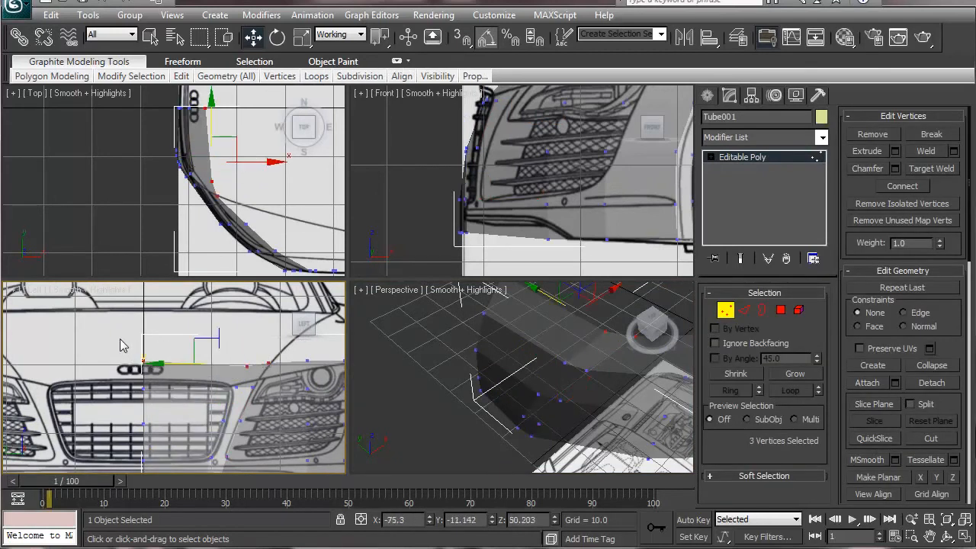
left_click(937, 478)
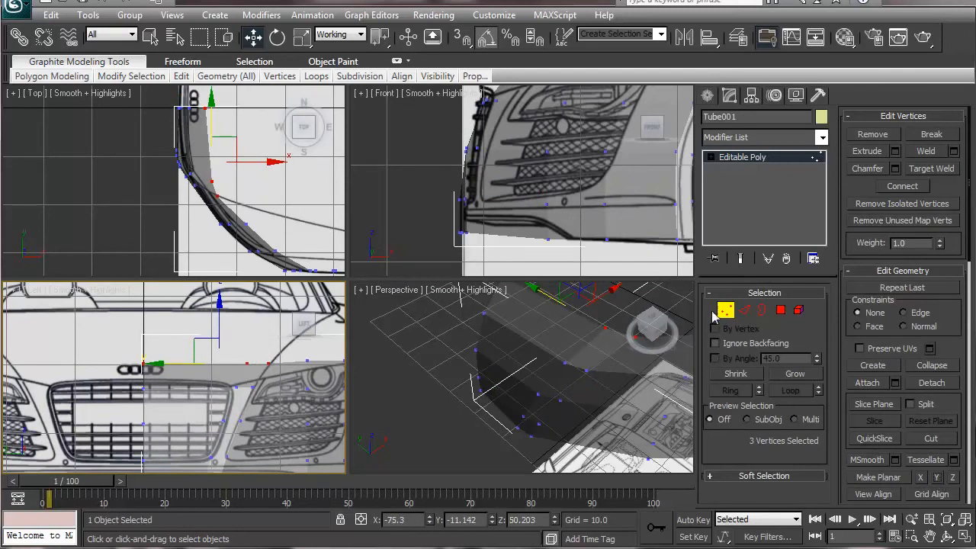
Step: Select the two top edges above the grille and try to extrude them up along the bonnet line in the Front viewport
left_click(744, 310)
double_click(165, 365)
middle_click_drag(506, 158, 437, 294)
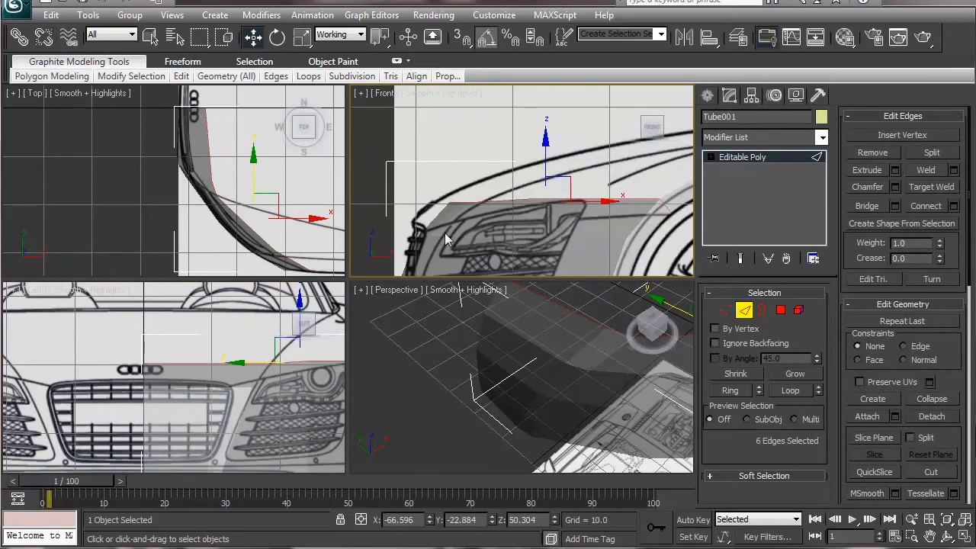
left_click(254, 368)
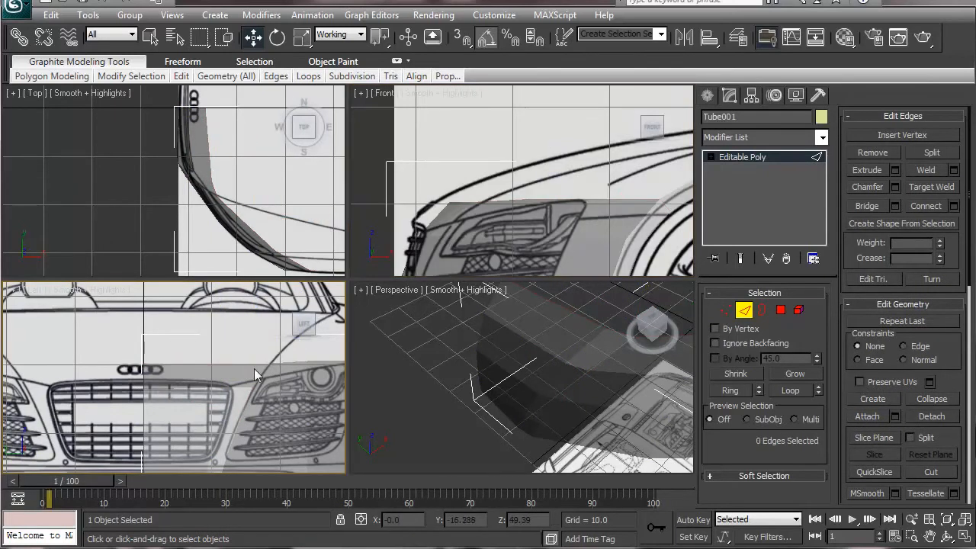
left_click(248, 361)
left_click(260, 367, "ctrl")
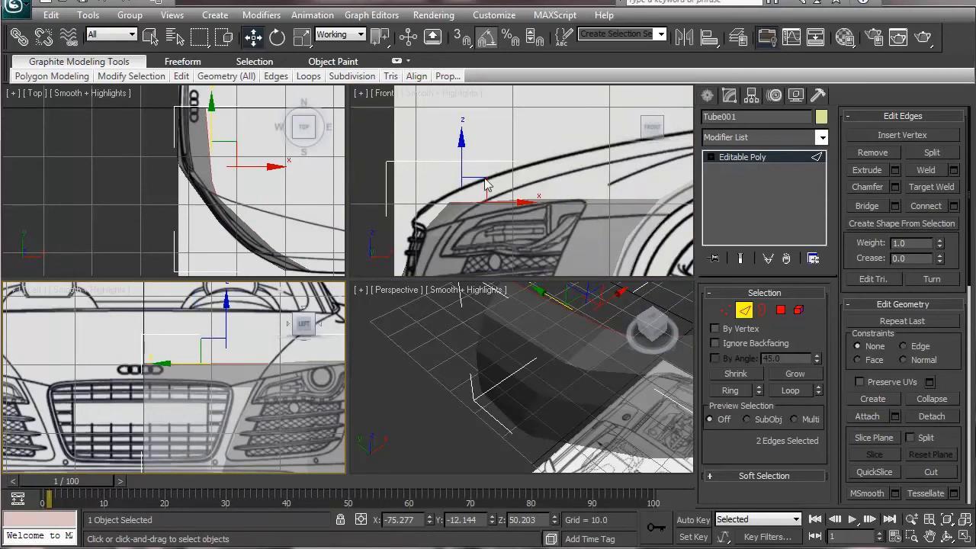
middle_click_drag(485, 179, 494, 187)
left_click_drag(493, 191, 568, 148, "shift")
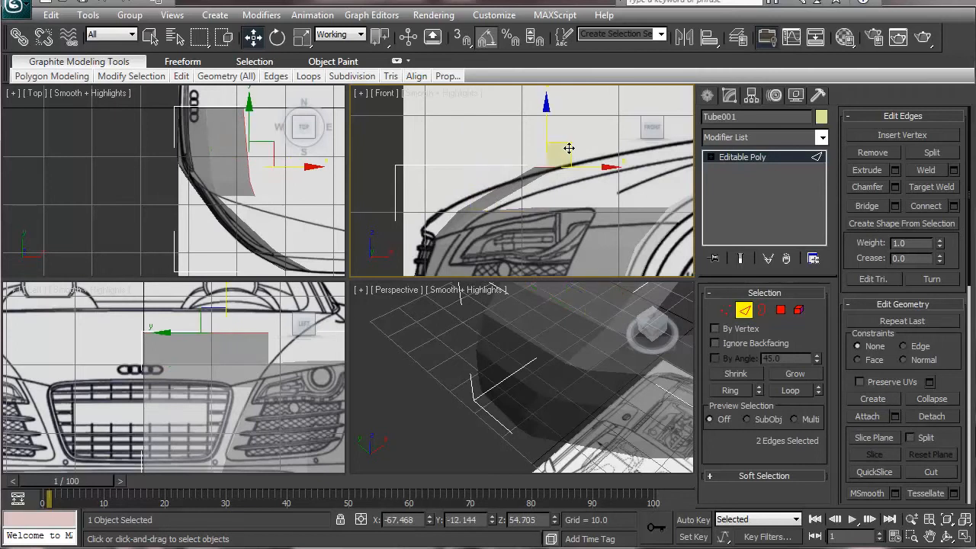
key("ctrl+z")
left_click(432, 260)
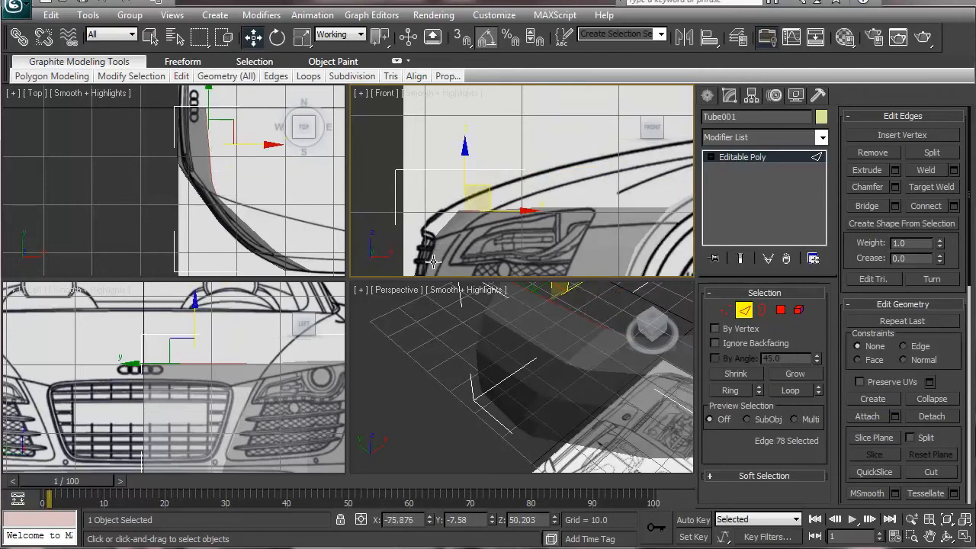
Step: Adjust the vertices of the top edge above the grille along X in the Front viewport to fit the bonnet's front contour
left_click(725, 310)
left_click_drag(430, 197, 485, 229)
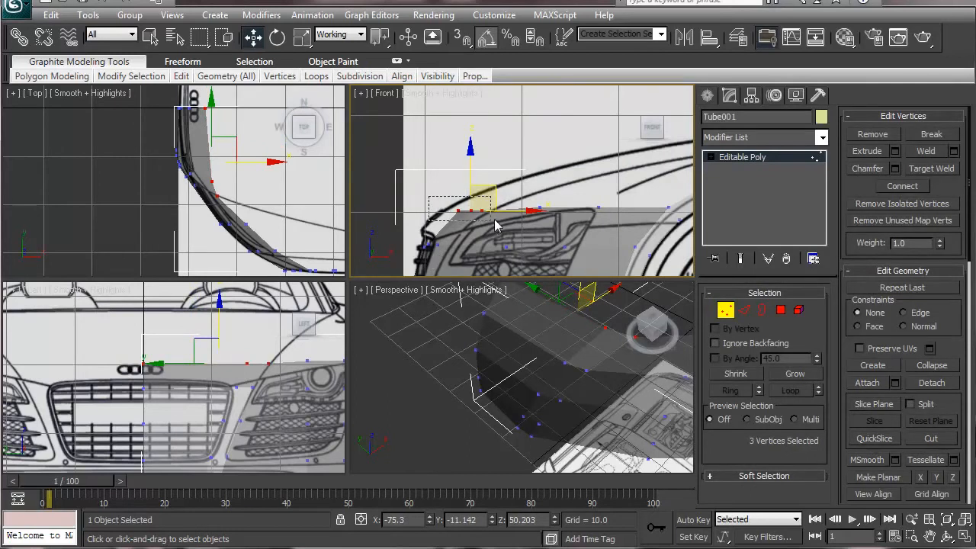
left_click_drag(537, 212, 537, 212)
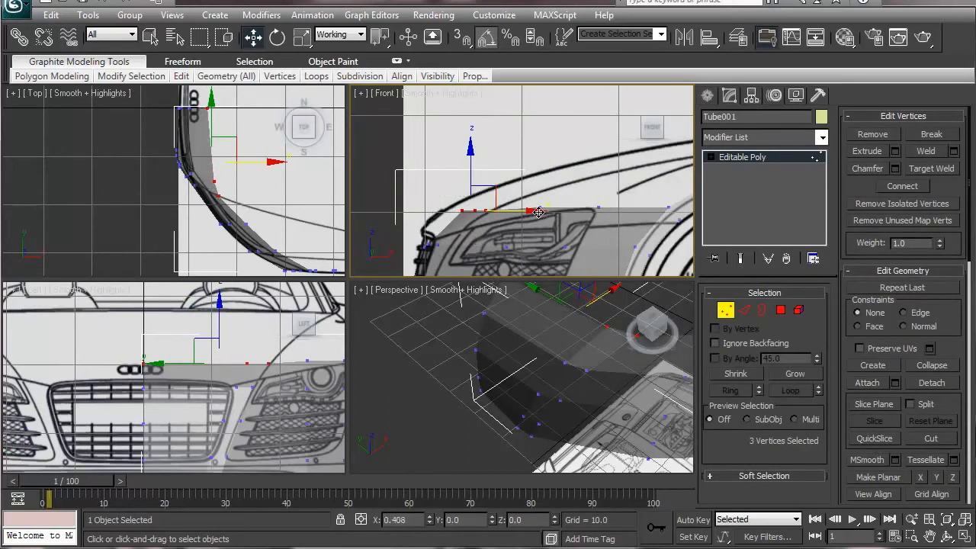
left_click_drag(421, 191, 505, 210)
left_click(451, 214)
Step: Examine the bumper's upper vertices by selecting them and viewing the mesh from several sides in perspective
left_click_drag(412, 237, 481, 245)
middle_click_drag(530, 392, 464, 331, "alt")
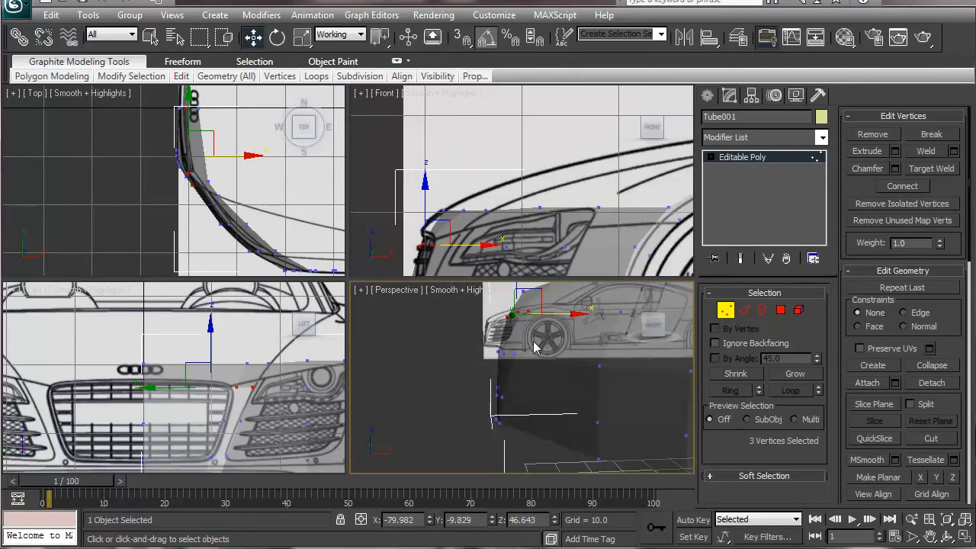
middle_click_drag(532, 344, 533, 399, "alt")
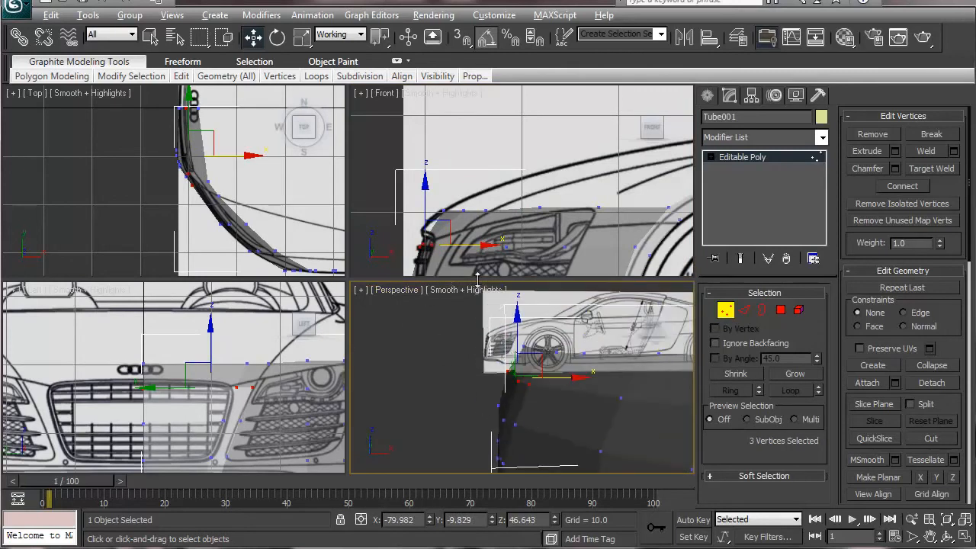
key("alt")
left_click(483, 209)
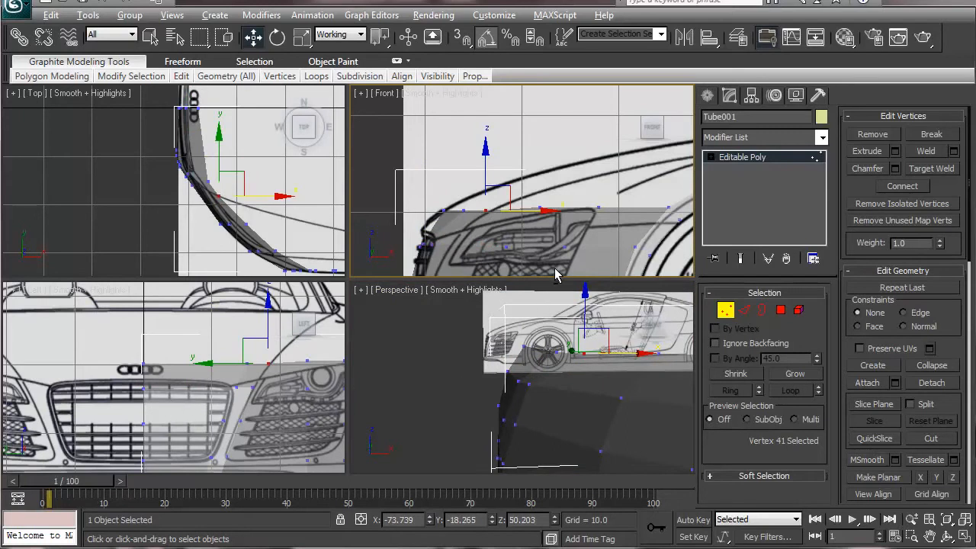
middle_click_drag(555, 276, 544, 269, "alt")
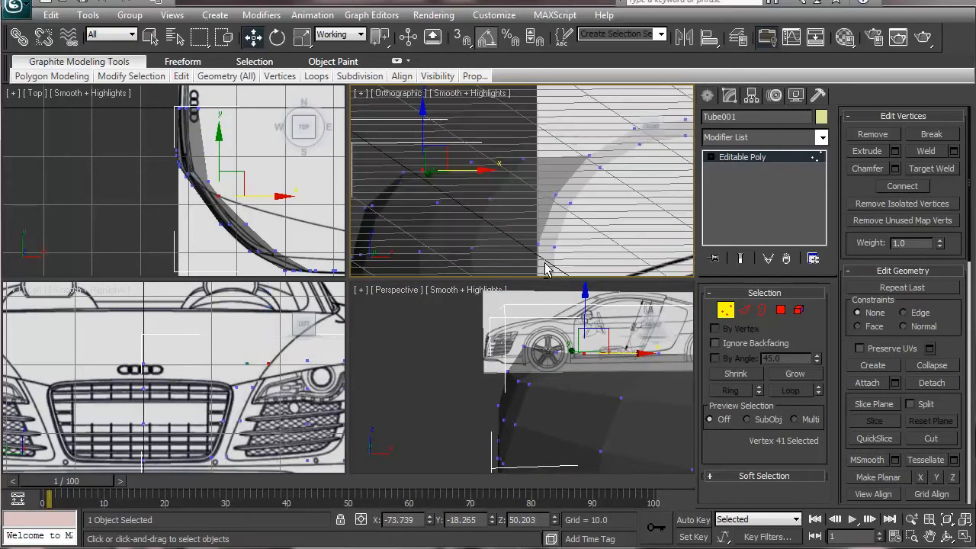
left_click(647, 134)
middle_click_drag(520, 401, 643, 395, "alt")
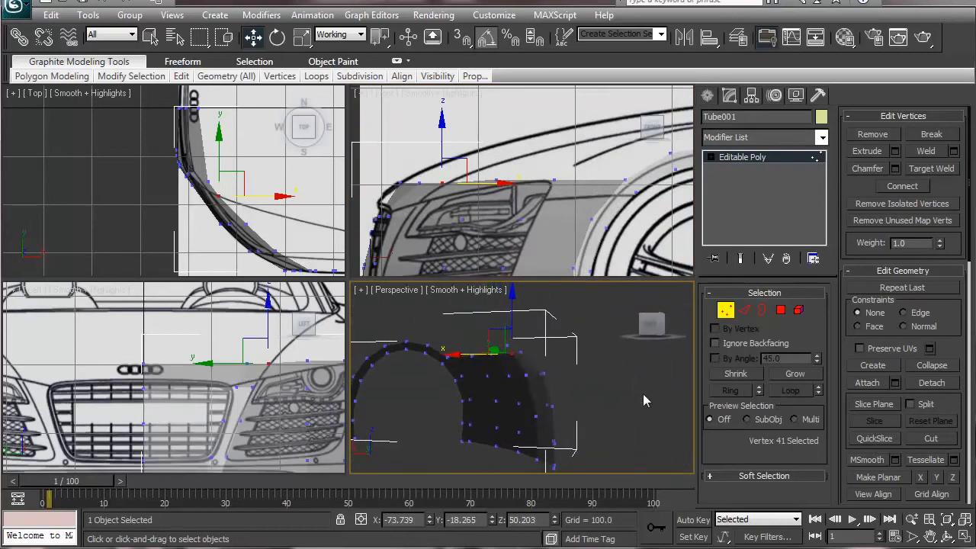
left_click(528, 376)
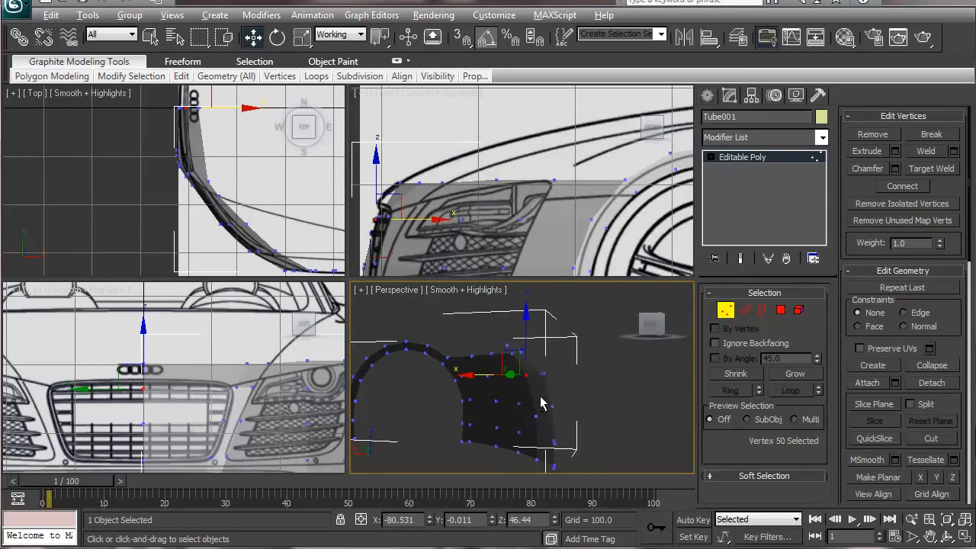
middle_click_drag(579, 403, 445, 404, "alt")
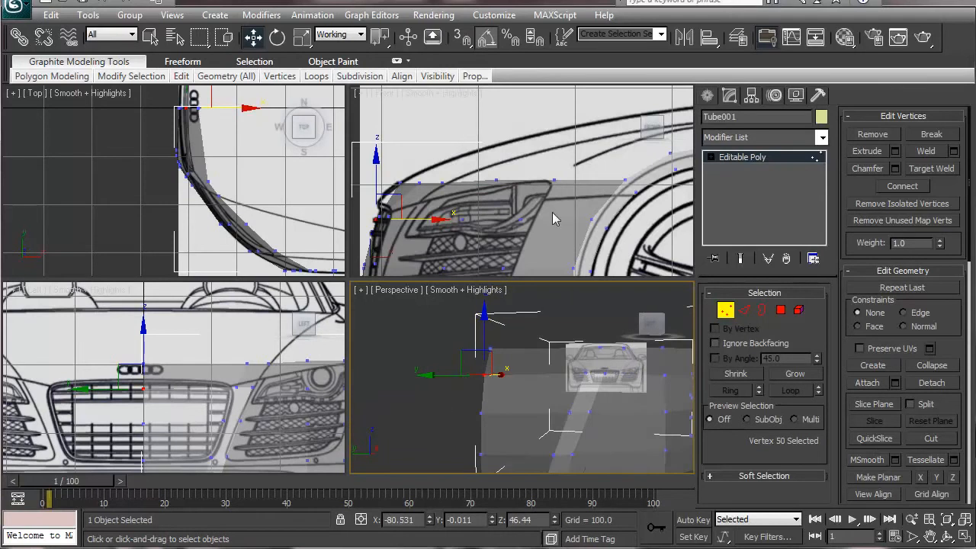
Step: Select the two top edges above the grille in edge mode and extrude a strip up along the bonnet line in the Front viewport
left_click(743, 309)
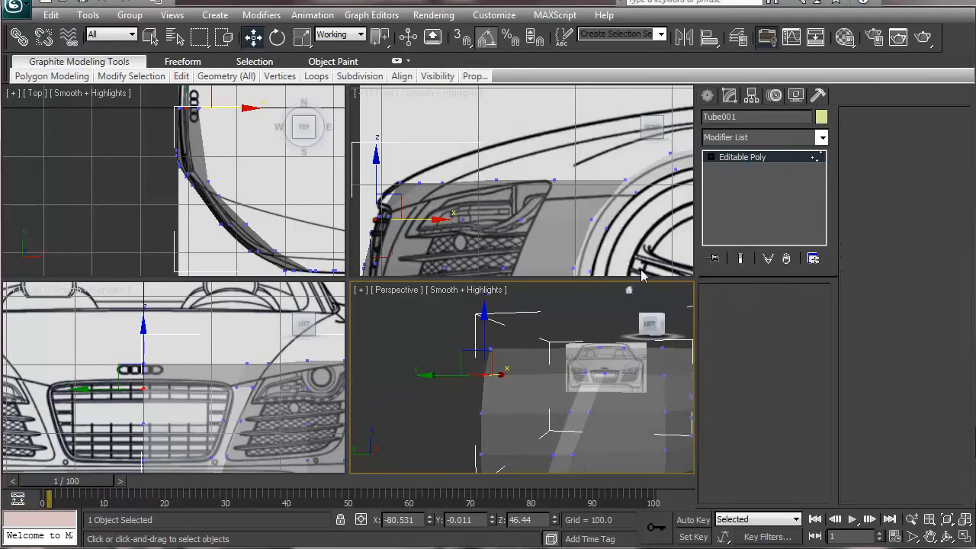
double_click(258, 365)
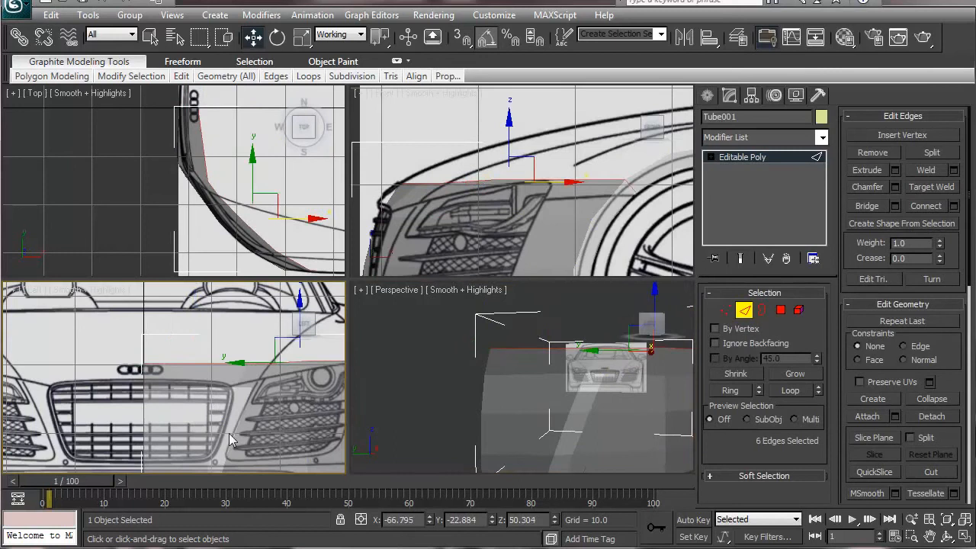
left_click(180, 365)
left_click(256, 344)
left_click(258, 363)
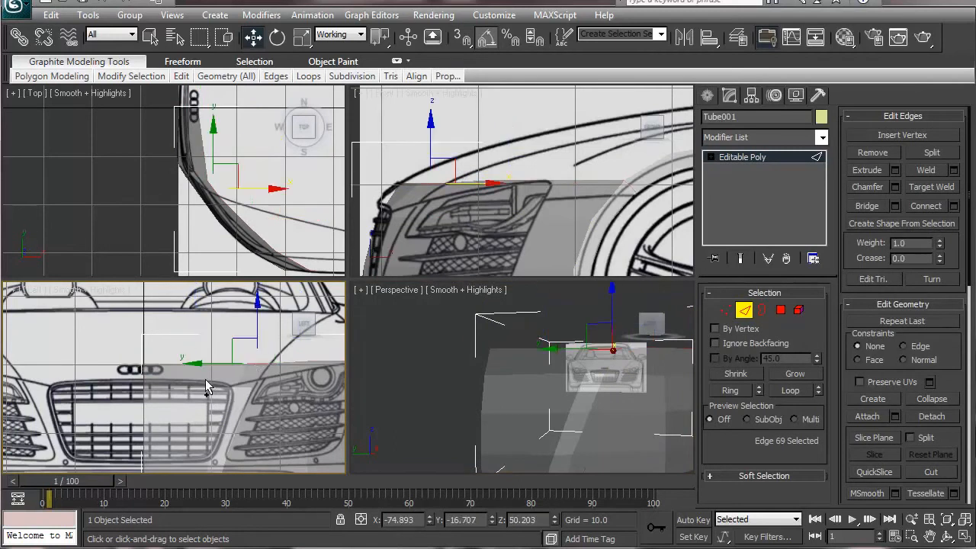
left_click(157, 362, "ctrl")
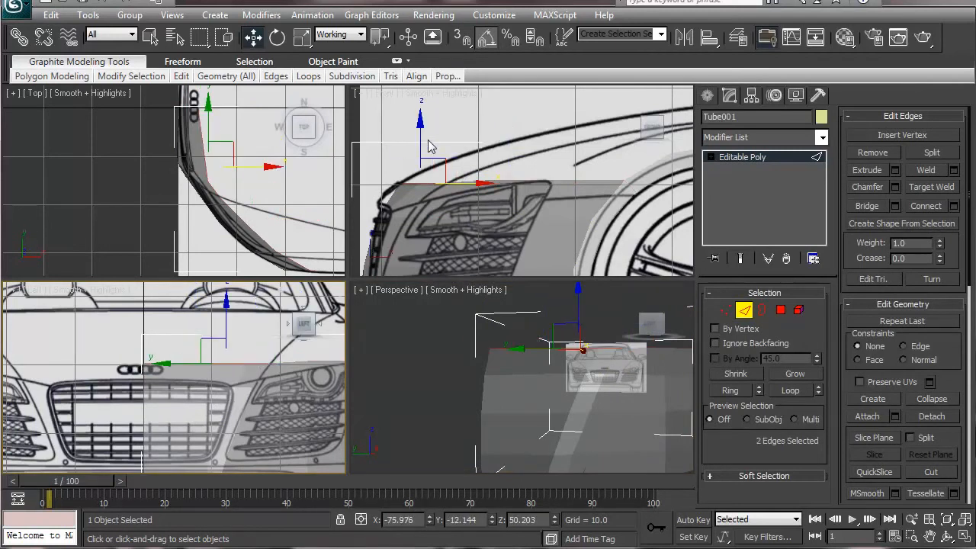
left_click_drag(435, 166, 527, 124, "shift")
Step: Extrude the two edges twice more along the bonnet line up to the base of the windscreen
middle_click_drag(544, 163, 443, 263)
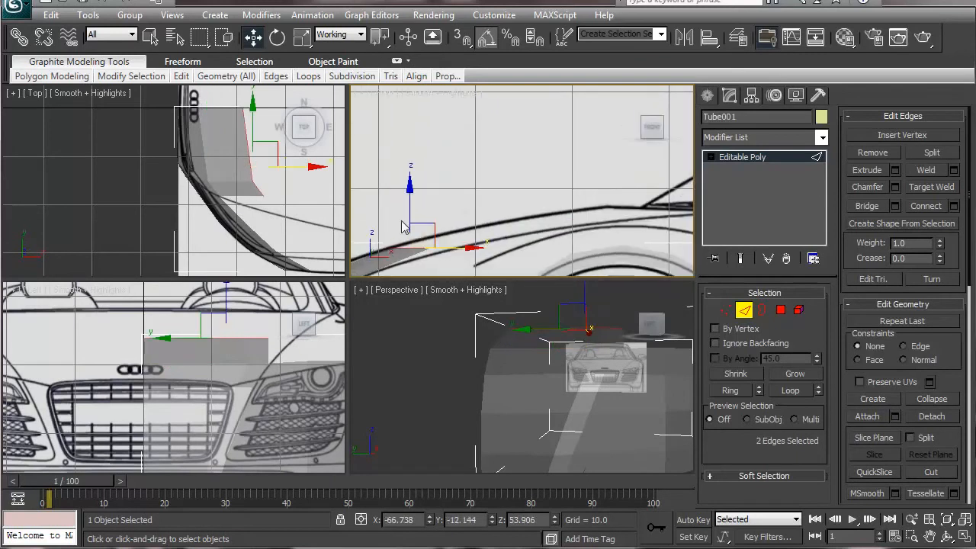
left_click_drag(427, 226, 561, 217)
middle_click_drag(560, 217, 527, 211)
left_click_drag(510, 203, 588, 191, "shift")
middle_click_drag(247, 200, 69, 199)
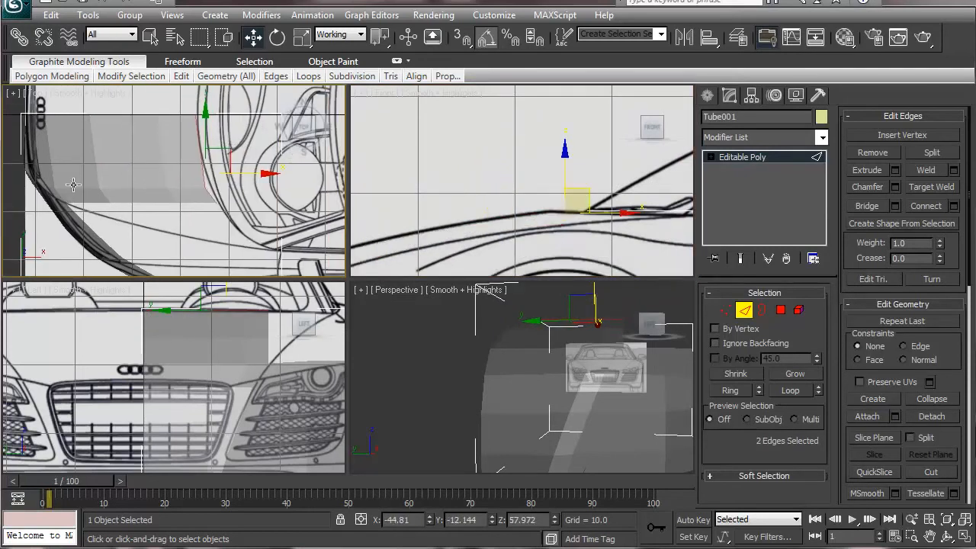
Step: Move the three outer vertices of the new bonnet strips onto the bonnet's side line in the Top viewport
left_click(724, 310)
left_click_drag(210, 194, 297, 232)
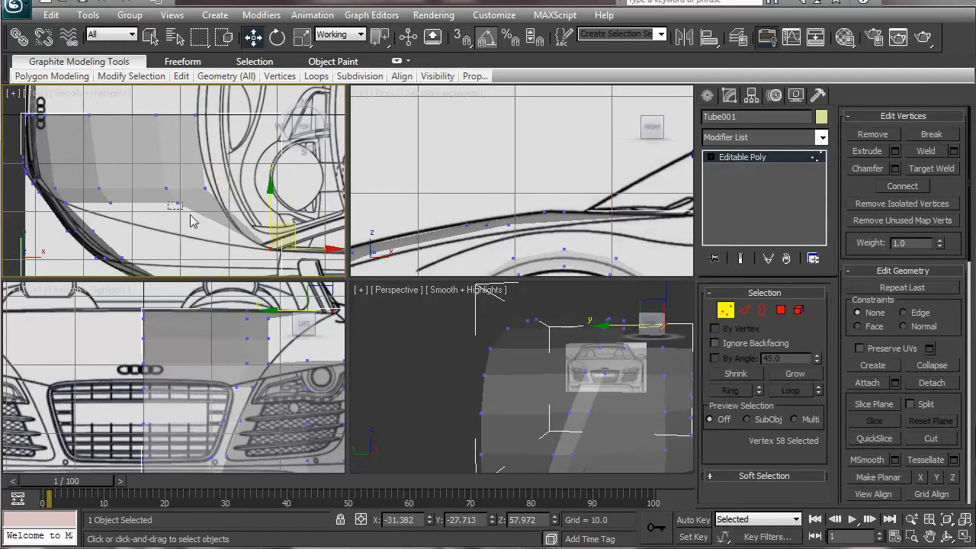
left_click(177, 203)
left_click_drag(207, 215, 211, 219)
left_click(112, 203)
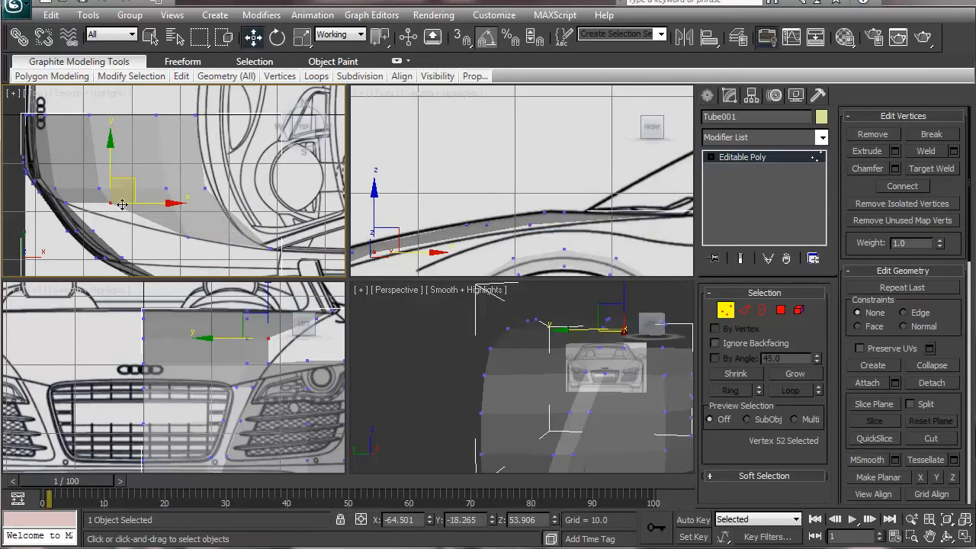
left_click_drag(131, 179, 132, 196)
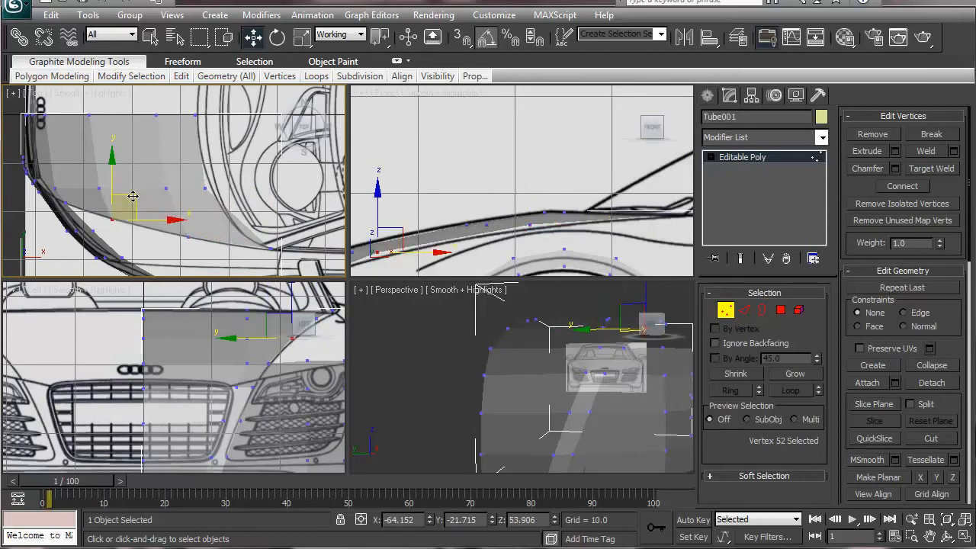
Step: Move the three vertices of the bonnet's inner row outward in the Top viewport so they follow the outer edge and windscreen curve
left_click(215, 196)
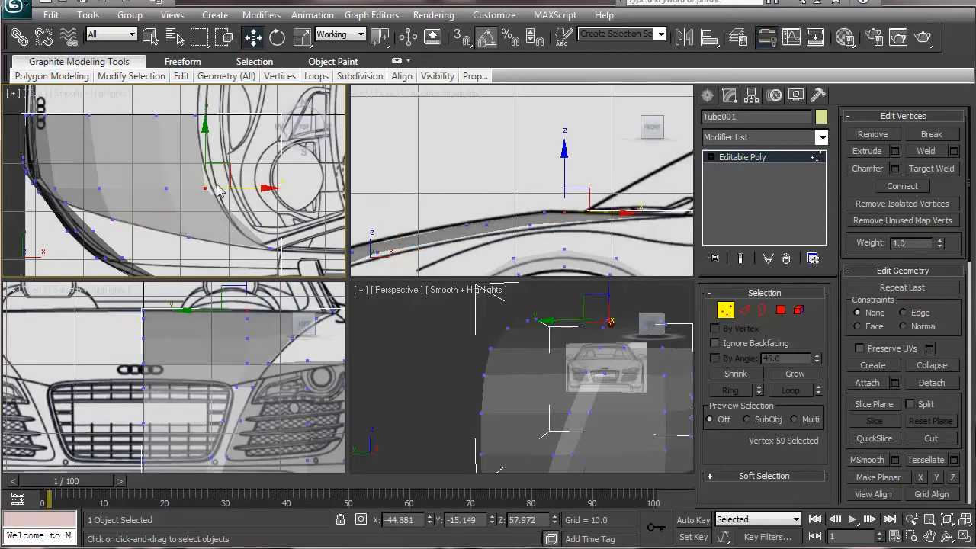
left_click_drag(228, 166, 243, 189)
left_click(165, 189)
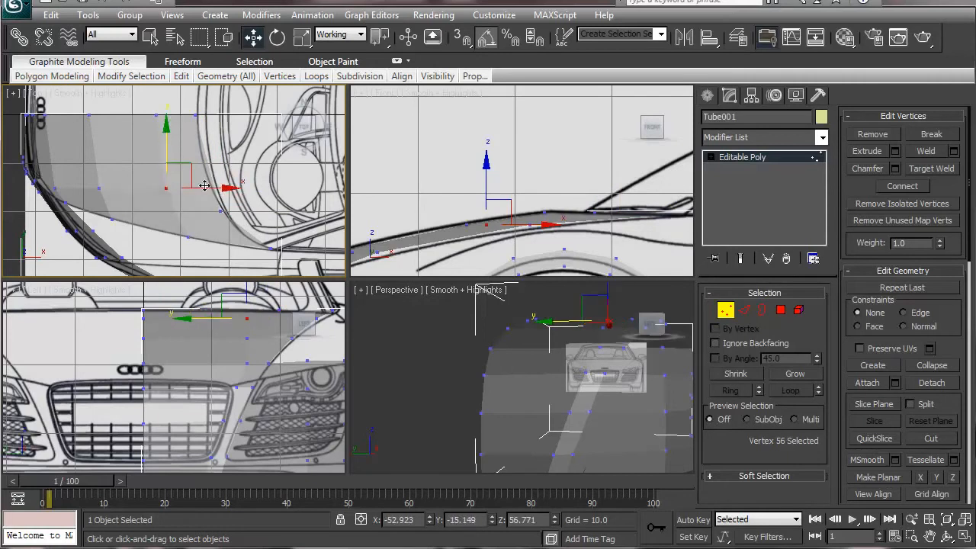
mouse_move(185, 164)
left_mouse_down()
mouse_move(200, 170)
mouse_move(189, 181)
left_mouse_up()
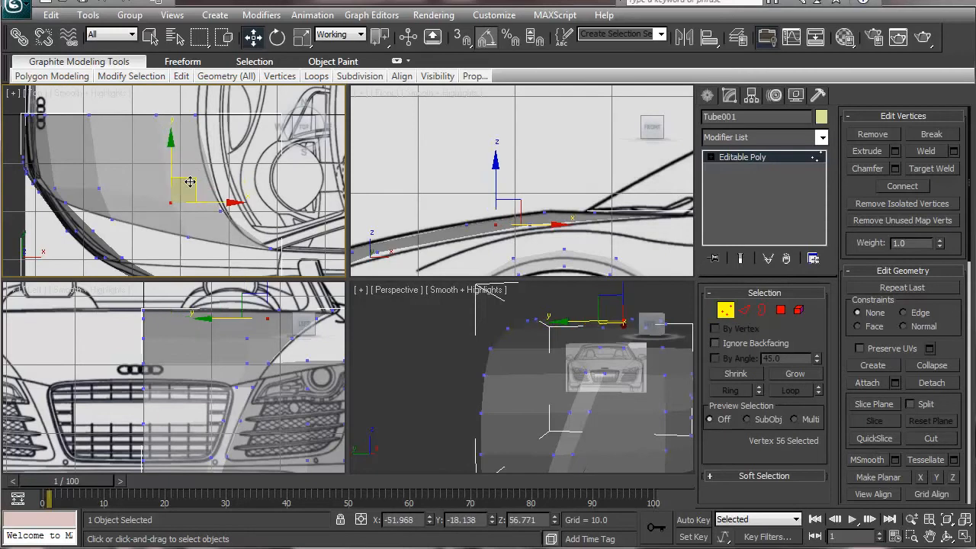
left_click(100, 188)
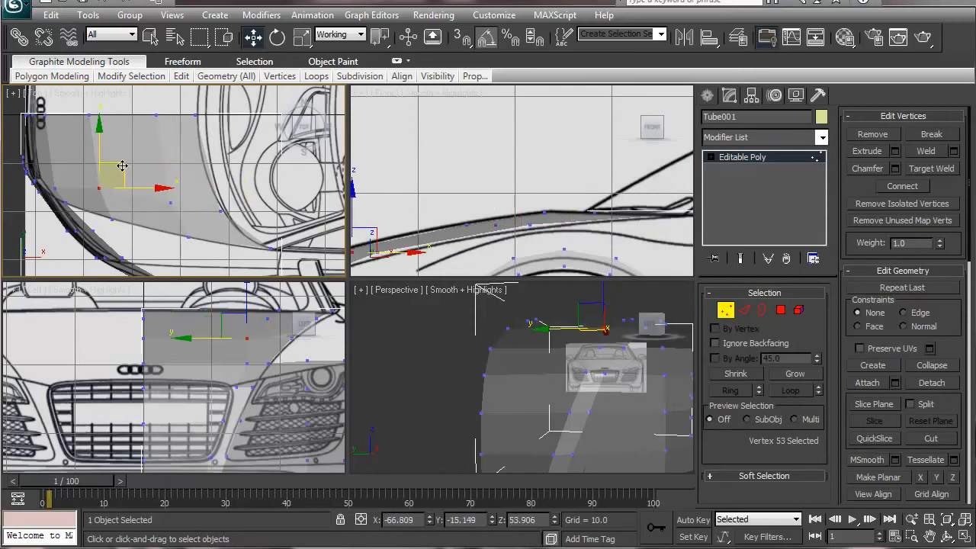
left_click_drag(122, 166, 125, 180)
left_click(161, 184)
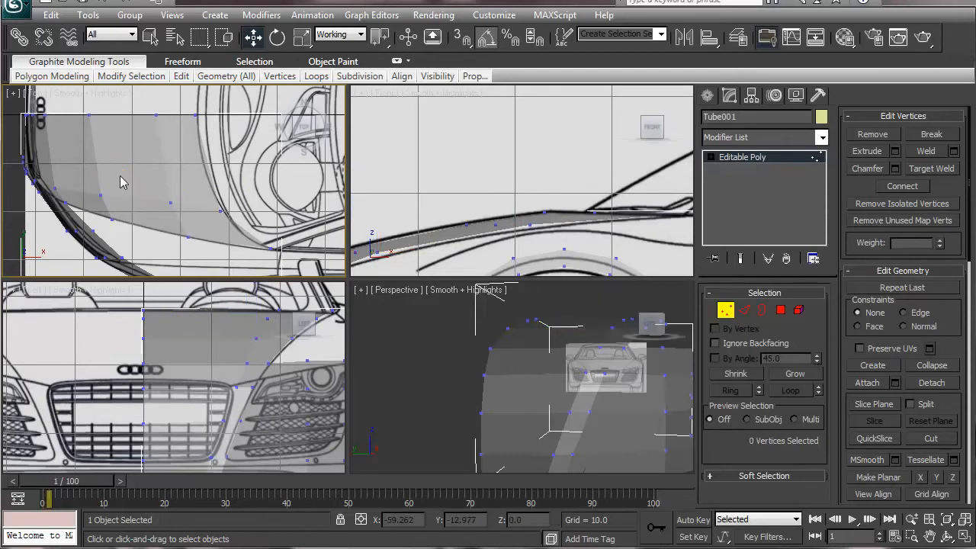
left_click(175, 197)
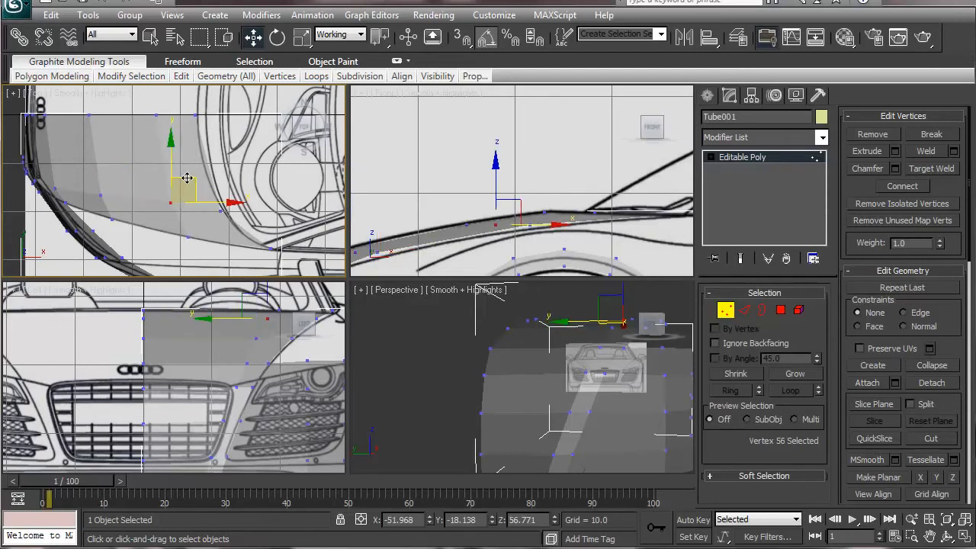
left_click_drag(188, 181, 189, 183)
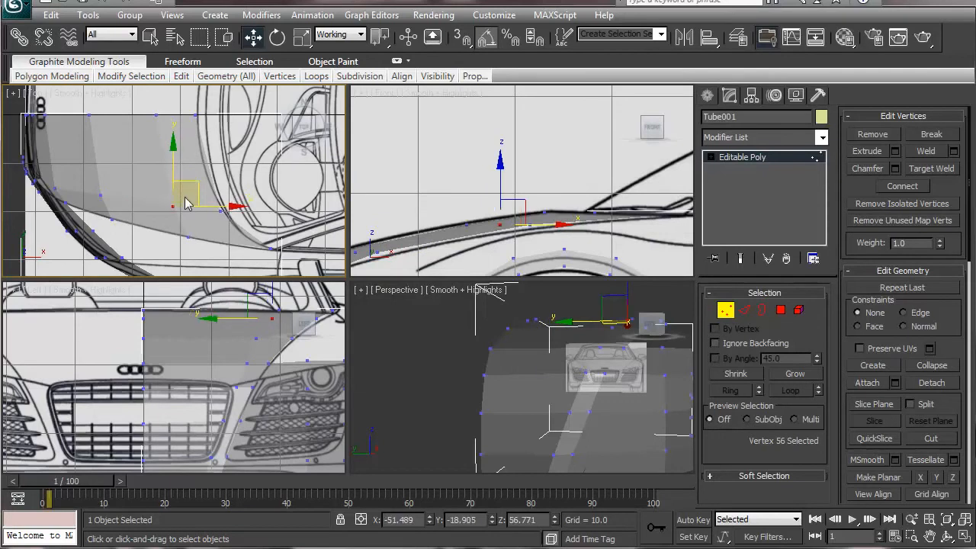
Step: Lower the two front outer-edge vertices of the bonnet along Z in the Front viewport to match the blueprint's side line
middle_click_drag(545, 364, 417, 381, "alt")
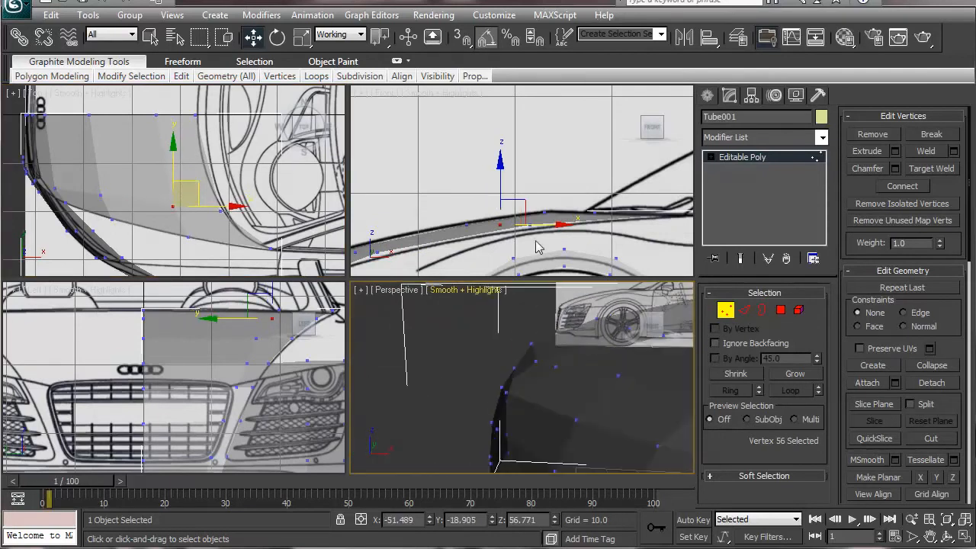
middle_click_drag(535, 242, 523, 218)
left_click(509, 221)
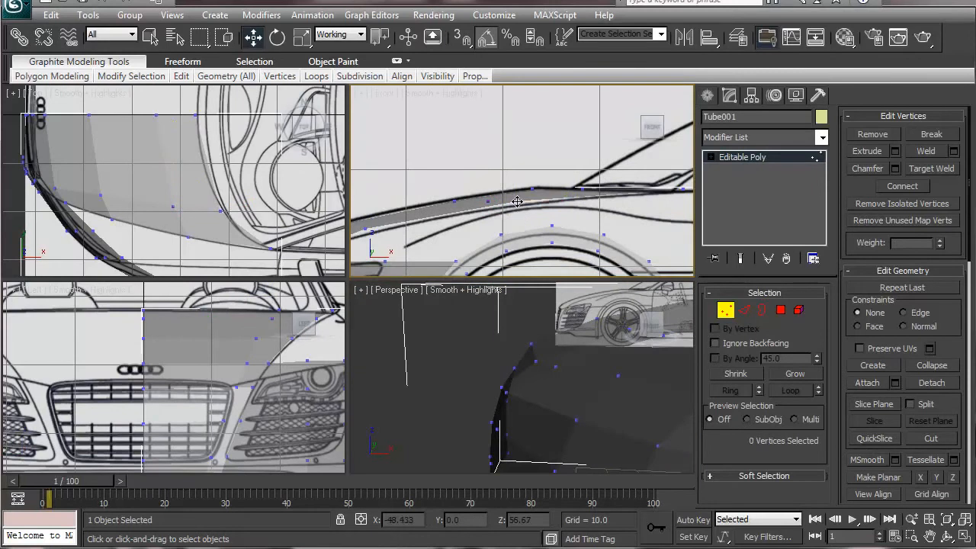
left_click(517, 201)
left_click_drag(518, 140, 519, 144)
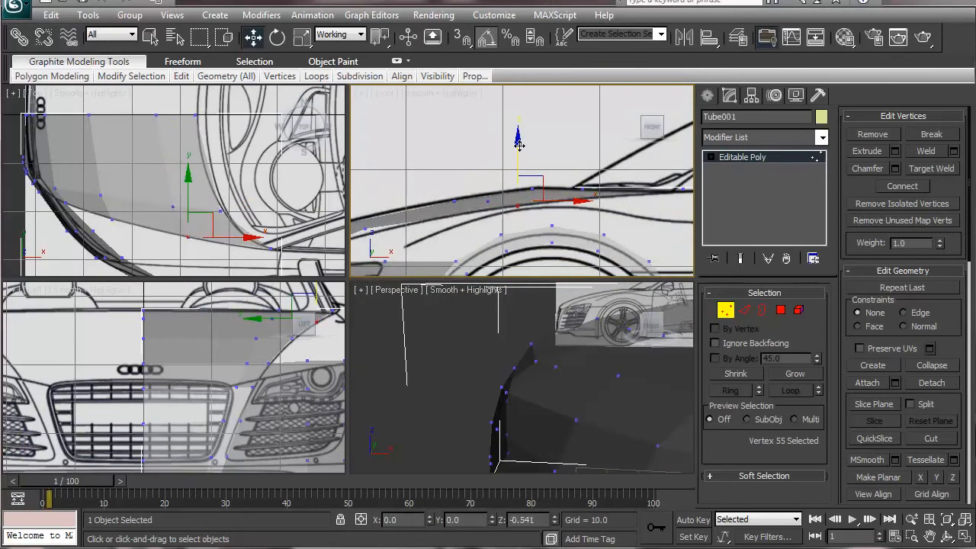
middle_click_drag(427, 215, 515, 200)
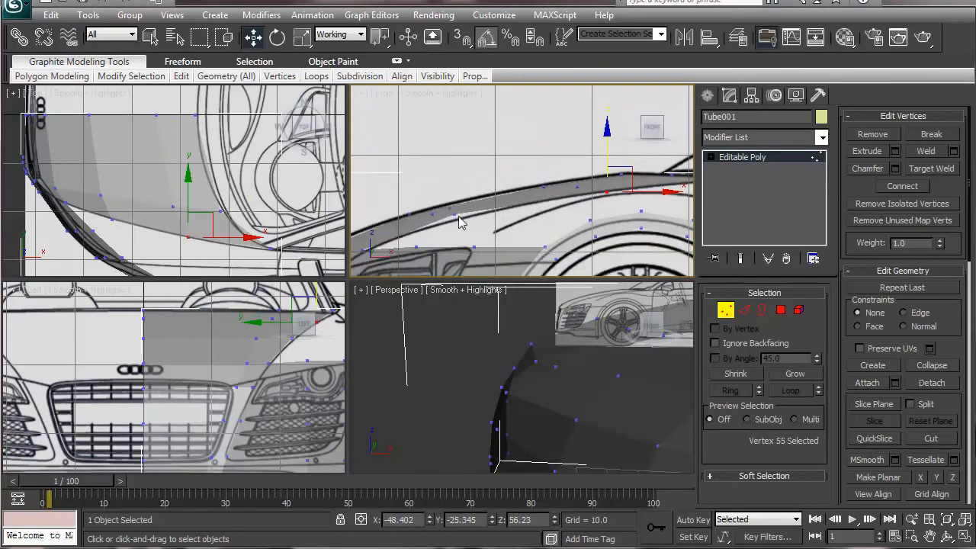
left_click(452, 214)
left_click_drag(455, 151, 455, 157)
Step: Raise the bonnet's centreline vertex slightly along Z in the Front viewport to meet the blueprint's bonnet line
middle_click_drag(452, 183, 560, 137)
middle_click_drag(524, 164, 424, 218)
middle_click_drag(538, 198, 477, 199)
left_click(497, 177)
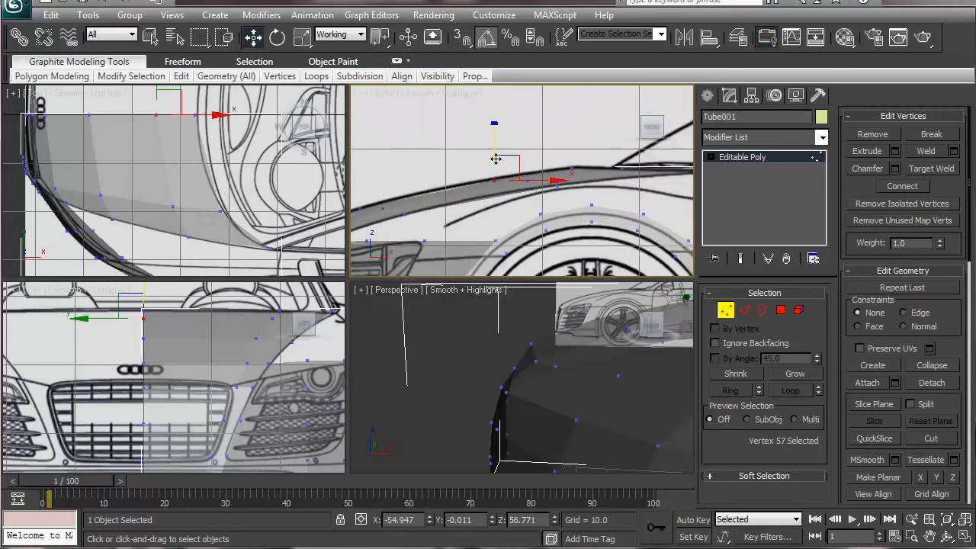
left_click_drag(494, 120, 494, 116)
middle_click_drag(534, 197, 507, 211)
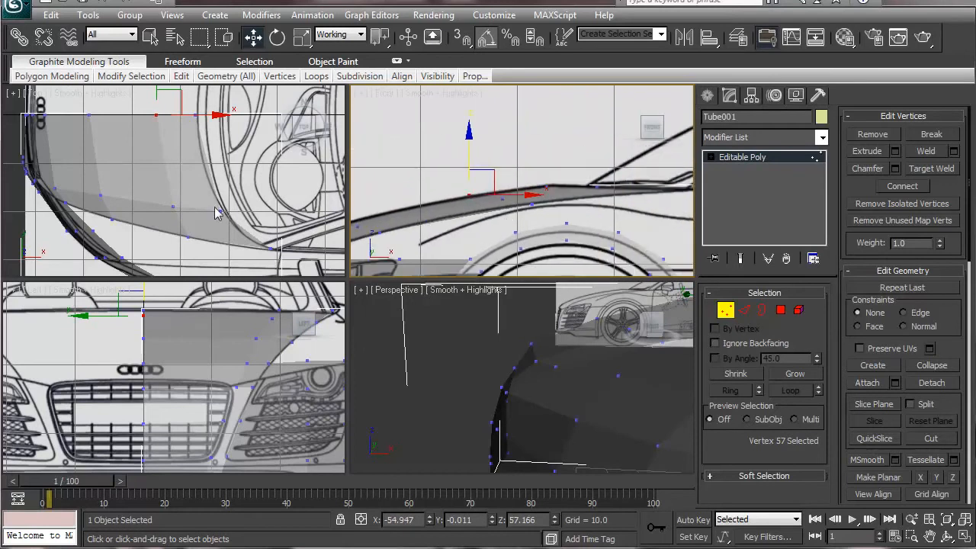
Step: Leave vertex editing and turn off the See-Through display for the body mesh
middle_click_drag(219, 214, 189, 207)
scroll(538, 361, "down", 5)
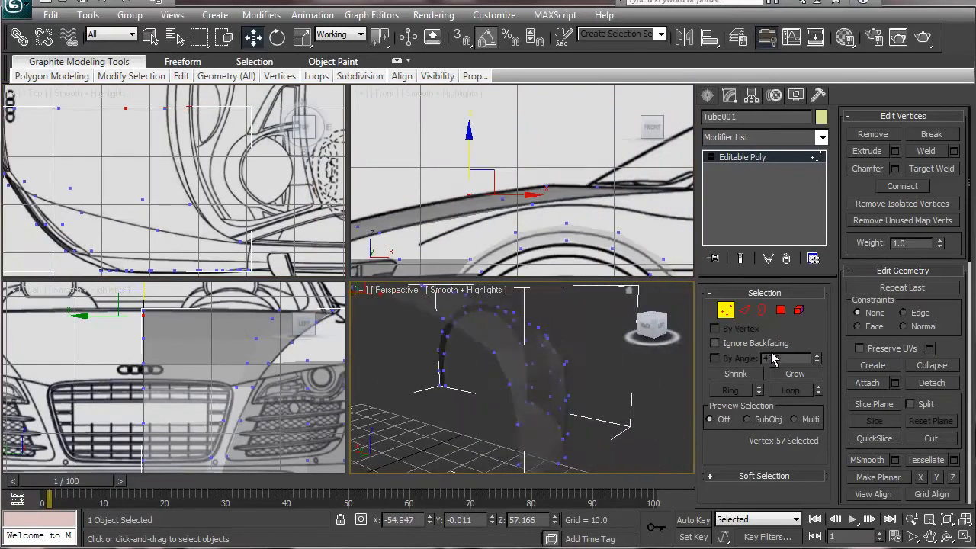
left_click(725, 309)
left_click(795, 94)
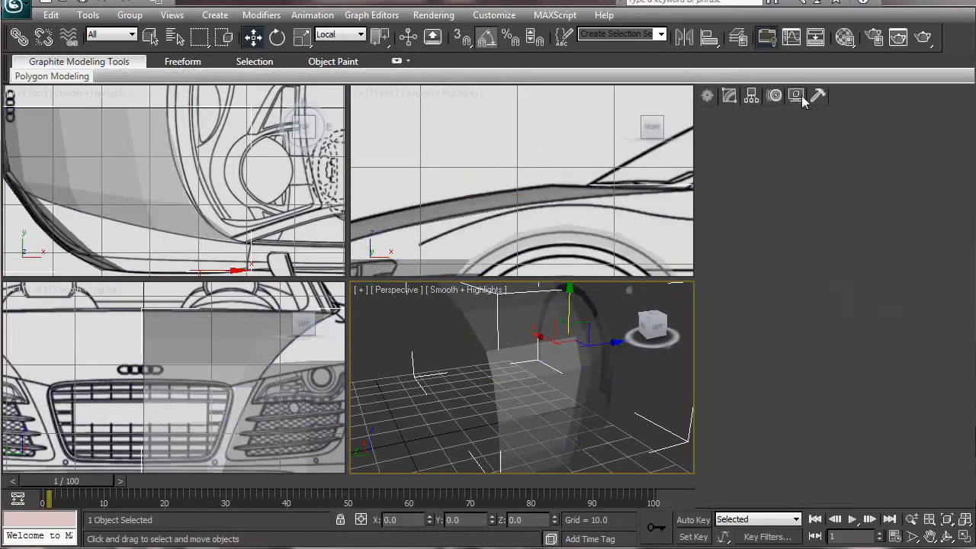
left_click(881, 422)
middle_click_drag(583, 407, 452, 417, "alt")
scroll(474, 412, "down", 3)
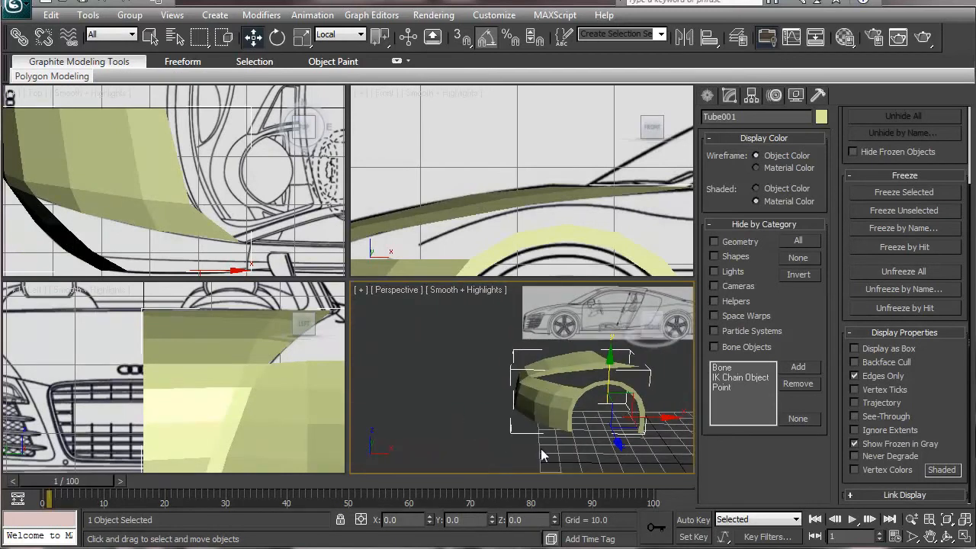
middle_click_drag(266, 371, 156, 399)
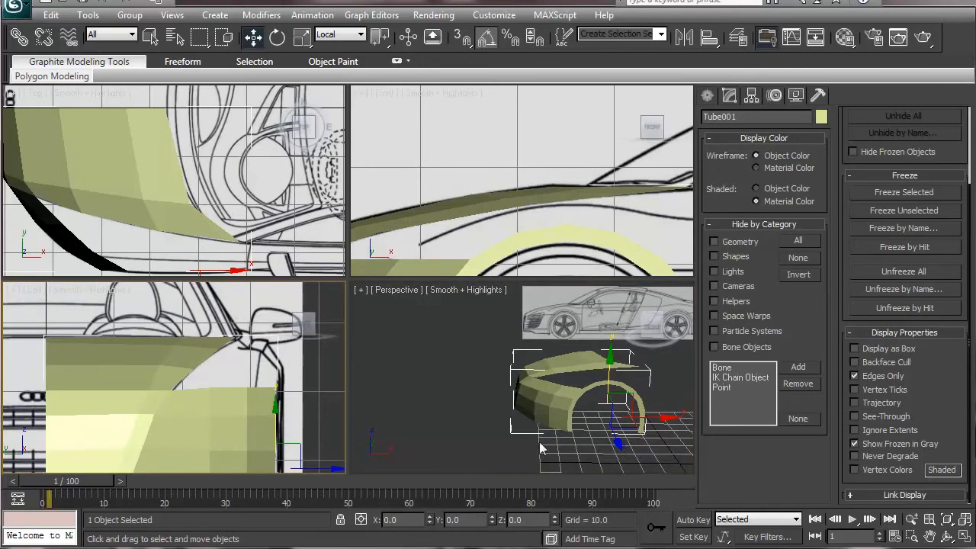
middle_click_drag(523, 233, 566, 203)
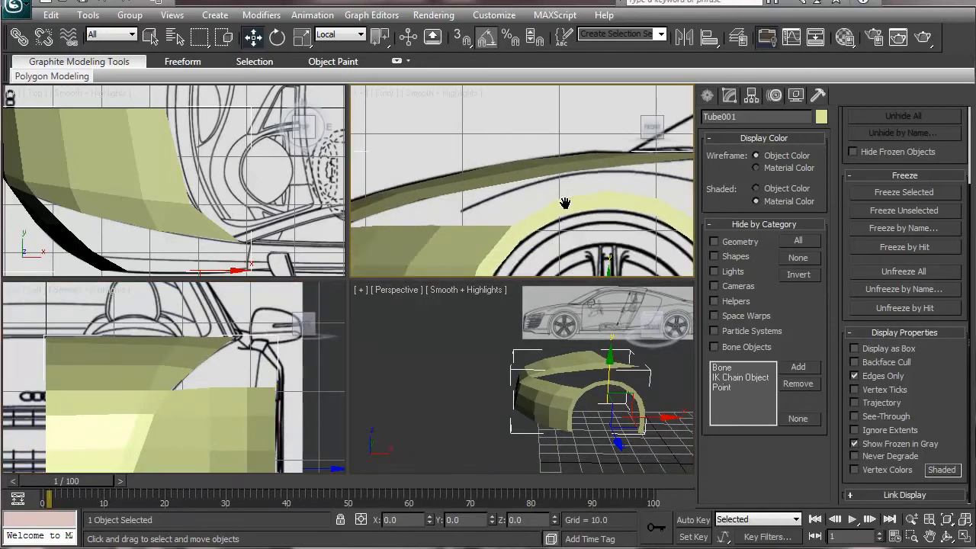
Step: Select the four upper outer edges of the wheel arch in the Front viewport for edge editing
left_click(728, 96)
left_click(743, 311)
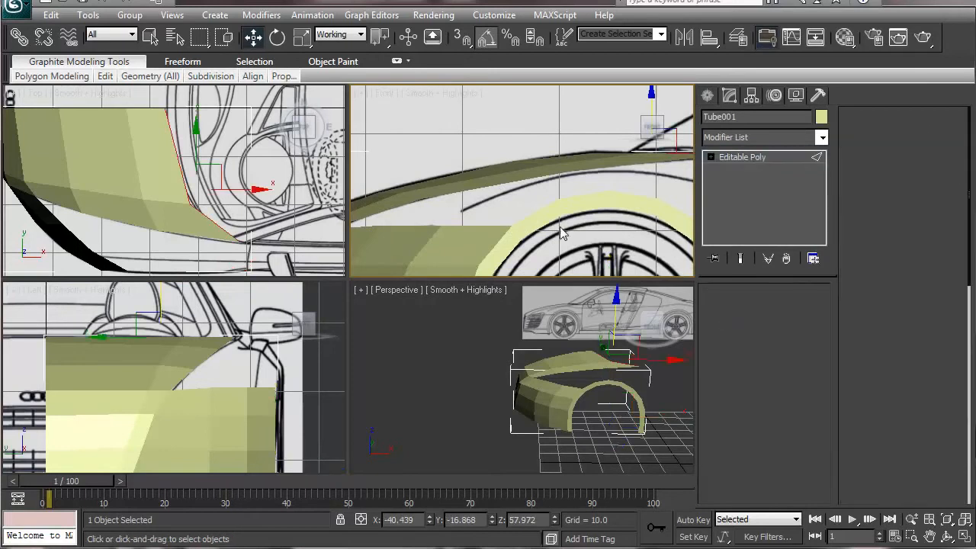
left_click(531, 216)
left_click(599, 190, "ctrl")
middle_click_drag(599, 190, 530, 191)
left_click(538, 197, "ctrl")
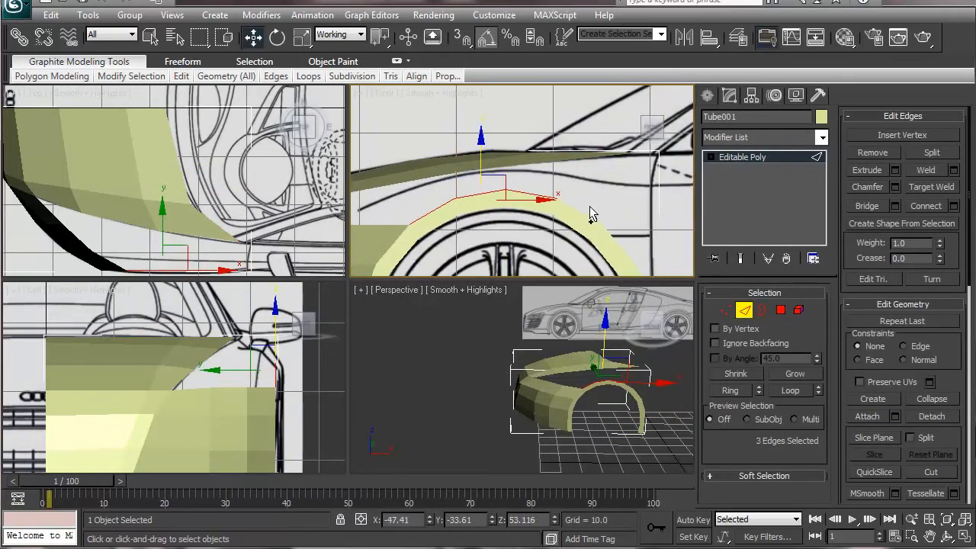
left_click(579, 216, "ctrl")
middle_click_drag(94, 213, 100, 133)
scroll(165, 202, "up", 2)
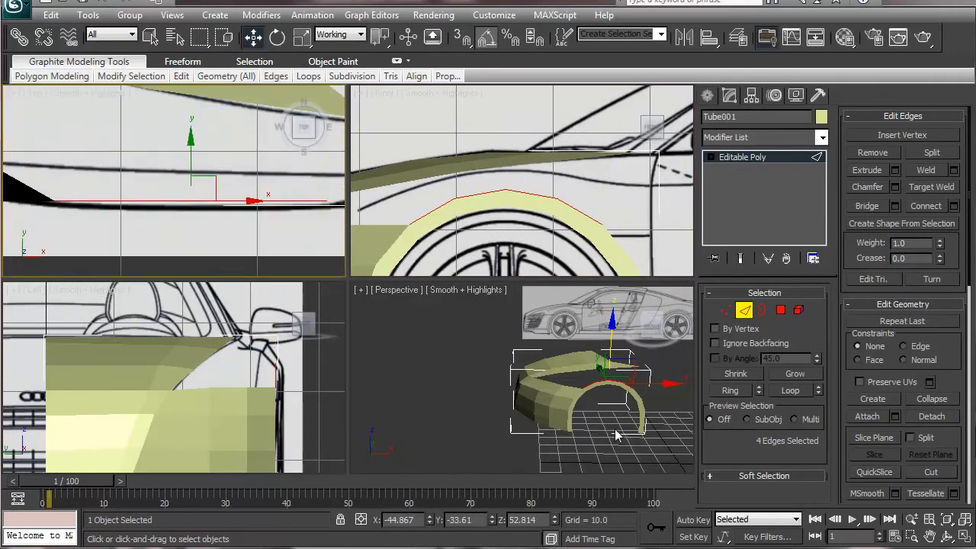
scroll(107, 174, "down", 2)
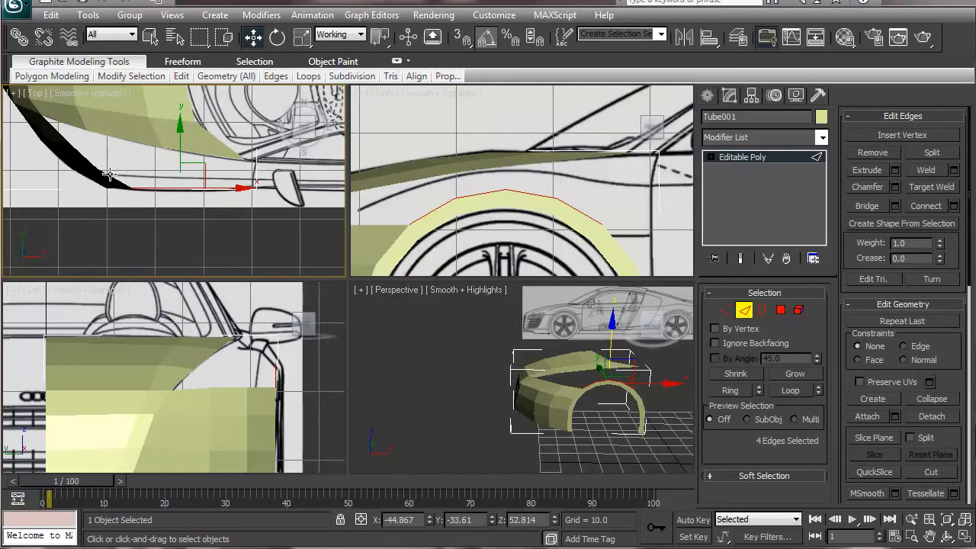
Step: Switch the reference coordinate system to Local and adjust the inner-row vertex at the bonnet's front edge along its local Z axis
left_click(723, 311)
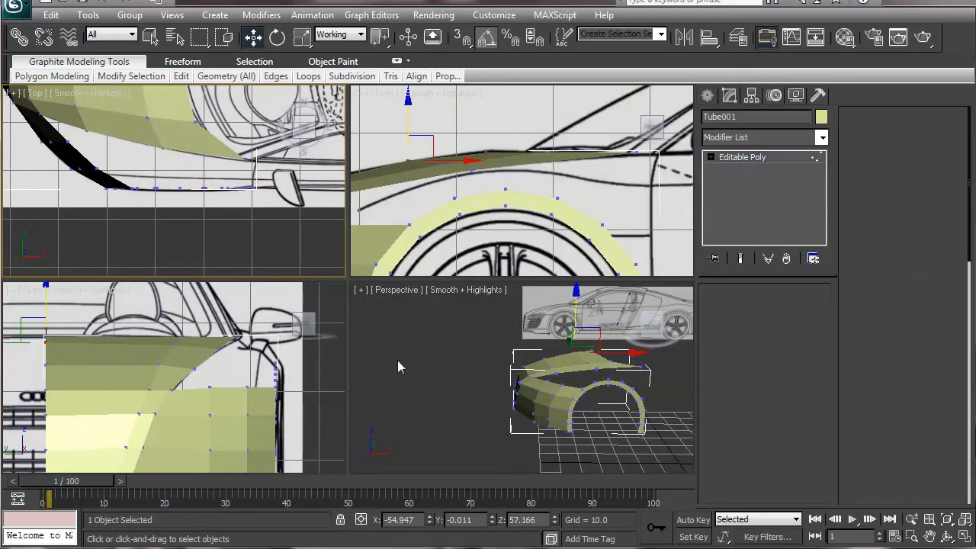
left_click(149, 391)
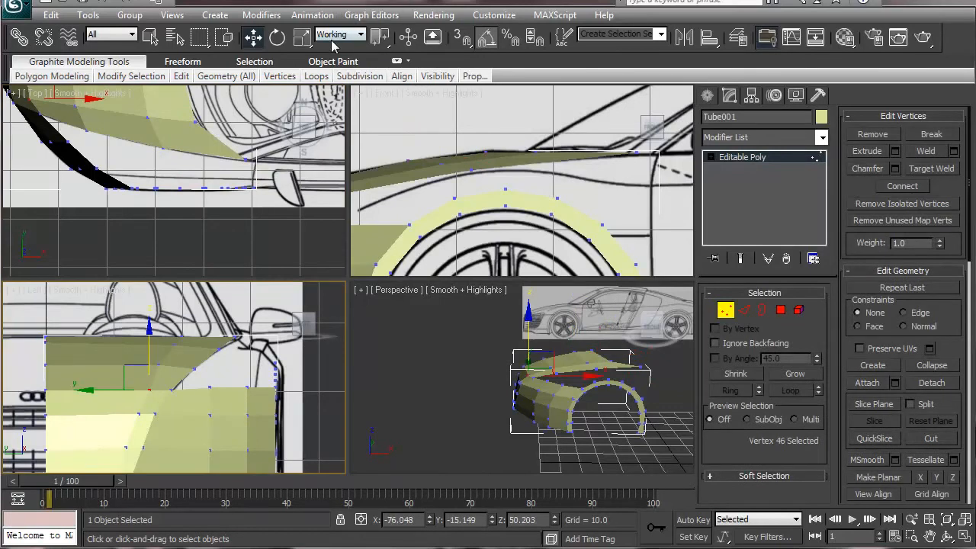
left_click(339, 34)
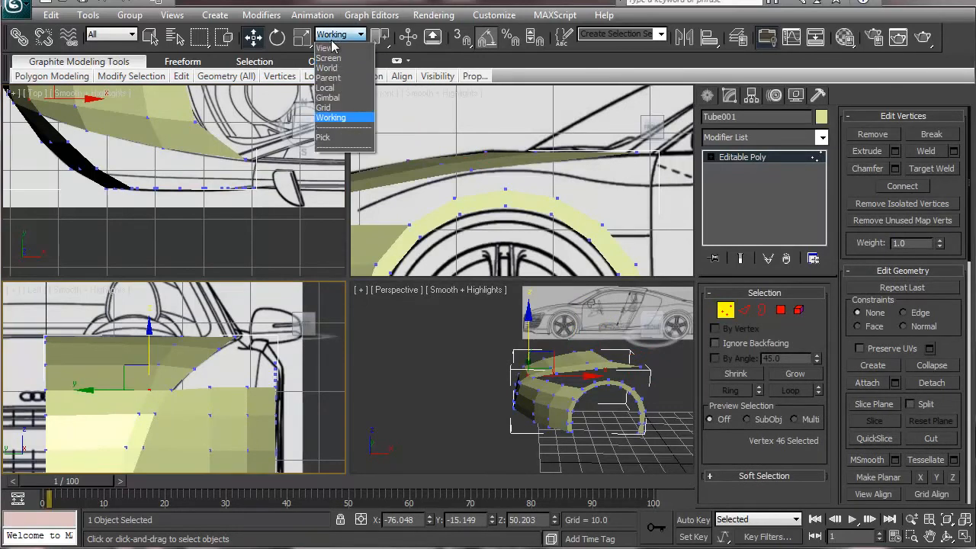
left_click(349, 94)
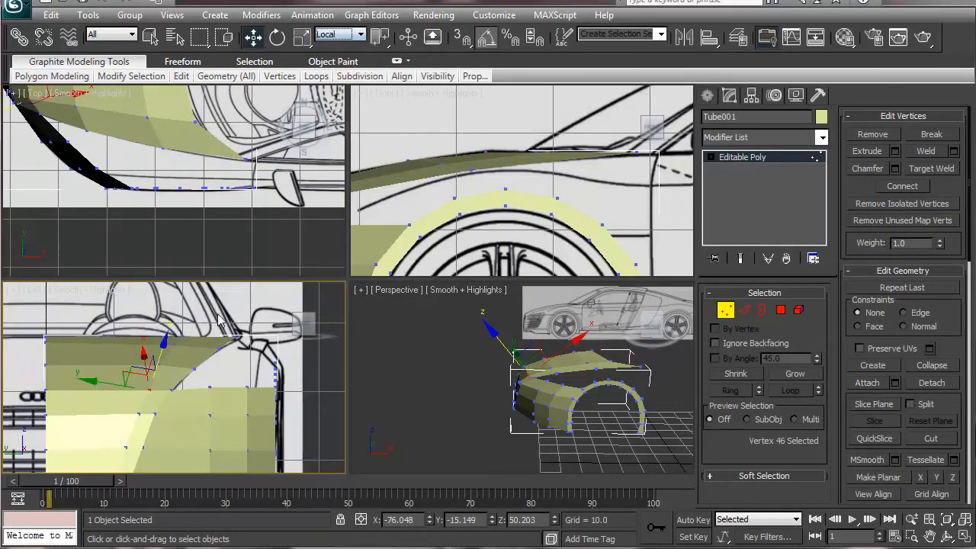
left_click(492, 336)
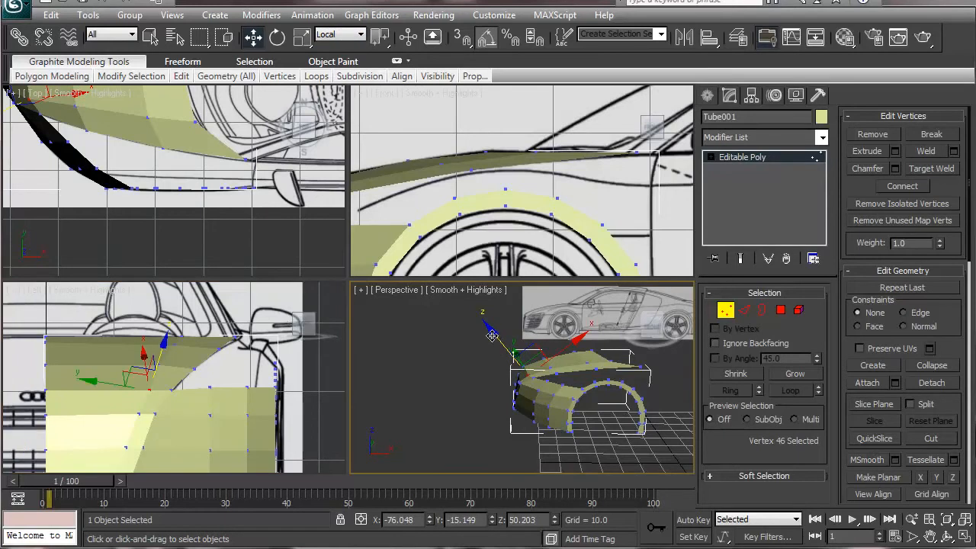
left_click_drag(491, 335, 491, 339)
left_click(160, 343)
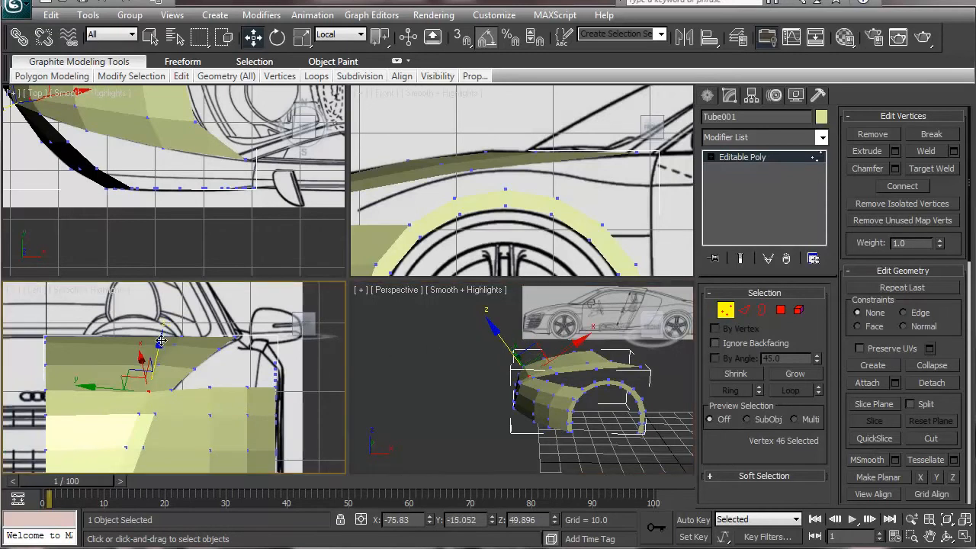
left_click_drag(160, 342, 172, 340)
right_click(475, 432)
left_click(297, 388)
Step: Nudge the next inner-row bonnet vertex along local Z, and readjust the front-edge vertex in the Left viewport
left_click(151, 345)
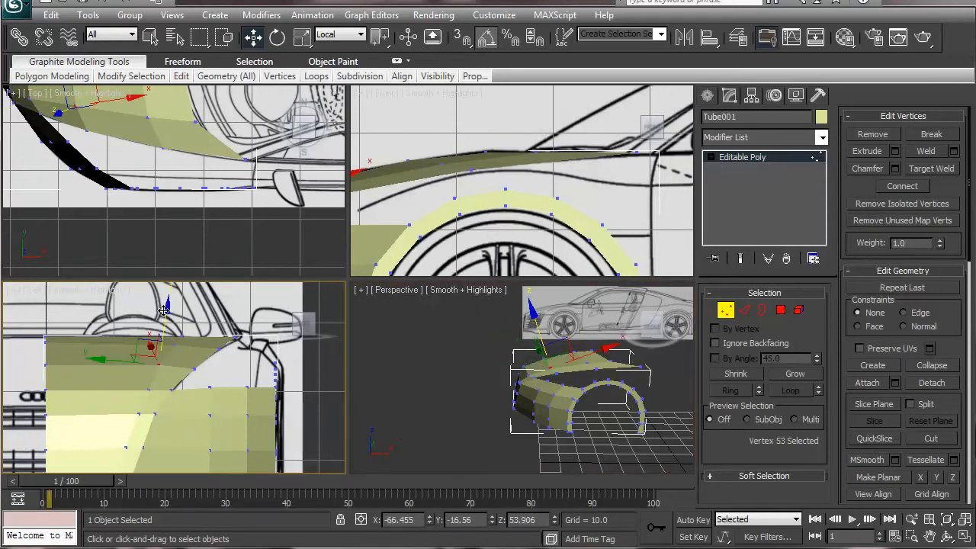
left_click_drag(167, 305, 166, 306)
left_click(148, 367)
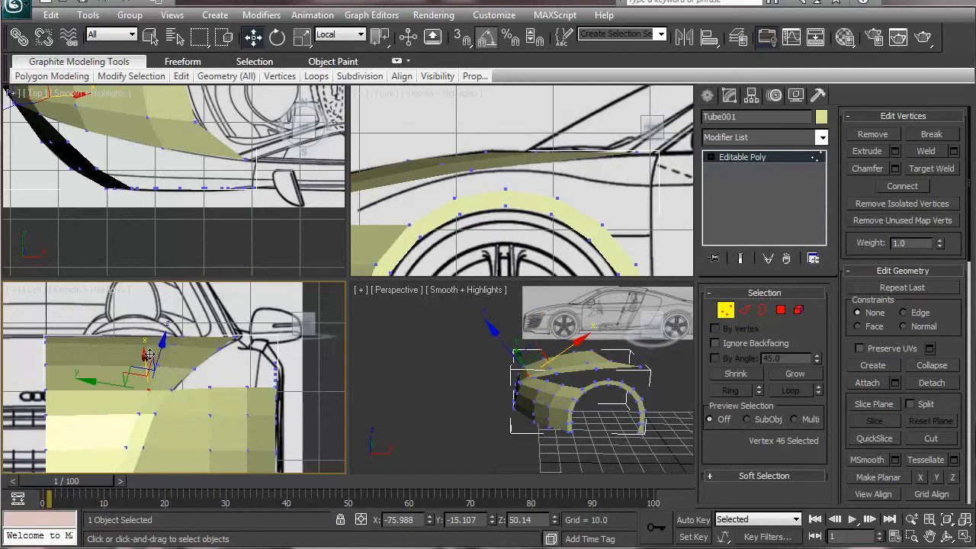
left_click_drag(162, 343, 176, 344)
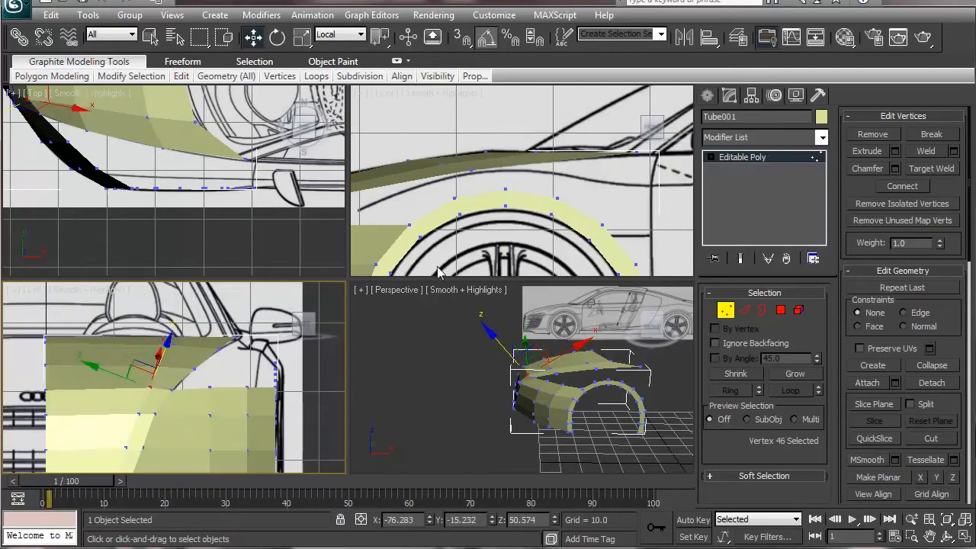
scroll(410, 199, "up", 3)
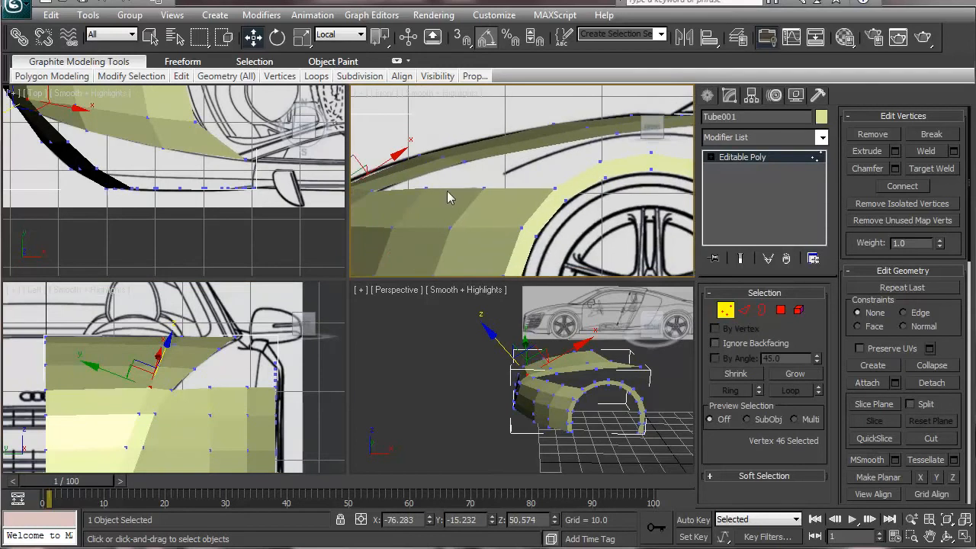
scroll(410, 203, "down", 2)
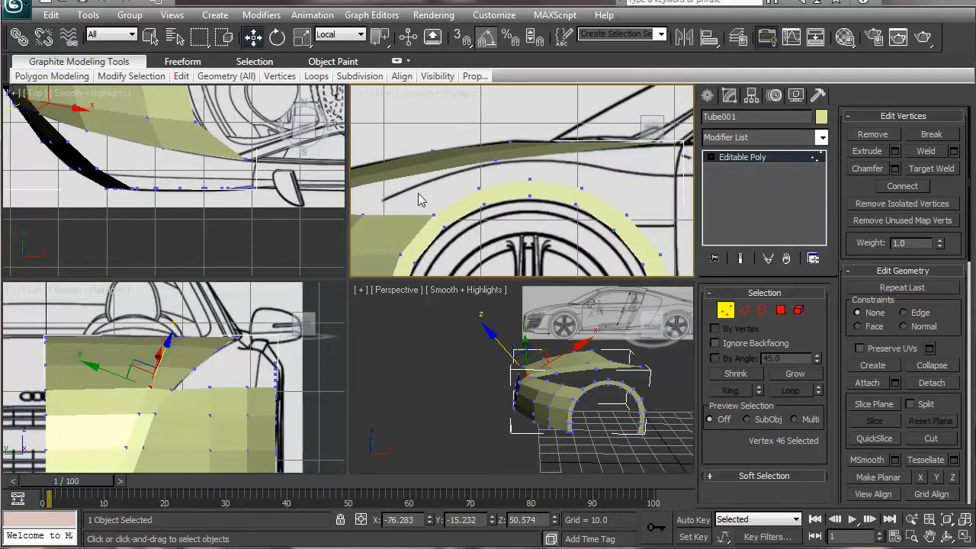
left_click(501, 150)
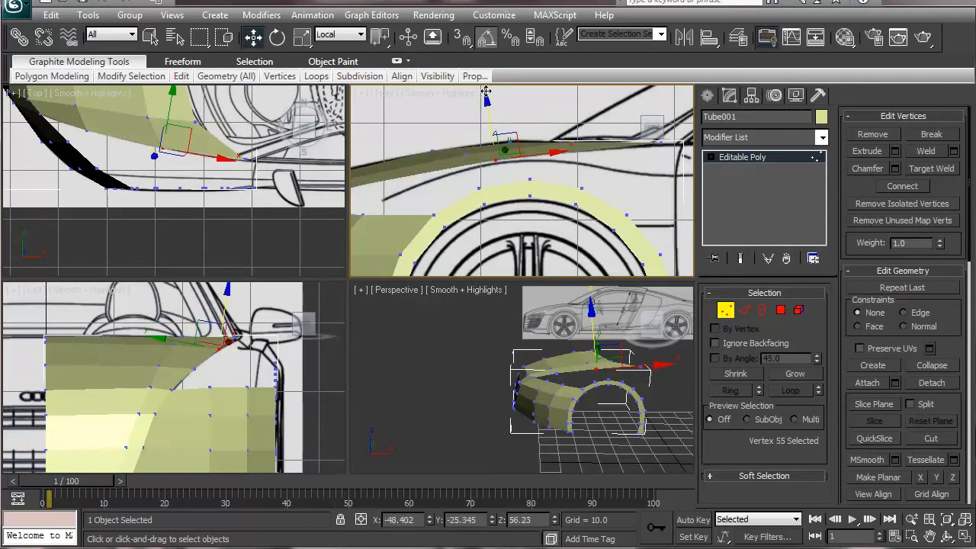
Step: Extrude the four selected upper wheel-arch edges upward and inward in the Left viewport to start the fender
left_click(744, 309)
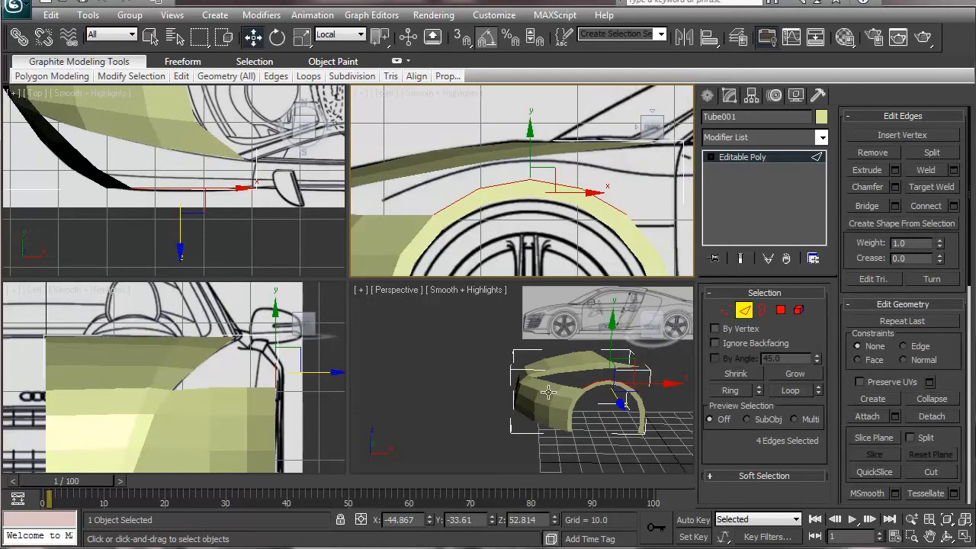
middle_click_drag(630, 379, 490, 414, "alt")
middle_click_drag(271, 388, 213, 403)
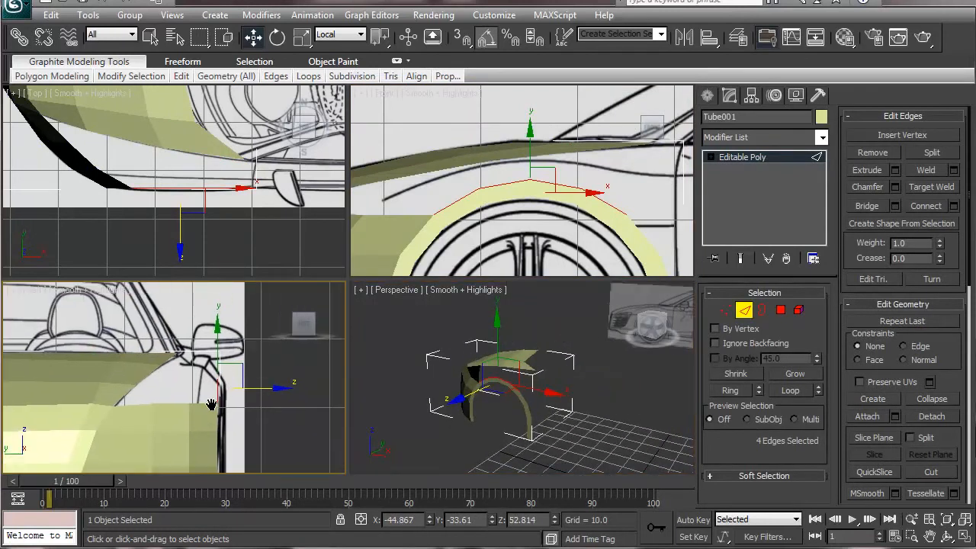
left_click_drag(246, 365, 207, 305, "shift")
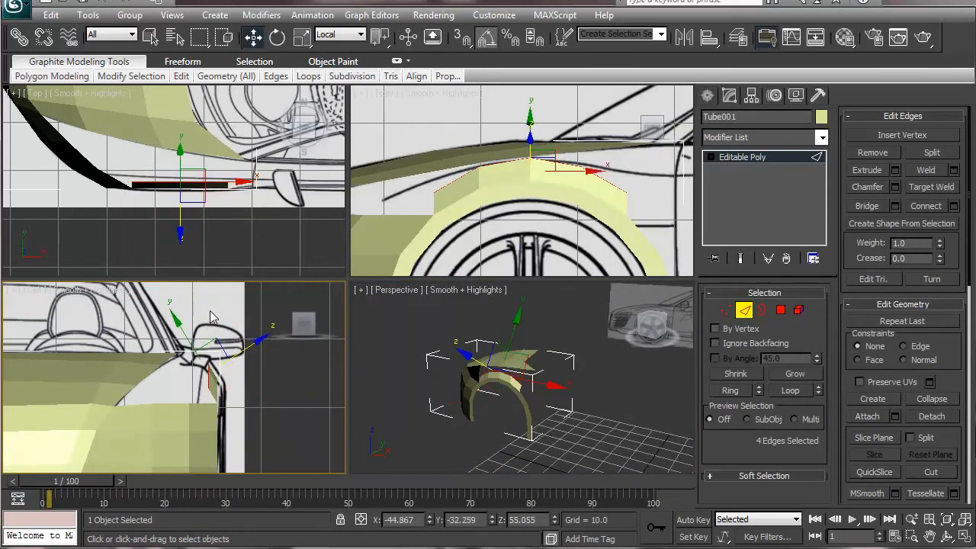
Step: Set the reference coordinate system to Working and move the new fender edges further inward in the Left viewport
left_click(348, 34)
left_click(347, 119)
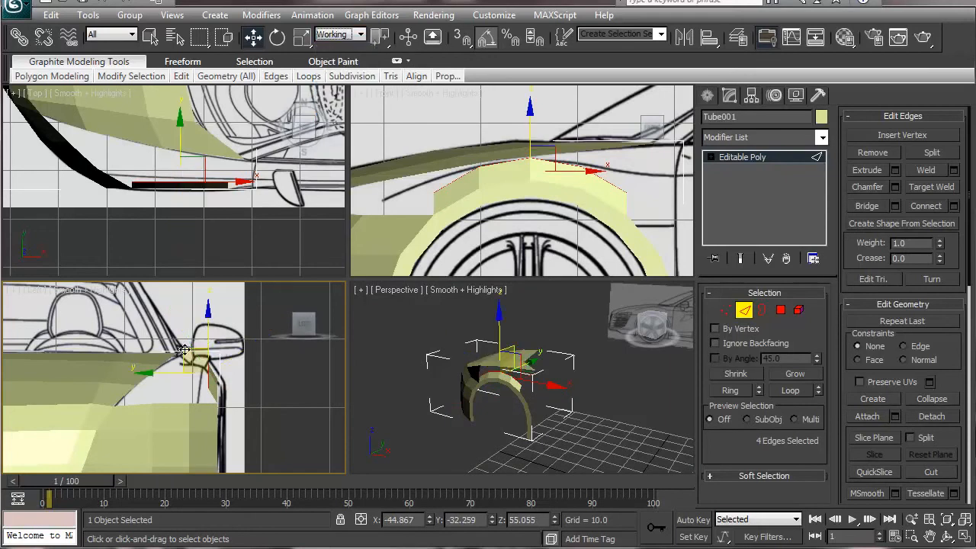
left_click_drag(178, 351, 177, 352)
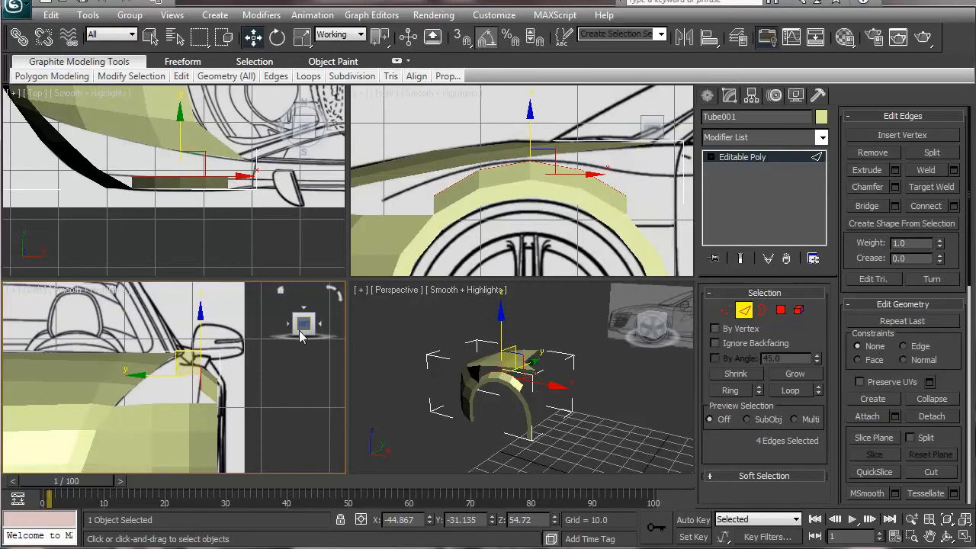
Step: Scale the four fender edges along X to about 143% in the Front viewport to follow the blueprint's fender line
key("r")
middle_click_drag(562, 164, 578, 185)
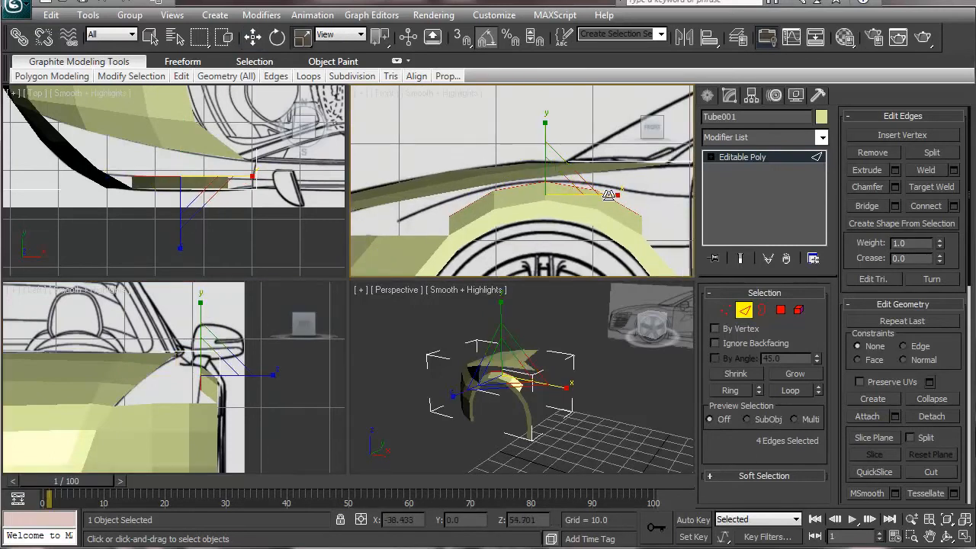
left_click_drag(609, 195, 641, 196)
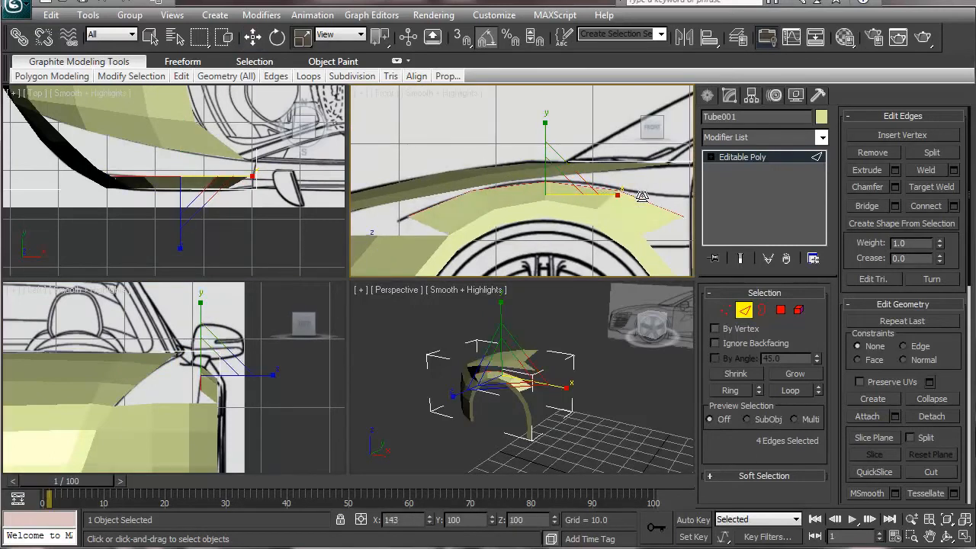
middle_click_drag(155, 209, 162, 211)
scroll(162, 211, "up", 4)
scroll(514, 206, "up", 4)
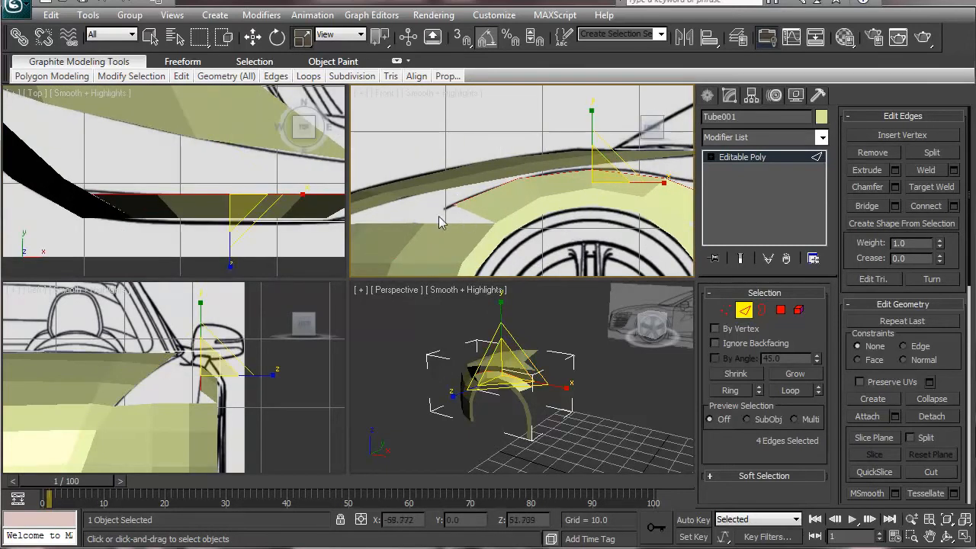
middle_click_drag(528, 221, 490, 232)
key("w")
left_click_drag(617, 196, 546, 215)
key("ctrl+z")
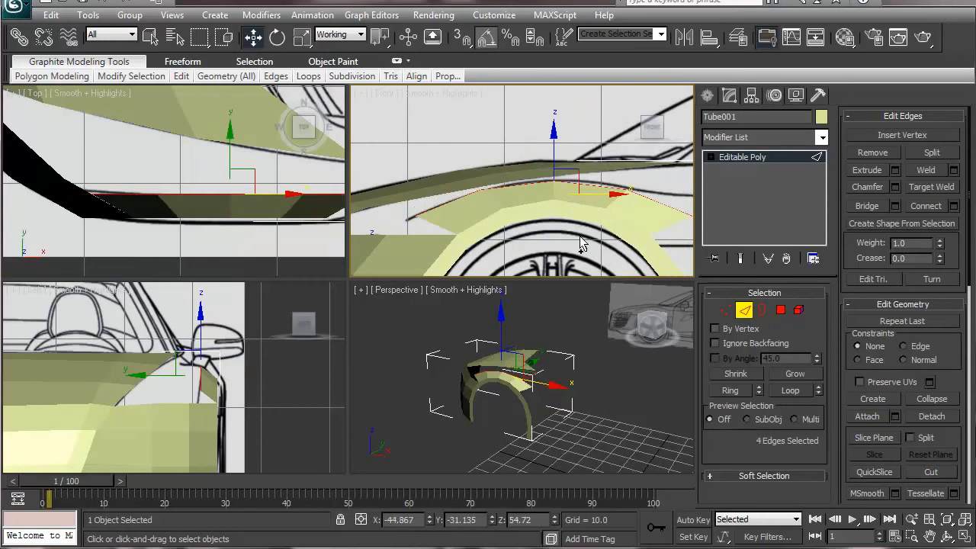
Step: Widen the fender edges a little more along X and lower them along Z in the Front viewport
key("r")
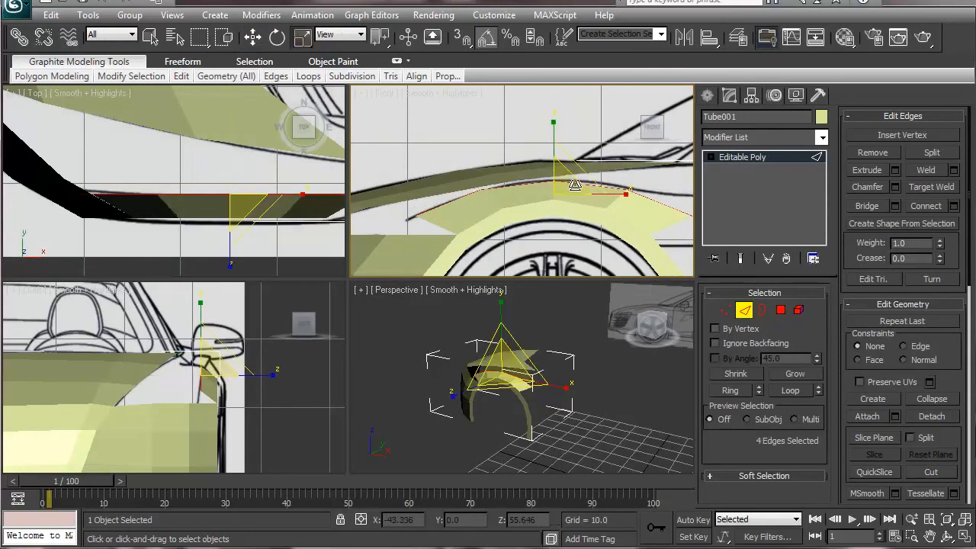
mouse_move(623, 194)
left_mouse_down()
mouse_move(641, 194)
mouse_move(633, 192)
left_mouse_up()
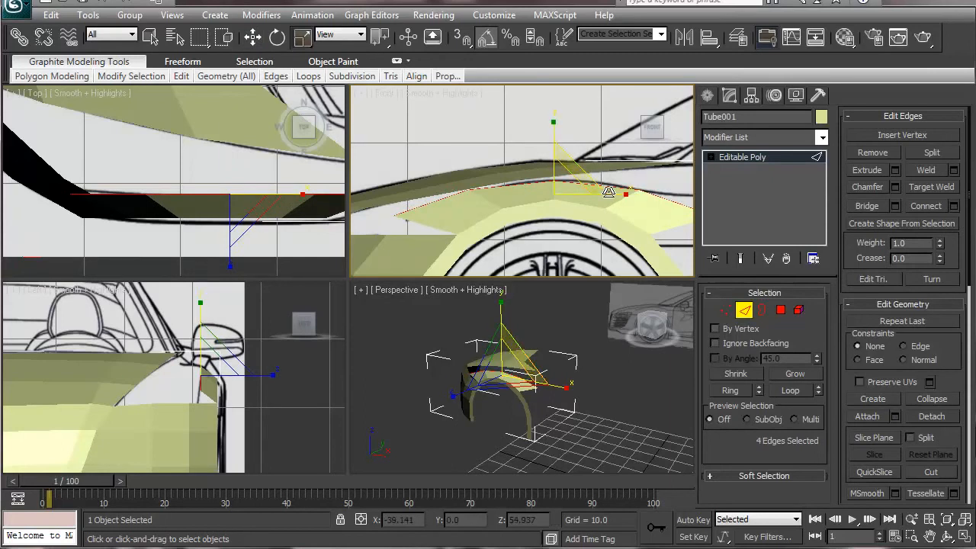
key("w")
left_click_drag(553, 133, 564, 148)
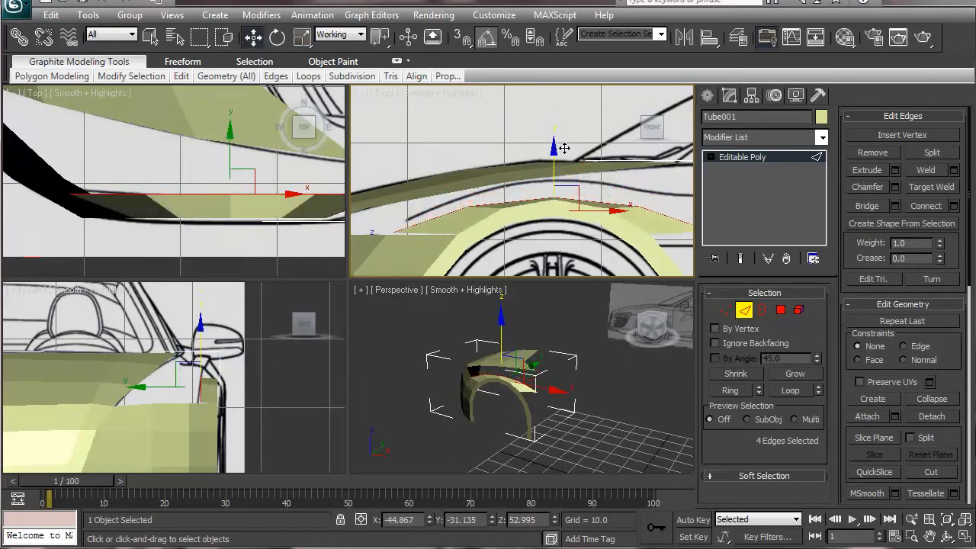
Step: Stretch the fender edges vertically and raise them about 1.27 along Z to match the curved fender line
key("e")
key("r")
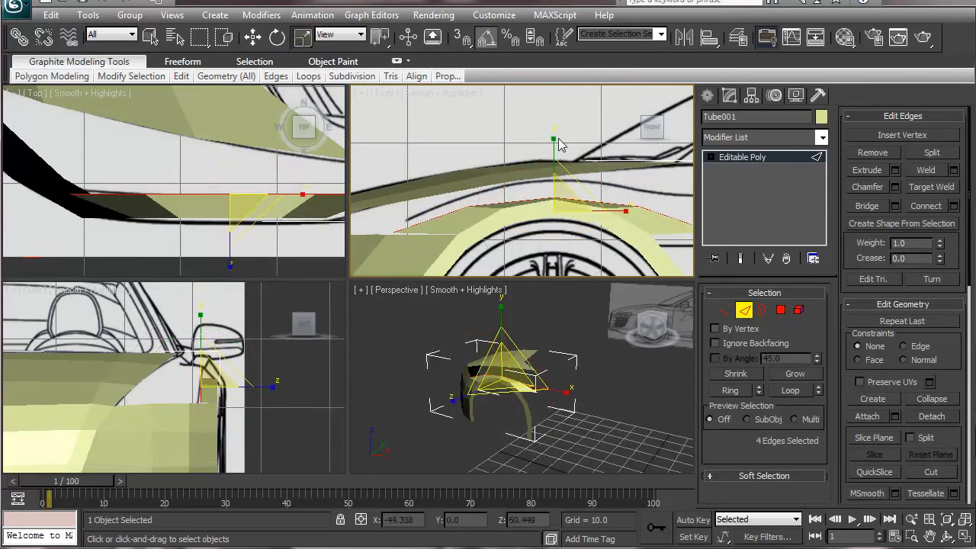
left_click_drag(554, 138, 557, 107)
key("w")
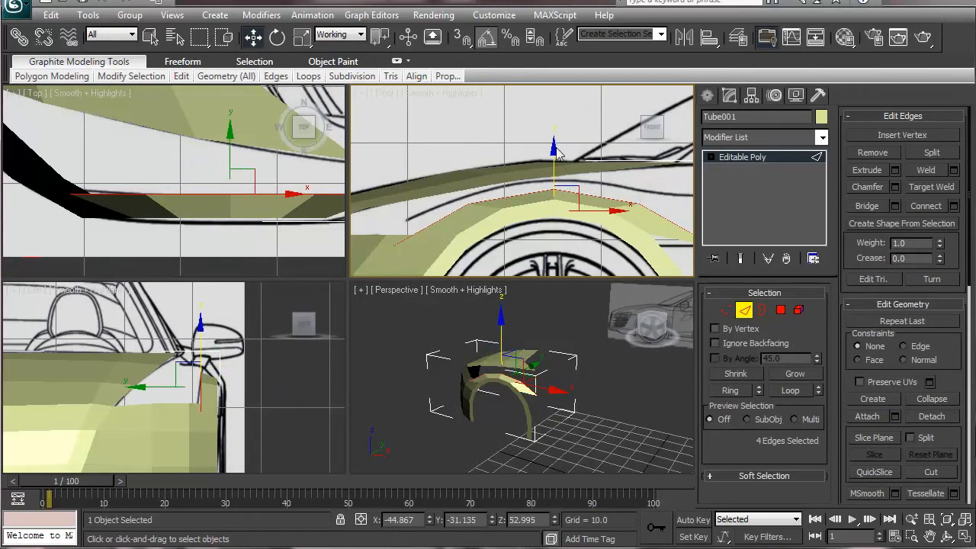
left_click_drag(553, 150, 552, 138)
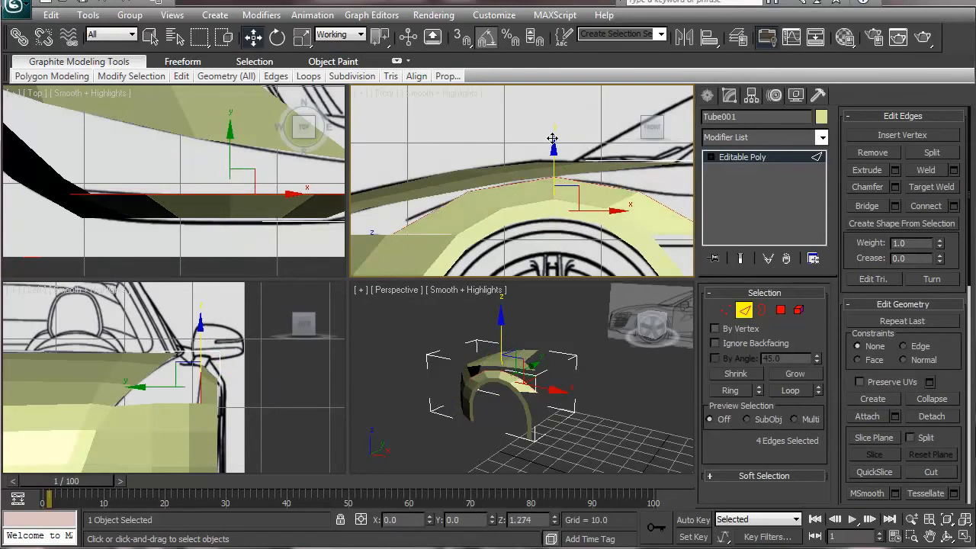
Step: Scale the fender edges slightly wider along X in the Front viewport to refine their fit to the fender line
key("e")
key("r")
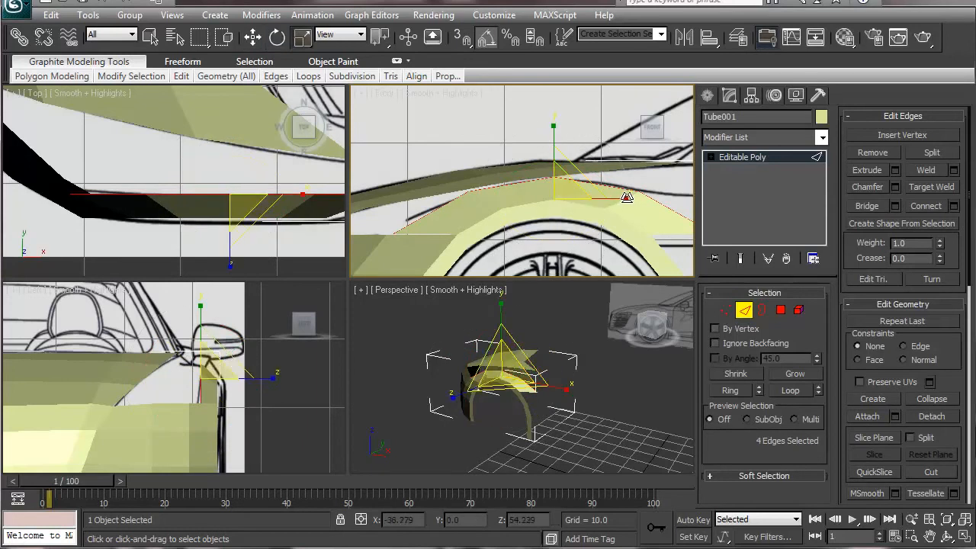
left_click_drag(625, 196, 626, 195)
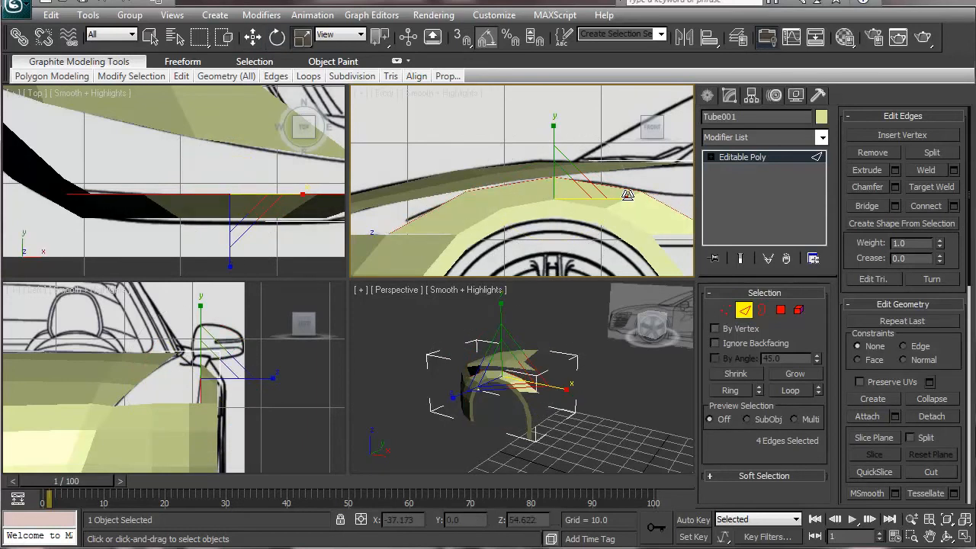
Step: Move the four selected upper wheel-arch edges inward toward the hood, to about Y -29.67
key("w")
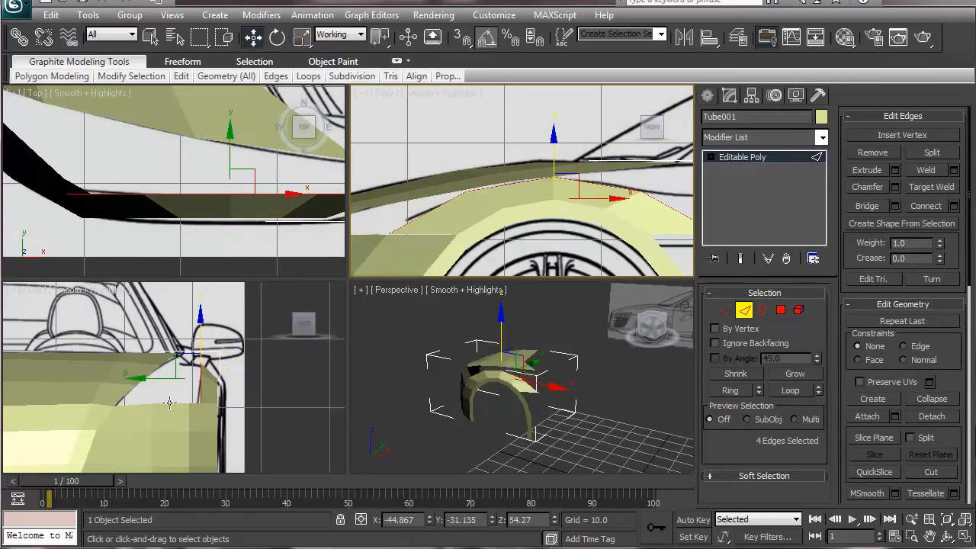
scroll(477, 385, "up", 10)
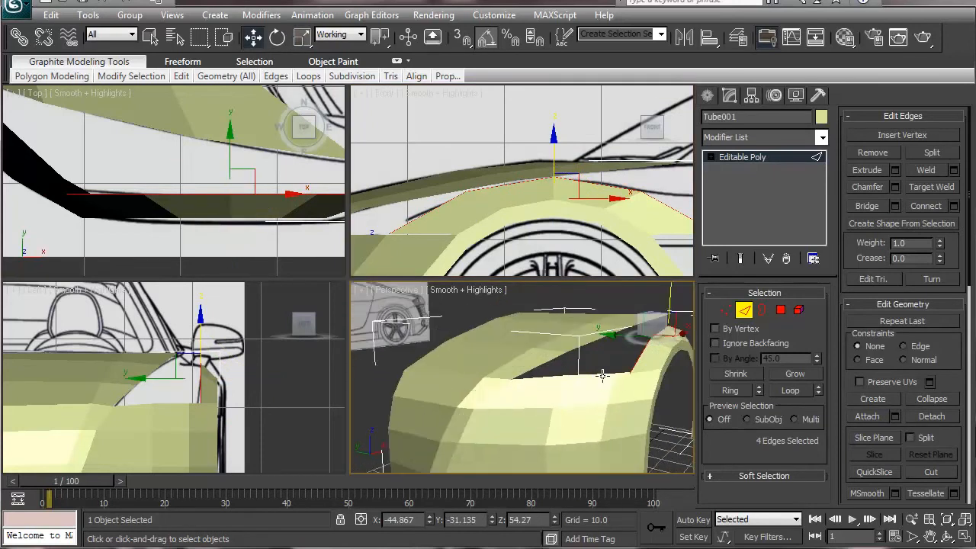
scroll(617, 410, "up", 3)
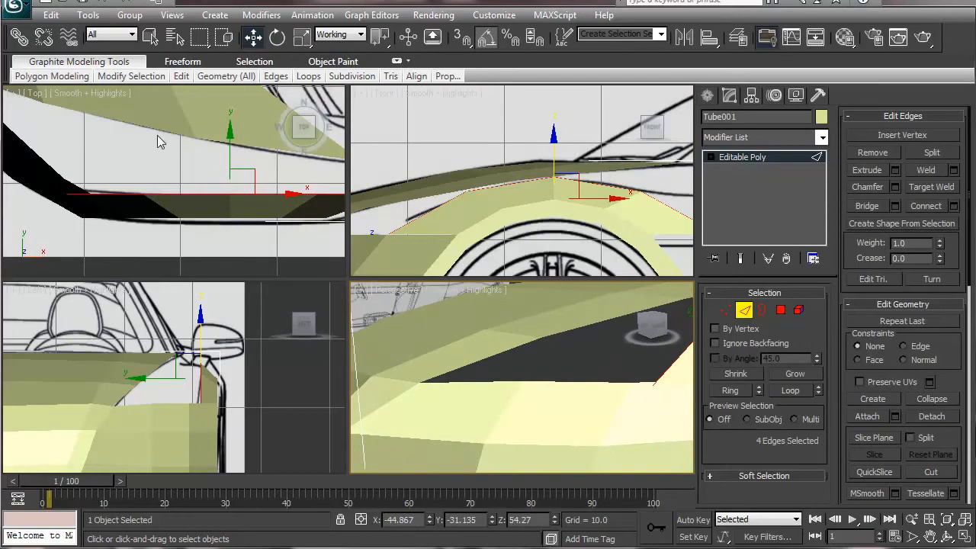
left_click_drag(233, 140, 235, 128)
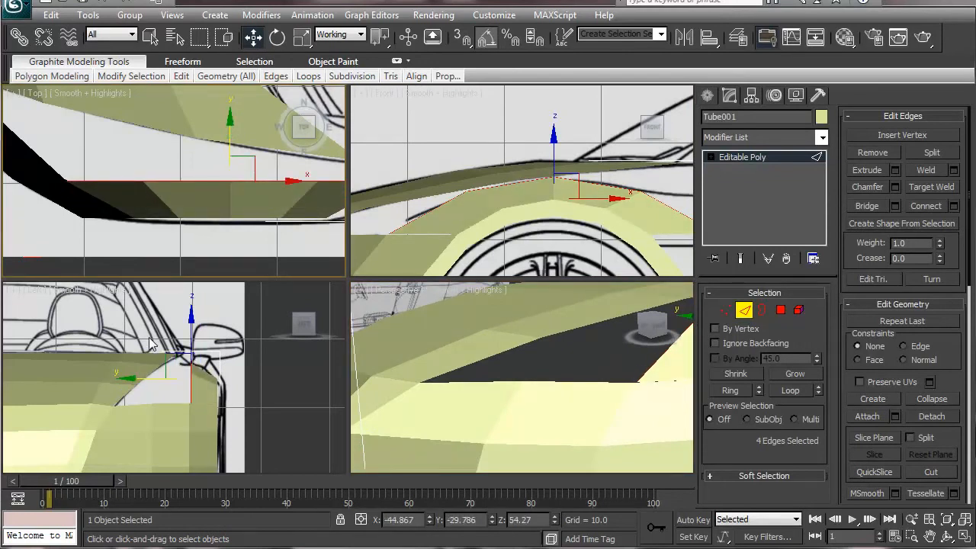
mouse_move(131, 380)
left_mouse_down()
mouse_move(143, 381)
mouse_move(128, 378)
left_mouse_up()
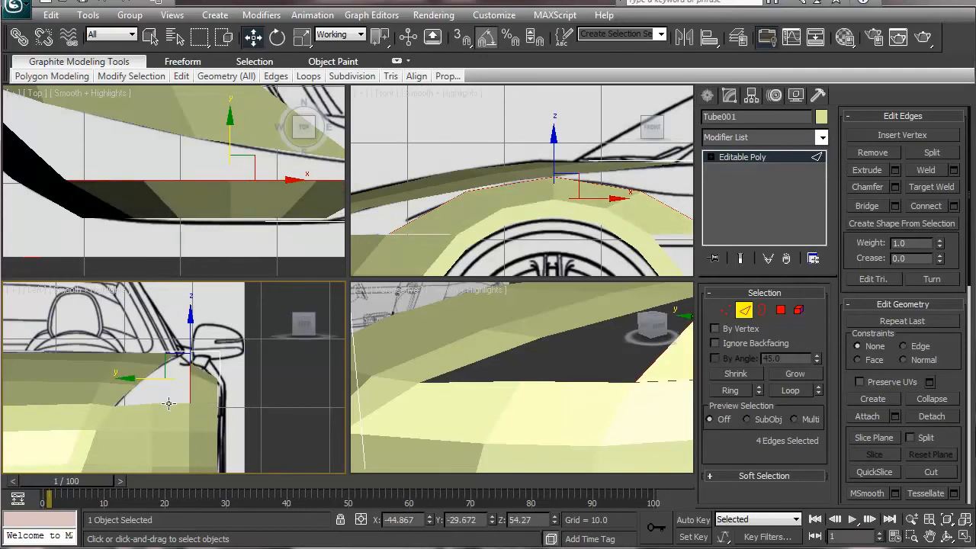
Step: Weld the two overlapping vertices at the front corner of the gap between hood and wheel arch
left_click(726, 310)
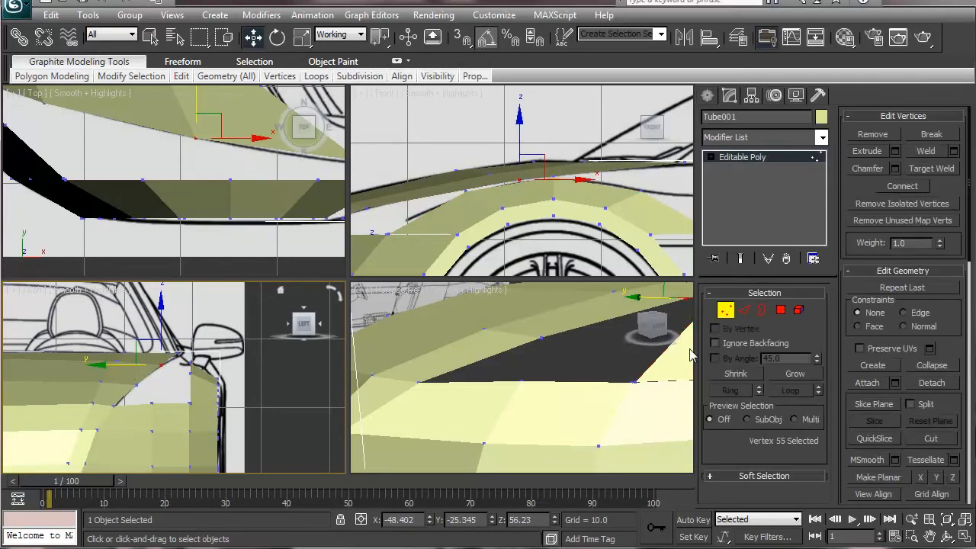
left_click_drag(626, 368, 643, 389)
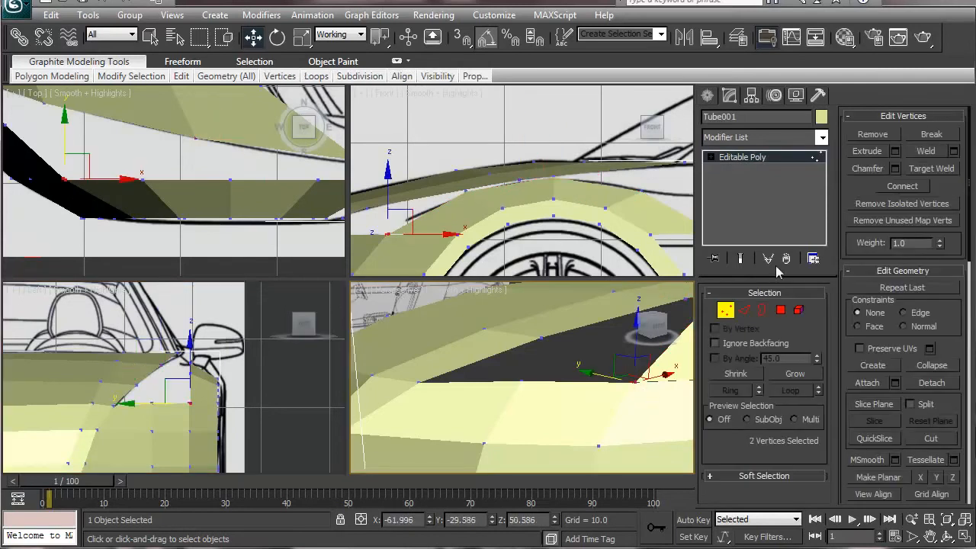
left_click(932, 152)
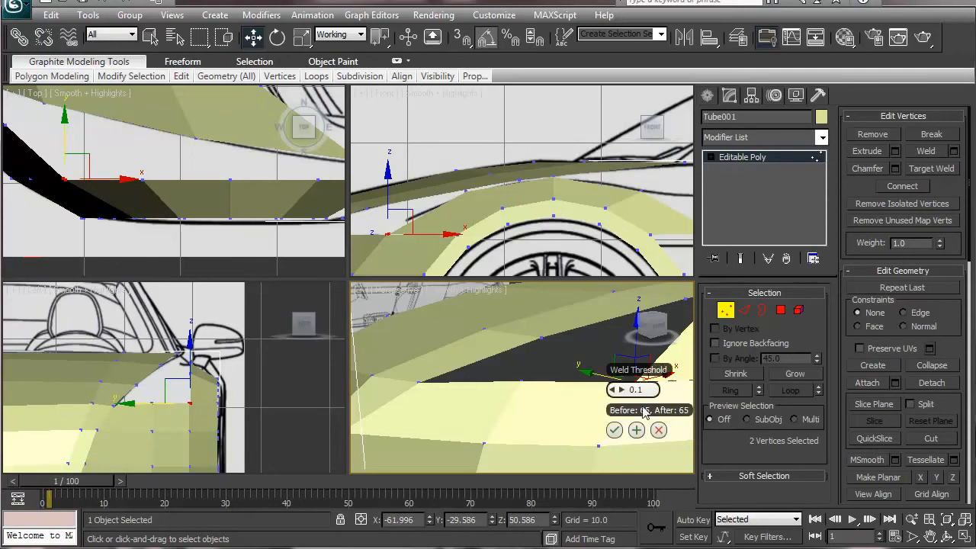
left_click_drag(624, 393, 578, 410)
left_click(565, 464)
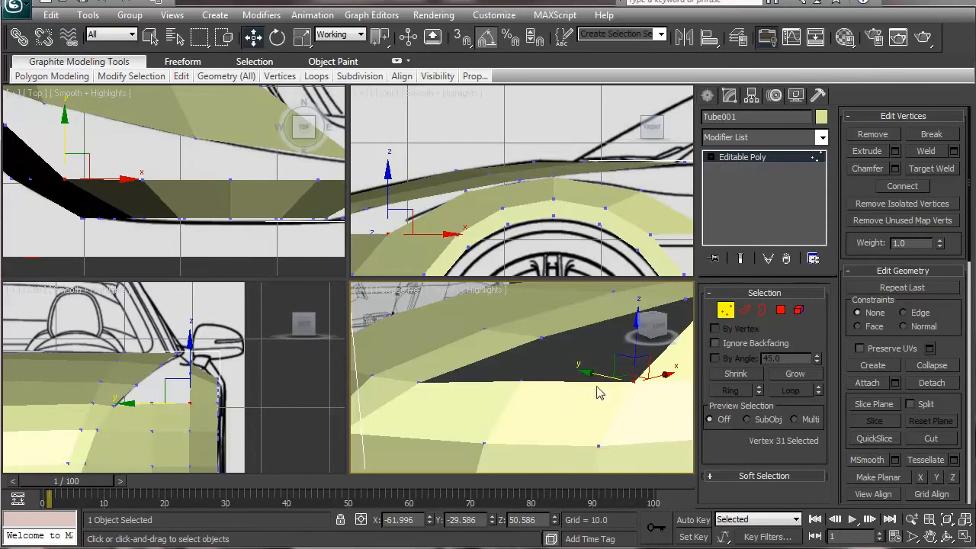
left_click(251, 412)
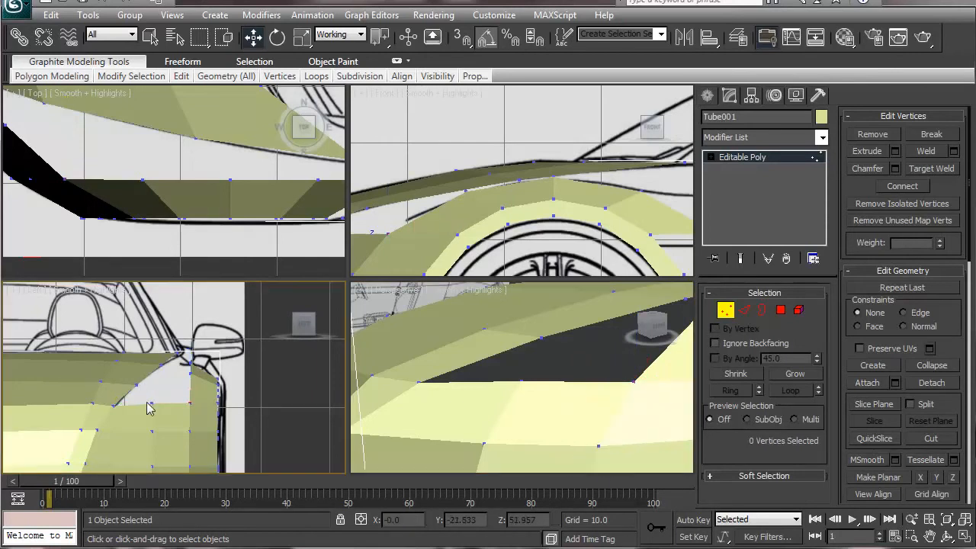
Step: Move the two rearmost vertices of the wheel arch's upper edge onto the blueprint's fender line in the side view
middle_click_drag(562, 205, 466, 200)
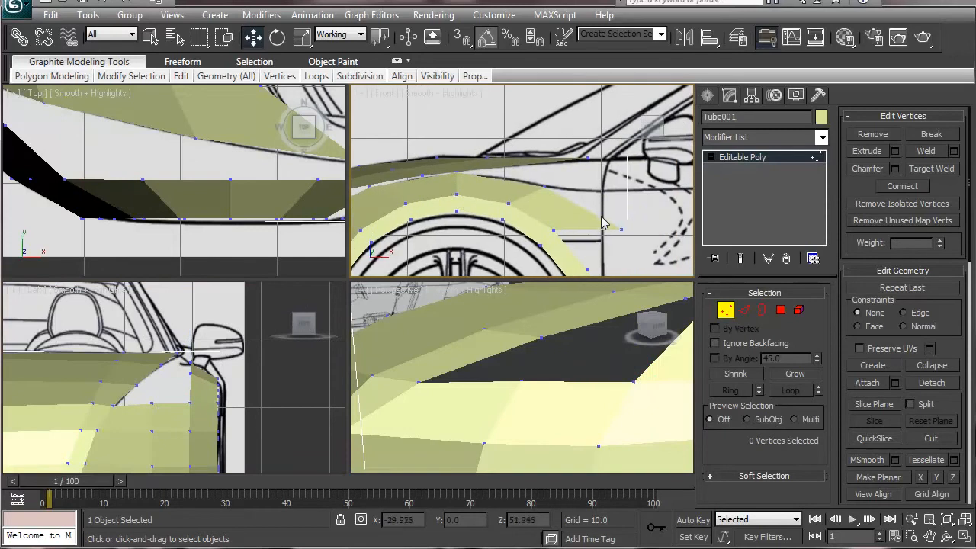
left_click(622, 230)
left_click_drag(644, 206, 628, 172)
left_click_drag(539, 169, 554, 204)
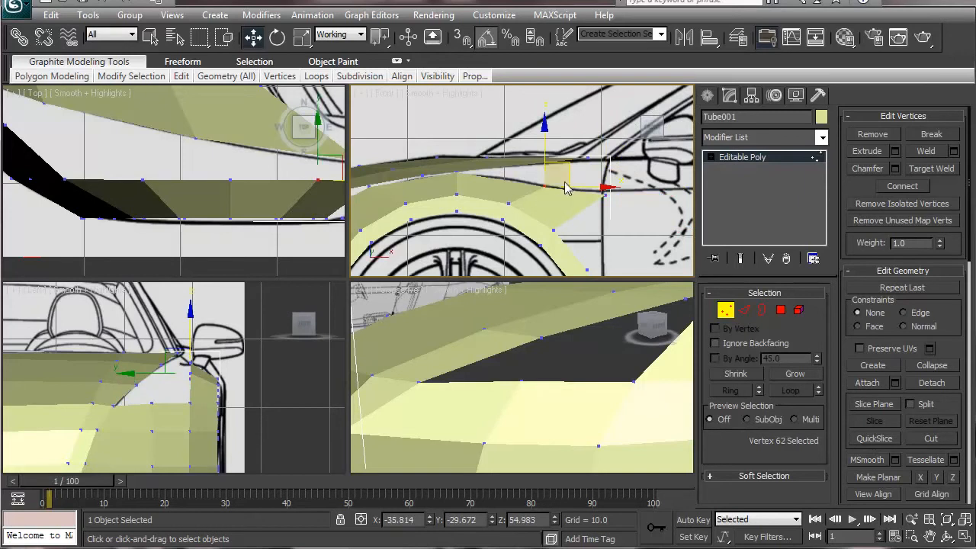
left_click_drag(565, 162, 619, 212)
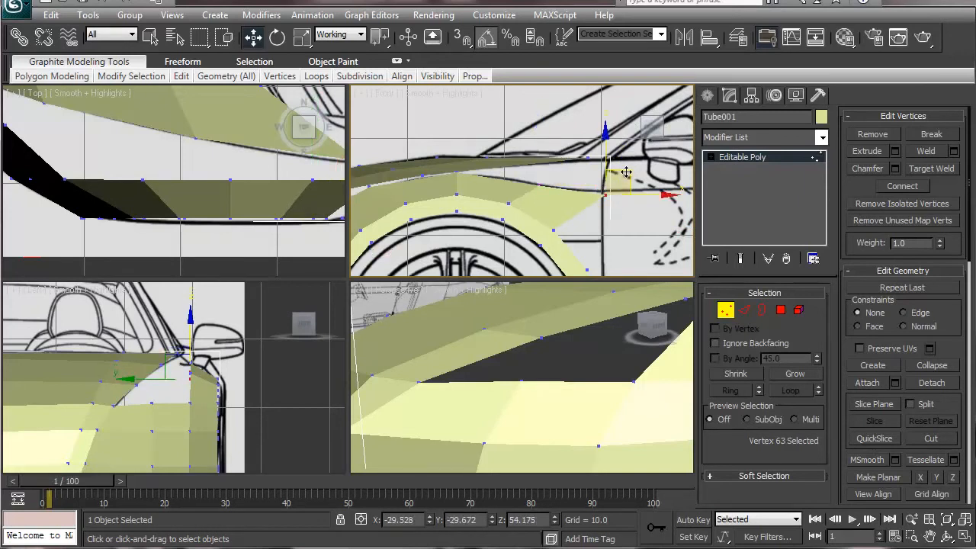
left_click_drag(625, 170, 618, 169)
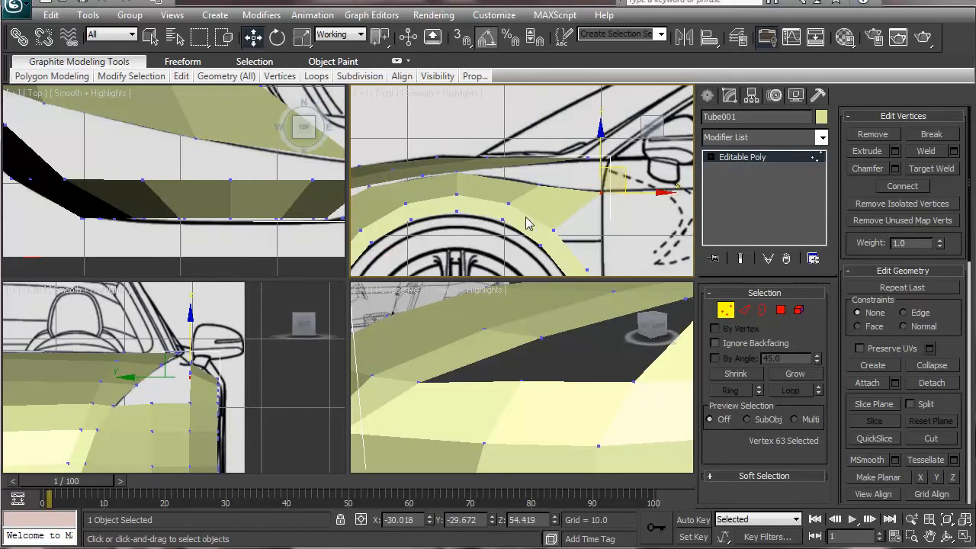
Step: Turn on See-Through display for the car body mesh and hide the selection brackets in the perspective view
left_click(796, 94)
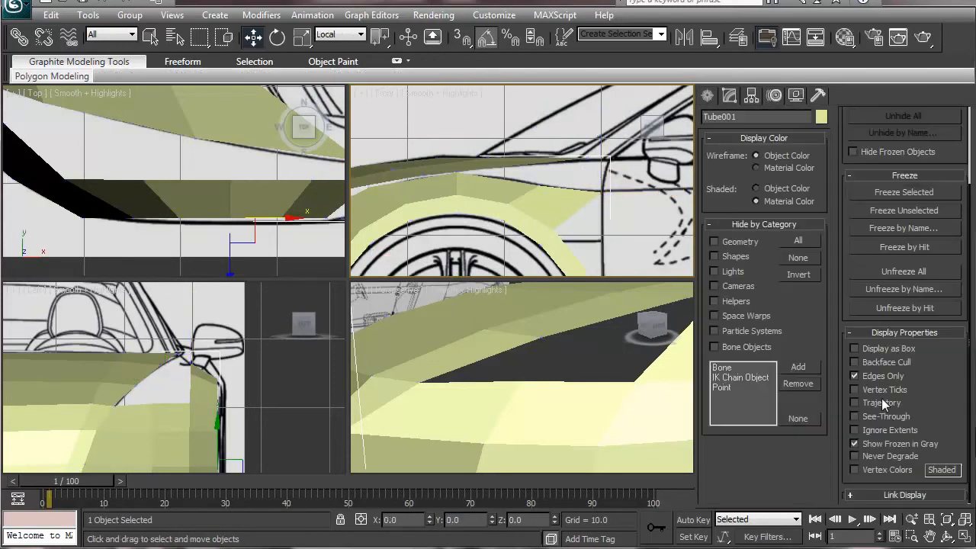
left_click(854, 416)
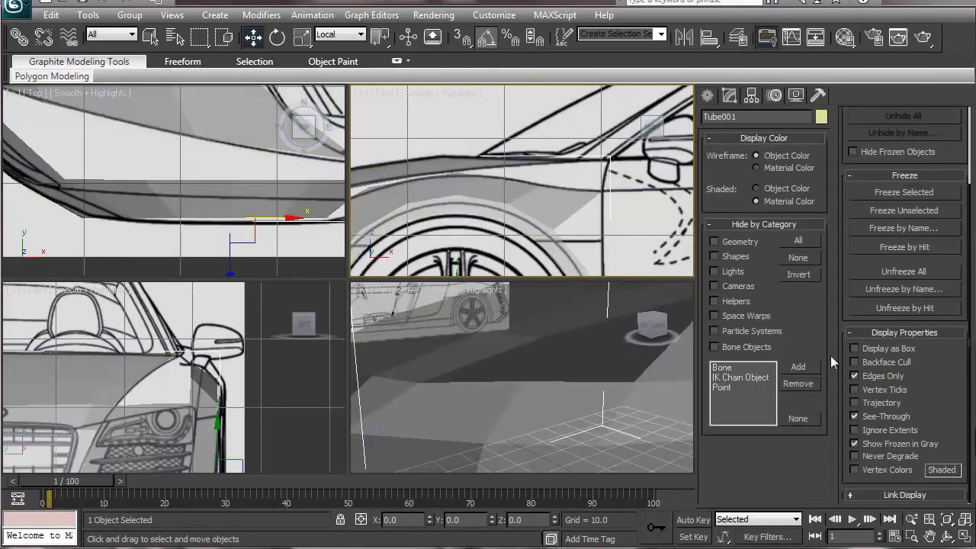
left_click(732, 102)
middle_click_drag(594, 394, 544, 397, "alt")
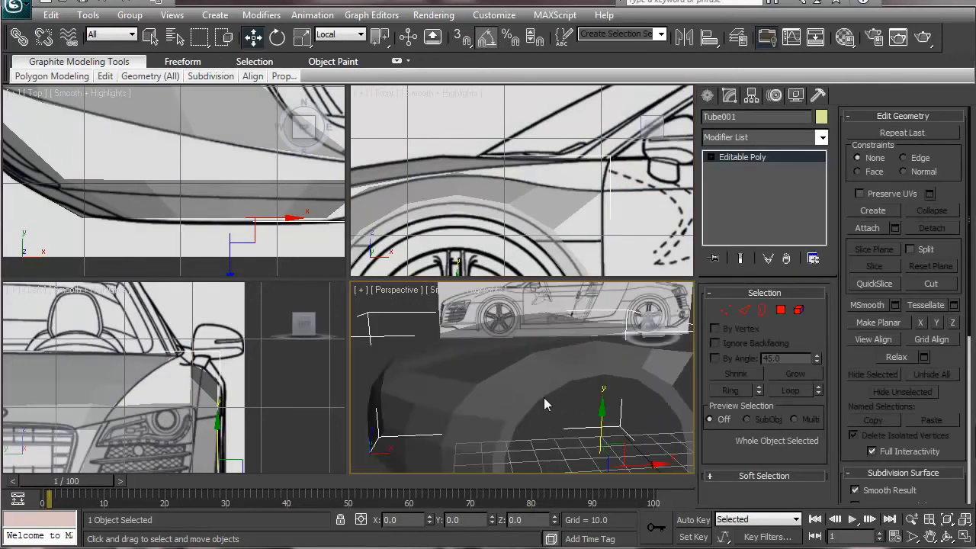
scroll(533, 386, "down", 5)
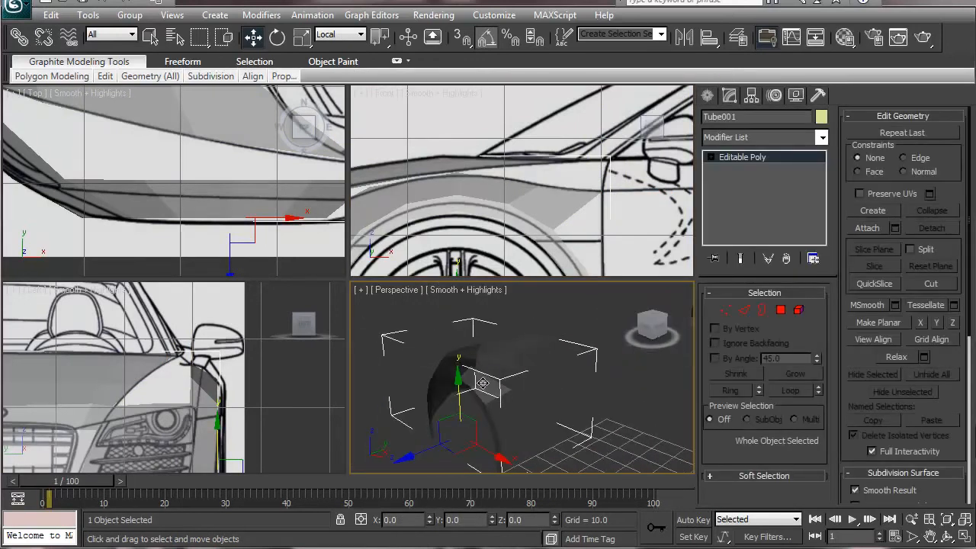
middle_click_drag(440, 191, 471, 192)
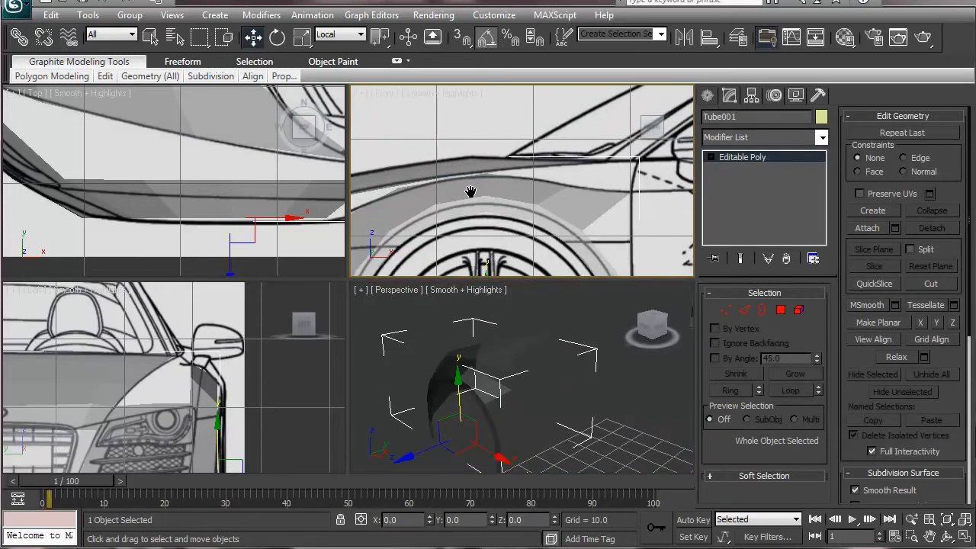
middle_click_drag(543, 424, 425, 369, "alt")
key("j")
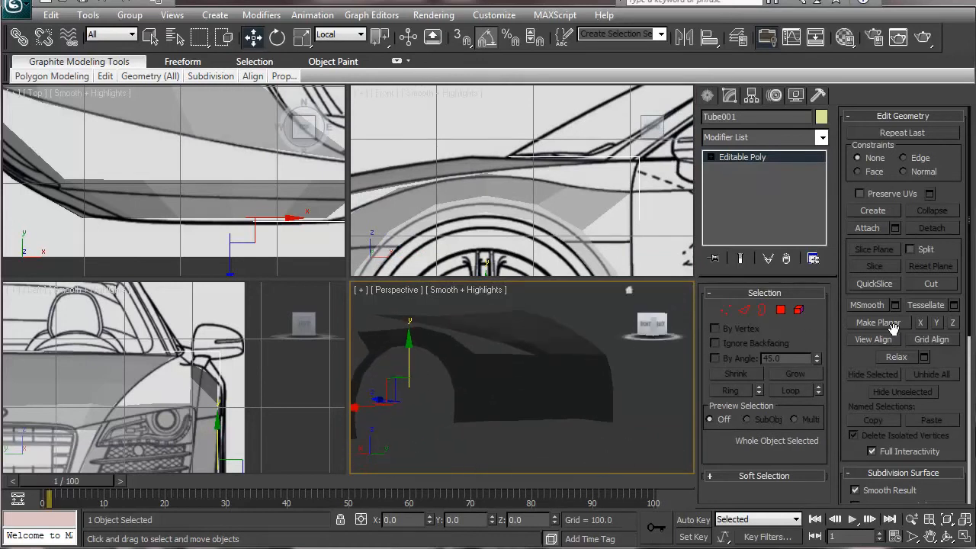
Step: Fine-tune the second-to-rear vertex on the wheel arch's upper edge against the fender line in the side view
left_click(725, 309)
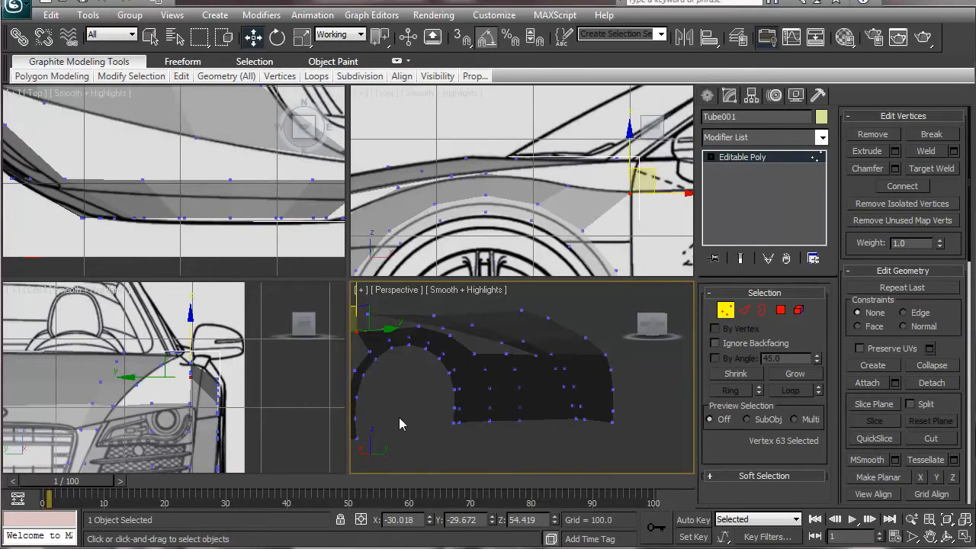
left_click(381, 329)
middle_click_drag(423, 345, 457, 410)
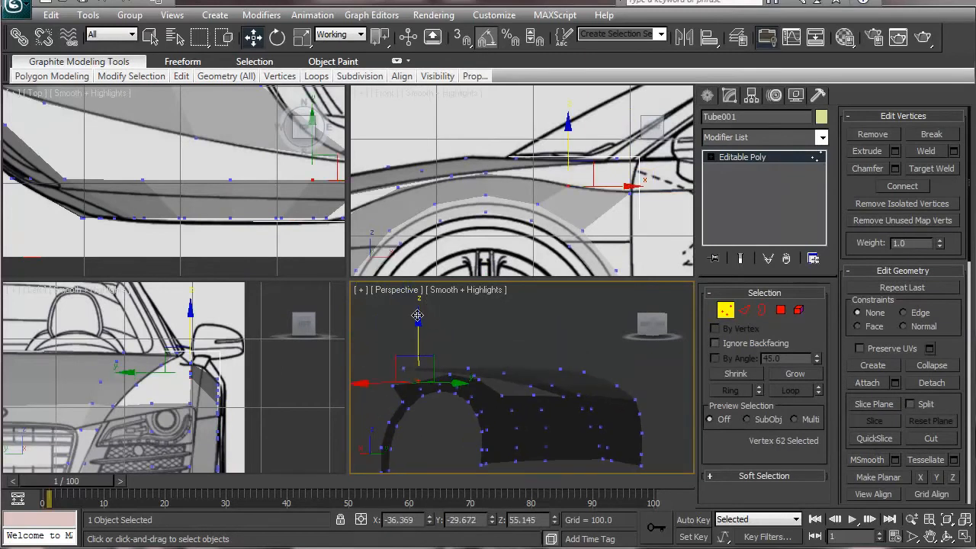
left_click_drag(417, 315, 418, 315)
left_click_drag(577, 163, 575, 164)
left_click(466, 462)
middle_click_drag(445, 420, 694, 413, "alt")
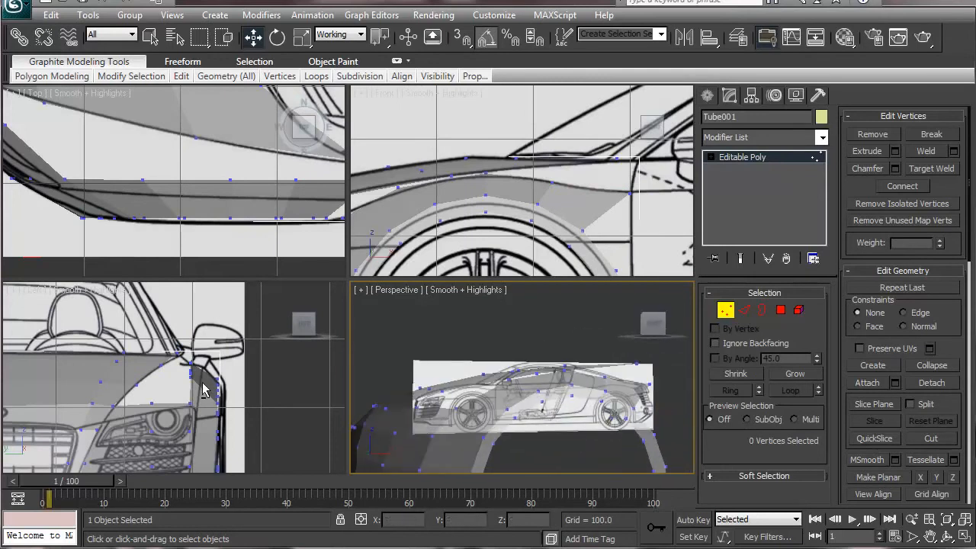
Step: Move the wheel arch's four upper inner-edge vertices outward onto the fender line in the top view, to about Y -31.5
middle_click_drag(261, 200, 298, 176)
middle_click_drag(154, 194, 186, 195)
left_click(138, 167)
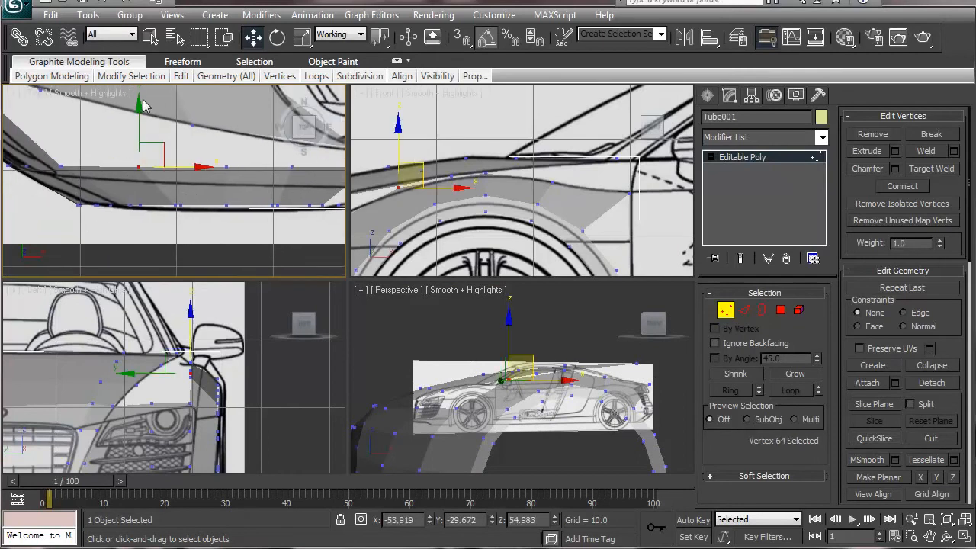
left_click_drag(137, 102, 138, 117)
left_click_drag(238, 181, 238, 181)
left_click_drag(227, 105, 227, 122)
middle_click_drag(213, 176, 115, 178)
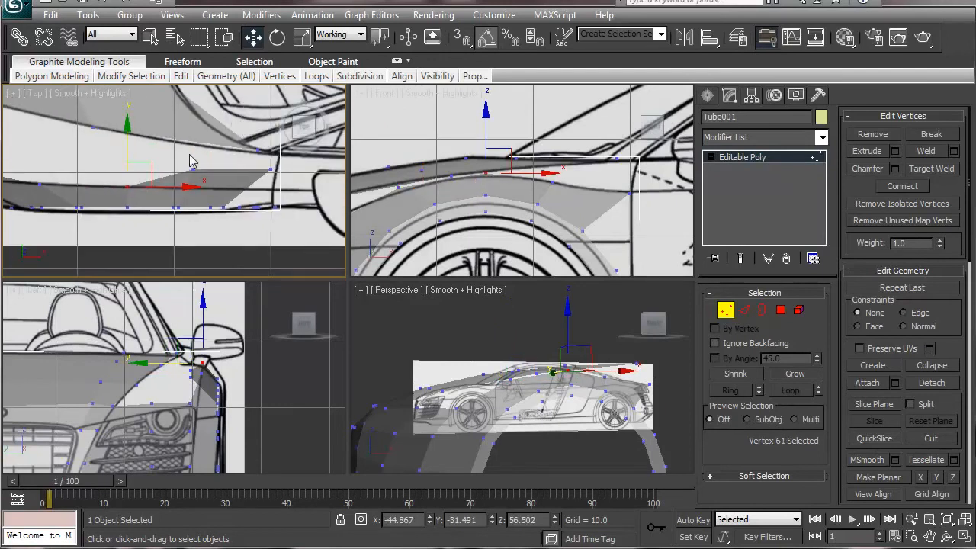
left_click_drag(191, 160, 203, 178)
left_click_drag(193, 106, 193, 123)
left_click(271, 169)
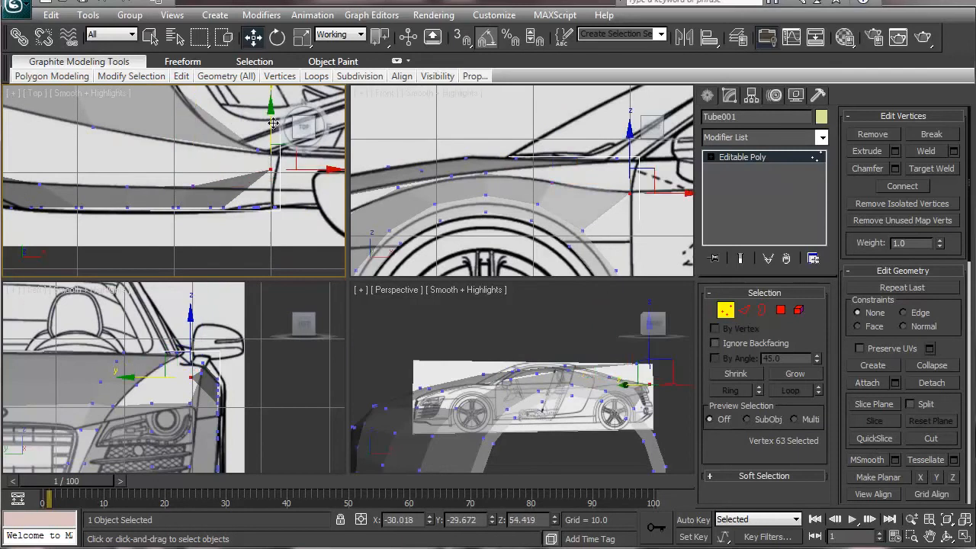
left_click_drag(269, 111, 275, 149)
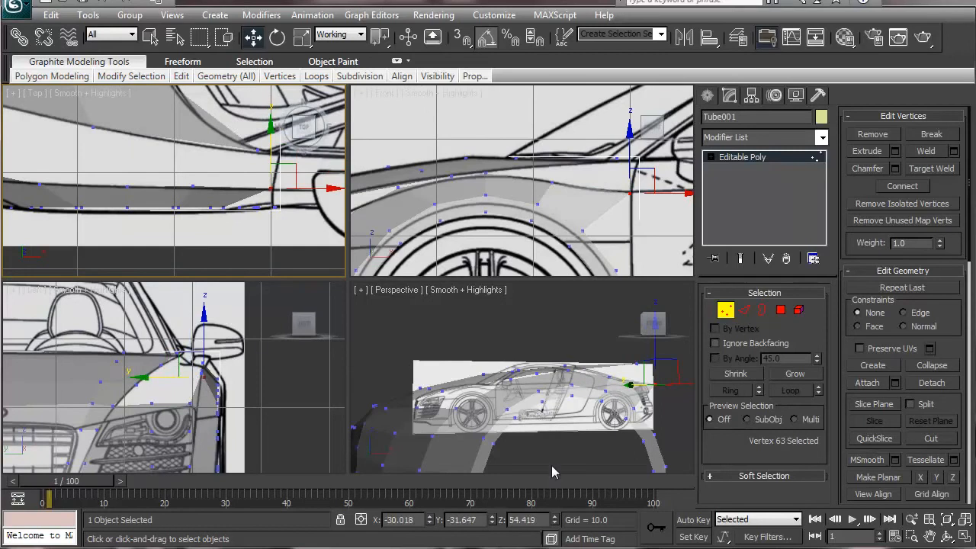
Step: Try to move the welded front corner vertex onto the headlight's upper outer corner, and undo the move
middle_click(549, 177)
middle_click_drag(549, 177, 507, 156)
middle_click_drag(575, 378, 472, 396, "alt")
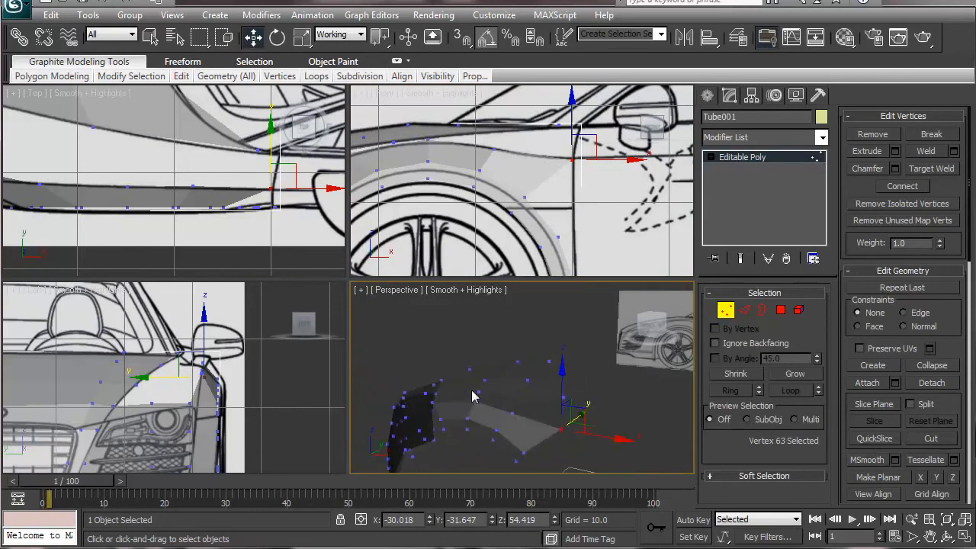
left_click(189, 403)
middle_click_drag(223, 405, 275, 378)
scroll(243, 375, "up", 4)
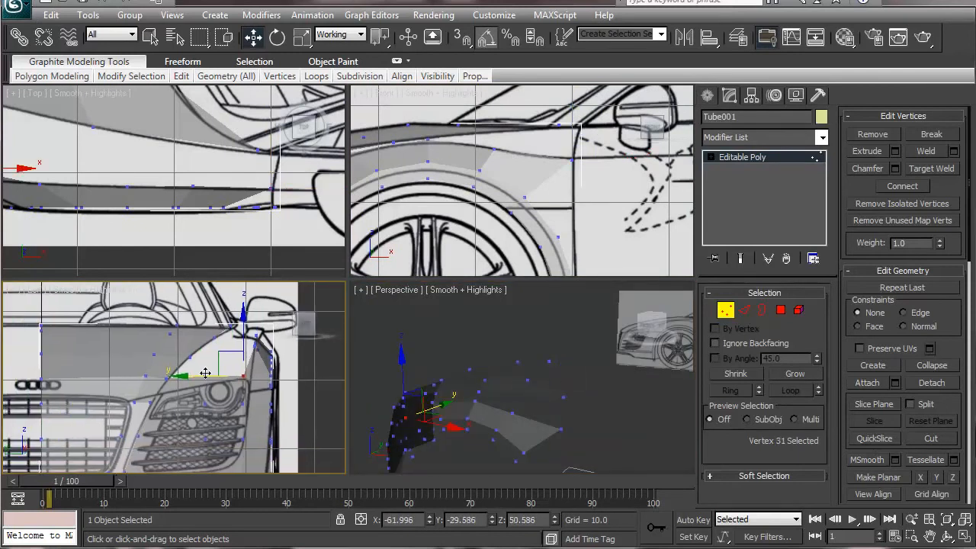
middle_click_drag(205, 373, 195, 395)
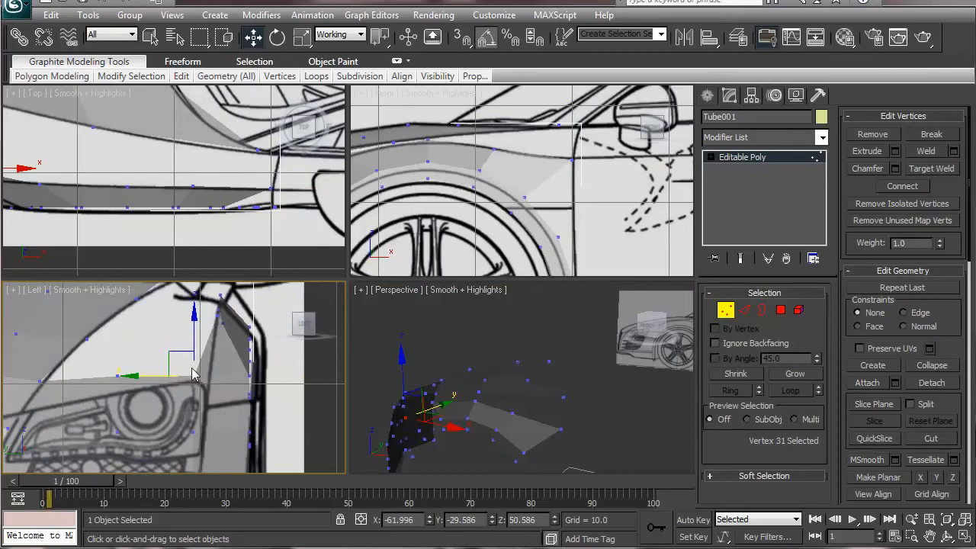
left_click_drag(173, 350, 199, 360)
left_click(196, 439)
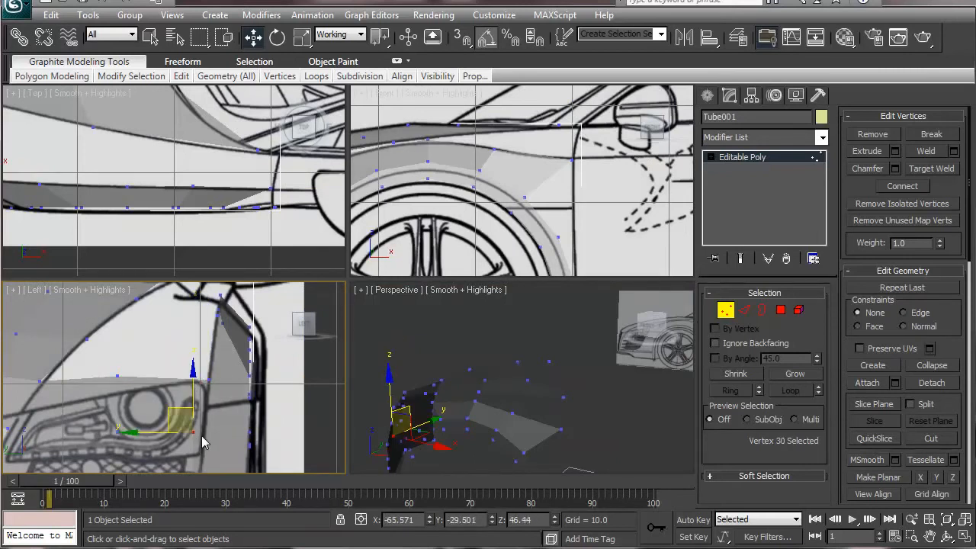
key("ctrl+z")
key("ctrl+z")
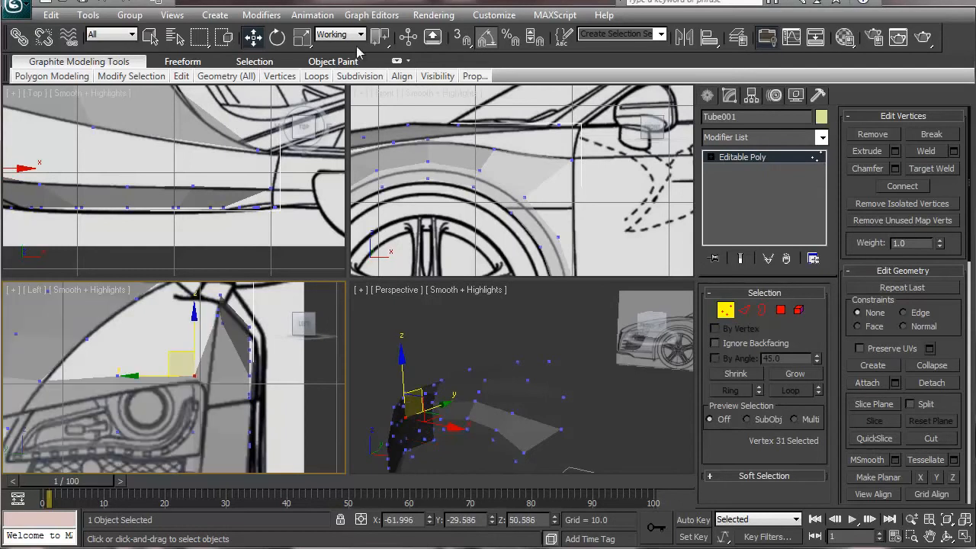
Step: Switch the move axes to Local and shift the front corner vertex above the headlight outward along the body surface
left_click(340, 35)
left_click(335, 91)
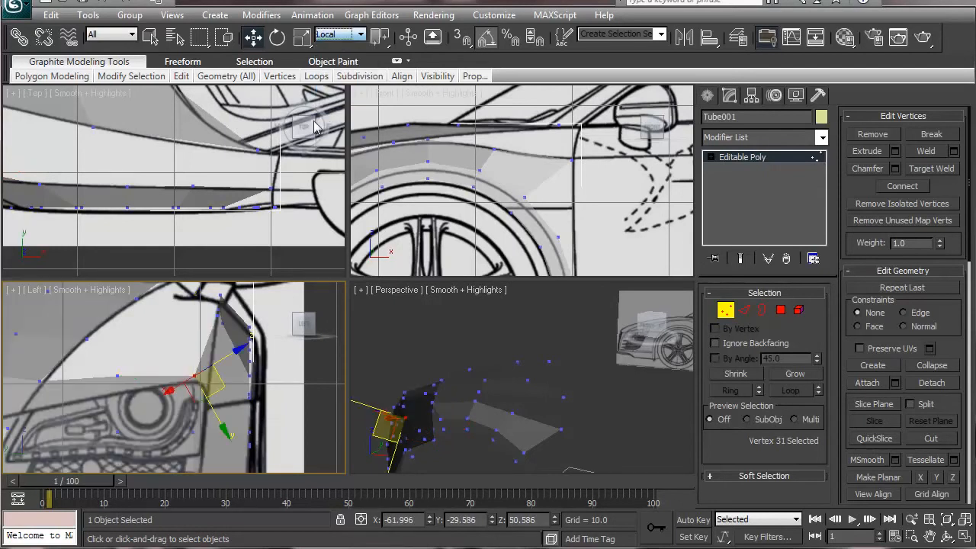
middle_click(446, 399)
middle_click_drag(446, 399, 546, 366)
scroll(546, 366, "up", 4)
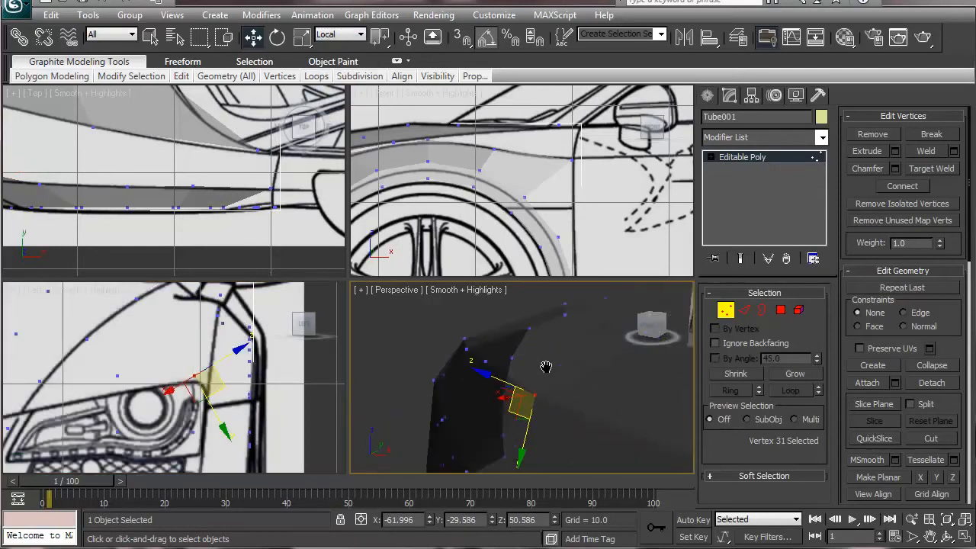
middle_click_drag(529, 418, 588, 419, "alt")
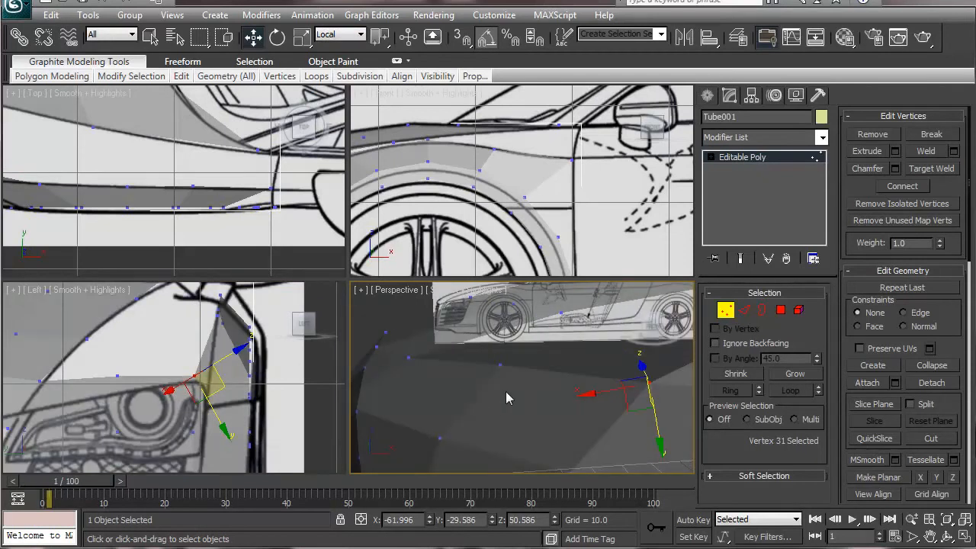
left_click_drag(588, 392, 644, 403)
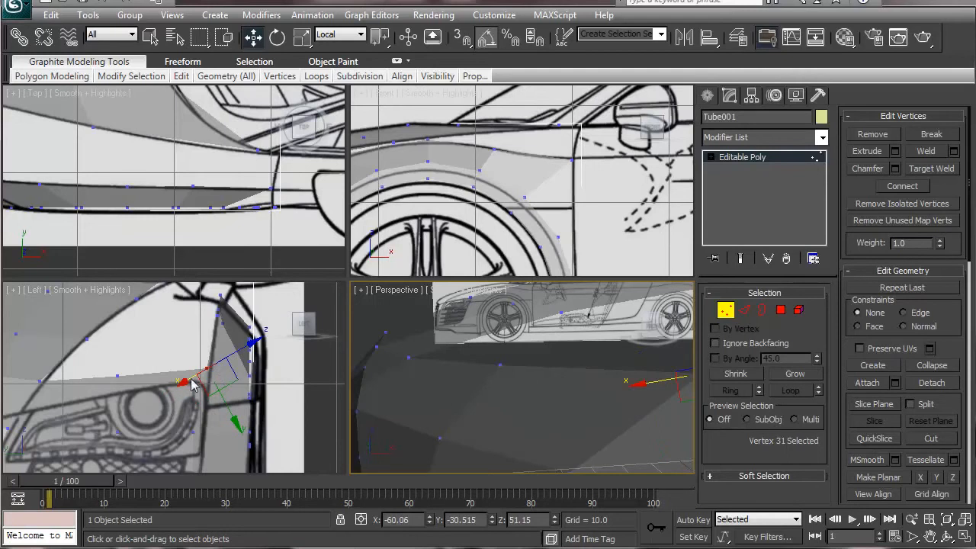
Step: Move the front corner vertex onto the headlight's upper outer corner in the Left view, at about Y -30.5, Z 50.1
middle_click_drag(529, 375, 455, 375)
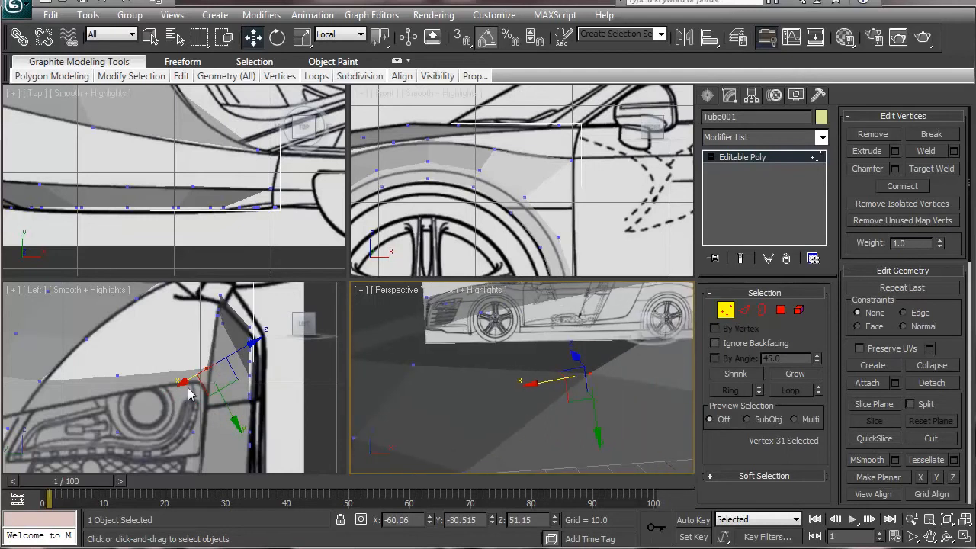
scroll(204, 385, "up", 2)
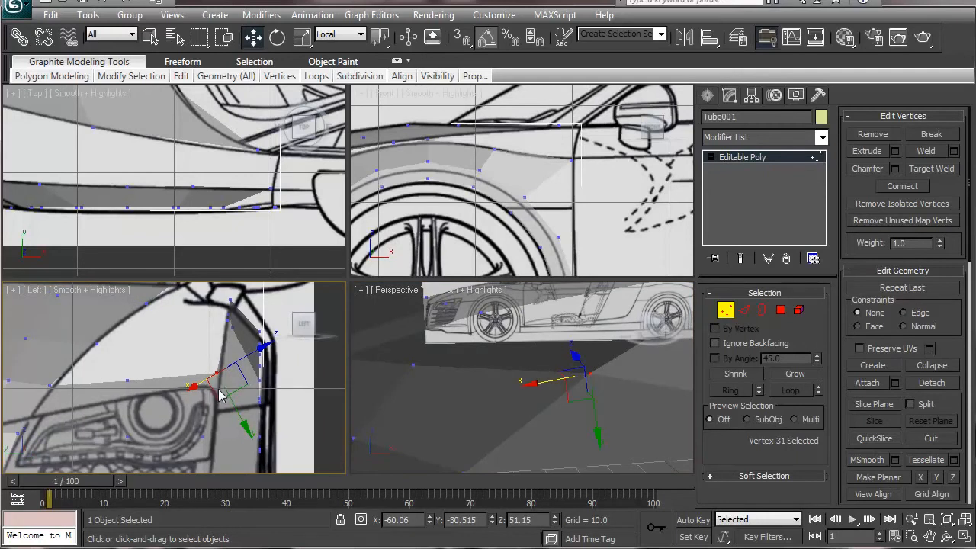
left_click(213, 395)
left_click(212, 392)
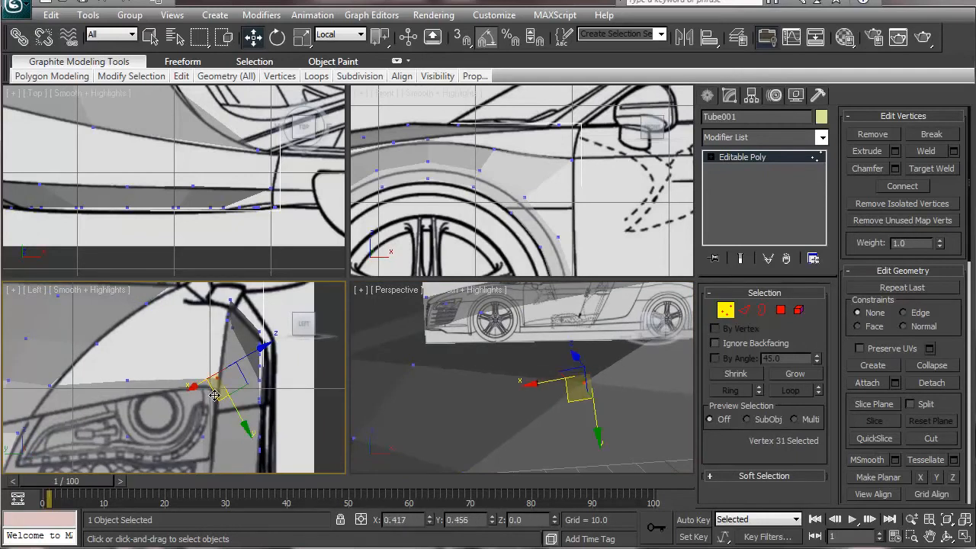
left_click_drag(212, 401, 210, 404)
middle_click_drag(477, 403, 457, 407, "alt")
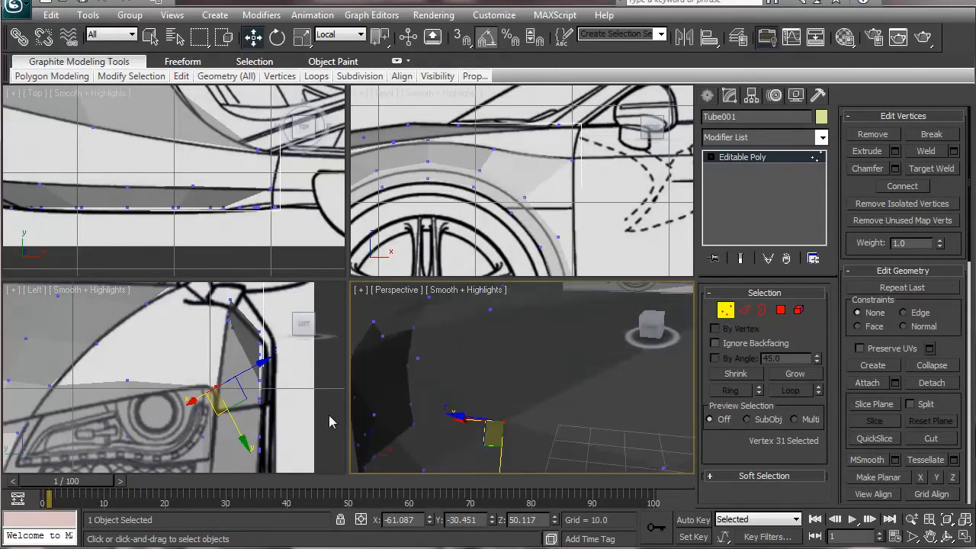
Step: Move the vertex beside the headlight's outer edge outward onto the fender seam, to about Y -30.3, Z 46.3
middle_click_drag(121, 423, 111, 383)
left_click(214, 418)
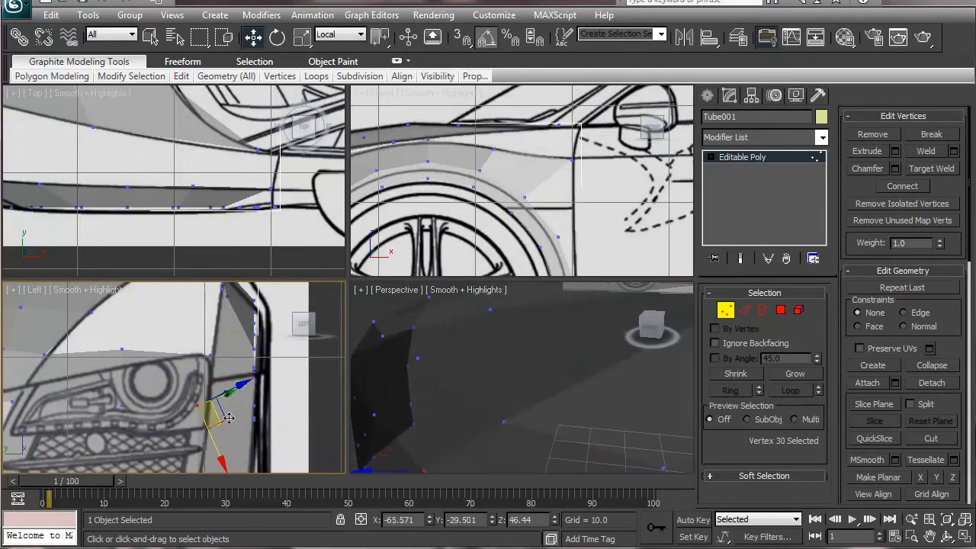
scroll(496, 377, "down", 5)
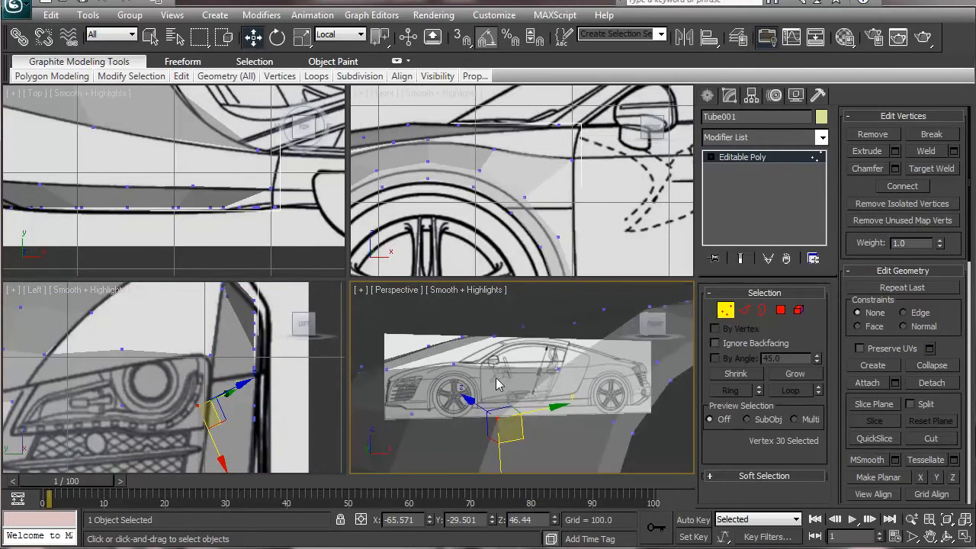
scroll(464, 437, "up", 5)
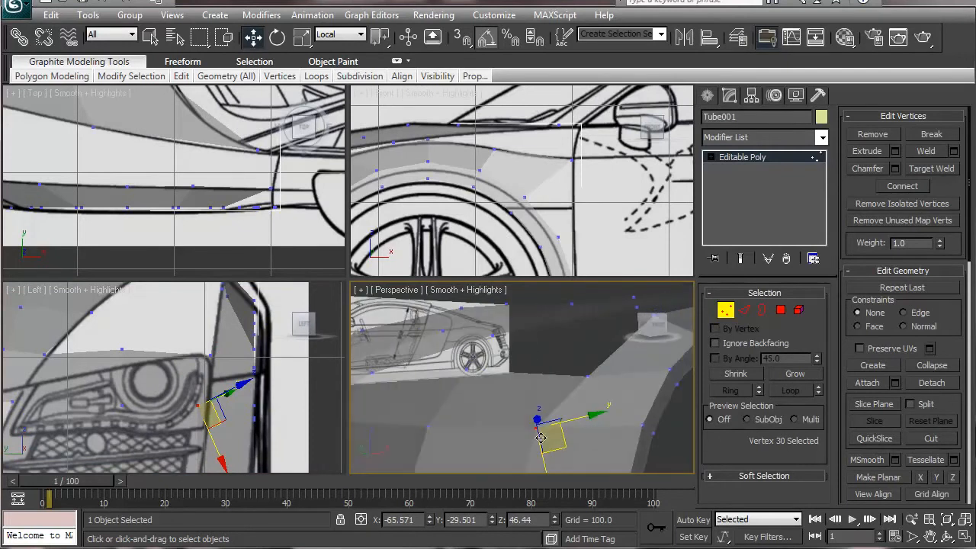
left_click(210, 417)
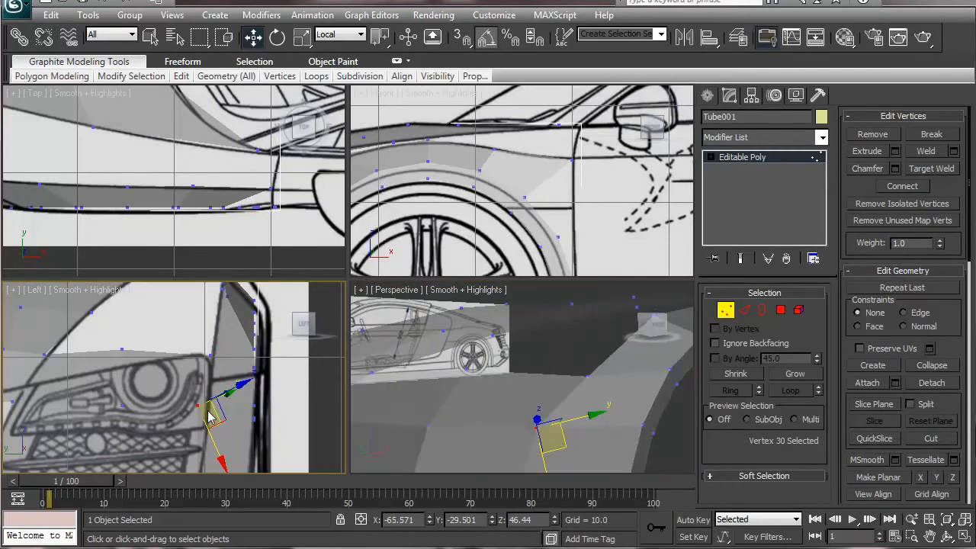
left_click_drag(212, 413, 222, 416)
Step: Move the vertex at the headlight's inner end along its local Z axis onto the hood seam, to about Y -18.9, Z 50.5
middle_click_drag(202, 417, 205, 337)
middle_click_drag(197, 409, 213, 336)
scroll(208, 412, "up", 3)
middle_click_drag(212, 412, 220, 418)
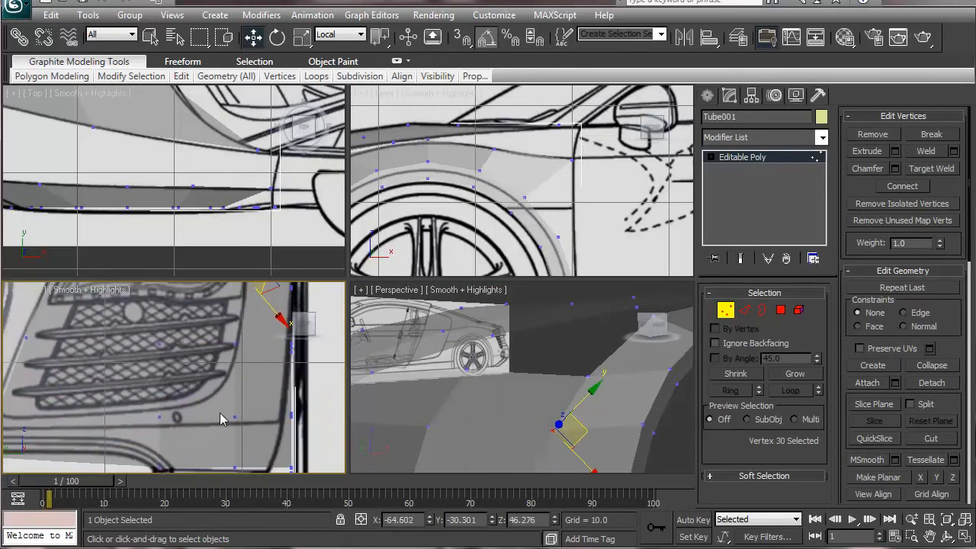
middle_click_drag(140, 424, 141, 391)
left_click(91, 357)
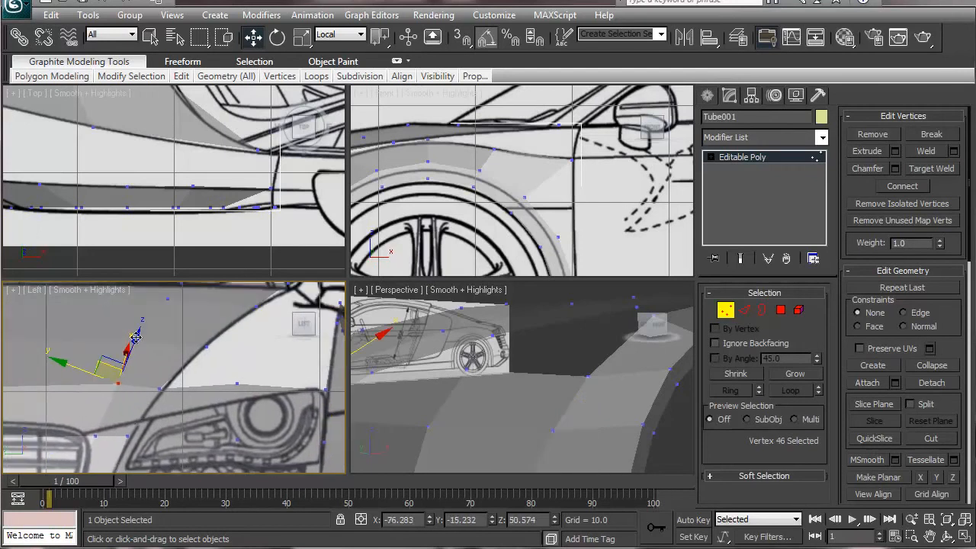
left_click_drag(136, 341, 168, 404)
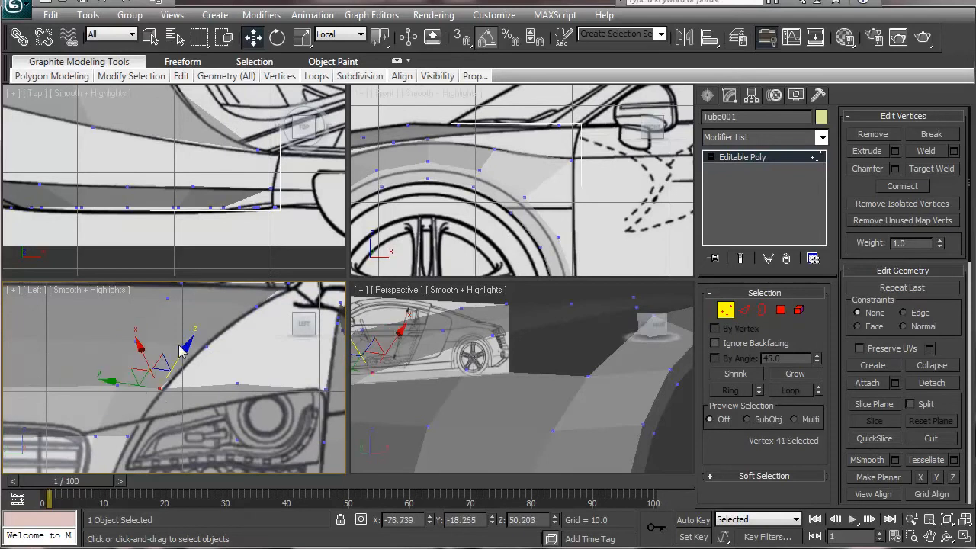
left_click_drag(184, 346, 184, 338)
middle_click_drag(408, 372, 481, 383, "alt")
mouse_move(402, 375)
left_mouse_down()
mouse_move(454, 358)
mouse_move(416, 371)
left_mouse_up()
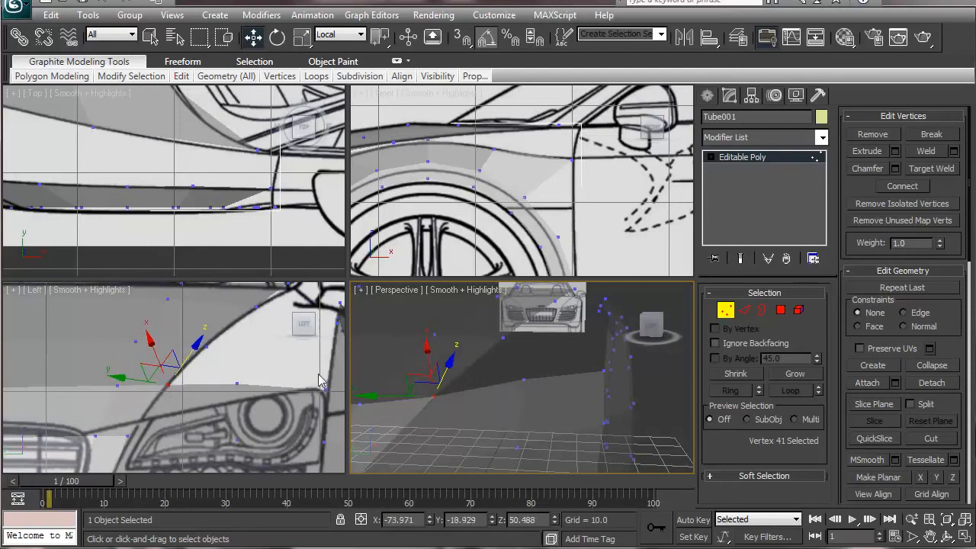
Step: Move the hood seam vertex onto the fender line in the side view, to about X -73.5, Z 50.1
middle_click_drag(454, 213, 635, 213)
middle_click_drag(498, 206, 648, 208)
scroll(648, 210, "up", 4)
scroll(648, 210, "up", 2)
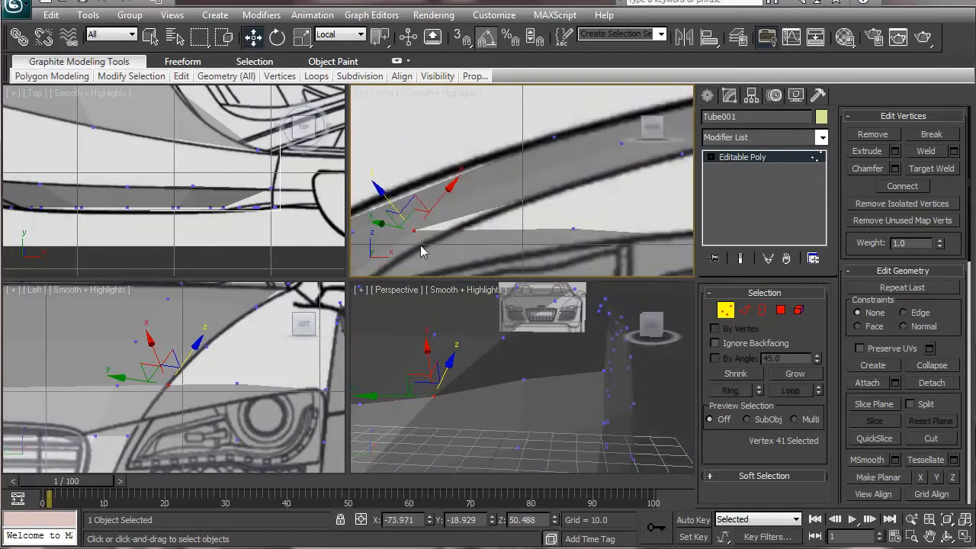
left_click_drag(410, 210, 437, 222)
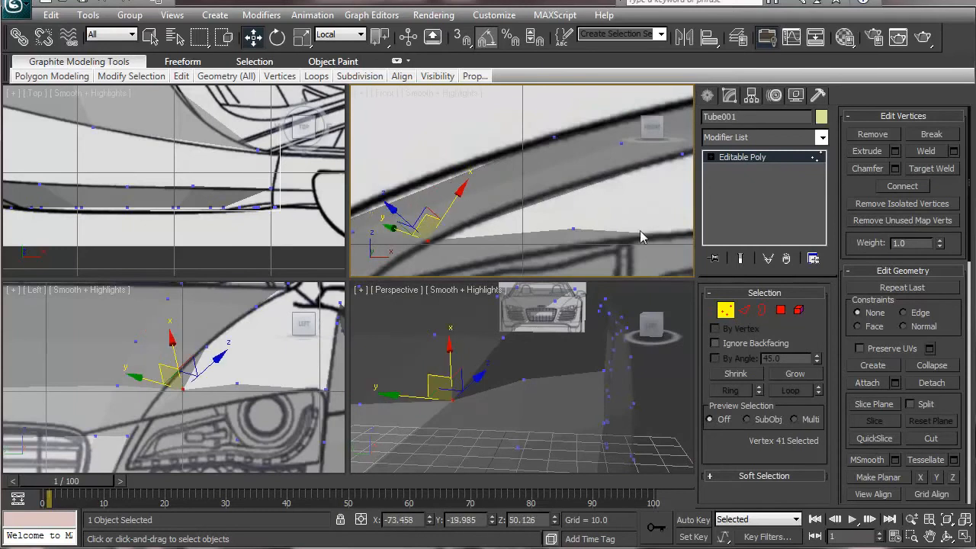
Step: Lower the middle vertex above the headlight onto the headlight's upper edge in the Left view
left_click(570, 227)
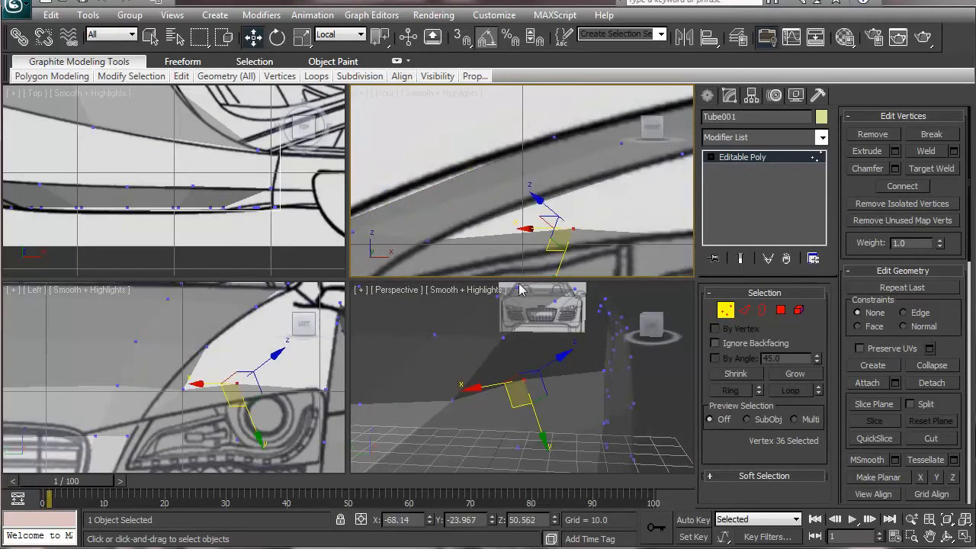
middle_click_drag(518, 394, 520, 383)
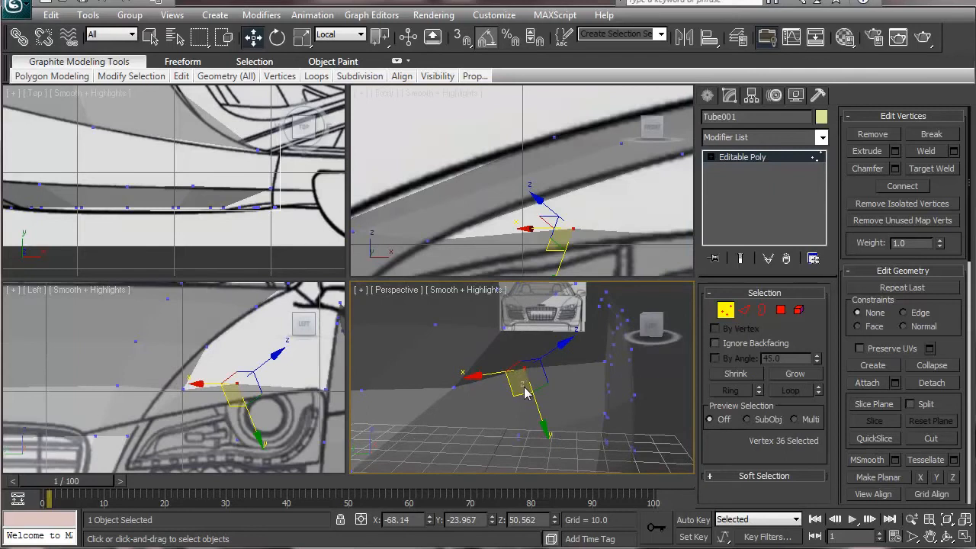
left_click(524, 387)
left_click_drag(225, 367, 229, 415)
Step: Move the hood seam vertex inward onto the hood line in the Left view, and nudge it against the fender line in the side view
left_click(163, 374)
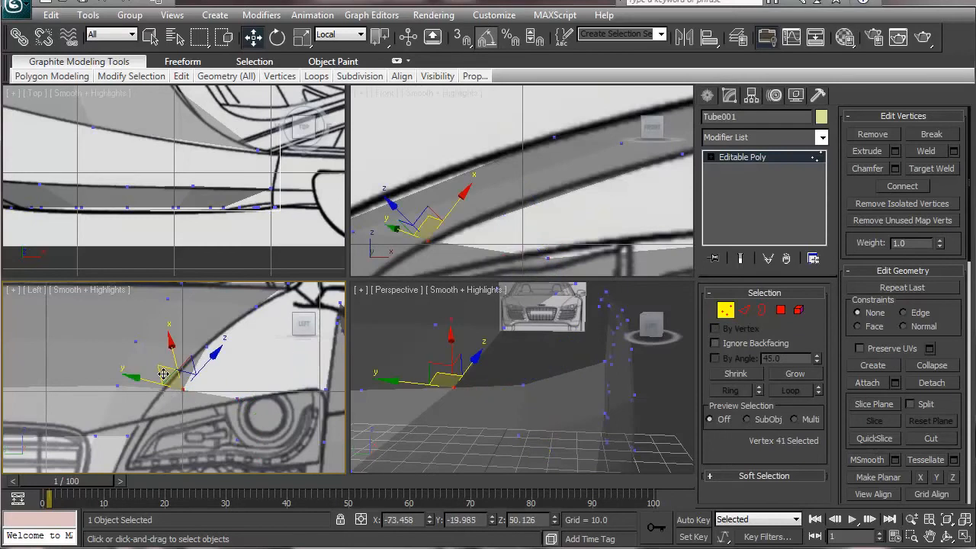
left_click_drag(176, 376, 157, 373)
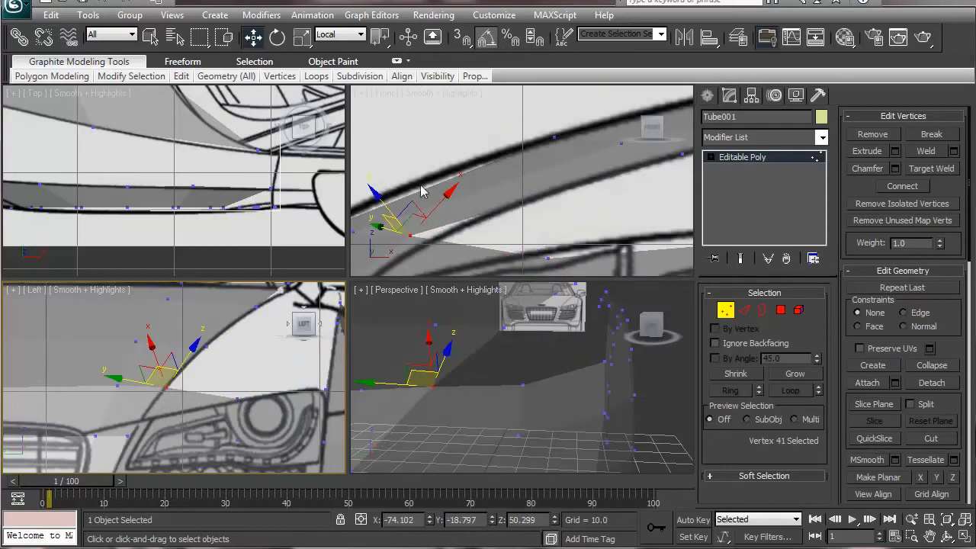
left_click(379, 196)
left_click_drag(383, 196, 392, 199)
Step: Pull the middle vertex above the headlight outward along its local Z axis, to about X -69.4, Y -24.3, Z 49.8
middle_click_drag(518, 217, 518, 177)
left_click_drag(545, 212, 564, 224)
middle_click_drag(543, 391, 336, 435, "alt")
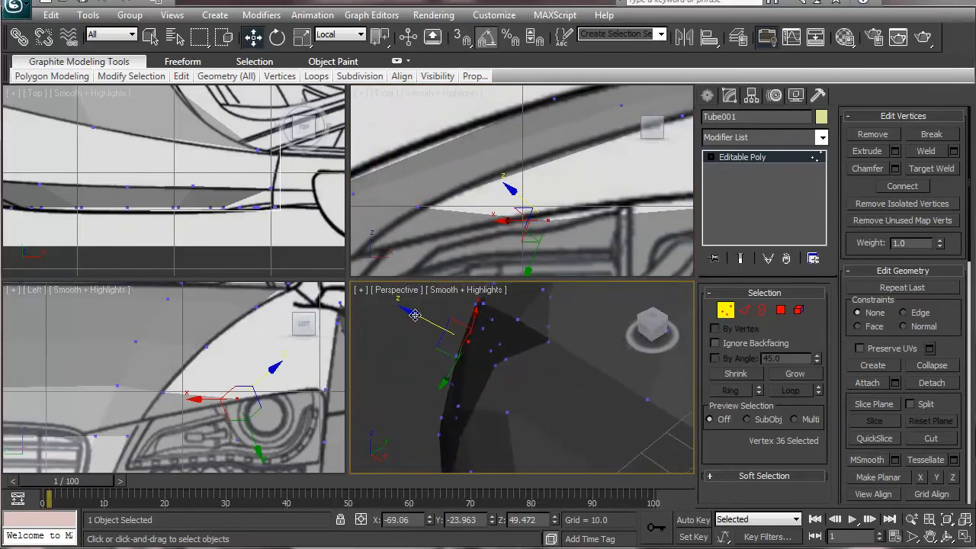
left_click_drag(414, 315, 407, 316)
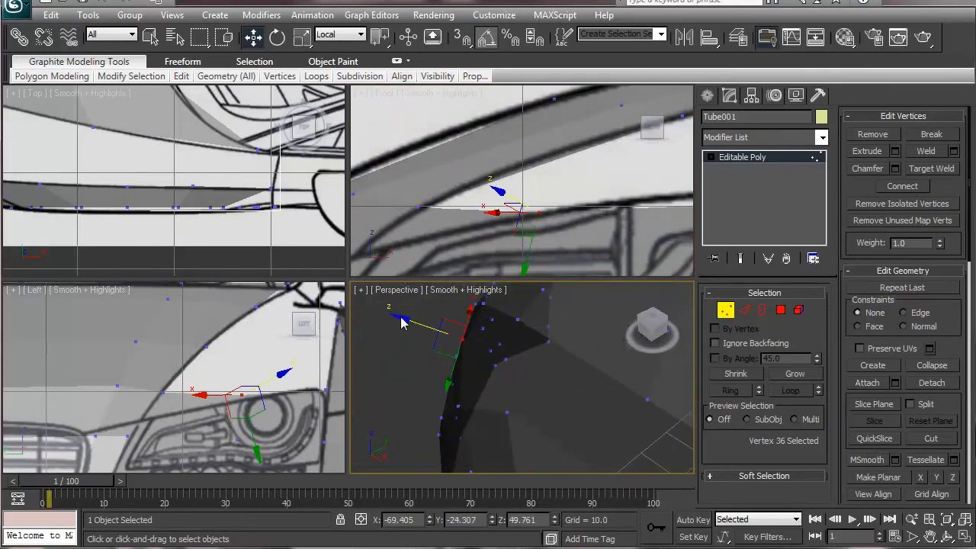
Step: Raise the front corner vertex along the fender seam, above the headlight's upper outer corner in the Left view
middle_click_drag(255, 409, 223, 423)
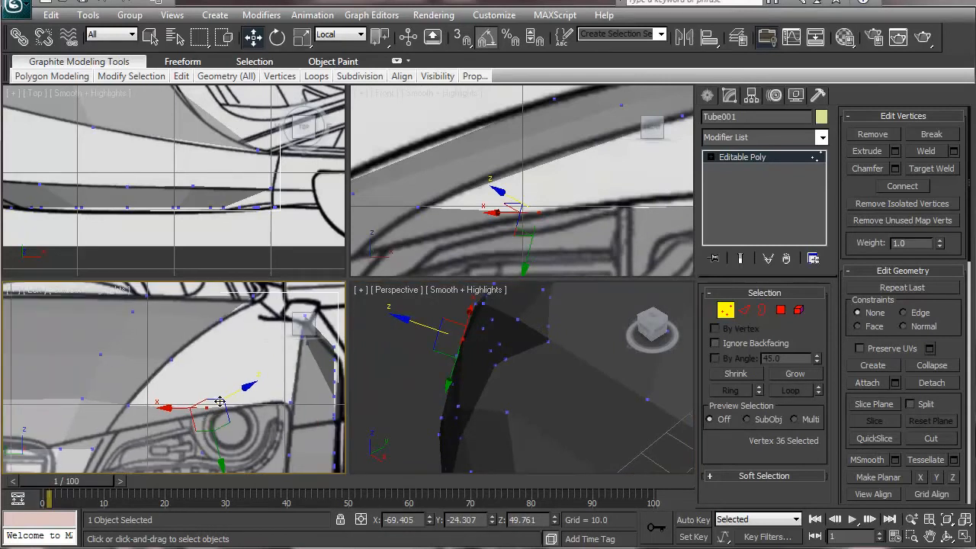
left_click(285, 399)
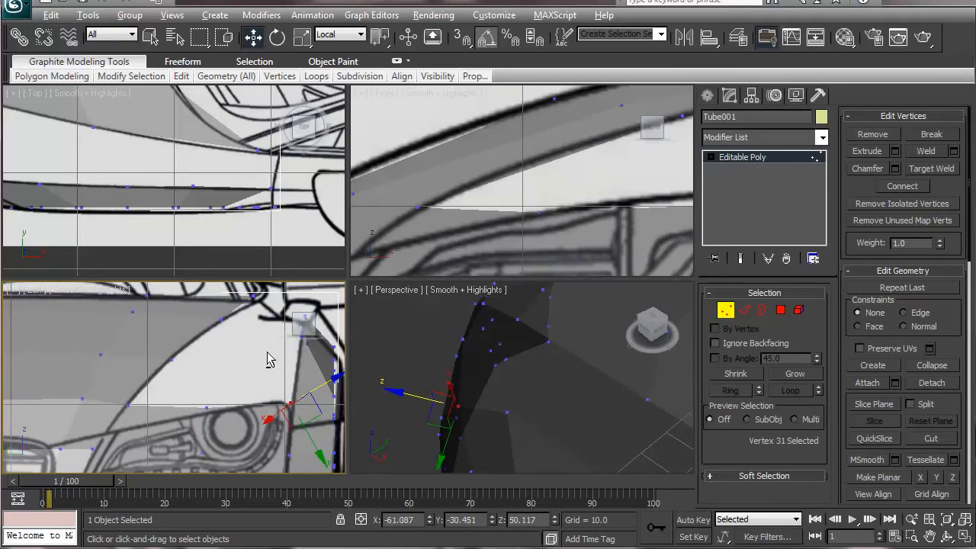
middle_click_drag(152, 420, 249, 343)
middle_click_drag(281, 400, 206, 451)
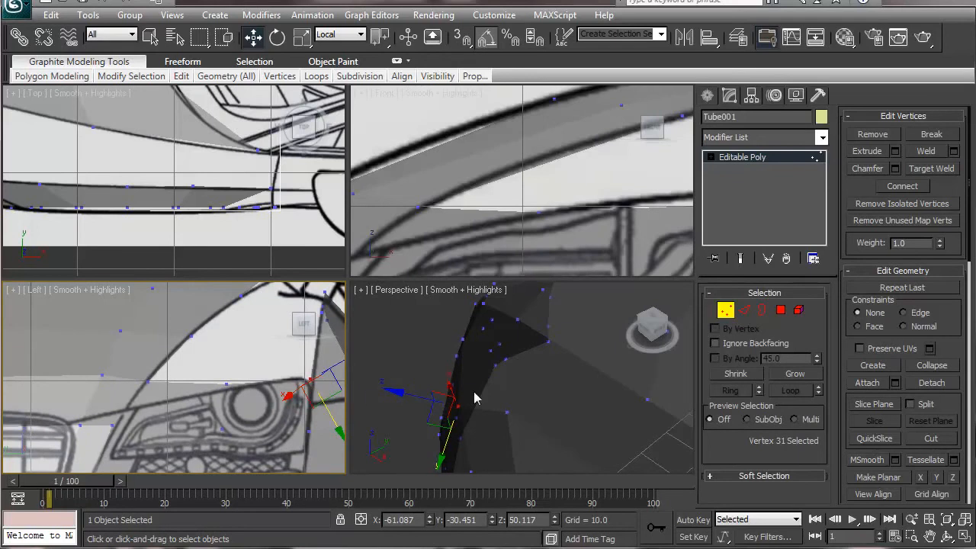
middle_click_drag(453, 417, 544, 401, "alt")
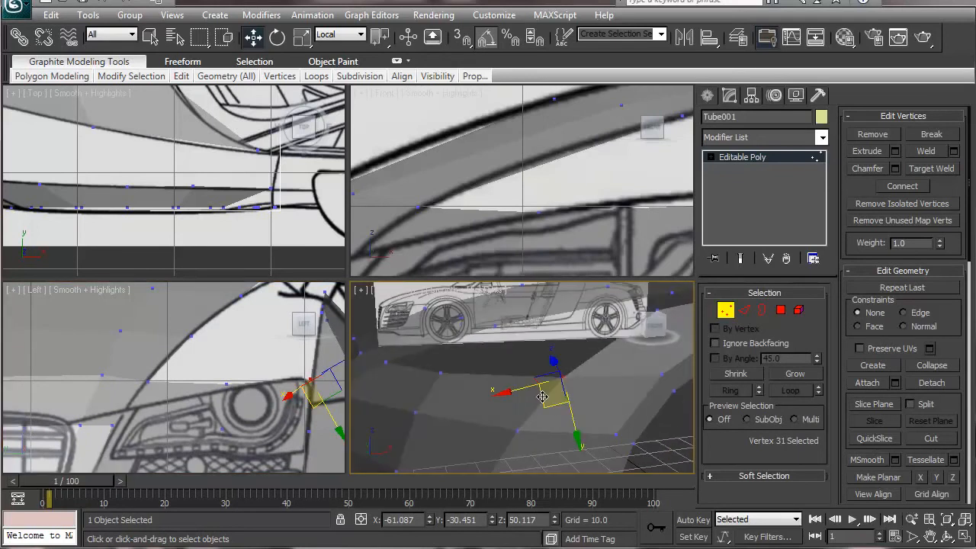
middle_click(310, 399)
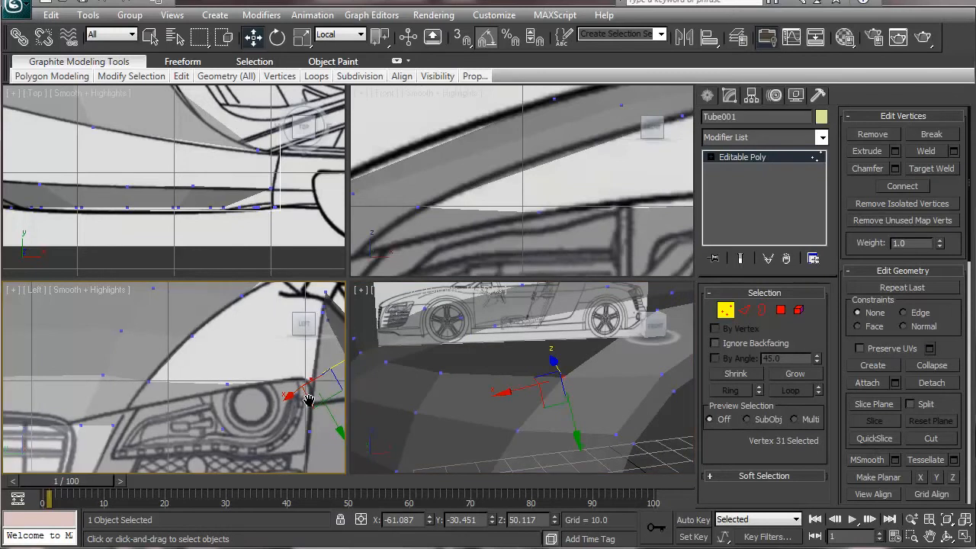
left_click_drag(313, 384, 316, 372)
Step: Raise the middle vertex above the headlight to about Y -25.2, Z 51.2, and refit the hood seam vertex at about Y -18.6, Z 50.2
left_click(227, 385)
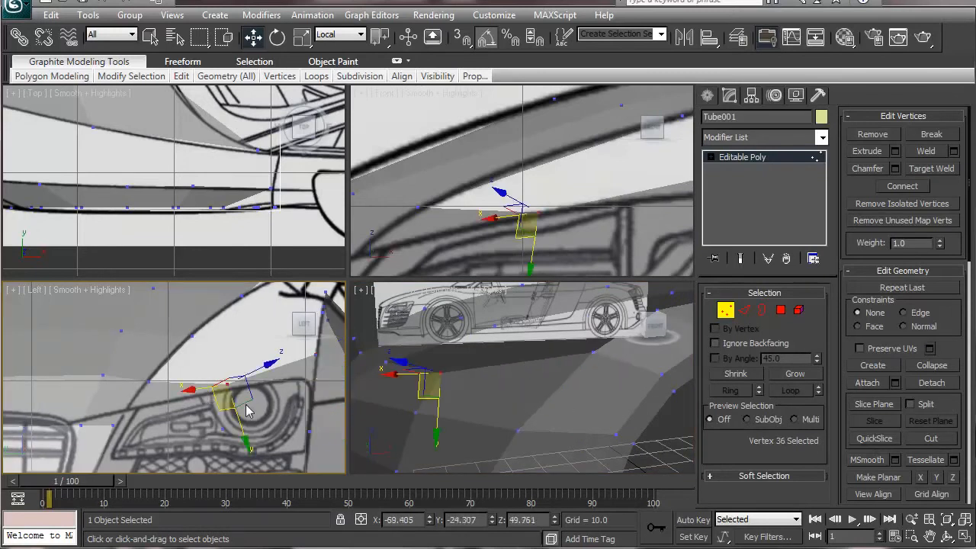
left_click_drag(216, 402, 228, 384)
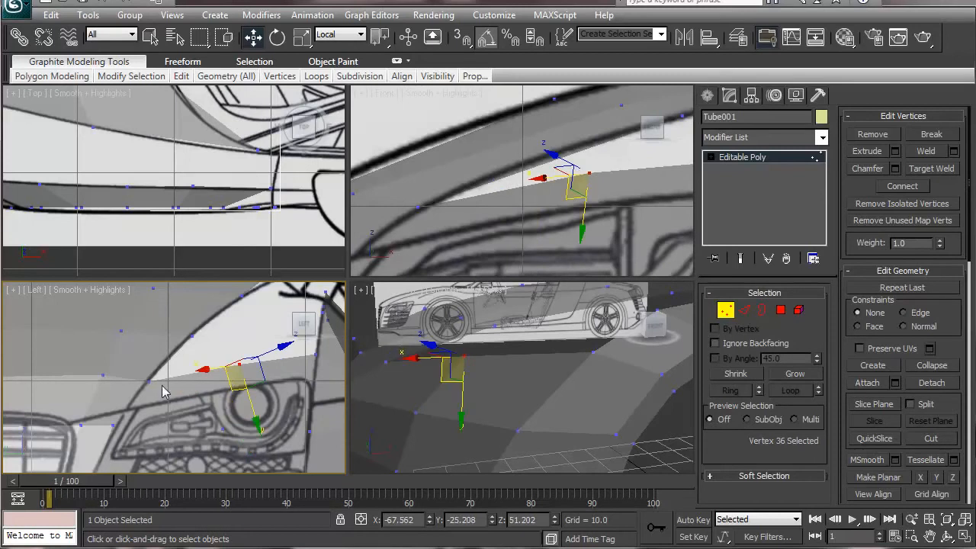
left_click(147, 377)
left_click_drag(150, 369, 151, 366)
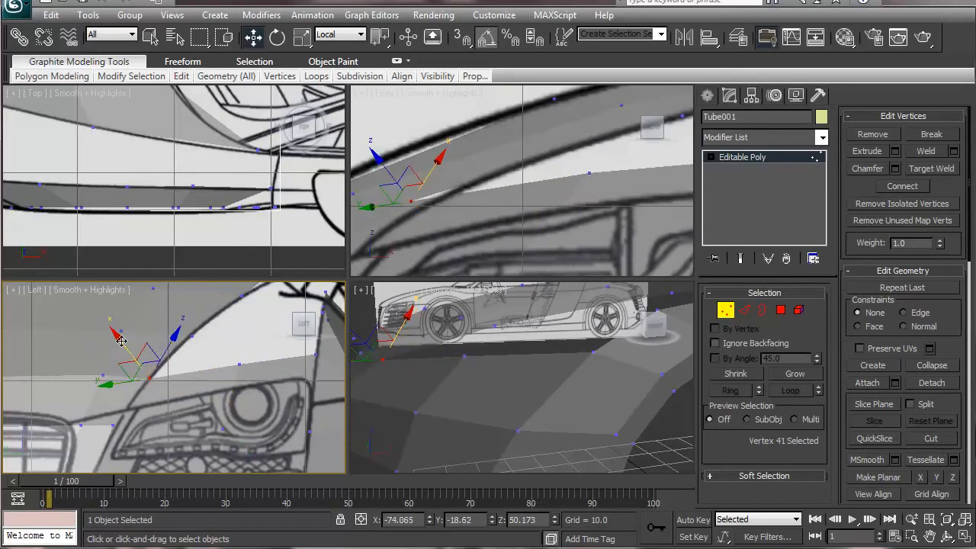
Step: Restore the orthographic side view around the hood seam vertex and switch the move axes to Working
mouse_move(470, 183)
middle_mouse_down("alt")
mouse_move(494, 190)
mouse_move(481, 186)
middle_mouse_up("alt")
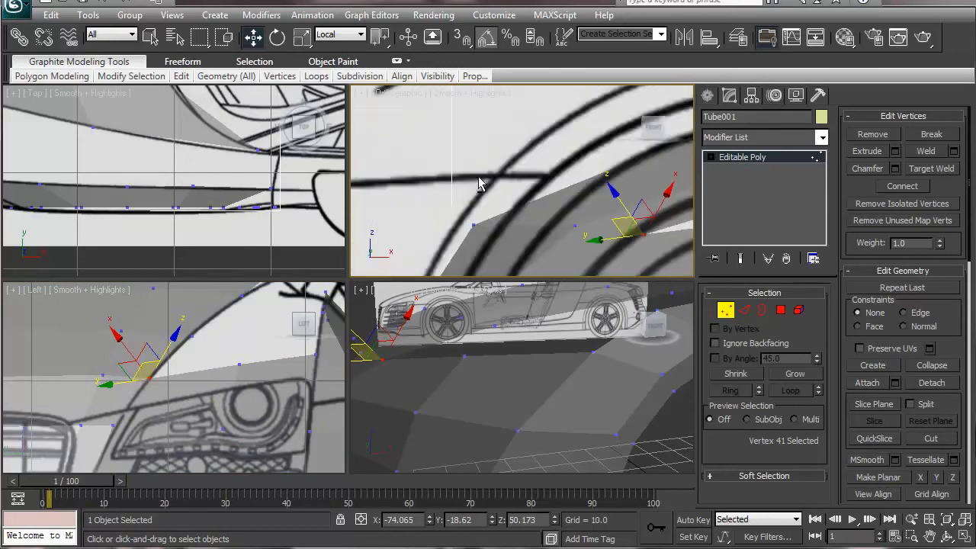
left_click(653, 129)
middle_click_drag(566, 227, 524, 215)
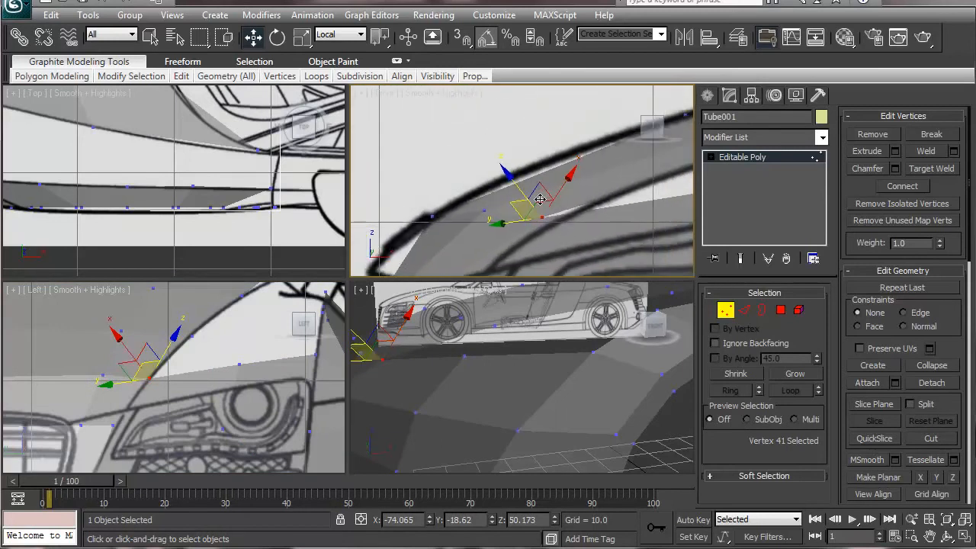
left_click(354, 38)
left_click(335, 120)
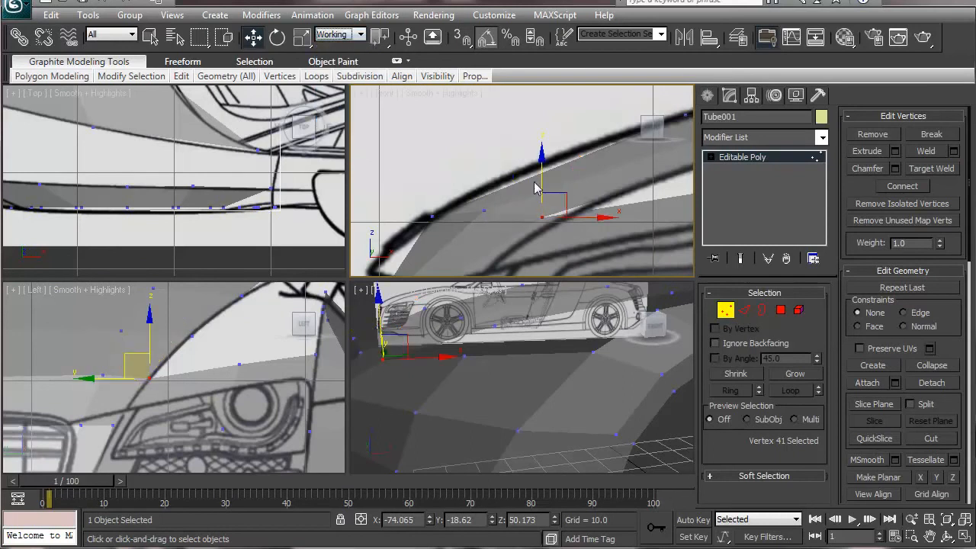
Step: Shift the hood seam vertex to about X -73.7, Z 50.2, and slide the neighbouring hood vertex along X to about -75.8
left_click_drag(564, 189, 573, 192)
middle_click_drag(480, 415, 649, 417, "alt")
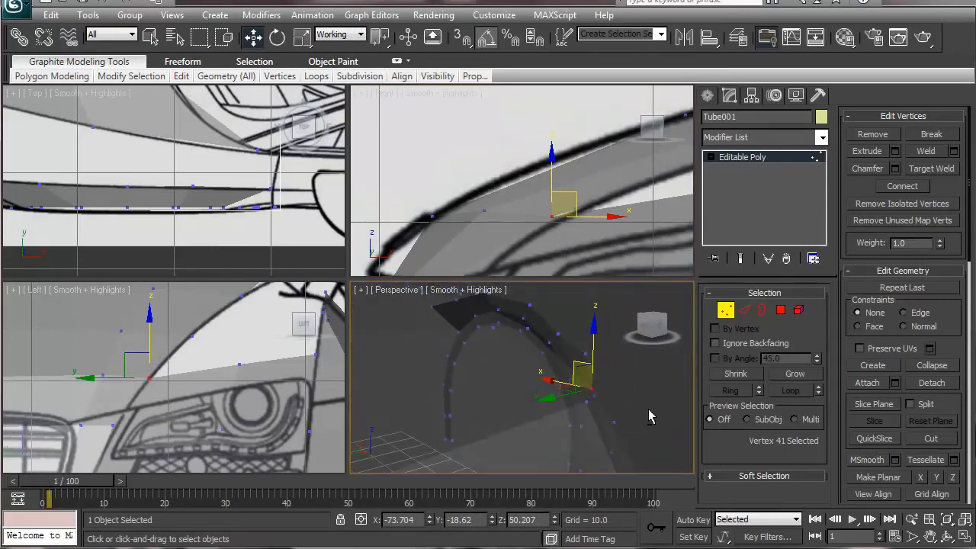
left_click(587, 402)
left_click_drag(539, 390, 535, 388)
middle_click_drag(431, 251, 464, 197)
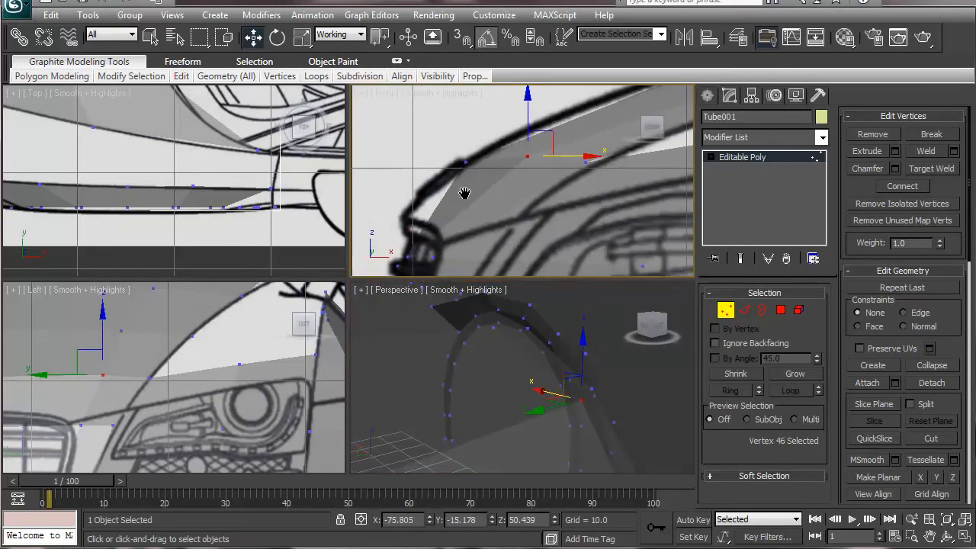
Step: Switch the move axes to Local and fit the vertex at the grille's upper outer corner to the blueprint line in the Left view
middle_click_drag(572, 435, 425, 423, "alt")
middle_click_drag(161, 423, 291, 377)
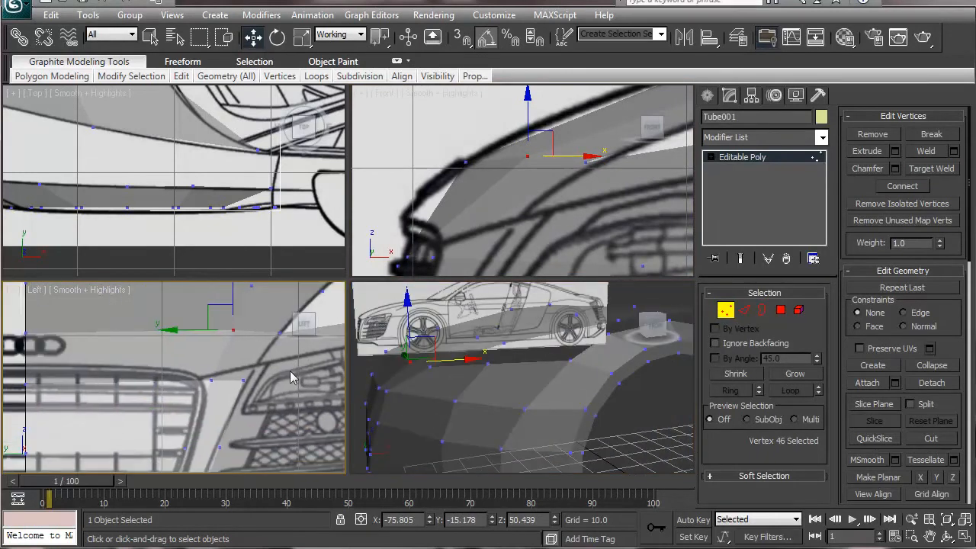
left_click(210, 379)
left_click(324, 34)
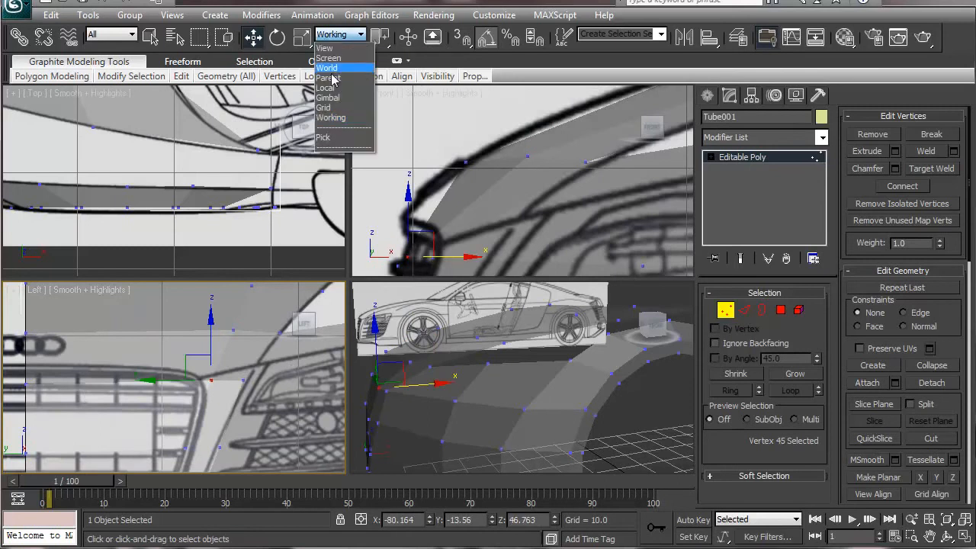
left_click(335, 86)
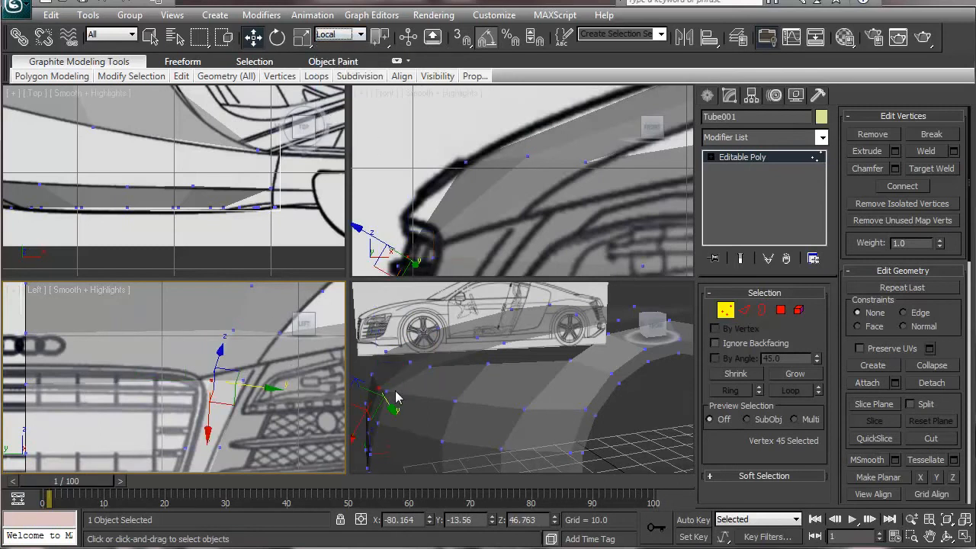
middle_click_drag(406, 392, 474, 371, "alt")
middle_click_drag(226, 403, 234, 397)
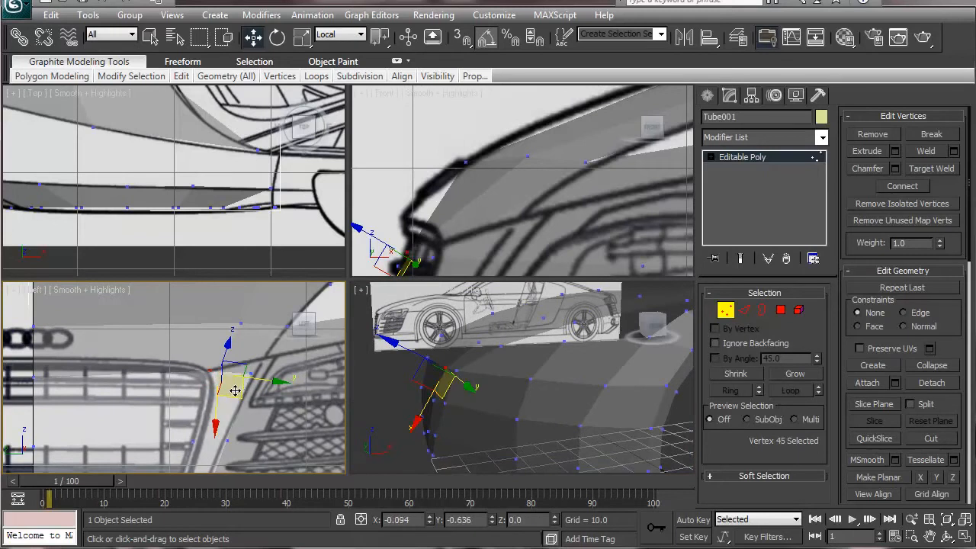
left_click_drag(242, 393, 235, 390)
Step: Move the vertex beside the grille corner onto the headlight's inner upper seam, at about X -78.2, Y -16.9, Z 47.8
left_click(262, 396)
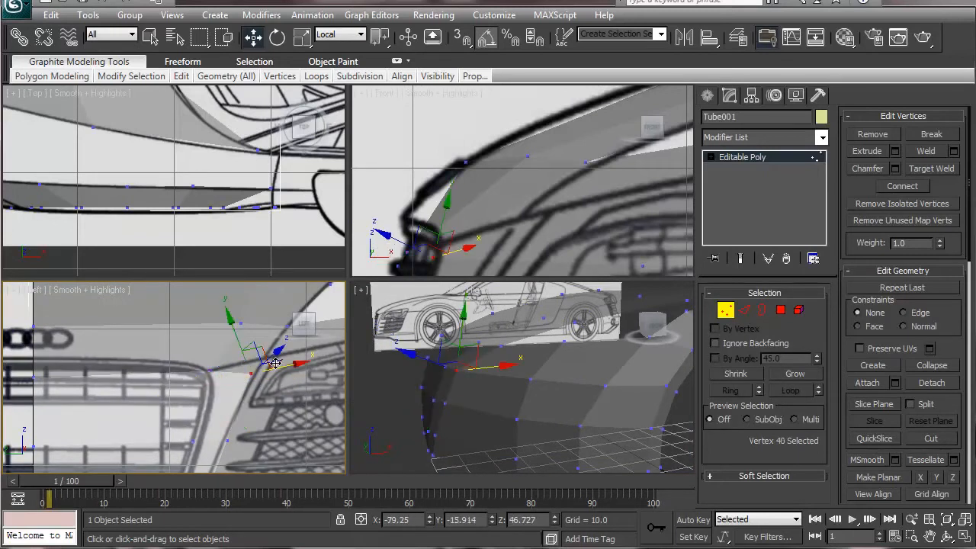
middle_click_drag(403, 377, 465, 396)
scroll(488, 389, "up", 2)
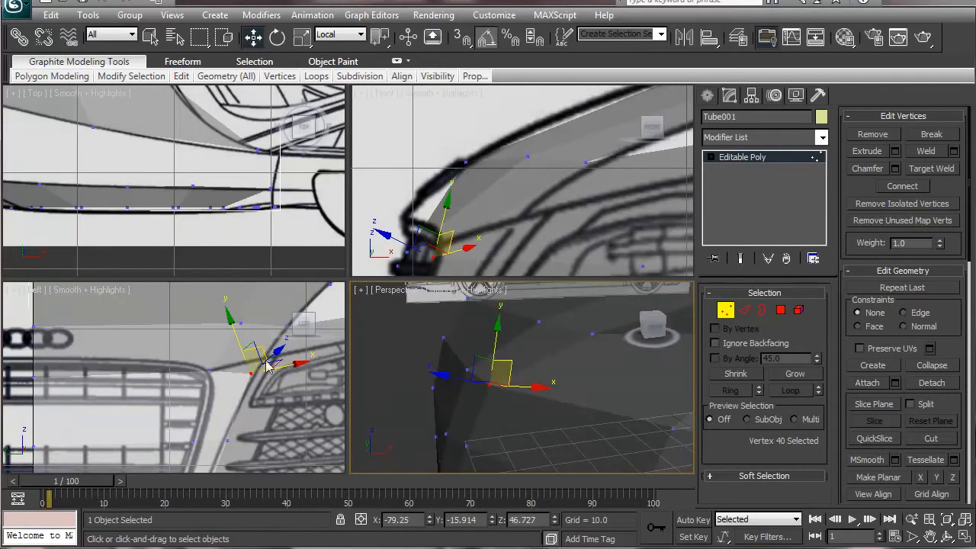
middle_click_drag(511, 370, 526, 370, "alt")
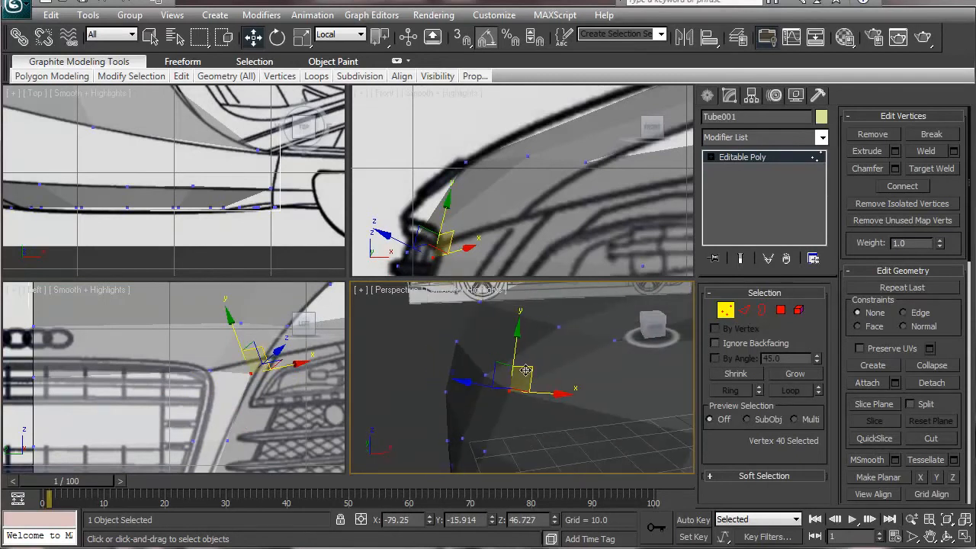
middle_click_drag(254, 358, 263, 363)
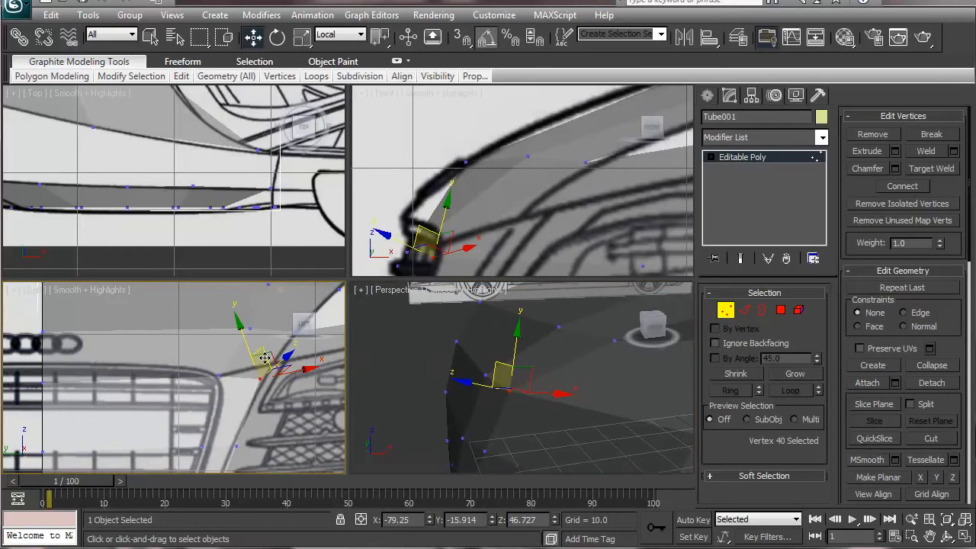
left_click_drag(273, 352, 285, 339)
Step: Restore the orthographic Front view and frame the rear part of the front wheel arch
middle_click(438, 235)
middle_click_drag(438, 235, 460, 231, "alt")
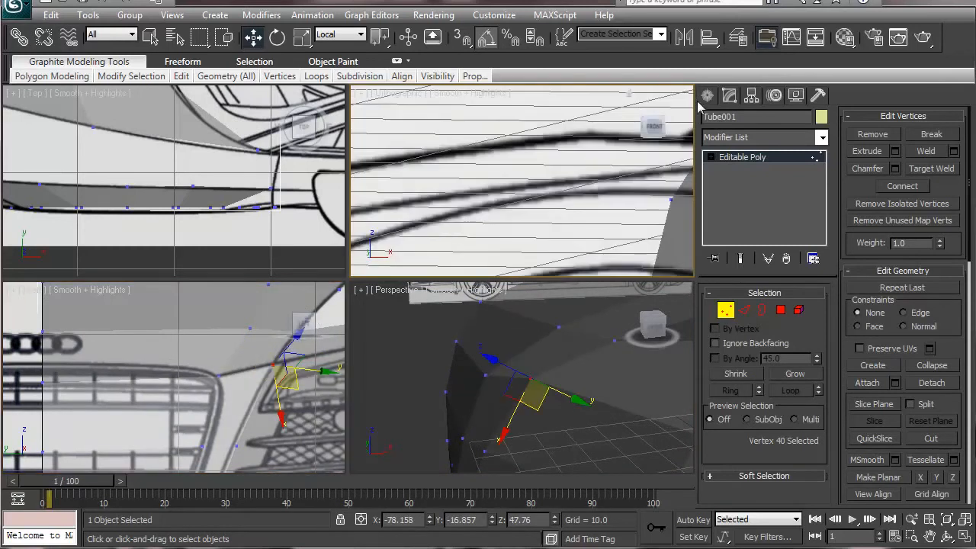
left_click(655, 129)
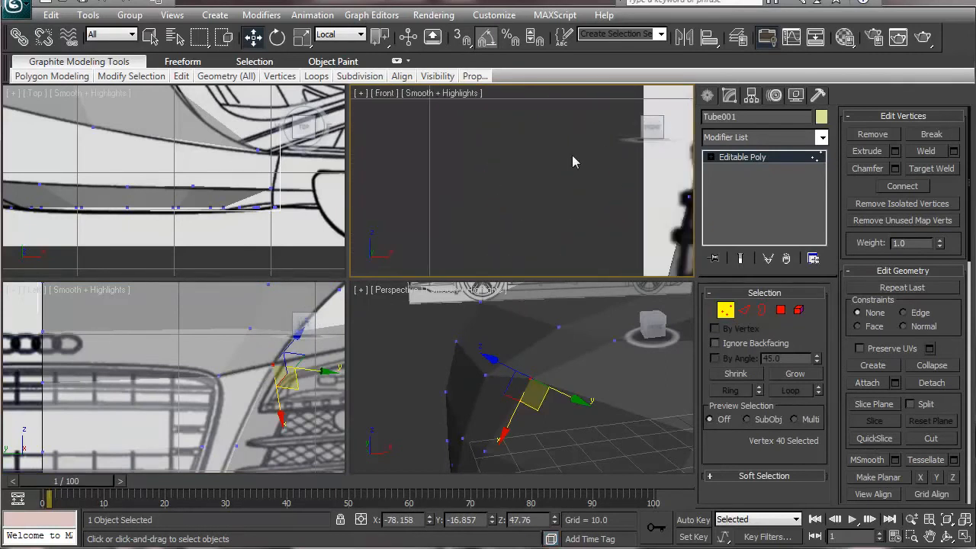
middle_click_drag(616, 188, 438, 183, "alt")
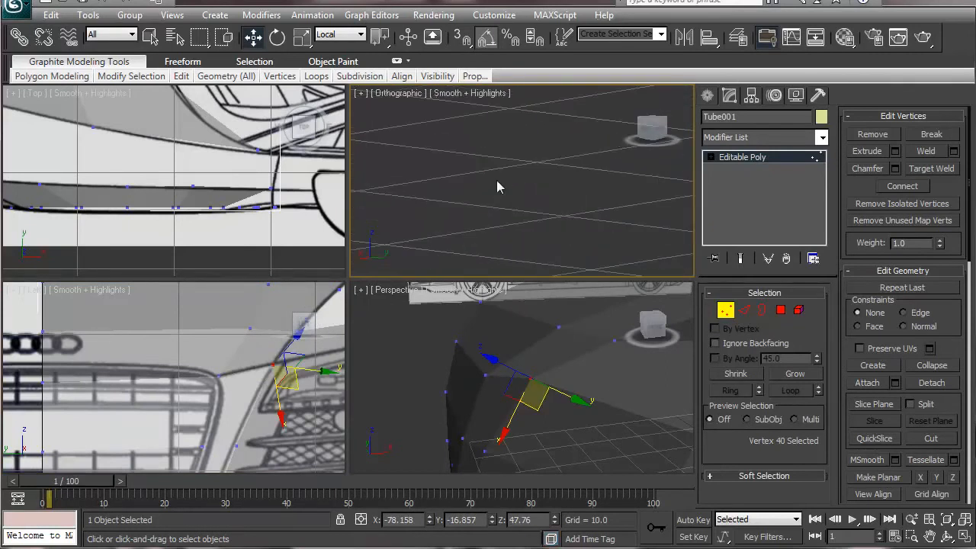
left_click(644, 138)
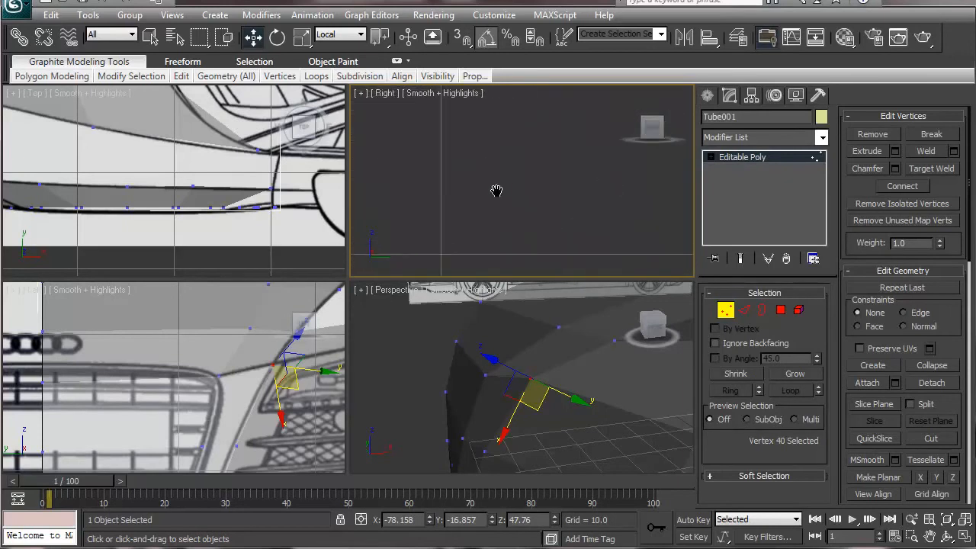
key("z")
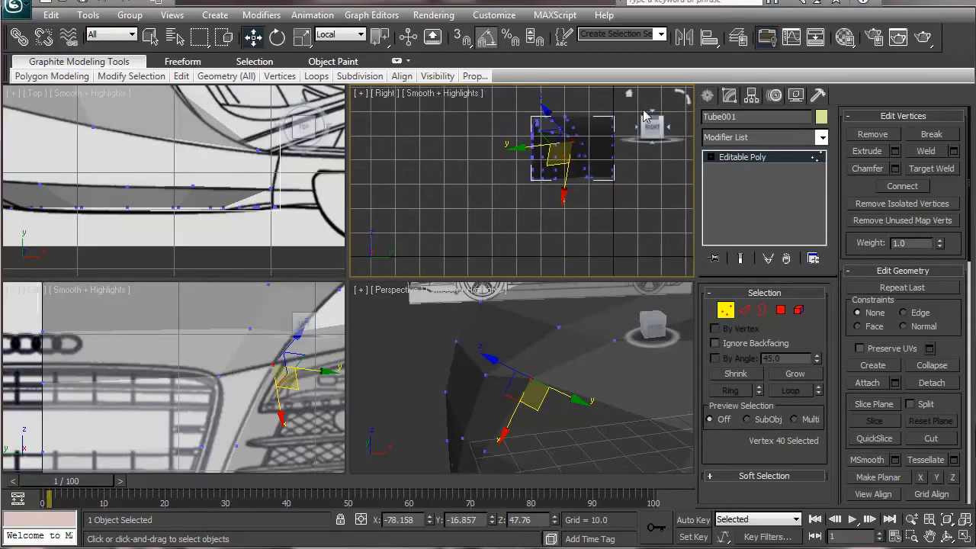
left_click(627, 94)
middle_click_drag(575, 200, 510, 334)
key("f")
scroll(602, 235, "up", 8)
middle_click_drag(574, 196, 465, 200)
scroll(494, 197, "up", 7)
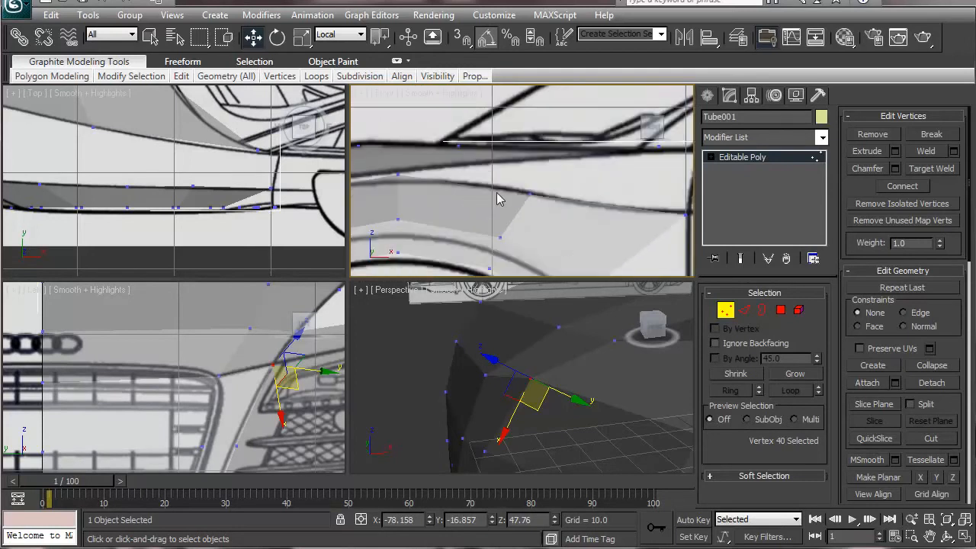
mouse_move(523, 122)
middle_mouse_down()
mouse_move(542, 205)
mouse_move(668, 207)
mouse_move(709, 156)
mouse_move(642, 98)
middle_mouse_up()
scroll(581, 124, "down", 5)
middle_click_drag(584, 218, 476, 113)
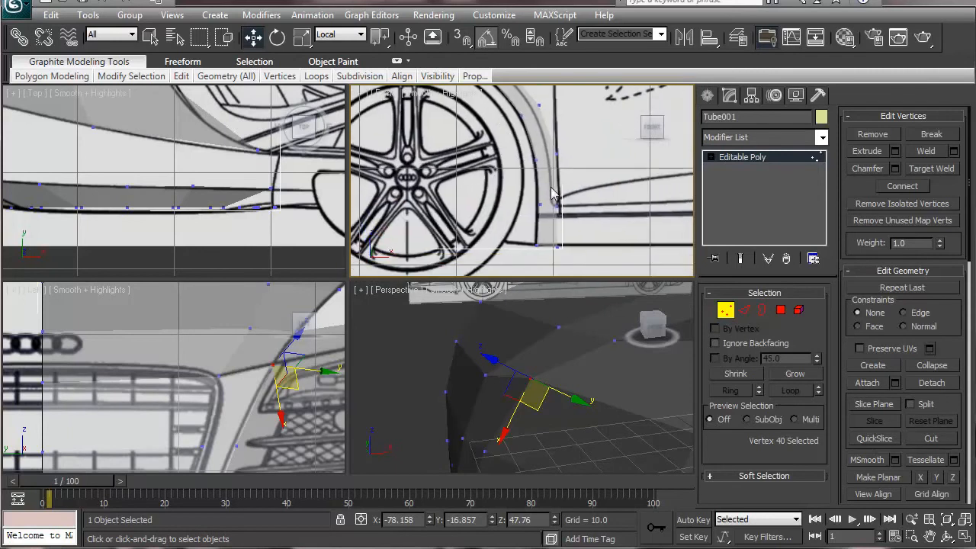
Step: Pull the outer vertices along the rear of the wheel arch toward the wheel along their local Y axes, onto the blueprint's arch line
left_click_drag(546, 185, 573, 221)
left_click_drag(501, 204, 495, 205)
left_click(557, 154)
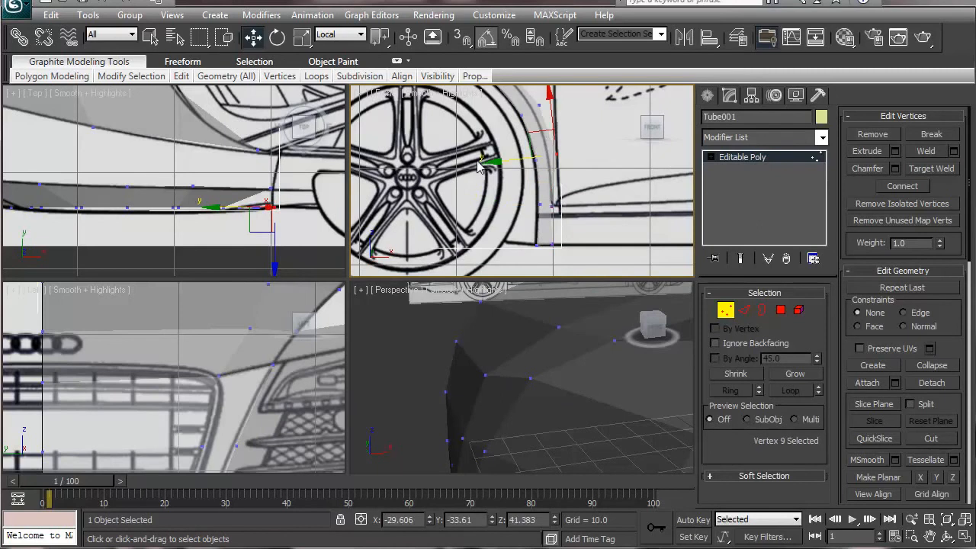
left_click_drag(489, 163, 480, 164)
middle_click_drag(484, 164, 485, 225)
left_click(497, 180)
left_click_drag(490, 194, 481, 197)
middle_click_drag(486, 122, 492, 163)
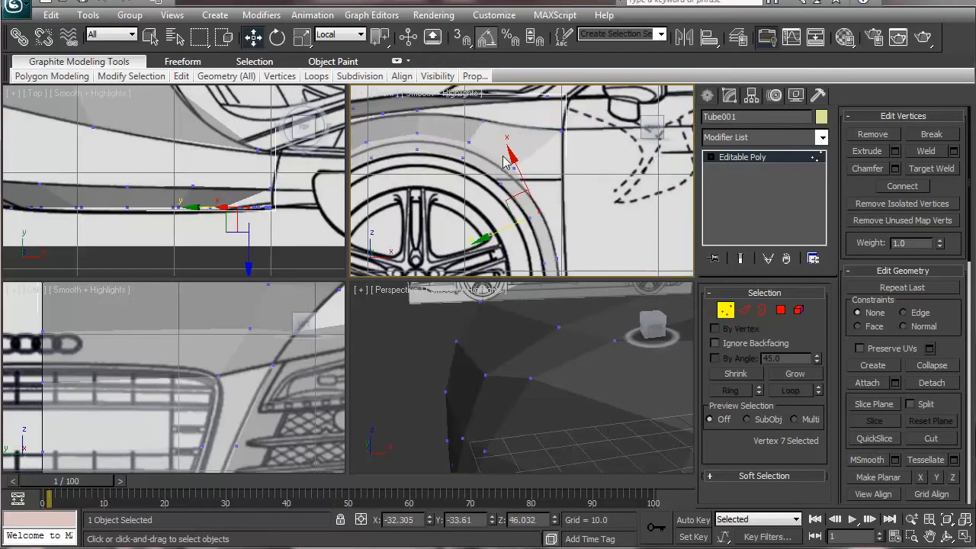
Step: Switch the move axes to Working and fit the next outer and inner arch vertices to the horizontal body line, the inner at about X -36.9, Z 49.3
left_click(516, 163)
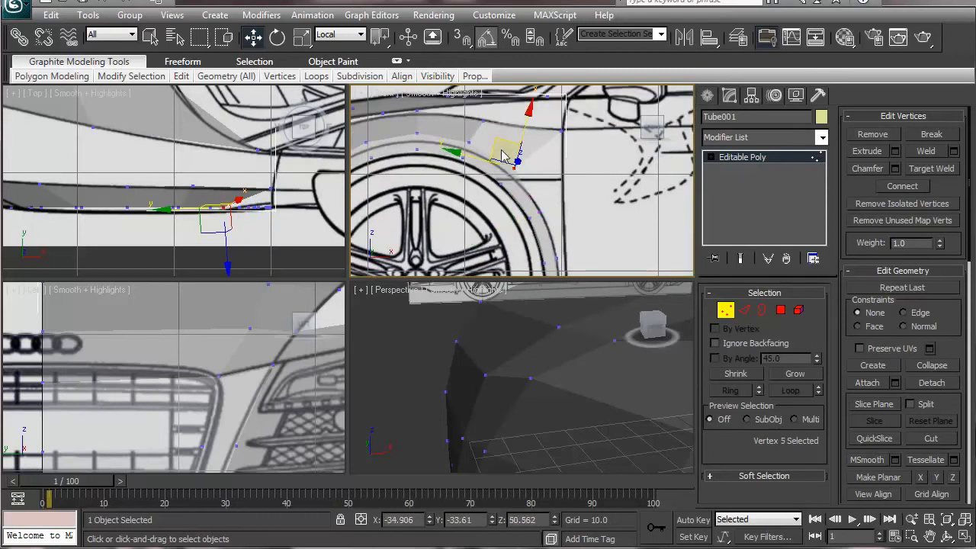
left_click(347, 36)
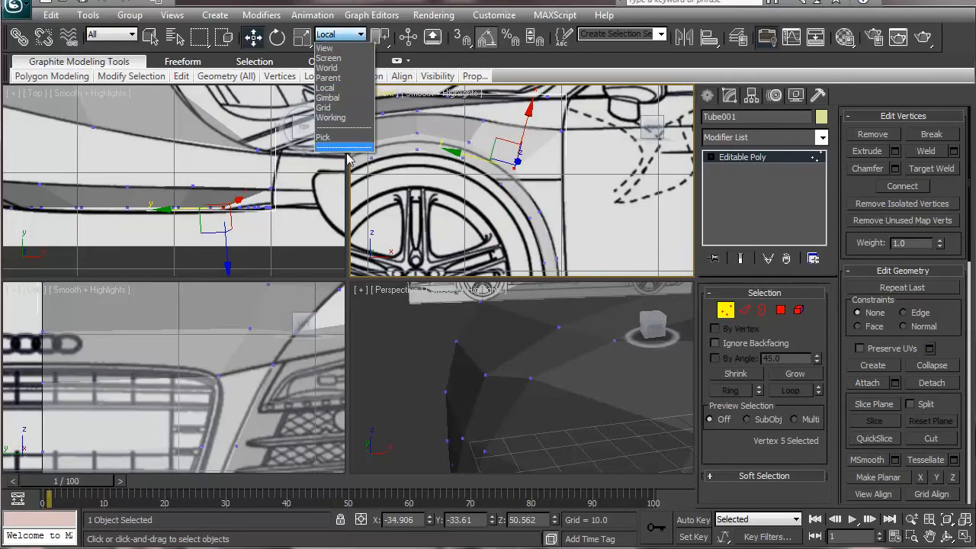
left_click(336, 122)
left_click_drag(534, 141, 535, 148)
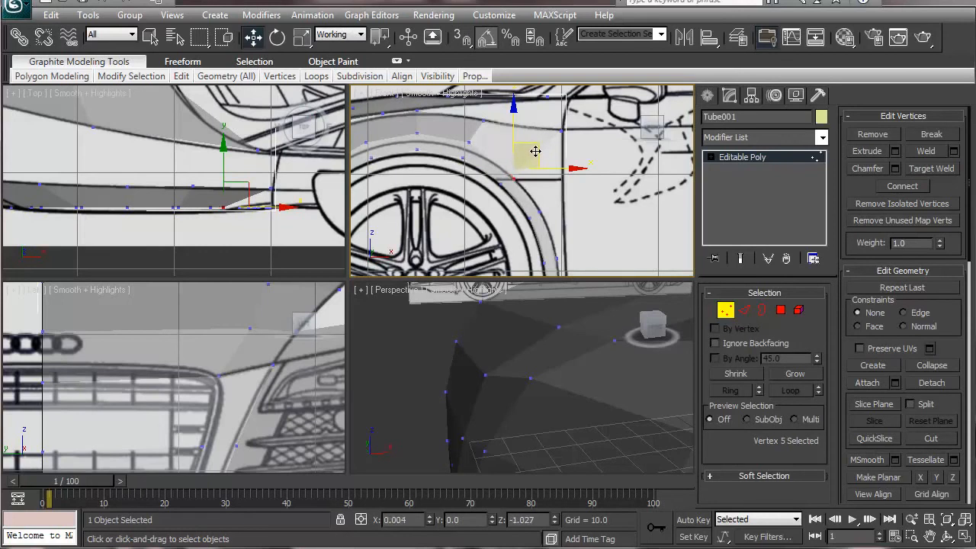
left_click_drag(535, 151, 514, 155)
left_click(501, 183)
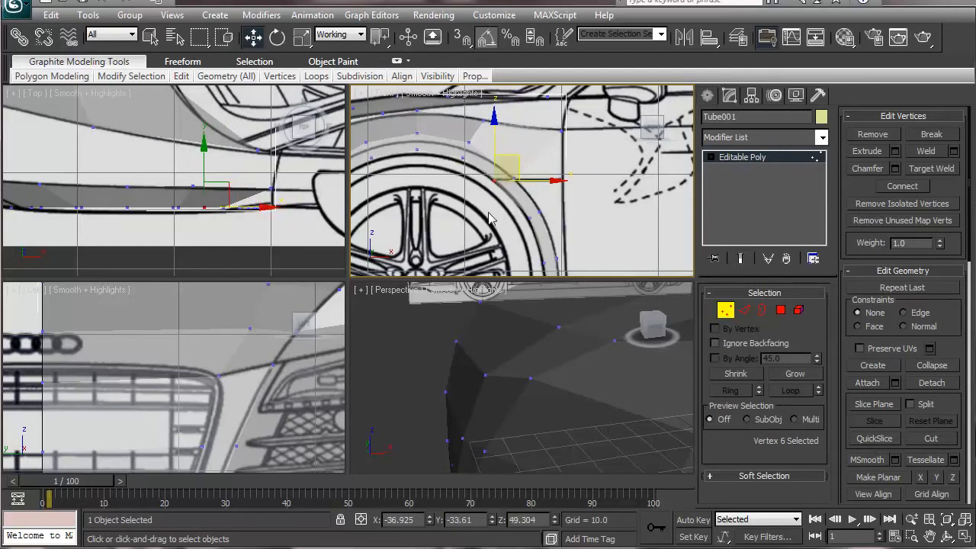
Step: Select the inner and outer arch vertices at the horizontal body line and make them planar in Z at about 49.4
scroll(488, 218, "up", 5)
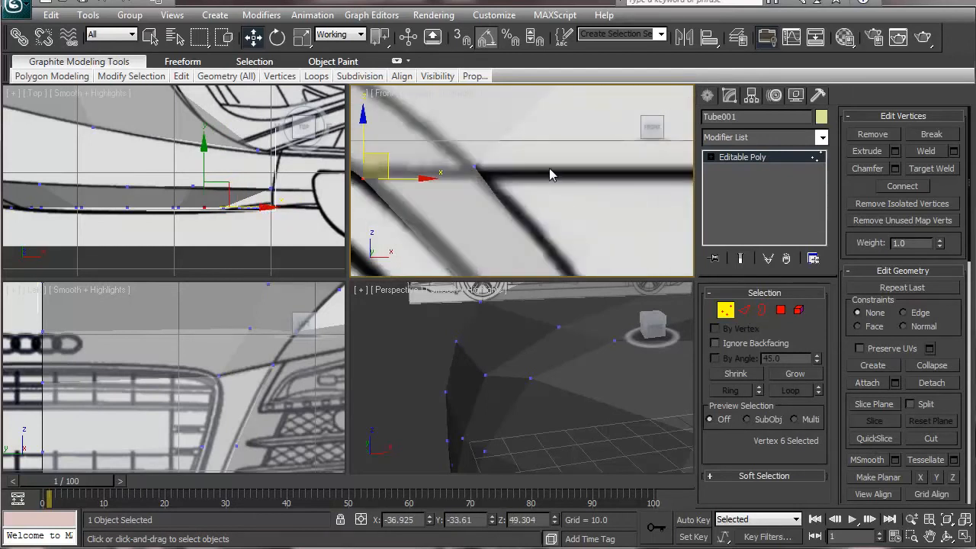
left_click_drag(521, 127, 361, 238)
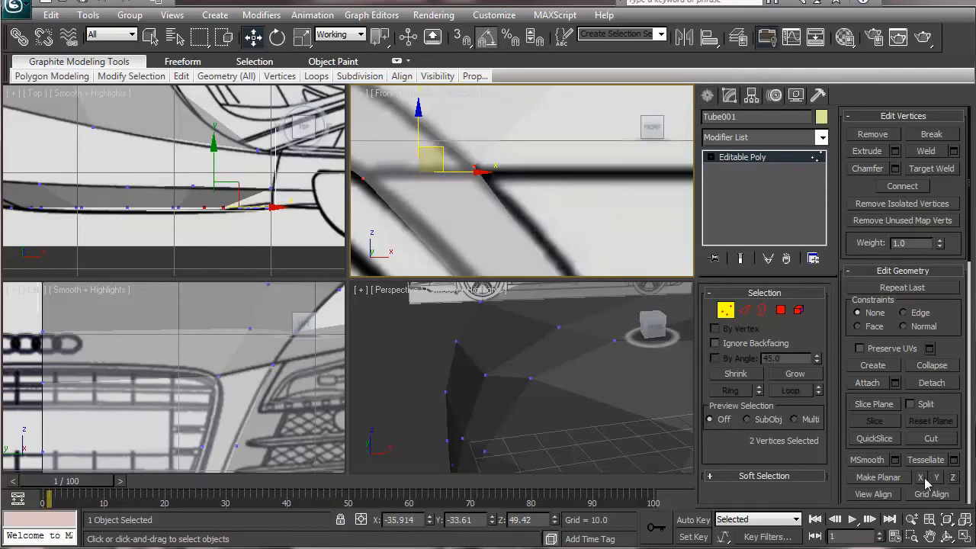
middle_click_drag(296, 433, 115, 423)
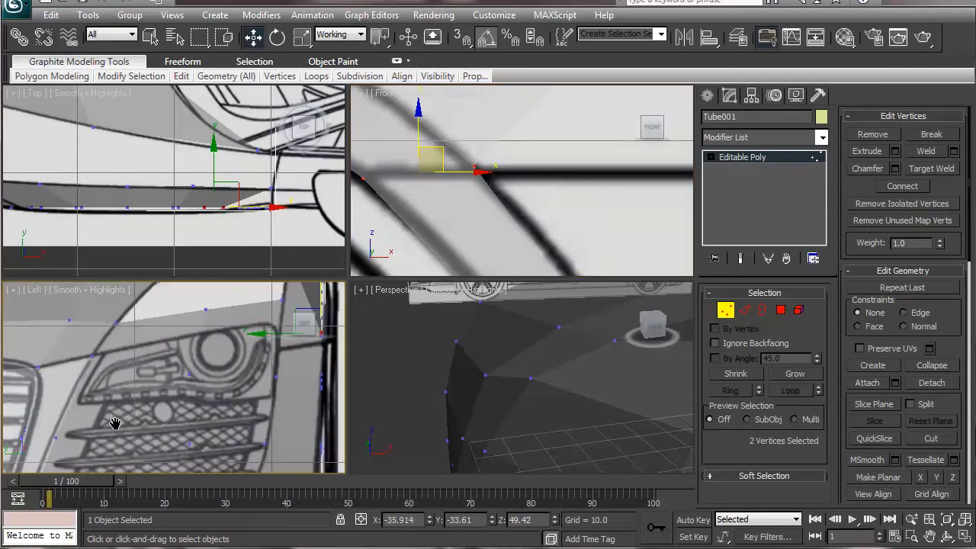
left_click(187, 298)
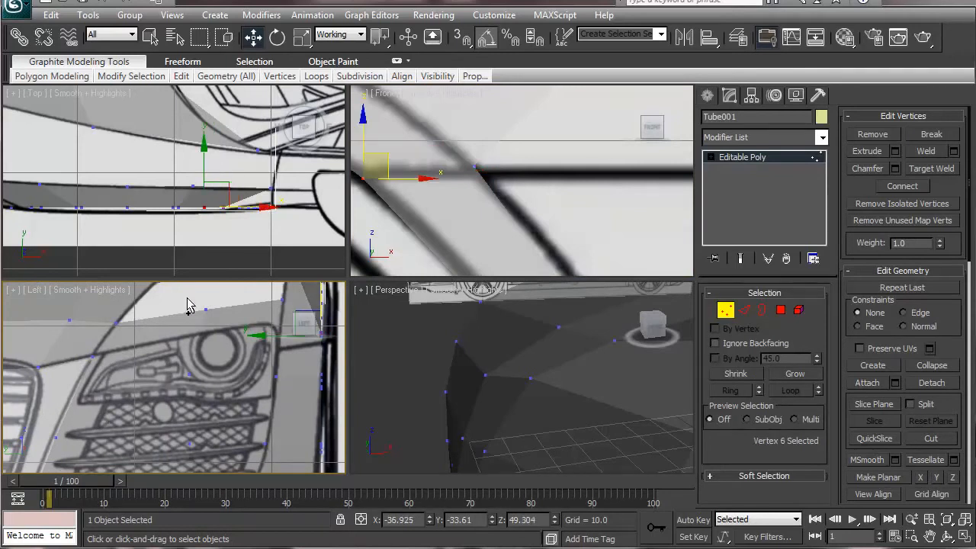
left_click_drag(458, 151, 495, 186, "ctrl")
left_click(922, 478)
key("ctrl+z")
left_click(935, 479)
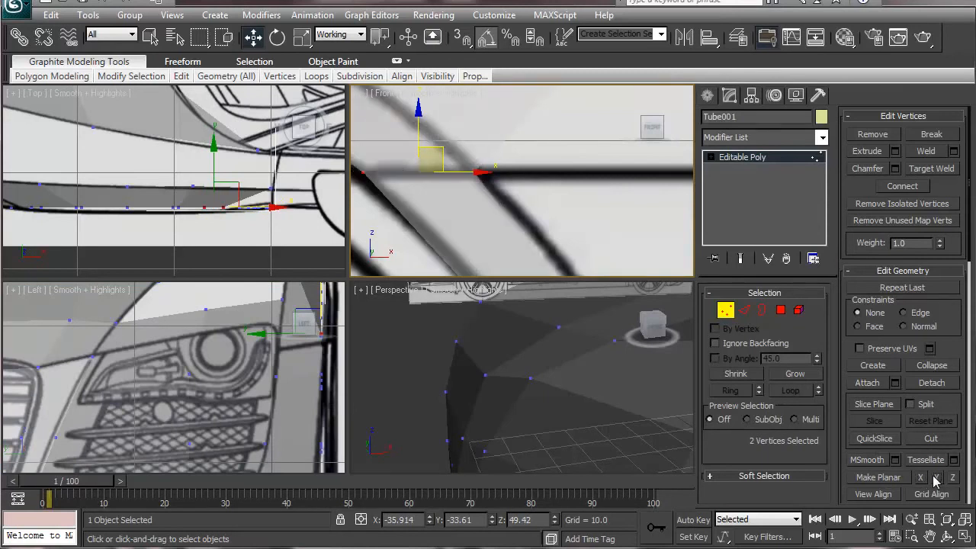
left_click(549, 179)
Step: Nudge the outer body-line vertex along X away from the wheel, and lower both body-line vertices slightly along Z
scroll(548, 180, "down", 2)
left_click_drag(471, 160, 523, 216)
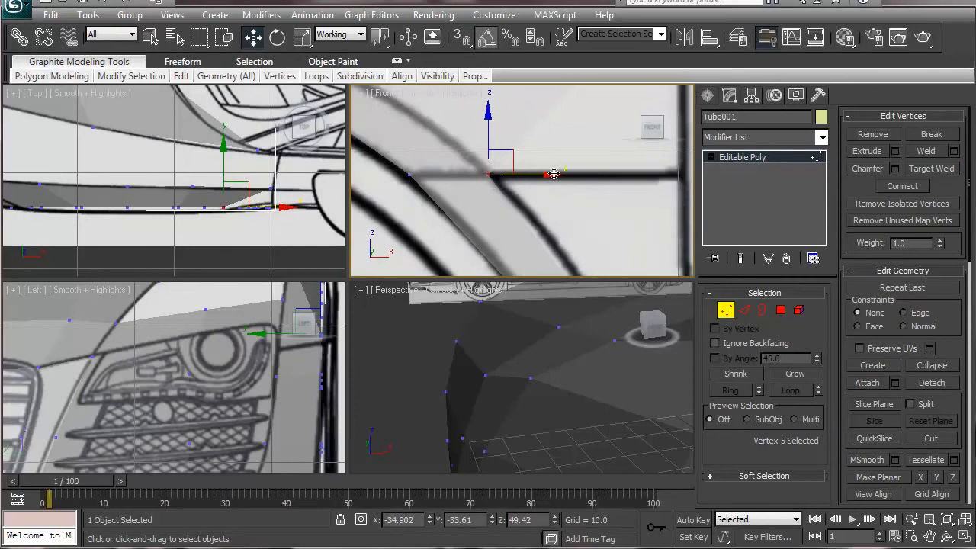
left_click_drag(553, 173, 559, 175)
left_click_drag(427, 194, 428, 195)
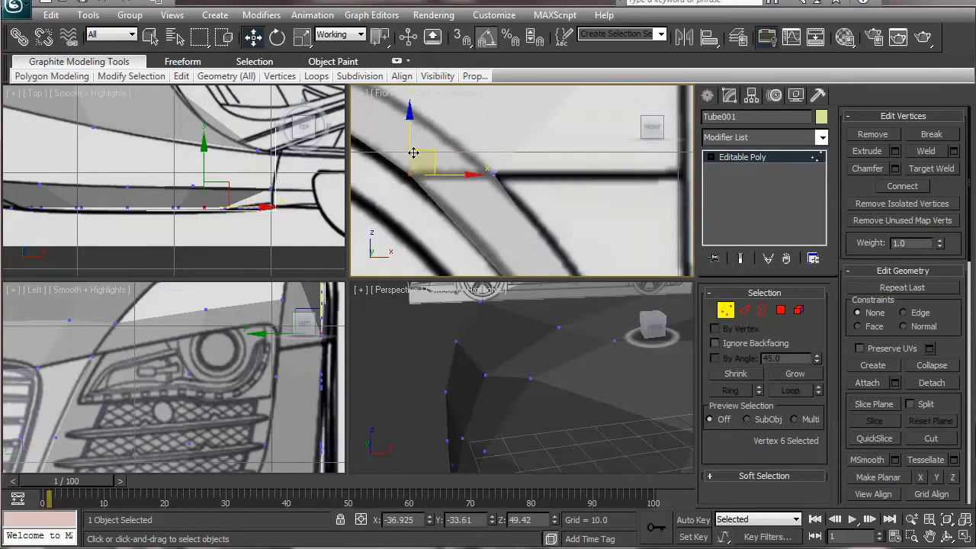
left_click_drag(383, 148, 502, 198)
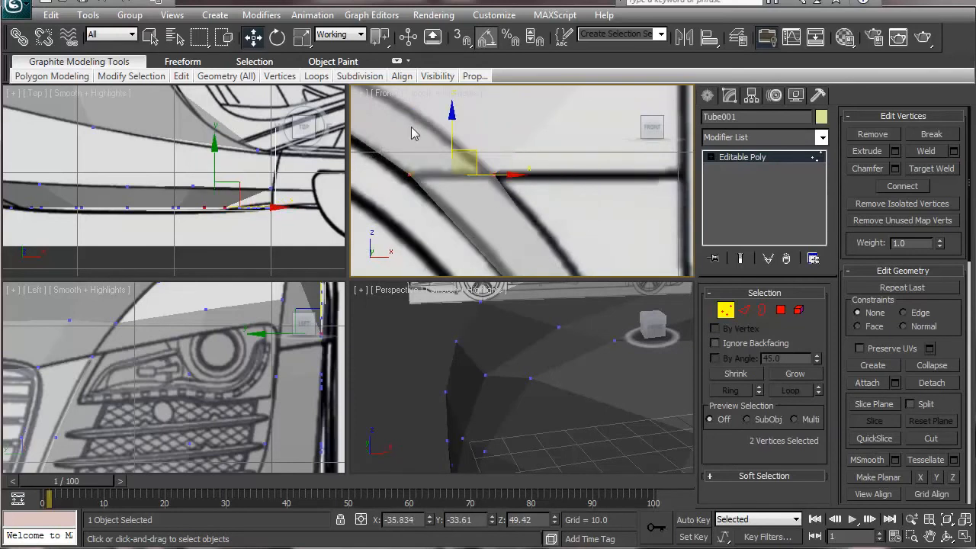
left_click_drag(452, 114, 452, 118)
Step: Fit the inner arch vertex below the body line at about X -33.6, Z 45.4, and the one above it at about X -40.3, Z 51.4
middle_click_drag(384, 205, 378, 146)
scroll(379, 146, "down", 2)
left_click(533, 225)
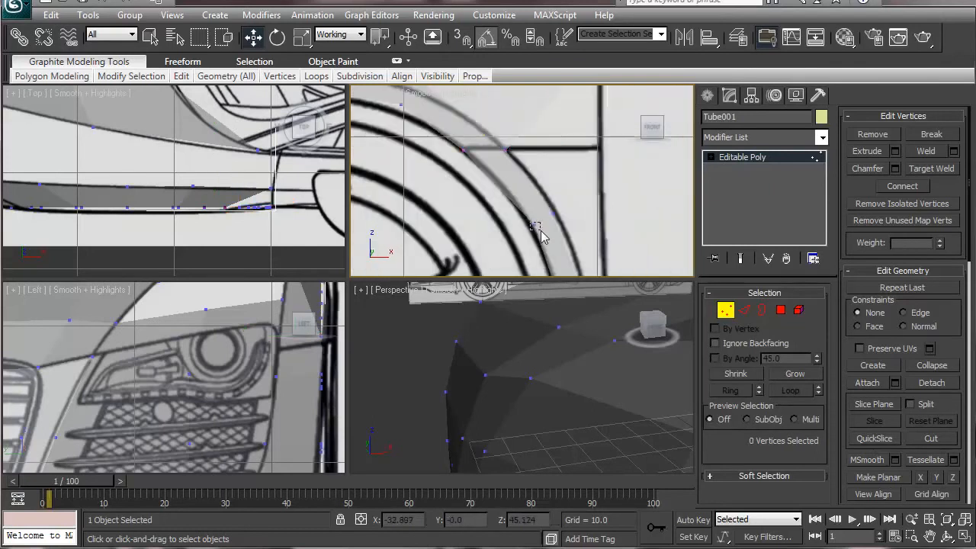
left_click_drag(549, 202, 539, 203)
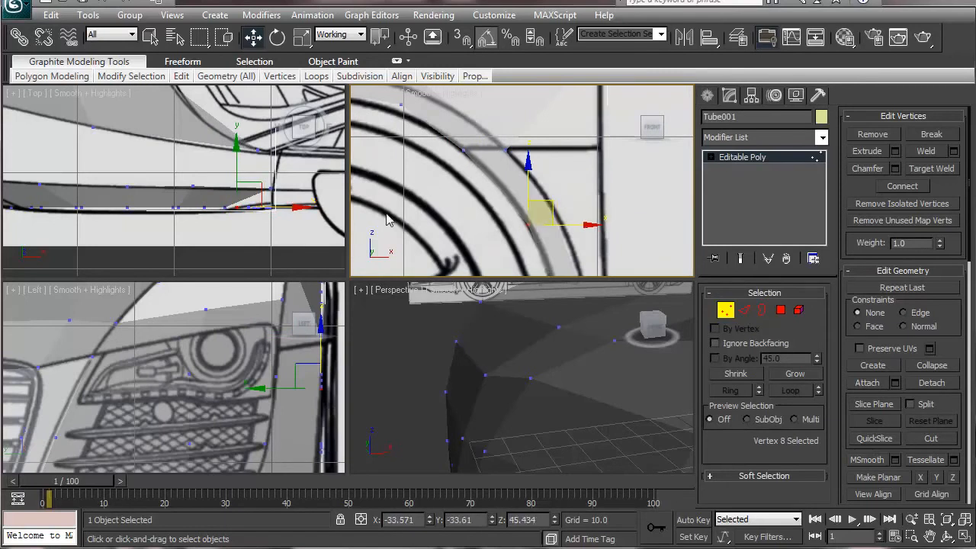
middle_click_drag(477, 183, 503, 223)
left_click_drag(405, 137, 453, 174)
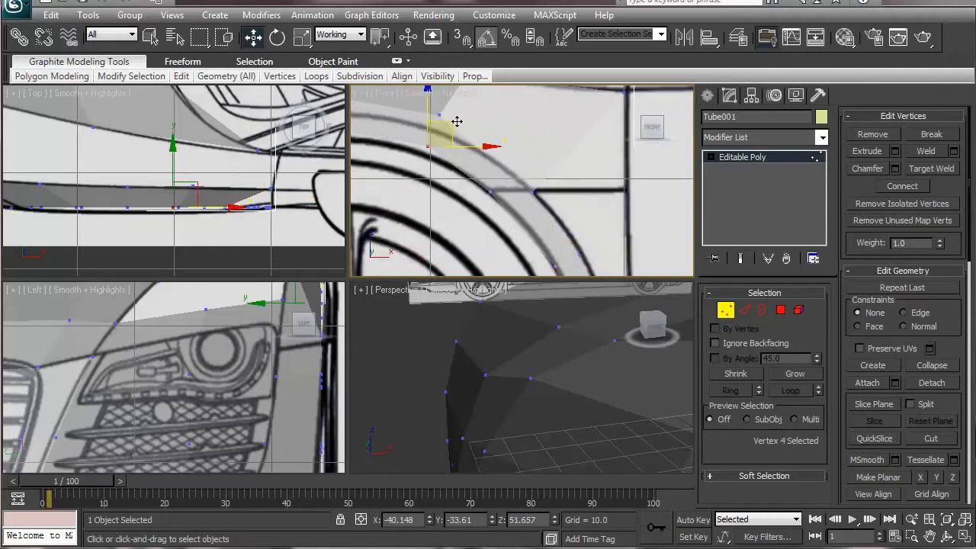
left_click_drag(444, 125, 440, 130)
scroll(456, 213, "down", 3)
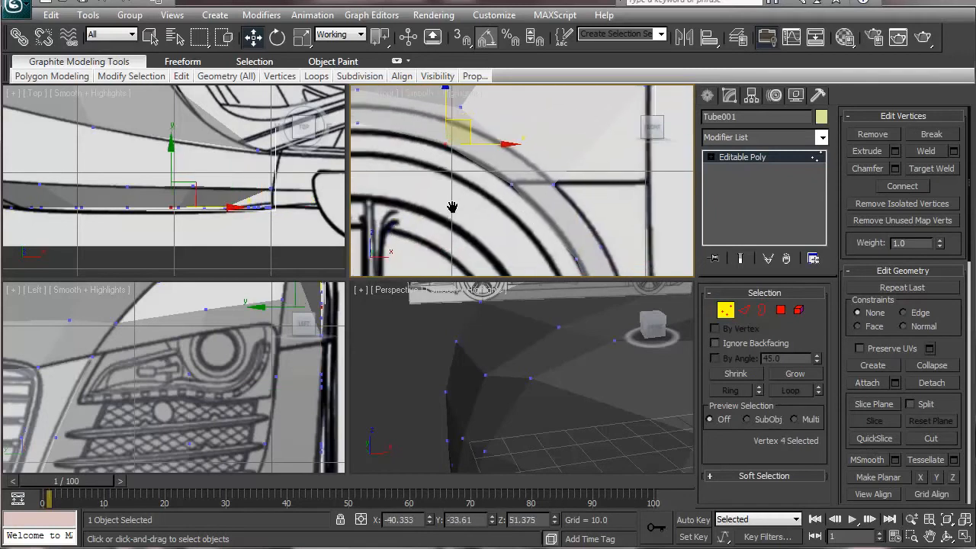
Step: Check the rear and lower sections of the wheel arch against the side blueprint and save the scene
scroll(483, 177, "up", 2)
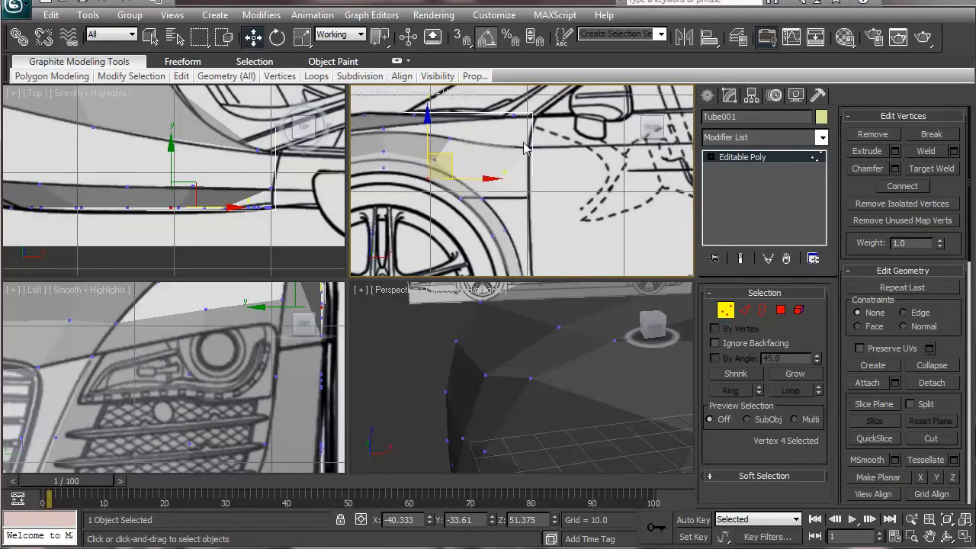
middle_click_drag(420, 221, 421, 100)
scroll(469, 194, "up", 6)
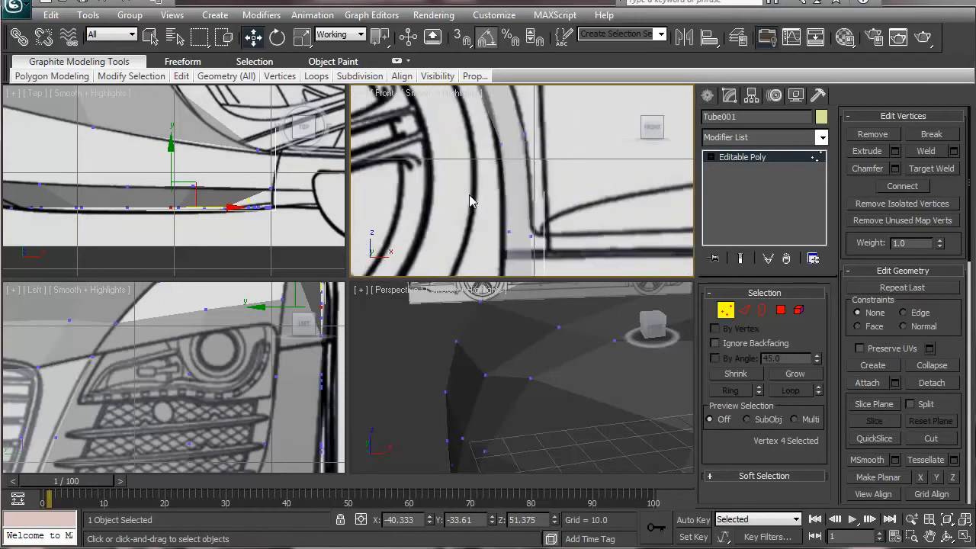
scroll(468, 194, "down", 6)
key("ctrl+s")
middle_click_drag(466, 174, 458, 298)
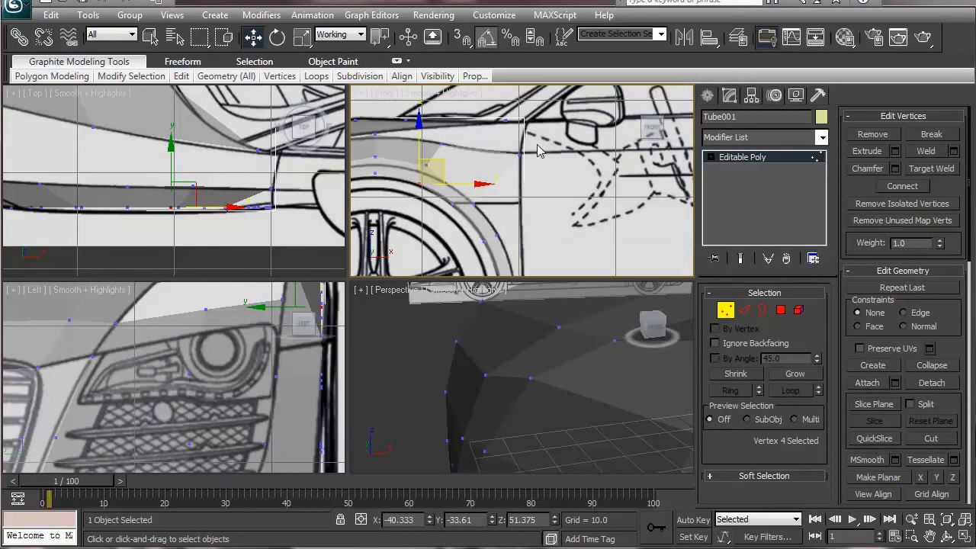
Step: Examine the fender's upper edges against the blueprint lines in the top and left views
middle_click_drag(180, 201, 131, 210)
scroll(181, 160, "up", 3)
left_click(743, 310)
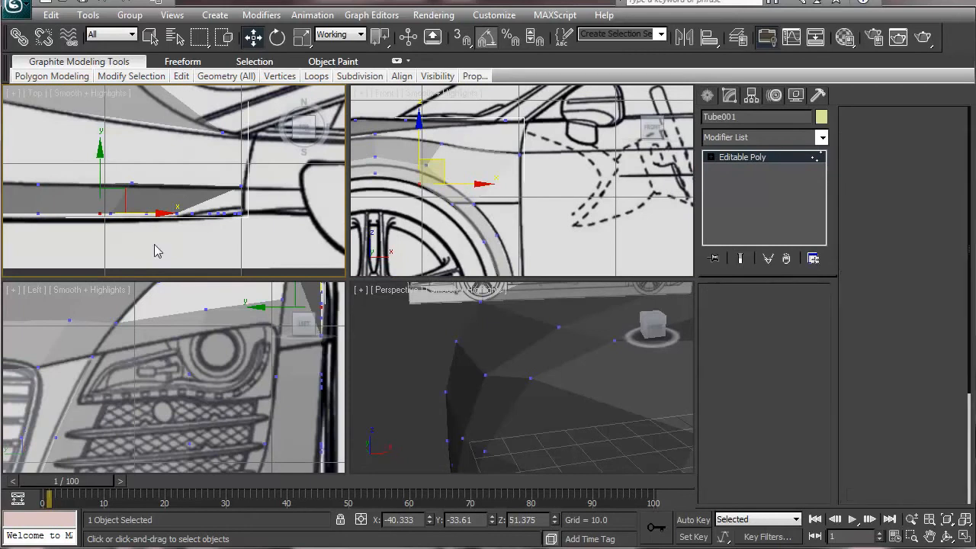
middle_click_drag(327, 187, 128, 191)
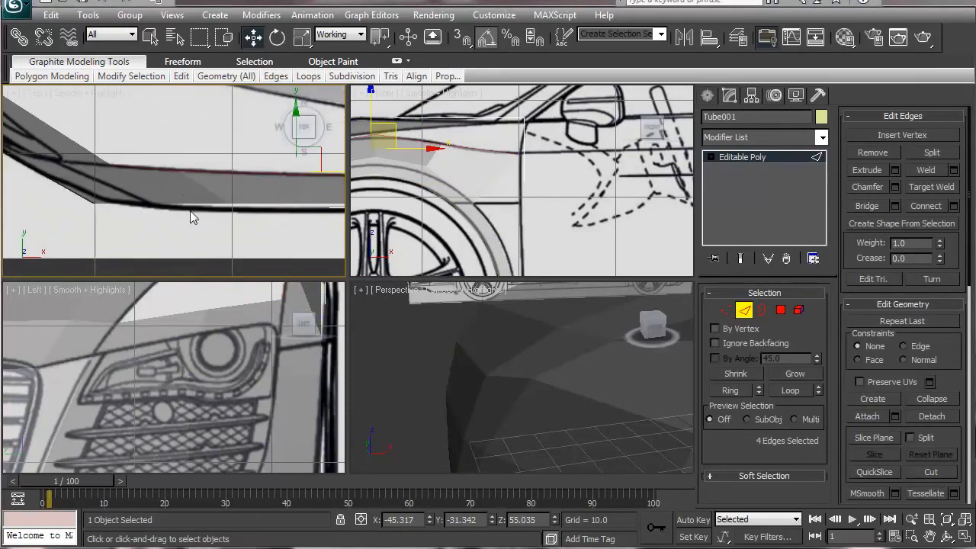
middle_click_drag(173, 230, 80, 246)
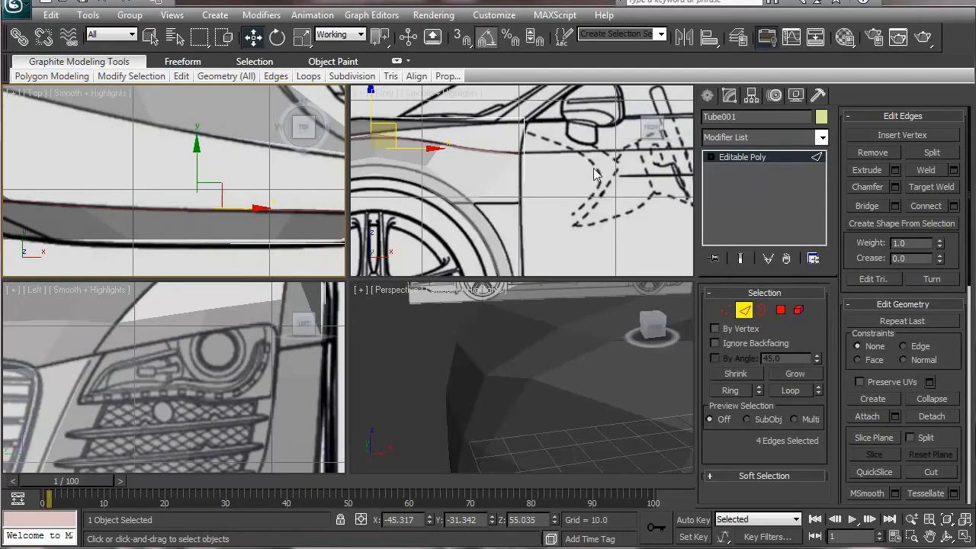
middle_click_drag(211, 322, 115, 411)
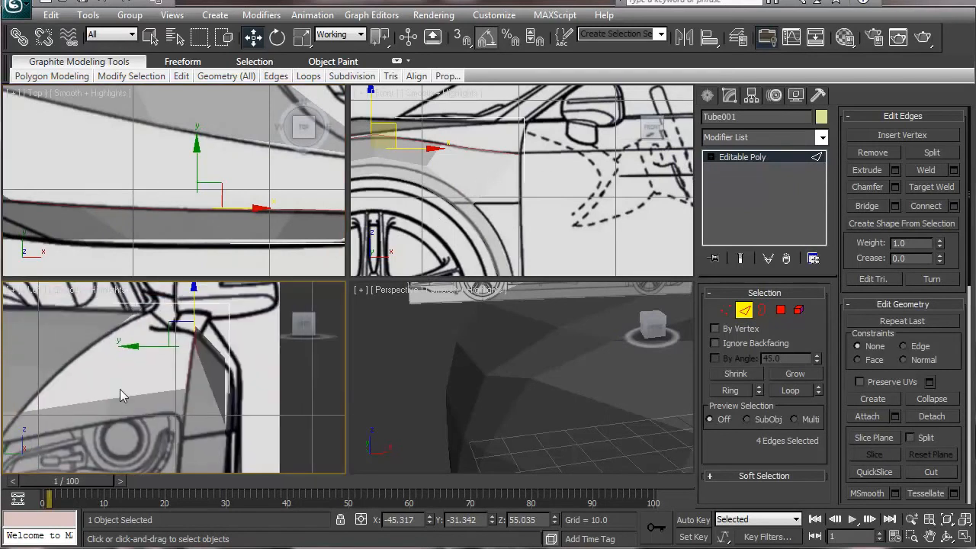
middle_click_drag(159, 227, 215, 191)
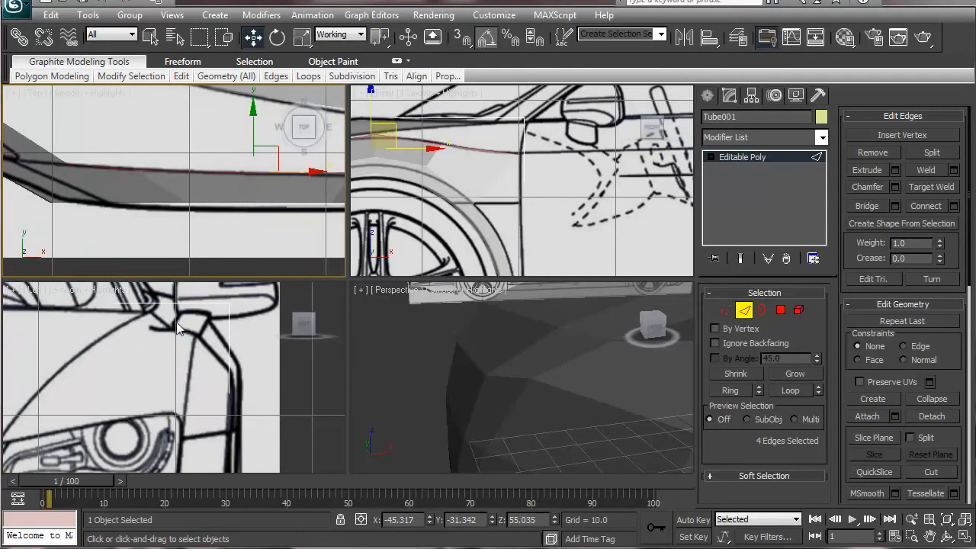
middle_click_drag(213, 377, 233, 382)
middle_click(159, 167)
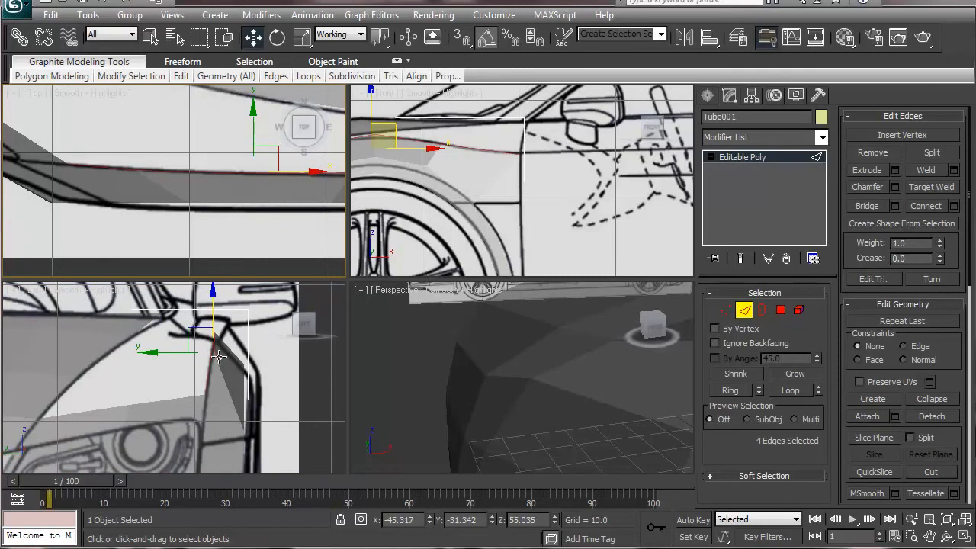
scroll(224, 372, "up", 4)
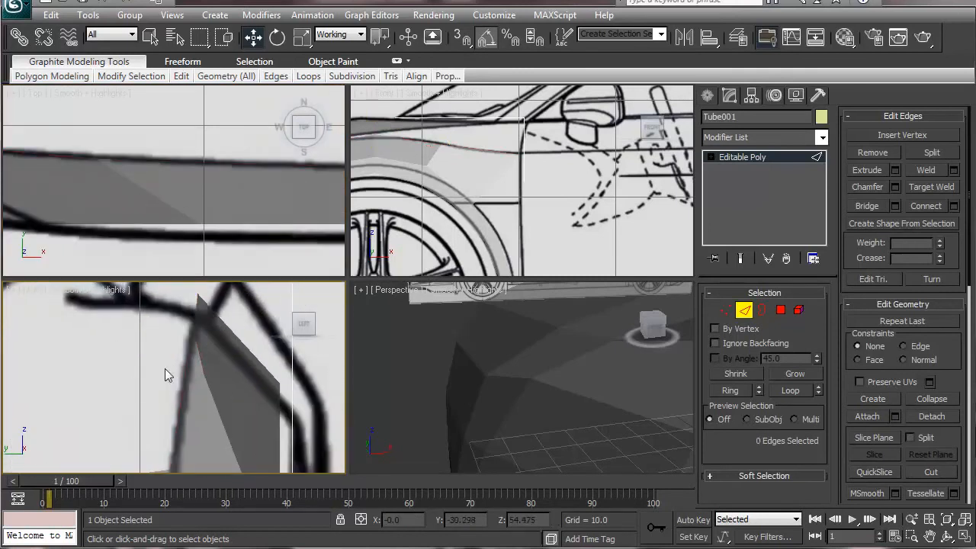
Step: Try to select the fender's upper line edges in the top view, removing the lower arch edges from the selection
left_click(199, 355)
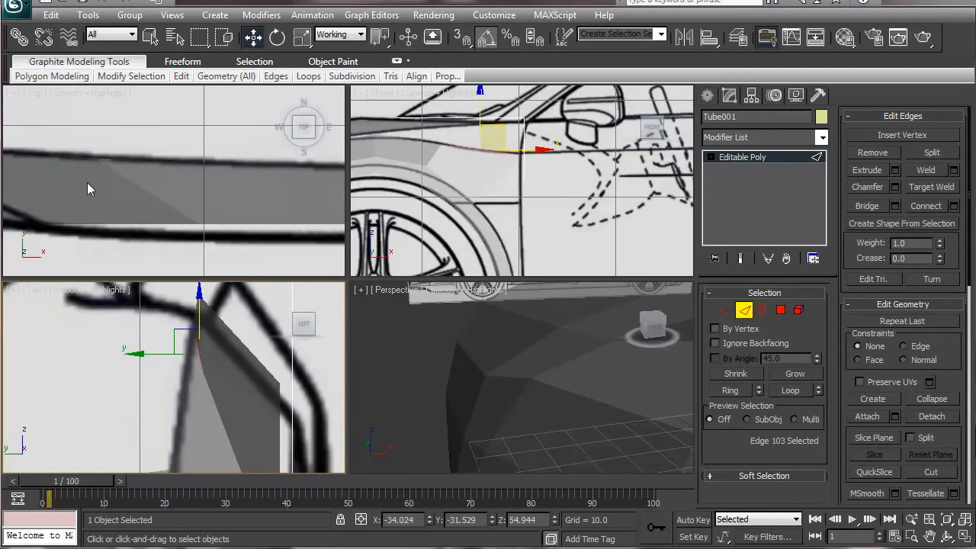
middle_click_drag(90, 184, 35, 194)
scroll(39, 194, "down", 3)
scroll(67, 191, "down", 2)
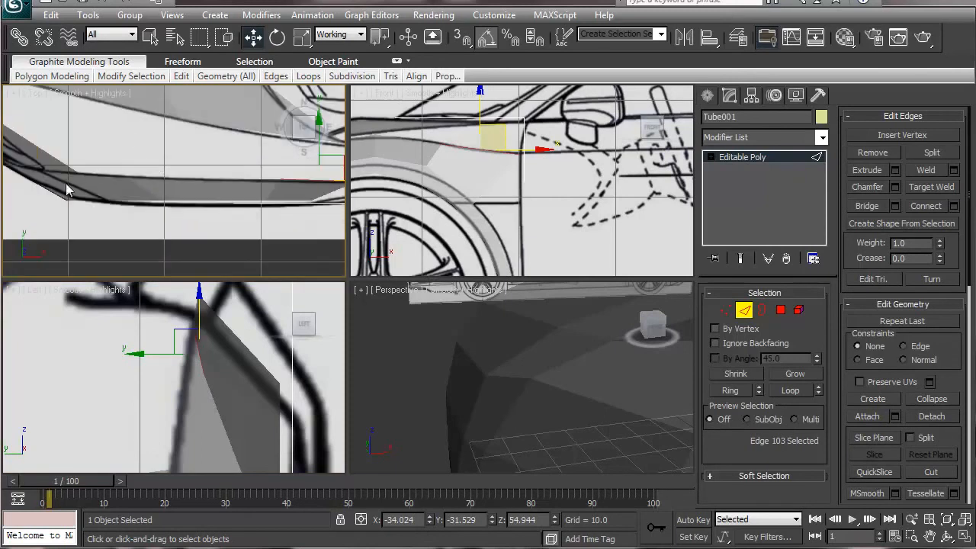
double_click(107, 173)
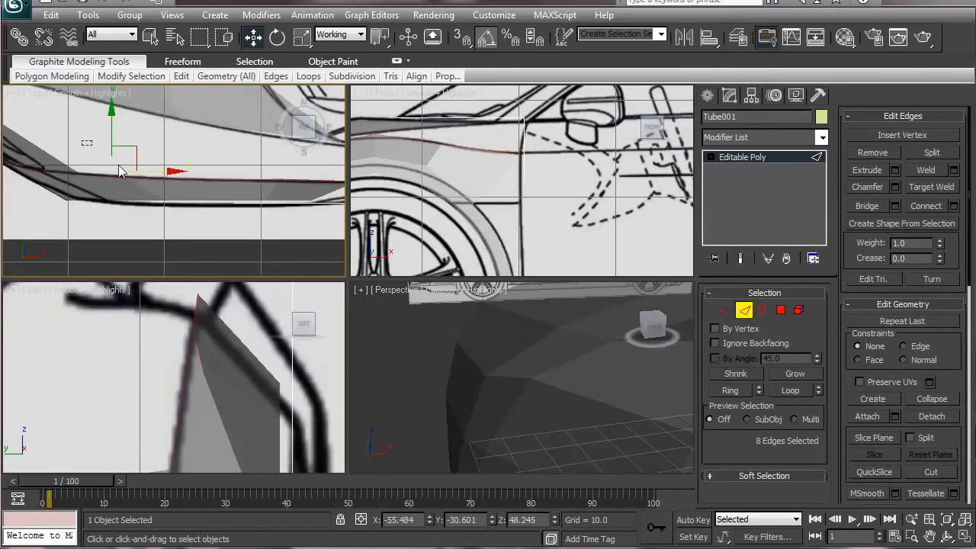
left_click(336, 187, "ctrl")
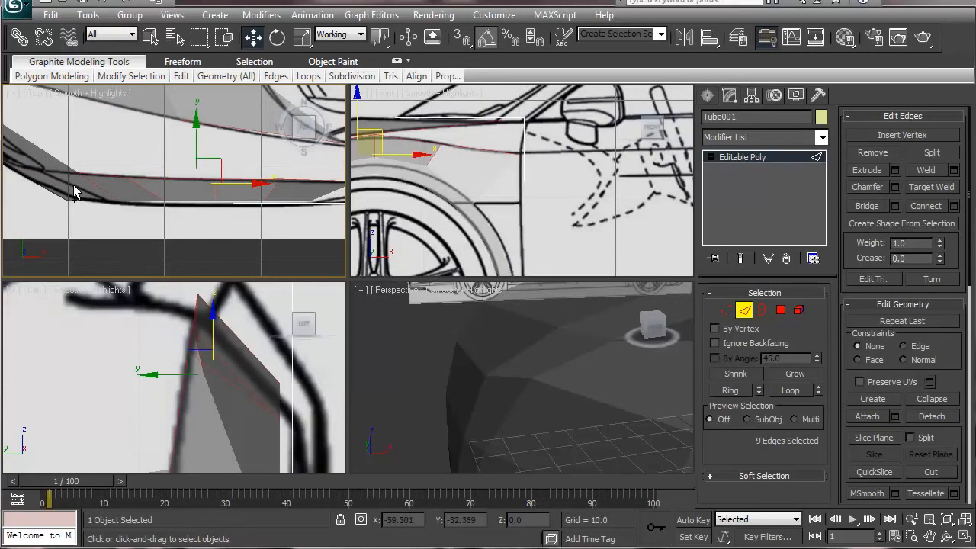
left_click_drag(74, 185, 358, 232, "ctrl")
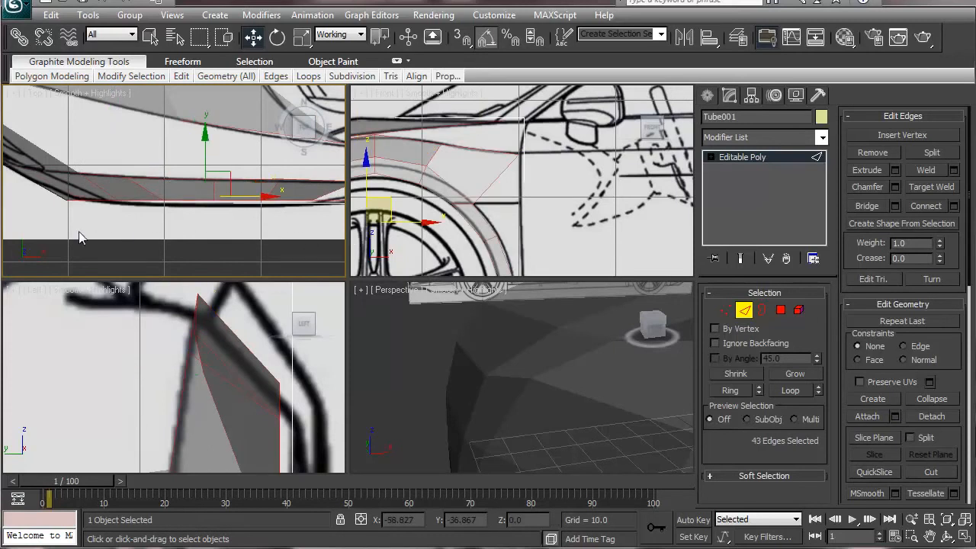
left_click_drag(59, 226, 332, 215)
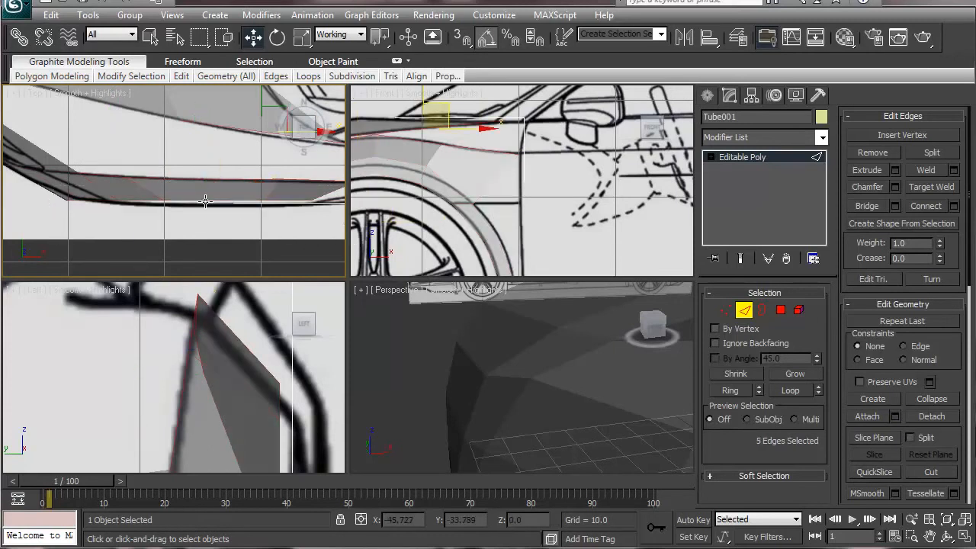
middle_click_drag(207, 345, 189, 355)
middle_click_drag(470, 201, 537, 191)
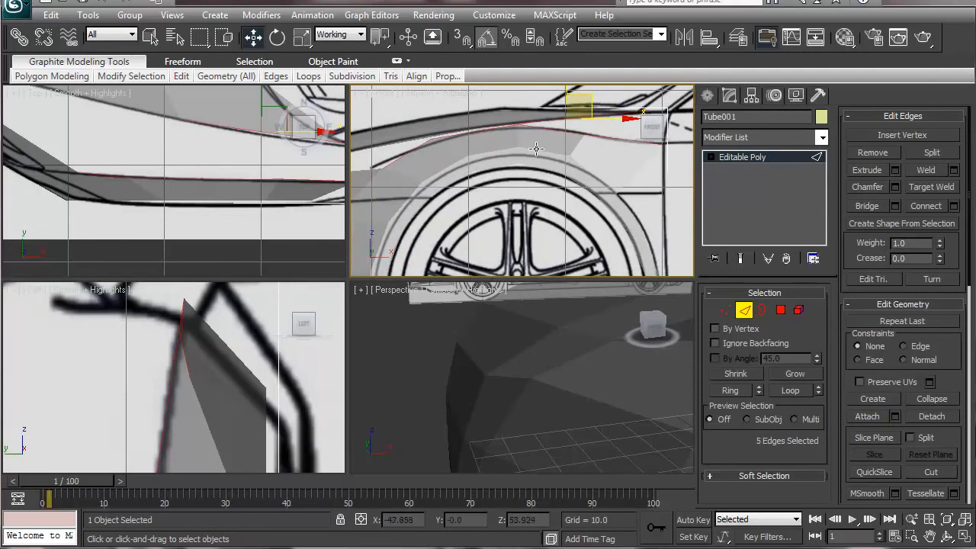
Step: Lower the upper fender vertex above the wheel centre along Z to about 56.3, matching the blueprint's fender line
left_click(725, 309)
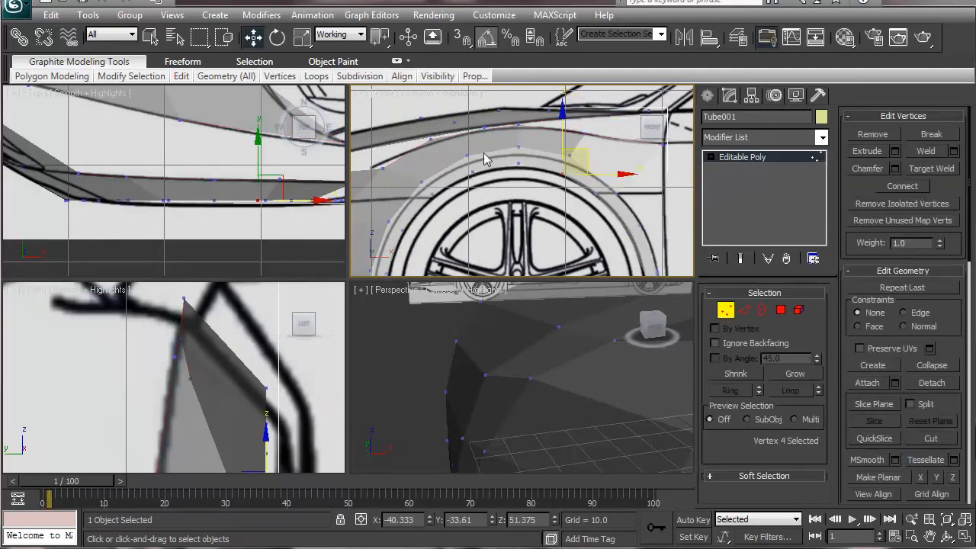
scroll(485, 158, "up", 8)
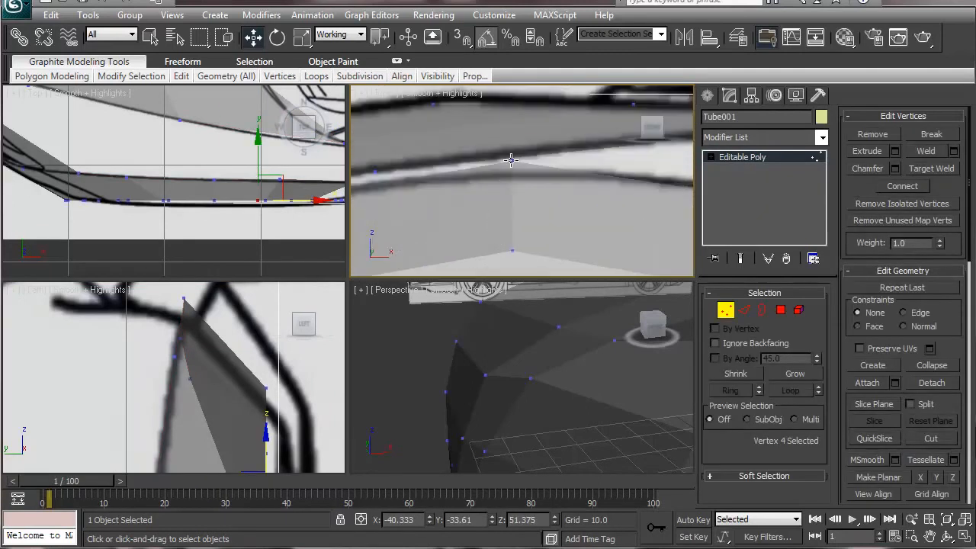
left_click(511, 160)
left_click_drag(511, 101, 511, 109)
Step: Lower the next vertex forward onto the fender line and fit the front corner vertex at about X -59.9, Z 52.0
middle_click_drag(453, 241, 577, 231)
middle_click_drag(458, 202, 620, 172)
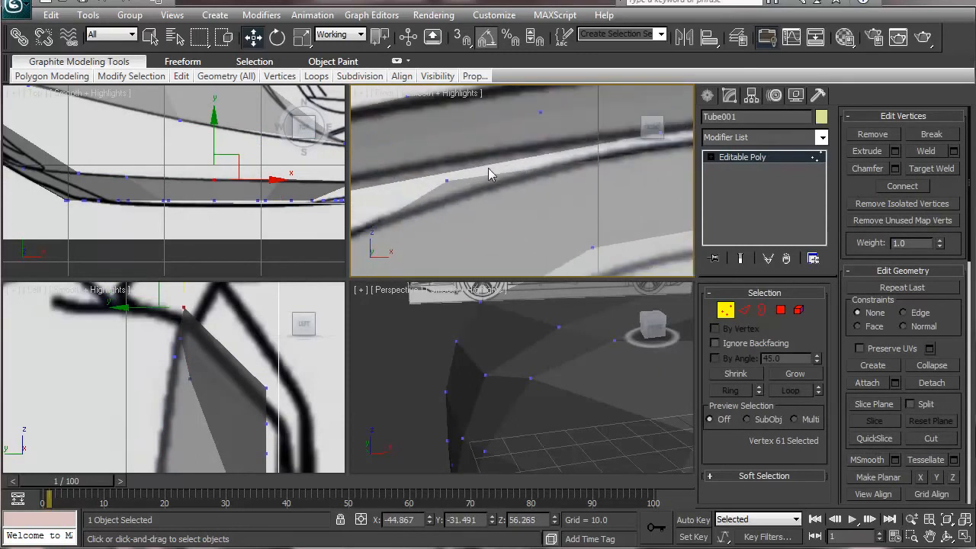
left_click(446, 181)
left_click_drag(447, 128, 447, 141)
middle_click_drag(459, 232, 669, 142)
left_click_drag(455, 188, 487, 231)
left_click_drag(484, 185, 408, 183)
middle_click_drag(105, 416, 116, 340)
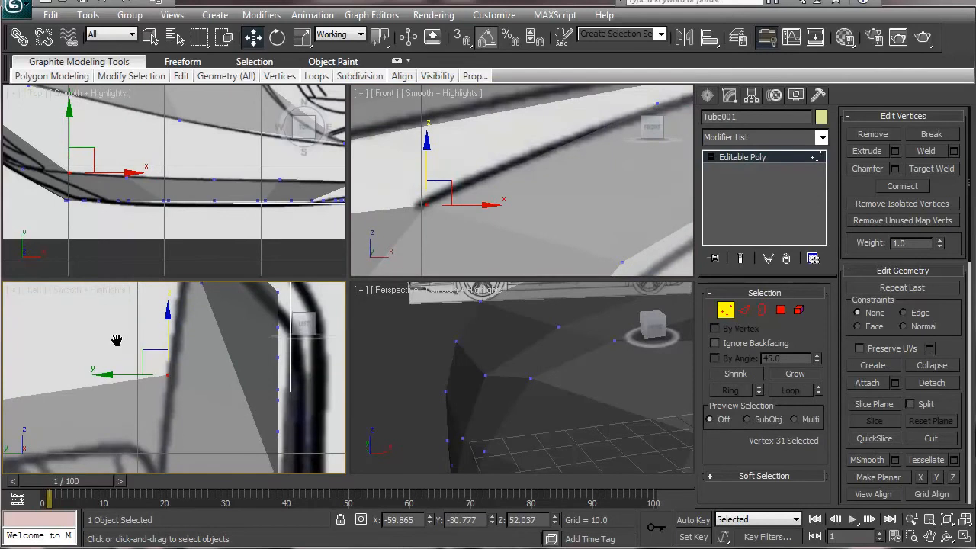
Step: Select only the four edges along the fender's upper line, excluding the lower arch edges
middle_click_drag(538, 235, 453, 262)
scroll(562, 192, "down", 4)
middle_click_drag(538, 259, 518, 208)
left_click(744, 309)
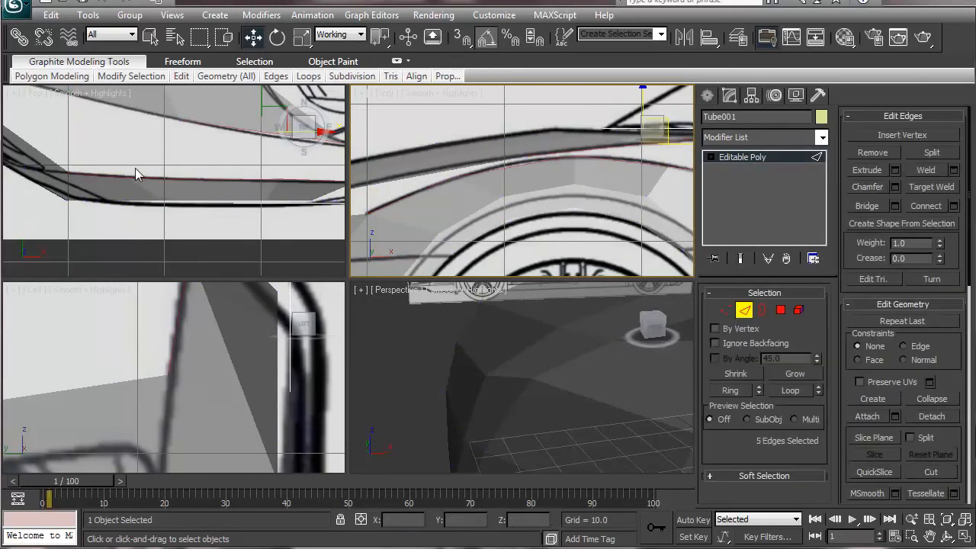
middle_click_drag(175, 354, 177, 442)
scroll(178, 442, "down", 3)
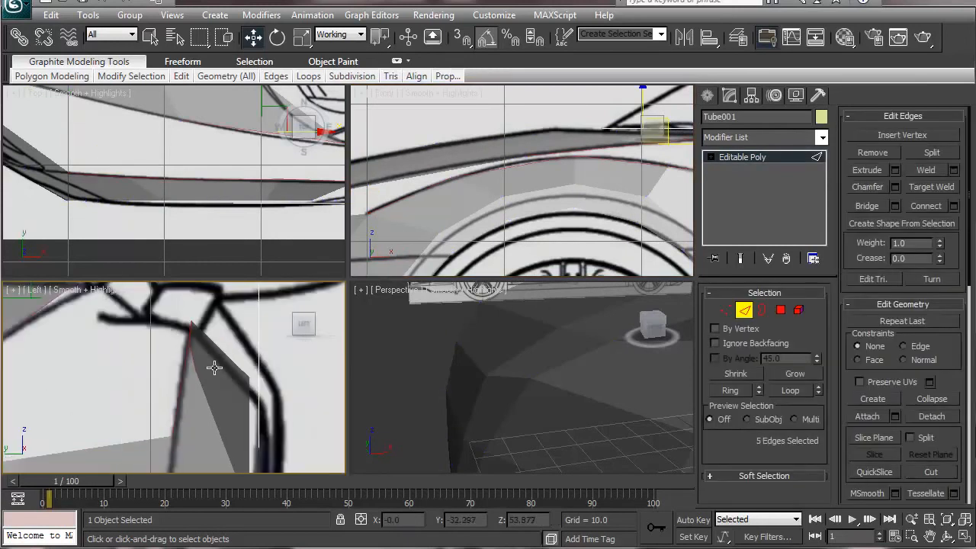
scroll(229, 404, "down", 5)
middle_click_drag(304, 173, 126, 173)
left_click(151, 193)
middle_click_drag(62, 195, 160, 169)
left_click_drag(96, 161, 355, 199)
left_click_drag(94, 224, 361, 202, "alt")
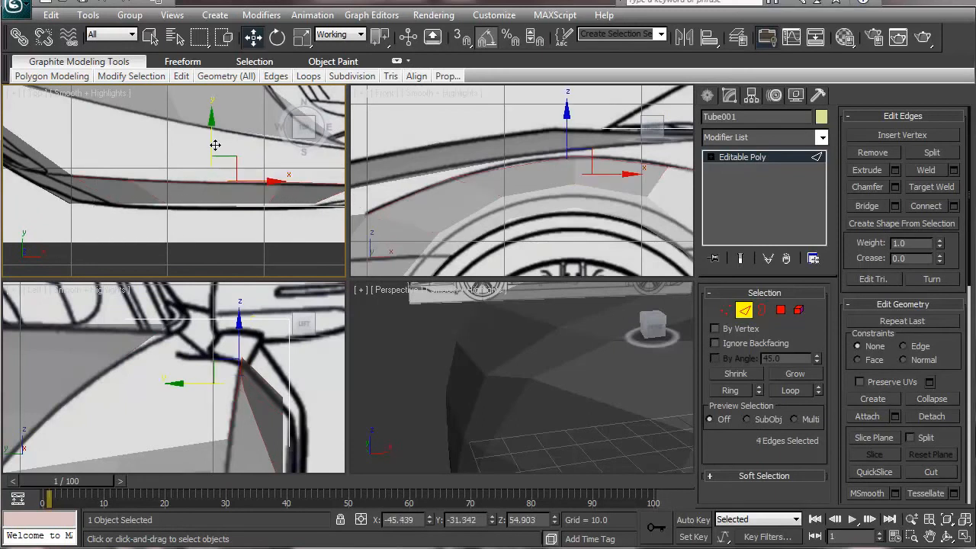
Step: Try to extrude the four upper fender edges inward and upward toward the hood, and undo it
left_click_drag(226, 369, 130, 338)
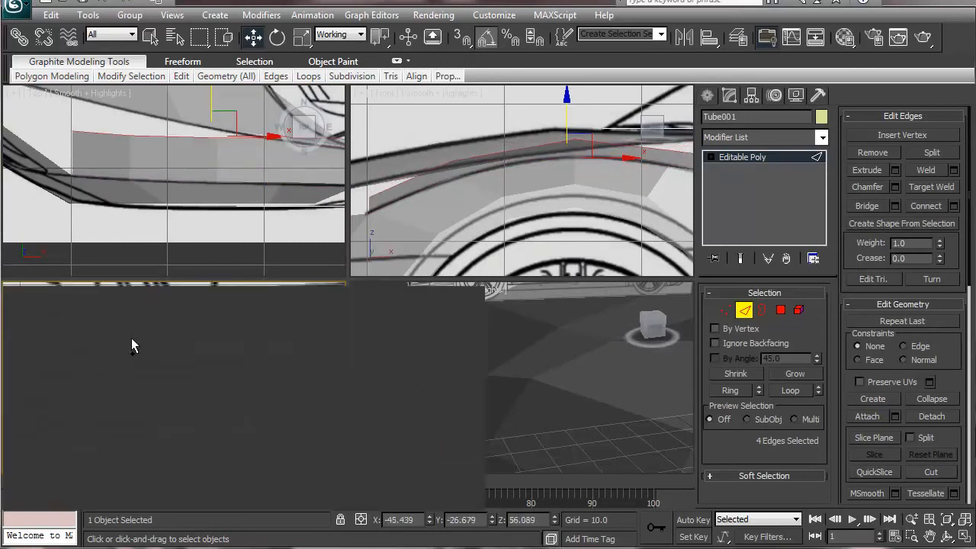
key("ctrl+x")
key("ctrl+z")
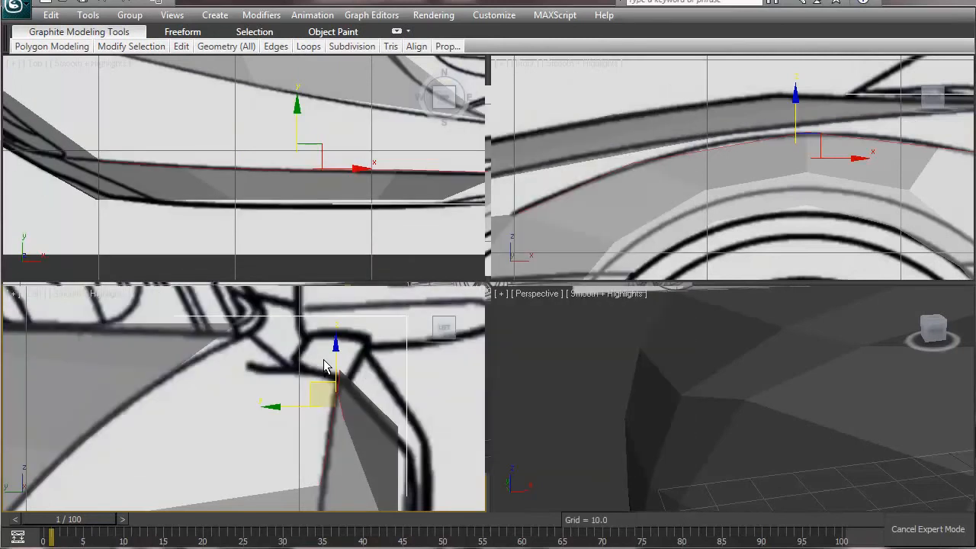
key("ctrl+x")
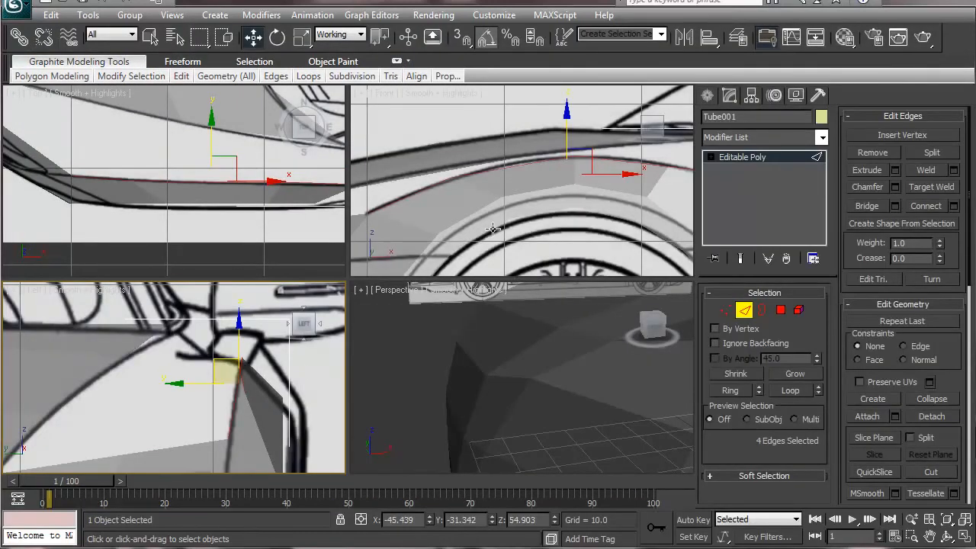
Step: Try to adjust the four upper fender edges in the front view by moving and scaling them
middle_click_drag(523, 183, 534, 187)
mouse_move(432, 197)
middle_mouse_down()
mouse_move(529, 165)
mouse_move(427, 207)
middle_mouse_up()
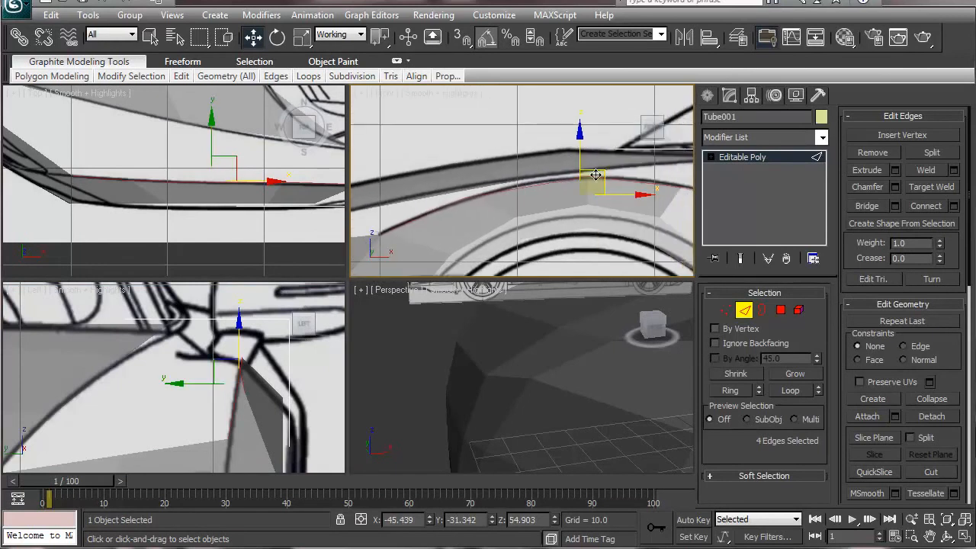
left_click_drag(593, 170, 594, 169)
key("r")
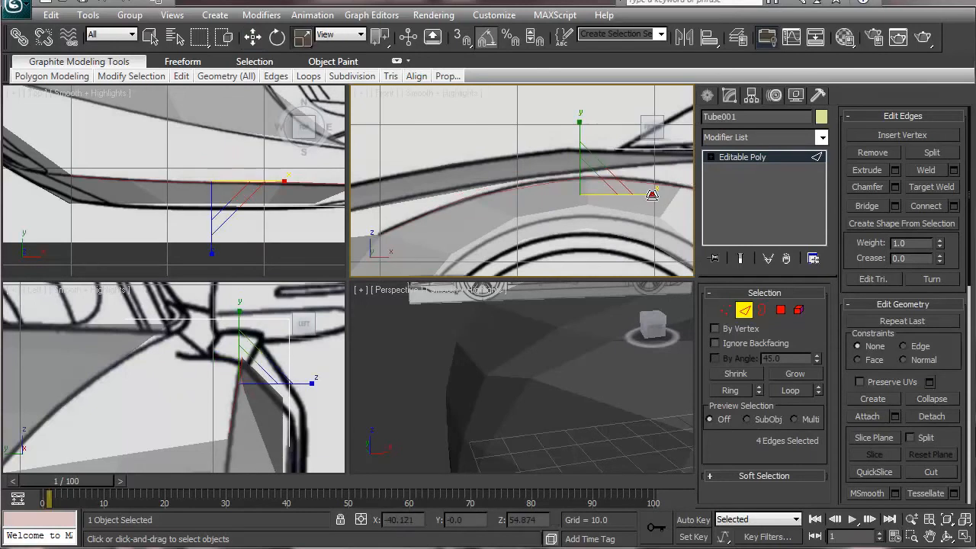
left_click(676, 195, "ctrl")
middle_click_drag(549, 222, 480, 222)
key("ctrl+z")
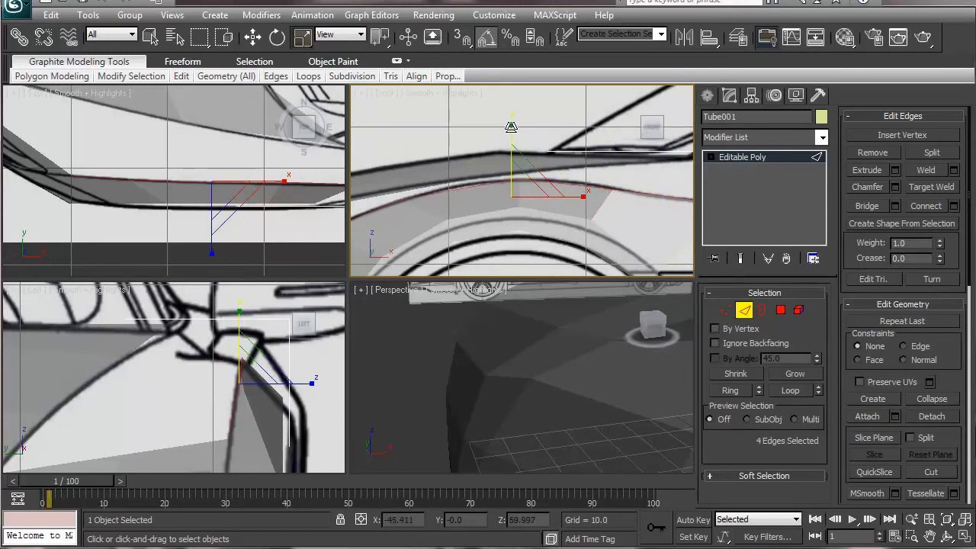
left_click_drag(509, 96, 510, 105)
key("w")
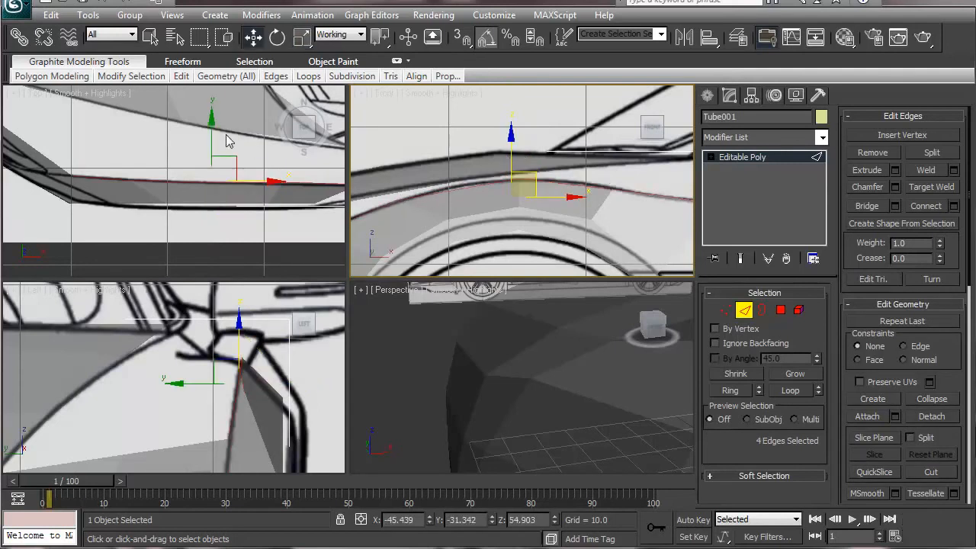
Step: Extrude the four upper fender edges along Y toward the hood, to about Y -28.3
left_click_drag(211, 125, 211, 103)
key("ctrl+z")
middle_click_drag(203, 205, 149, 215)
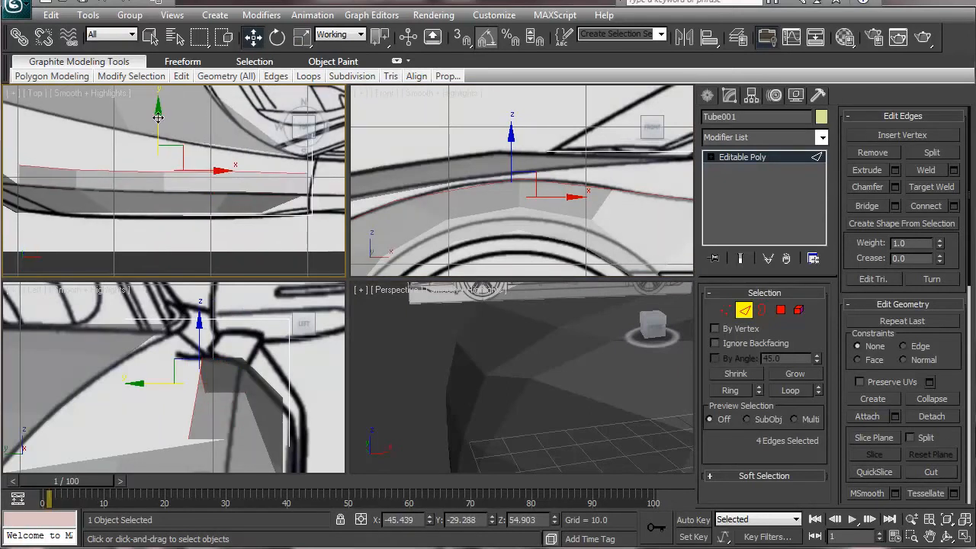
left_click_drag(156, 109, 155, 100)
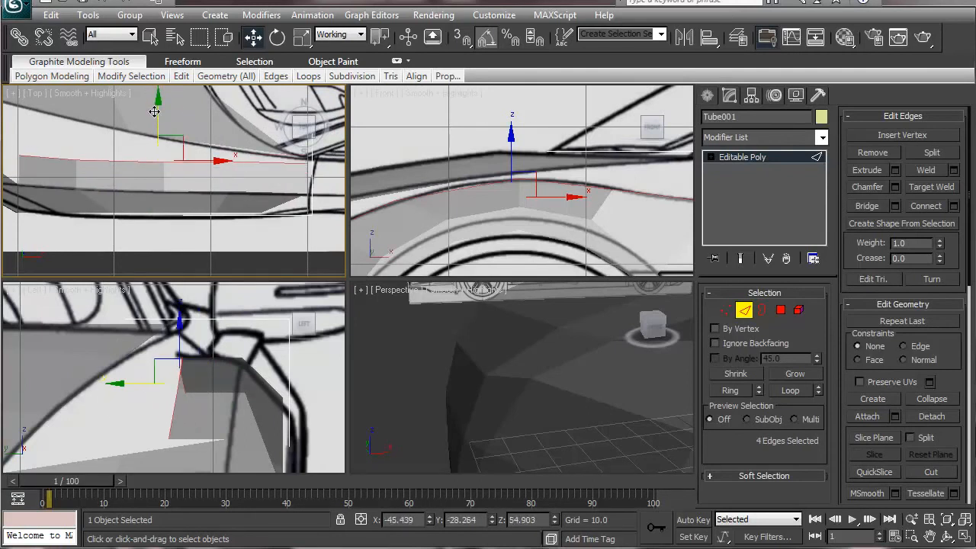
Step: Rotate the extruded edges about Z to follow the hood line and move them along Y to about -26.1
key("e")
left_click_drag(203, 123, 213, 119)
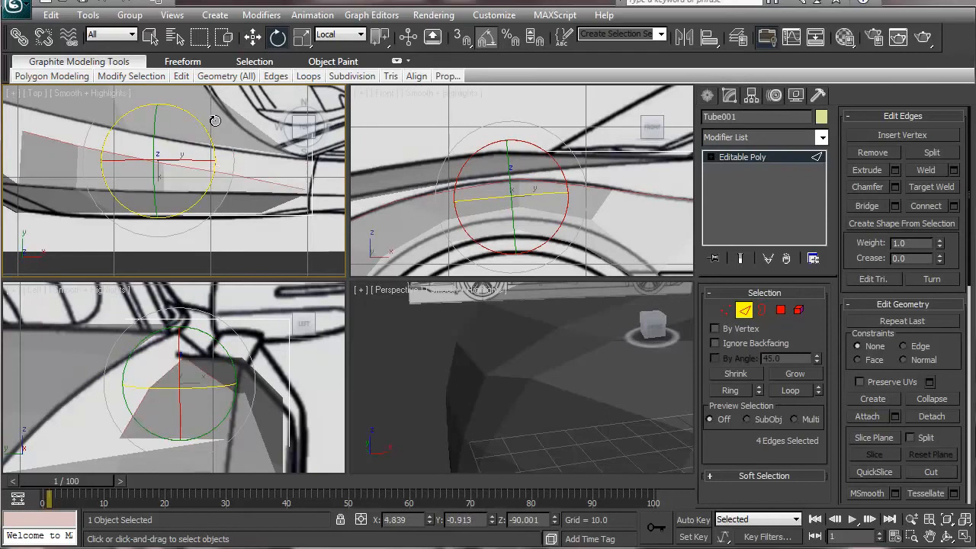
key("w")
left_click_drag(156, 102, 153, 81)
middle_click_drag(128, 122, 210, 220)
middle_click_drag(196, 437, 274, 375)
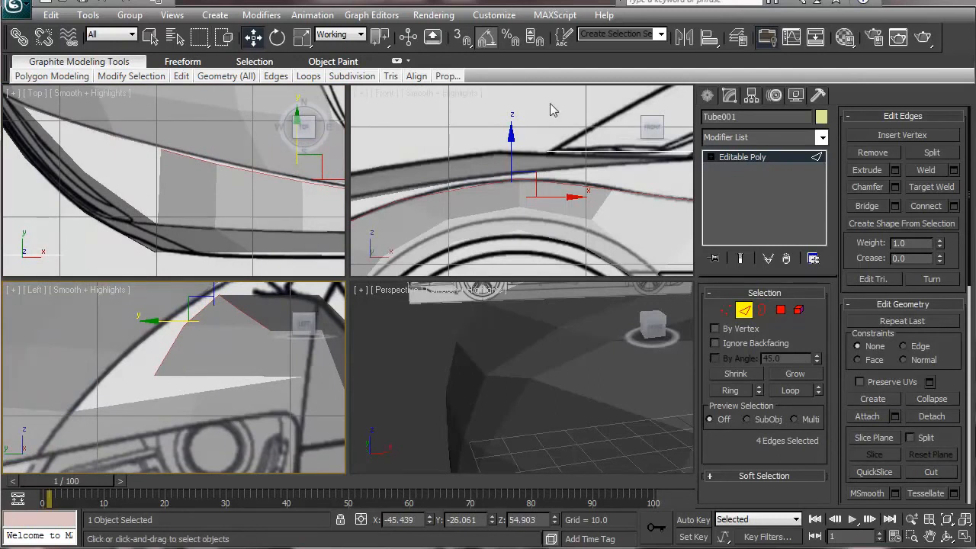
left_click(725, 309)
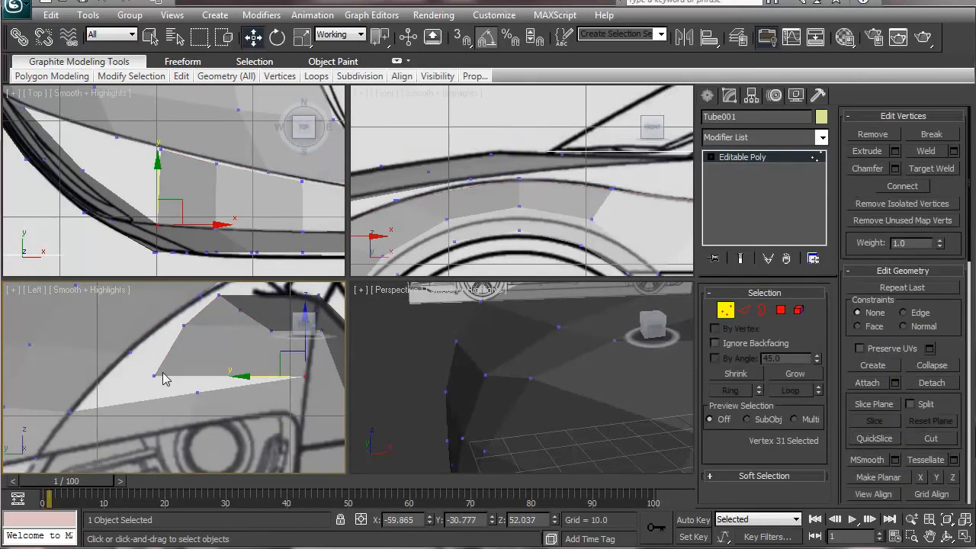
left_click(152, 374)
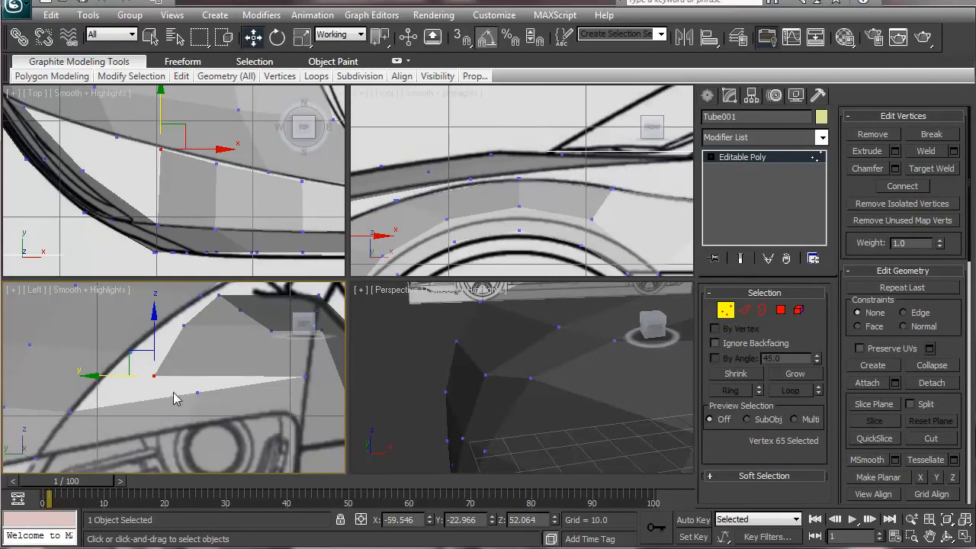
left_click(70, 411, "ctrl")
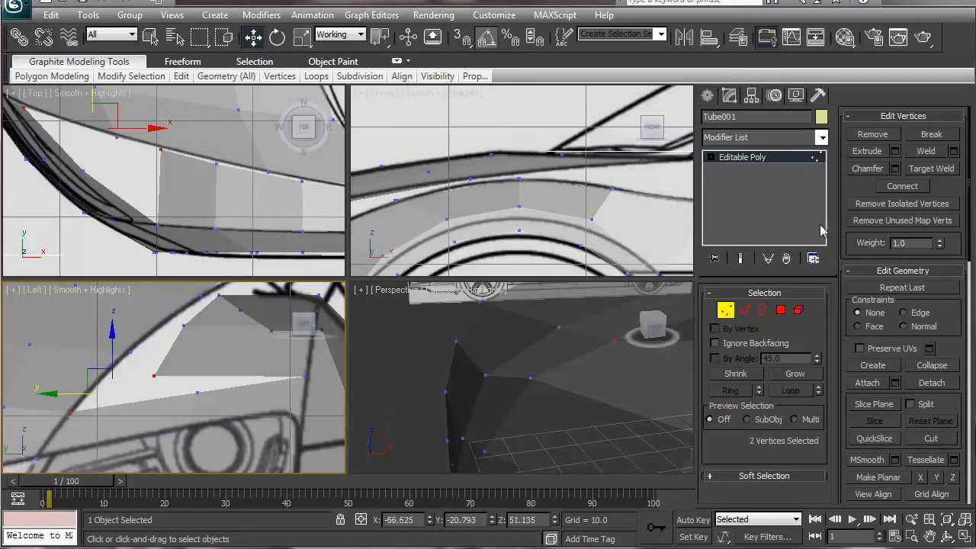
left_click(953, 151)
left_click_drag(48, 427, 262, 429)
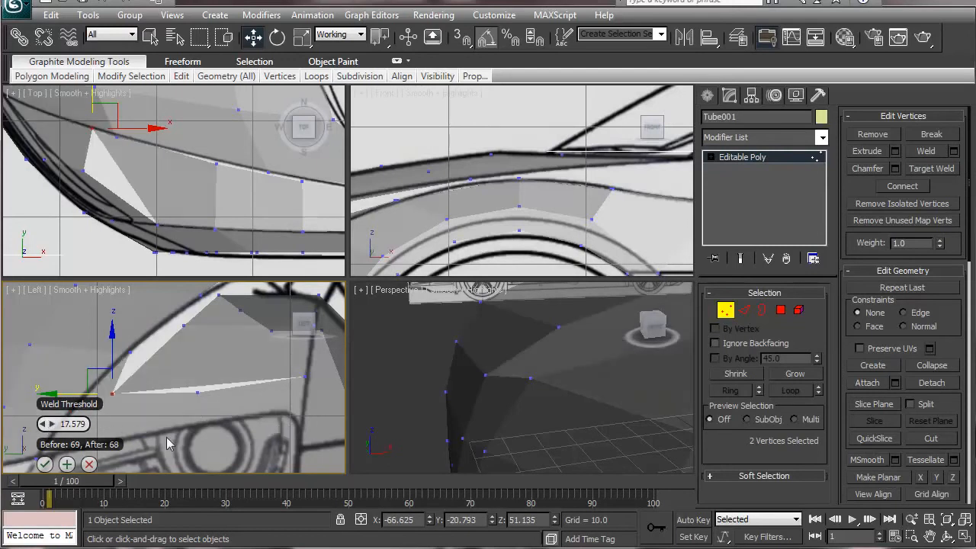
left_click(89, 464)
Step: Target-weld the front end vertex of the extruded fender strip to the hood's front corner vertex
left_click(926, 173)
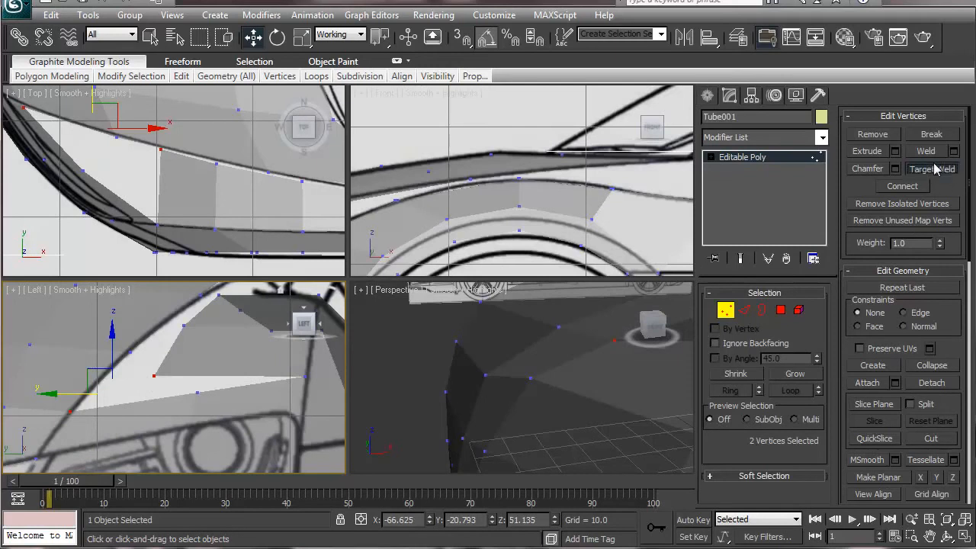
left_click(156, 375)
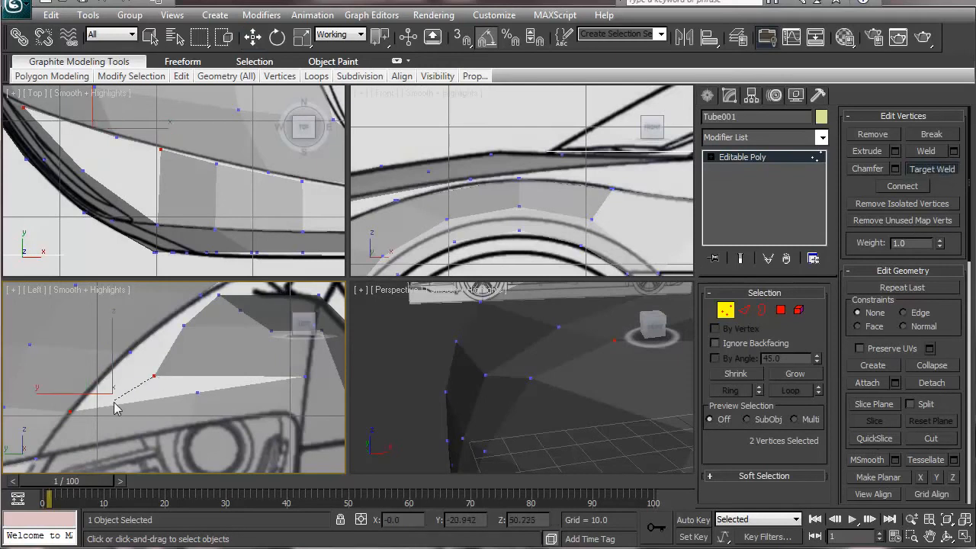
left_click(69, 411)
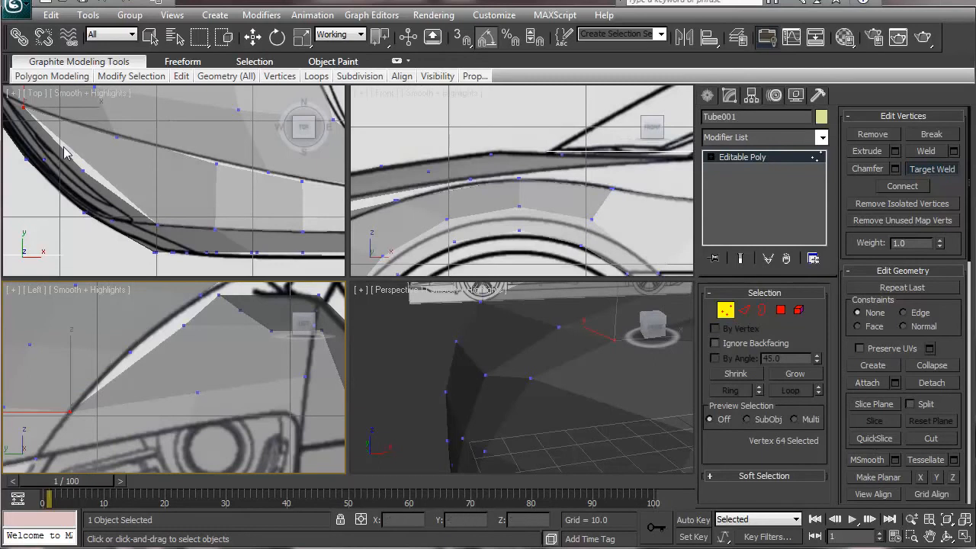
scroll(134, 190, "up", 3)
scroll(135, 190, "up", 2)
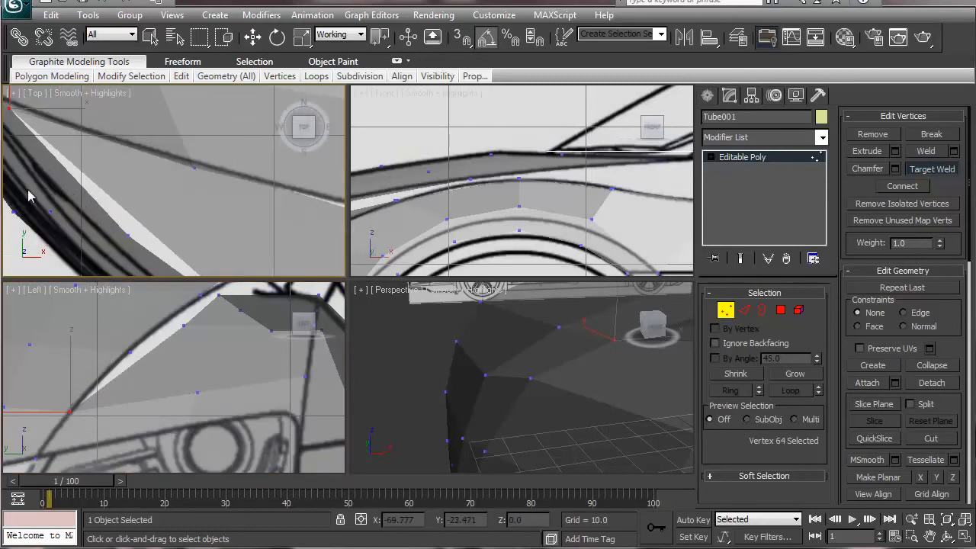
left_click(184, 324)
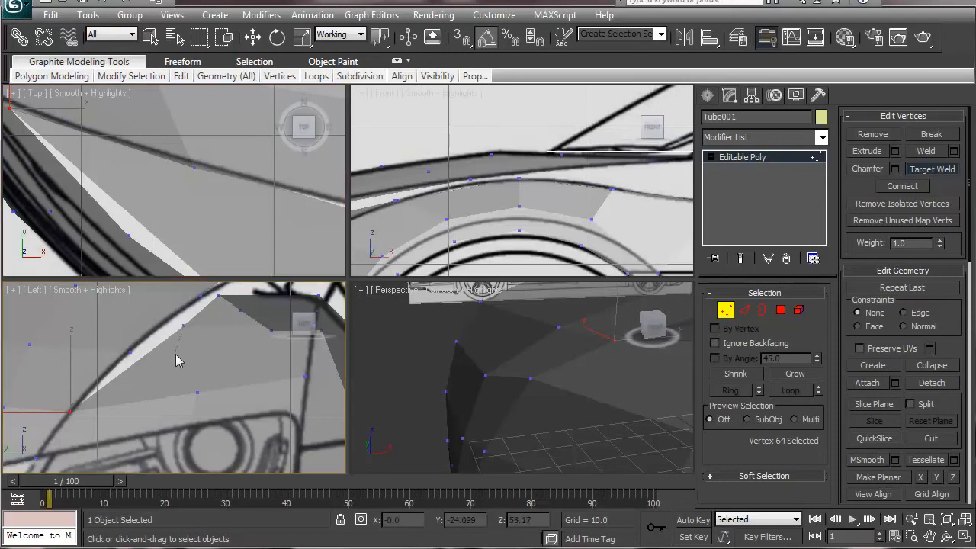
key("w")
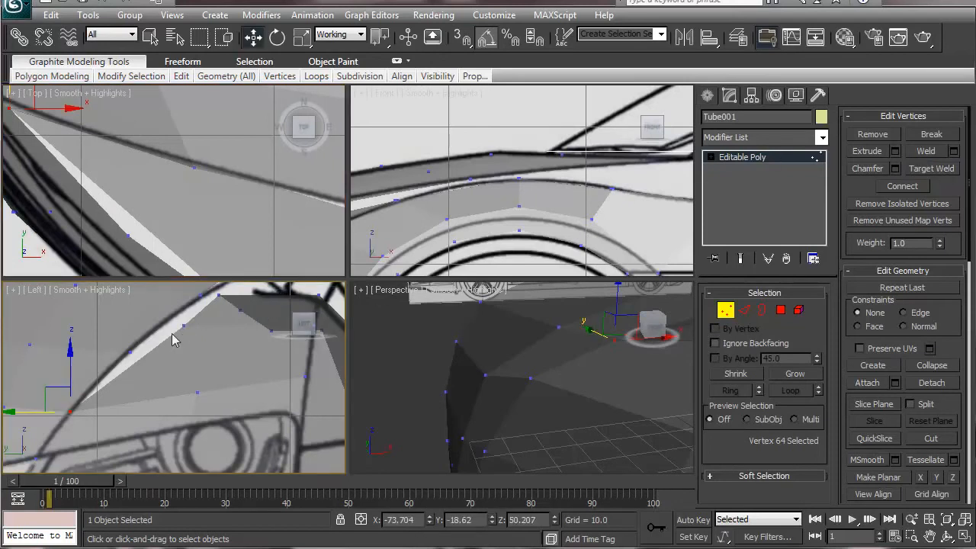
Step: Move the hood's rear corner vertex onto the blueprint's fender seam, to about X -29.05, Y -28.10
left_click(183, 327)
middle_click_drag(105, 128, 10, 124)
scroll(13, 123, "down", 3)
middle_click_drag(176, 165, 64, 115)
middle_click_drag(181, 161, 49, 188)
scroll(63, 191, "up", 3)
middle_click_drag(177, 205, 133, 185)
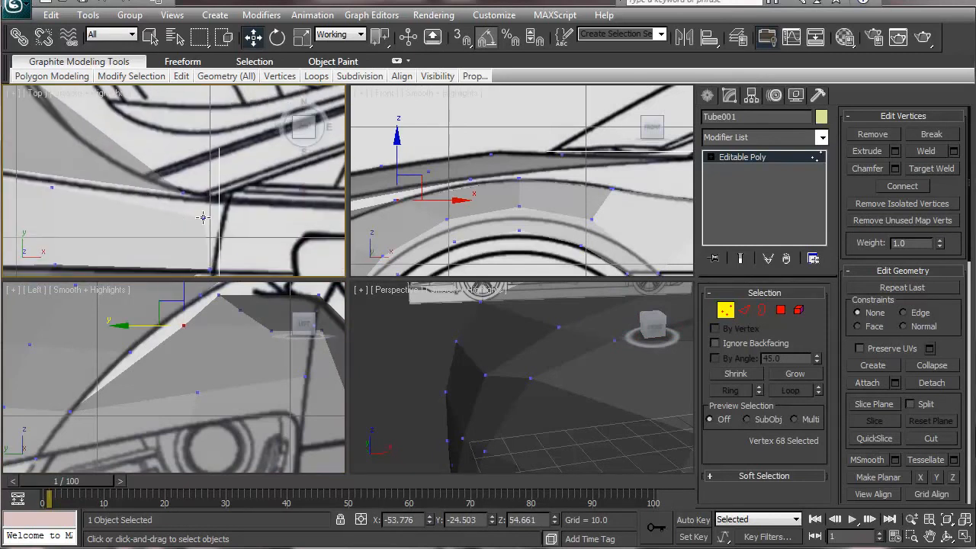
left_click(184, 191)
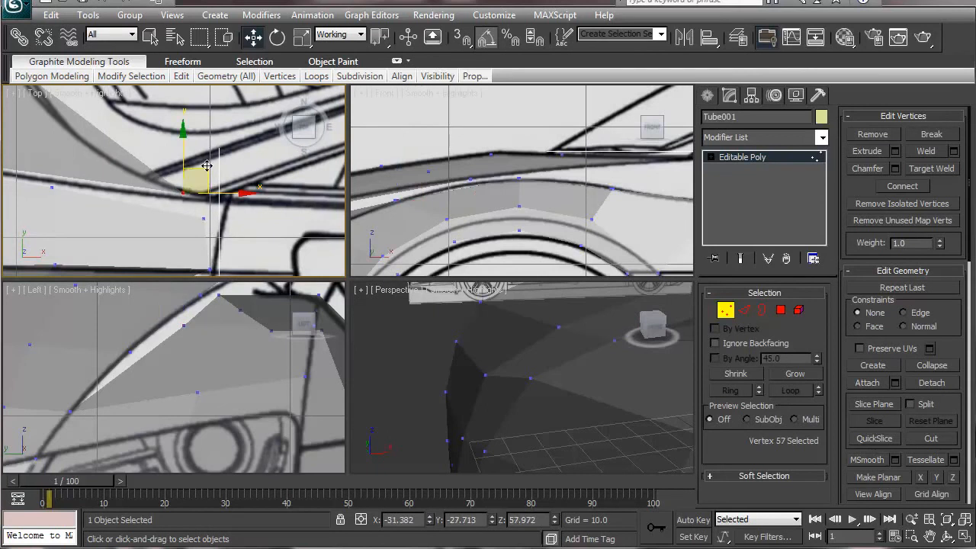
left_click_drag(210, 167, 252, 173)
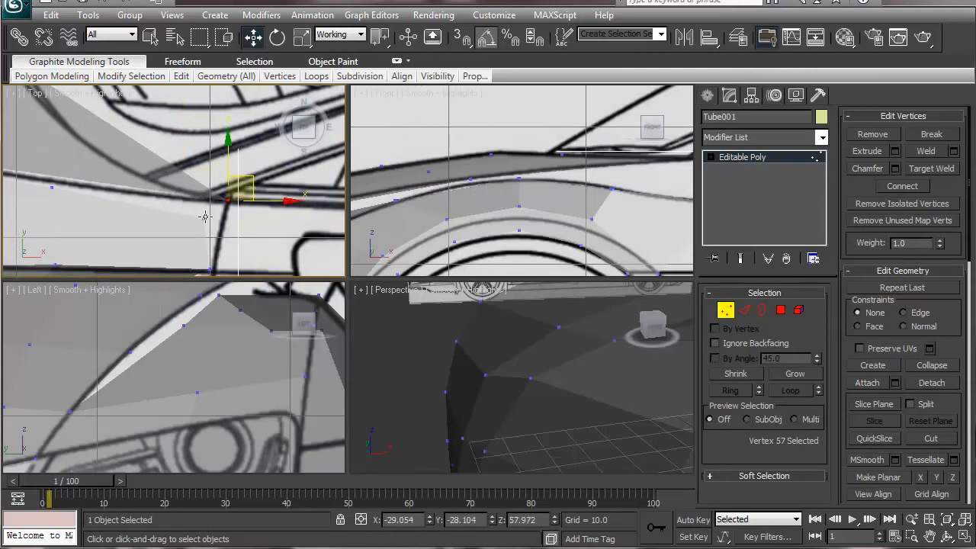
Step: Target-weld the rear end vertex of the extruded fender strip to the hood's rear corner vertex
left_click(204, 217)
left_click(932, 171)
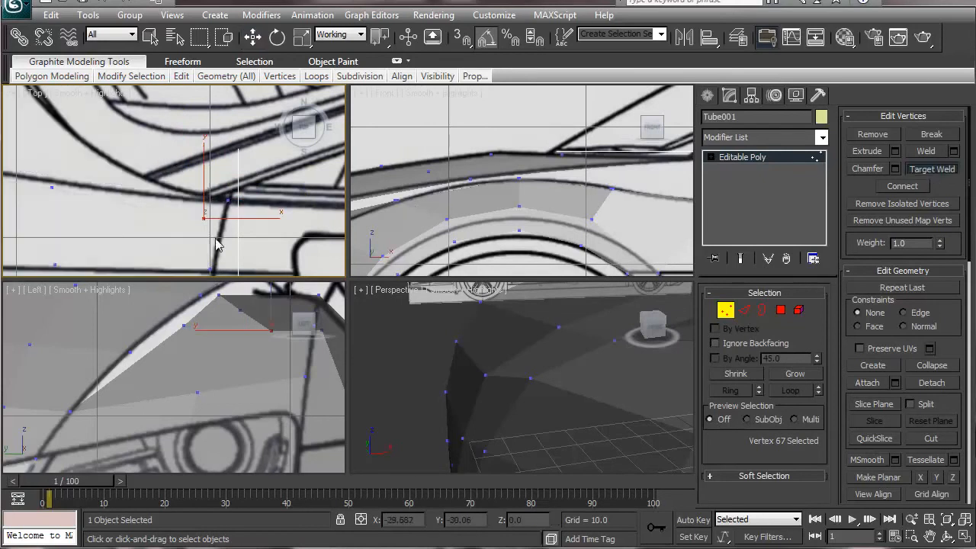
left_click(229, 200)
middle_click_drag(114, 218, 211, 264)
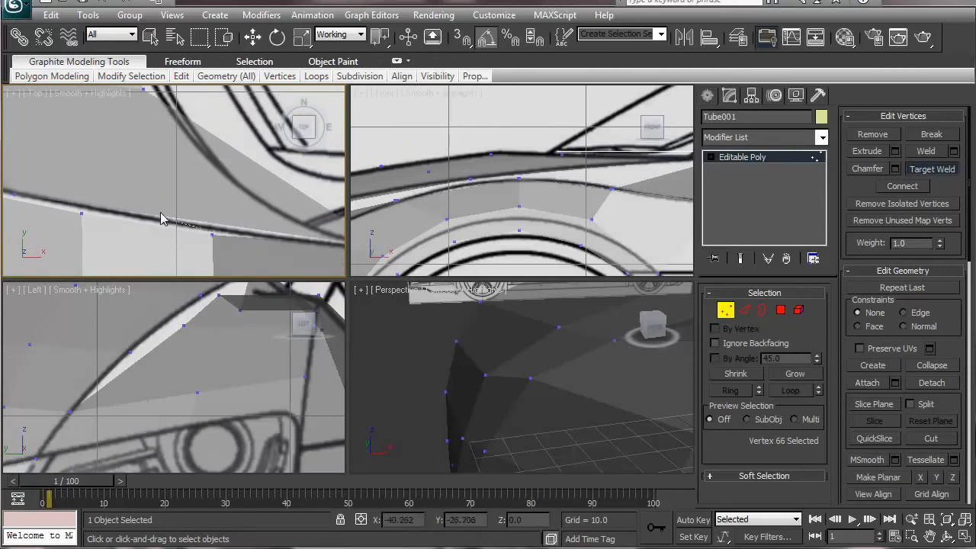
middle_click_drag(150, 186, 261, 203)
middle_click_drag(140, 210, 193, 191)
key("w")
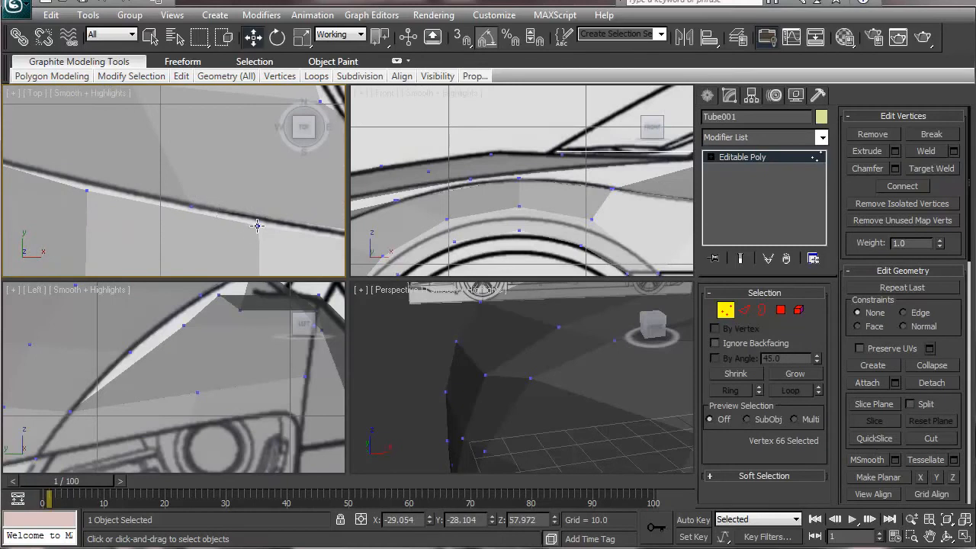
Step: Move the outer fender vertex ahead of the wheel arch's peak along the blueprint line, to about X -52.08, Z 54.99
left_click(257, 225)
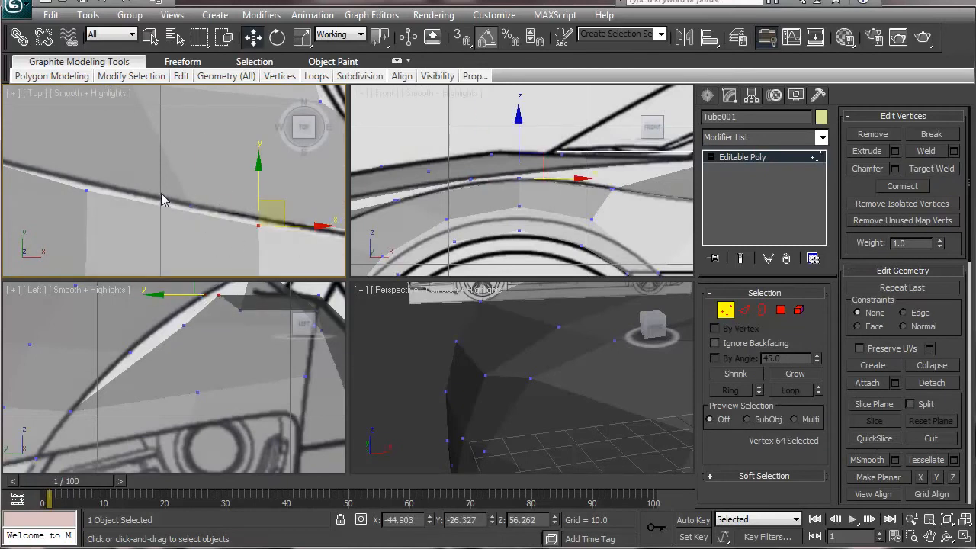
middle_click_drag(211, 213, 425, 249)
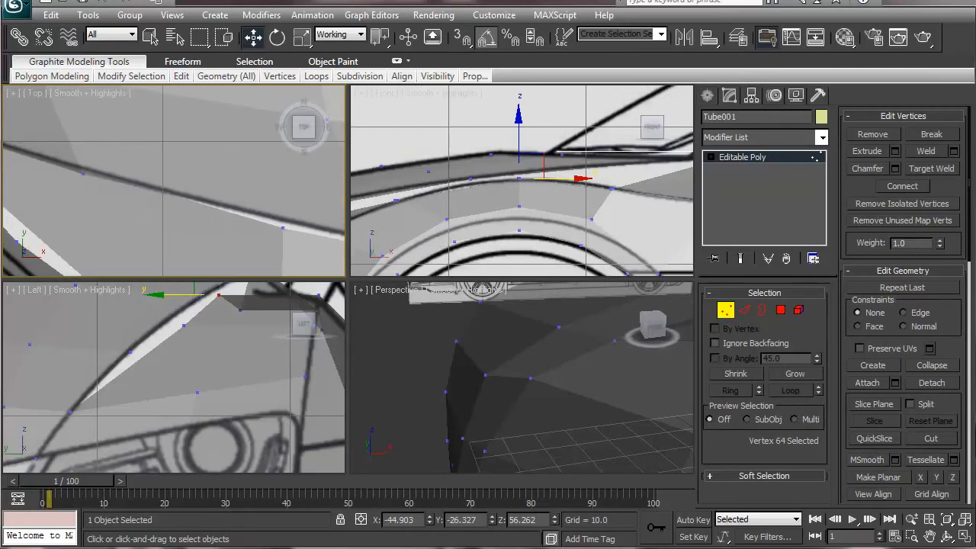
left_click_drag(97, 172, 97, 177)
middle_click_drag(91, 201, 145, 104)
middle_click_drag(518, 191, 581, 192)
left_click(487, 188)
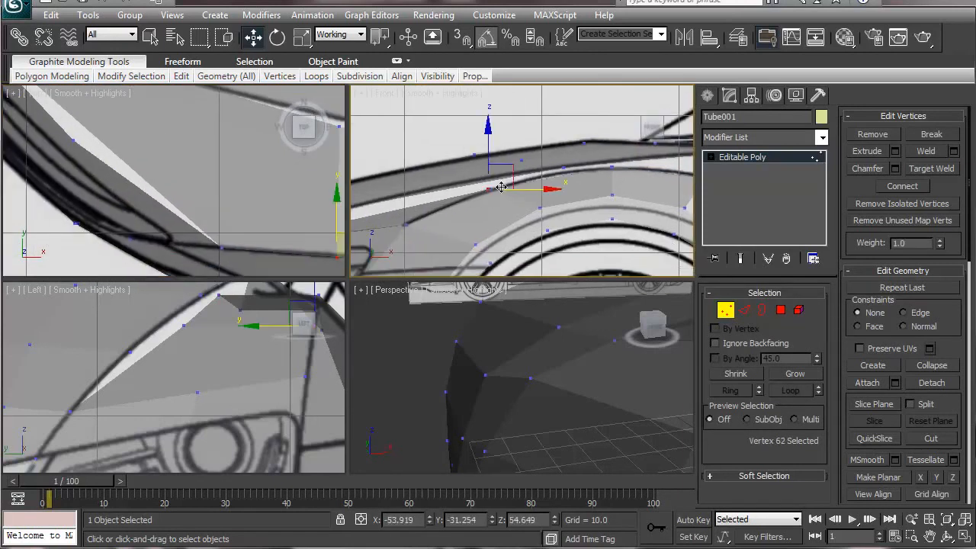
left_click_drag(511, 164, 535, 160)
Step: Rotate the top view and move the strip's inner vertex above the wheel toward the neighbouring vertex on the hood line
middle_click_drag(494, 200, 555, 237)
middle_click_drag(142, 229, 1, 203)
scroll(279, 187, "down", 2)
middle_click_drag(279, 183, 159, 191)
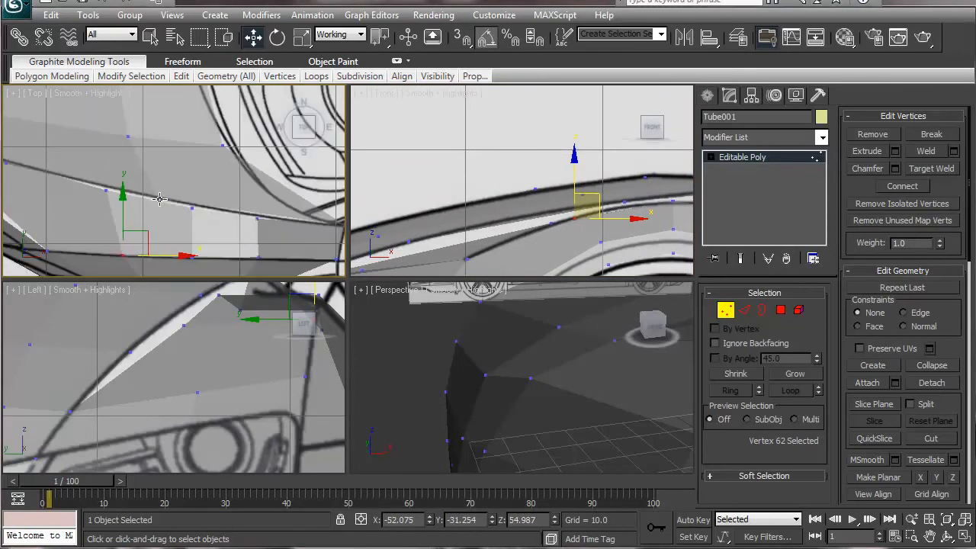
left_click(339, 101)
left_click(339, 100)
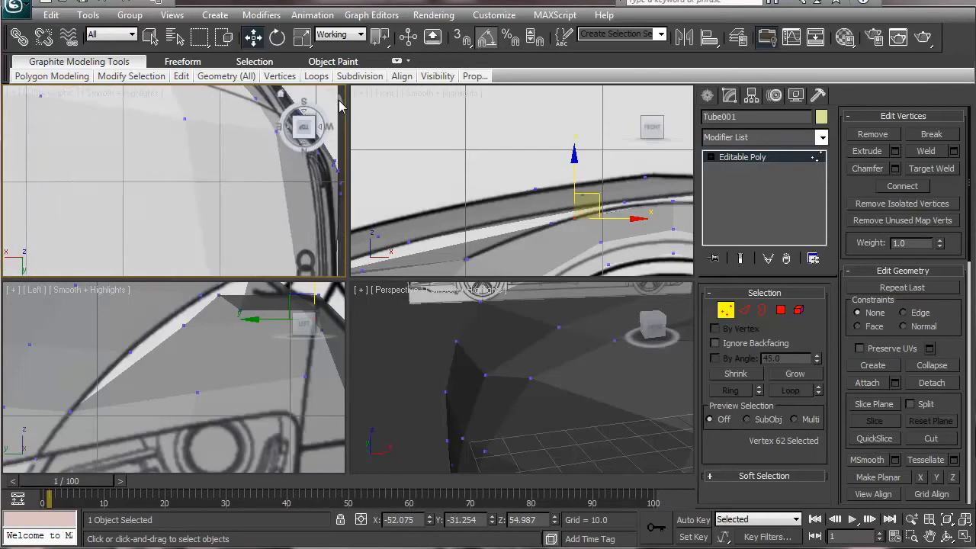
left_click(339, 101)
middle_click_drag(226, 177, 92, 289)
scroll(126, 174, "down", 1)
middle_click_drag(94, 171, 353, 146)
scroll(200, 215, "up", 2)
middle_click_drag(254, 231, 22, 236)
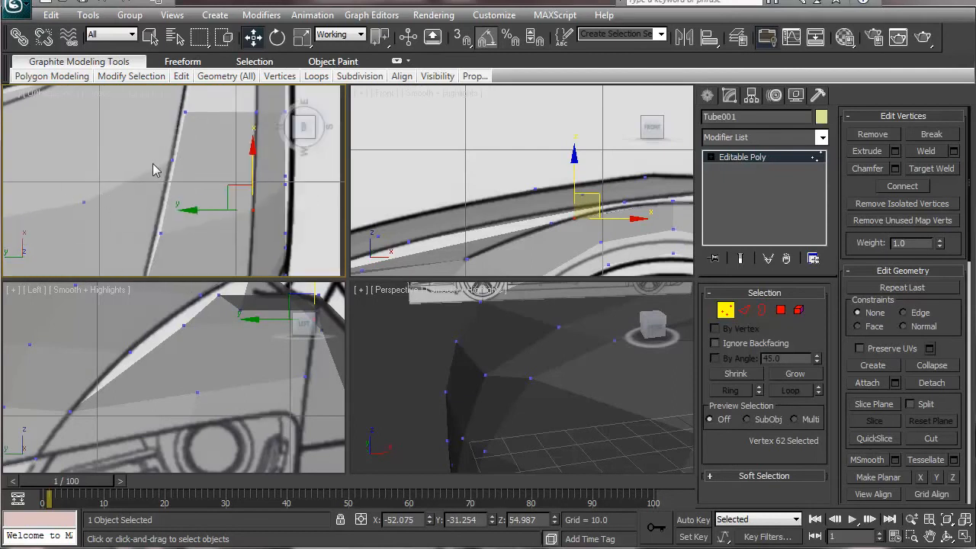
left_click(185, 109)
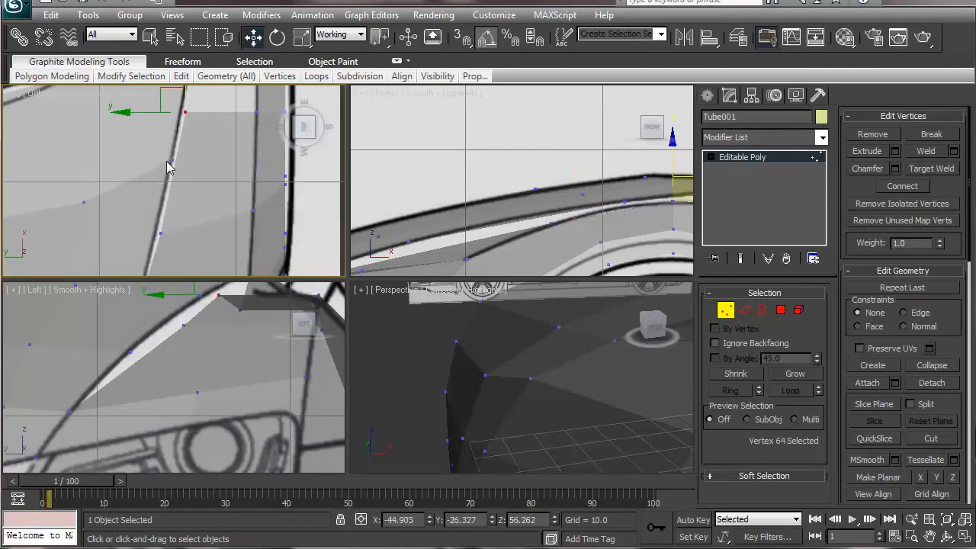
middle_click_drag(176, 140, 174, 200)
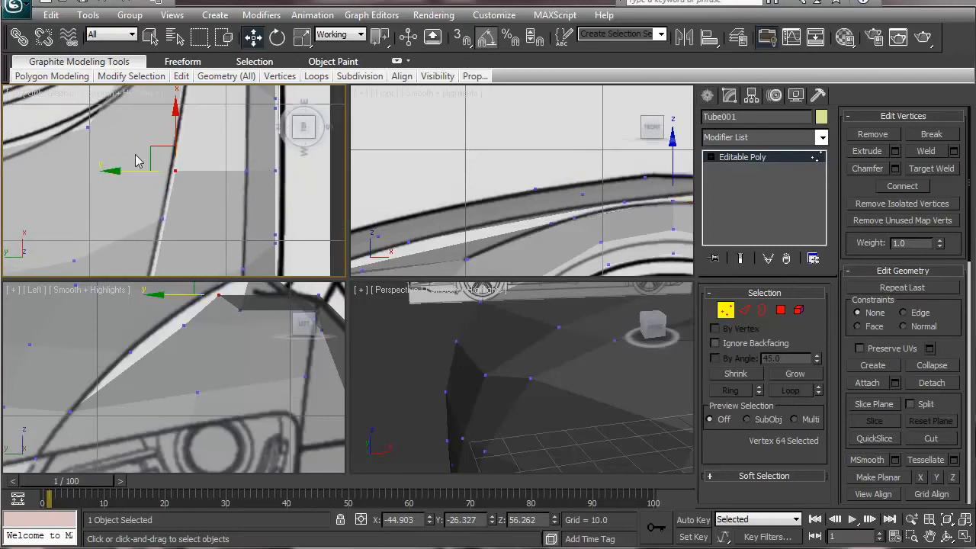
left_click_drag(160, 148, 150, 200)
Step: Move the outer fender vertex above the wheel along the arch line, to about X -45.99, Z 56.01
left_click(246, 172)
middle_click_drag(573, 174, 469, 189)
left_click_drag(591, 191, 563, 194)
middle_click_drag(219, 210, 250, 195)
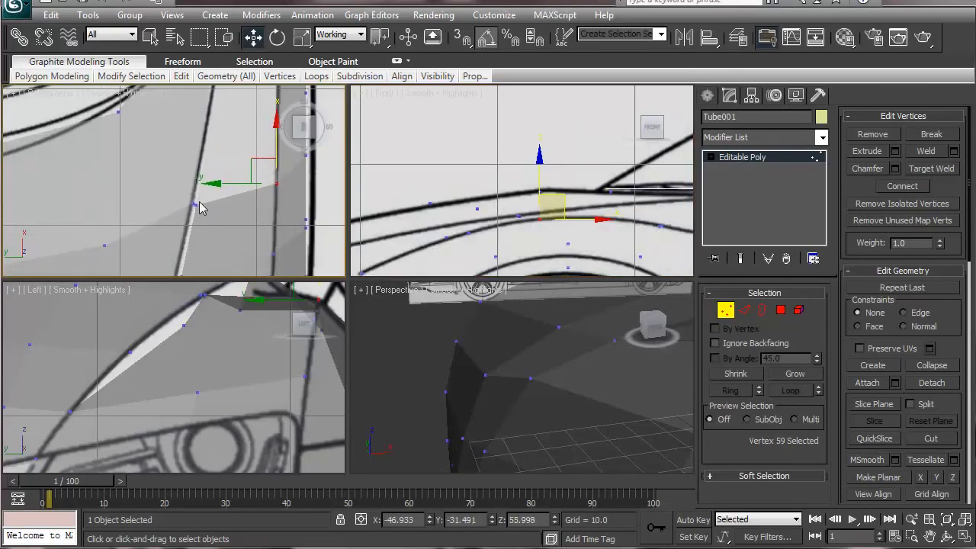
left_click(562, 202)
left_click_drag(558, 197, 573, 196)
Step: Select the ring of three edges across the rear part of the hood and connect them with new edges
middle_click_drag(223, 143, 167, 236)
middle_click_drag(148, 177, 270, 166)
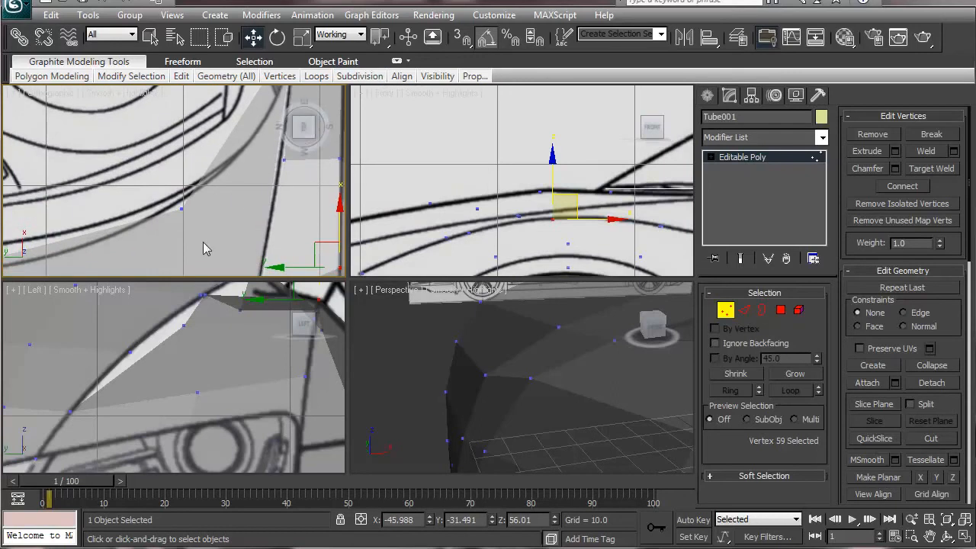
left_click(541, 153)
left_click(743, 310)
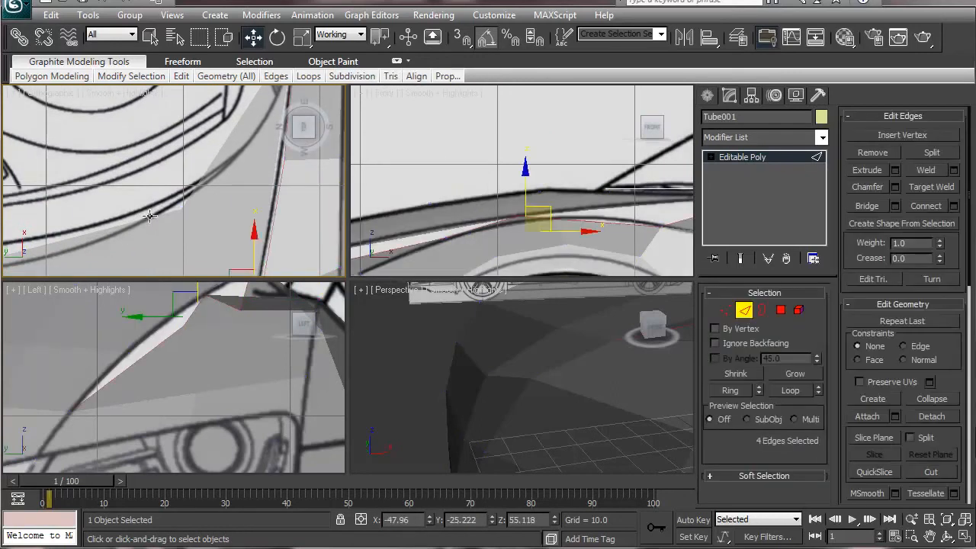
scroll(205, 160, "up", 3)
left_click(250, 201)
middle_click_drag(184, 215, 38, 283)
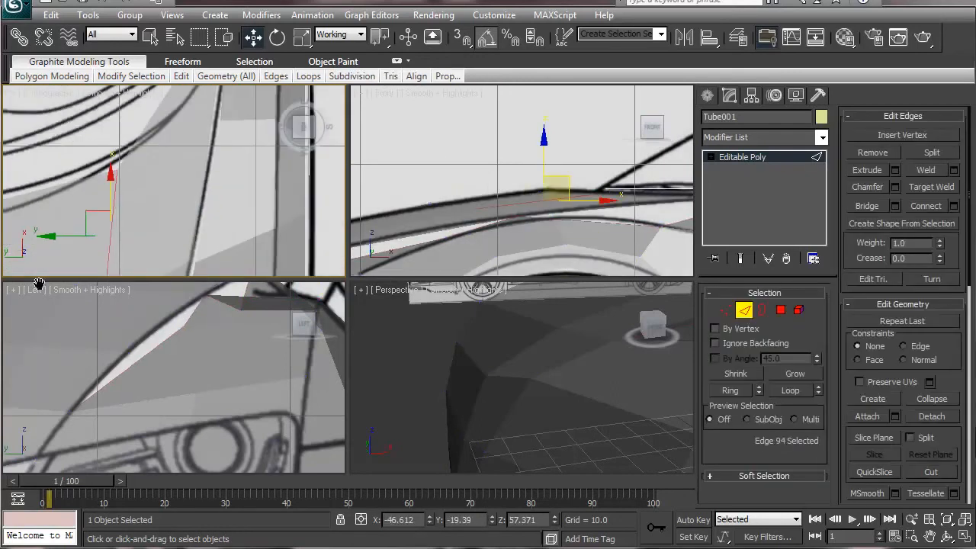
left_click(725, 396)
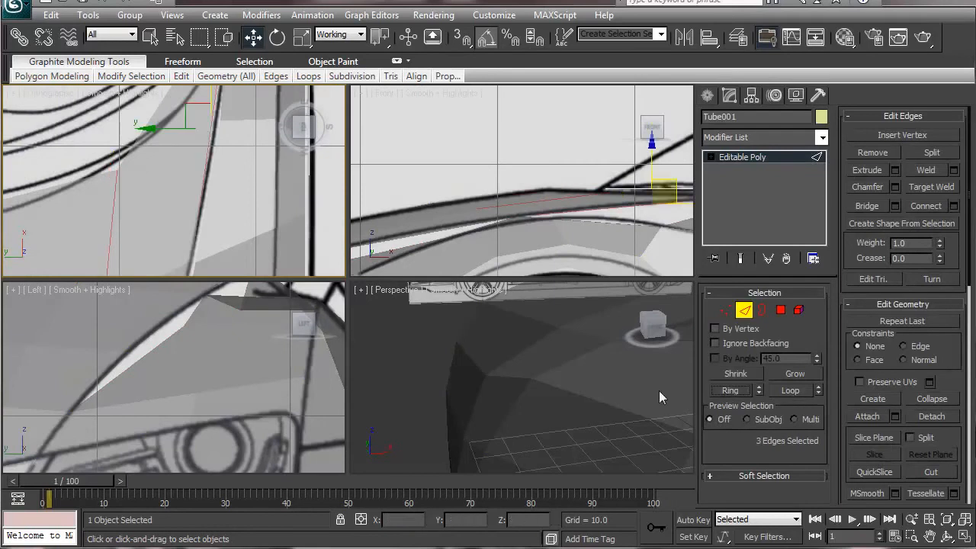
scroll(387, 93, "down", 4)
middle_click_drag(89, 220, 15, 219)
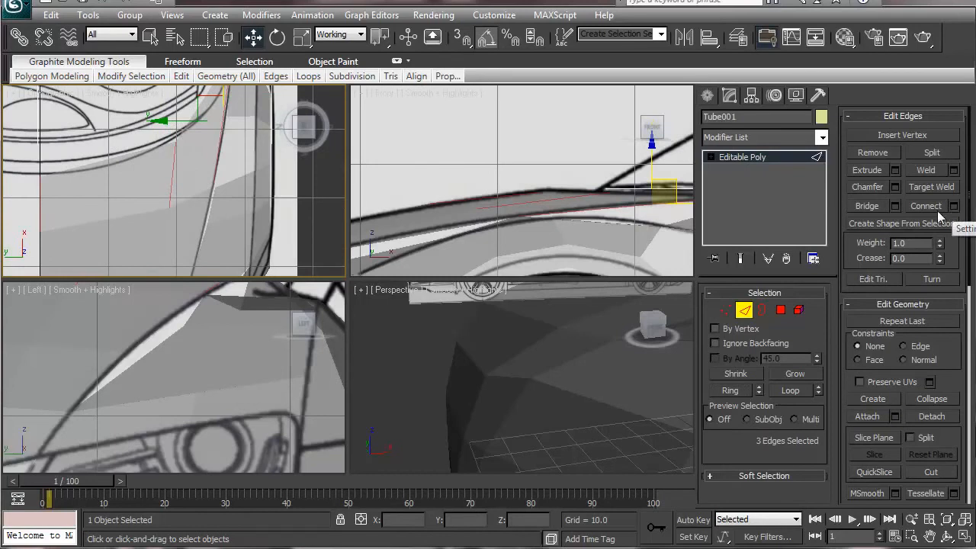
left_click(926, 205)
Step: Connect the three-edge ring across the front part of the hood with 1 segment, sliding the new edges slightly toward the windshield
middle_click_drag(118, 162, 163, 65)
middle_click_drag(196, 176, 106, 221)
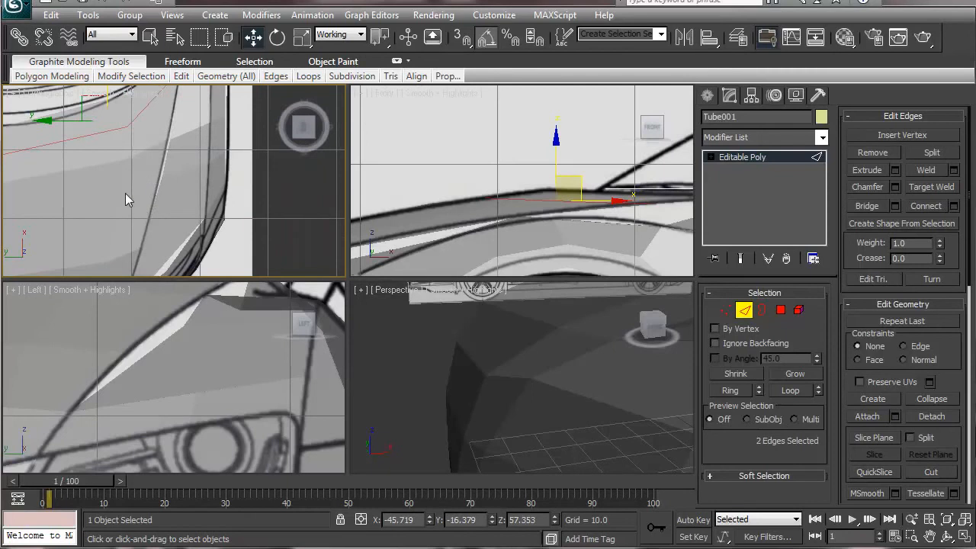
left_click(127, 191)
middle_click_drag(99, 199, 182, 176)
left_click(84, 208)
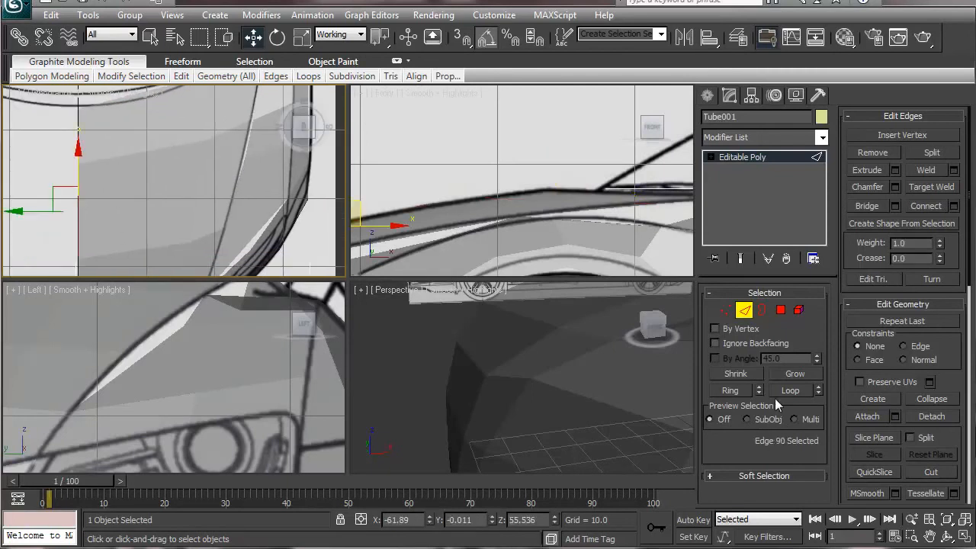
left_click(730, 390)
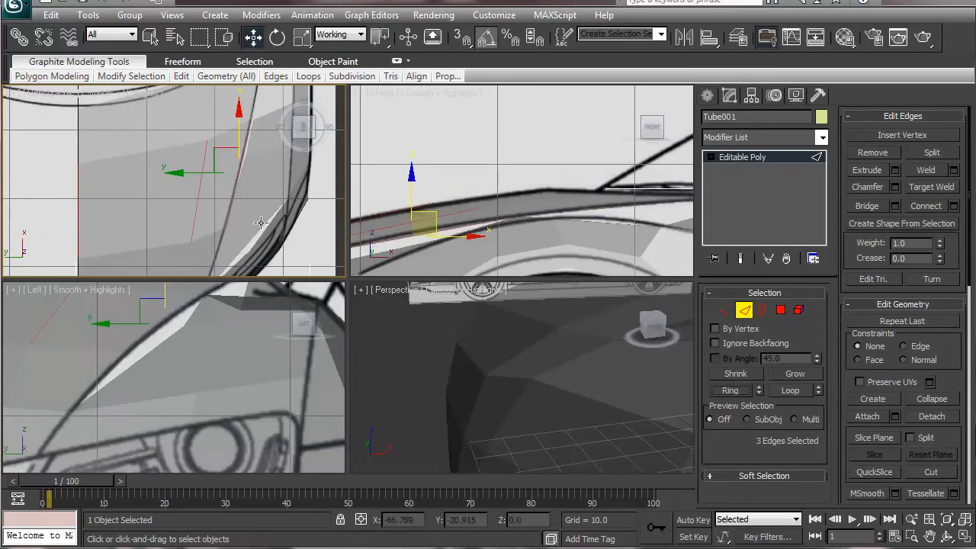
left_click(953, 207)
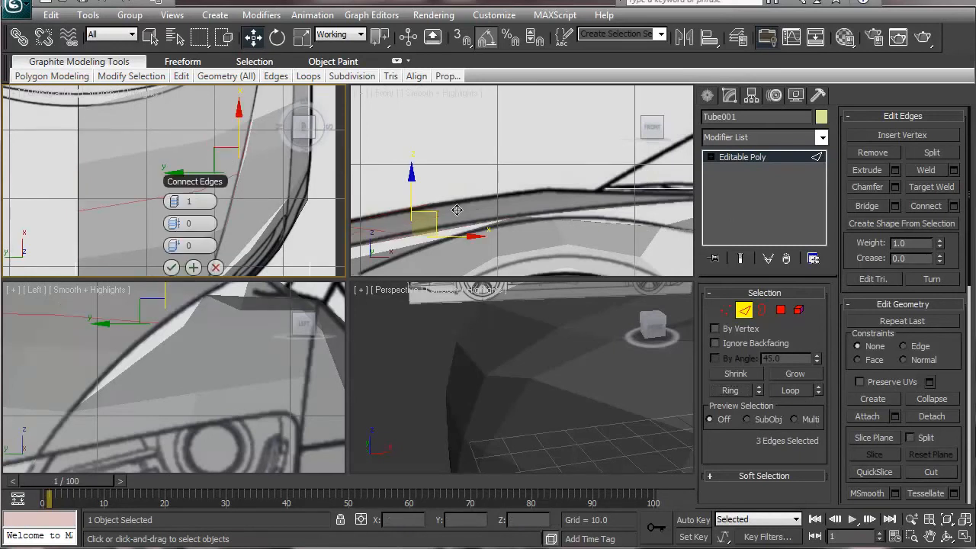
left_click_drag(187, 244, 219, 254)
left_click(173, 268)
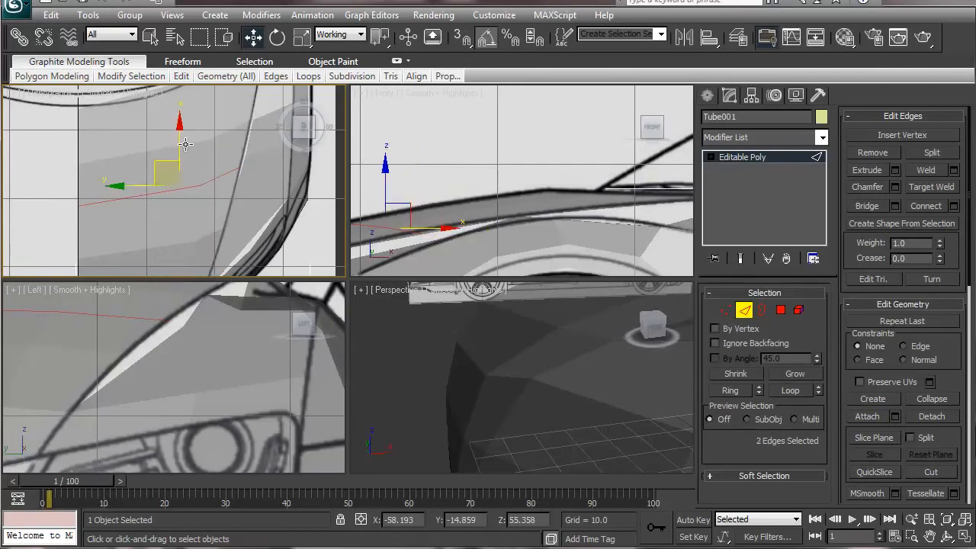
Step: Show edged faces in the top view and raise the two new front hood edges to about X -58.47, Z 55.59 on the blueprint
scroll(106, 209, "up", 5)
middle_click_drag(127, 188, 142, 269)
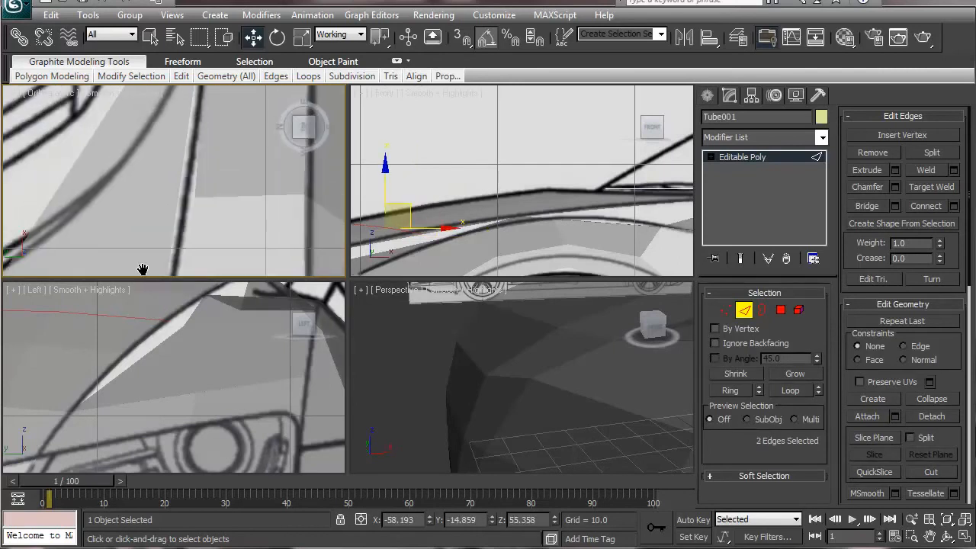
scroll(213, 213, "down", 4)
scroll(227, 200, "up", 2)
mouse_move(227, 201)
middle_mouse_down()
mouse_move(267, 172)
mouse_move(221, 182)
mouse_move(223, 193)
middle_mouse_up()
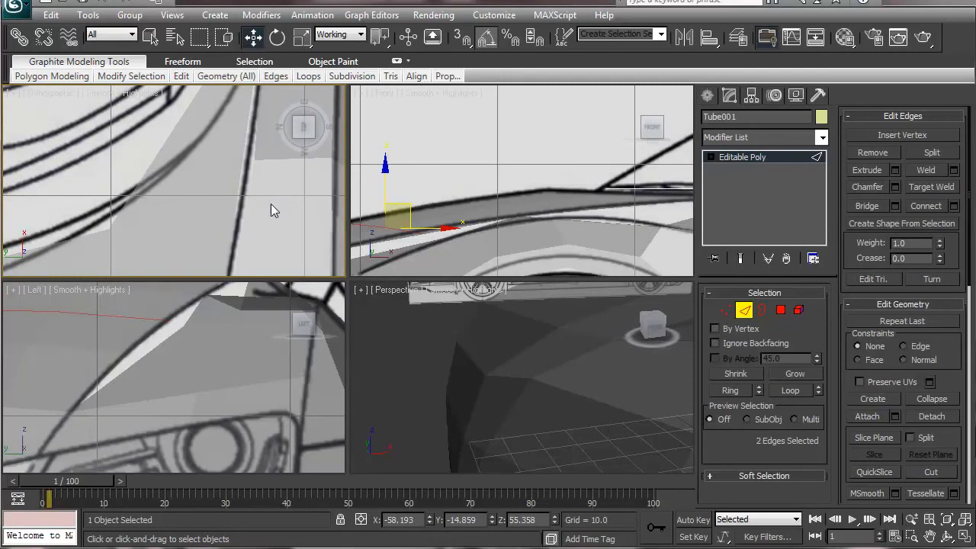
key("F4")
middle_click_drag(240, 177, 237, 167)
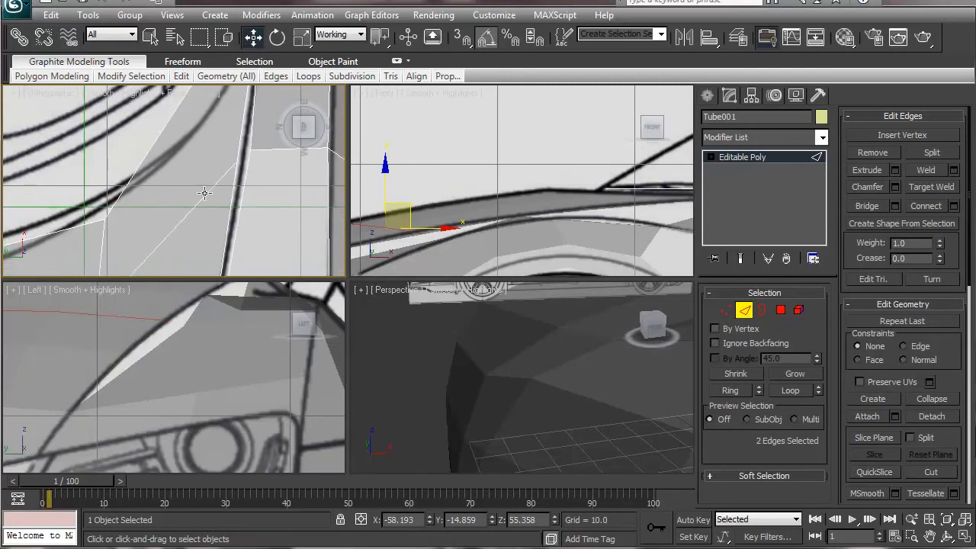
middle_click_drag(169, 199, 170, 161)
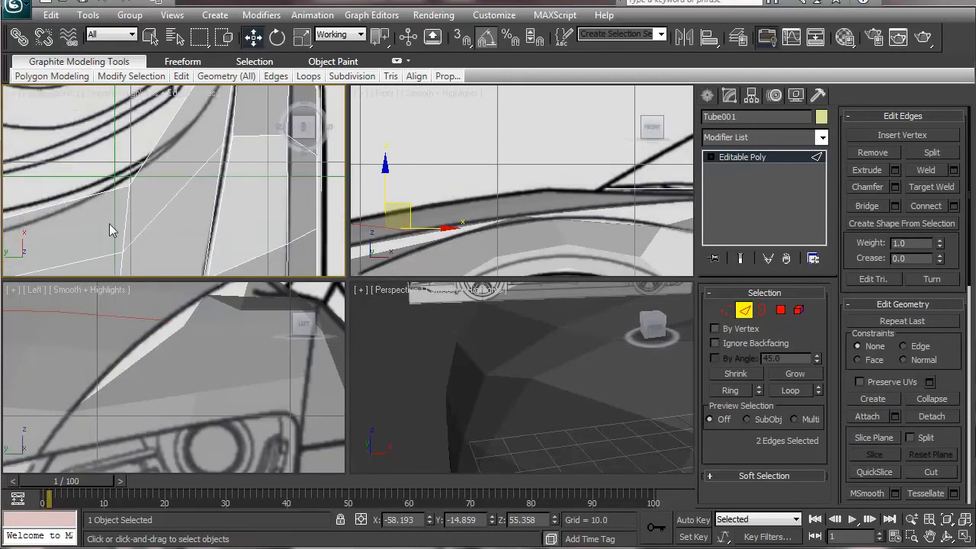
middle_click_drag(117, 217, 120, 127)
middle_click_drag(117, 168, 150, 124)
middle_click_drag(500, 205, 619, 180)
left_click_drag(520, 178, 513, 174)
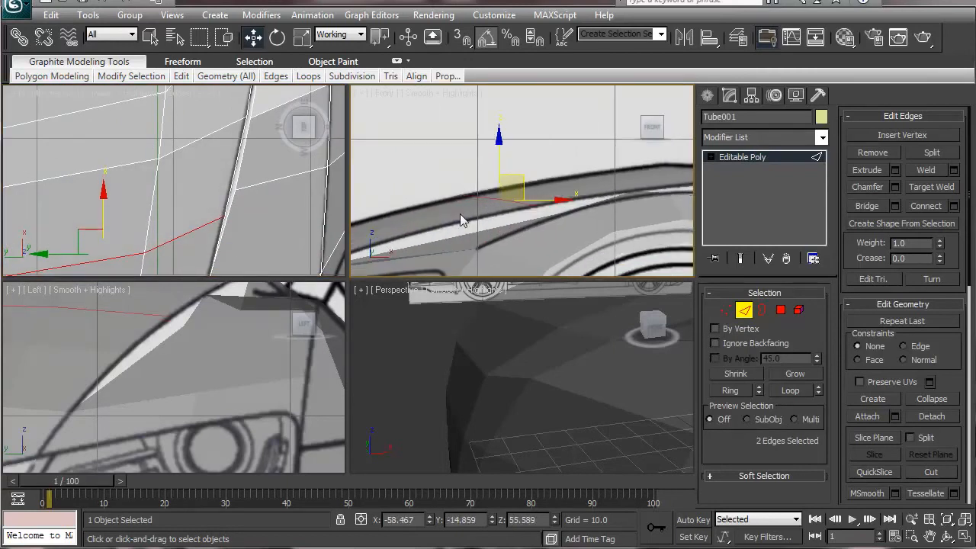
middle_click_drag(606, 218, 488, 239)
Step: Select the loop of two new edges across the rear part of the hood and move it to about X -45.78, Z 57.48
middle_click_drag(77, 142, 76, 221)
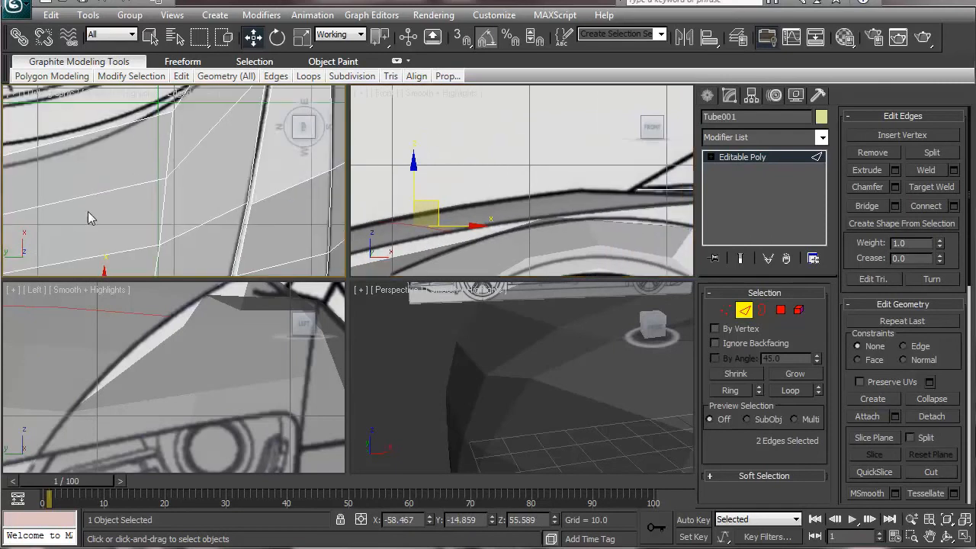
left_click(107, 190)
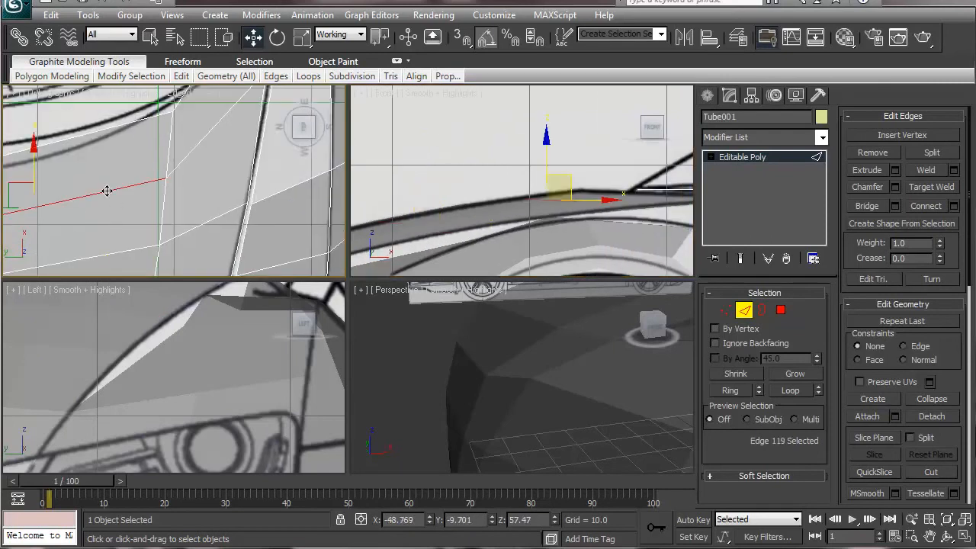
left_click(784, 393)
middle_click_drag(612, 187, 602, 198)
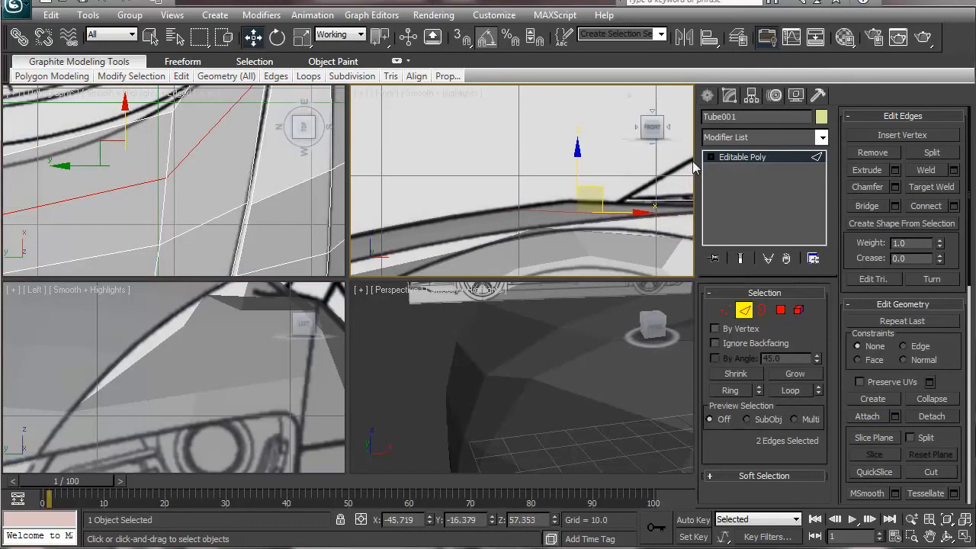
left_click_drag(598, 192, 597, 190)
middle_click_drag(555, 370, 400, 443)
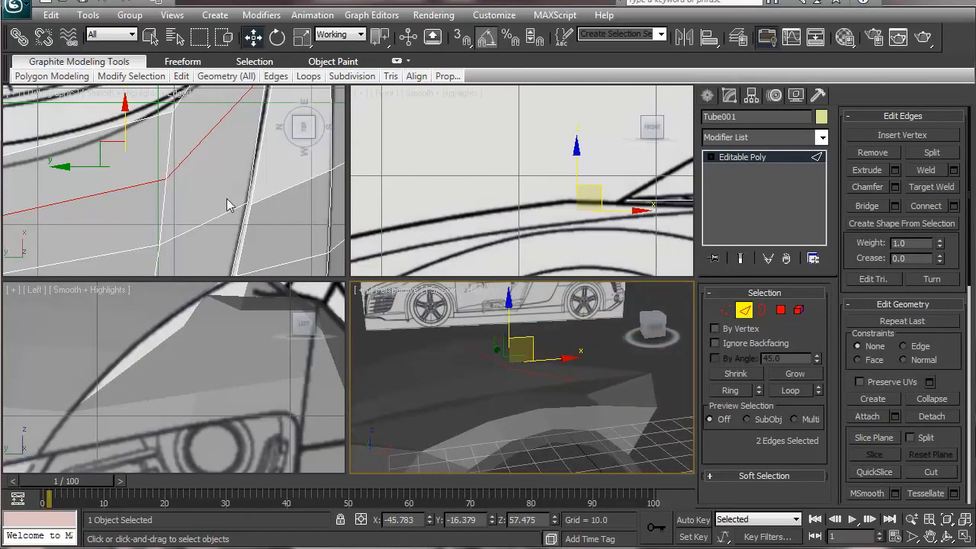
Step: Target weld the fender's inner vertex above the wheel to the neighbouring vertex on the hood line
middle_click_drag(226, 209, 139, 270)
left_click(933, 189)
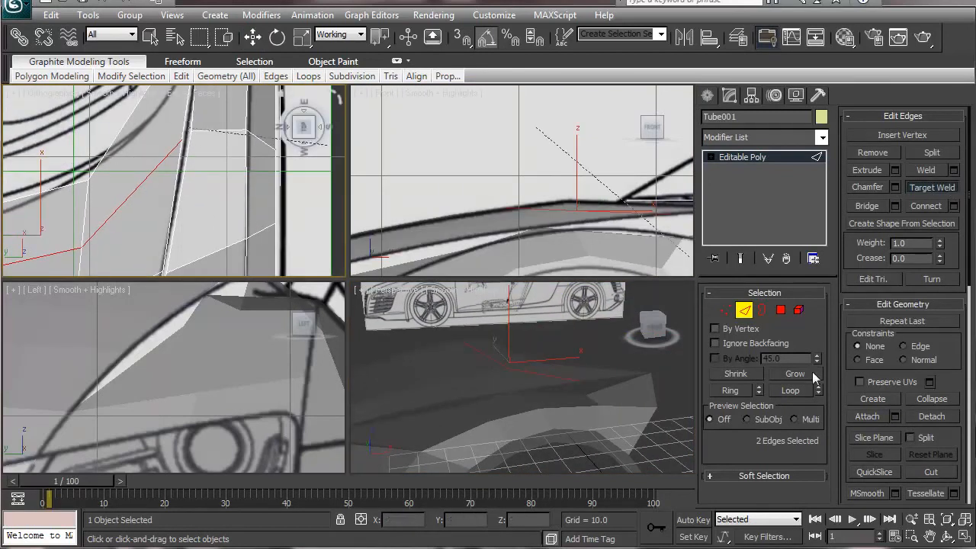
left_click(725, 309)
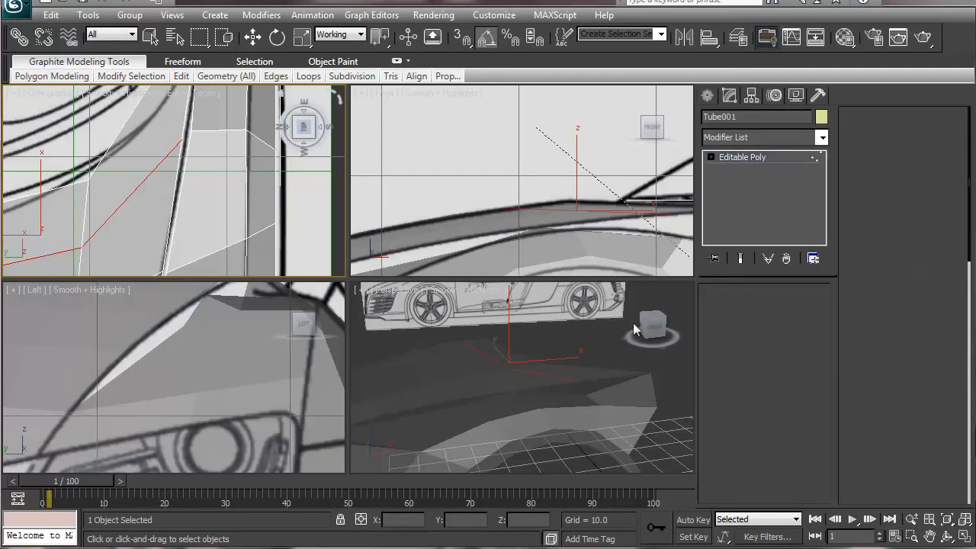
left_click(190, 131)
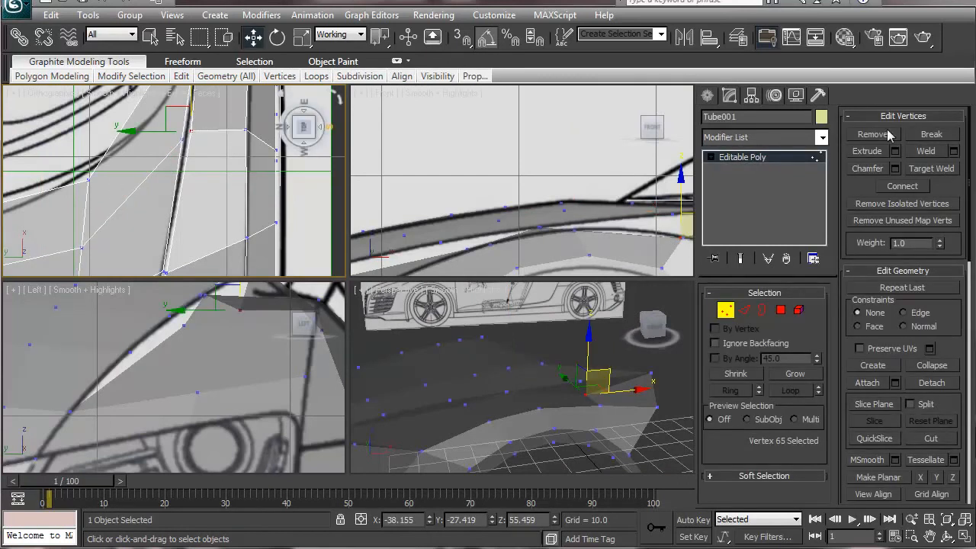
left_click(949, 169)
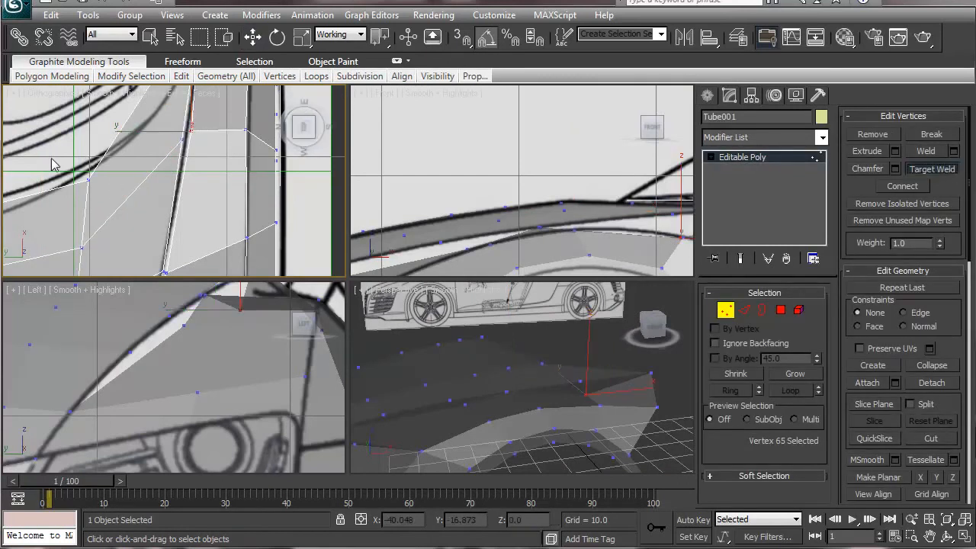
left_click(182, 139)
Step: Target weld the remaining separate fender vertices further forward to their neighbours on the hood line
middle_click_drag(184, 271, 203, 178)
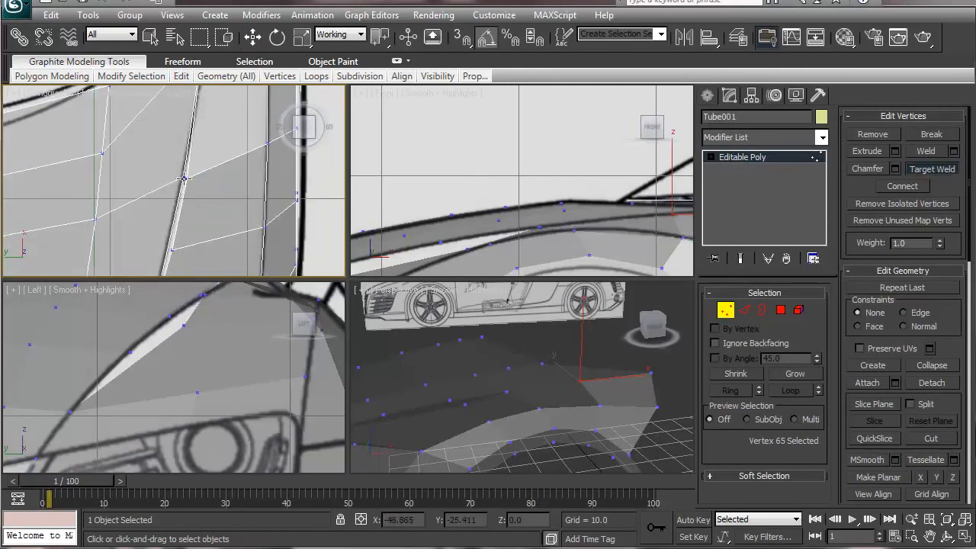
left_click(183, 175)
middle_click_drag(183, 232, 247, 131)
left_click(234, 146)
left_click(224, 174)
middle_click_drag(220, 206, 161, 213)
middle_click_drag(182, 158, 97, 259)
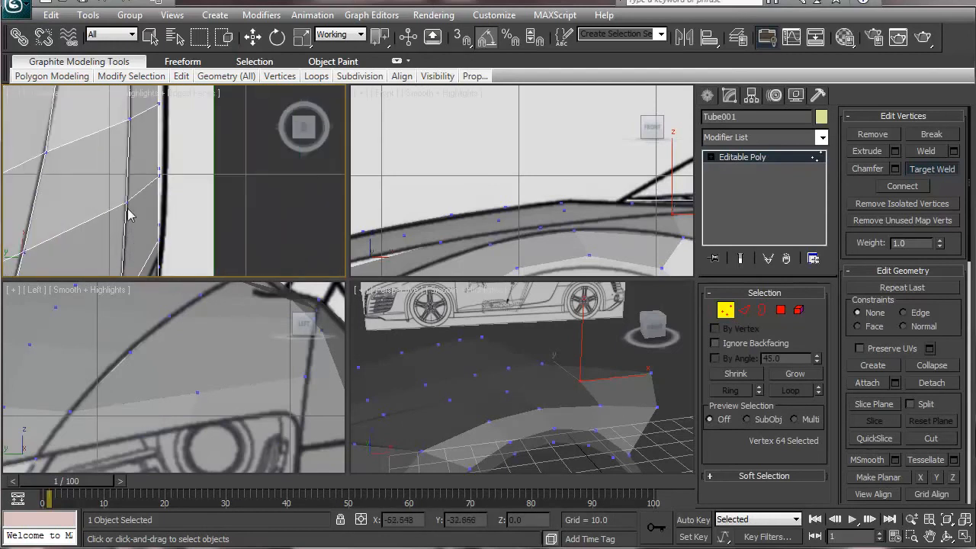
middle_click_drag(130, 215, 224, 109)
left_click(914, 174)
Step: Select the ring of four edges across the front fender and wheel arch and connect it with 1 segment, pinch 0 and slide 0
middle_click_drag(255, 219, 317, 189)
left_click(744, 309)
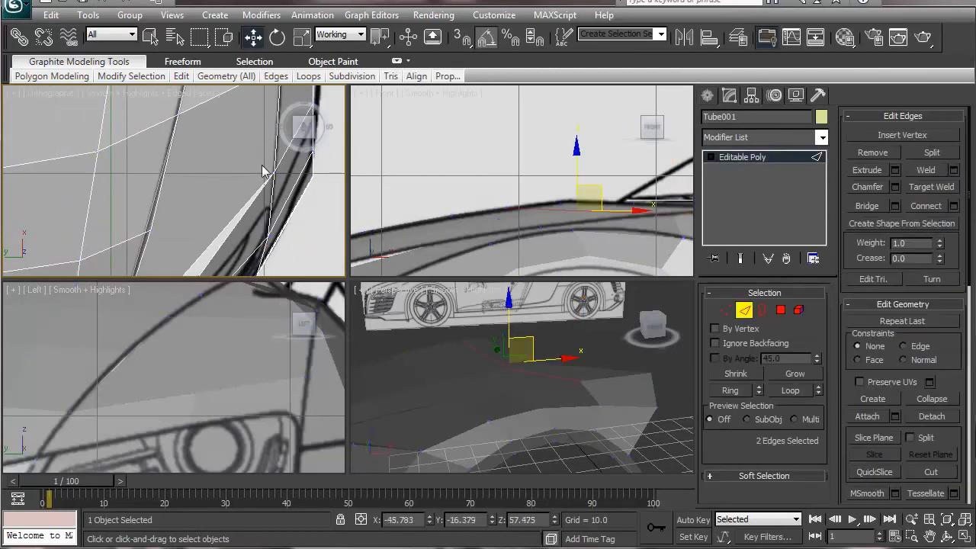
left_click(276, 160)
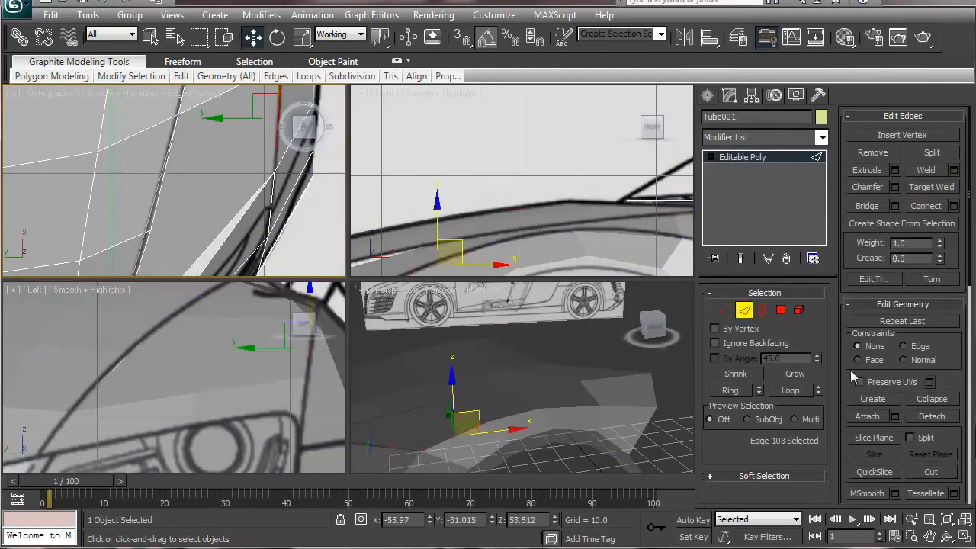
left_click(728, 390)
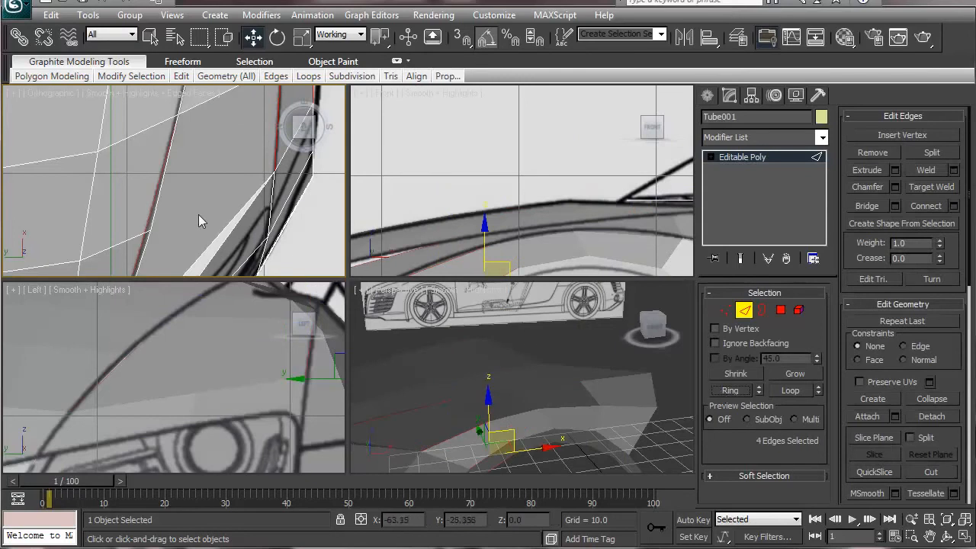
middle_click_drag(110, 250, 2, 251)
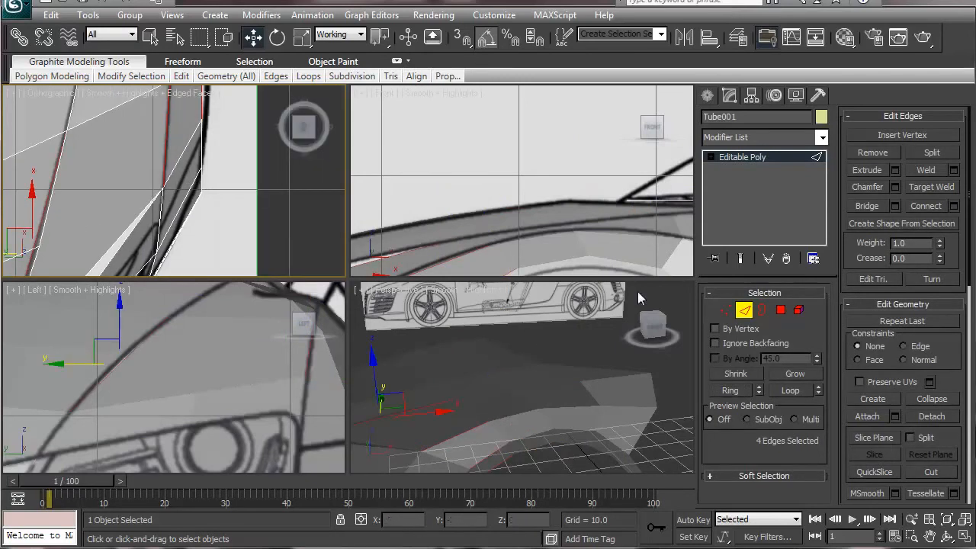
scroll(498, 201, "up", 6)
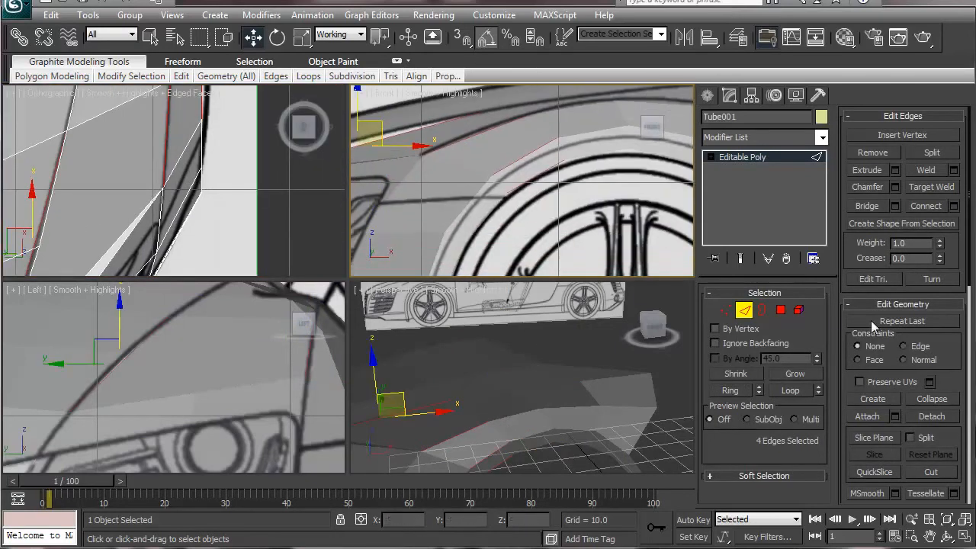
left_click(952, 205)
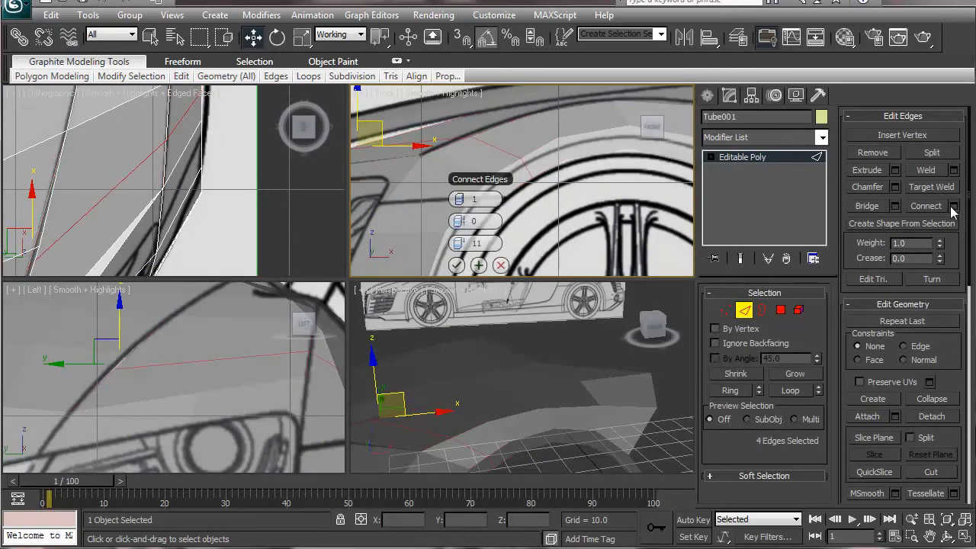
left_click_drag(487, 244, 468, 244)
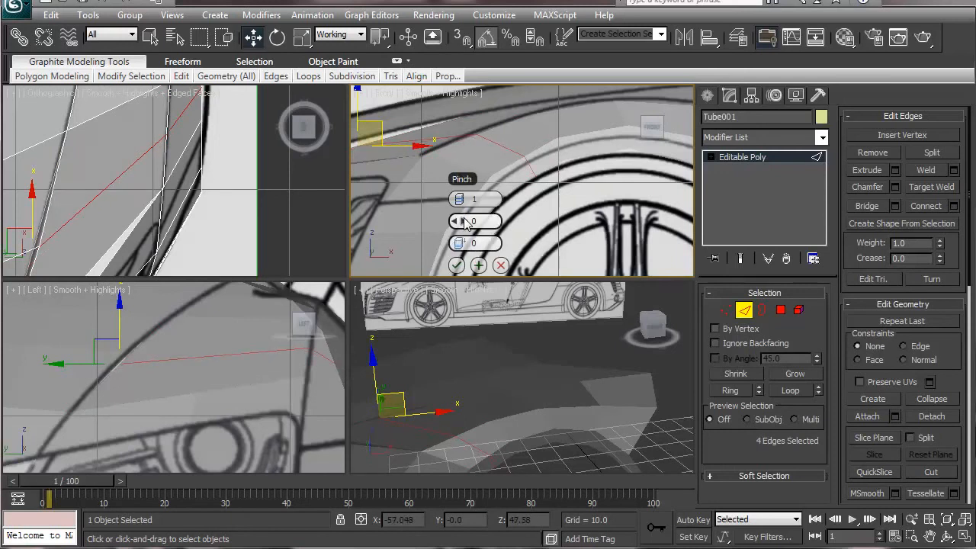
left_click(456, 265)
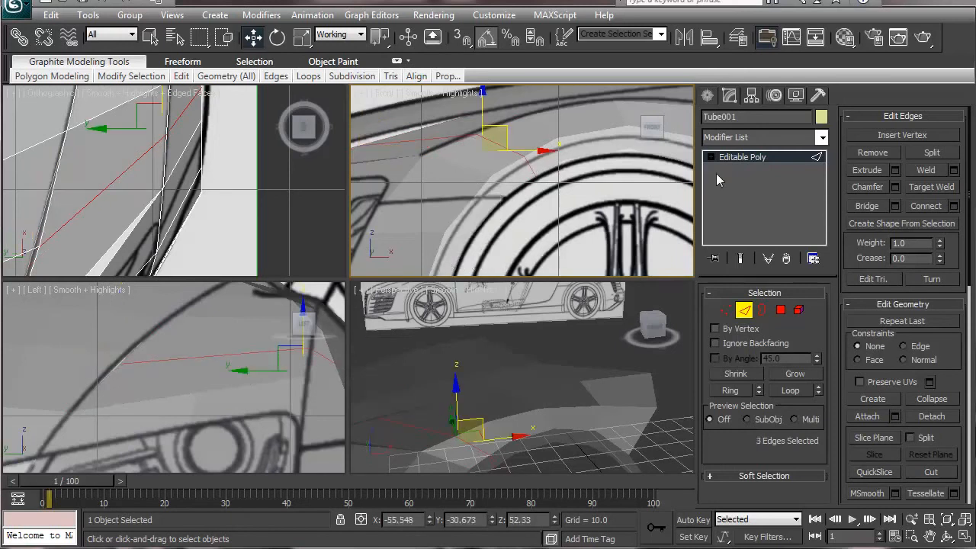
Step: Adjust the vertices on the inner edge of the wheel arch, placing the new one at about X -51.55, Z 50.68
left_click(724, 309)
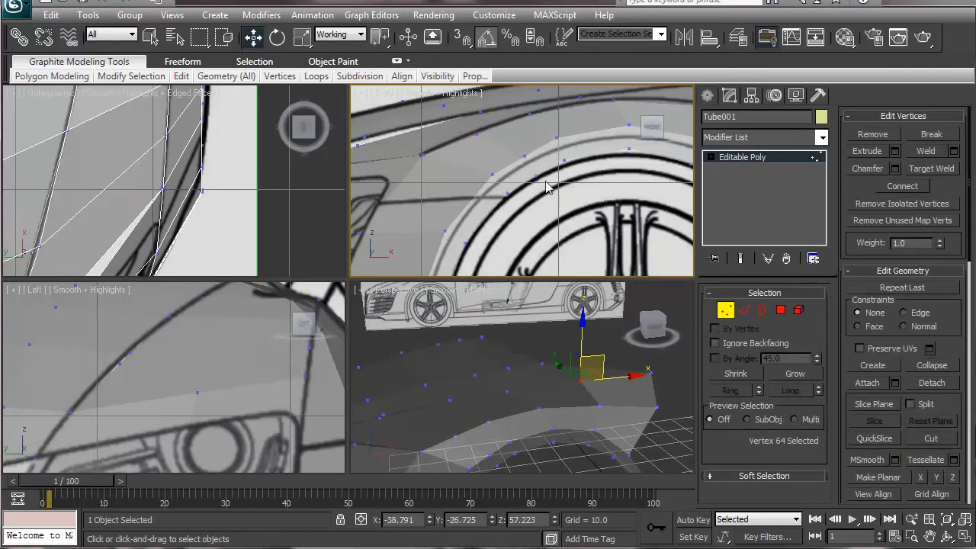
left_click(546, 176)
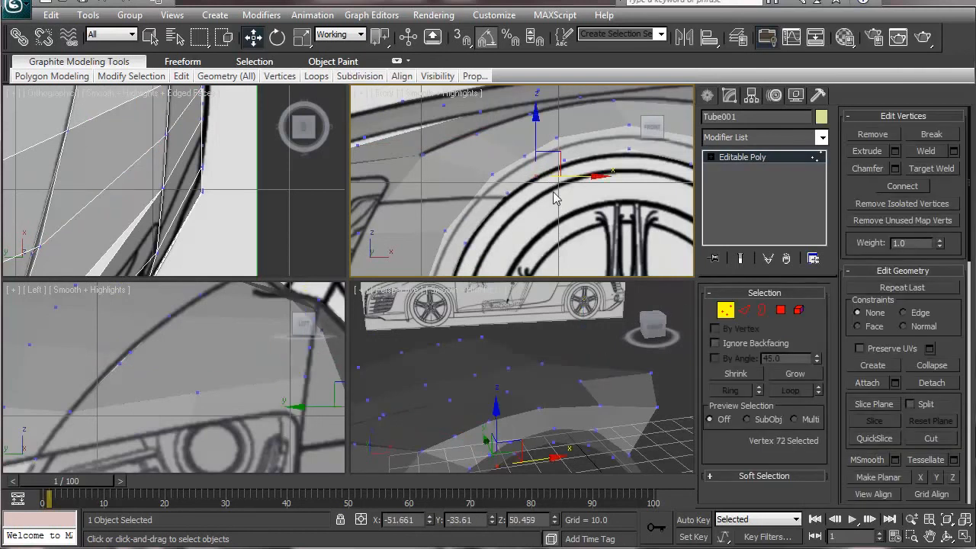
left_click_drag(558, 154, 530, 174)
left_click(506, 192)
left_click(564, 161)
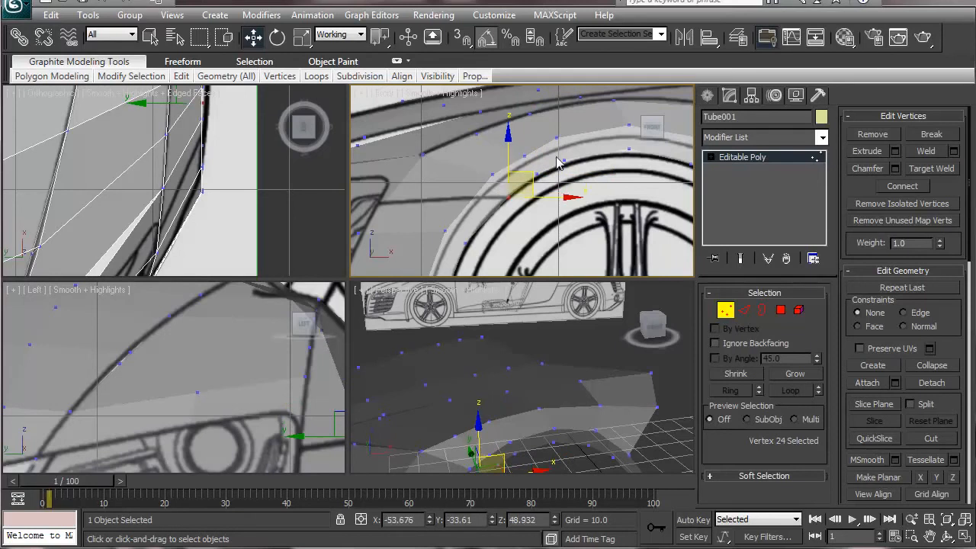
left_click_drag(581, 139, 552, 145)
left_click(536, 174)
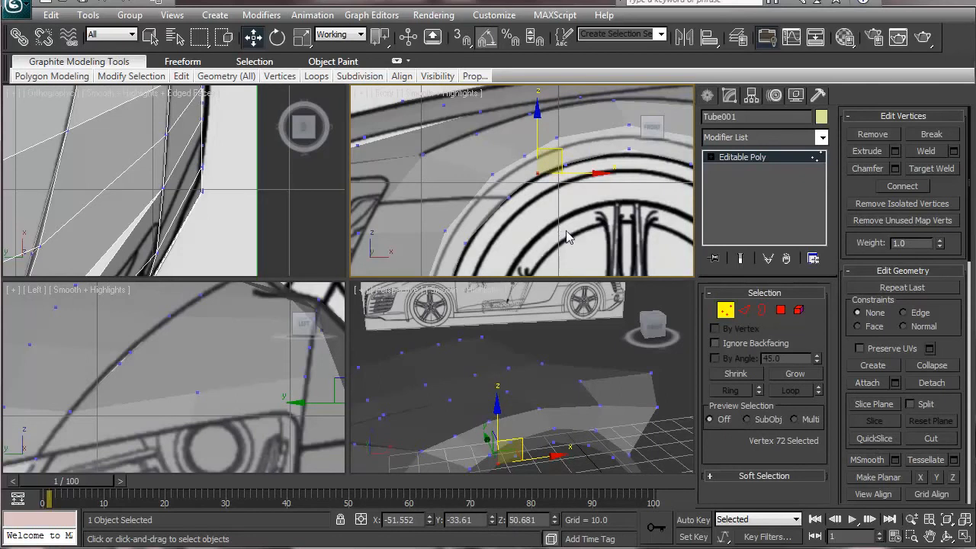
Step: Move the new outer arch vertex to about X -52.66, Z 52.07 and the new fender crease vertex to about X -56.02, Z 53.78
left_click(526, 157)
left_click_drag(546, 138, 542, 135)
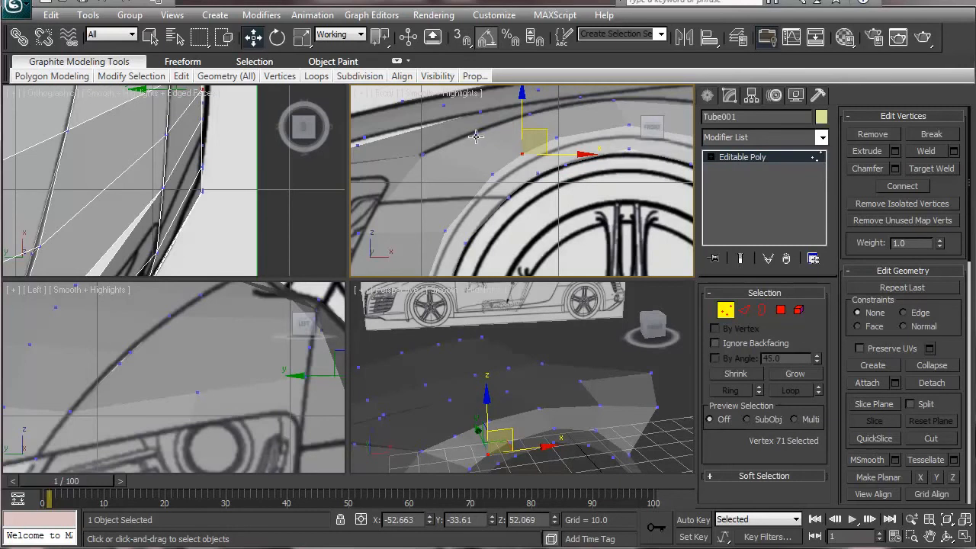
left_click(477, 134)
left_click_drag(495, 113, 494, 110)
middle_click_drag(425, 196, 429, 263)
Step: Target weld the front hood vertex to the adjacent new fender vertex on the hood line
middle_click_drag(122, 158, 205, 101)
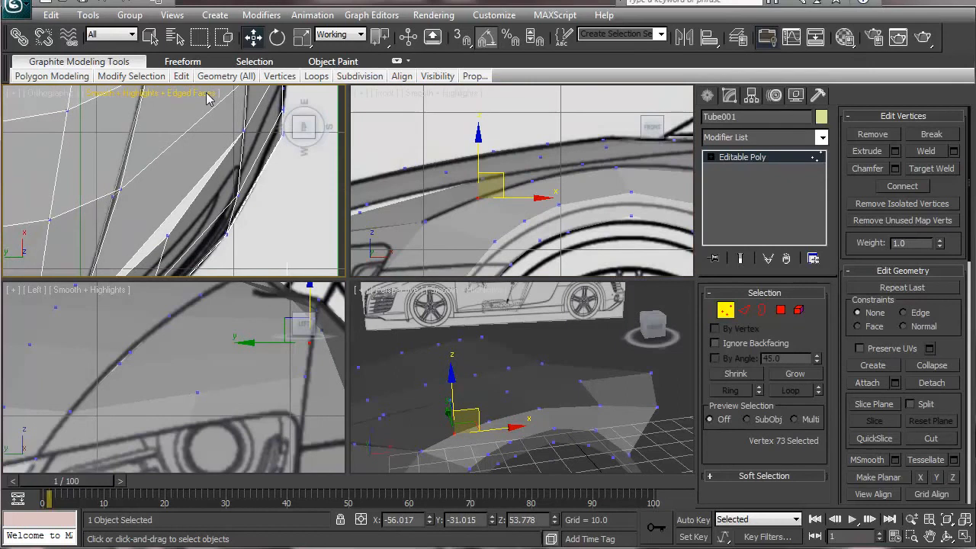
left_click(933, 169)
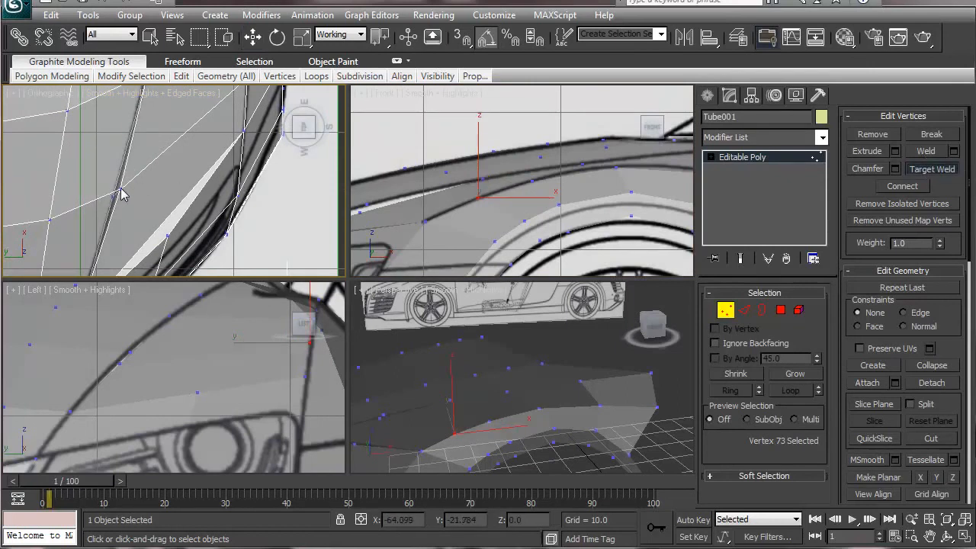
left_click(120, 191)
left_click(113, 197)
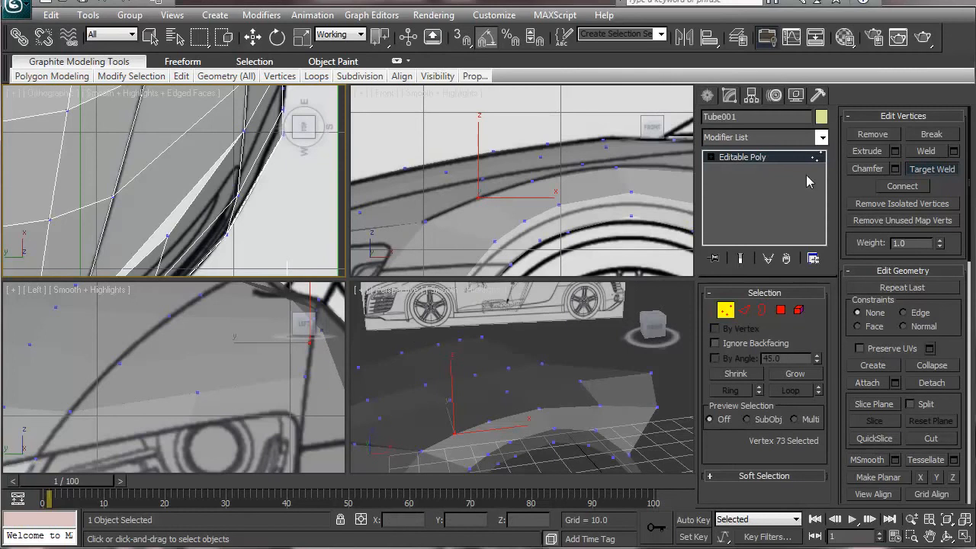
key("w")
Step: Inspect the rear fender vertex and the front crease vertex against the blueprint around the headlight, wheel arch and hood edge
middle_click(452, 158)
middle_click_drag(452, 158, 449, 86)
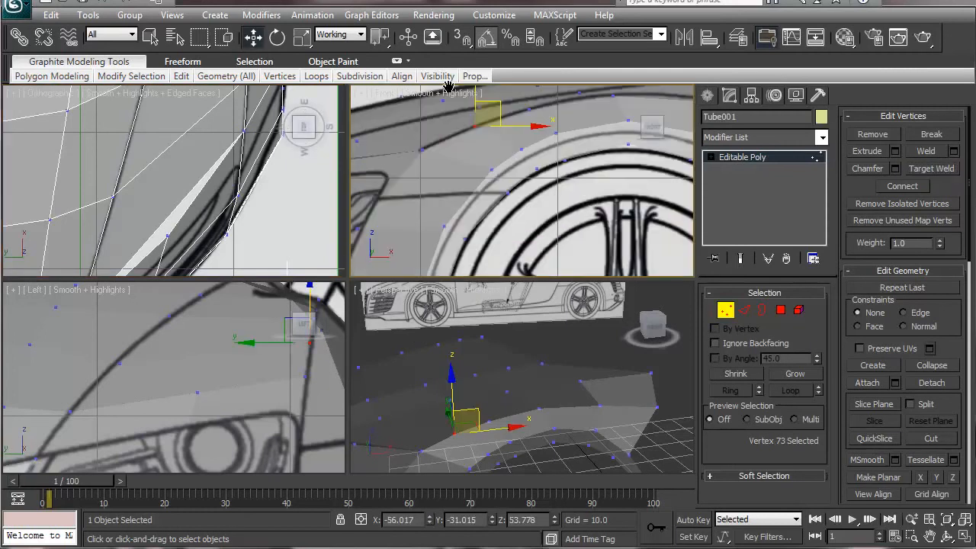
middle_click_drag(510, 203, 645, 205)
middle_click_drag(244, 400, 132, 404)
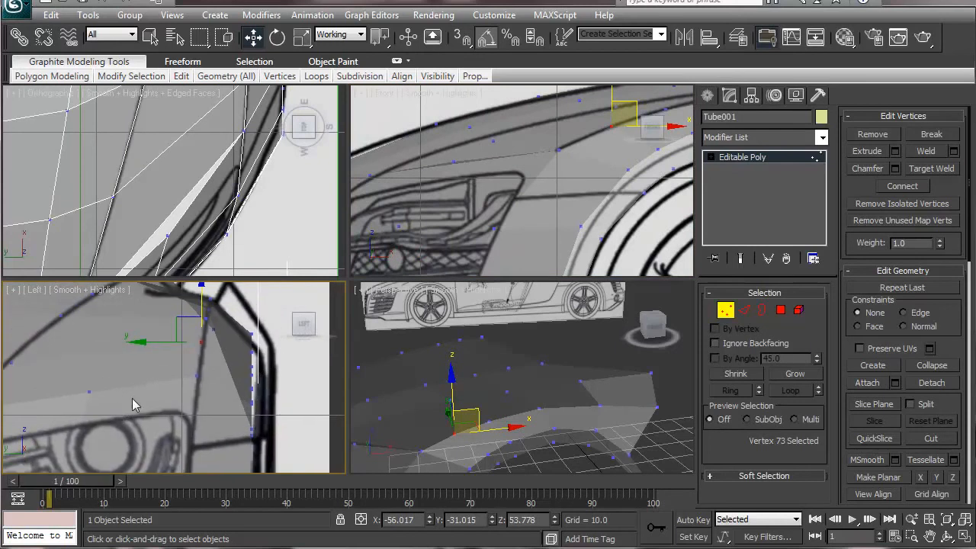
left_click(212, 330)
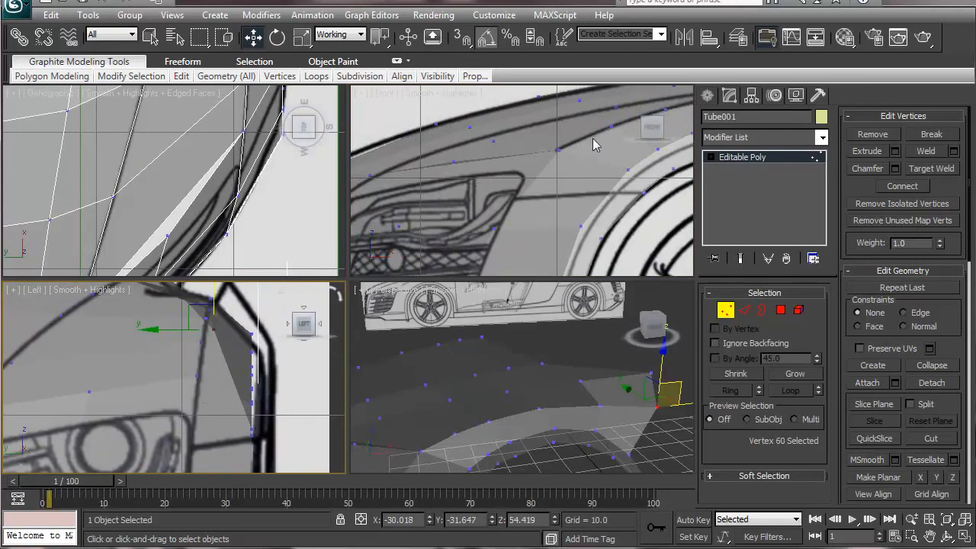
left_click(559, 150)
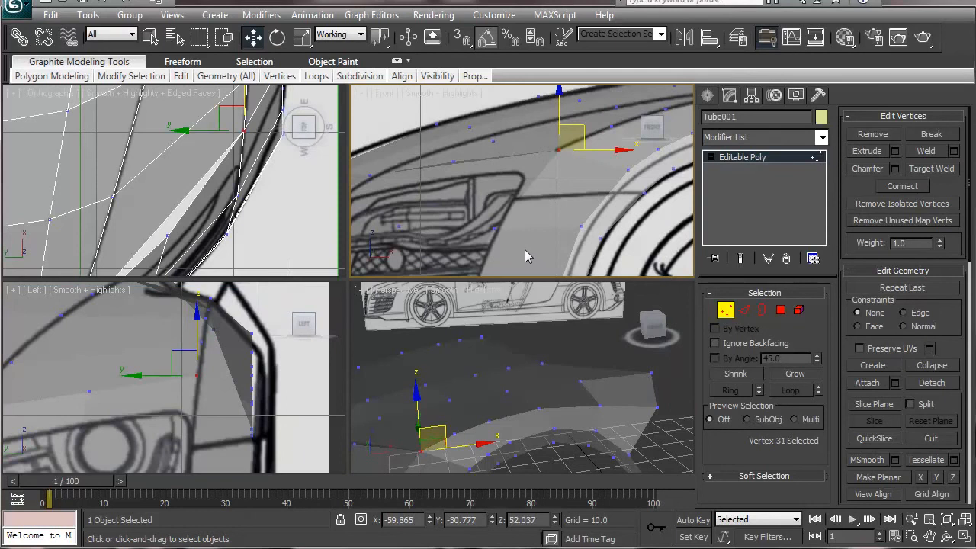
middle_click_drag(199, 212, 161, 262)
middle_click_drag(165, 154, 136, 267)
middle_click_drag(138, 145, 196, 86)
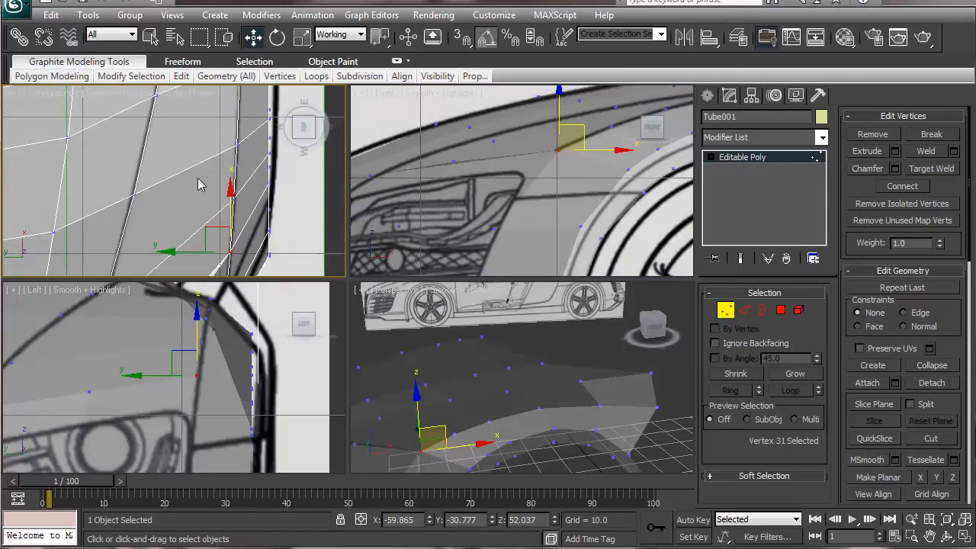
scroll(218, 217, "down", 3)
middle_click_drag(229, 184, 223, 130)
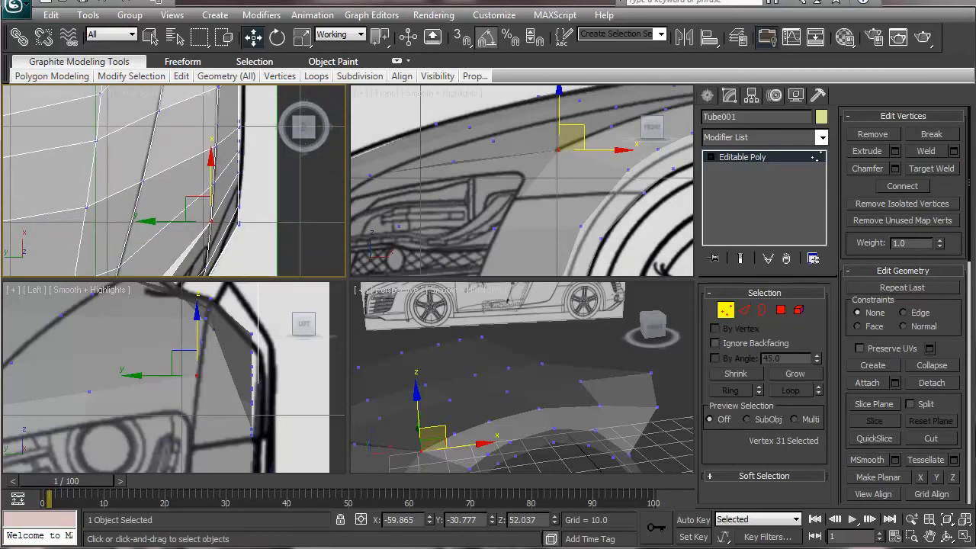
middle_click_drag(534, 176, 390, 225)
middle_click_drag(61, 168, 85, 222)
middle_click_drag(131, 149, 137, 73)
Step: Select the ring of six edges across the hood beside the fender crease and connect them with a new edge line
middle_click_drag(466, 413, 511, 377)
left_click(744, 310)
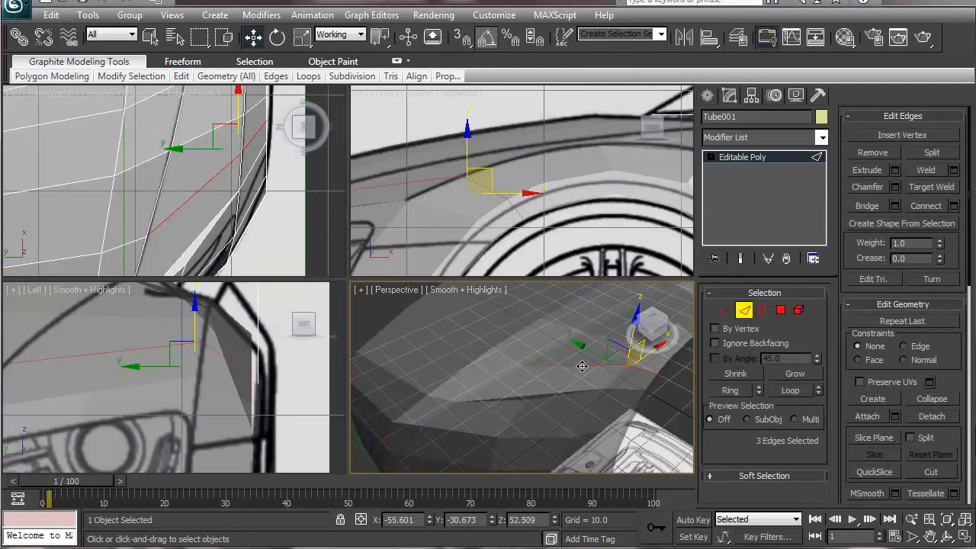
left_click(582, 365)
left_click(732, 391)
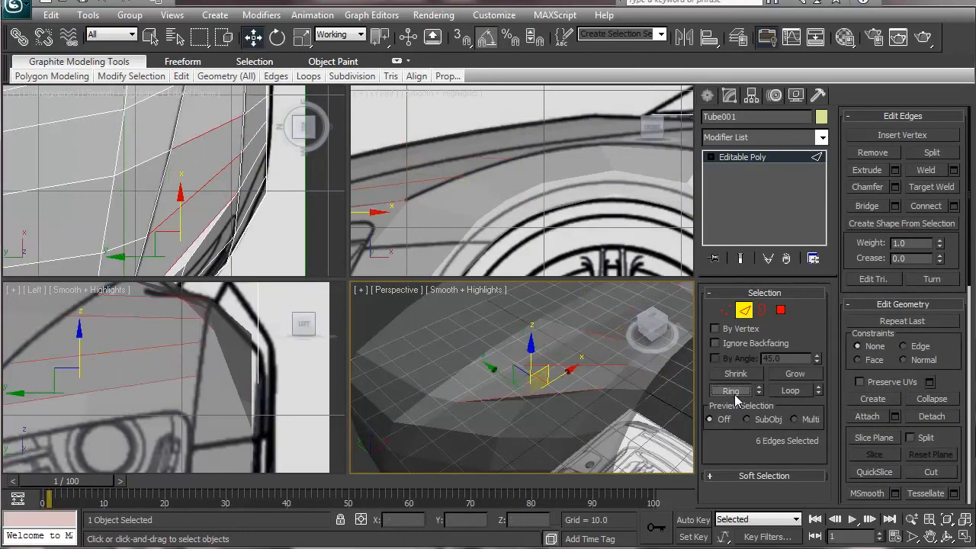
left_click(942, 206)
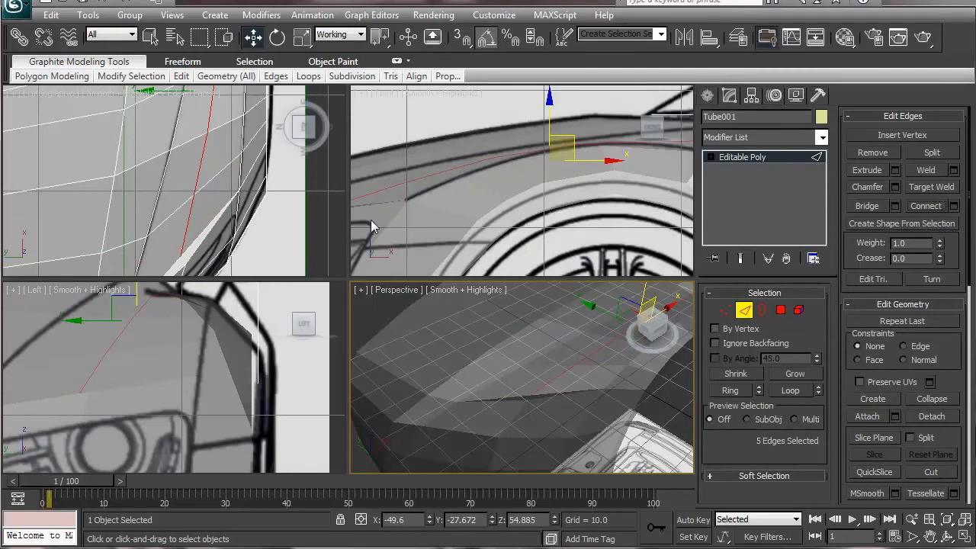
Step: Target weld the open edges at the front of the hood and fender to close the narrow gap between them
middle_click_drag(151, 235, 150, 183)
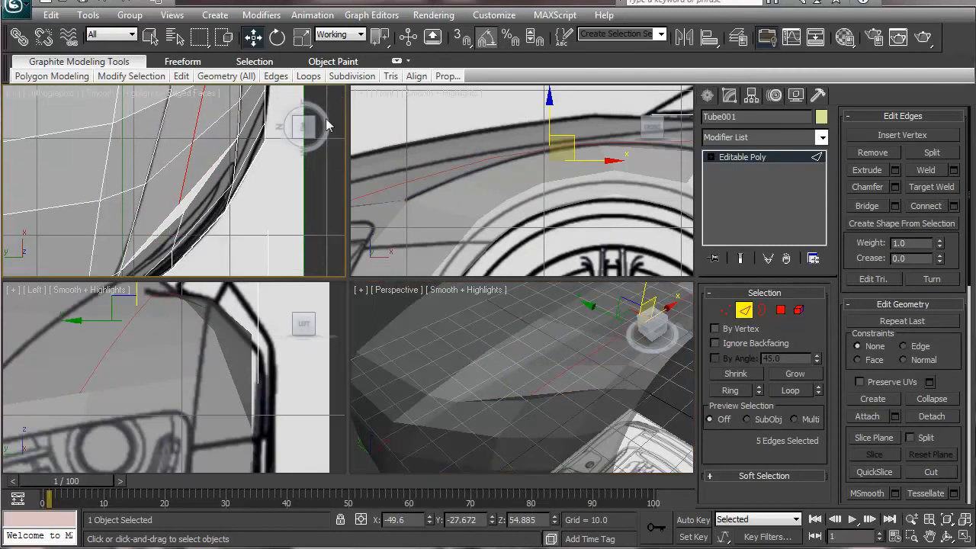
left_click(951, 188)
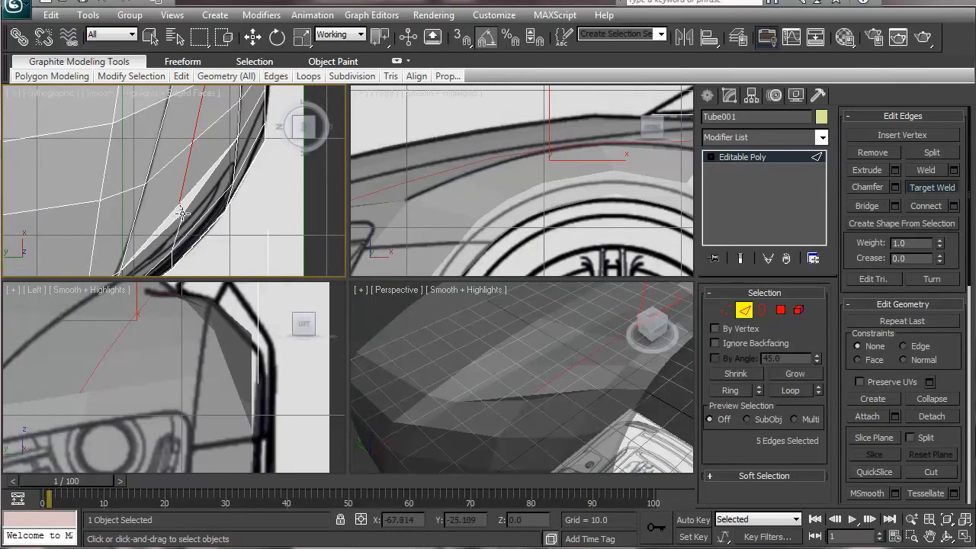
left_click(183, 214)
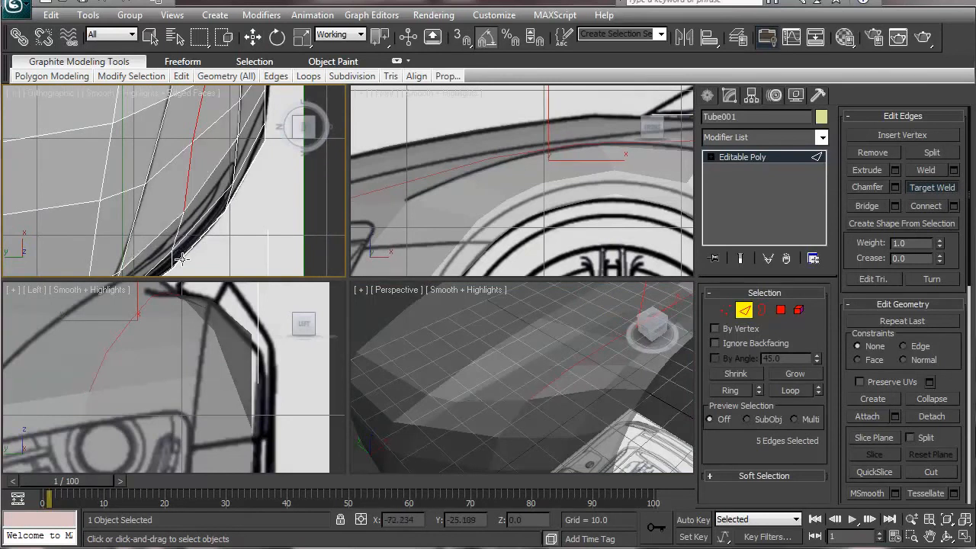
left_click(924, 187)
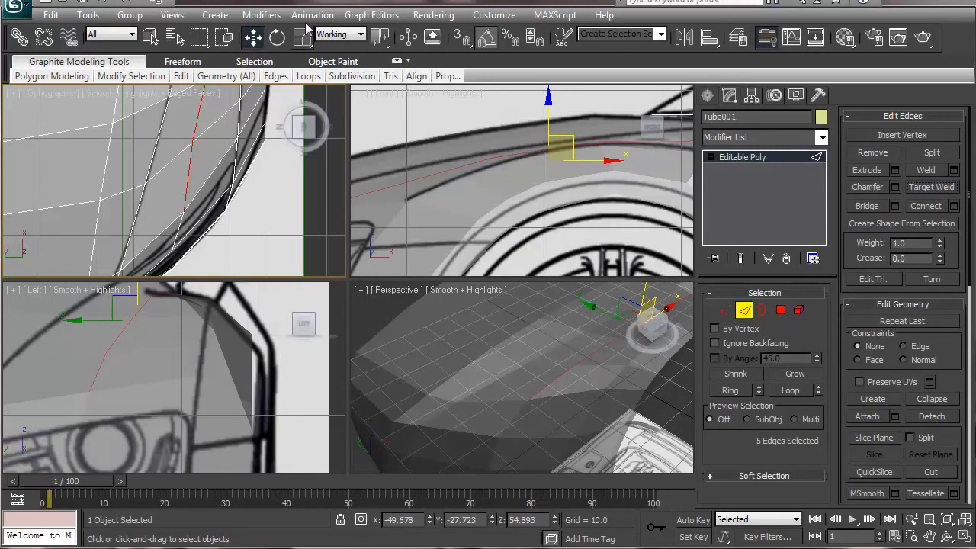
Step: Using the Local reference coordinate system, move the welded front vertex above the headlight about -0.7 along its local Z axis
left_click(725, 309)
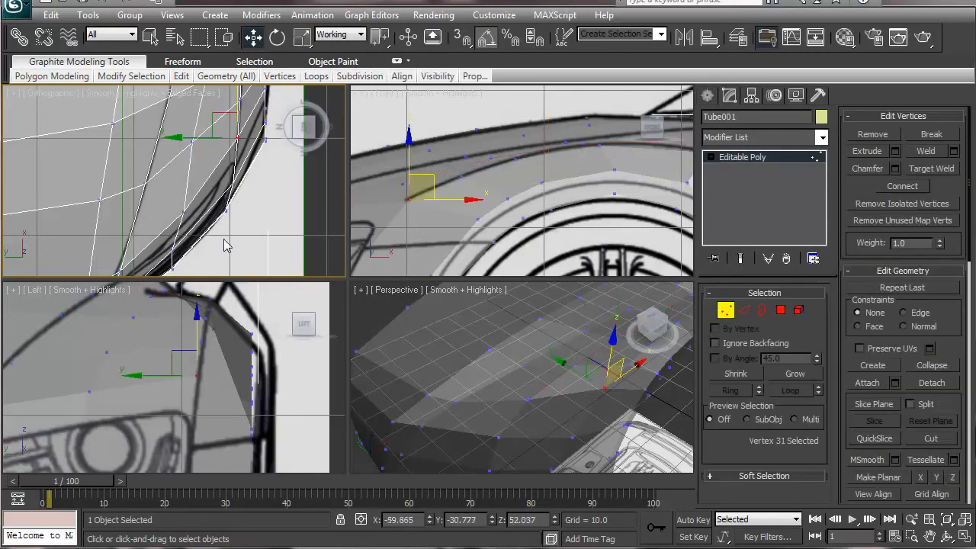
left_click(182, 212)
left_click(336, 36)
left_click(326, 88)
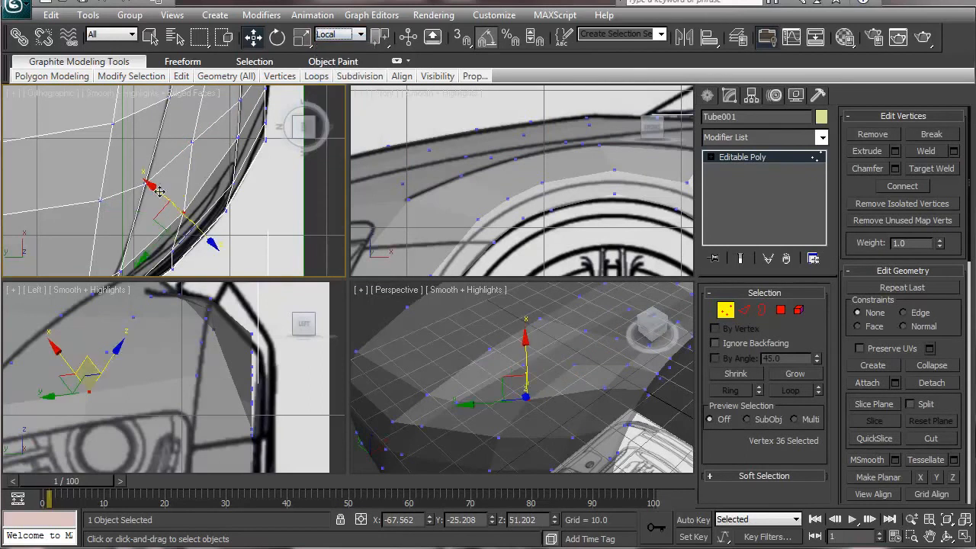
middle_click_drag(442, 406, 431, 374, "alt")
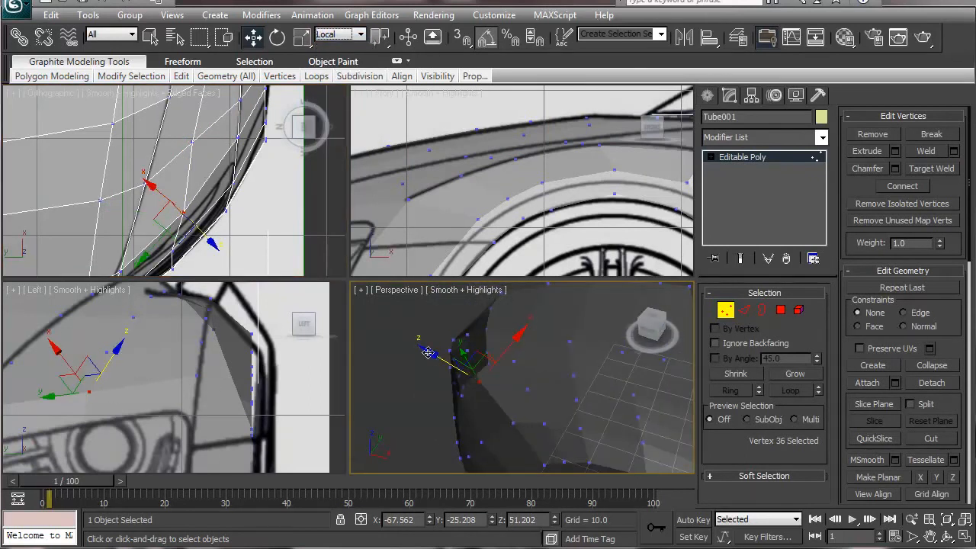
left_click_drag(428, 353, 433, 355)
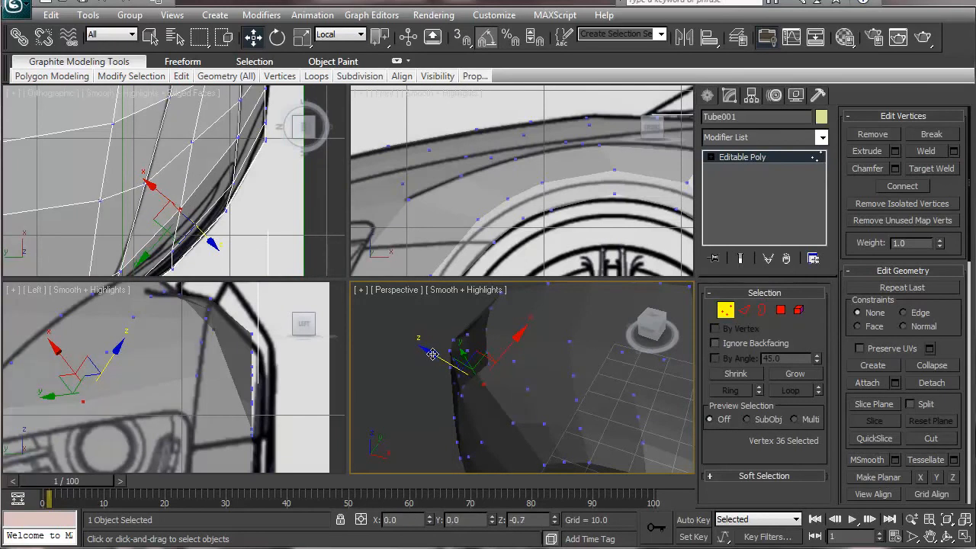
Step: Select the five vertices running down the grille's outer edge to the hood corner and move them inward to match the top-view bumper curve
middle_click_drag(220, 220, 257, 150)
middle_click_drag(161, 235, 239, 165)
left_click_drag(168, 136, 196, 195)
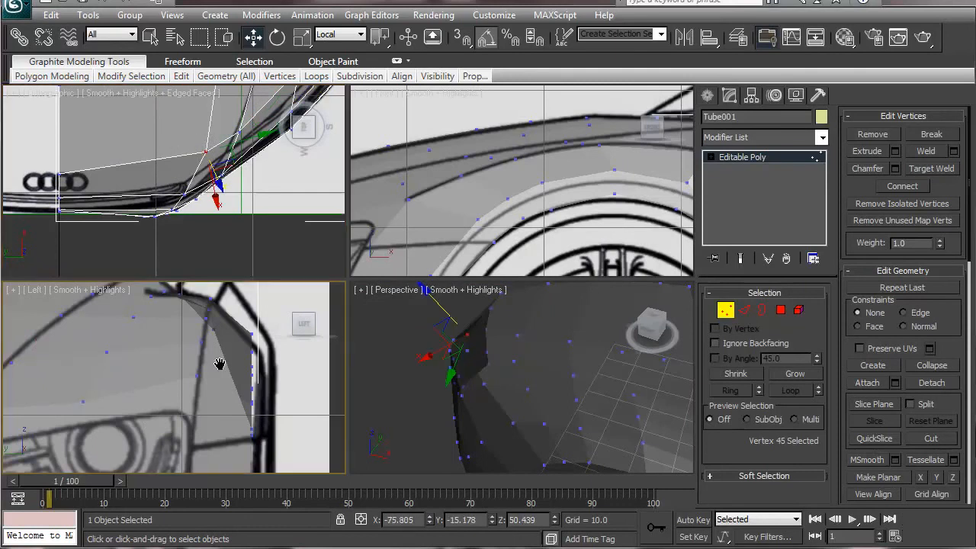
middle_click_drag(145, 428, 340, 290)
middle_click_drag(163, 364, 246, 405)
scroll(174, 397, "down", 2)
left_click_drag(148, 357, 178, 406)
middle_click_drag(246, 406, 246, 327)
left_click_drag(130, 350, 153, 398)
middle_click_drag(178, 374, 260, 316)
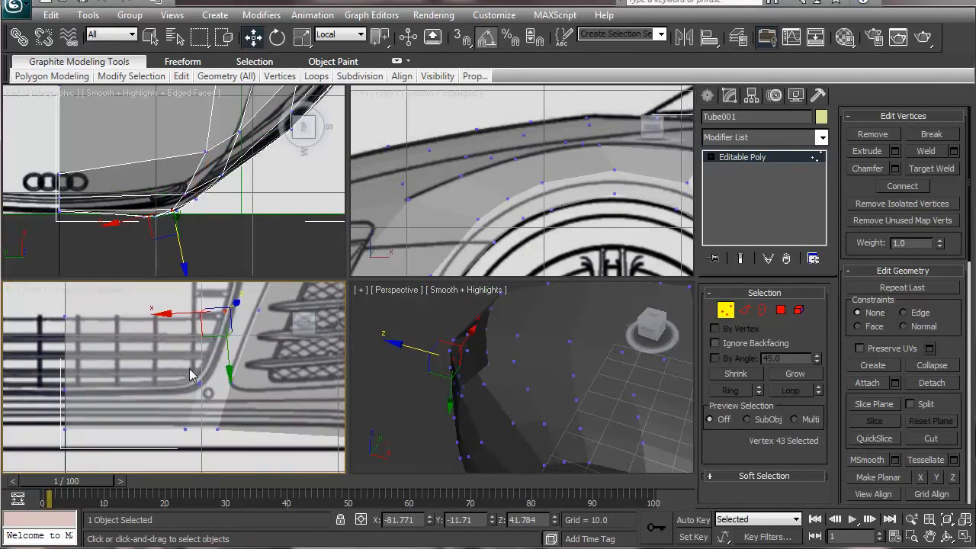
left_click_drag(189, 369, 210, 397, "ctrl")
left_click_drag(164, 422, 190, 451, "ctrl")
middle_click_drag(191, 353, 191, 459)
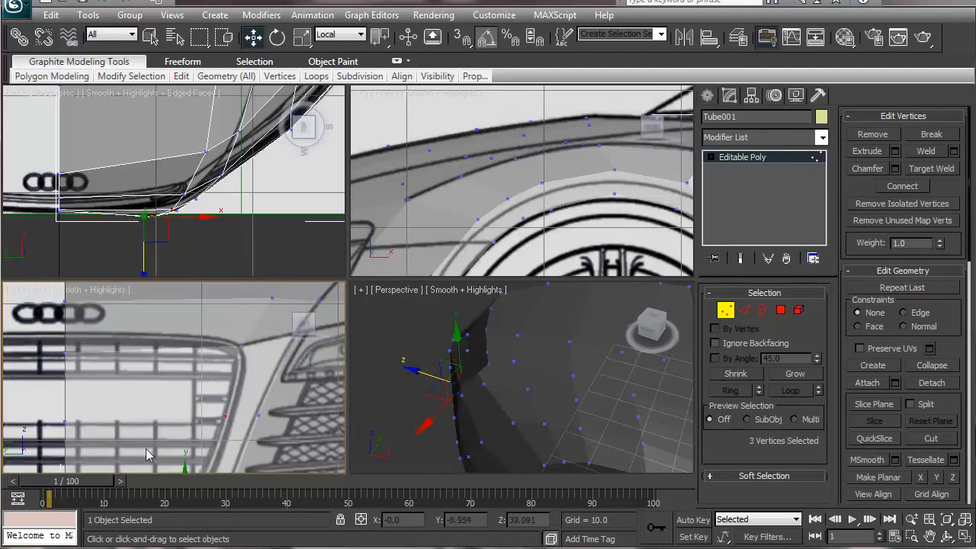
left_click_drag(231, 326, 250, 372, "ctrl")
middle_click_drag(242, 347, 243, 402)
left_click_drag(262, 352, 272, 370, "ctrl")
middle_click_drag(183, 232, 172, 257)
middle_click_drag(206, 213, 206, 199)
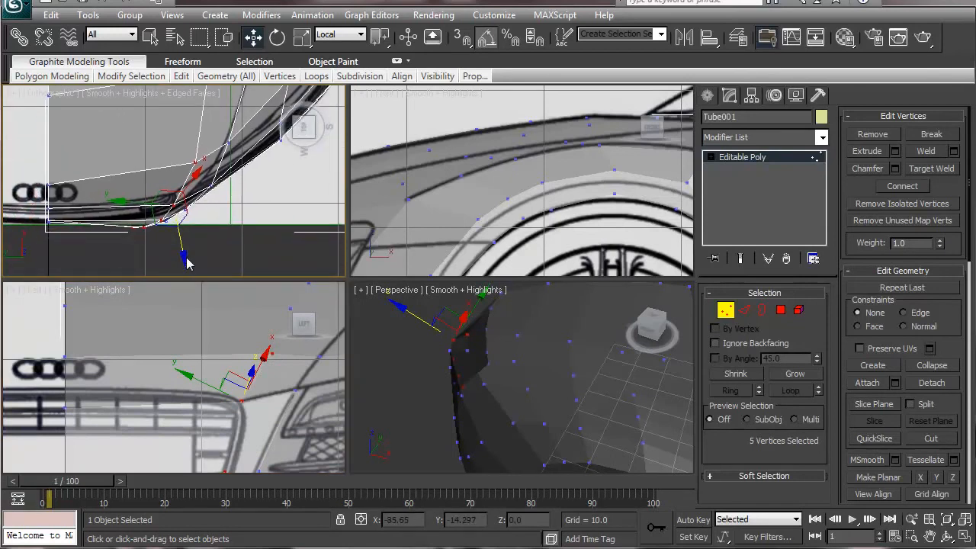
left_click_drag(183, 258, 169, 249)
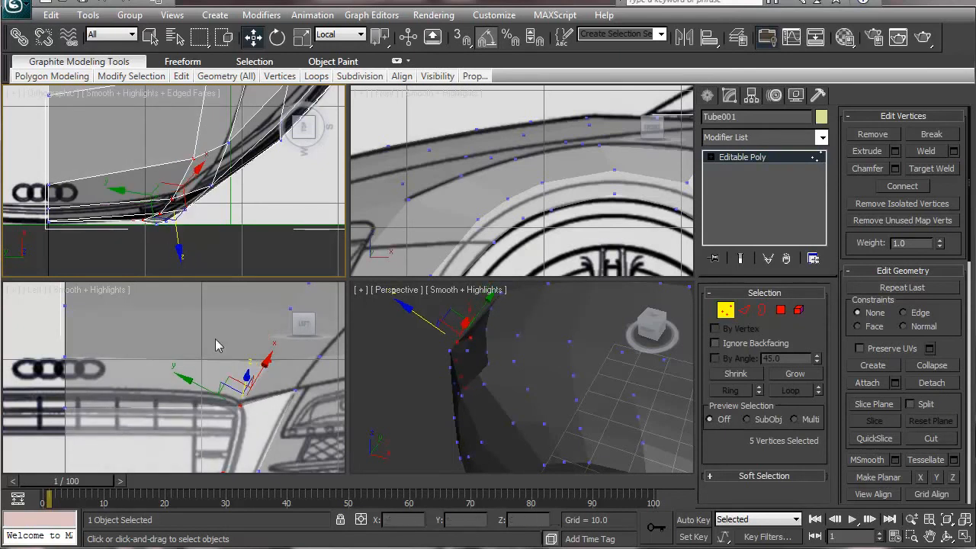
Step: Select only the five front vertices of the column between grille and headlight and move them inward toward the top-view bumper outline
left_click(295, 389)
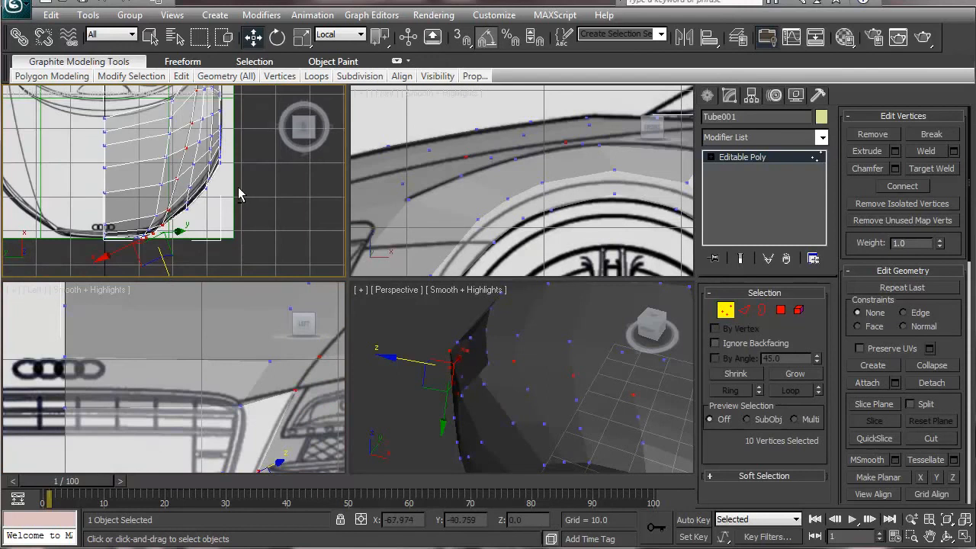
left_click_drag(103, 89, 201, 183, "alt")
middle_click_drag(203, 177, 204, 241)
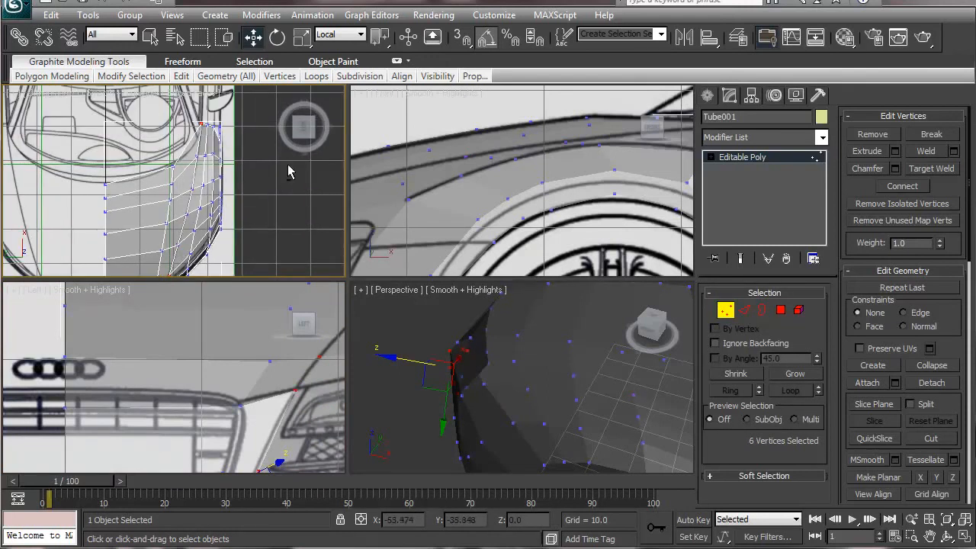
left_click_drag(262, 179, 143, 109, "alt")
middle_click_drag(232, 199, 261, 38)
scroll(240, 163, "up", 3)
middle_click_drag(238, 163, 191, 244)
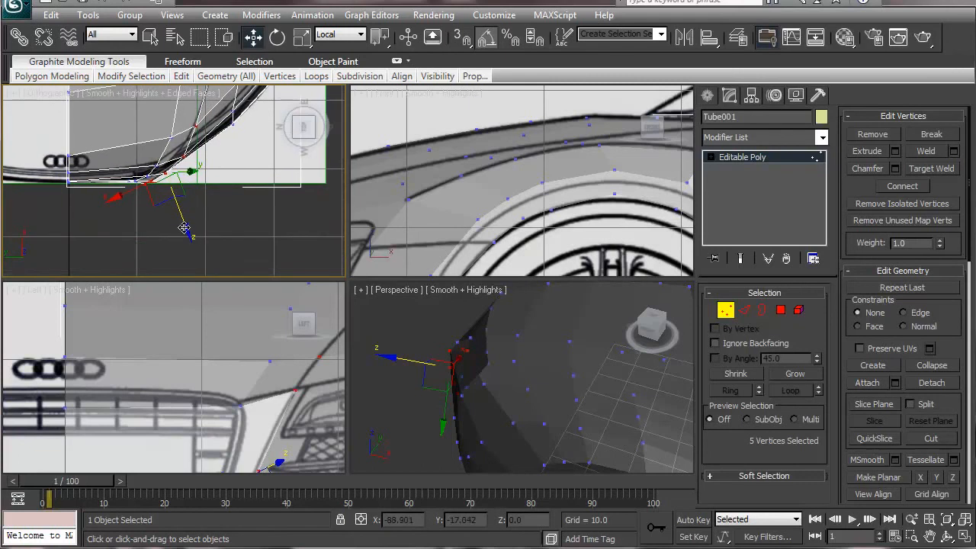
left_click_drag(184, 227, 180, 221)
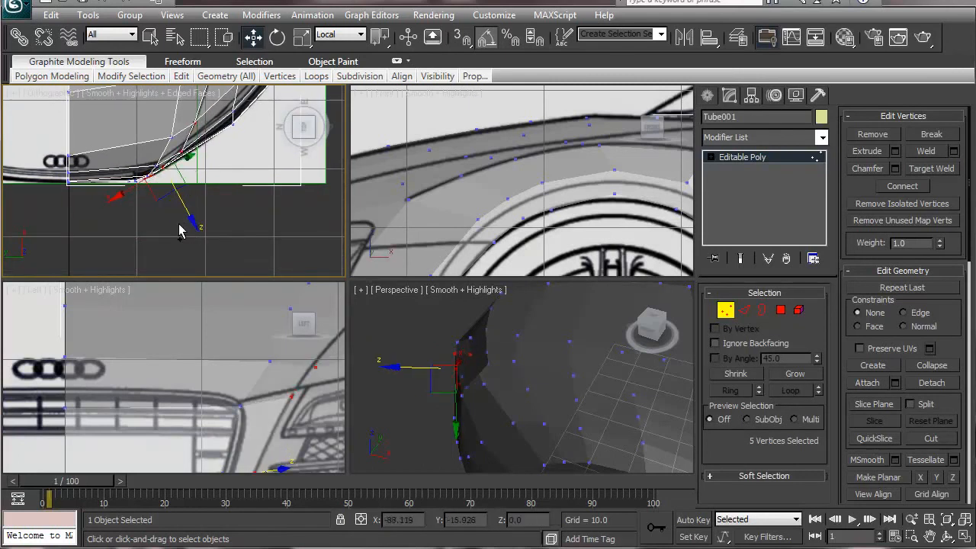
key("ctrl+z")
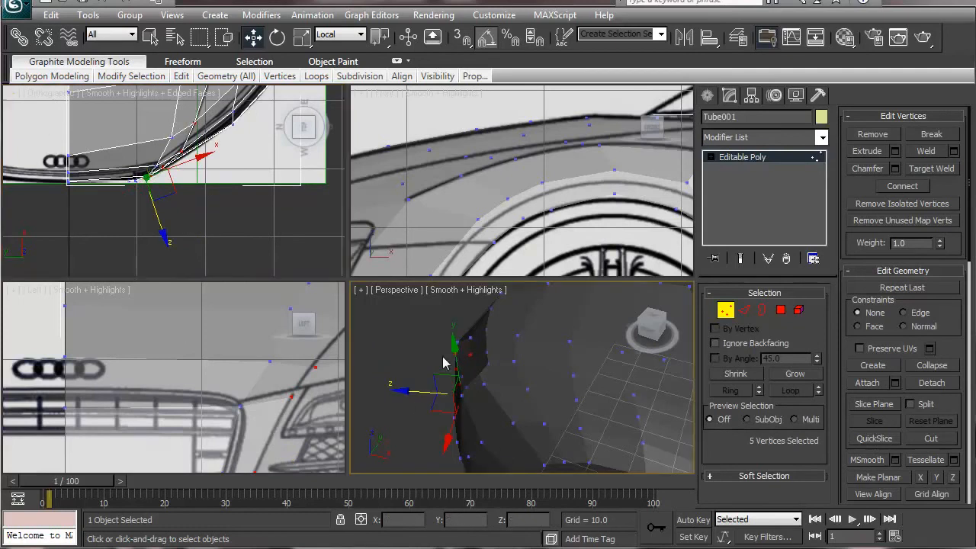
Step: Move the front vertex at the headlight's inner upper corner to about X -76.90, Y -16.87, Z 47.76
middle_click_drag(443, 362, 481, 355)
middle_click_drag(313, 413, 269, 421)
left_click(277, 369)
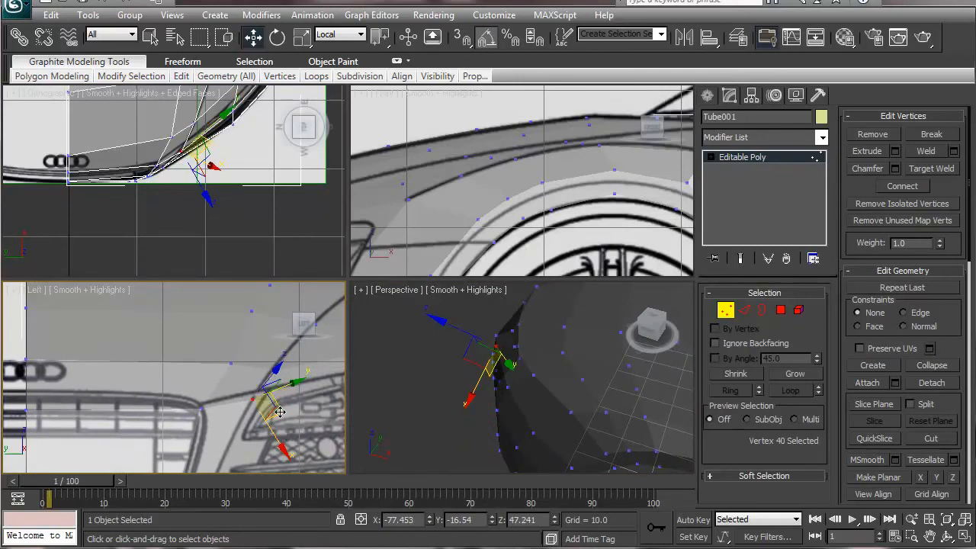
left_click_drag(279, 411, 284, 405)
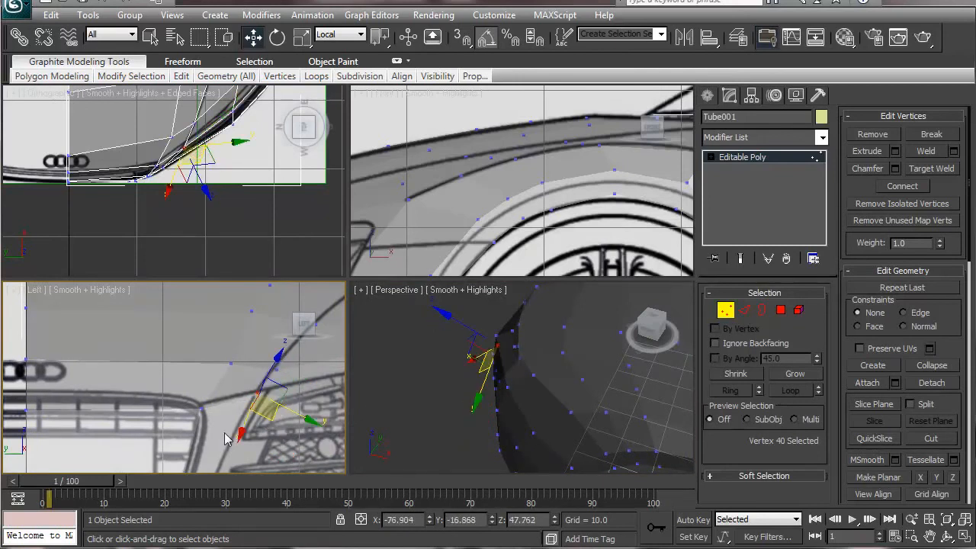
Step: Move the adjacent hood-line vertex above the headlight's inner corner to about X -72.72, Y -18.58, Z 50.32
middle_click_drag(224, 432, 267, 372)
middle_click_drag(309, 298, 266, 337)
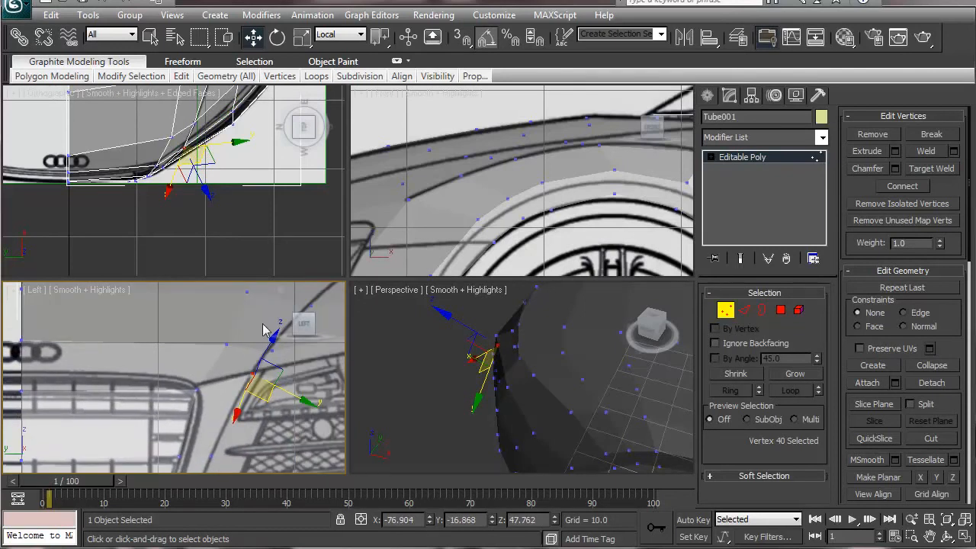
left_click(272, 361)
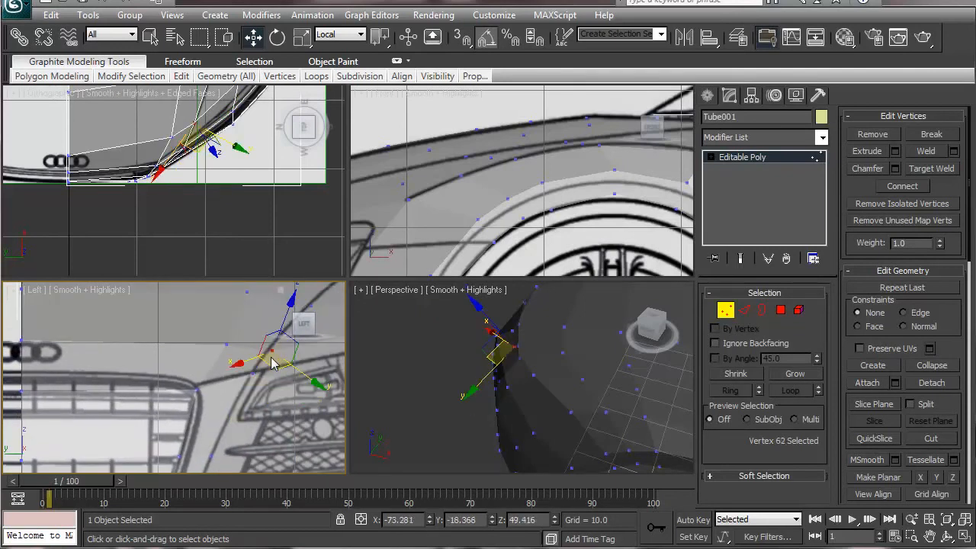
left_click_drag(272, 362, 272, 355)
middle_click_drag(269, 420, 233, 432)
middle_click_drag(539, 410, 675, 332, "alt")
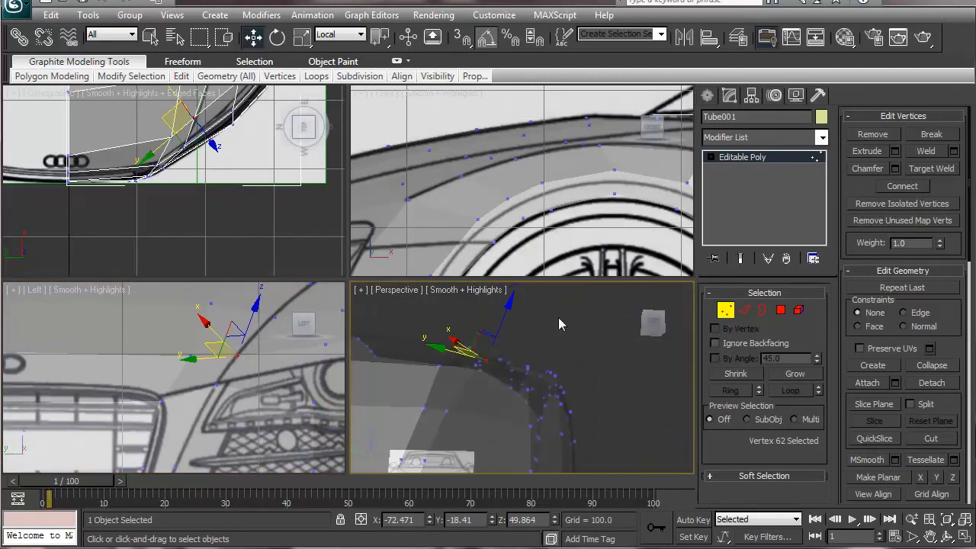
left_click_drag(509, 307, 510, 297)
middle_click_drag(509, 389, 482, 418, "alt")
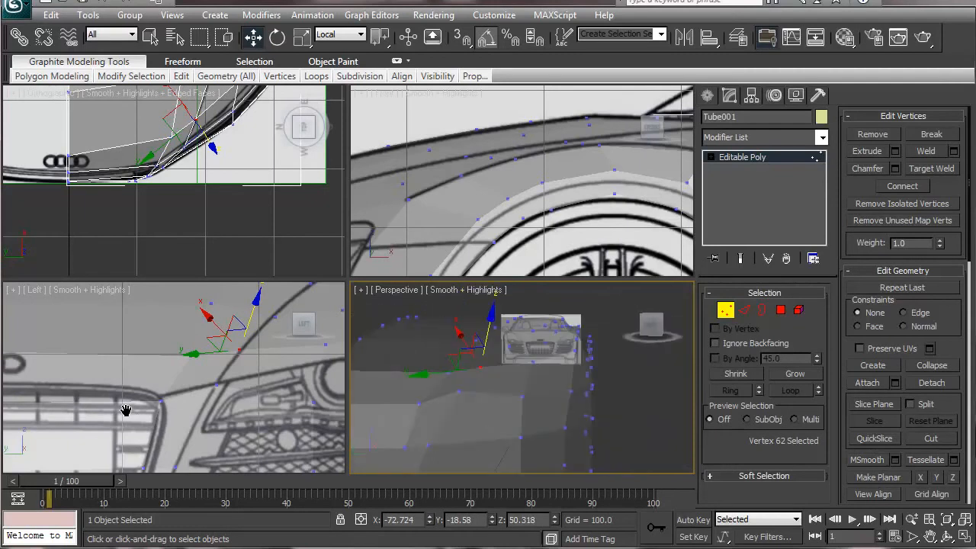
Step: Move the vertex inside the headlight up to the headlight's upper edge, at about X -69.31, Y -24.59, Z 49.40
middle_click_drag(143, 418, 49, 415)
middle_click_drag(214, 398, 130, 374)
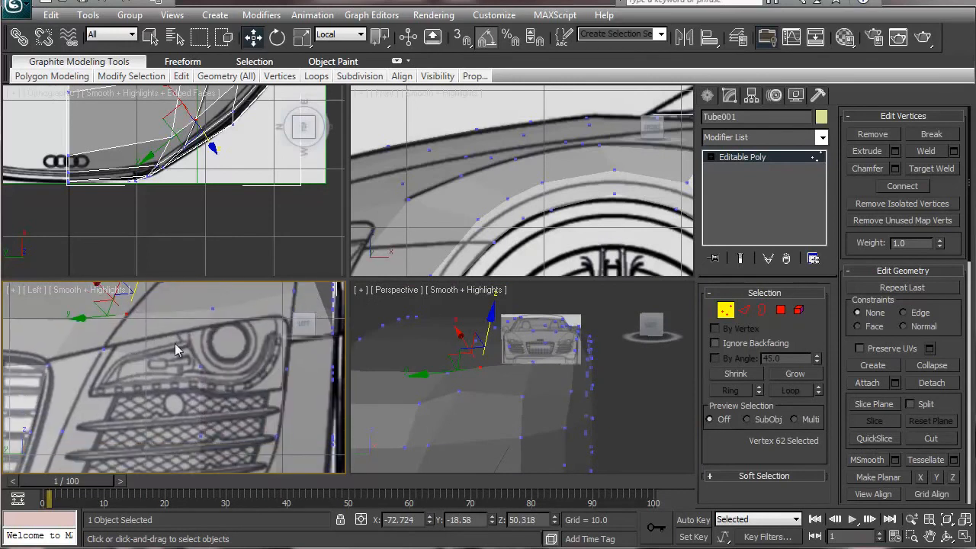
left_click(205, 391)
middle_click_drag(204, 392, 150, 418)
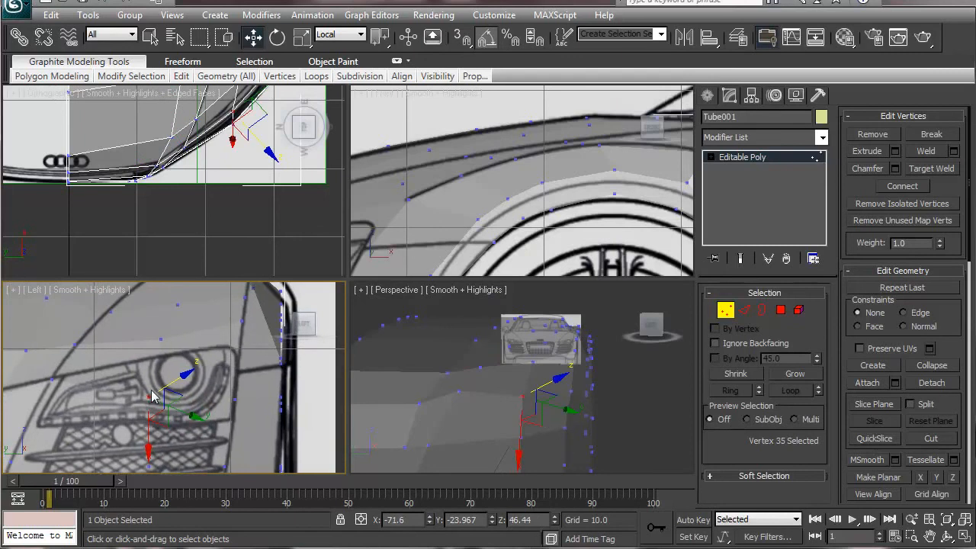
middle_click_drag(485, 400, 464, 404, "alt")
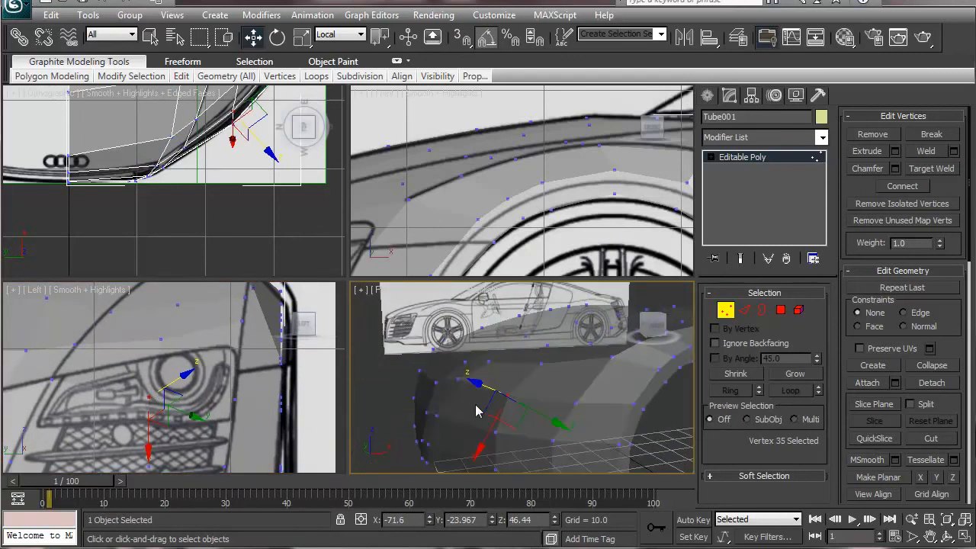
scroll(158, 428, "up", 1)
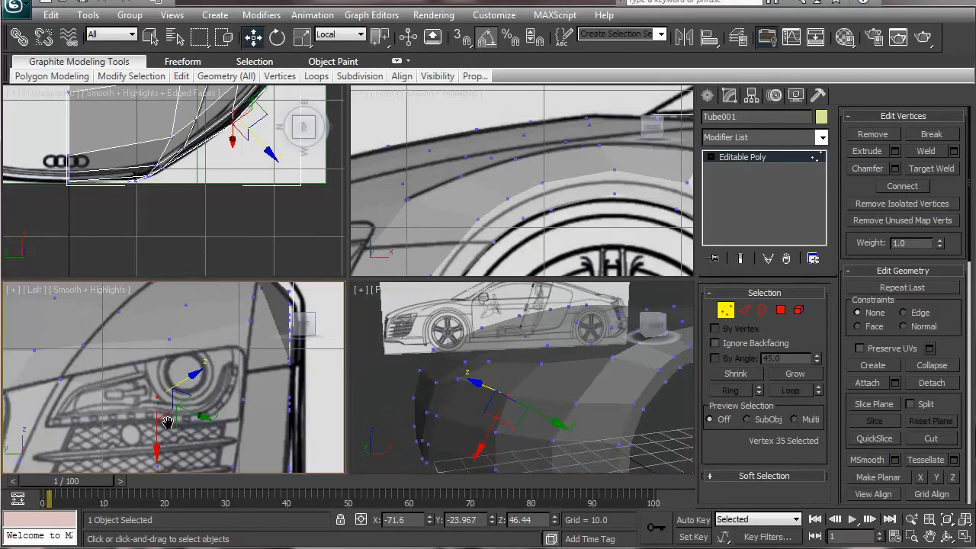
right_click(517, 428)
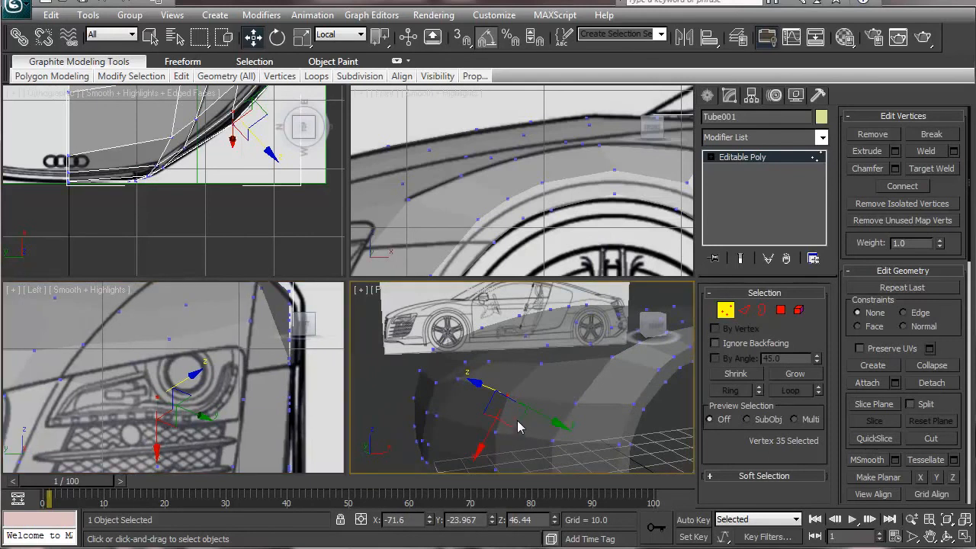
right_click(169, 431)
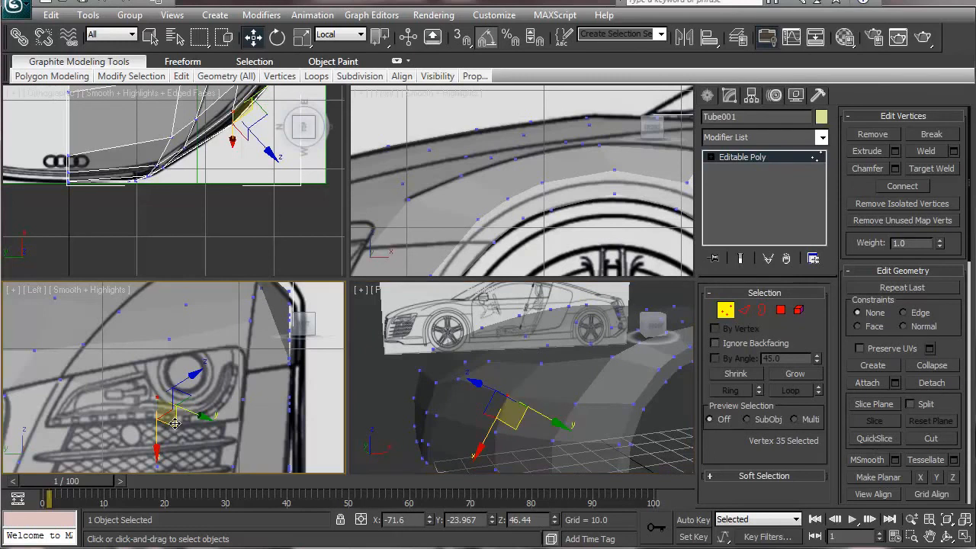
left_click_drag(176, 420, 182, 385)
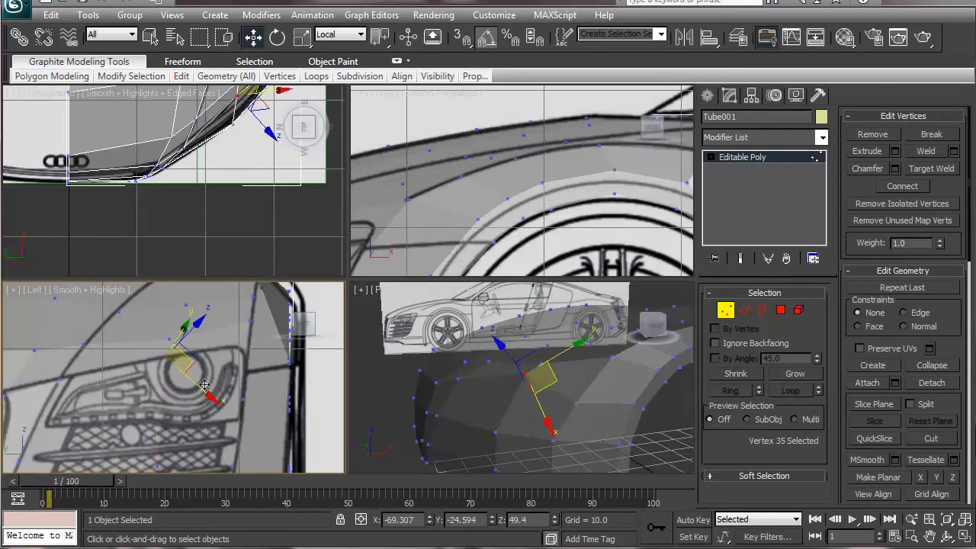
middle_click_drag(431, 429, 498, 421, "alt")
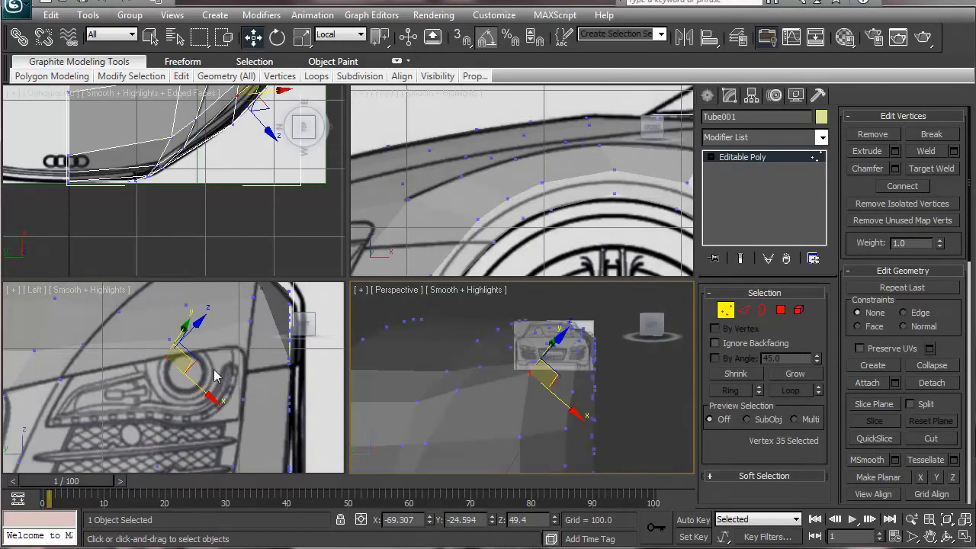
middle_click_drag(485, 386, 442, 385, "alt")
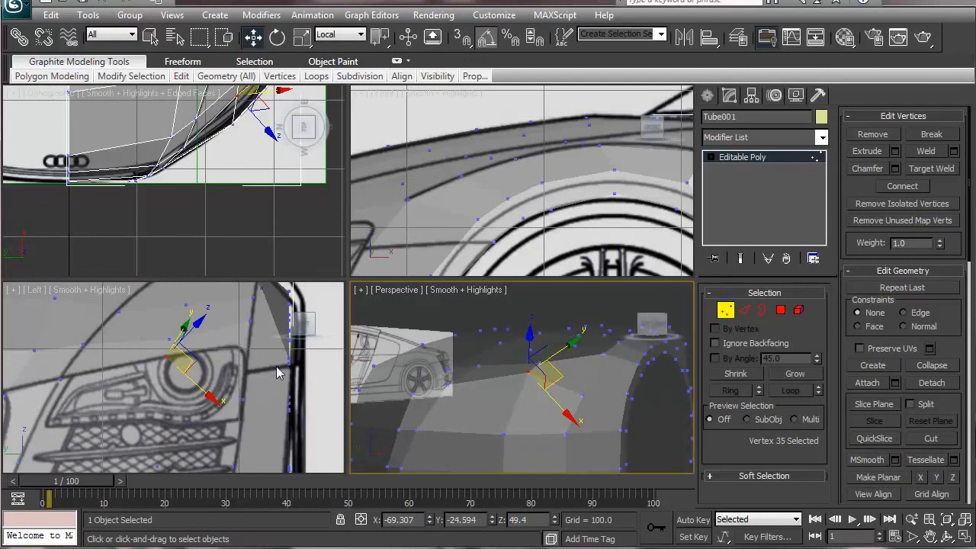
middle_click_drag(560, 377, 544, 401, "alt")
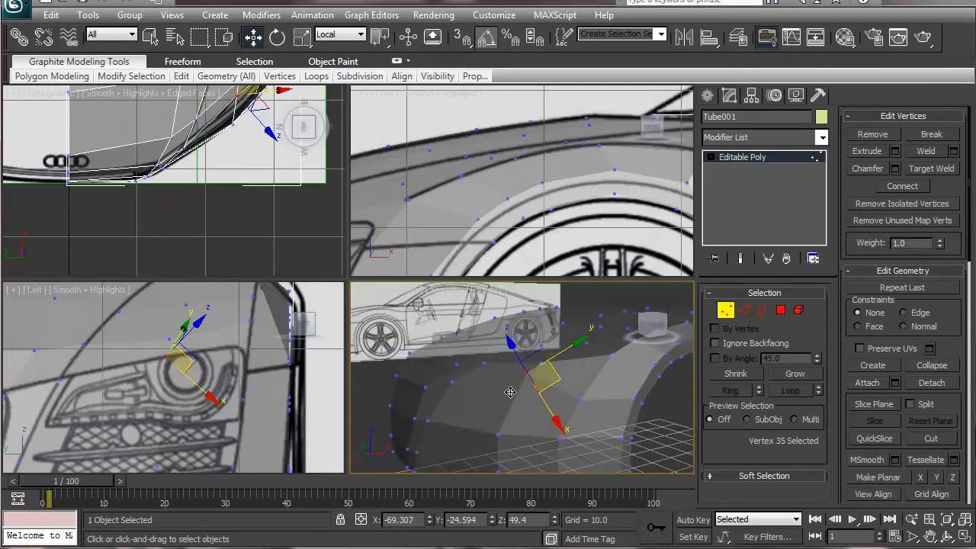
Step: Try to move the vertex at the headlight's outer edge up to about X -63.47, Y -30.45, Z 48.14, and undo it
left_click(243, 354)
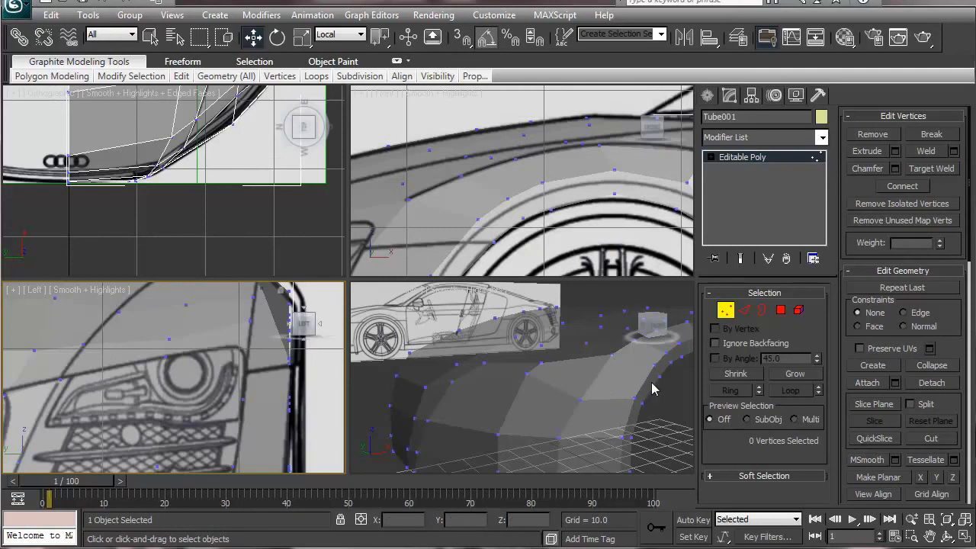
middle_click_drag(462, 382, 521, 394, "alt")
middle_click_drag(173, 388, 232, 324)
scroll(232, 324, "down", 2)
mouse_move(190, 426)
middle_mouse_down()
mouse_move(190, 358)
mouse_move(187, 427)
middle_mouse_up()
scroll(169, 349, "up", 2)
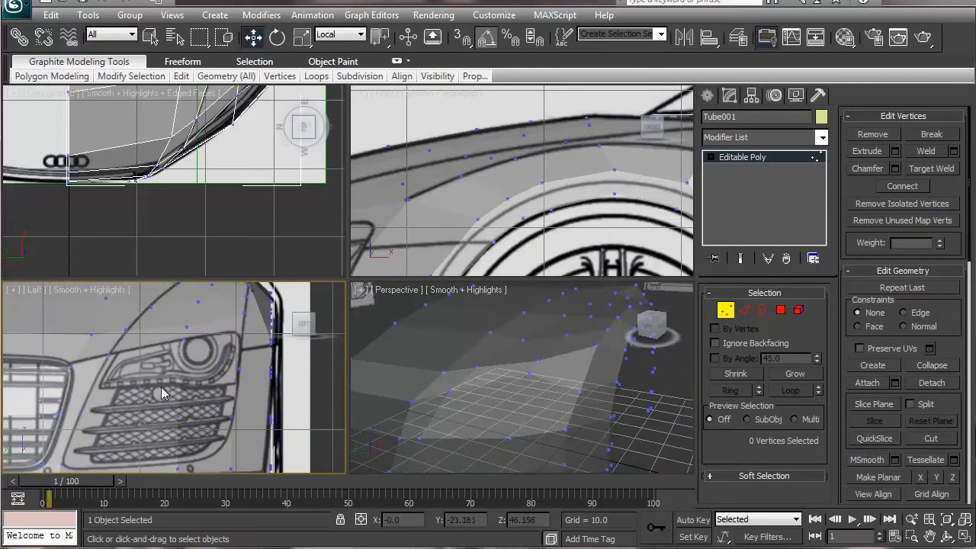
left_click(238, 367)
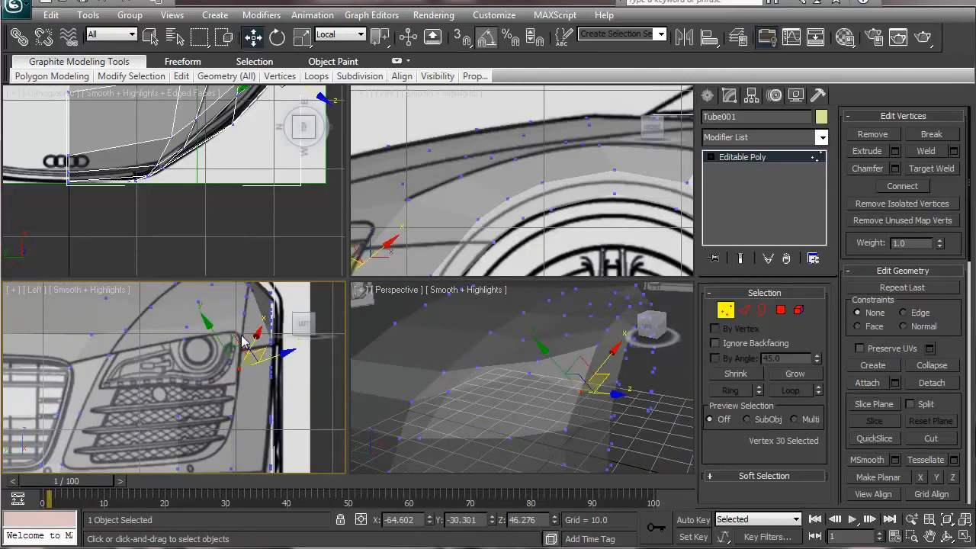
left_click_drag(244, 344, 246, 327)
middle_click_drag(471, 232, 527, 210)
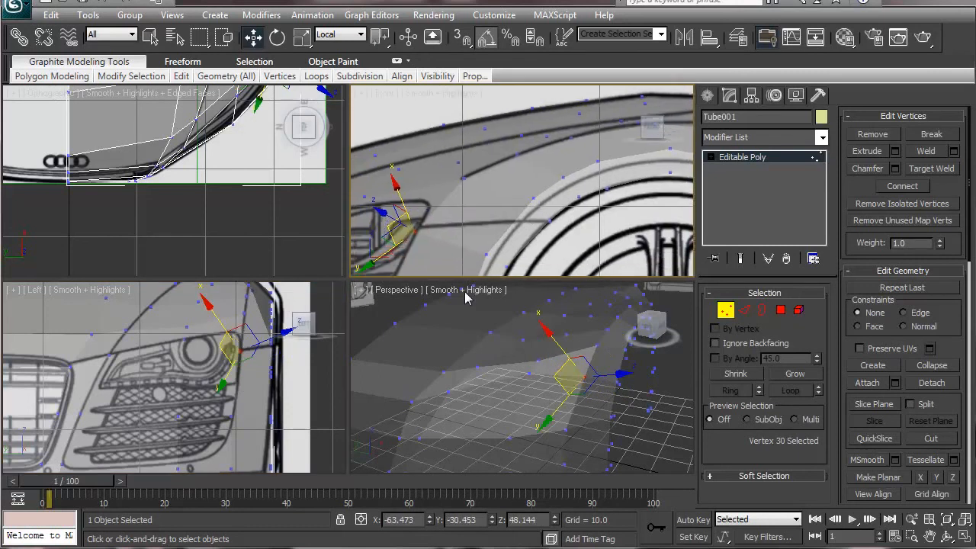
key("ctrl+z")
Step: Try to move the upper front wheel-arch vertex down to the side-view panel line, and undo back to the headlight's upper-edge vertex
middle_click_drag(456, 244, 522, 196)
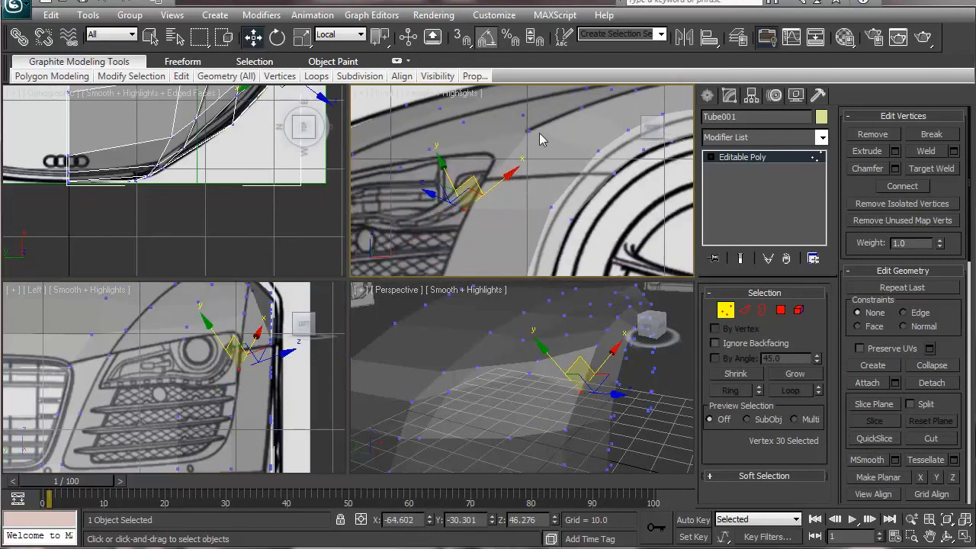
left_click(596, 150)
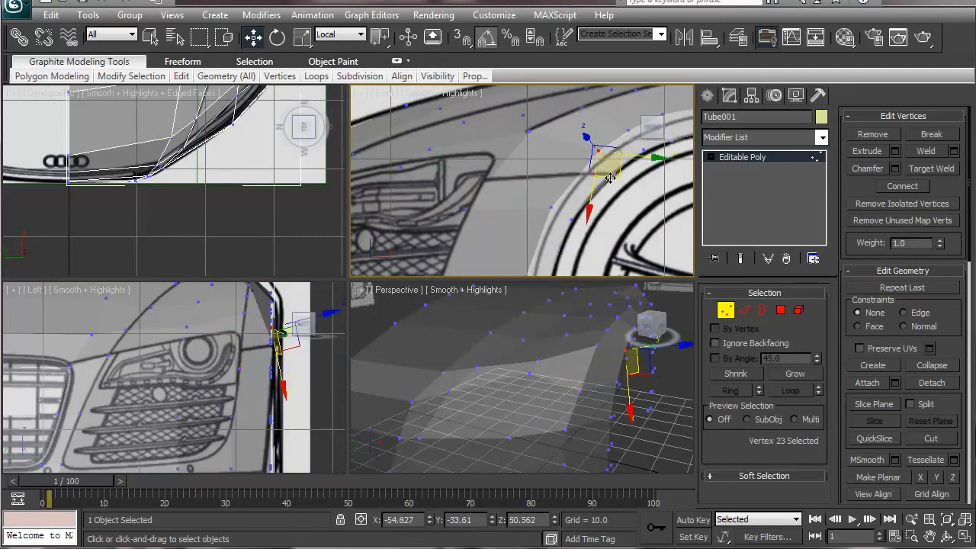
left_click_drag(610, 179, 588, 199)
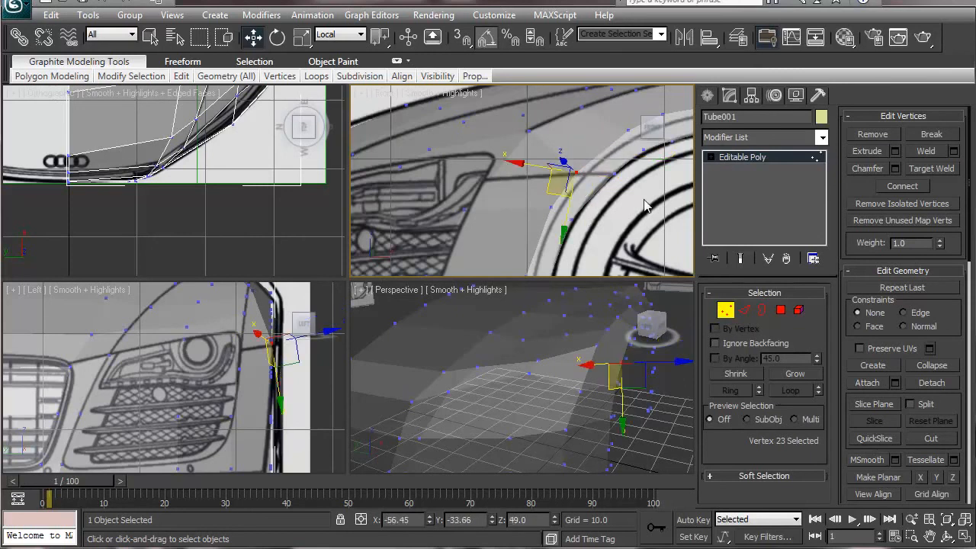
middle_click_drag(644, 206, 594, 212)
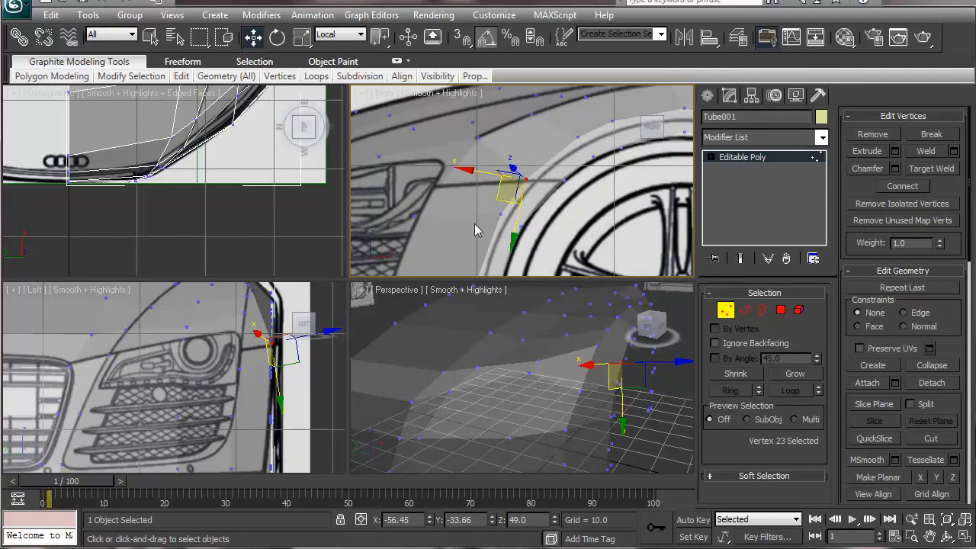
middle_click_drag(475, 224, 493, 229)
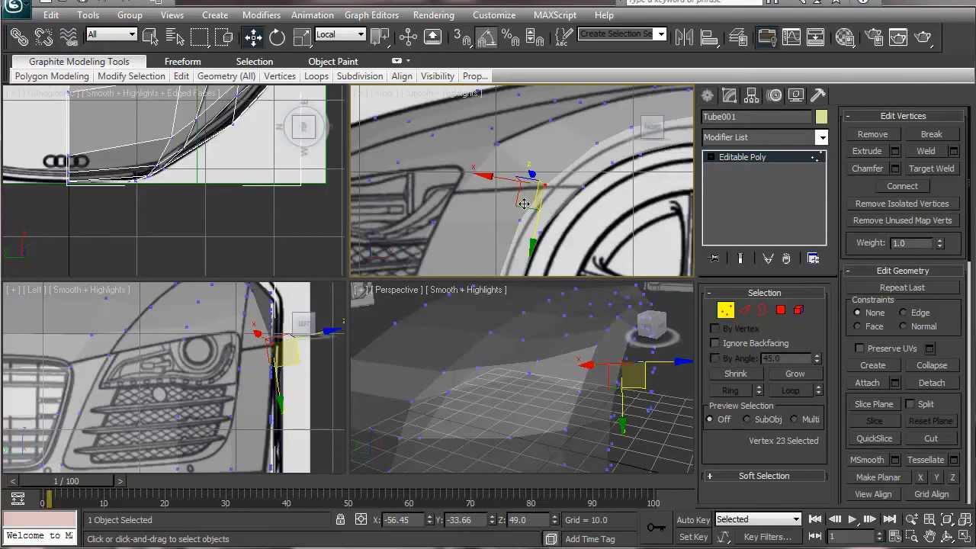
key("ctrl+z")
key("ctrl+z")
key("ctrl+z")
key("ctrl+z")
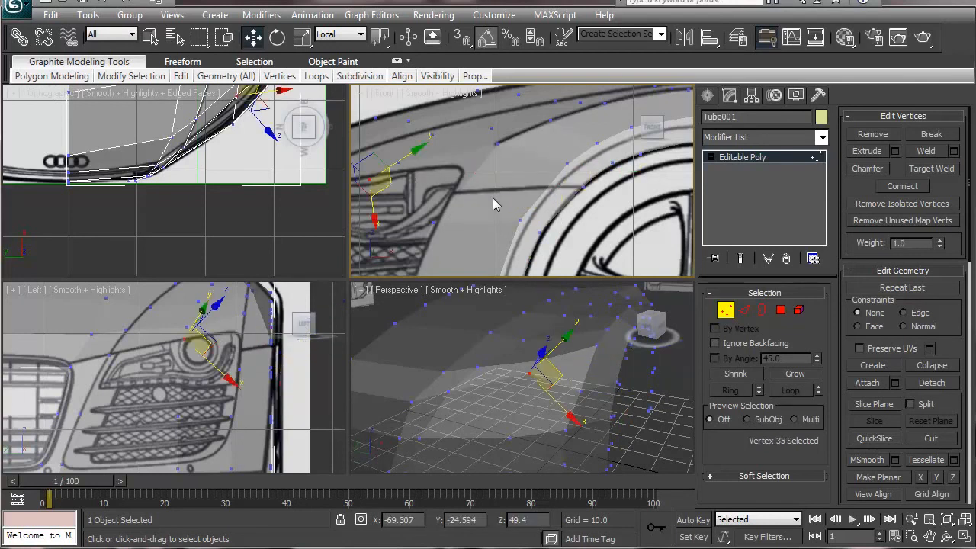
Step: Adjust the vertex on the headlight's upper edge to about X -69.74, Y -24.14, Z 49.41
middle_click_drag(537, 412, 535, 400, "alt")
left_click_drag(522, 415, 528, 392)
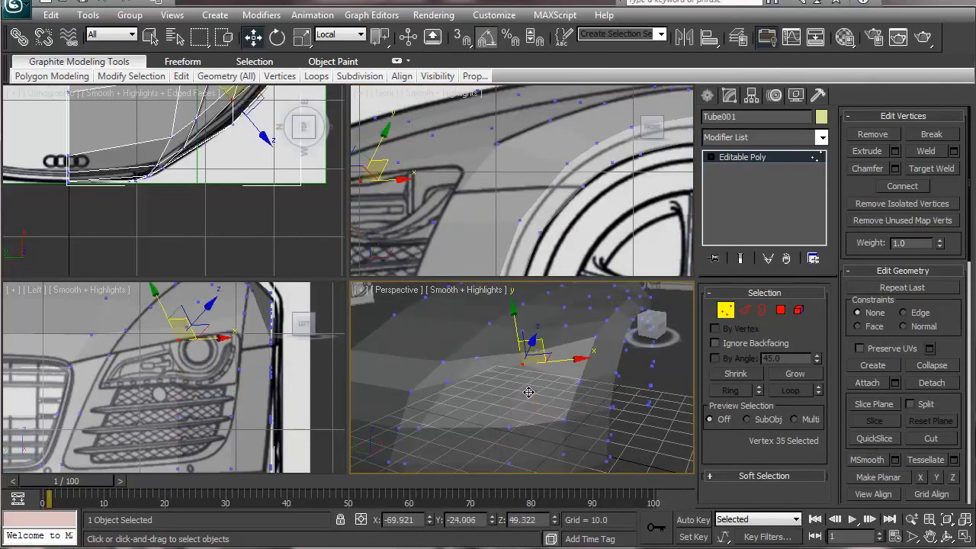
key("ctrl+z")
left_click(529, 423)
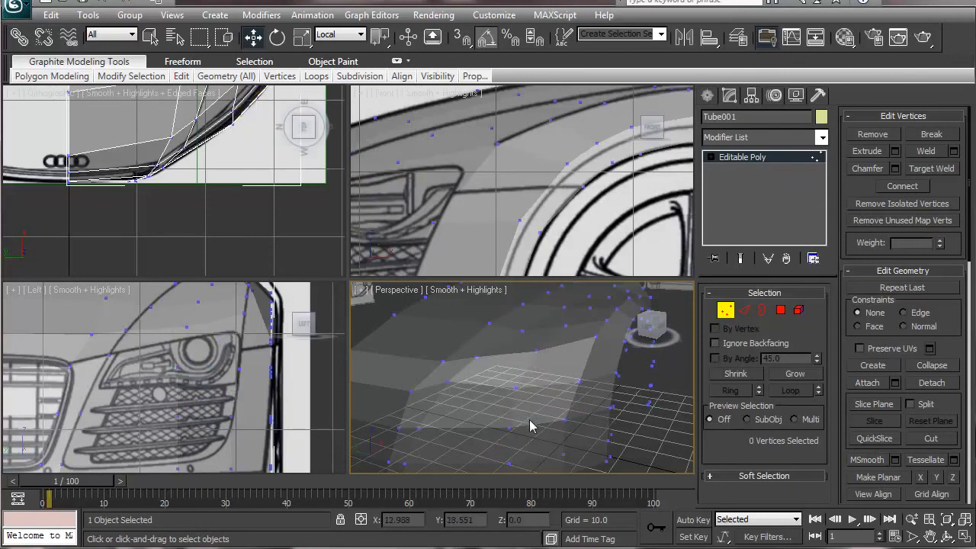
left_click(514, 390)
left_click_drag(524, 411, 531, 383)
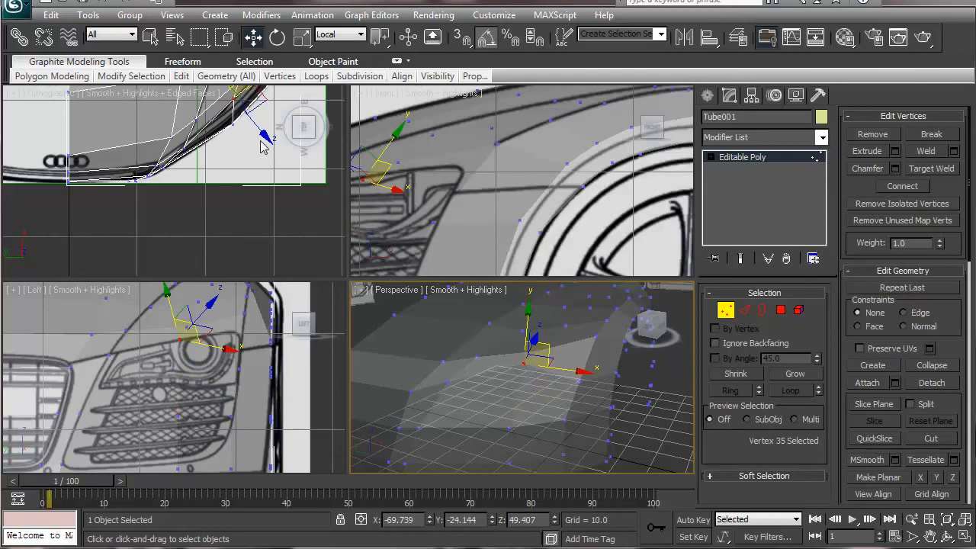
Step: Reselect the headlight's upper-edge vertex and move it to about X -70.26, Y -24.59, Z 49.89
scroll(219, 183, "up", 4)
left_click(217, 163)
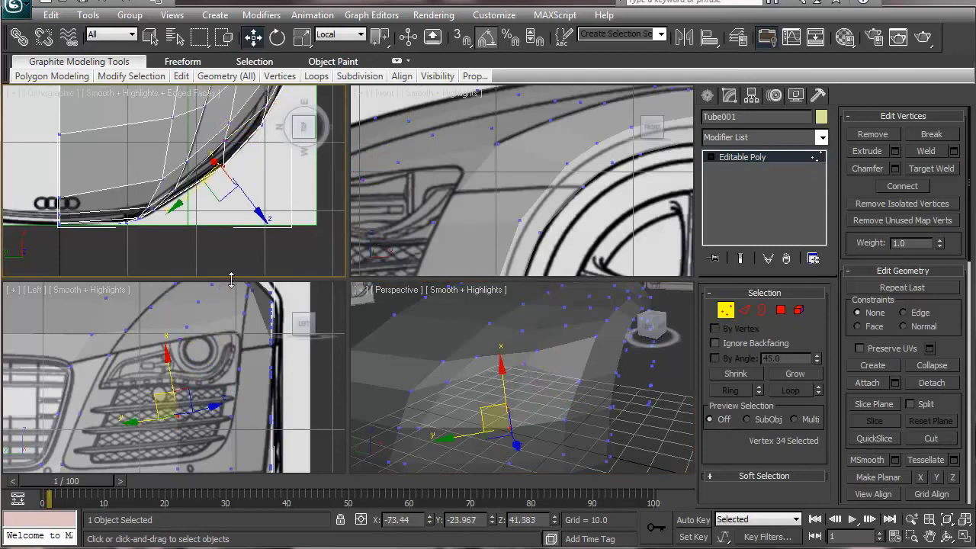
middle_click_drag(511, 395, 404, 385, "alt")
left_click_drag(436, 414, 438, 415)
left_click(520, 364)
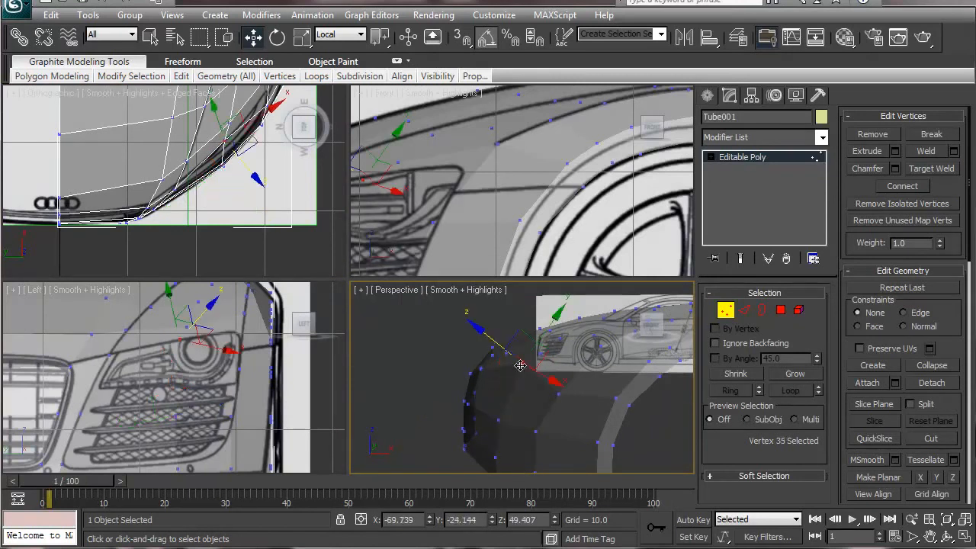
left_click(254, 179)
left_click_drag(256, 179, 266, 292)
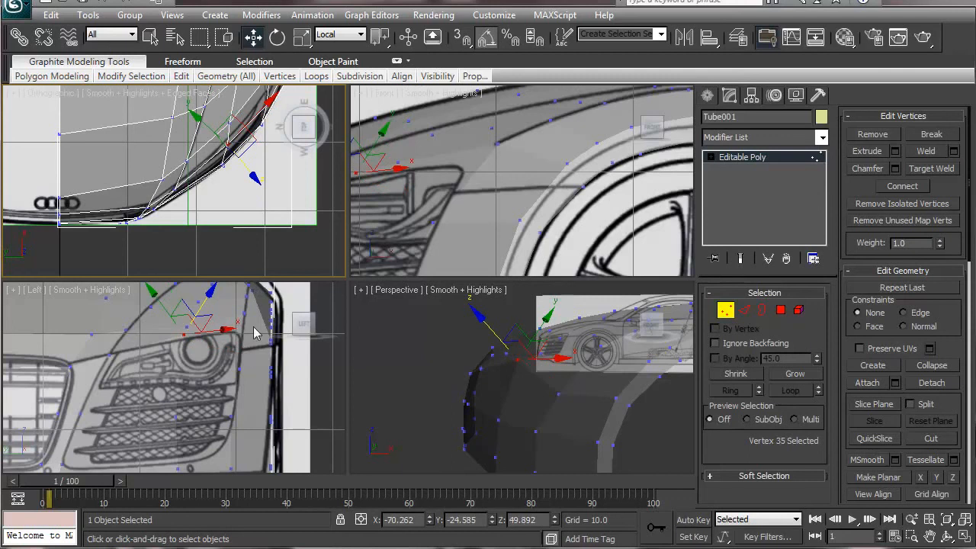
Step: Switch the reference coordinate system to Working and nudge the headlight's upper-edge vertex in the left view
left_click(342, 34)
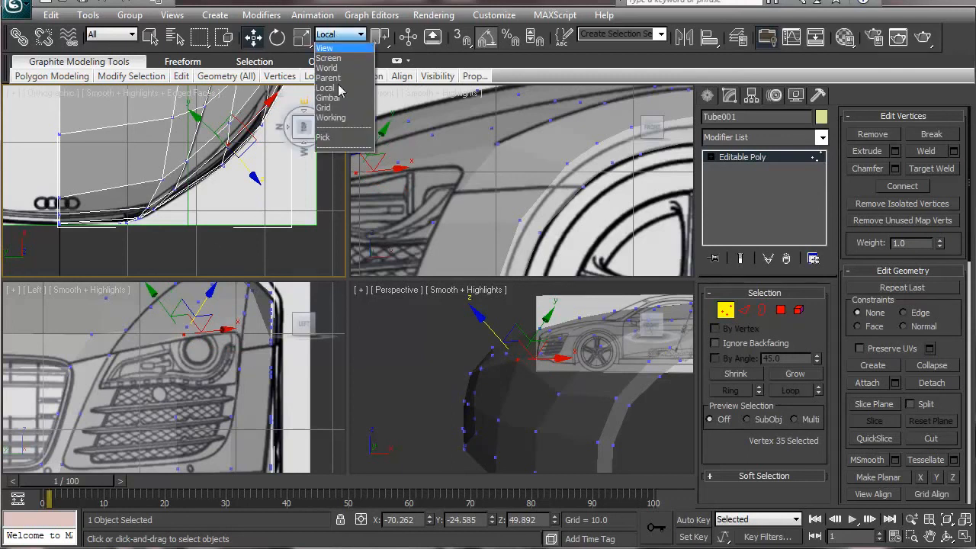
left_click(331, 117)
middle_click_drag(176, 288, 200, 309)
left_click_drag(195, 306, 199, 309)
middle_click_drag(214, 444, 232, 374)
Step: Set the reference coordinate system to Local and move the vertex just below the bumper's side intake up about 0.7 along Y
left_click(206, 435)
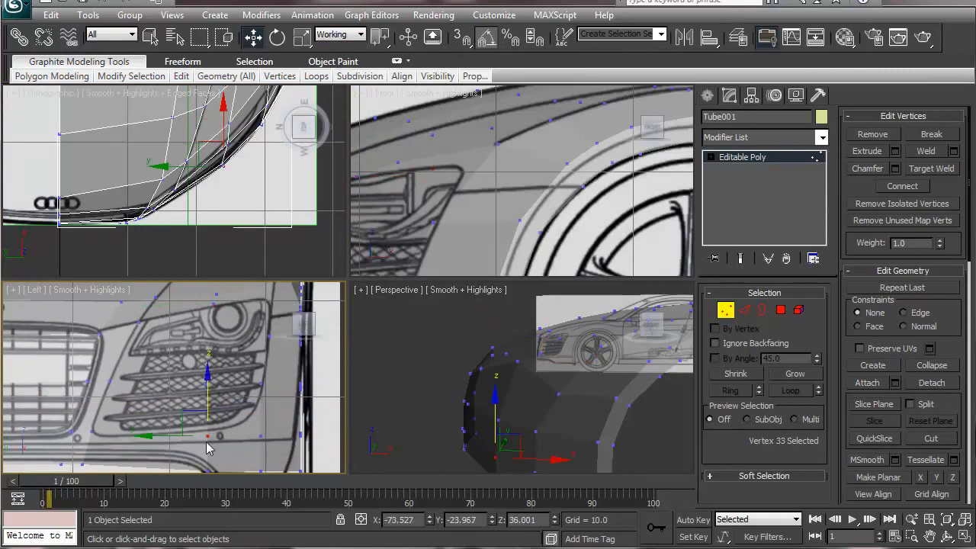
left_click(340, 34)
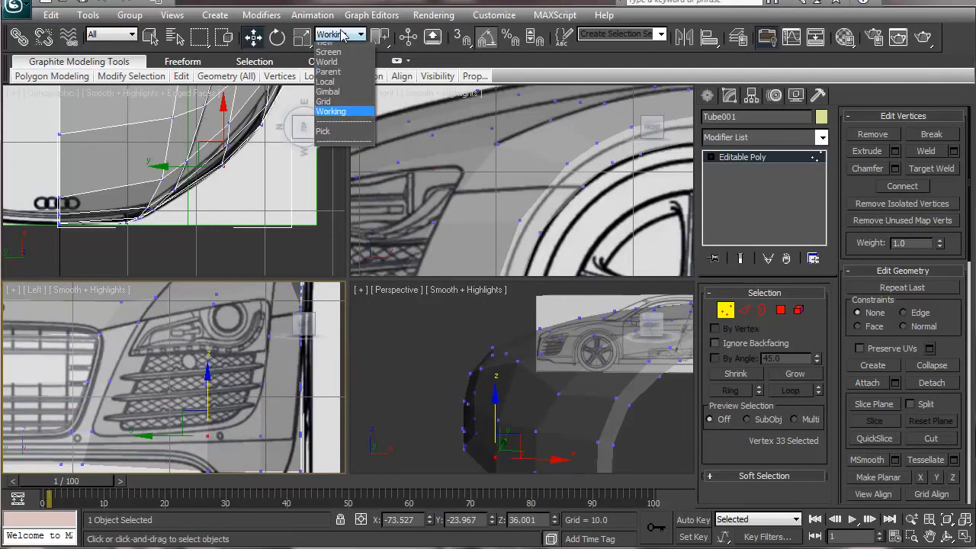
left_click(326, 88)
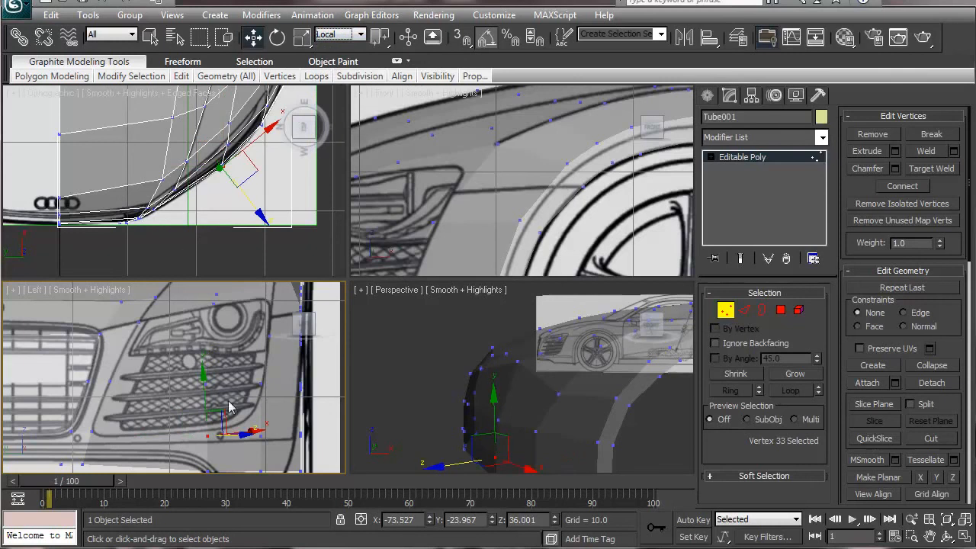
left_click_drag(207, 371, 204, 360)
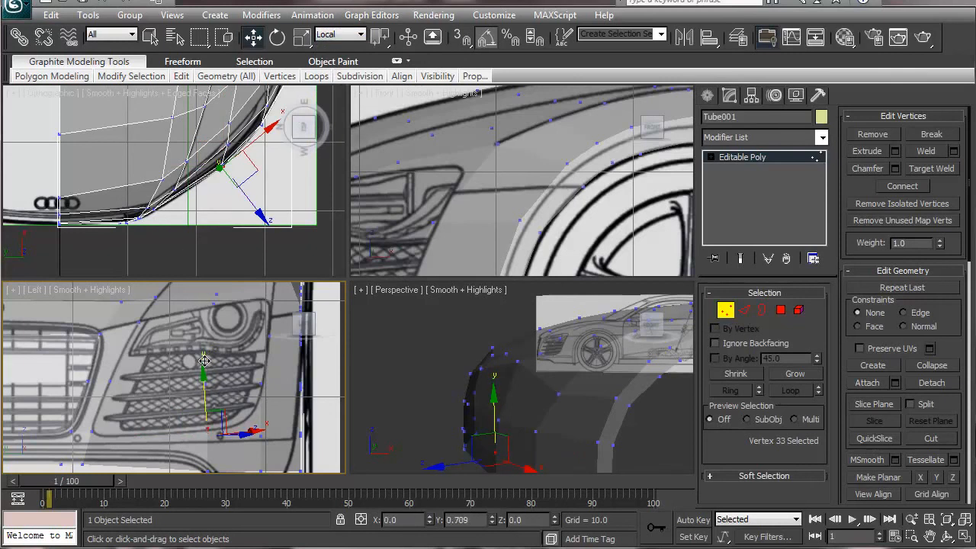
Step: Select the vertex outside the side intake's lower outer corner and nudge it to refine the bumper curve
left_click(260, 436)
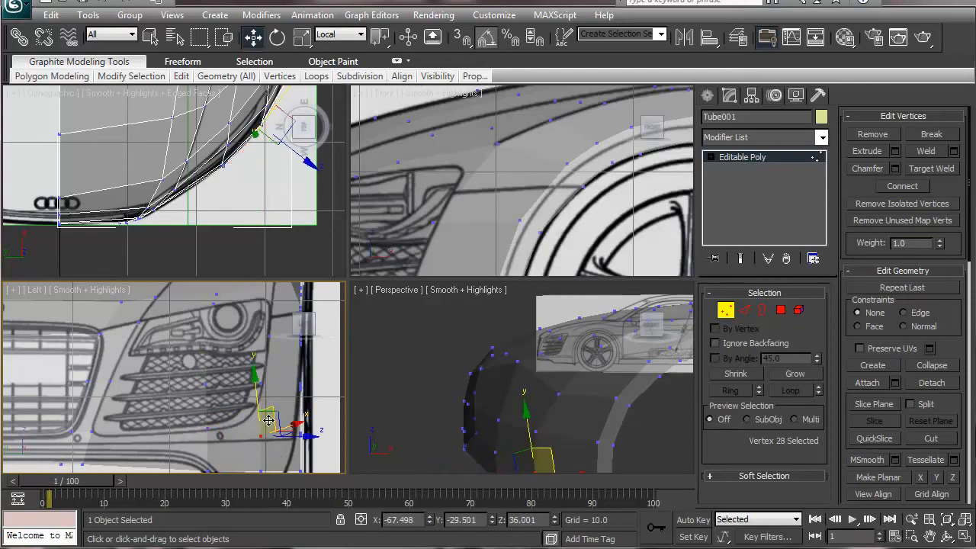
middle_click_drag(567, 430, 567, 410, "alt")
left_click_drag(566, 409, 556, 394)
middle_click_drag(462, 390, 499, 305, "alt")
Step: Select the bottom-edge vertex below the side intake's outer corner and move it along its Local axes to about X -68.46, Y -28.72, Z 32.14
left_click(255, 470)
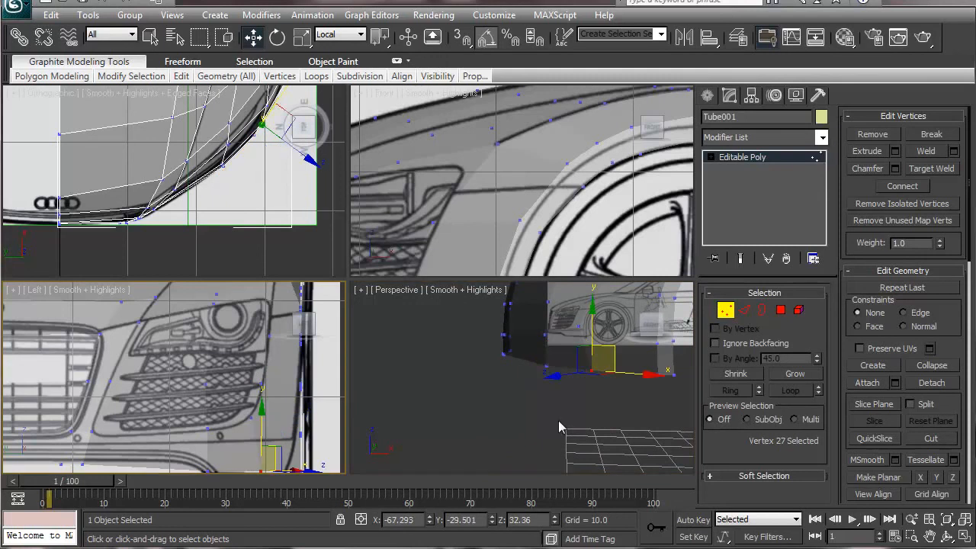
middle_click_drag(545, 376, 610, 410, "alt")
left_click_drag(654, 419, 649, 413)
middle_click_drag(458, 240, 589, 144)
middle_click_drag(484, 268, 686, 31)
middle_click_drag(556, 195, 474, 257)
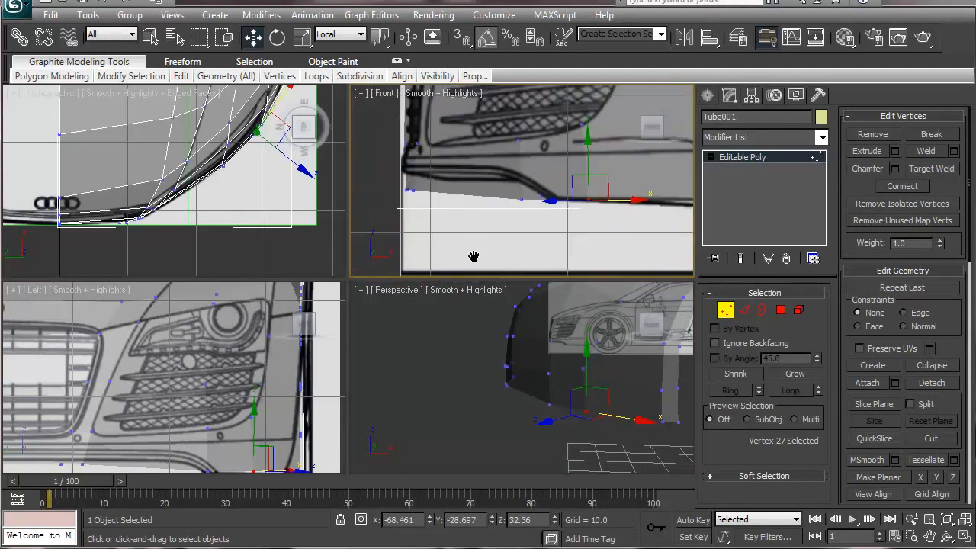
left_click_drag(543, 199, 540, 198)
middle_click_drag(557, 409, 502, 439, "alt")
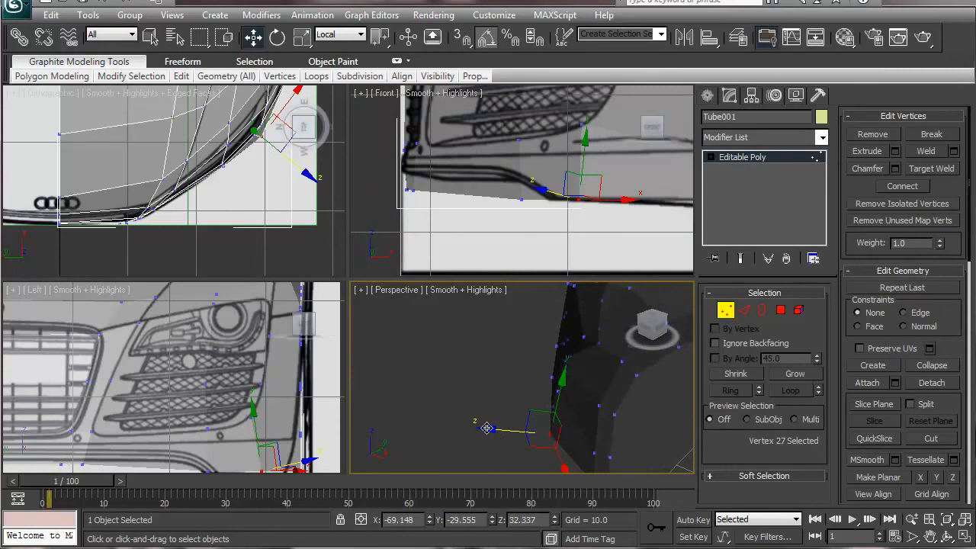
left_click_drag(487, 428, 503, 439)
Step: Set the reference coordinate system to Working and move the bottom-edge bumper vertex to about X -69.02, Y -28.13, leaving it deselected
left_click(341, 35)
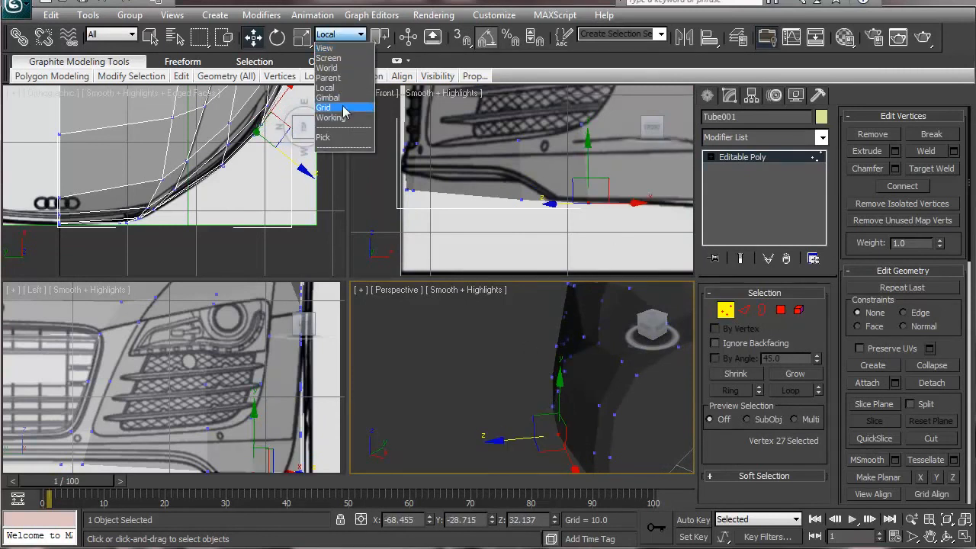
left_click(336, 113)
left_click(647, 204)
left_click_drag(648, 204, 641, 203)
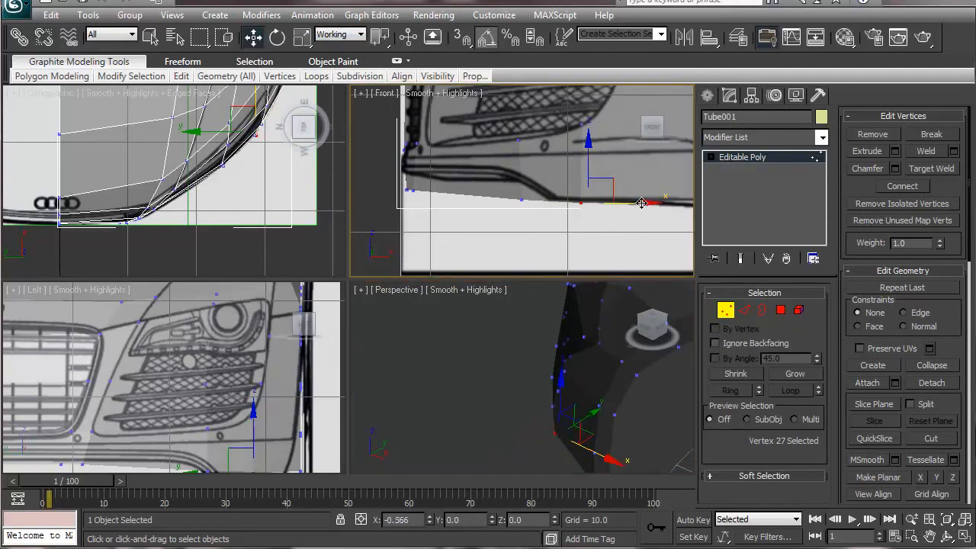
middle_click_drag(250, 173, 247, 219)
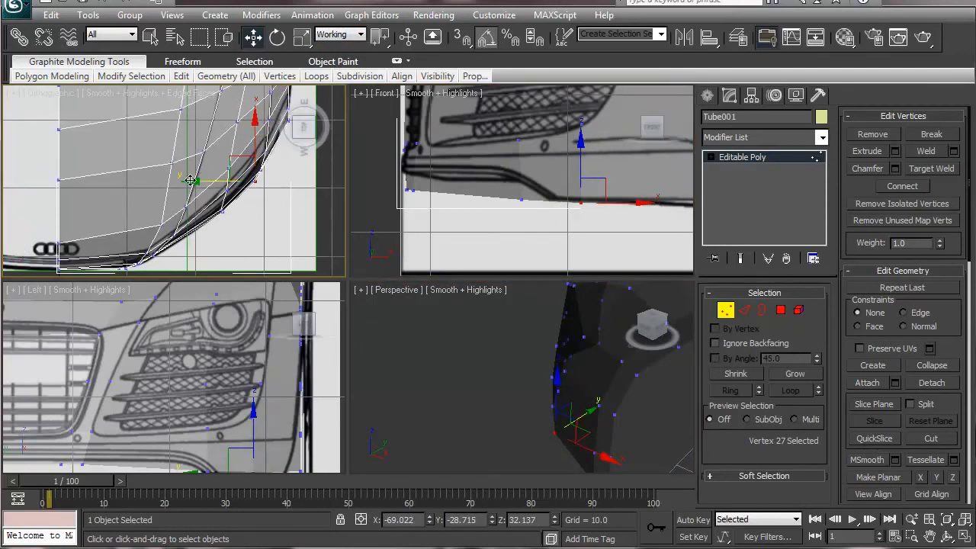
left_click_drag(190, 180, 184, 180)
middle_click_drag(126, 432, 132, 381)
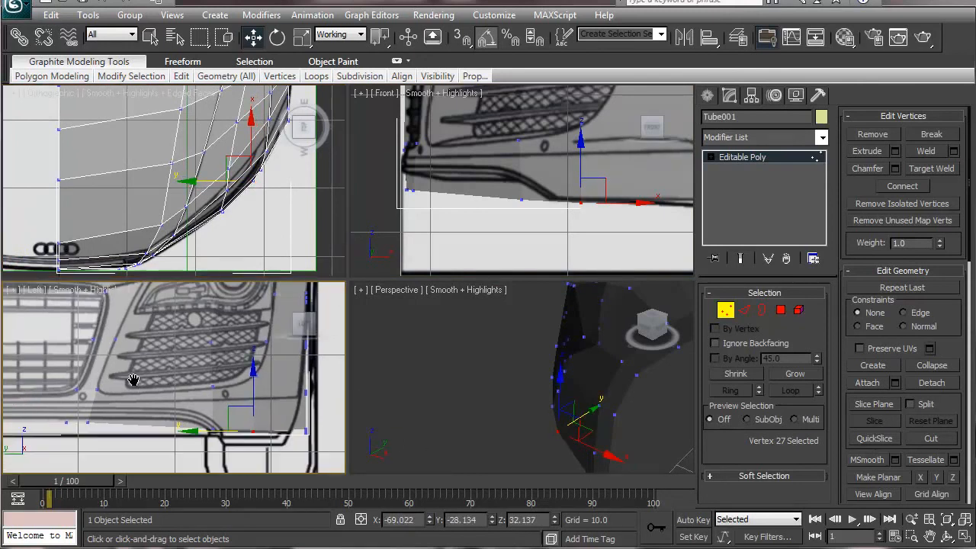
middle_click_drag(210, 375, 157, 410)
left_click(242, 402)
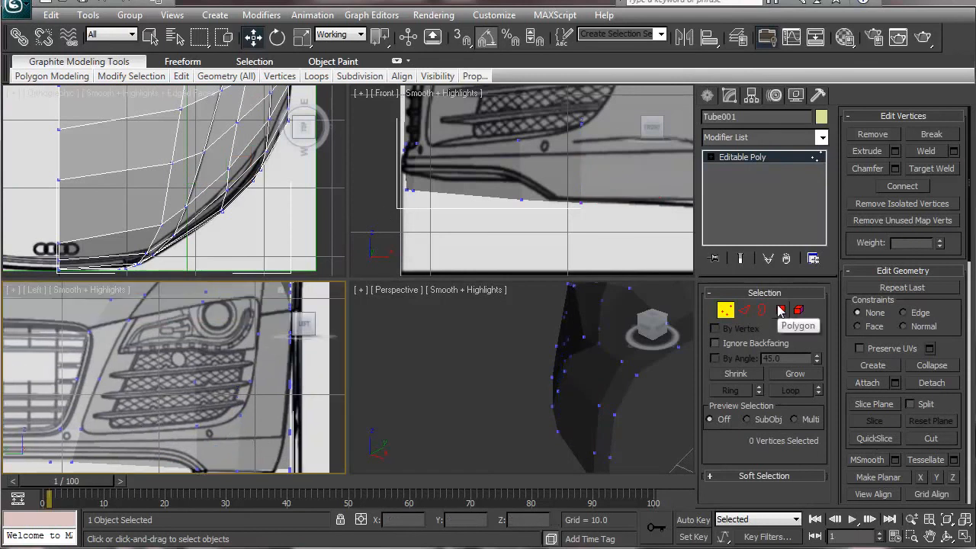
Step: Examine the polygons around the headlight and side intake at polygon level, selecting the four that cover both areas
left_click(781, 310)
left_click(213, 334)
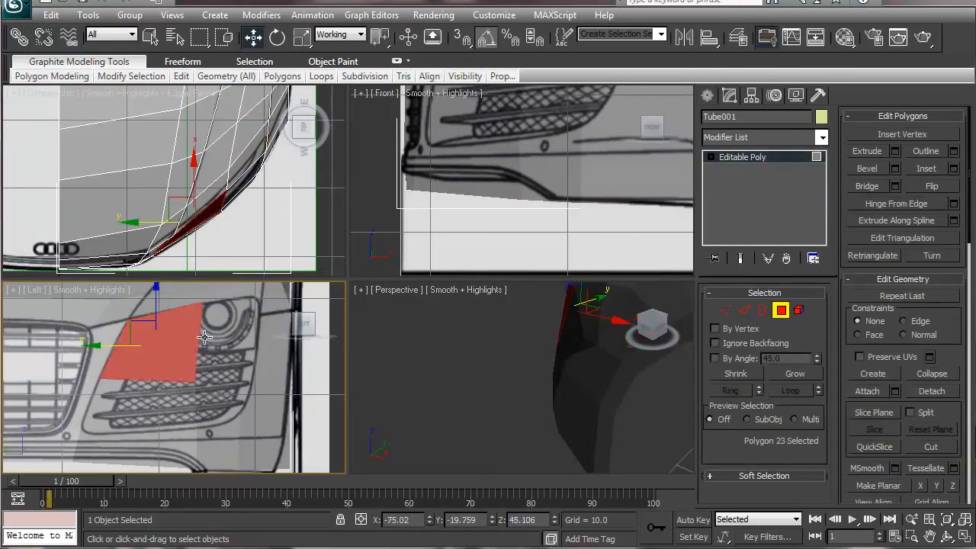
left_click(249, 308, "ctrl")
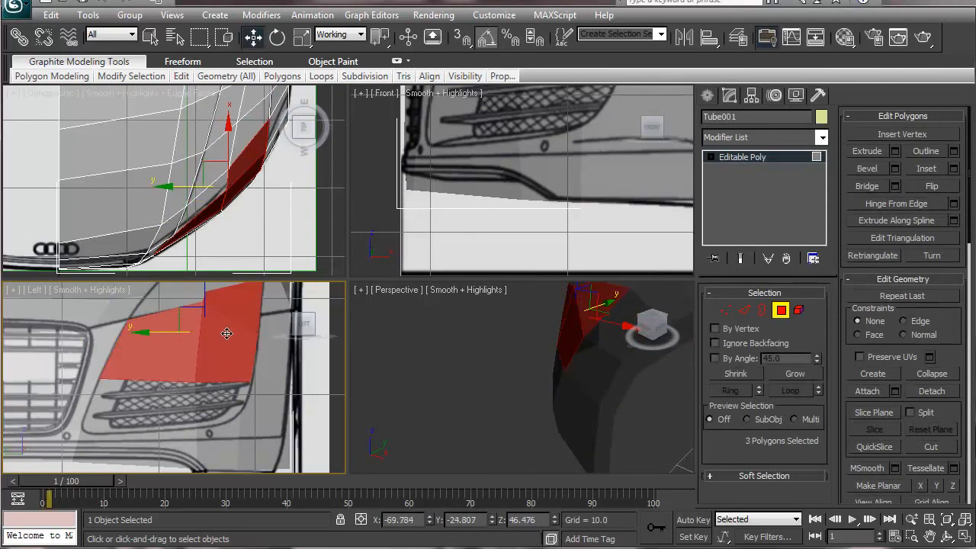
left_click(235, 355)
left_click(216, 408, "ctrl")
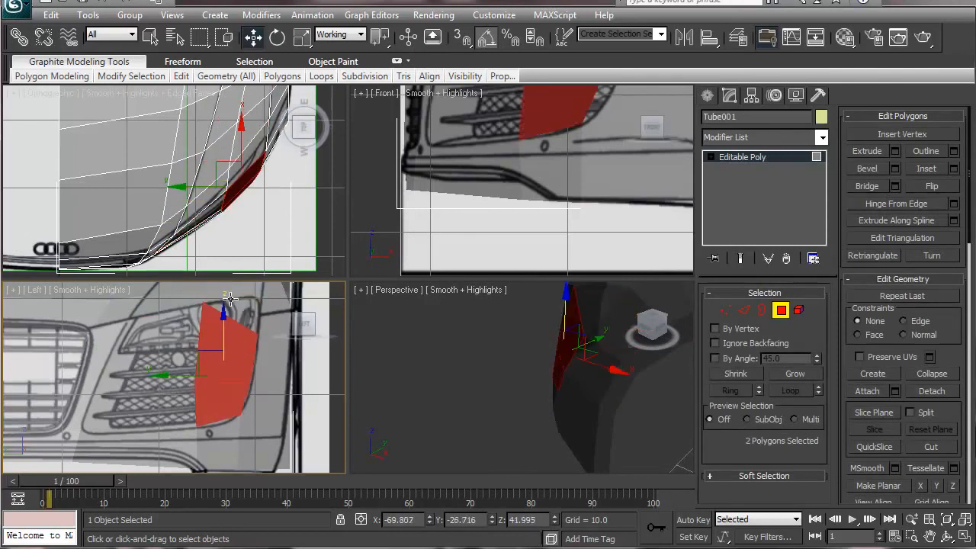
left_click(244, 308)
middle_click_drag(206, 364, 208, 410)
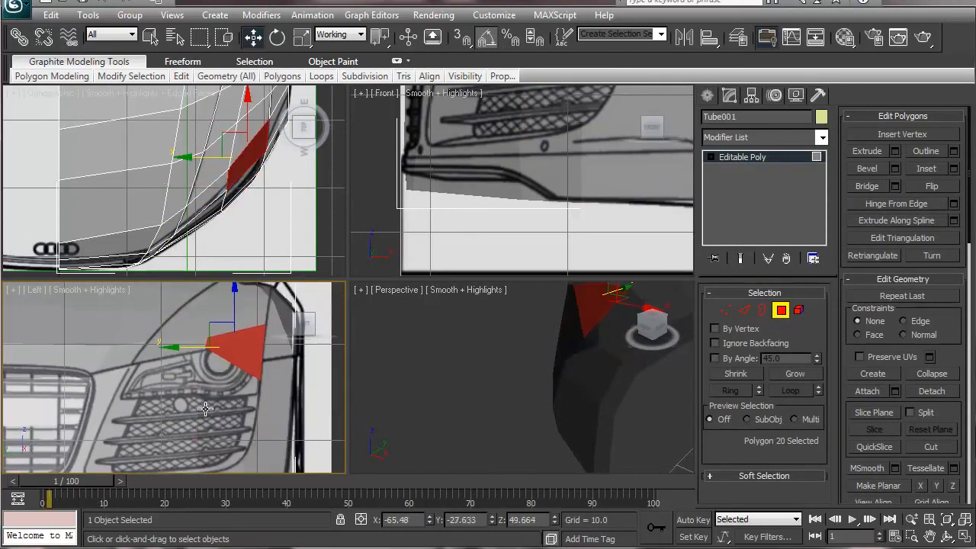
left_click(235, 385)
left_click(171, 380, "ctrl")
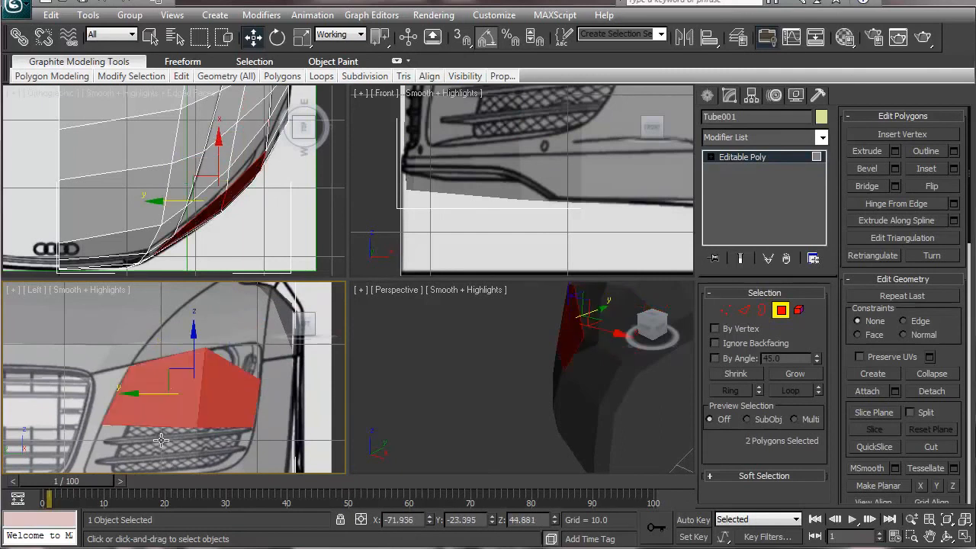
left_click(162, 441, "ctrl")
left_click(218, 444, "ctrl")
middle_click_drag(200, 364, 222, 282)
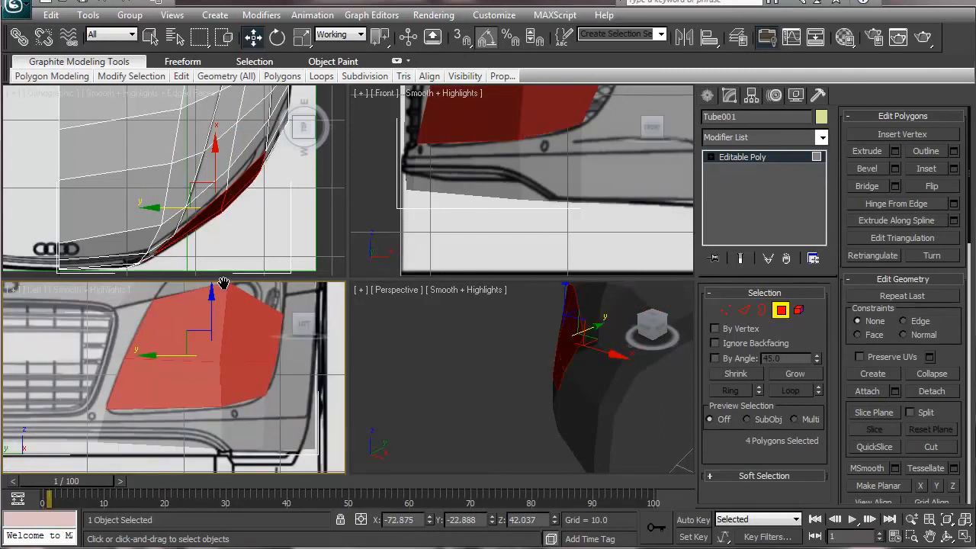
Step: Return to vertex level, set the reference coordinate system to Local, and nudge the headlight's upper-edge vertex slightly in the top view
left_click(725, 309)
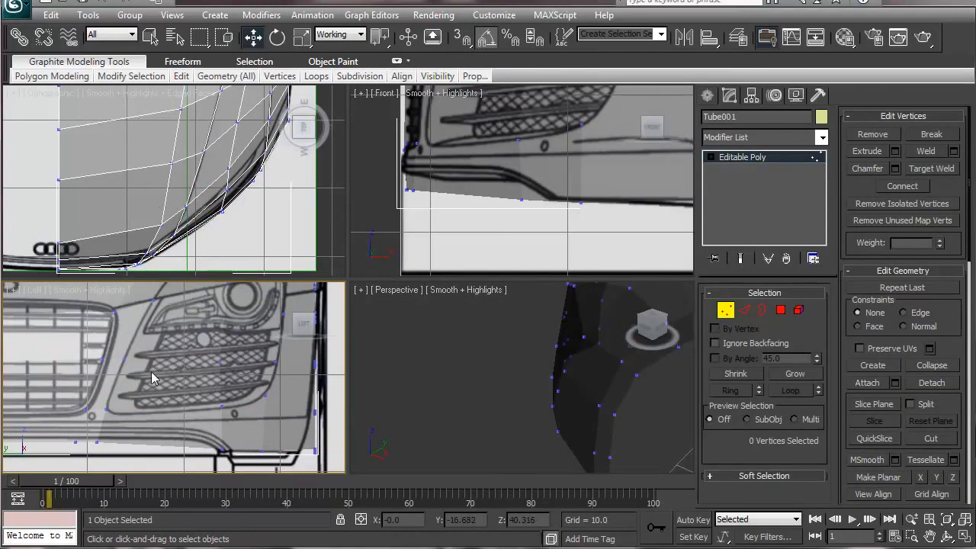
middle_click_drag(153, 365, 170, 342)
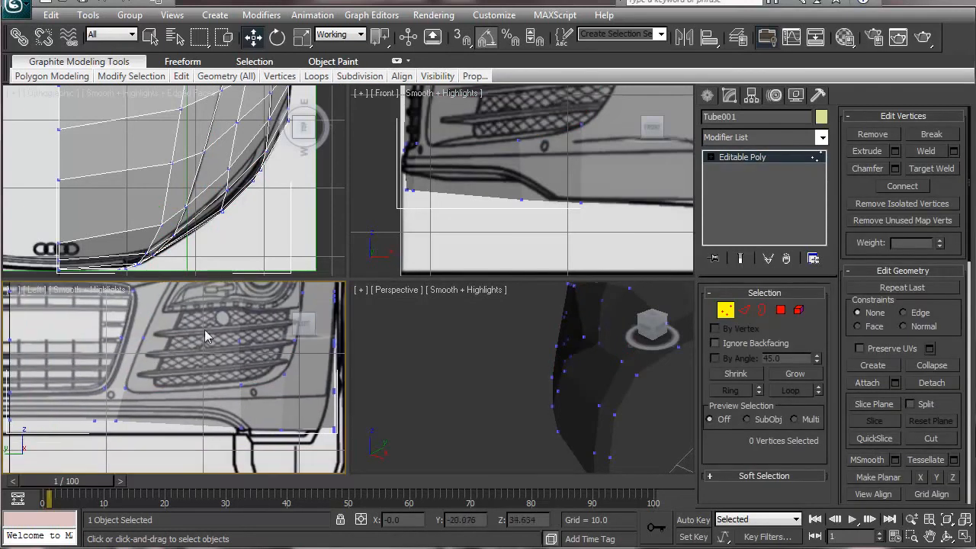
middle_click_drag(201, 225, 207, 197)
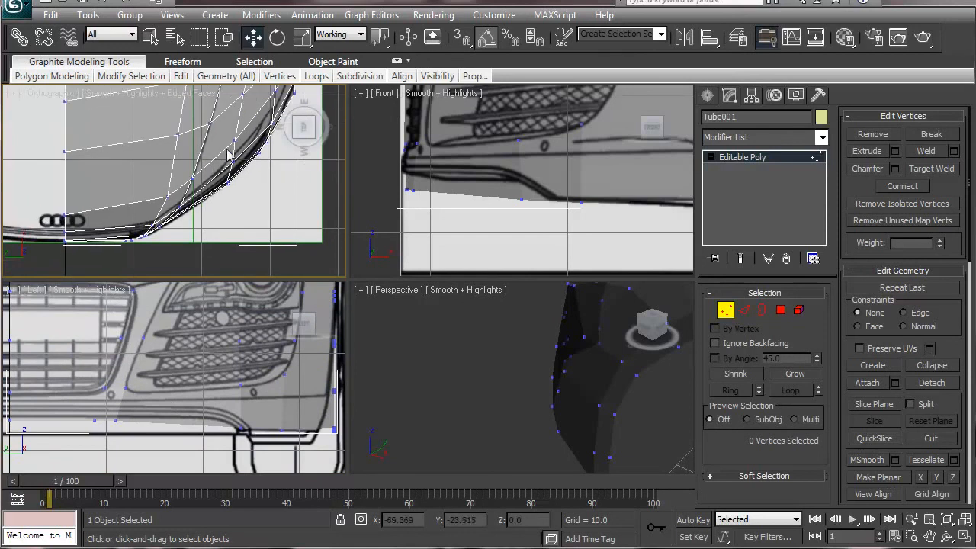
left_click(230, 161)
left_click(338, 35)
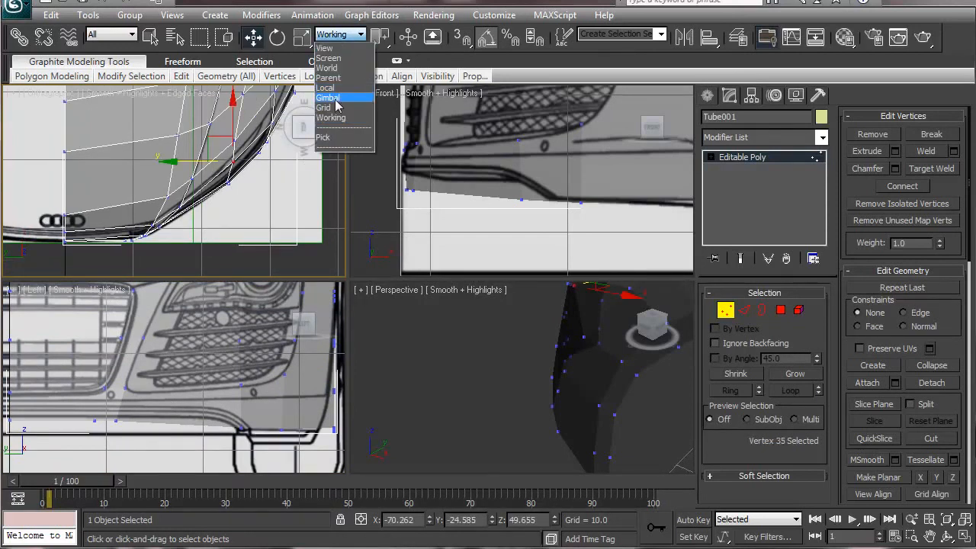
left_click(343, 90)
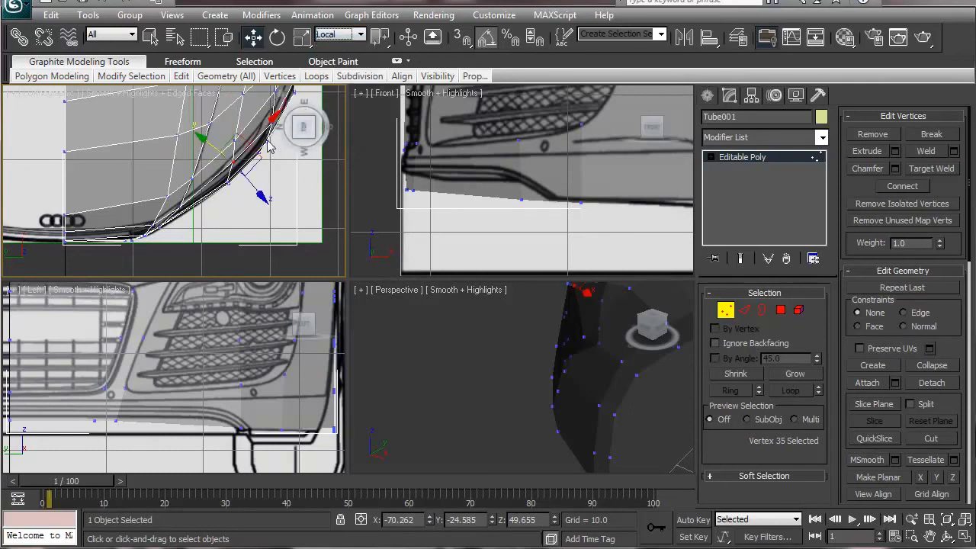
middle_click_drag(259, 158, 253, 174)
left_click_drag(256, 215, 255, 213)
Step: Select the vertex just behind the headlight's upper edge and move it in Working coordinates to about X -67.54, Y -25.08
left_click(236, 171)
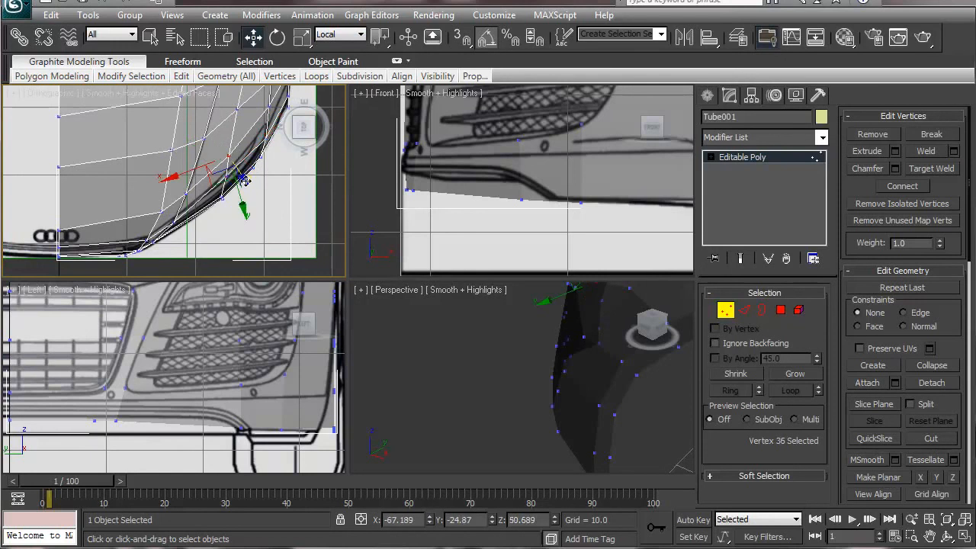
middle_click_drag(519, 390, 504, 416, "alt")
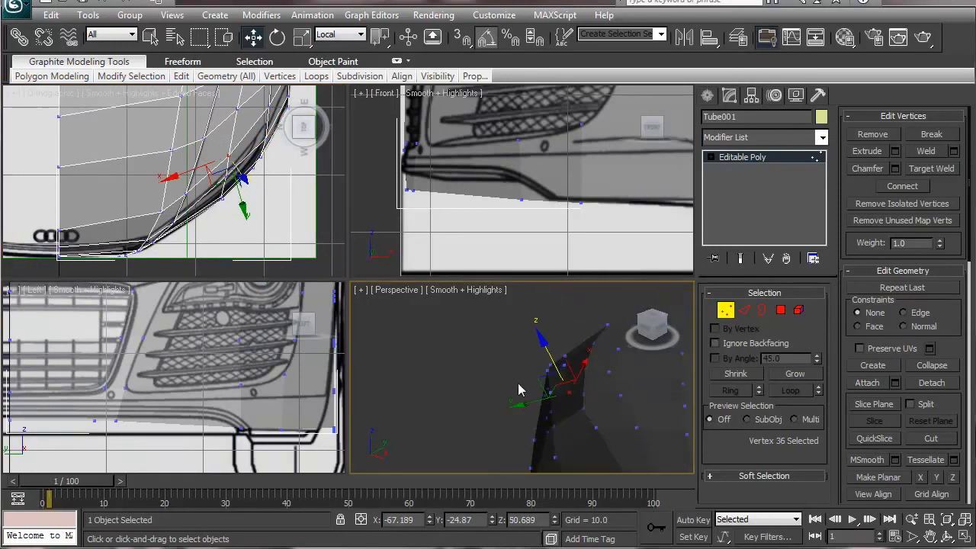
left_click(346, 35)
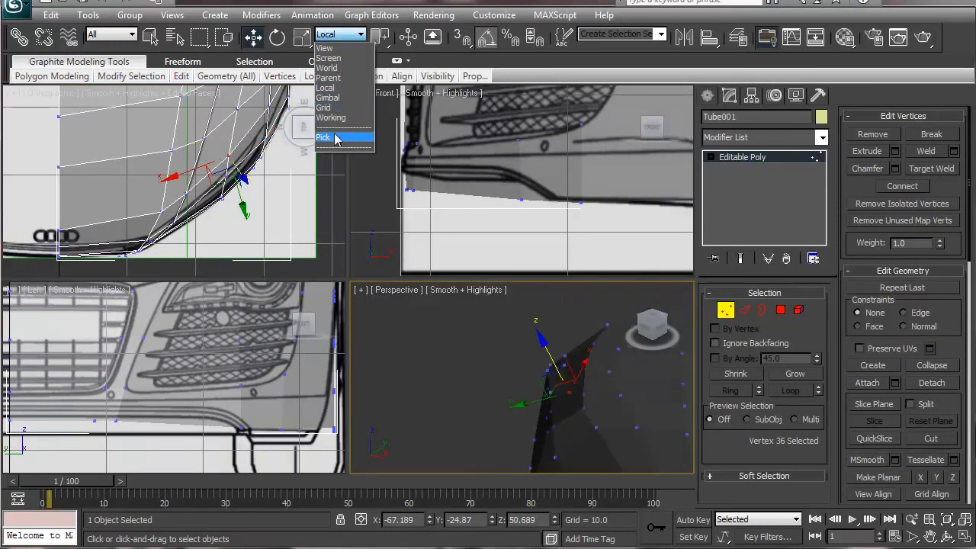
left_click(330, 120)
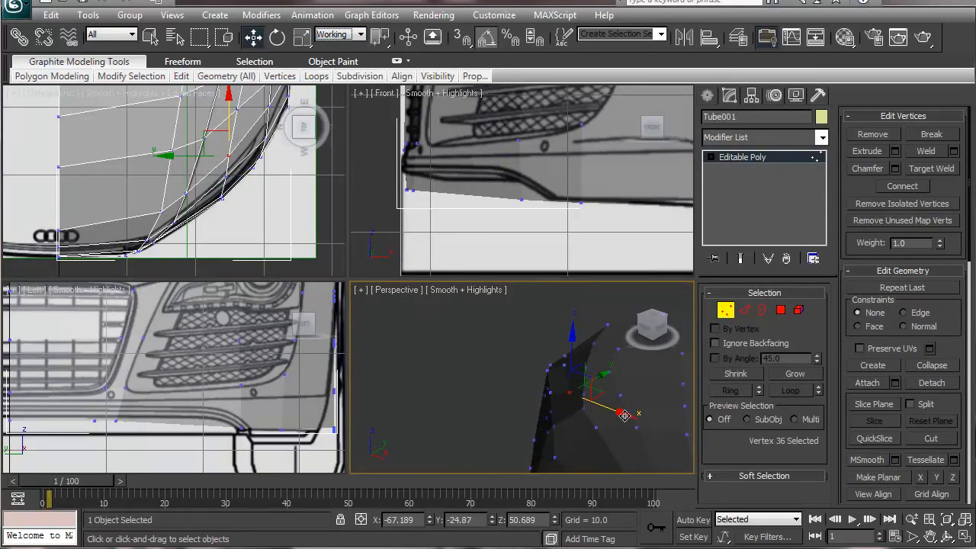
left_click(204, 135)
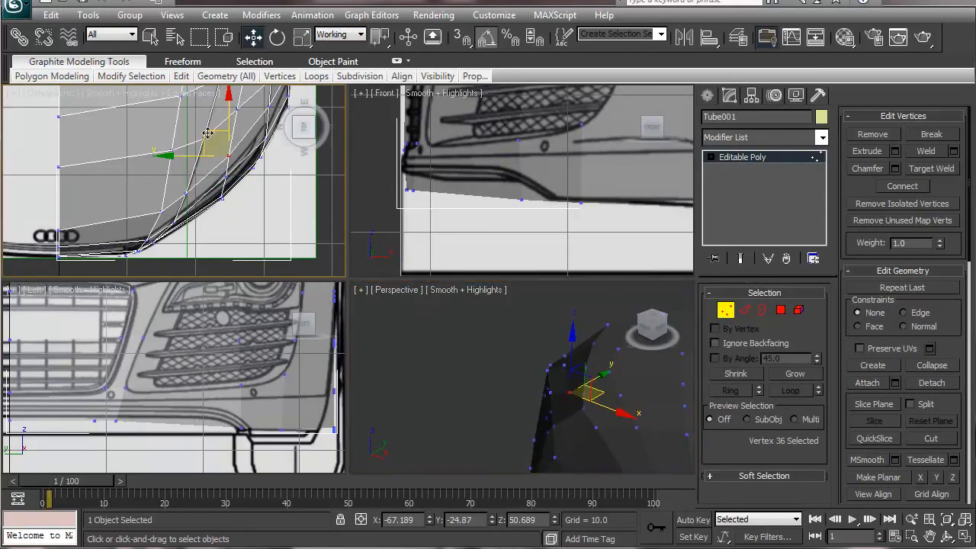
left_click_drag(208, 133, 205, 143)
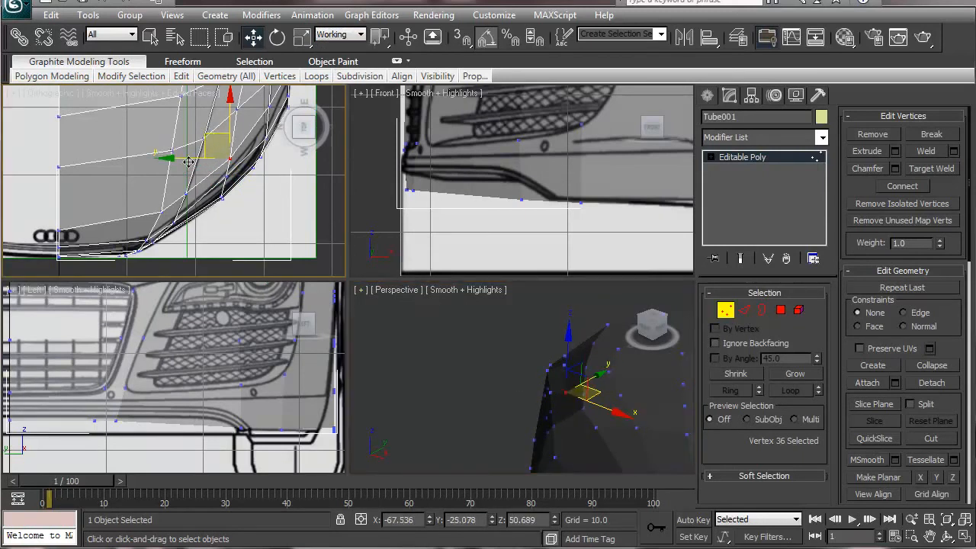
Step: Select the front hood vertex above the headlight's inner corner, set the reference coordinate system to Local, and nudge it in the top view
middle_click_drag(186, 219, 190, 194)
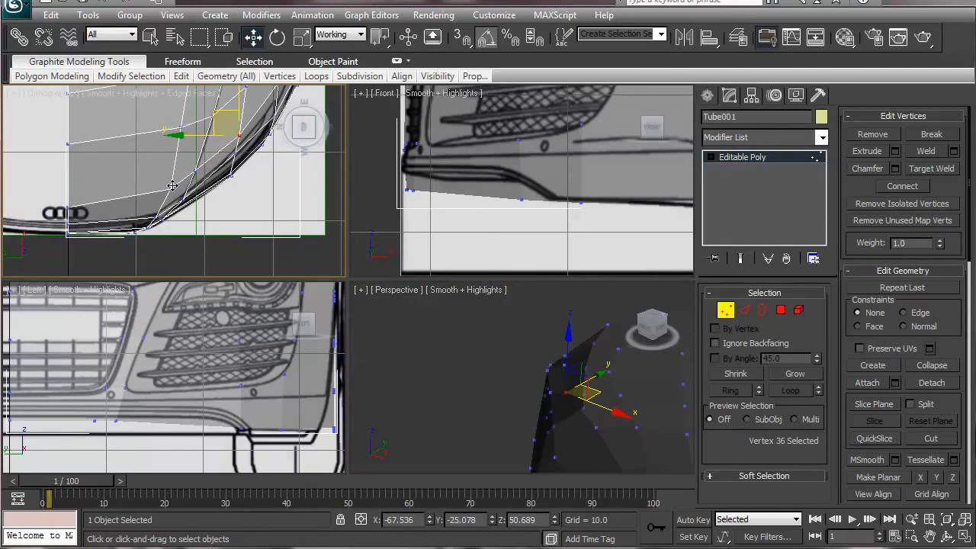
left_click(173, 186)
left_click(335, 35)
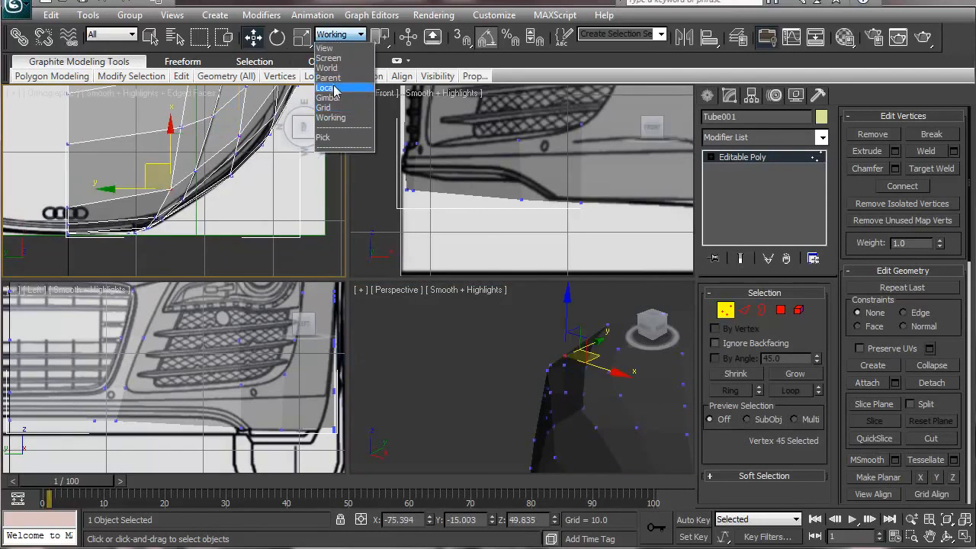
left_click(330, 88)
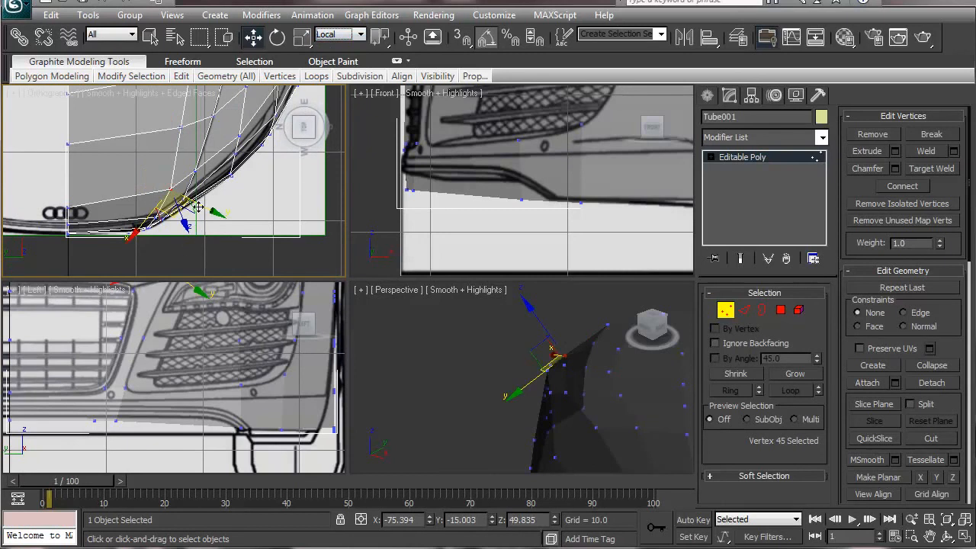
middle_click_drag(207, 207, 209, 195)
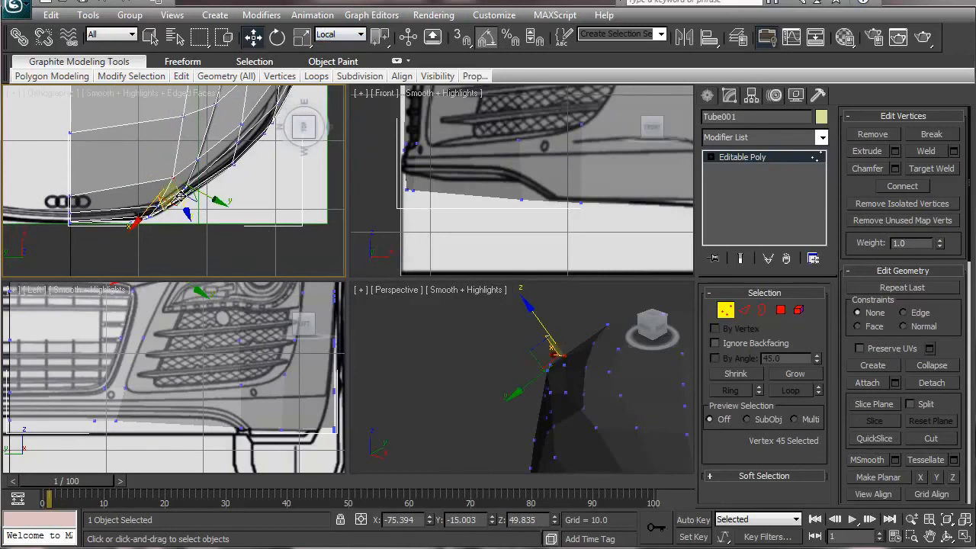
left_click_drag(177, 206, 175, 198)
Step: Select the hood vertex above the middle of the headlight and move it in Working coordinates to about X -73.96, Y -18.13
middle_click_drag(456, 374, 736, 349, "alt")
middle_click_drag(608, 379, 518, 343, "alt")
left_click(565, 352)
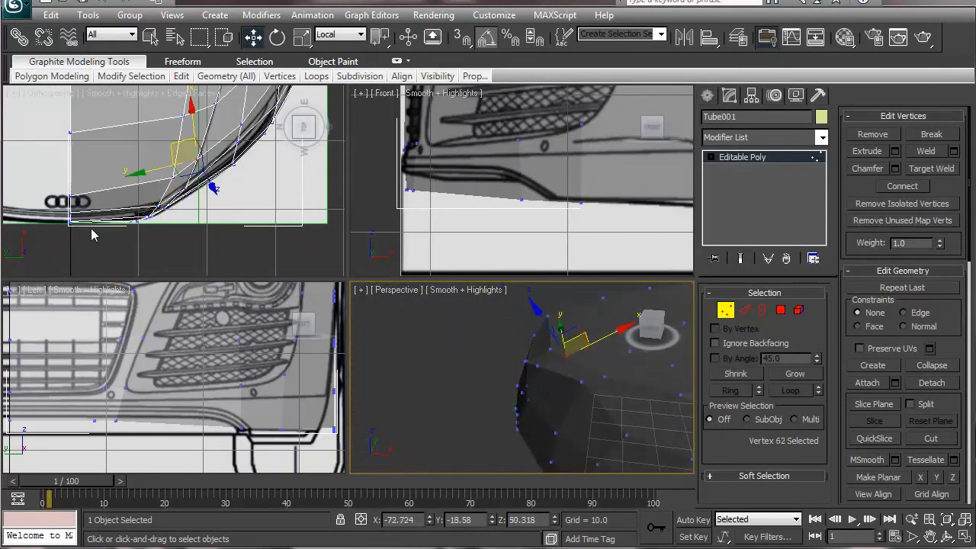
left_click(357, 34)
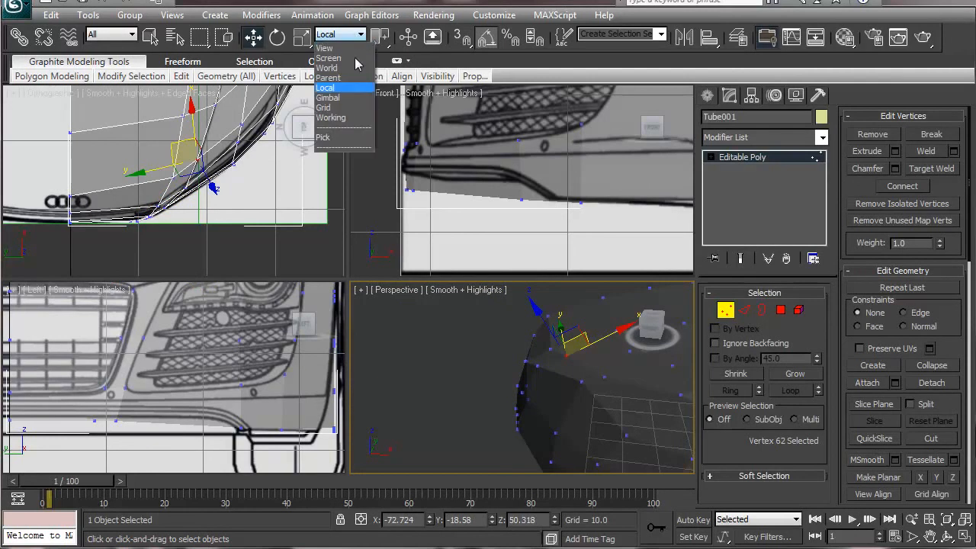
left_click(340, 118)
left_click(183, 144)
left_click_drag(171, 136, 169, 145)
middle_click_drag(513, 429, 521, 392, "alt")
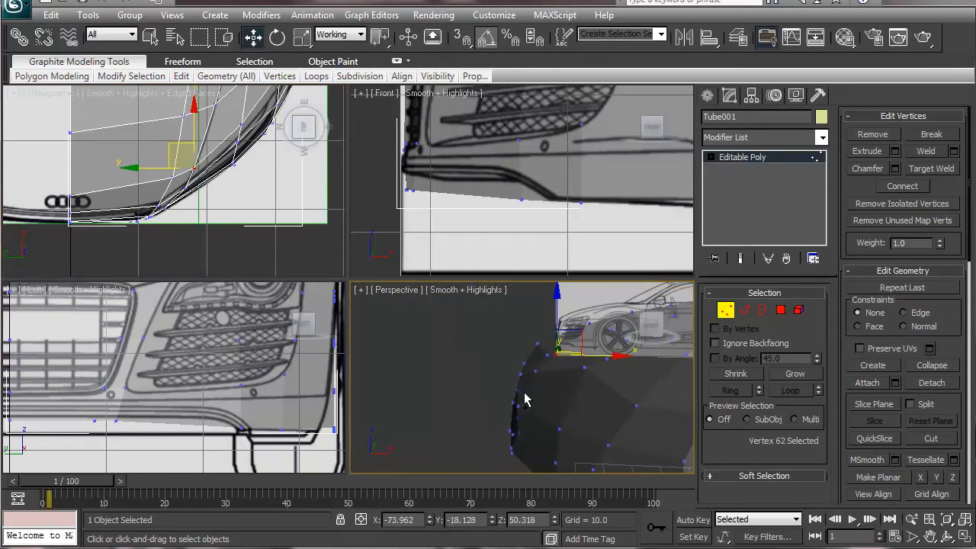
Step: Reselect the vertex just behind the headlight's upper edge and raise it about 0.3 along Z in the left view
scroll(189, 377, "up", 4)
middle_click_drag(210, 327, 218, 394)
left_click(234, 361)
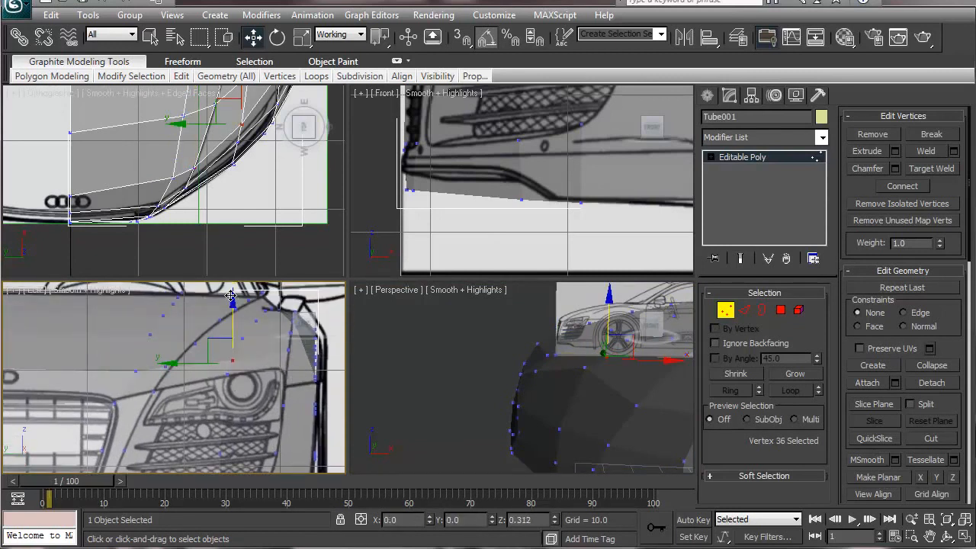
Step: Select the ring of edges crossing the bumper's outer grille and connect it with one segment, slid toward the fender side
middle_click_drag(185, 416, 206, 365)
left_click(216, 400)
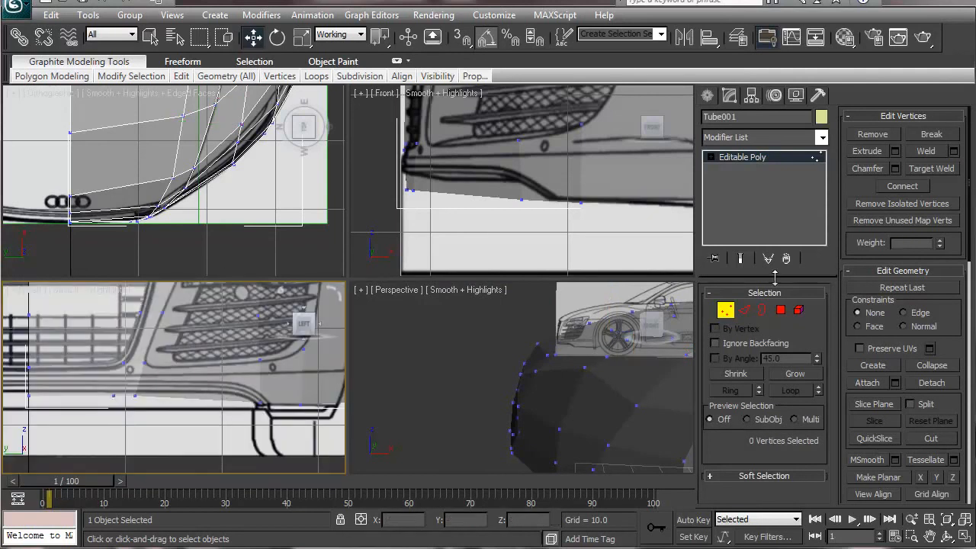
left_click(743, 309)
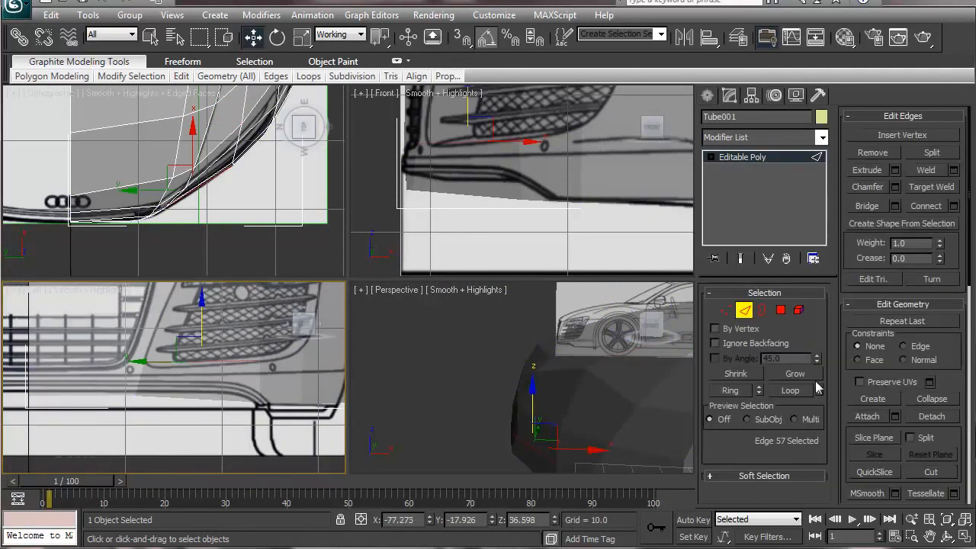
left_click(729, 391)
scroll(218, 358, "down", 3)
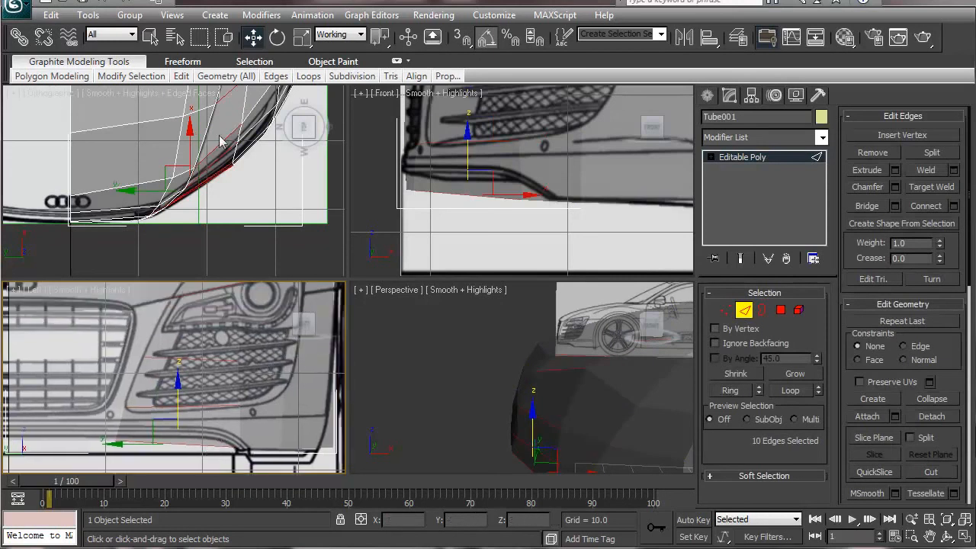
scroll(220, 152, "up", 5)
middle_click_drag(218, 166, 211, 19)
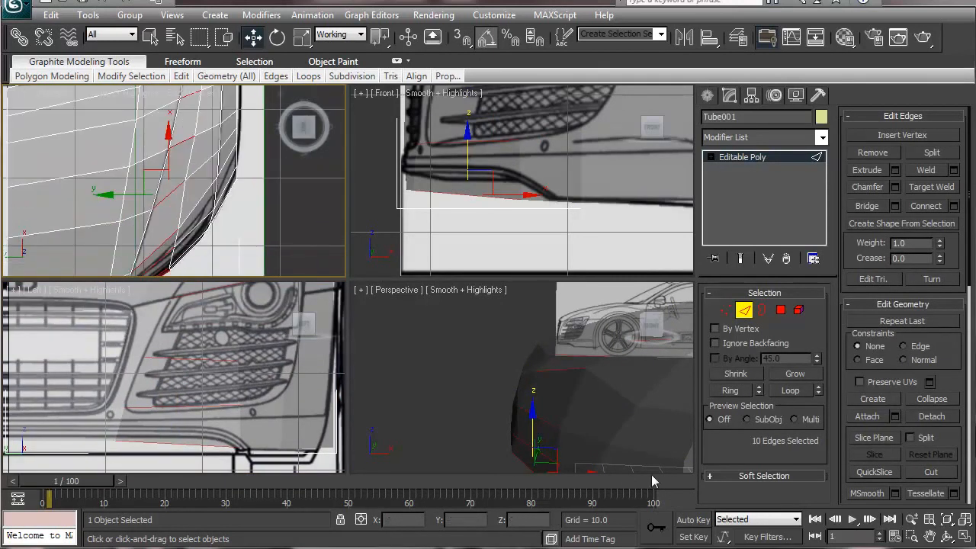
left_click(953, 206)
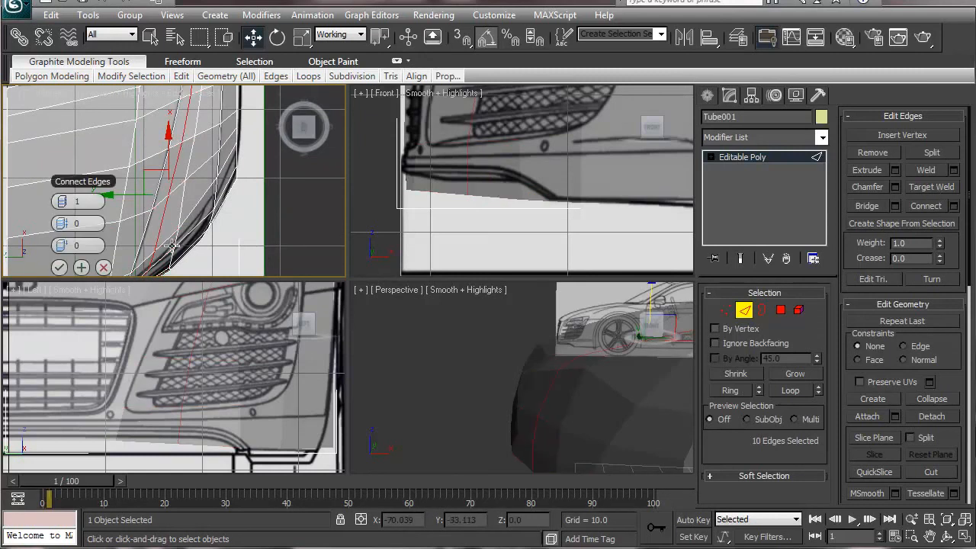
left_click_drag(63, 245, 195, 229)
left_click(59, 268)
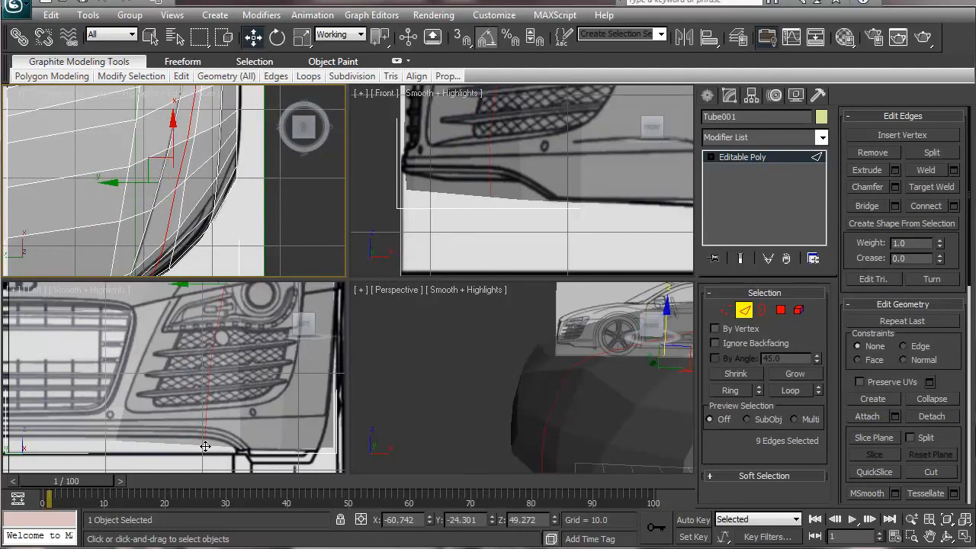
Step: Select the new loop's lowest vertex on the bumper's bottom edge and raise it about 1 unit along Z in the left view
left_click(725, 309)
left_click(206, 443)
left_click_drag(205, 381, 204, 371)
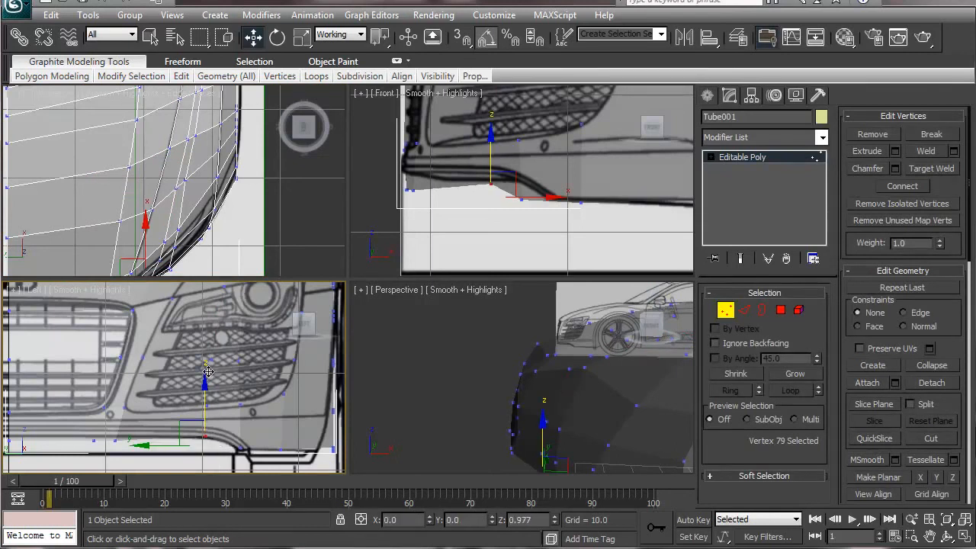
Step: Select the four vertices along the front bumper's lower edge, make them planar in Z, and raise them to about Z 33.36
left_click_drag(80, 434, 131, 453)
middle_click_drag(158, 423, 255, 390)
left_click_drag(314, 430, 183, 390)
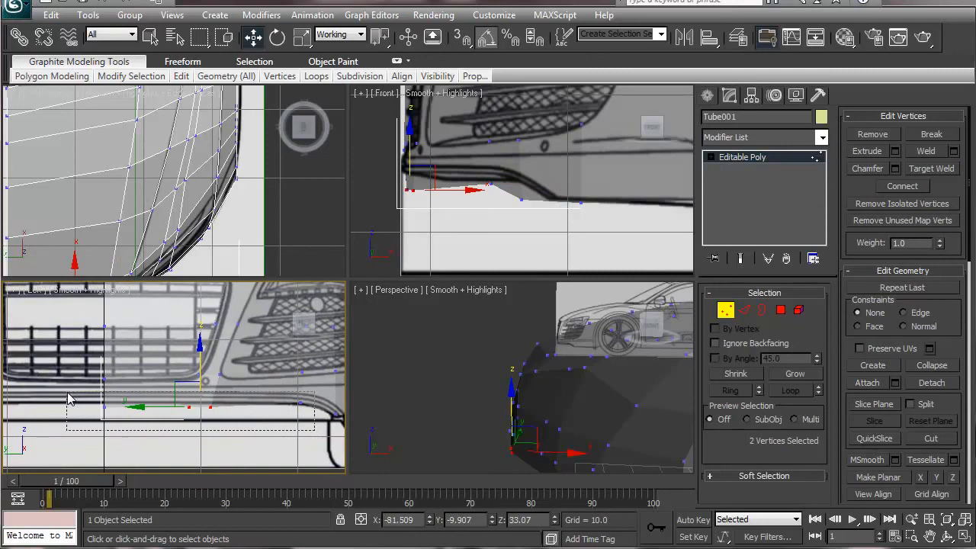
left_click_drag(67, 397, 67, 397)
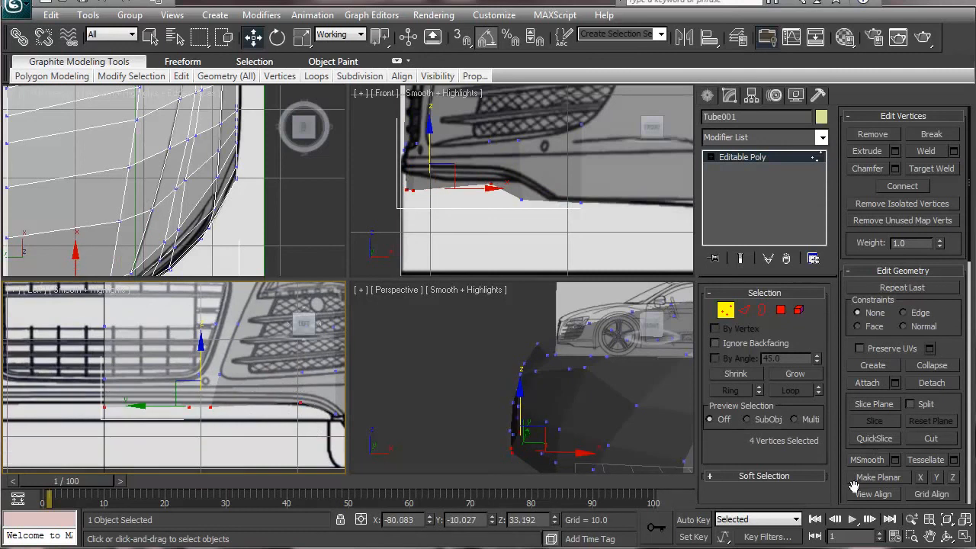
left_click(950, 477)
left_click(951, 477)
left_click(937, 477)
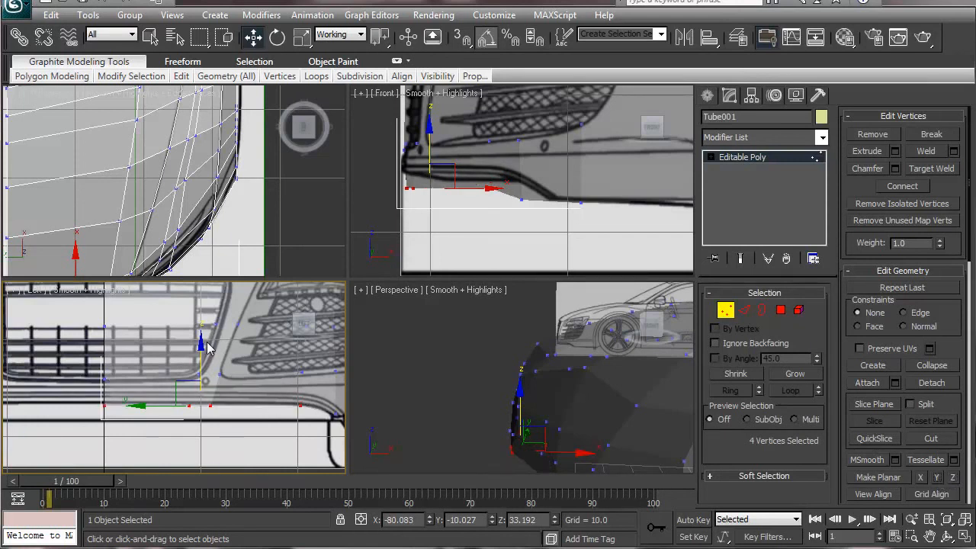
left_click_drag(198, 347, 204, 339)
Step: Select the outermost of the four lower bumper vertices, set the reference coordinate system to Local, and move it outward about 1 unit along local Z
middle_click_drag(198, 444, 104, 442)
middle_click_drag(313, 322, 299, 336)
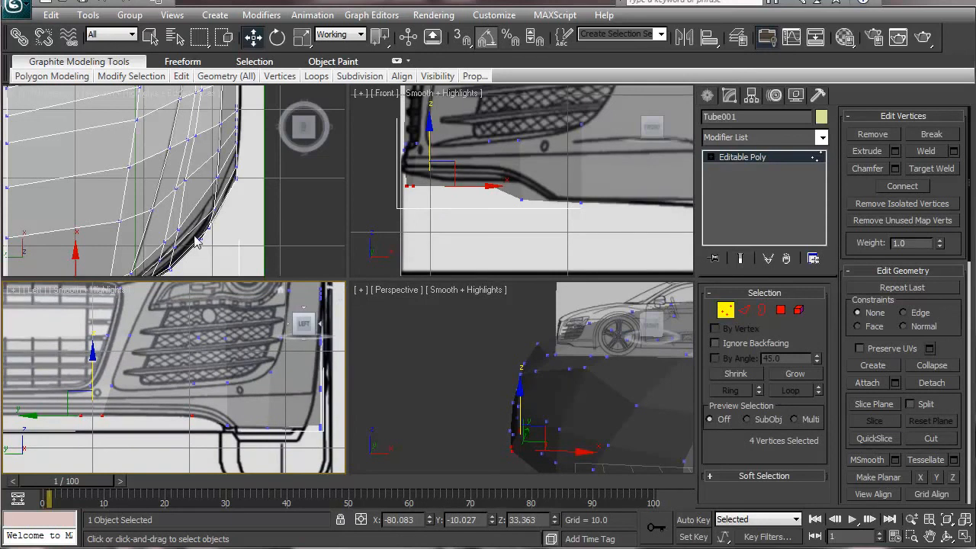
middle_click_drag(197, 241, 188, 189)
middle_click_drag(484, 404, 503, 416, "alt")
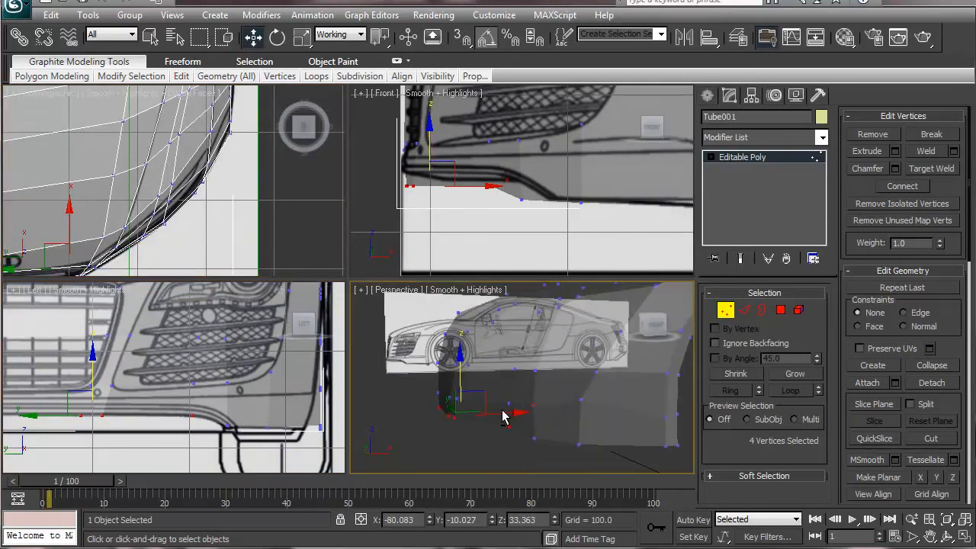
left_click(509, 428)
key("z")
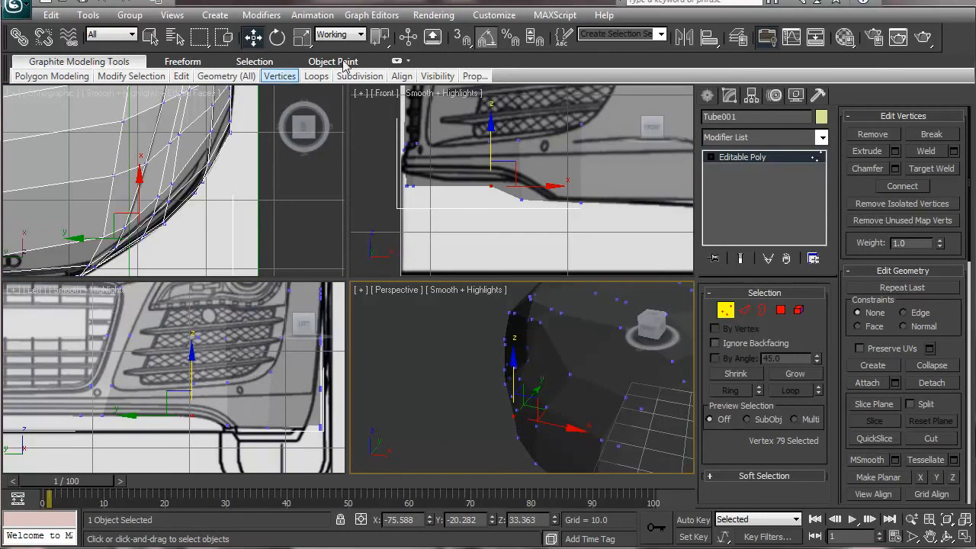
left_click(347, 35)
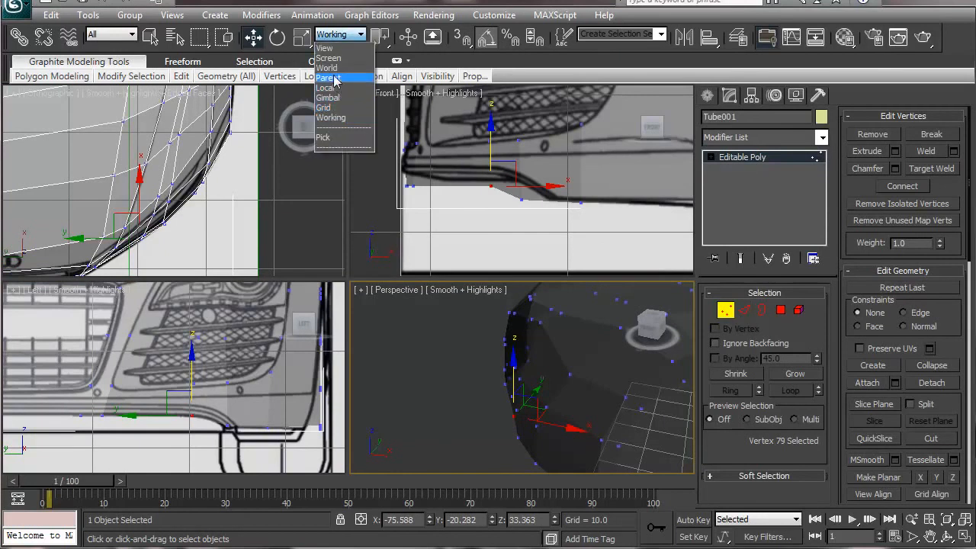
left_click(327, 78)
scroll(334, 75, "down", 1)
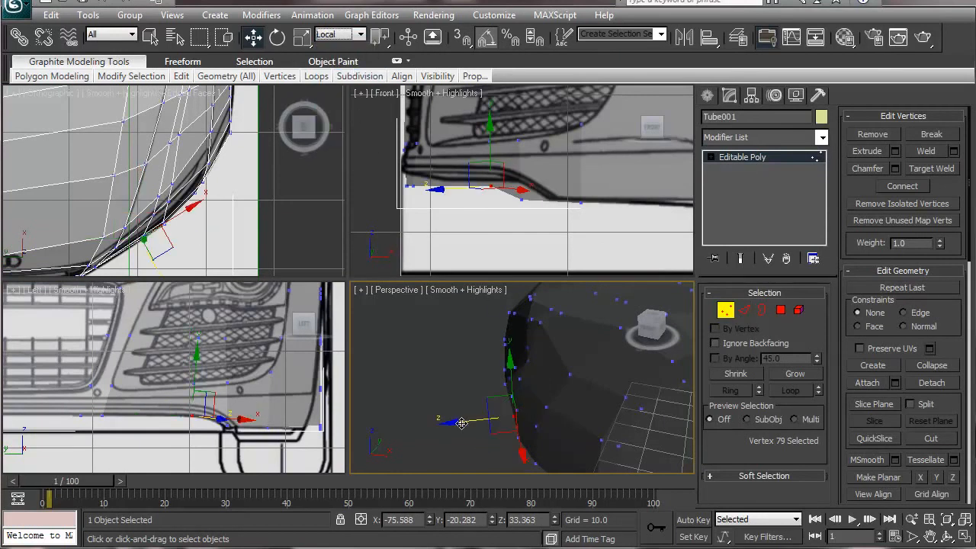
left_click_drag(462, 423, 459, 420)
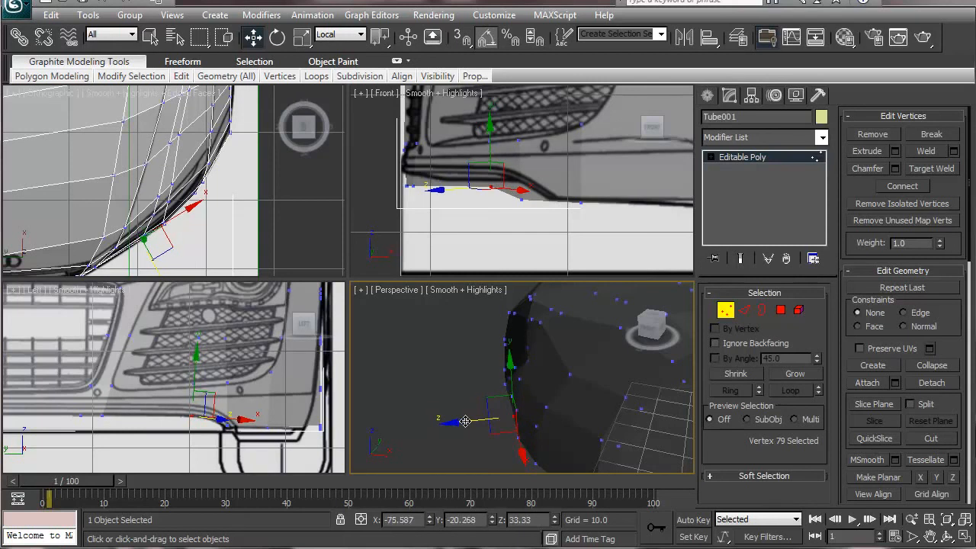
middle_click_drag(446, 422, 454, 448, "alt")
left_click_drag(455, 435, 451, 436)
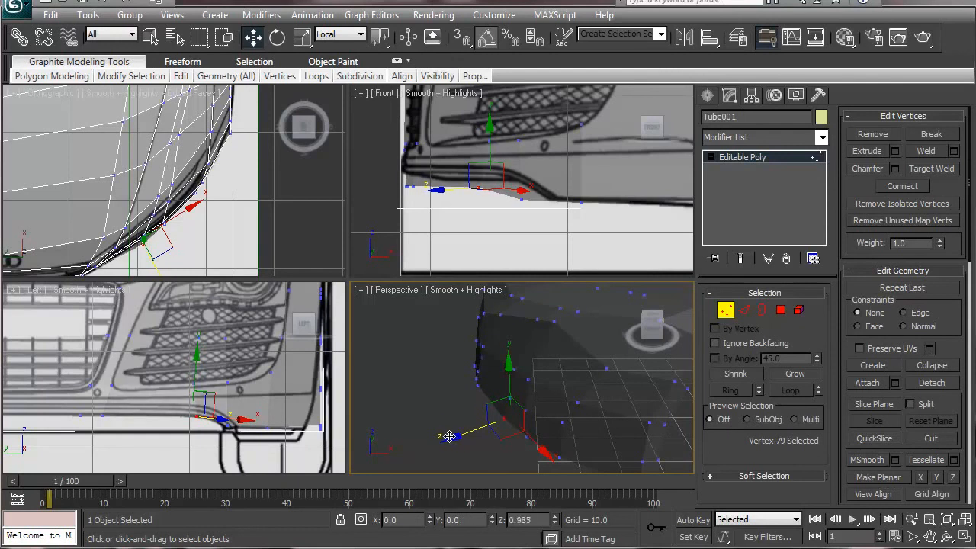
Step: Select the vertex above it at the grille's lower edge and move it outward along local Z to about X -76.23, Y -20.82, Z 36.76
left_click(461, 399)
left_click(510, 398)
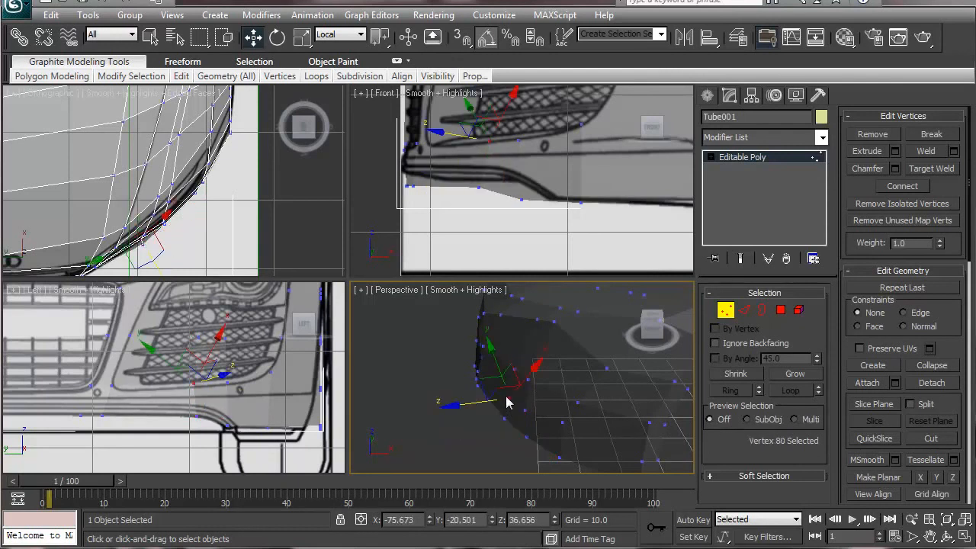
middle_click_drag(502, 435, 455, 394, "alt")
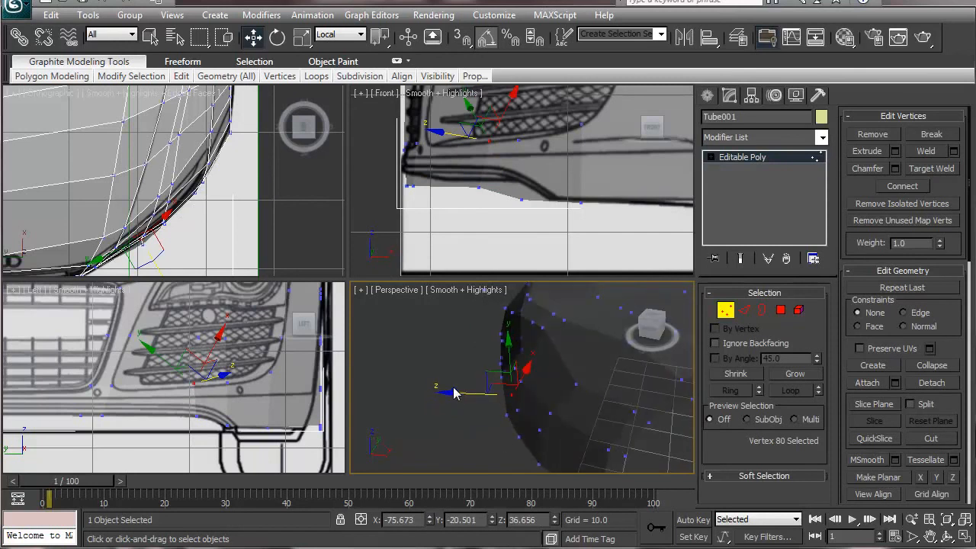
left_click_drag(450, 393, 446, 391)
Step: Select the ring of edges running down past the headlight's outer corner and connect it with one segment, adjusting the slide toward the wheel arch
middle_click_drag(413, 444, 573, 427, "alt")
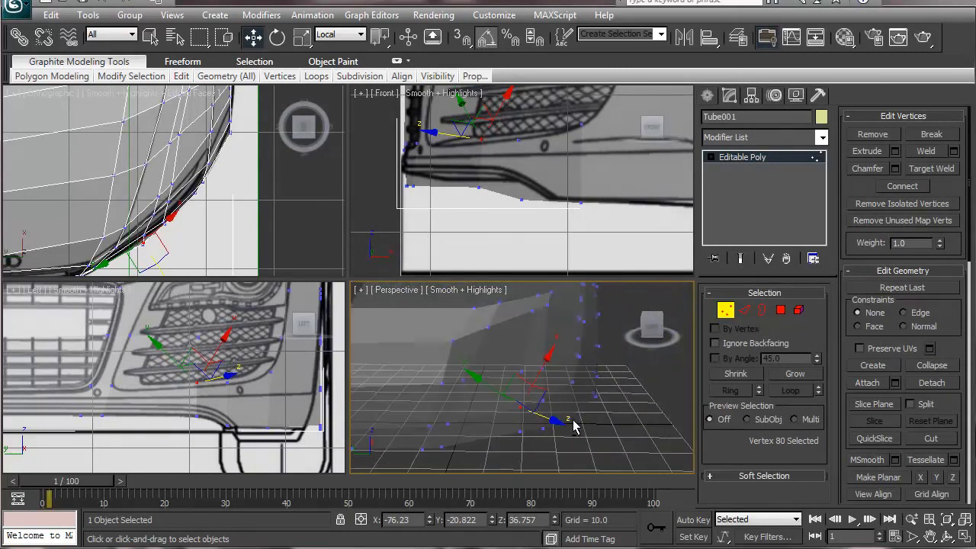
middle_click_drag(45, 388, 17, 426)
middle_click_drag(143, 397, 144, 375)
middle_click_drag(542, 391, 494, 381, "alt")
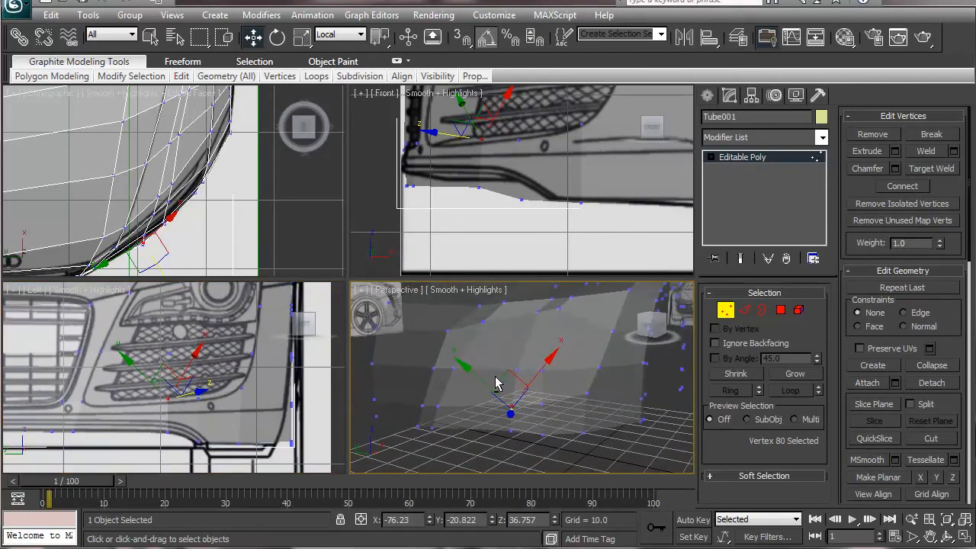
middle_click_drag(214, 288, 201, 375)
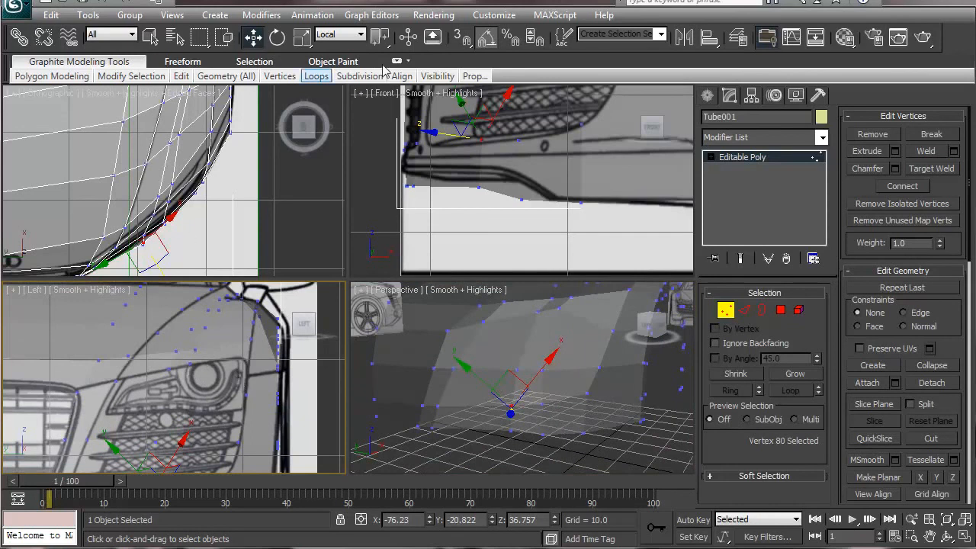
left_click(744, 310)
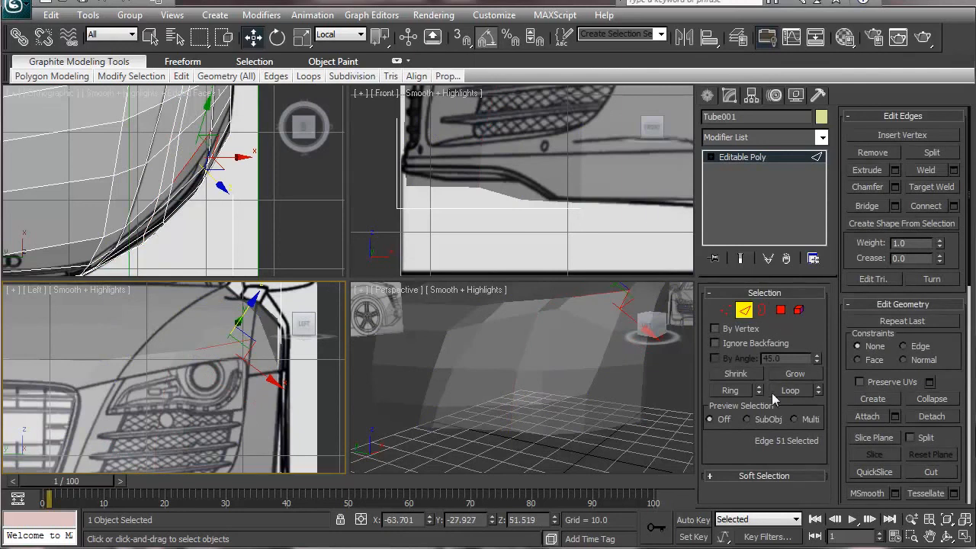
left_click(724, 397)
mouse_move(169, 185)
middle_mouse_down()
mouse_move(152, 246)
mouse_move(150, 318)
mouse_move(155, 102)
middle_mouse_up()
middle_click_drag(160, 249, 159, 180)
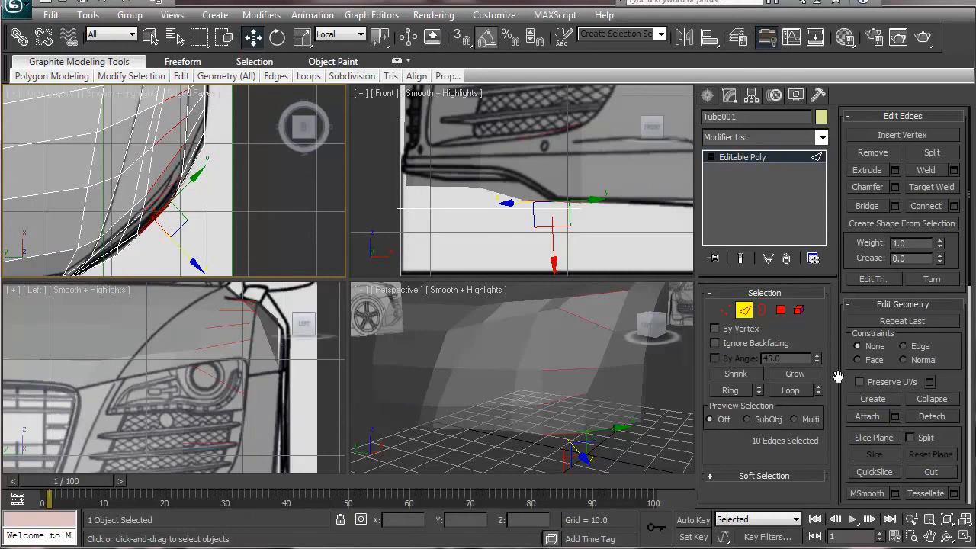
left_click(954, 206)
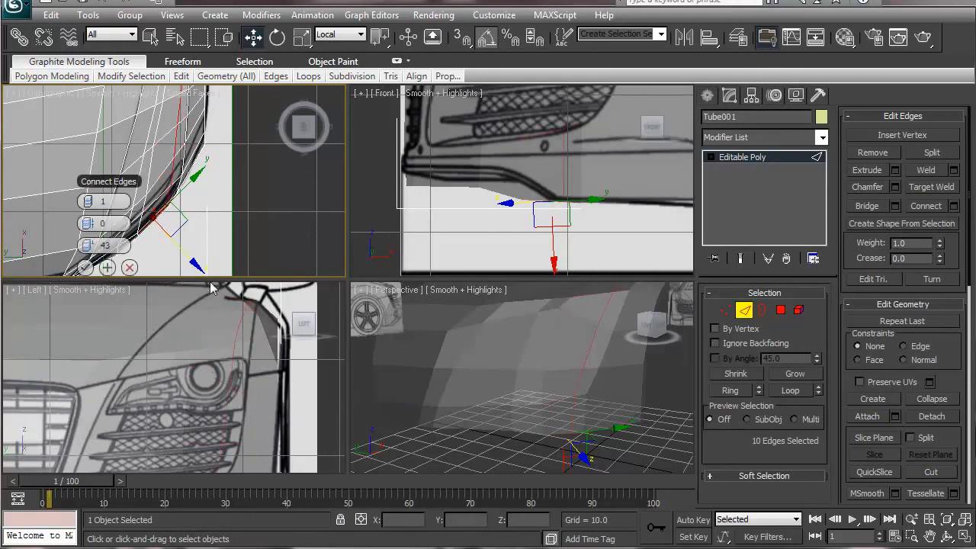
left_click_drag(90, 246, 148, 249)
left_click(85, 267)
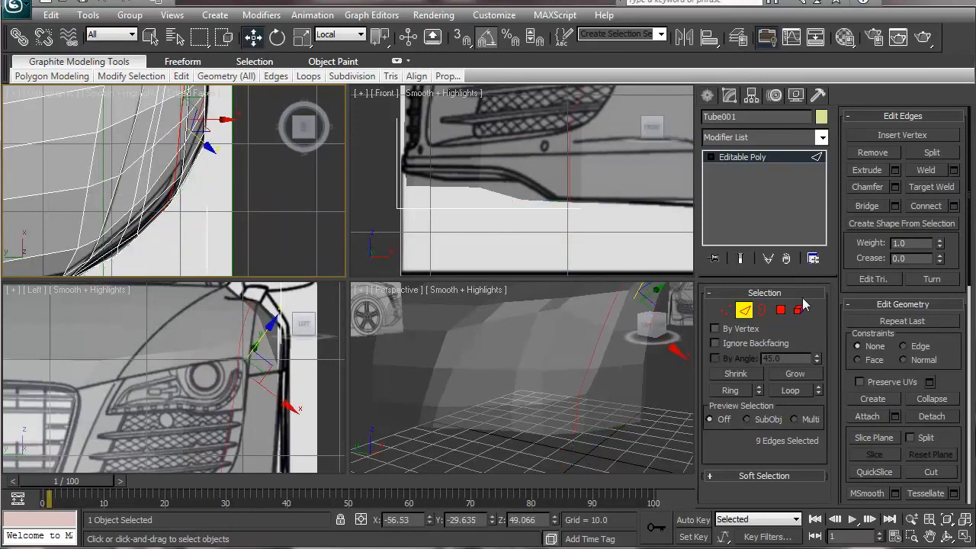
Step: Show edged faces in the left view and move the new vertex beside the headlight onto its upper outer corner, about X -63.50, Y -29.51, Z 50.22
left_click(725, 309)
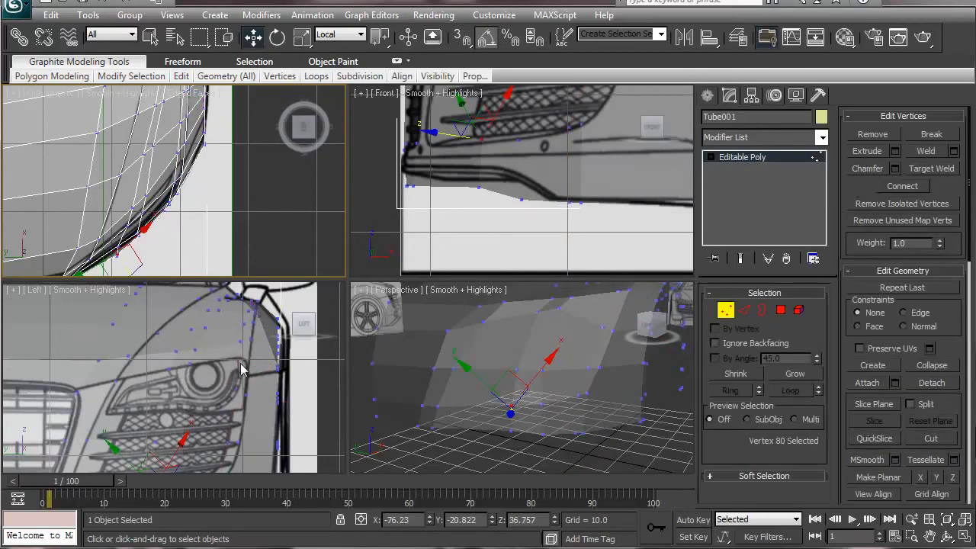
right_click(226, 387)
key("F4")
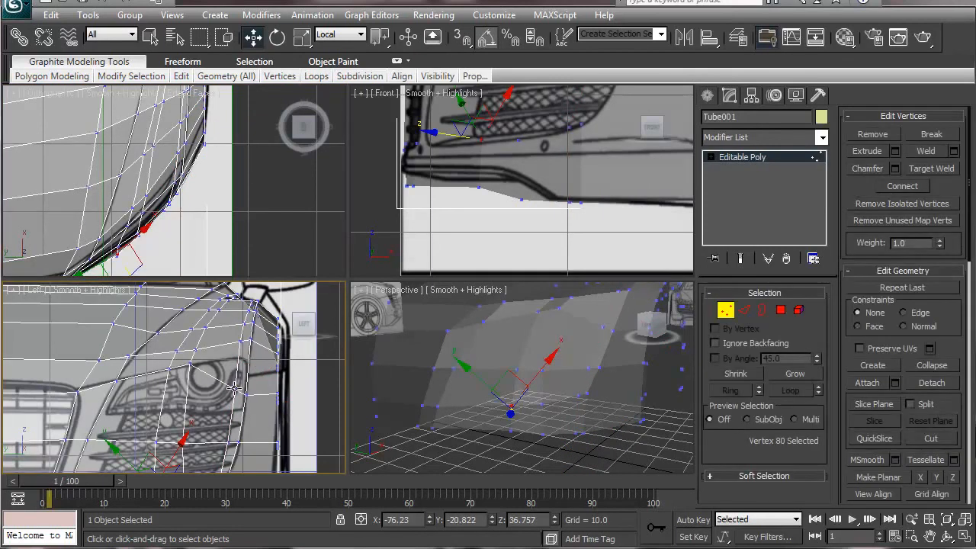
left_click(234, 390)
middle_click_drag(610, 365, 485, 429, "alt")
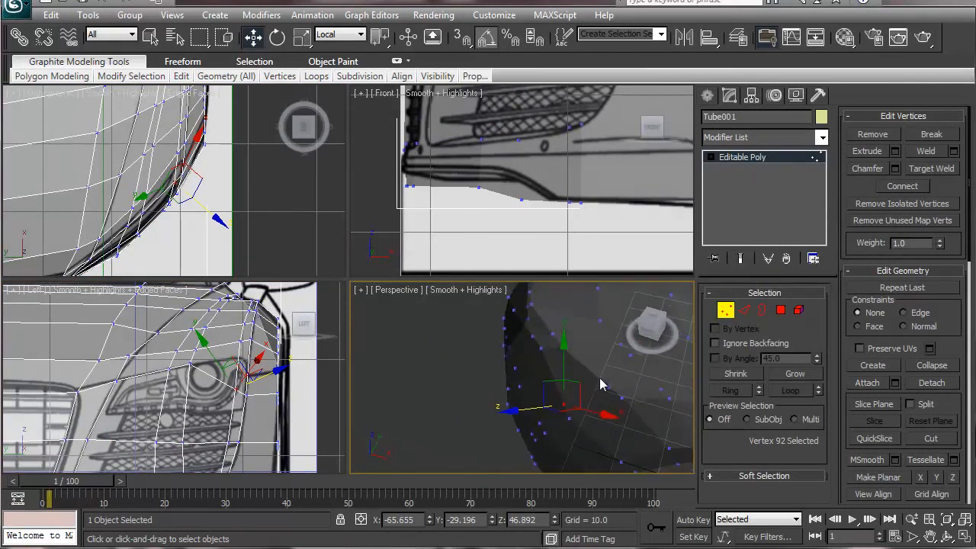
left_click(233, 362)
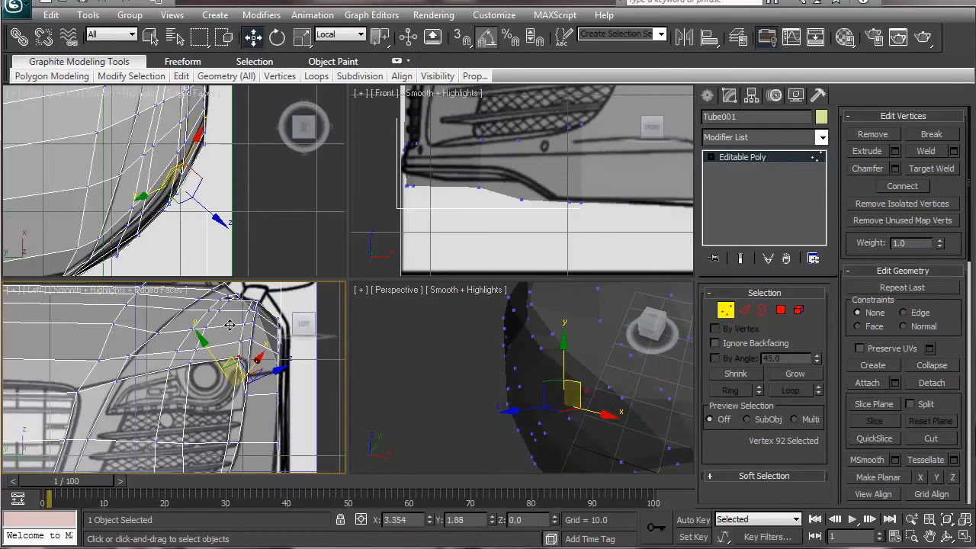
left_click_drag(230, 326, 230, 324)
Step: Select the vertex above the headlight's inner part and nudge it along local Y to about X -73.92, Y -18.41, Z 50.25
middle_click_drag(178, 403, 179, 385)
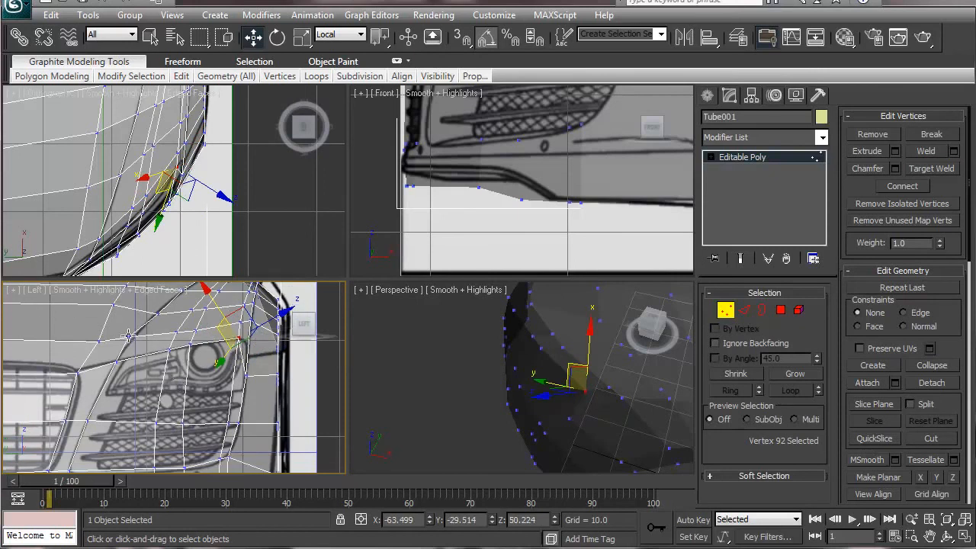
left_click(129, 340)
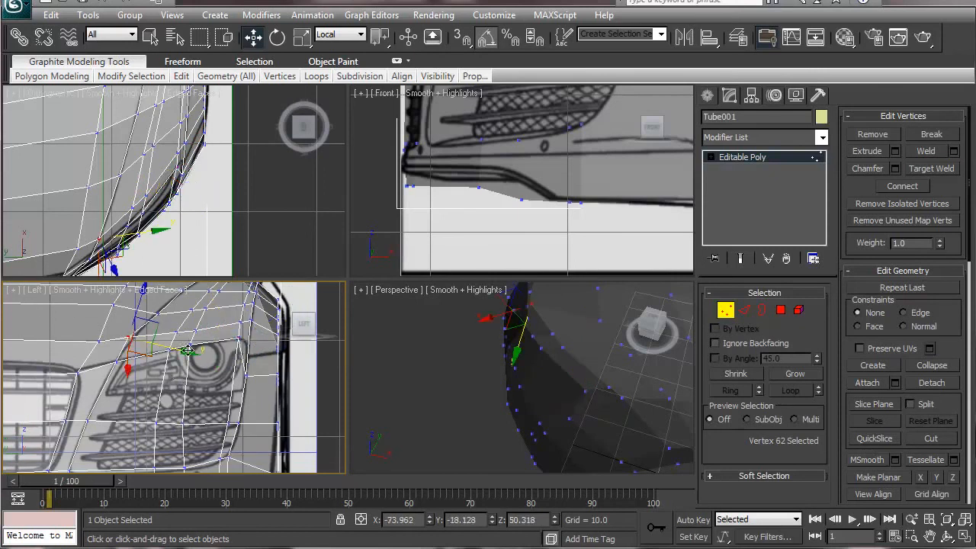
left_click_drag(188, 351, 190, 352)
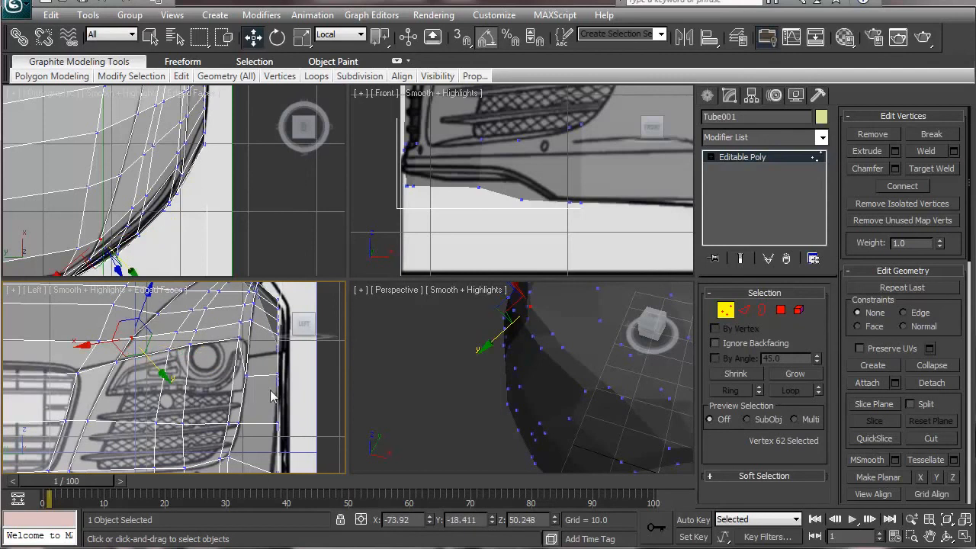
Step: Select the row of vertices running from the headlight's outer edge across to the wheel arch and make it planar in Y
left_click(247, 372)
left_click_drag(233, 362, 313, 389)
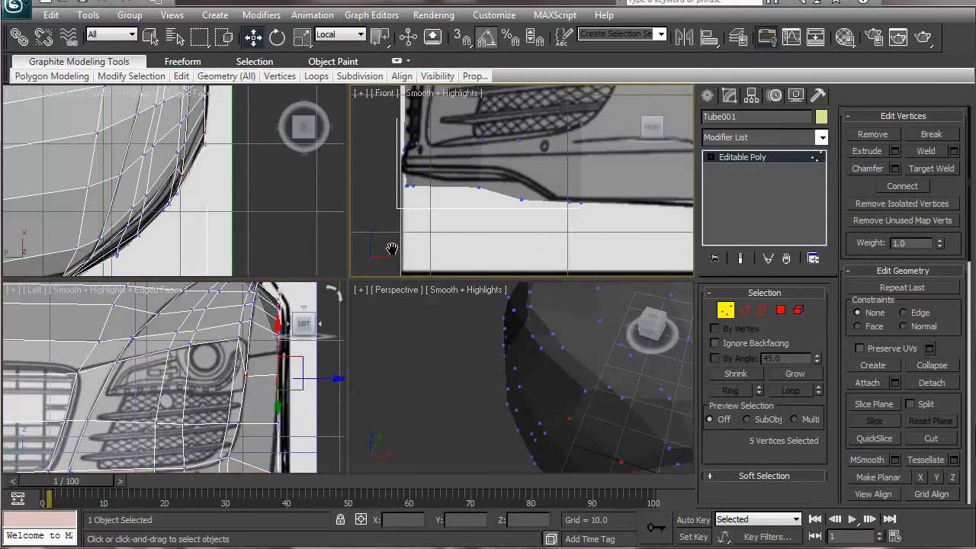
middle_click_drag(556, 217, 336, 267)
scroll(505, 148, "down", 2)
middle_click_drag(505, 149, 495, 220)
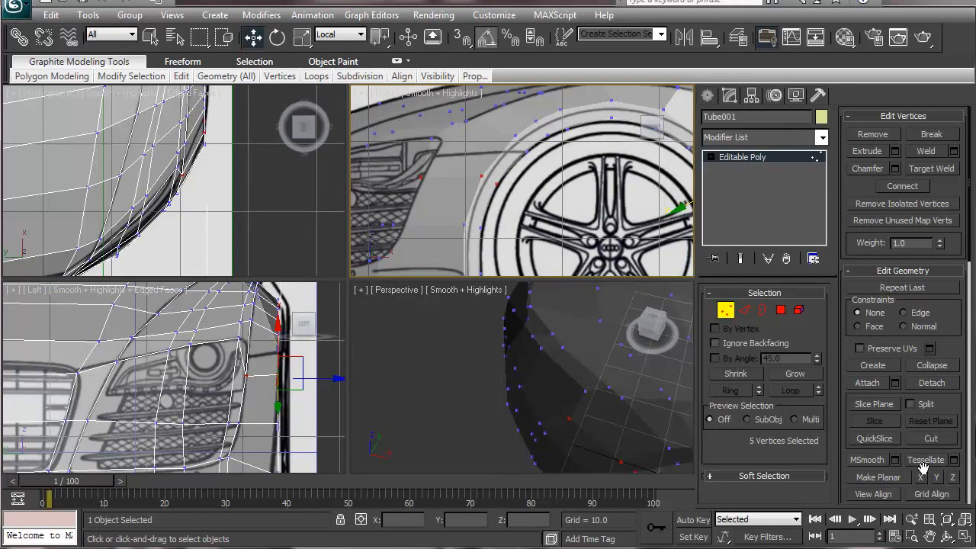
left_click(940, 479)
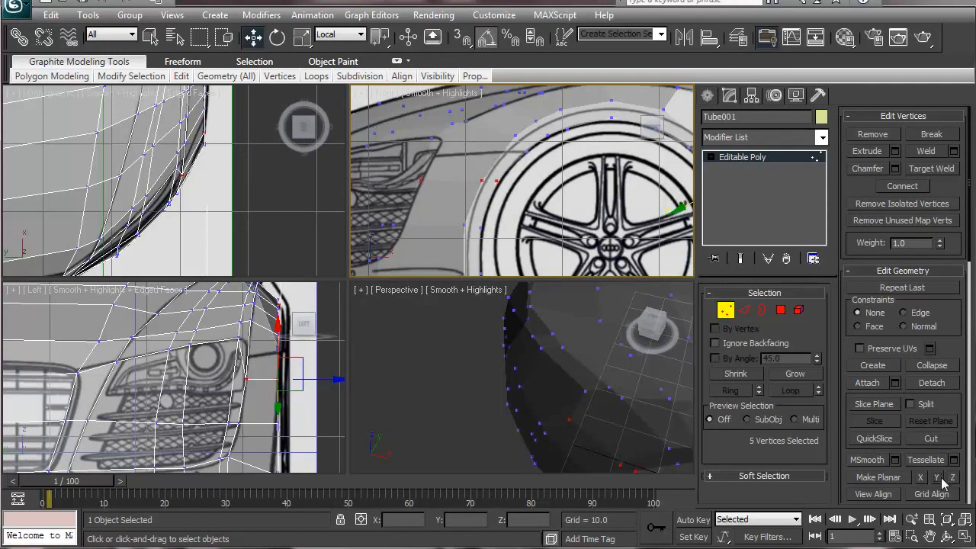
Step: Use the Working coordinate system and move the three vertices between the headlight and the front wheel arch up to the body crease line
left_click(479, 180)
left_click(342, 34)
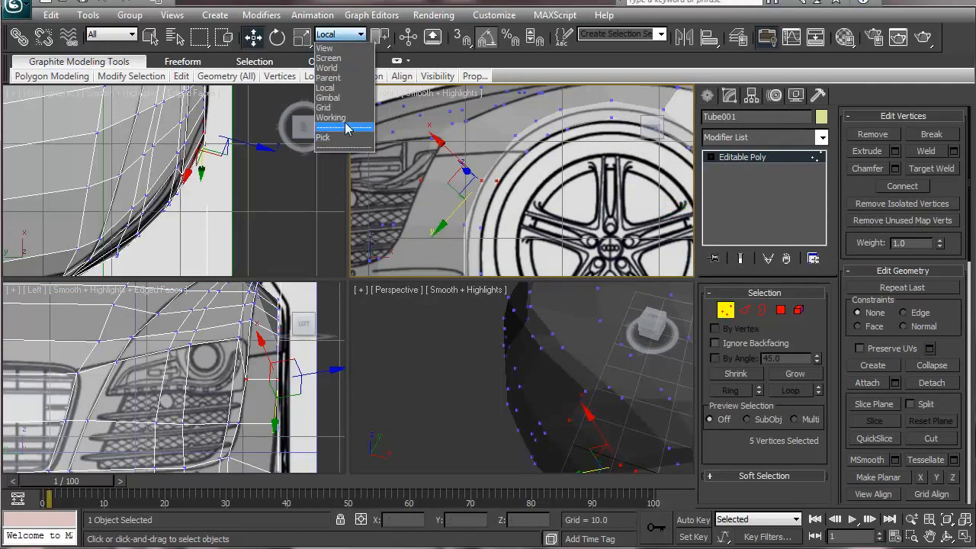
left_click(345, 117)
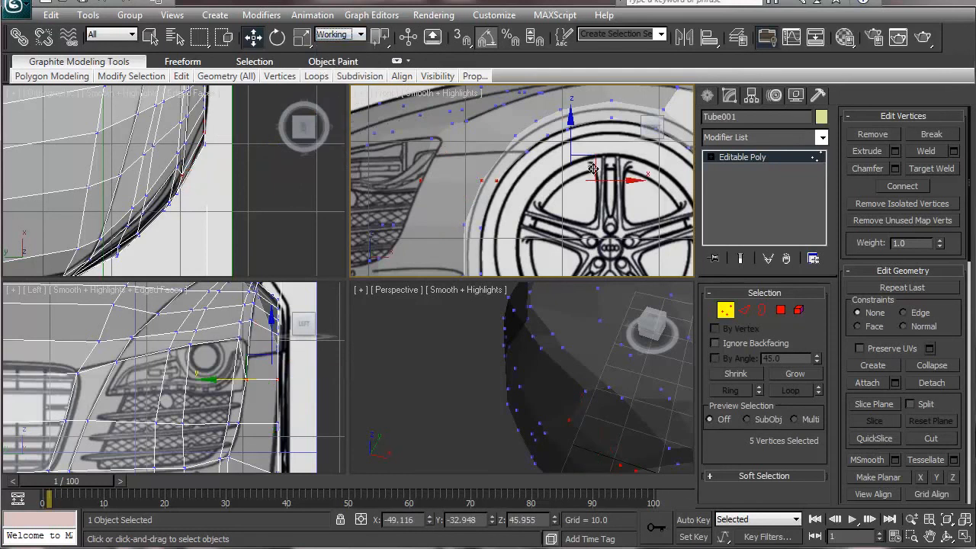
left_click_drag(419, 170, 532, 191)
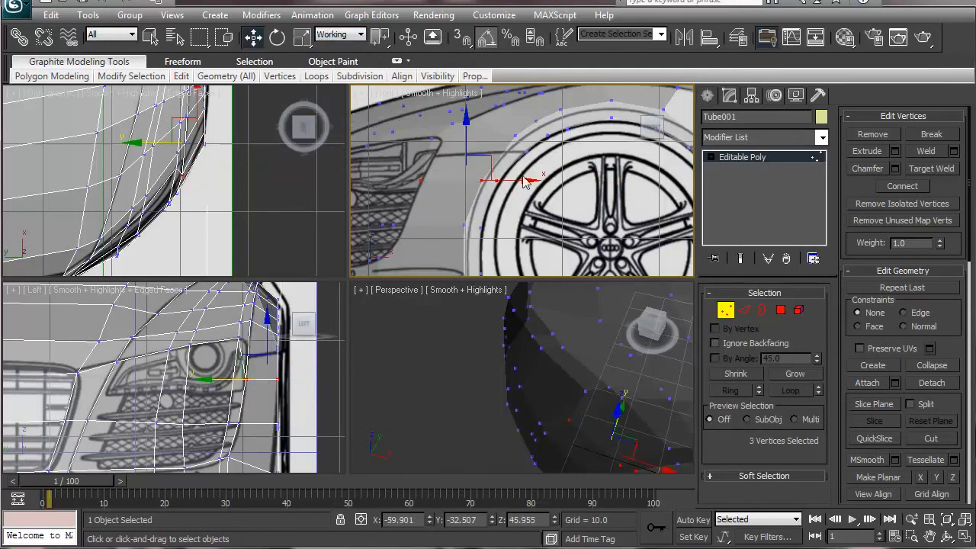
left_click_drag(485, 153, 532, 154)
Step: Move the four vertices at the wheel arch's upper front one by one onto the arch outline, the last to about X -56.37, Z 48.94
left_click(547, 190)
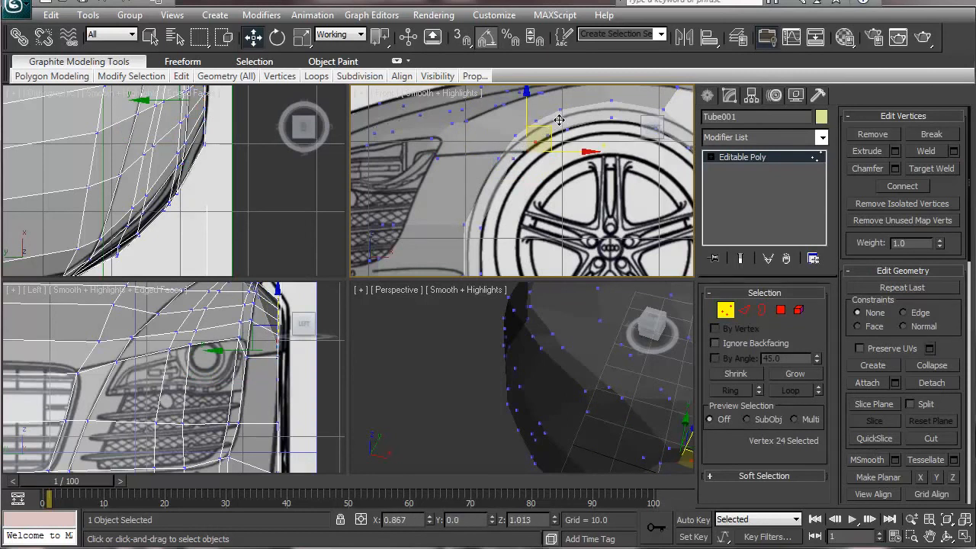
left_click(515, 136)
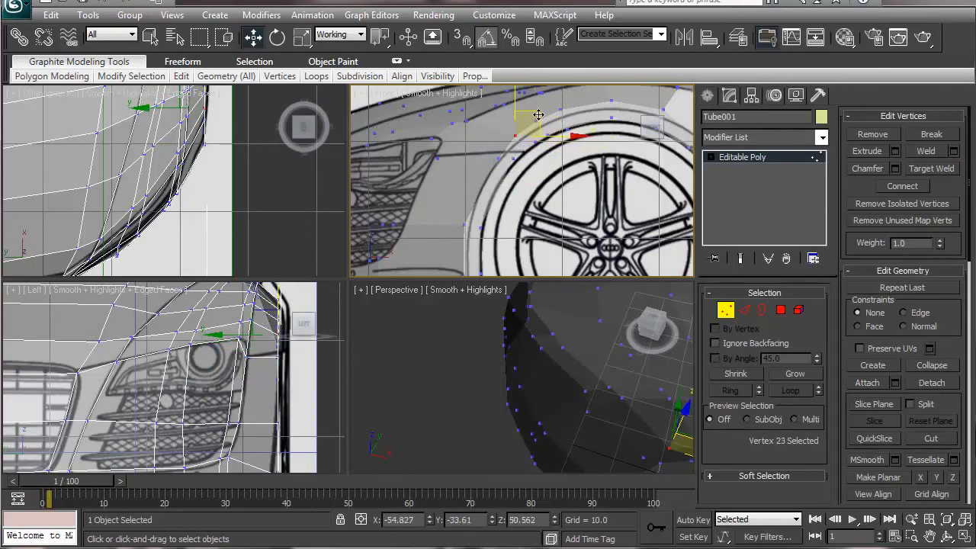
left_click_drag(538, 114, 541, 110)
left_click_drag(510, 155, 523, 170)
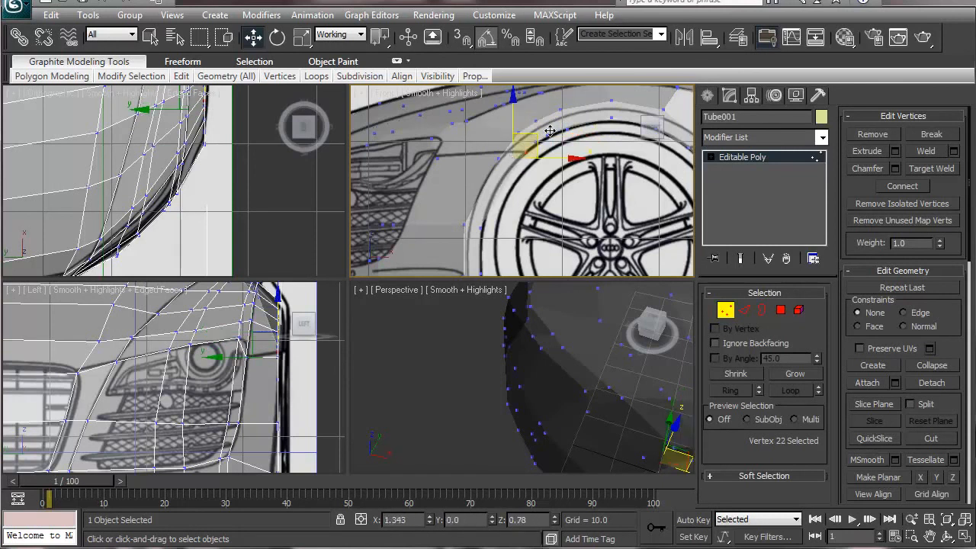
left_click_drag(550, 131, 549, 131)
left_click_drag(483, 155, 510, 174)
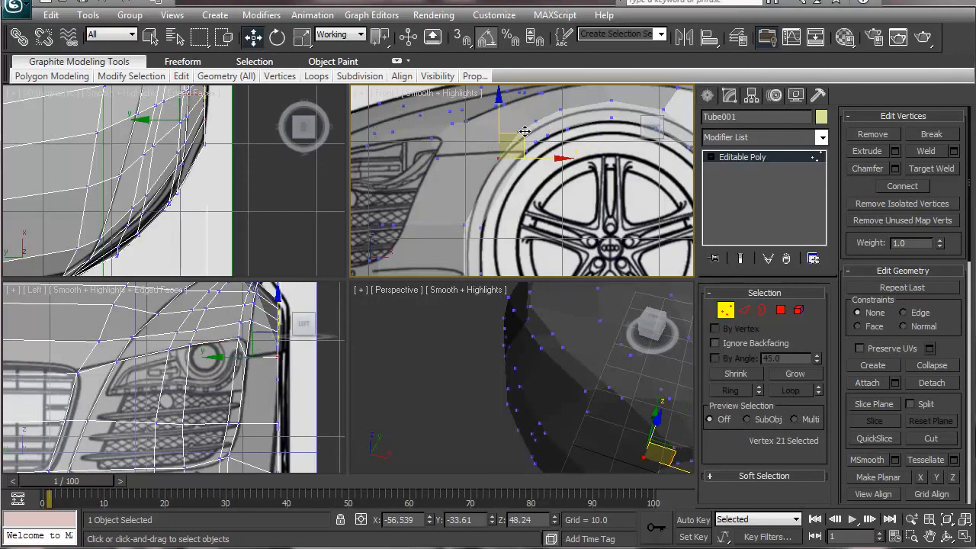
left_click_drag(524, 136, 530, 128)
Step: Select the three vertices along the crease between the headlight and wheel arch, make them planar in Y, and clear the selection
middle_click_drag(516, 199, 439, 248)
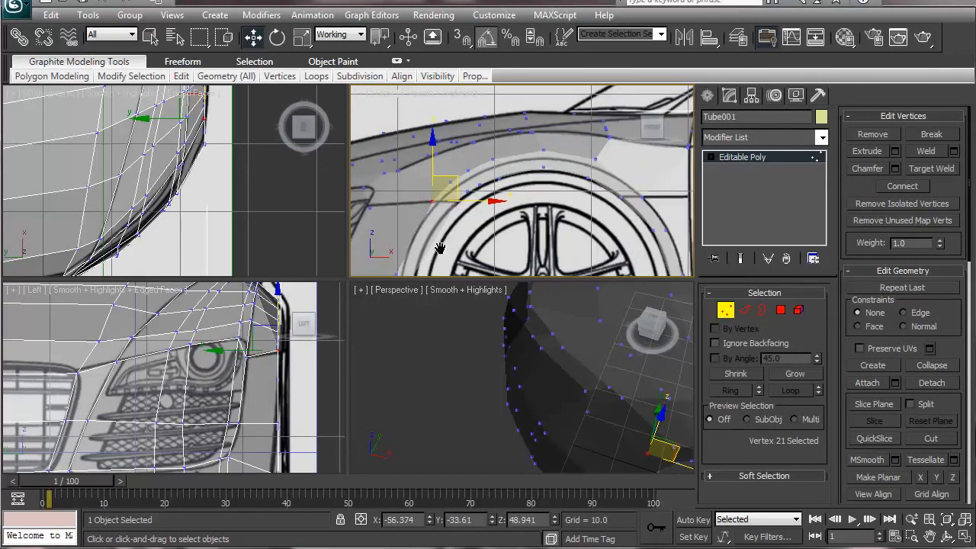
left_click(483, 235)
middle_click_drag(457, 209, 558, 133)
left_click_drag(442, 120, 593, 153)
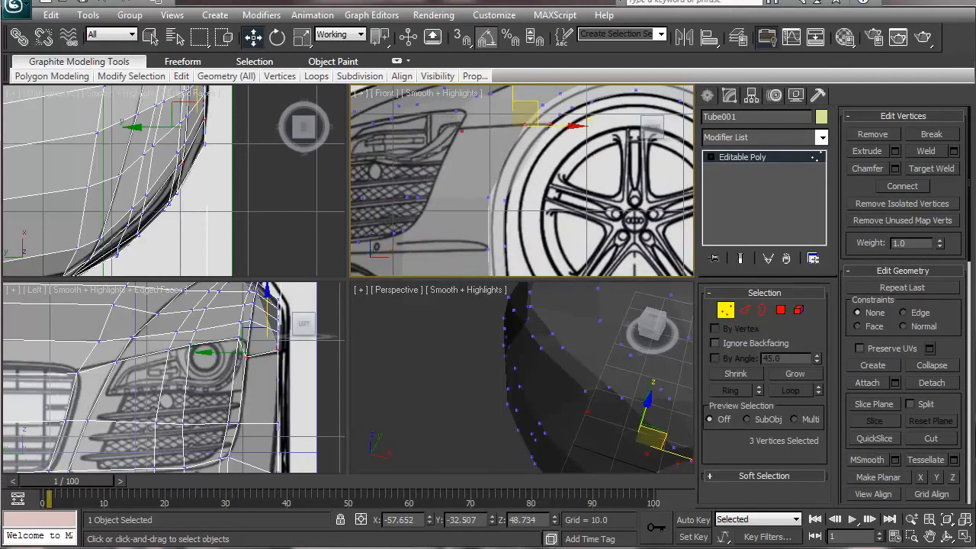
left_click(936, 477)
middle_click_drag(564, 138, 565, 179)
left_click(490, 184)
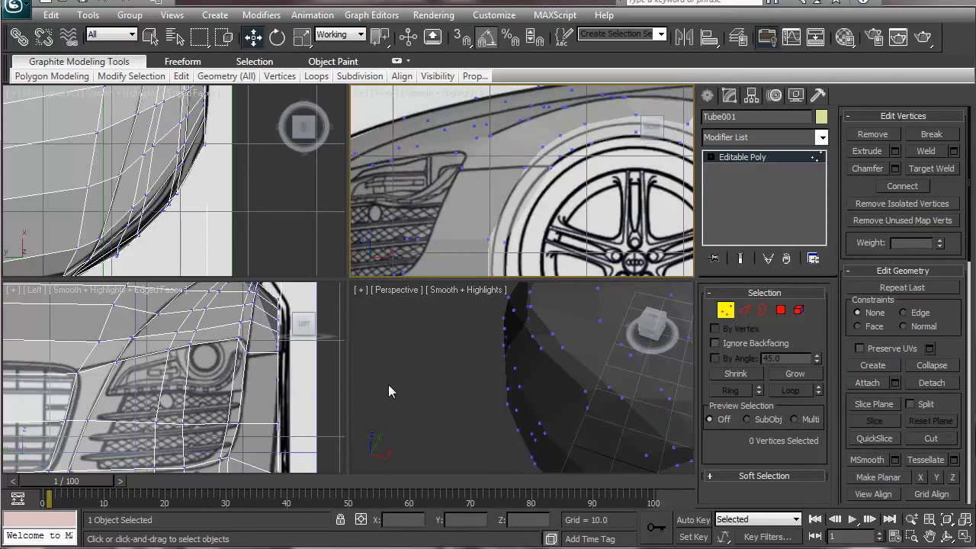
Step: Move the vertex at the headlight's upper outer corner, switching to Local coordinates, to about X -63.90, Y -30.01, Z 50.03
middle_click_drag(563, 458, 479, 366)
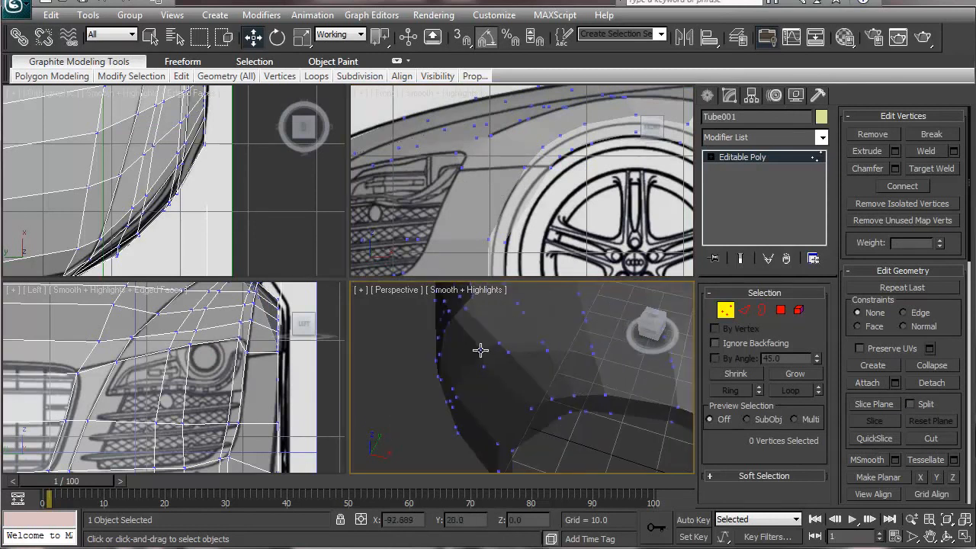
left_click(480, 349)
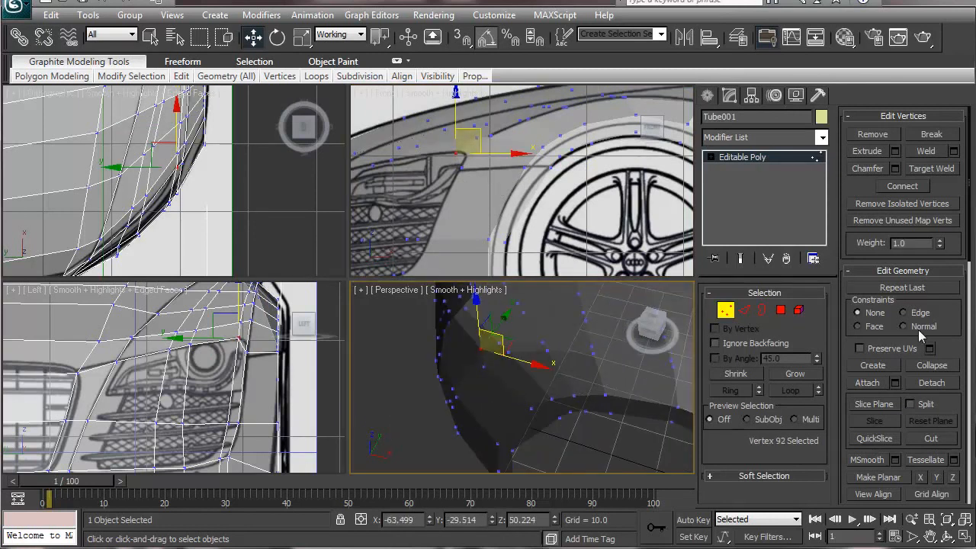
left_click_drag(507, 337, 492, 346)
middle_click_drag(471, 396, 483, 462, "alt")
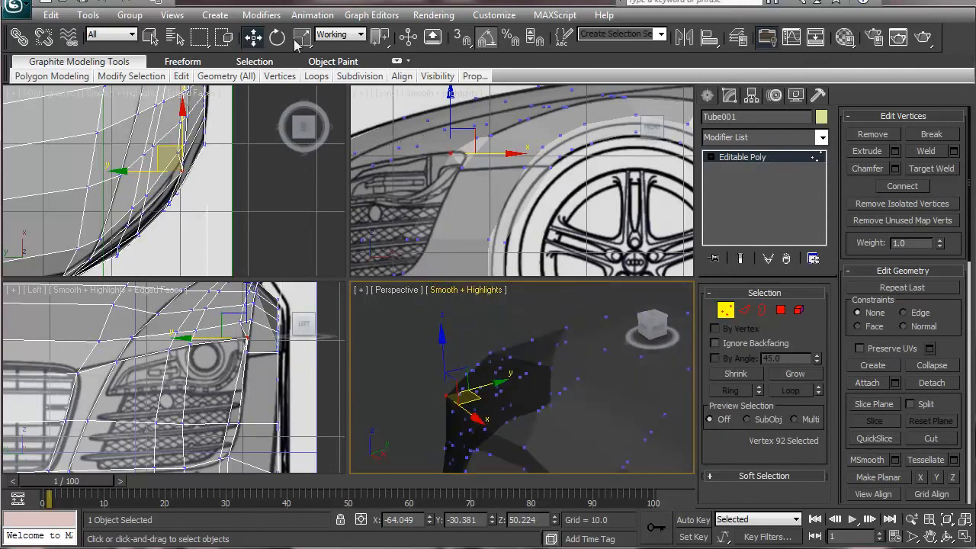
left_click(342, 35)
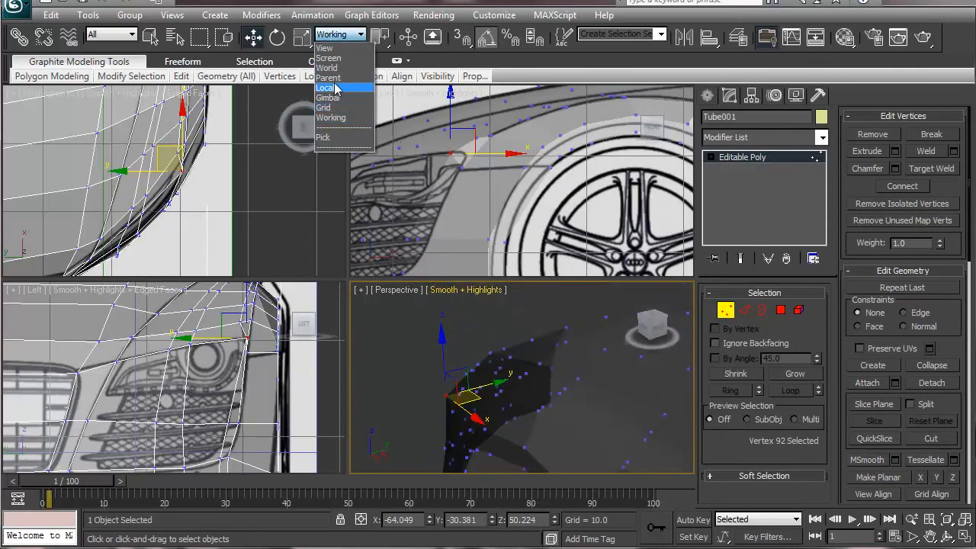
left_click(328, 87)
left_click_drag(423, 379, 407, 383)
middle_click_drag(404, 427, 437, 398, "alt")
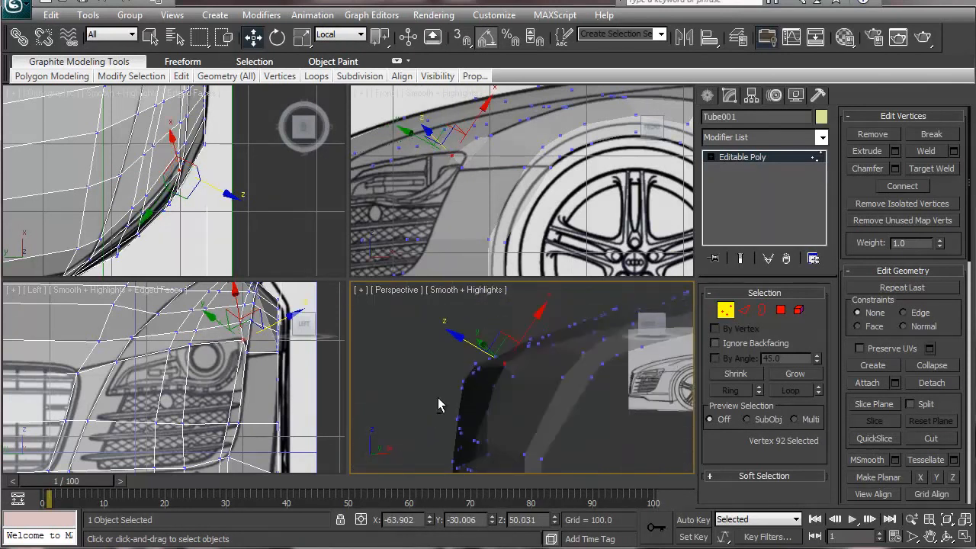
Step: Select the vertex just below the headlight's upper outer corner and adjust it along local Z to about X -62.99, Y -30.75, Z 48.77
left_click(503, 378)
middle_click_drag(523, 423, 389, 398, "alt")
left_click_drag(389, 398, 379, 400)
middle_click_drag(387, 404, 643, 424, "alt")
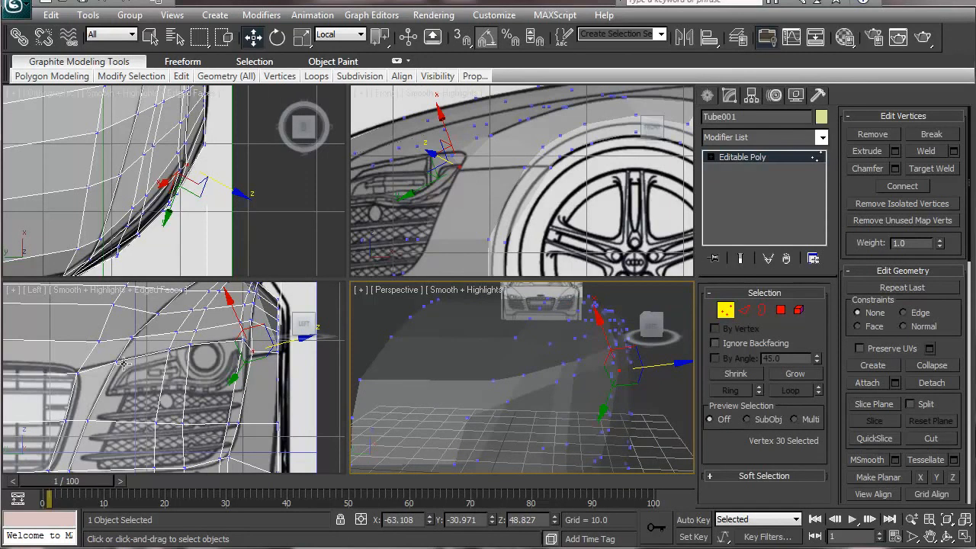
scroll(181, 190, "up", 5)
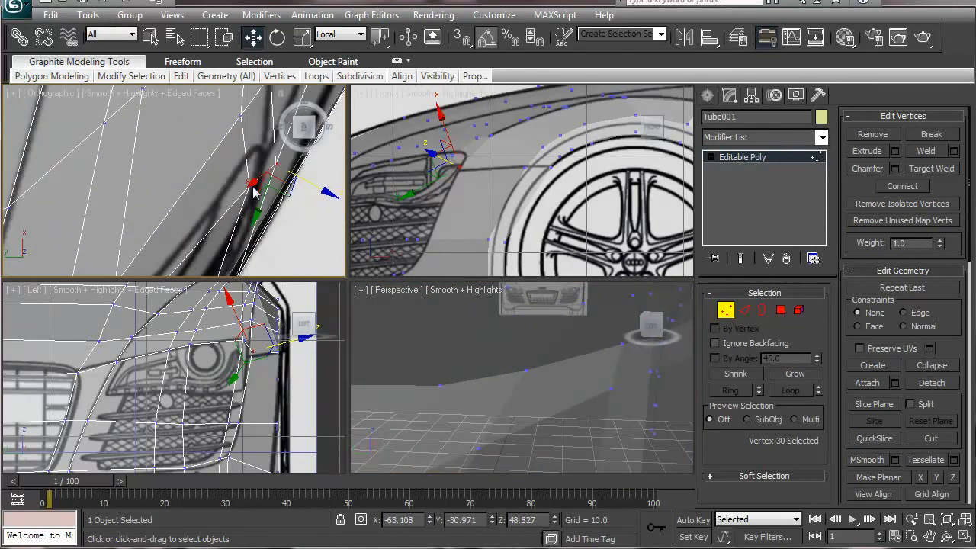
middle_click_drag(246, 197, 206, 235)
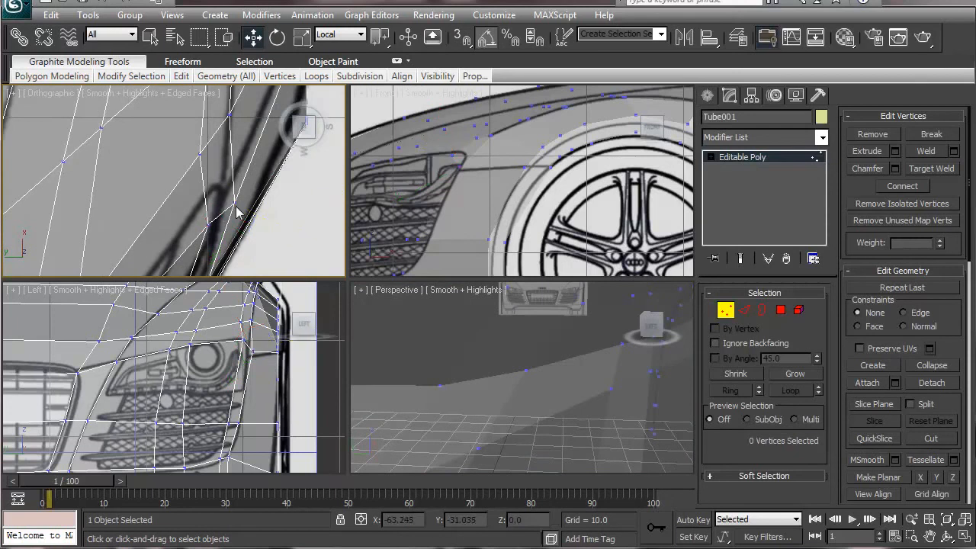
left_click_drag(284, 231, 199, 234)
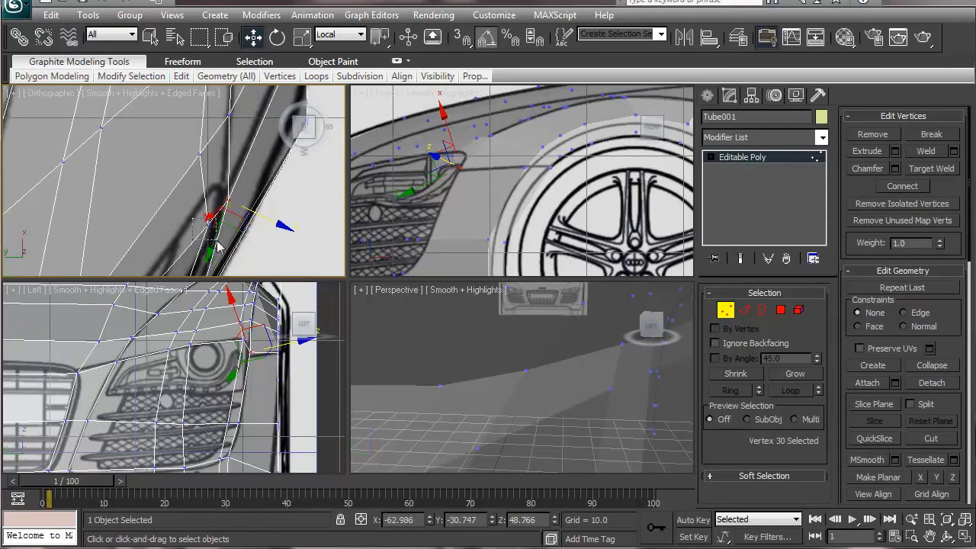
Step: Nudge the vertex at the headlight's upper outer corner inward in the top view to about X -63.84, Y -29.92, Z 49.97
left_click(206, 227)
left_click_drag(251, 252, 246, 251)
middle_click_drag(240, 228, 270, 200)
scroll(235, 207, "down", 3)
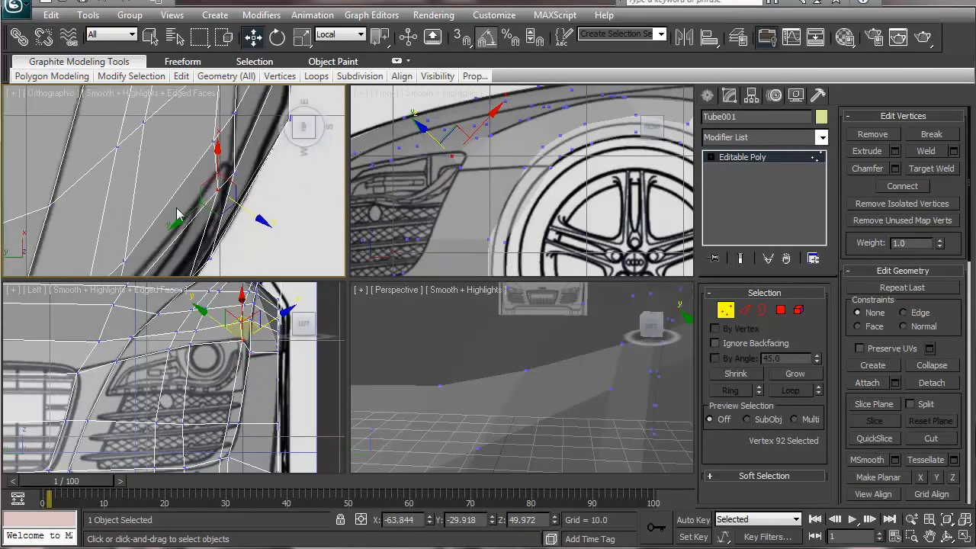
left_click_drag(260, 223, 276, 206)
left_click(236, 177)
Step: Select the vertex on the headlight's upper edge and move it inward along local Z to about X -69.86, Y -24.25, Z 49.29
middle_click_drag(204, 222, 284, 135)
left_click(192, 226)
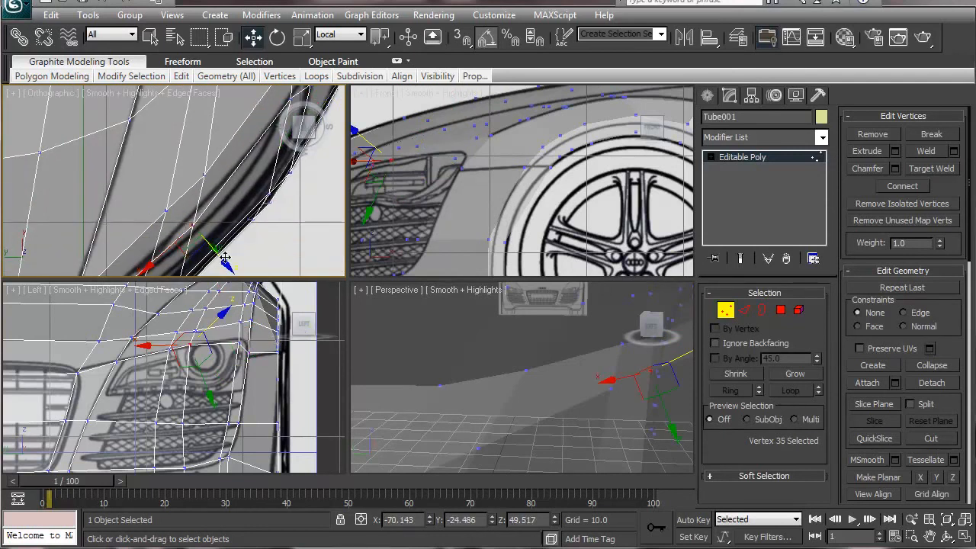
left_click_drag(226, 263, 221, 257)
middle_click_drag(213, 243, 249, 178)
middle_click_drag(157, 221, 229, 165)
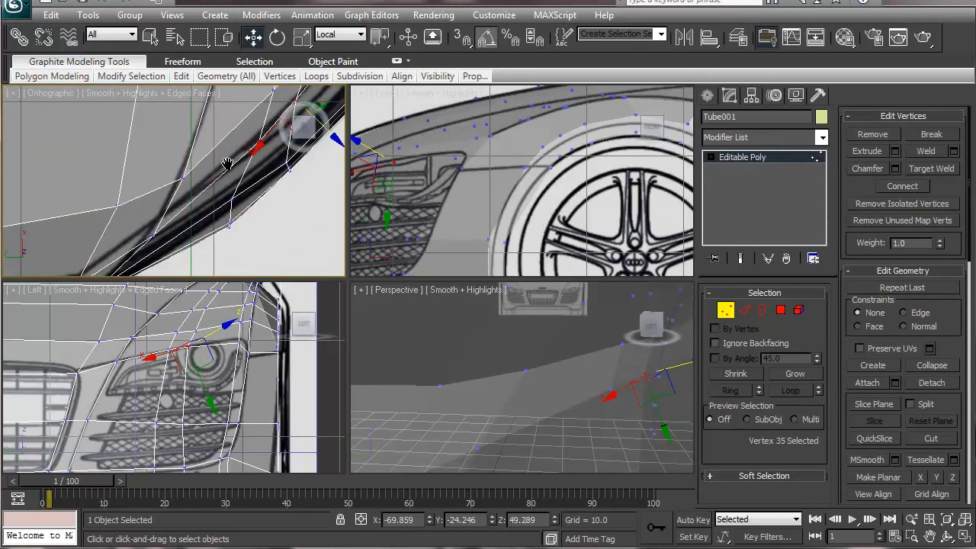
Step: Move the vertices at the headlight's inner upper corner and the grille's upper corner inward along local Z to X about -76.56 and -79.18
left_click(163, 252)
middle_click_drag(192, 263, 226, 201)
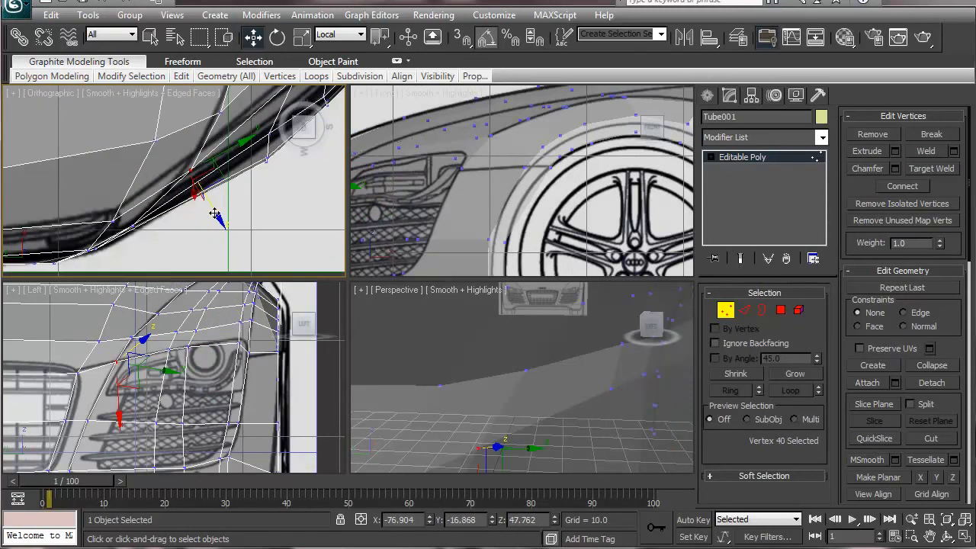
left_click_drag(220, 221, 216, 215)
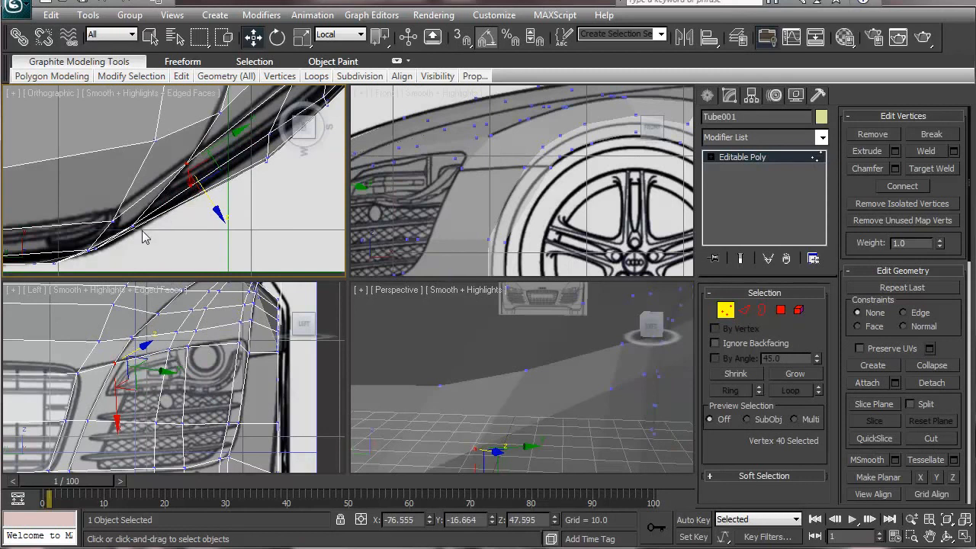
left_click(115, 227)
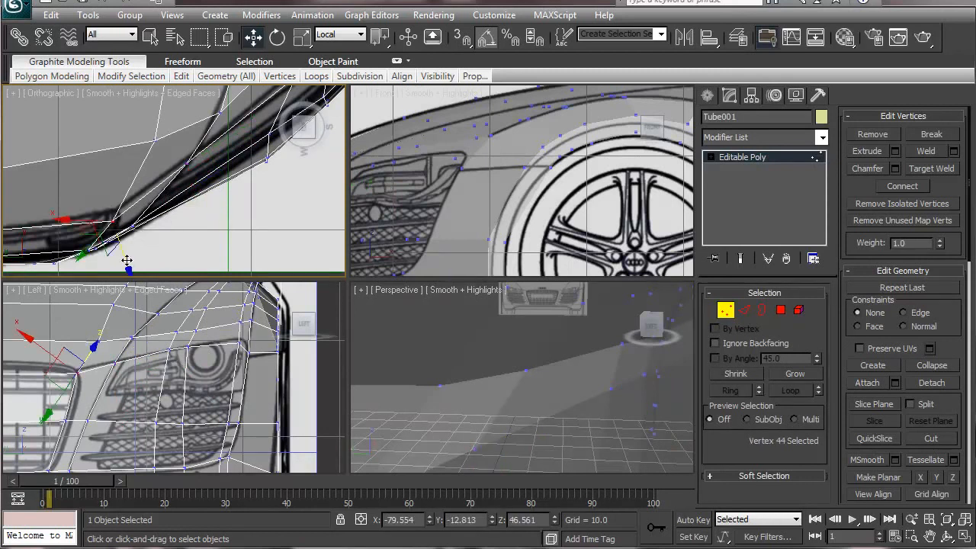
left_click_drag(130, 267, 128, 262)
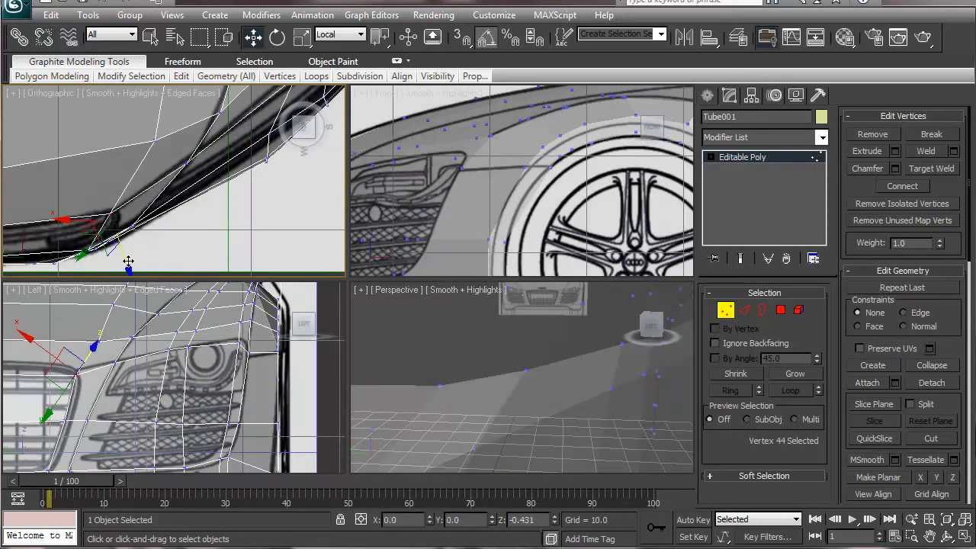
middle_click_drag(185, 226, 140, 230)
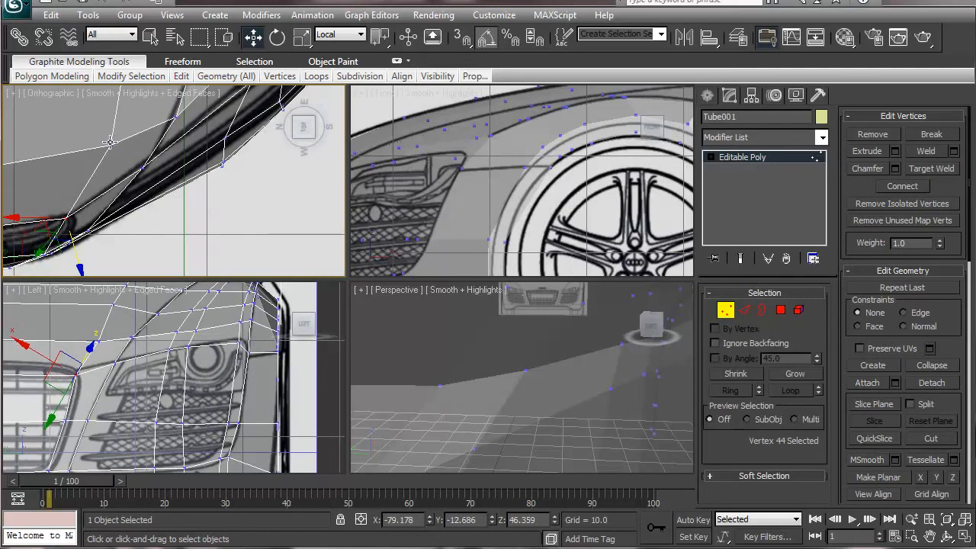
Step: Nudge the hood vertex behind the grille's upper corner along local Z to about X -75.39, Y -15.00, Z 49.84 and check the shape in perspective
left_click(110, 142)
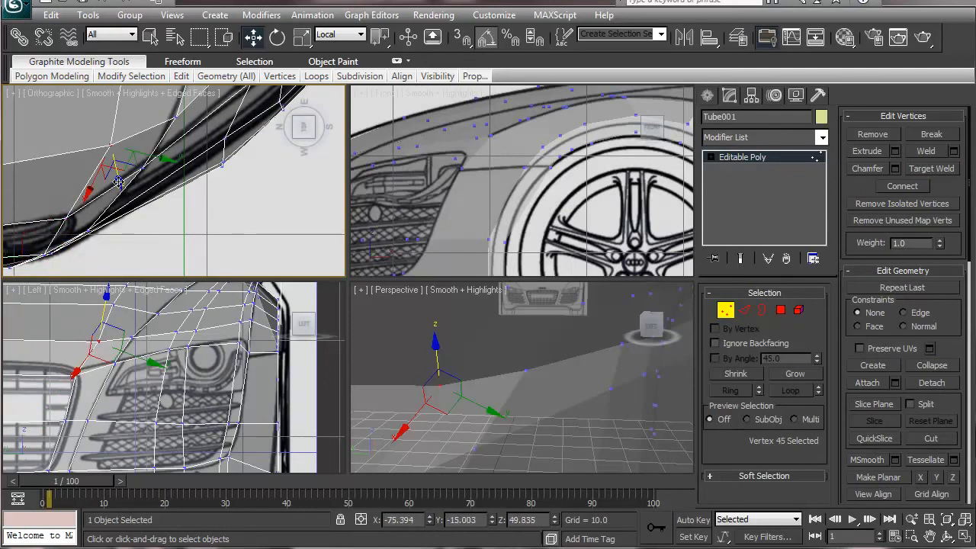
left_click_drag(118, 181, 120, 179)
mouse_move(532, 391)
middle_mouse_down("alt")
mouse_move(420, 403)
mouse_move(398, 416)
mouse_move(473, 428)
mouse_move(526, 389)
mouse_move(519, 382)
mouse_move(546, 380)
middle_mouse_up("alt")
Step: Nudge the vertex at the lower air intake's outer corner, and move its outer neighbour along local X to about X -68.94, Y -28.47, Z 38.09
scroll(223, 397, "up", 4)
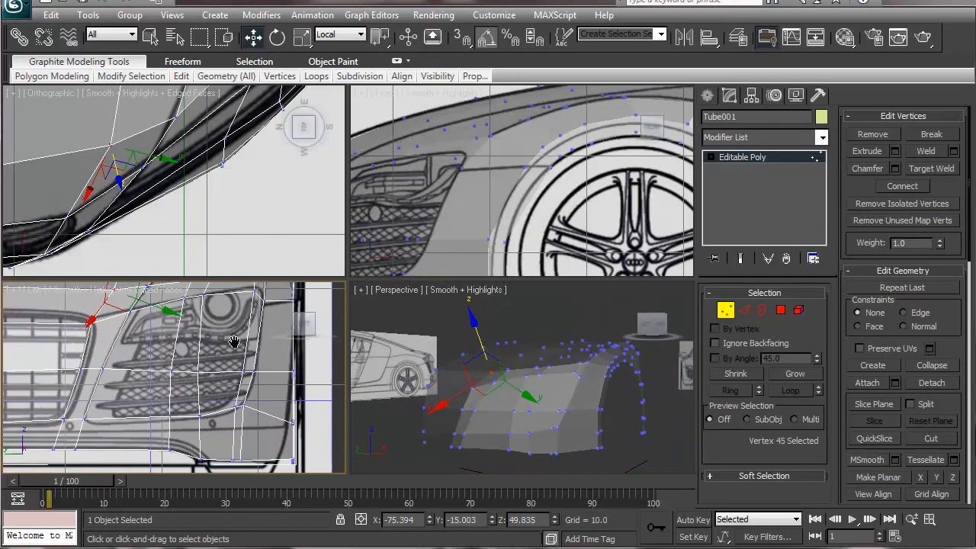
left_click(238, 403)
scroll(240, 407, "up", 2)
middle_click_drag(557, 392, 554, 326)
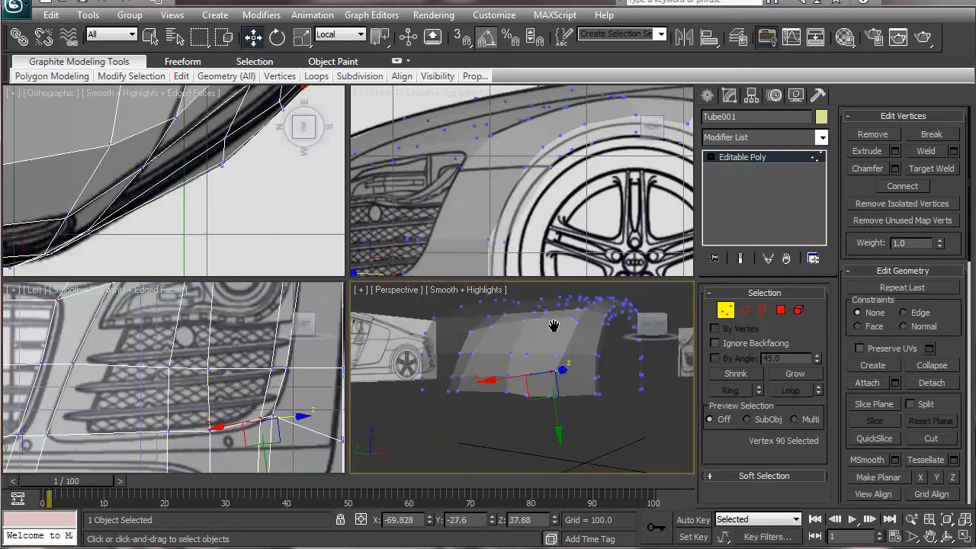
left_click_drag(558, 435, 555, 434)
left_click(271, 417)
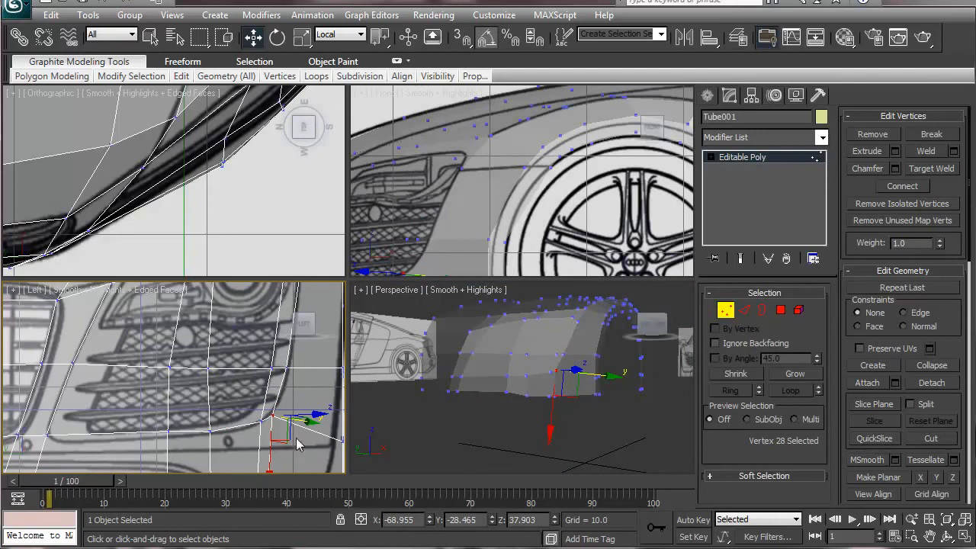
mouse_move(268, 467)
left_mouse_down()
mouse_move(269, 457)
mouse_move(271, 468)
left_mouse_up()
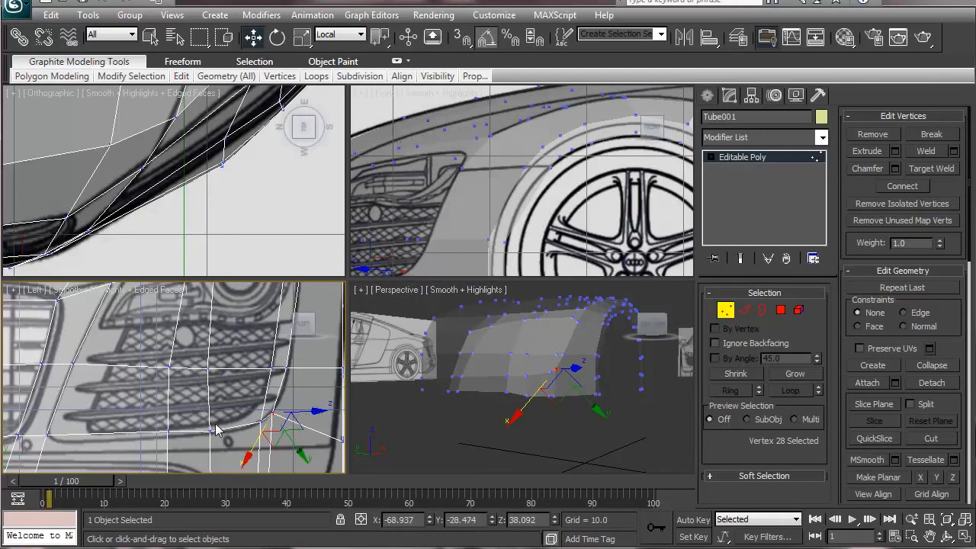
Step: Switch the reference coordinate system to Working and nudge the middle vertex on the lower air intake's bottom edge down along Z
left_click(168, 429)
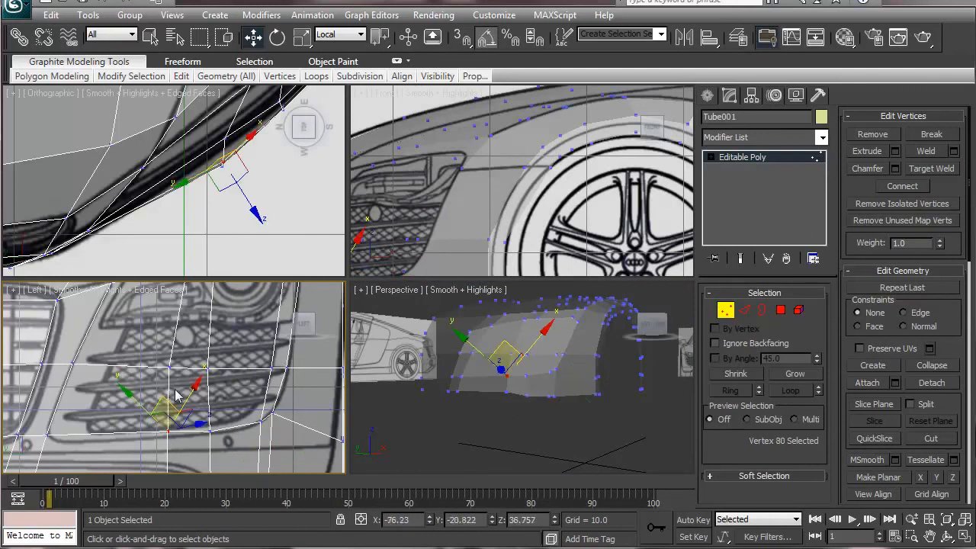
left_click(340, 35)
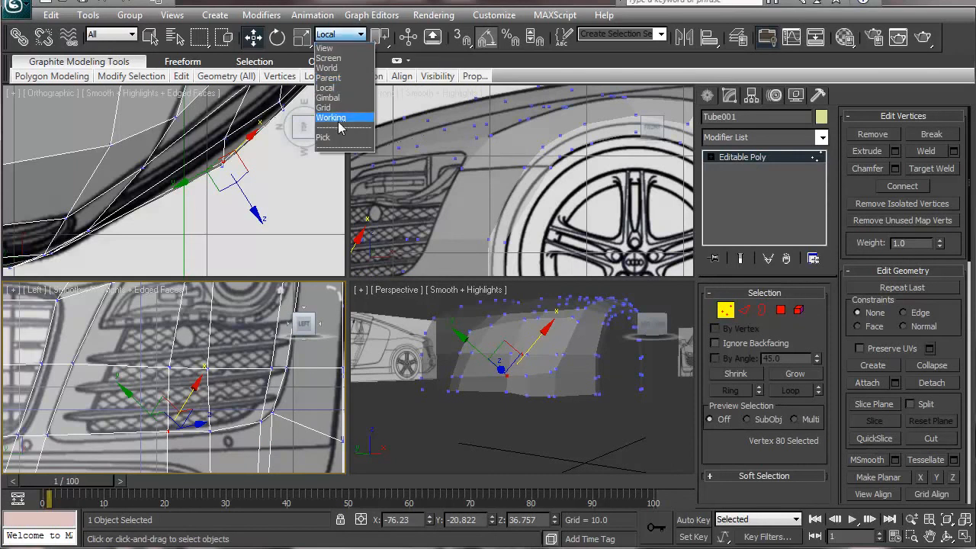
left_click(331, 118)
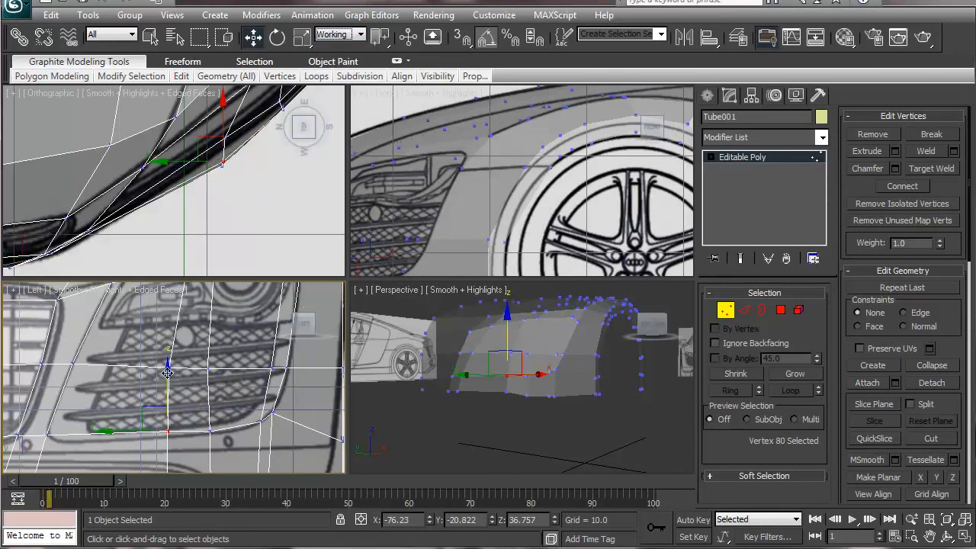
left_click_drag(166, 380, 166, 383)
left_click(46, 435)
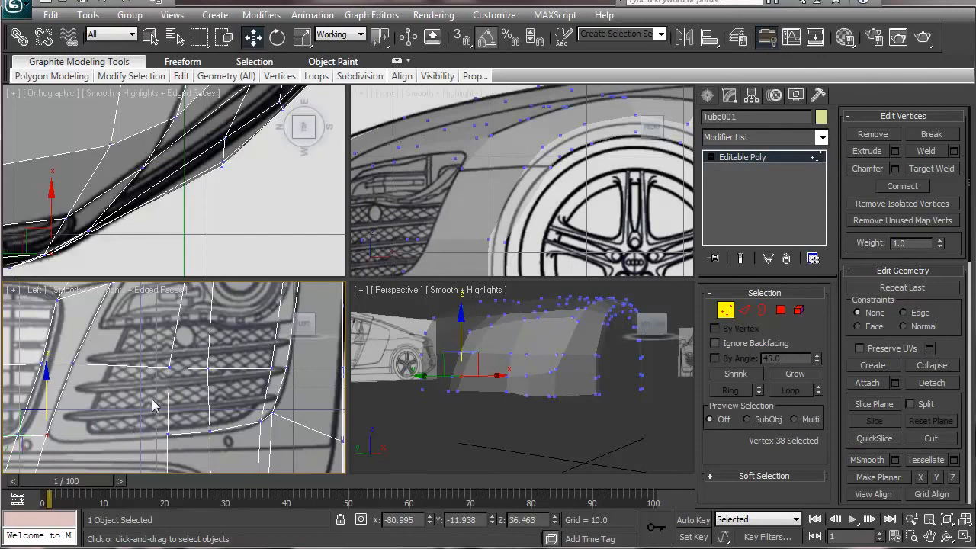
Step: Raise the vertex at the headlight's outer upper corner about 0.4 along Z, lower its outer neighbour to Z about 48.30, and check the shape in perspective
middle_click_drag(152, 400, 153, 438)
middle_click_drag(184, 353, 154, 391)
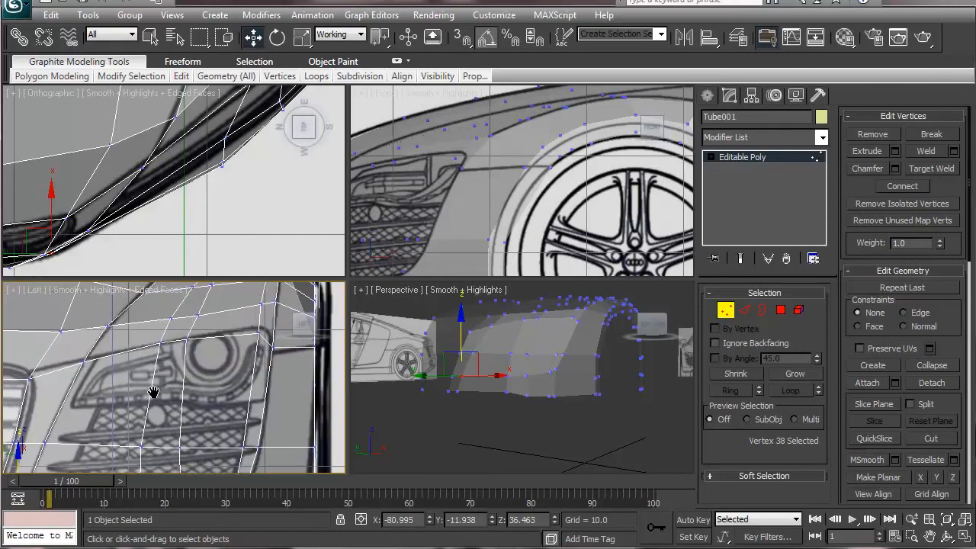
left_click(260, 333)
left_click_drag(260, 287, 261, 284)
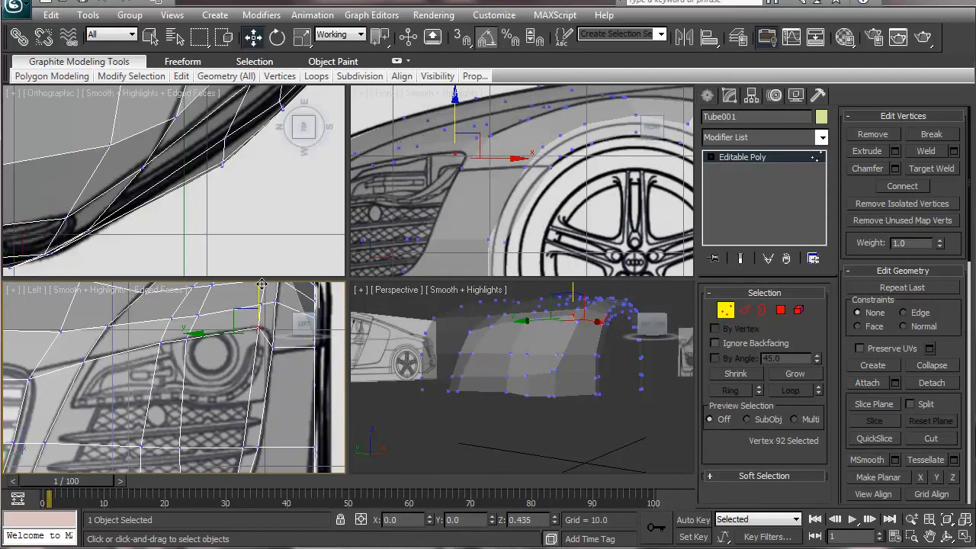
left_click(275, 329)
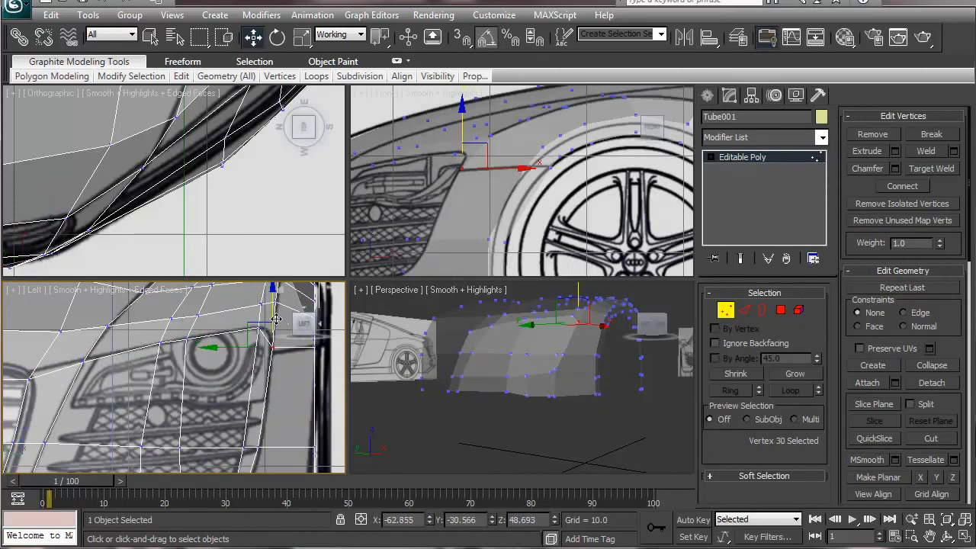
left_click_drag(273, 303, 275, 308)
middle_click_drag(154, 402, 208, 350)
scroll(171, 343, "up", 2)
middle_click_drag(605, 389, 491, 422)
key("super")
key("super")
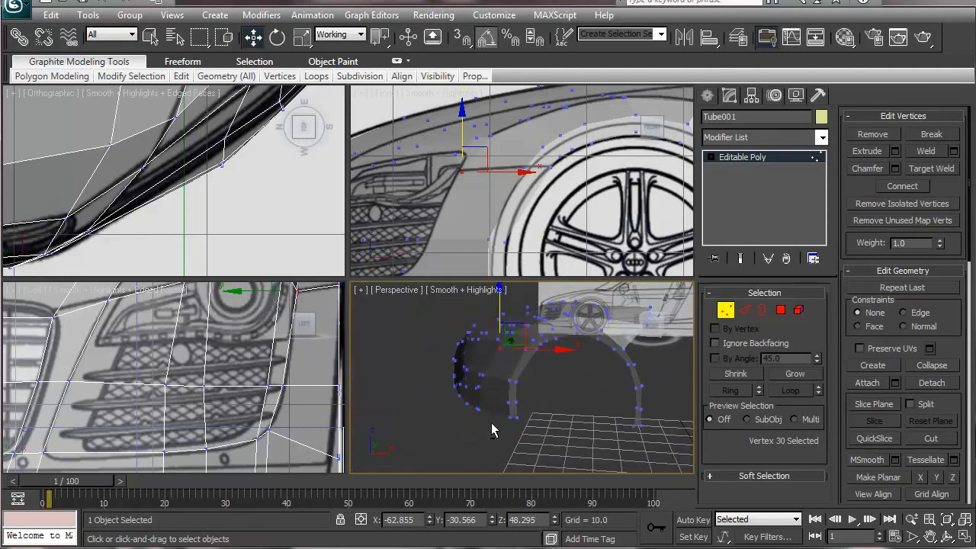